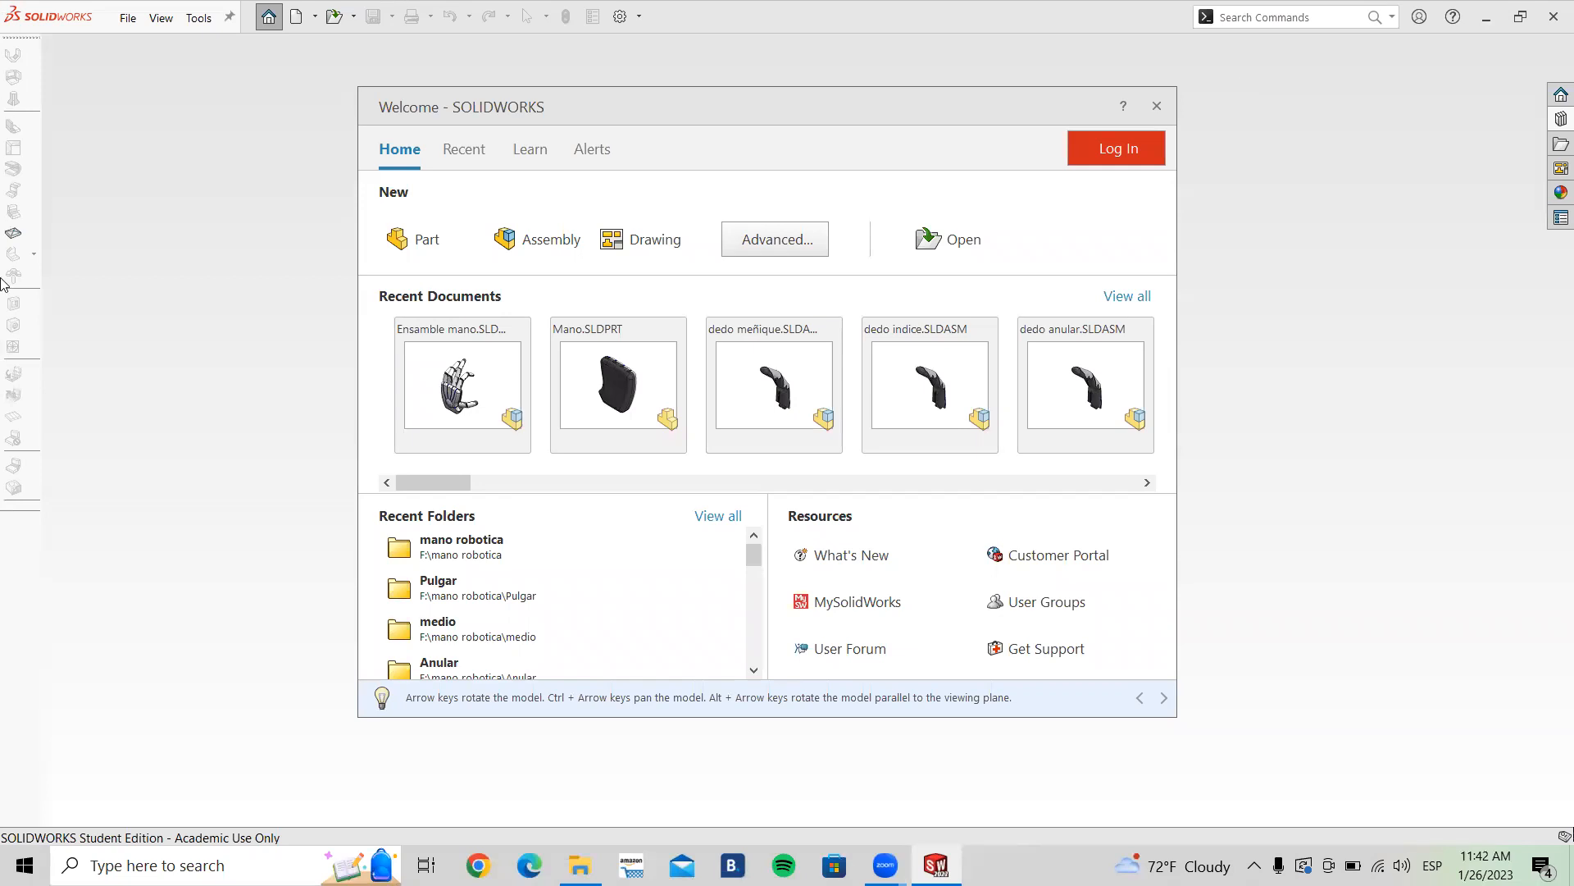
Step: Create a new assembly document and cancel the initial component insertion
{"action": "left_click", "coordinate": [548, 244]}
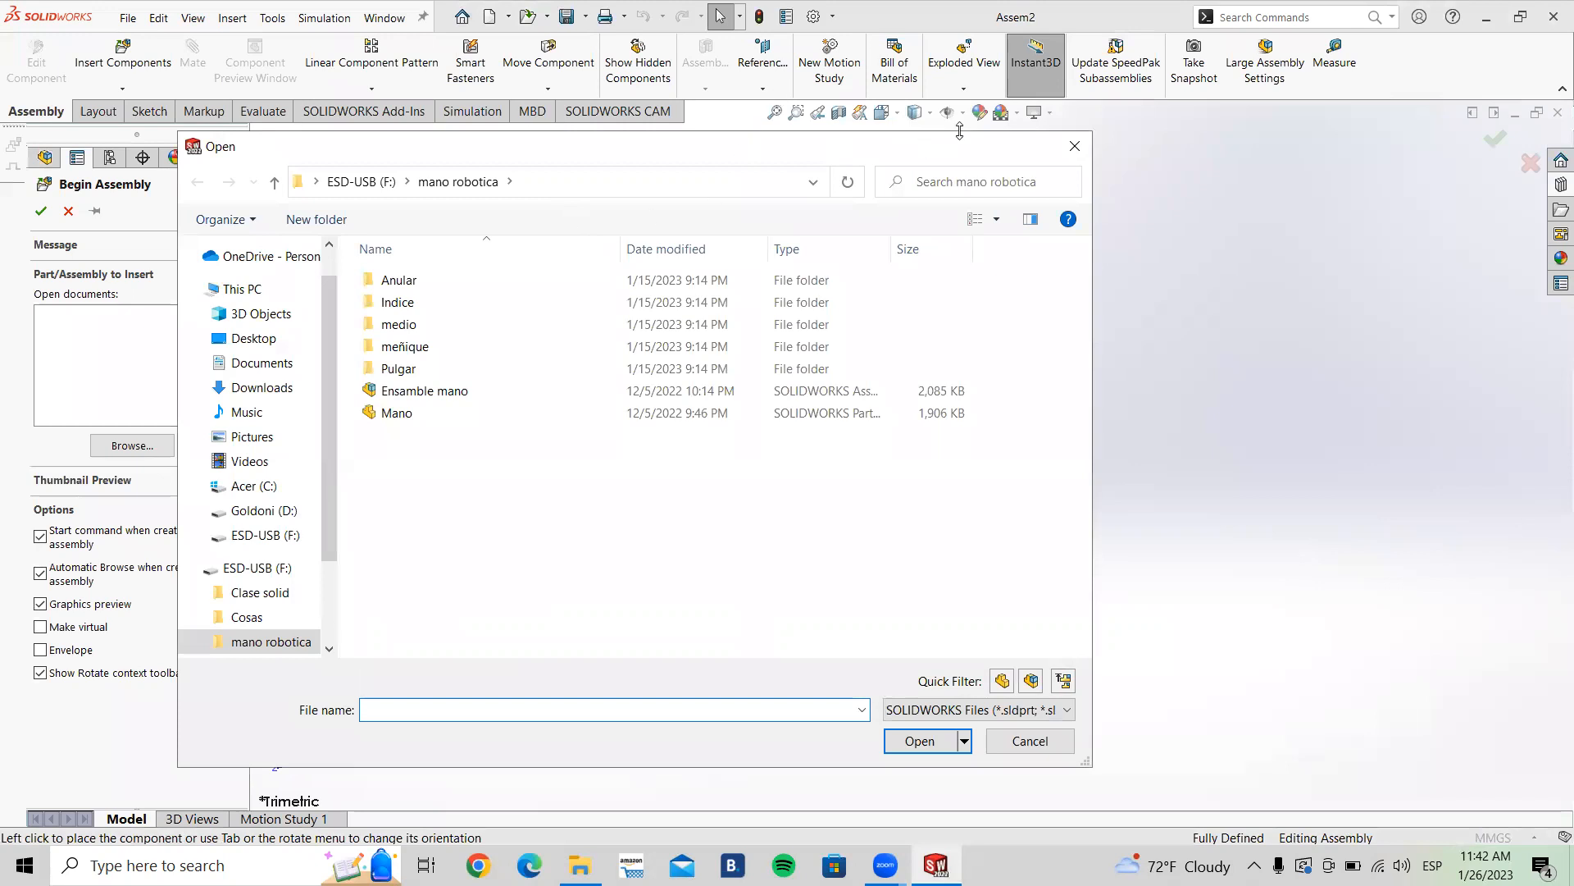
{"action": "left_click", "coordinate": [1073, 147]}
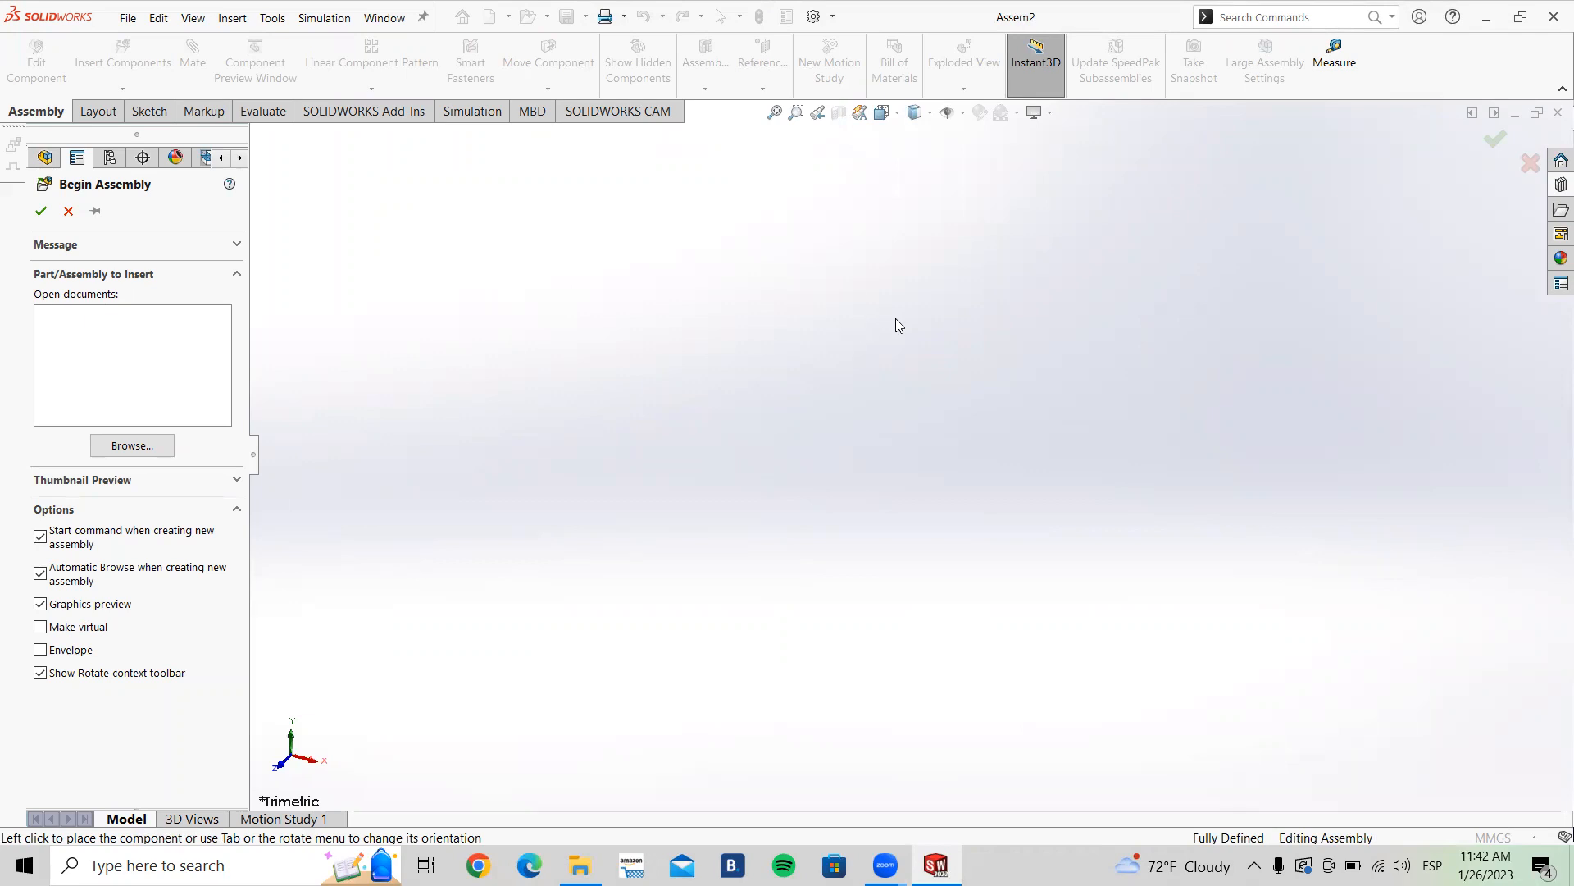
{"action": "left_click", "coordinate": [68, 212]}
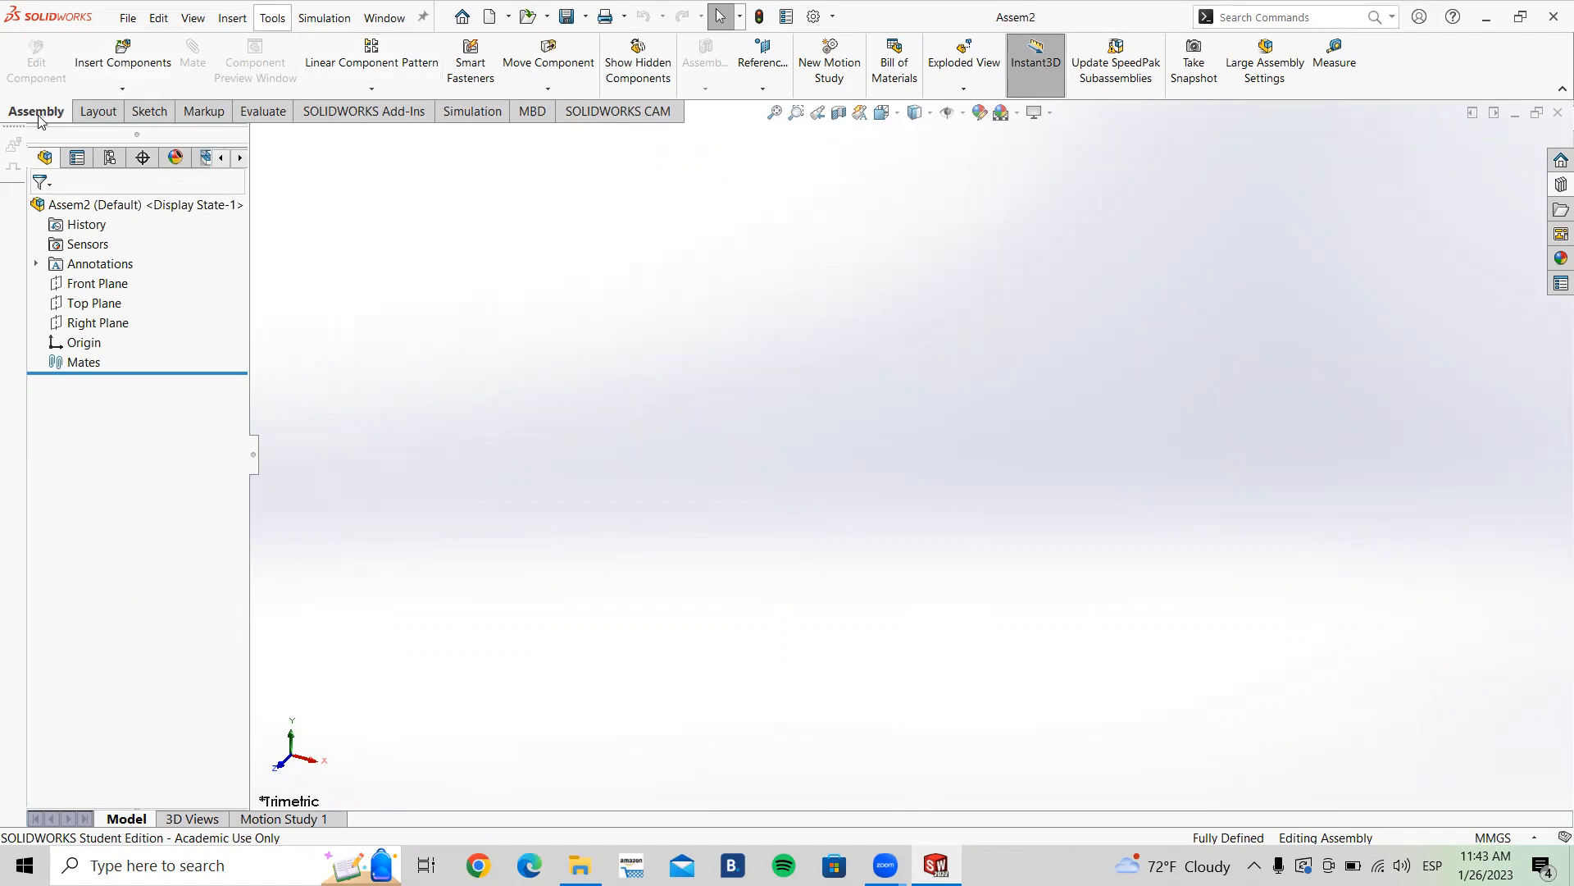
{"action": "left_click", "coordinate": [106, 115]}
{"action": "left_click", "coordinate": [135, 115]}
{"action": "left_click", "coordinate": [106, 116]}
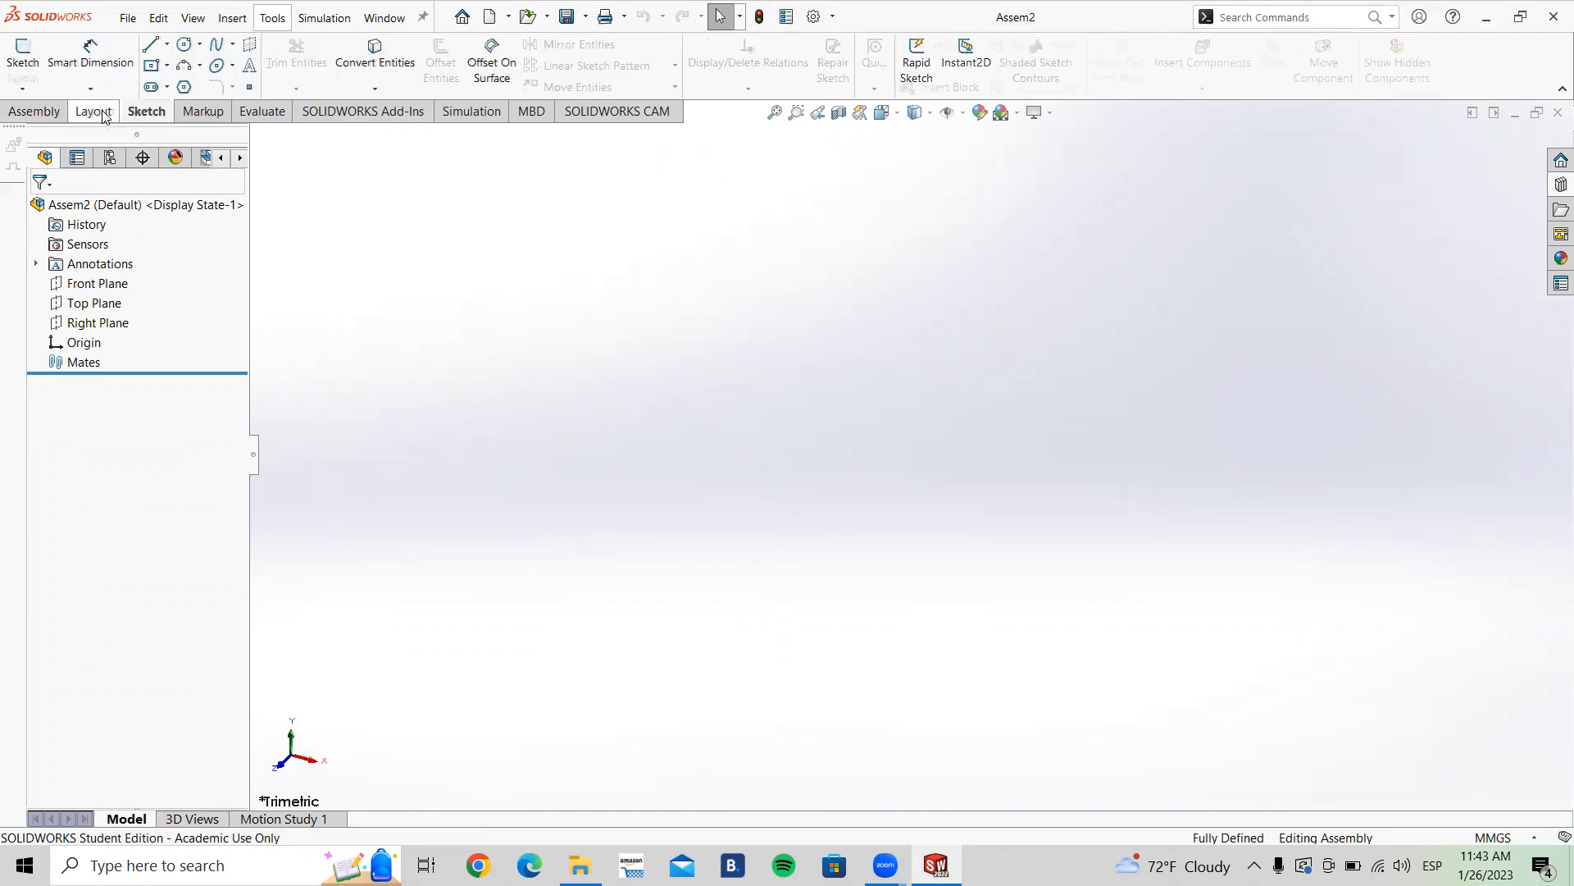
{"action": "left_click", "coordinate": [164, 112]}
{"action": "left_click", "coordinate": [202, 112]}
{"action": "left_click", "coordinate": [267, 111]}
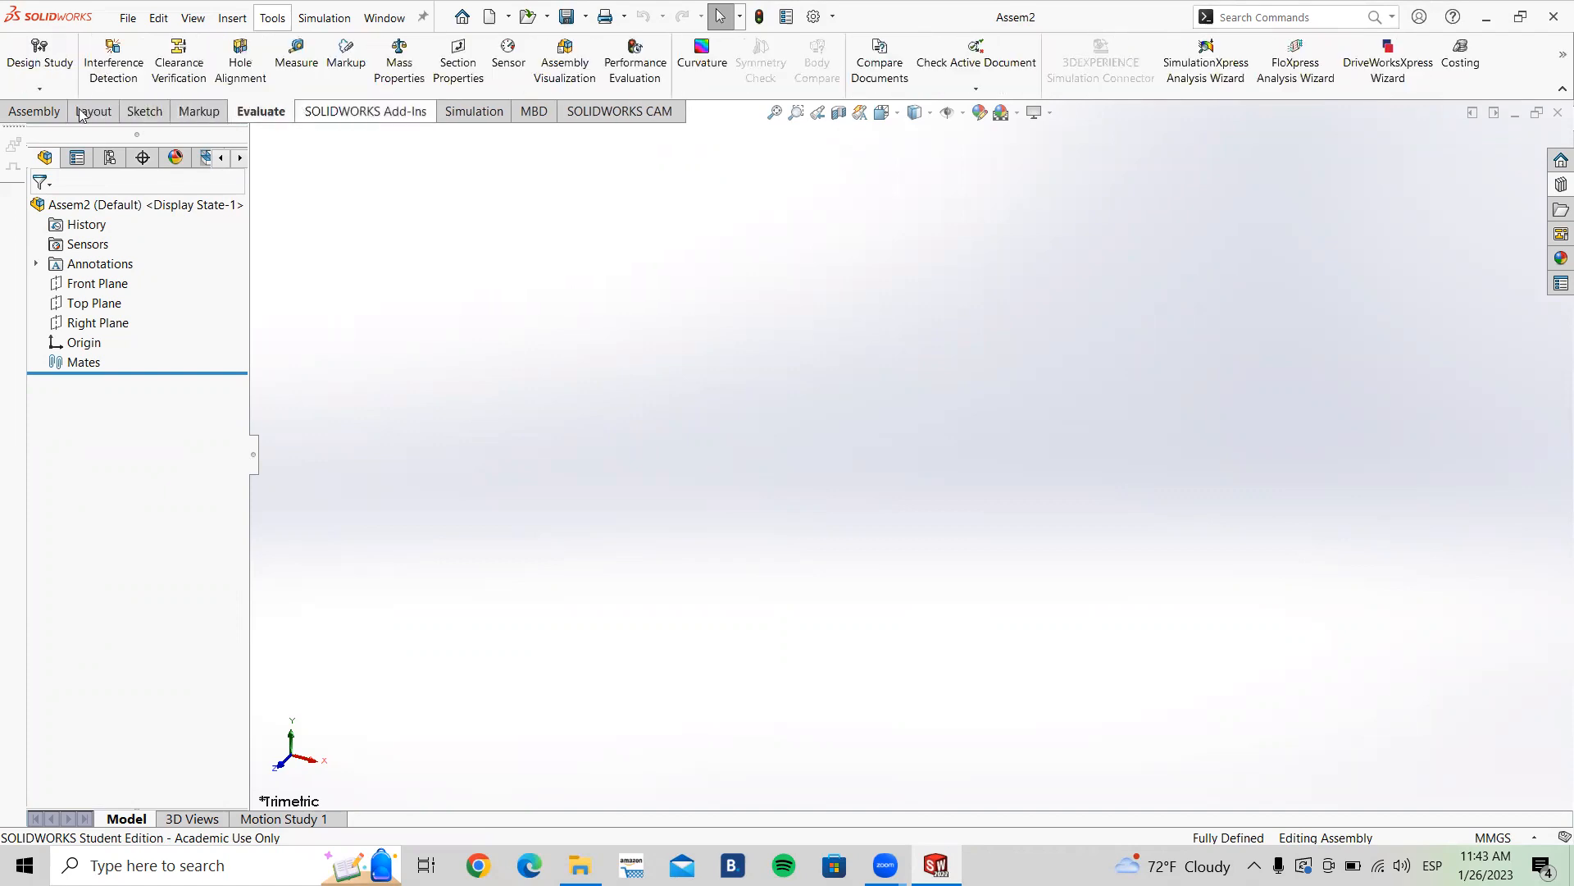
{"action": "left_click", "coordinate": [45, 115]}
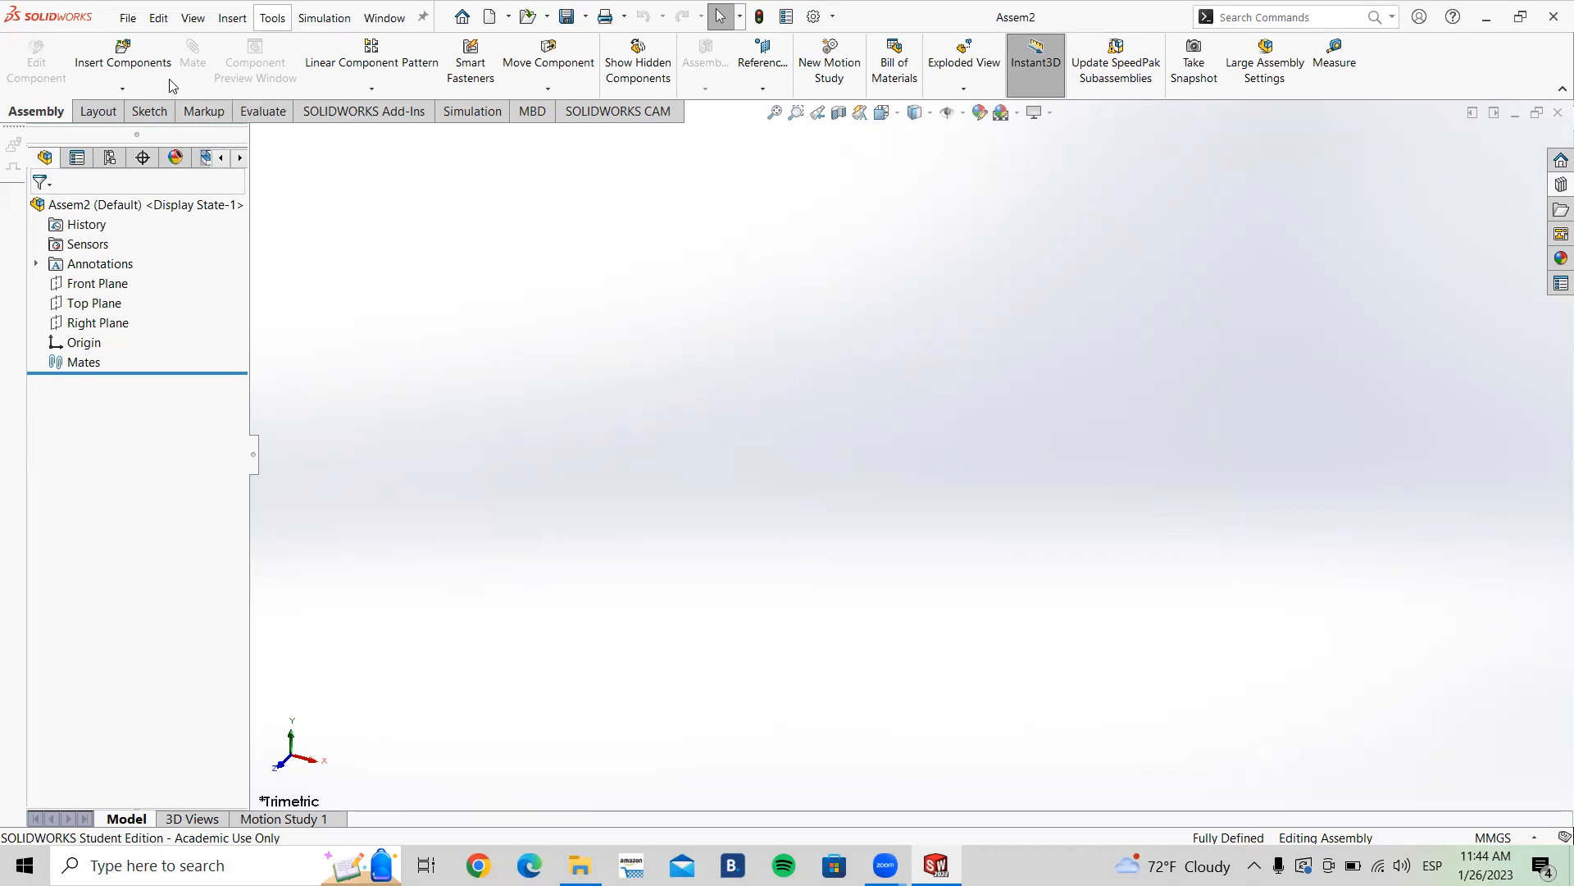
Step: Start Insert Components and open the base part from the Clase solid > Polea folder
{"action": "left_click", "coordinate": [124, 67]}
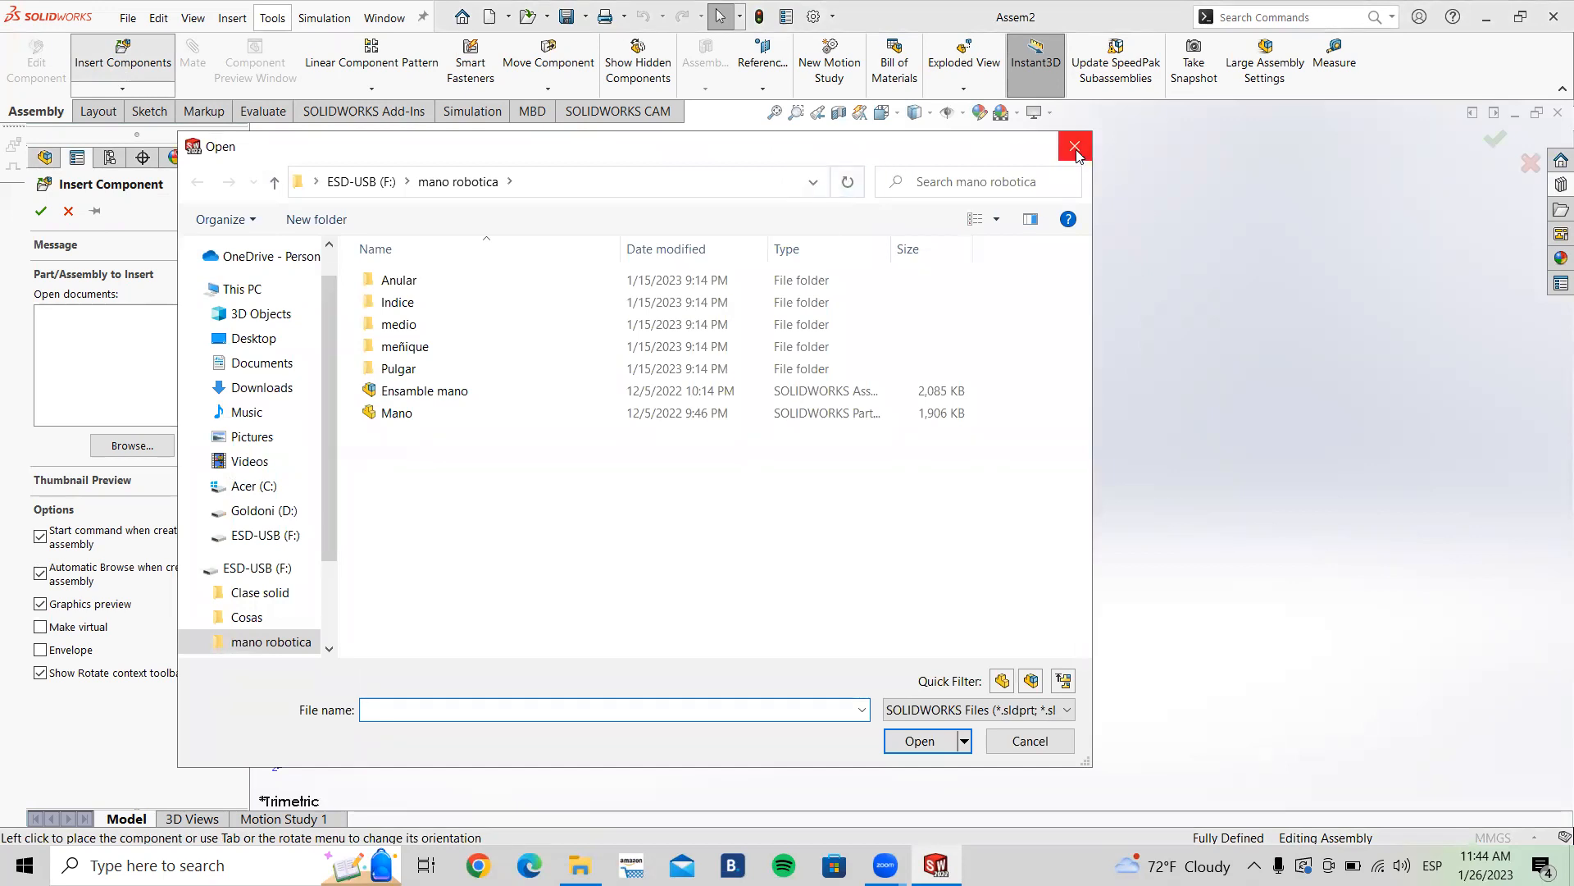
{"action": "left_click", "coordinate": [1075, 148]}
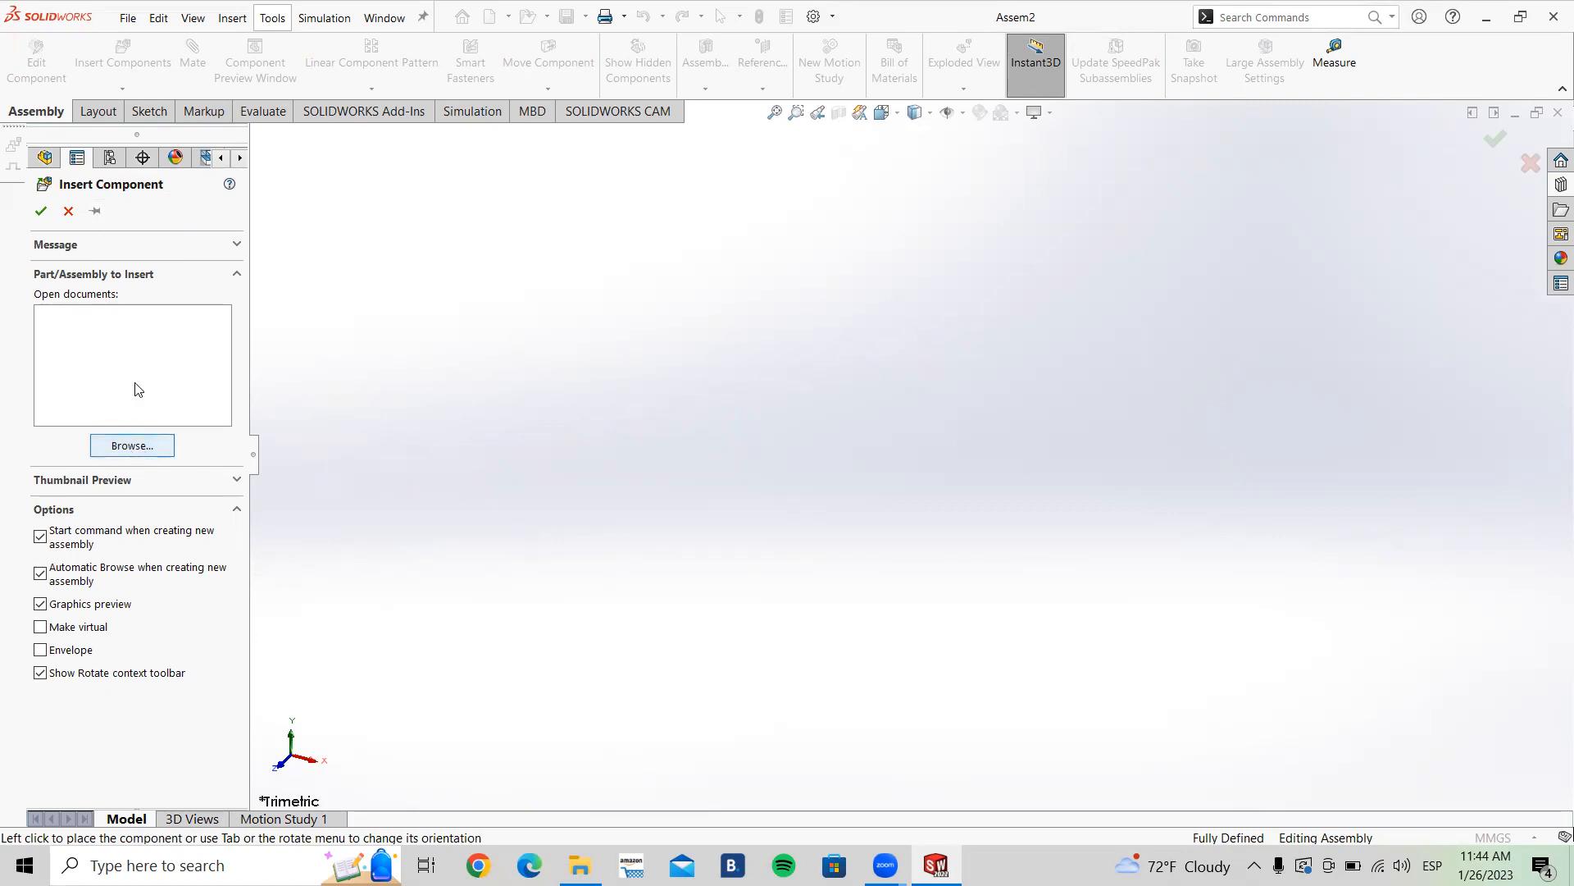
{"action": "left_click", "coordinate": [133, 447]}
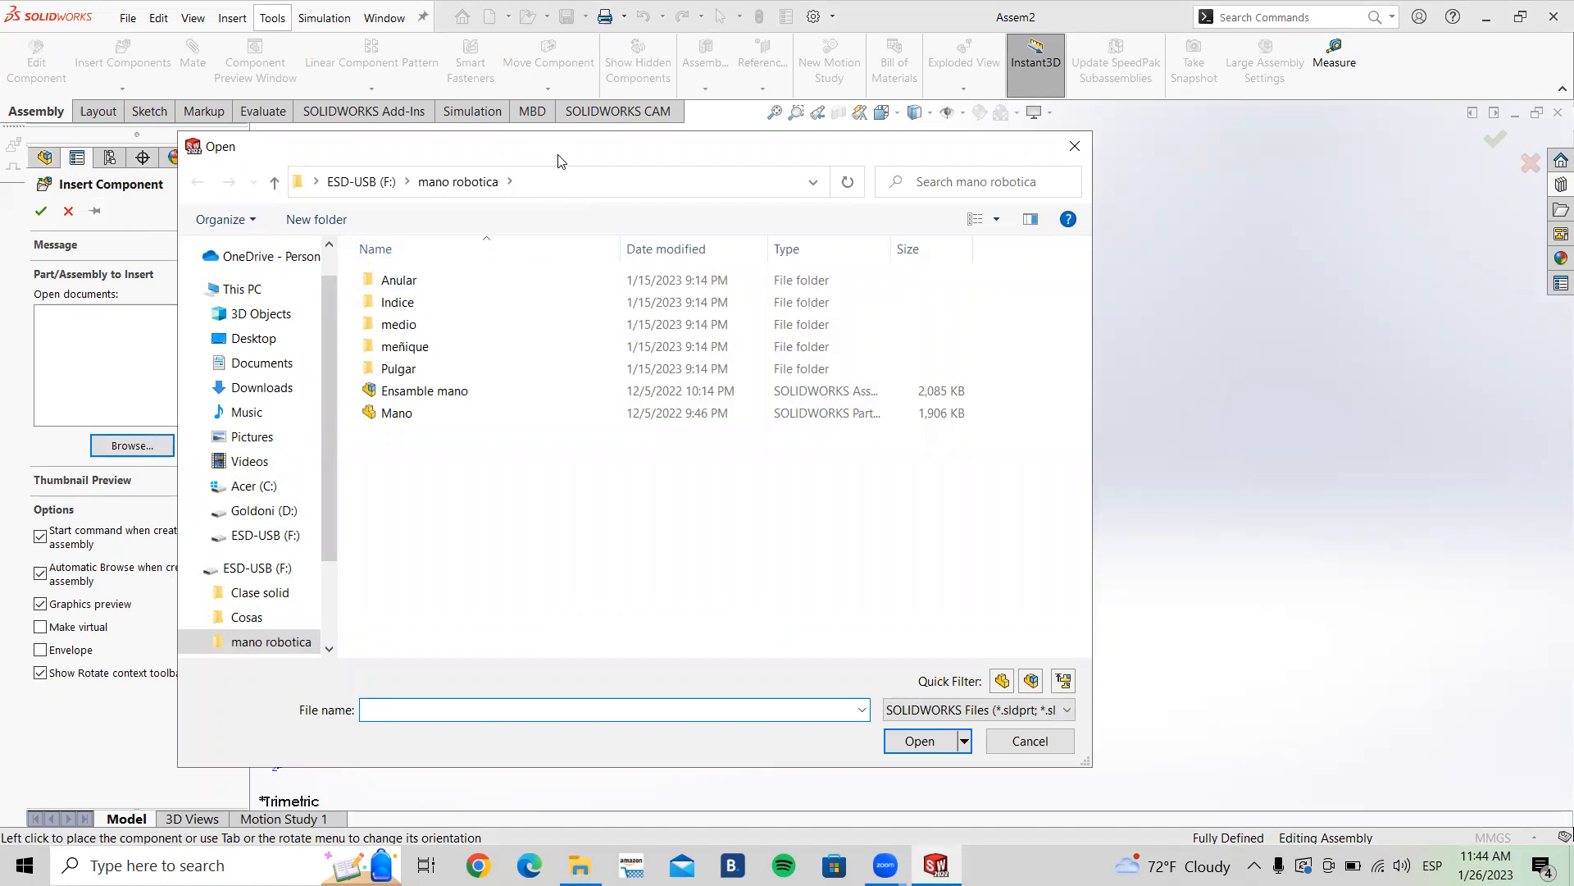
{"action": "left_click_drag", "start_coordinate": [557, 160], "coordinate": [667, 151]}
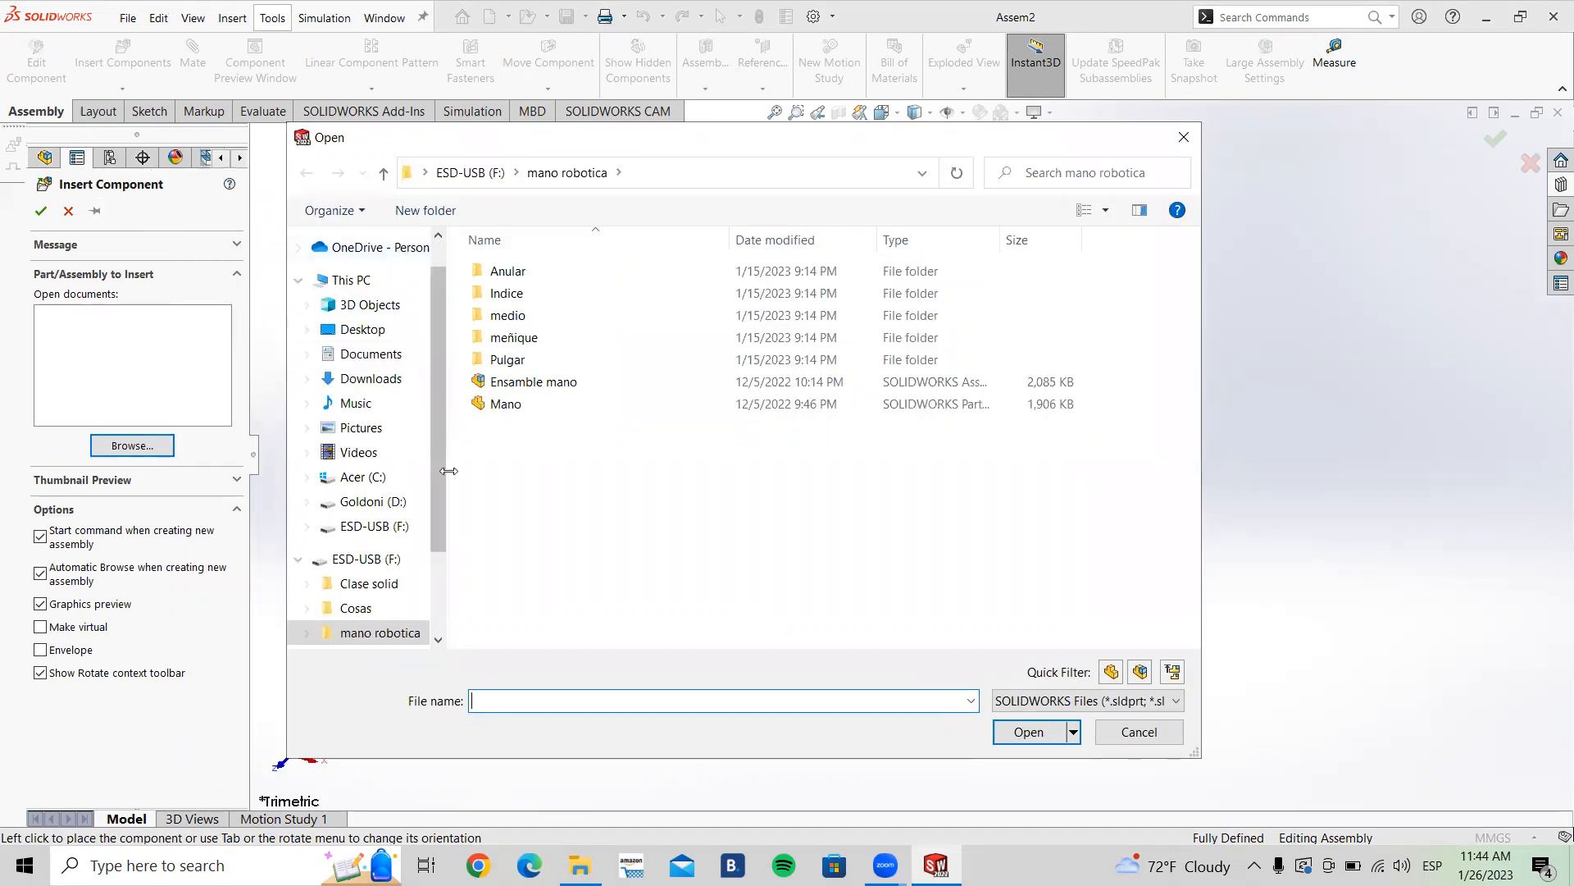
{"action": "left_click", "coordinate": [369, 583]}
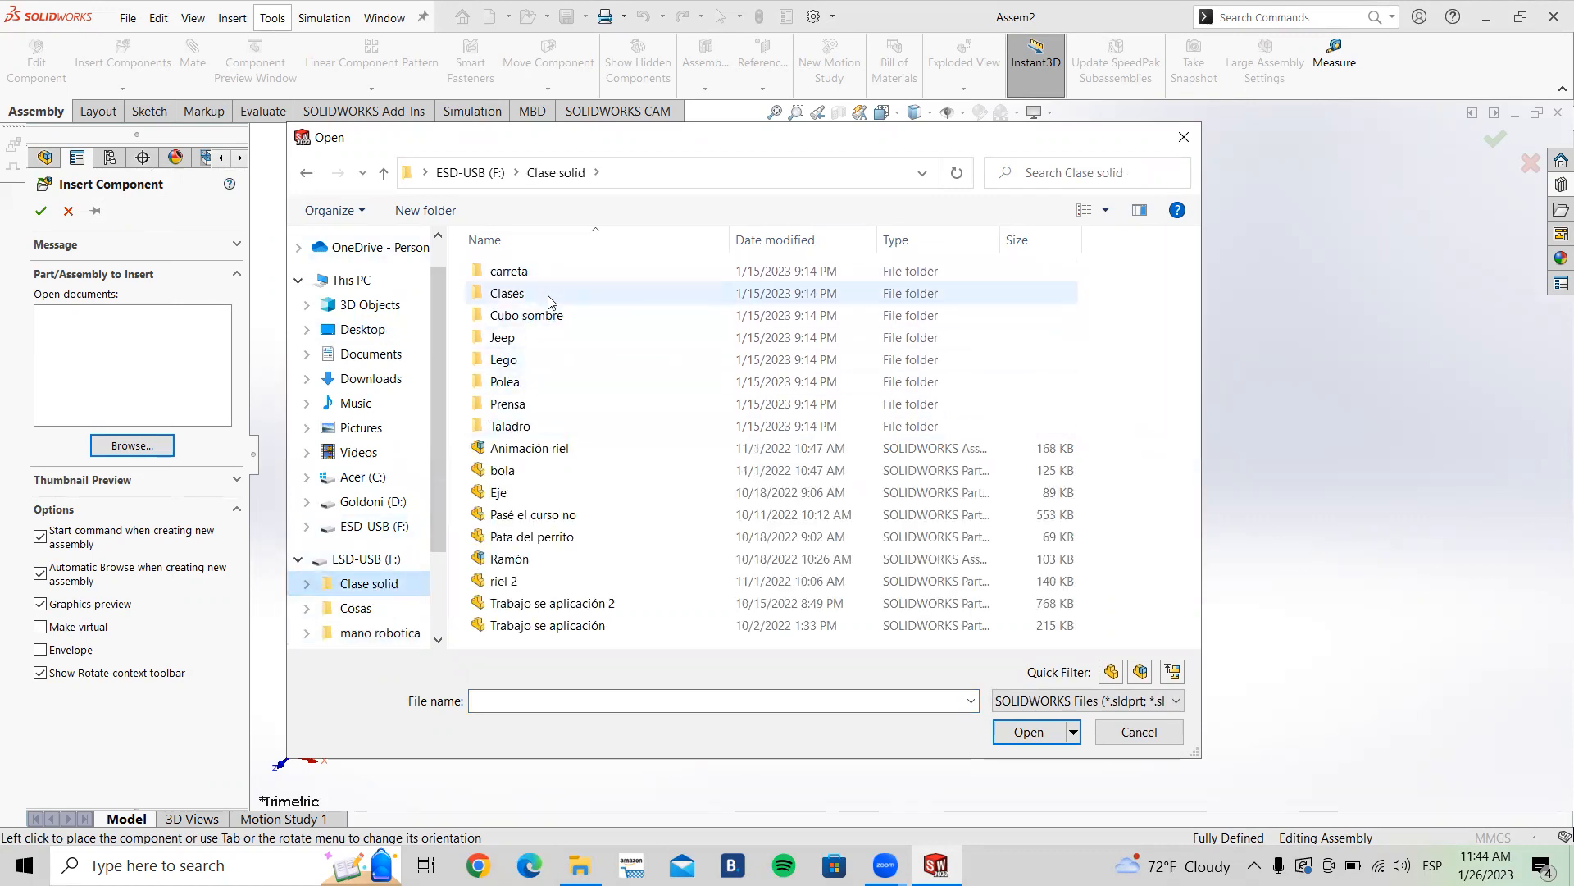
{"action": "double_click", "coordinate": [520, 381]}
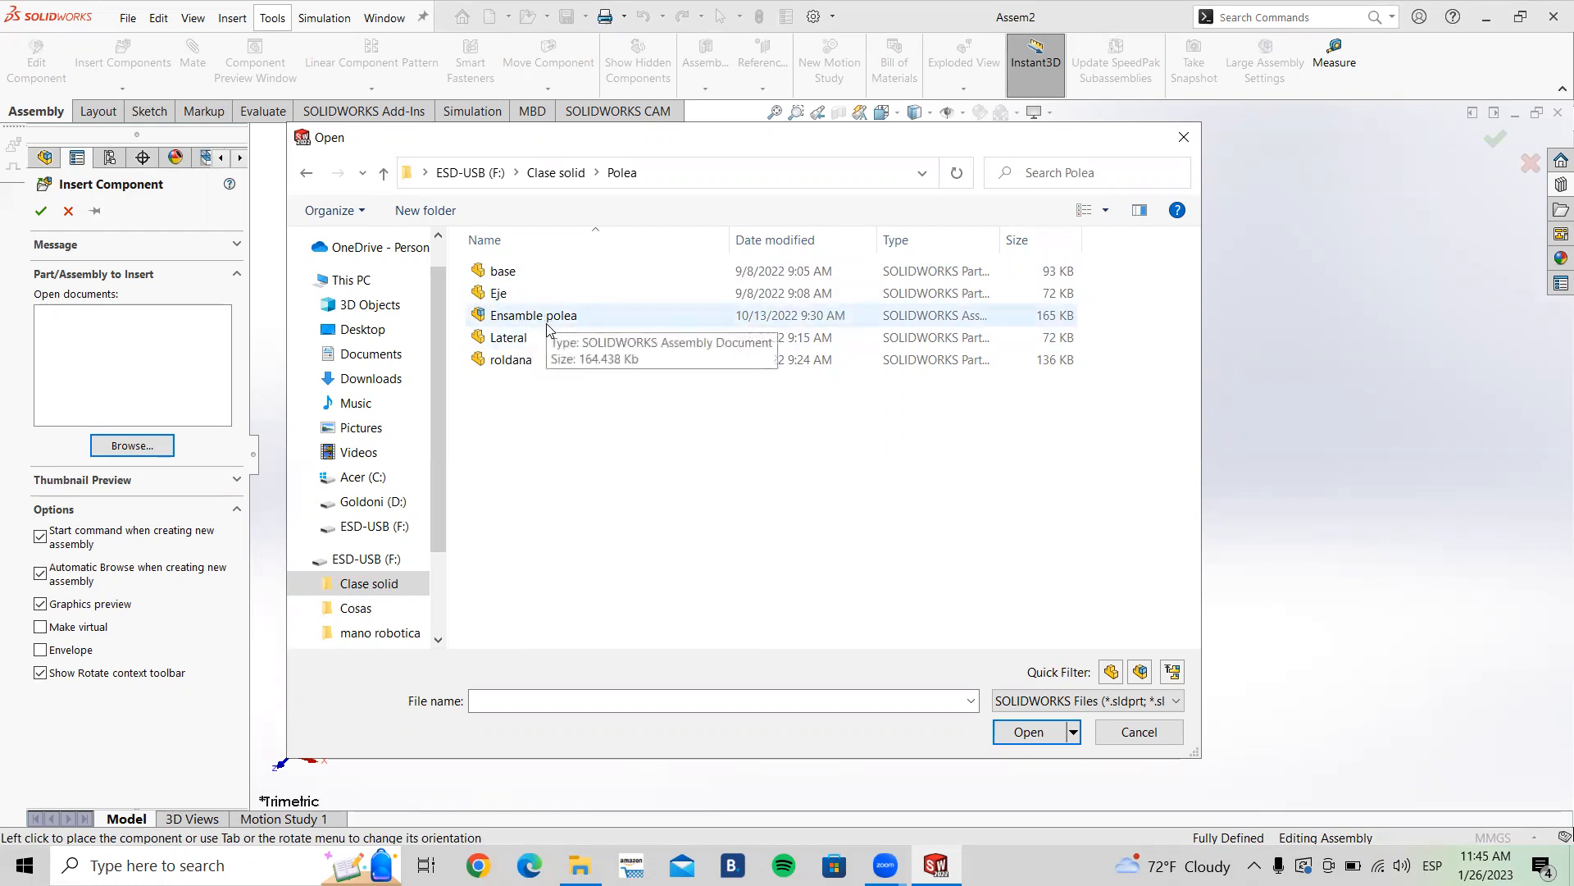
{"action": "left_click", "coordinate": [508, 277]}
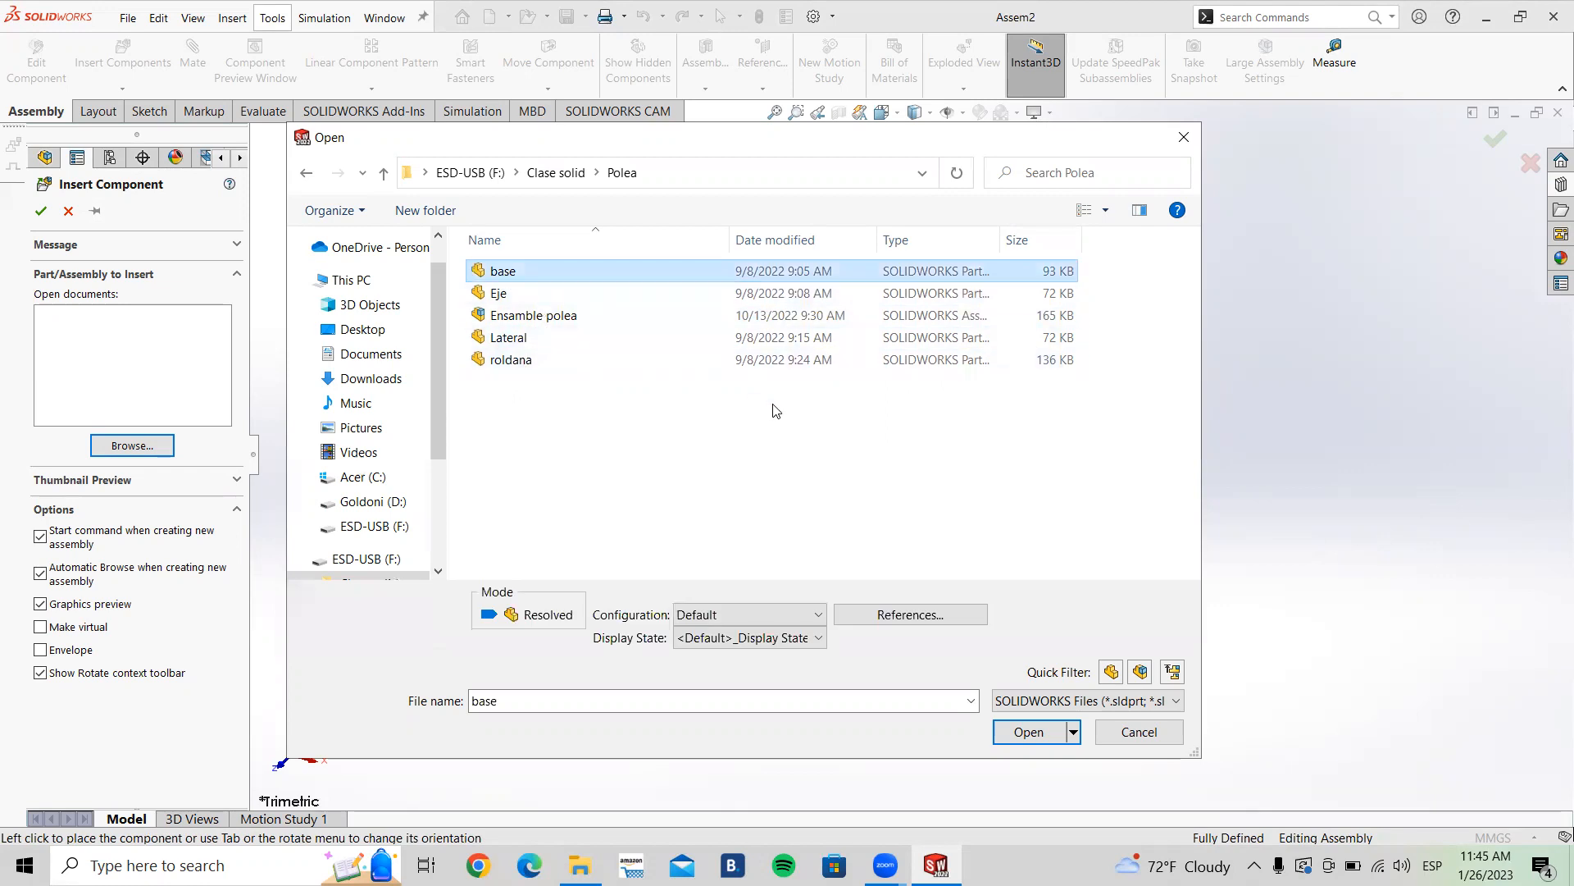
{"action": "left_click", "coordinate": [1027, 734]}
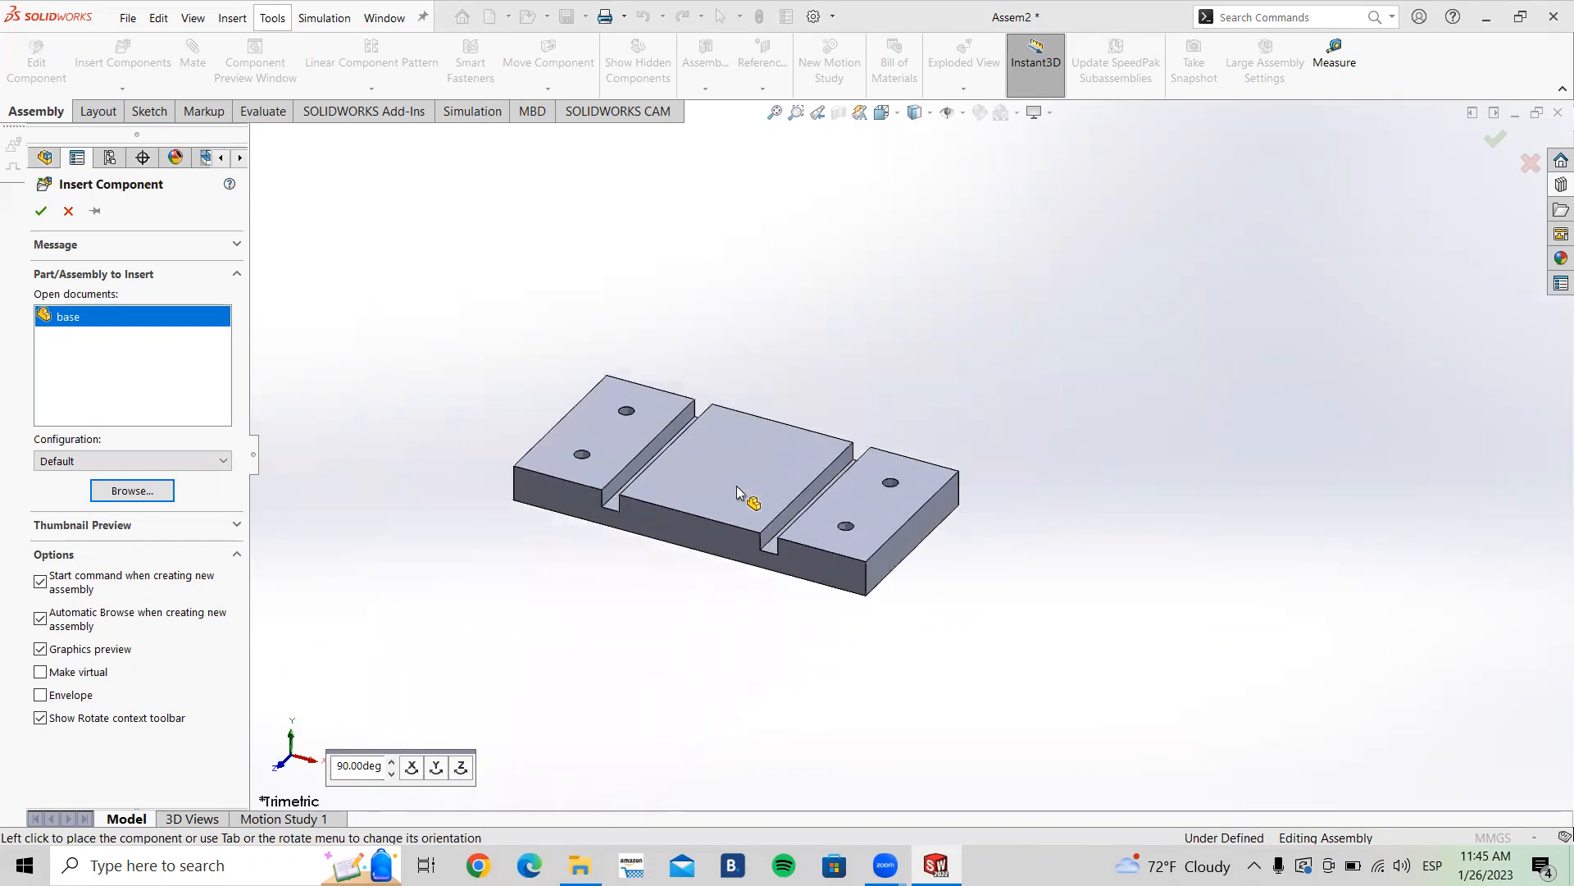
Step: Rotate the base part's preview in 90° steps and place it in the assembly
{"action": "left_click", "coordinate": [411, 767]}
{"action": "left_click", "coordinate": [412, 766]}
{"action": "left_click", "coordinate": [830, 402]}
{"action": "left_click", "coordinate": [411, 767]}
{"action": "left_click", "coordinate": [412, 767]}
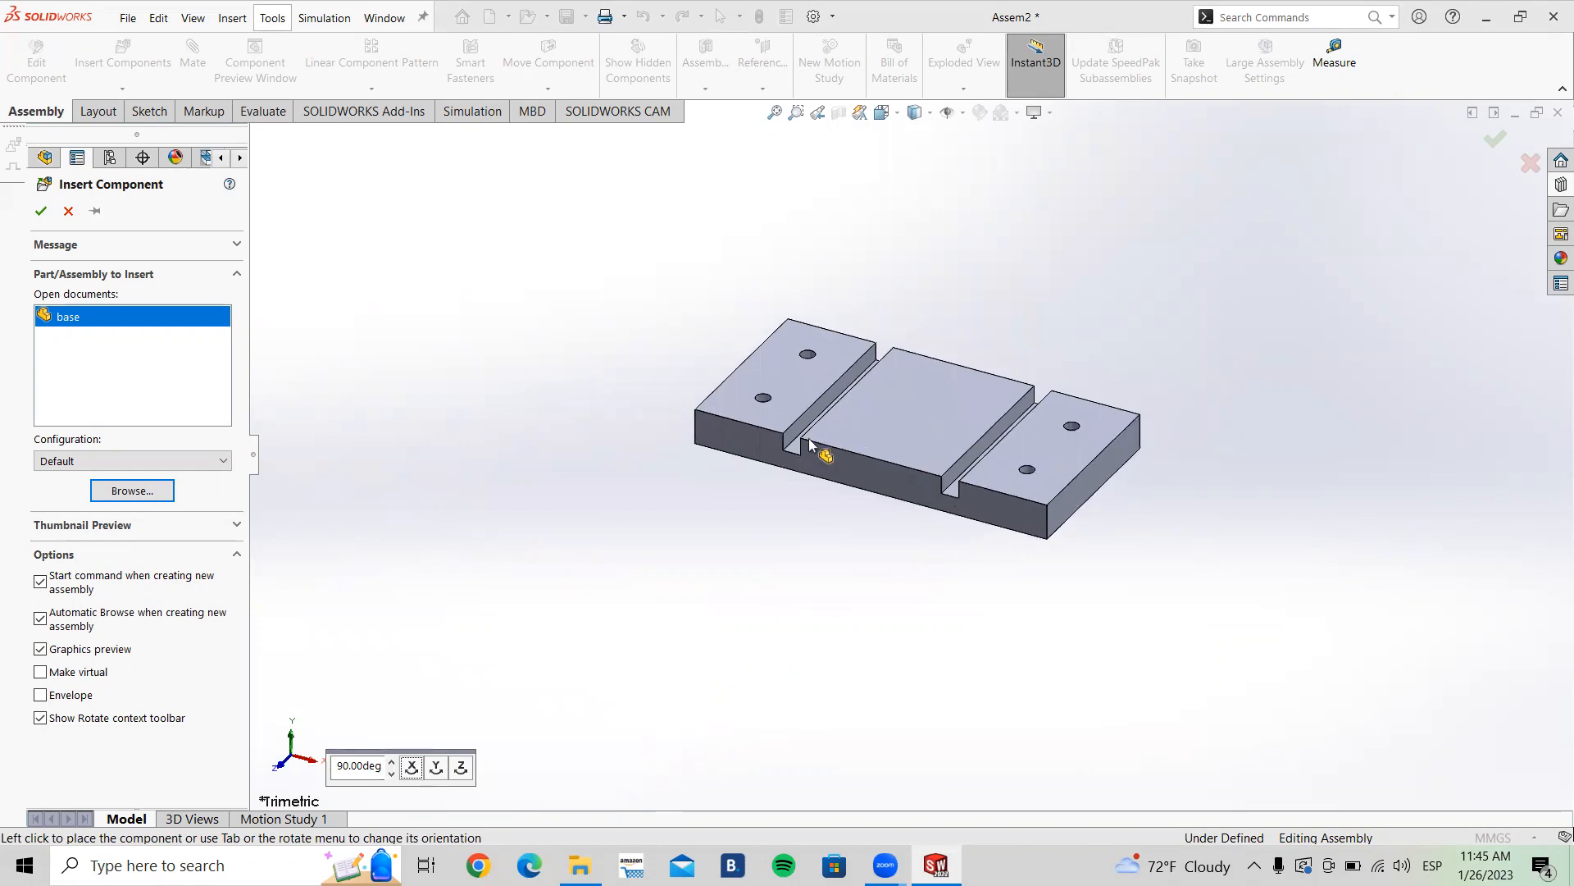
{"action": "left_click", "coordinate": [436, 767]}
{"action": "left_click", "coordinate": [437, 768]}
{"action": "left_click", "coordinate": [436, 768]}
{"action": "left_click", "coordinate": [436, 767]}
{"action": "left_click", "coordinate": [436, 767]}
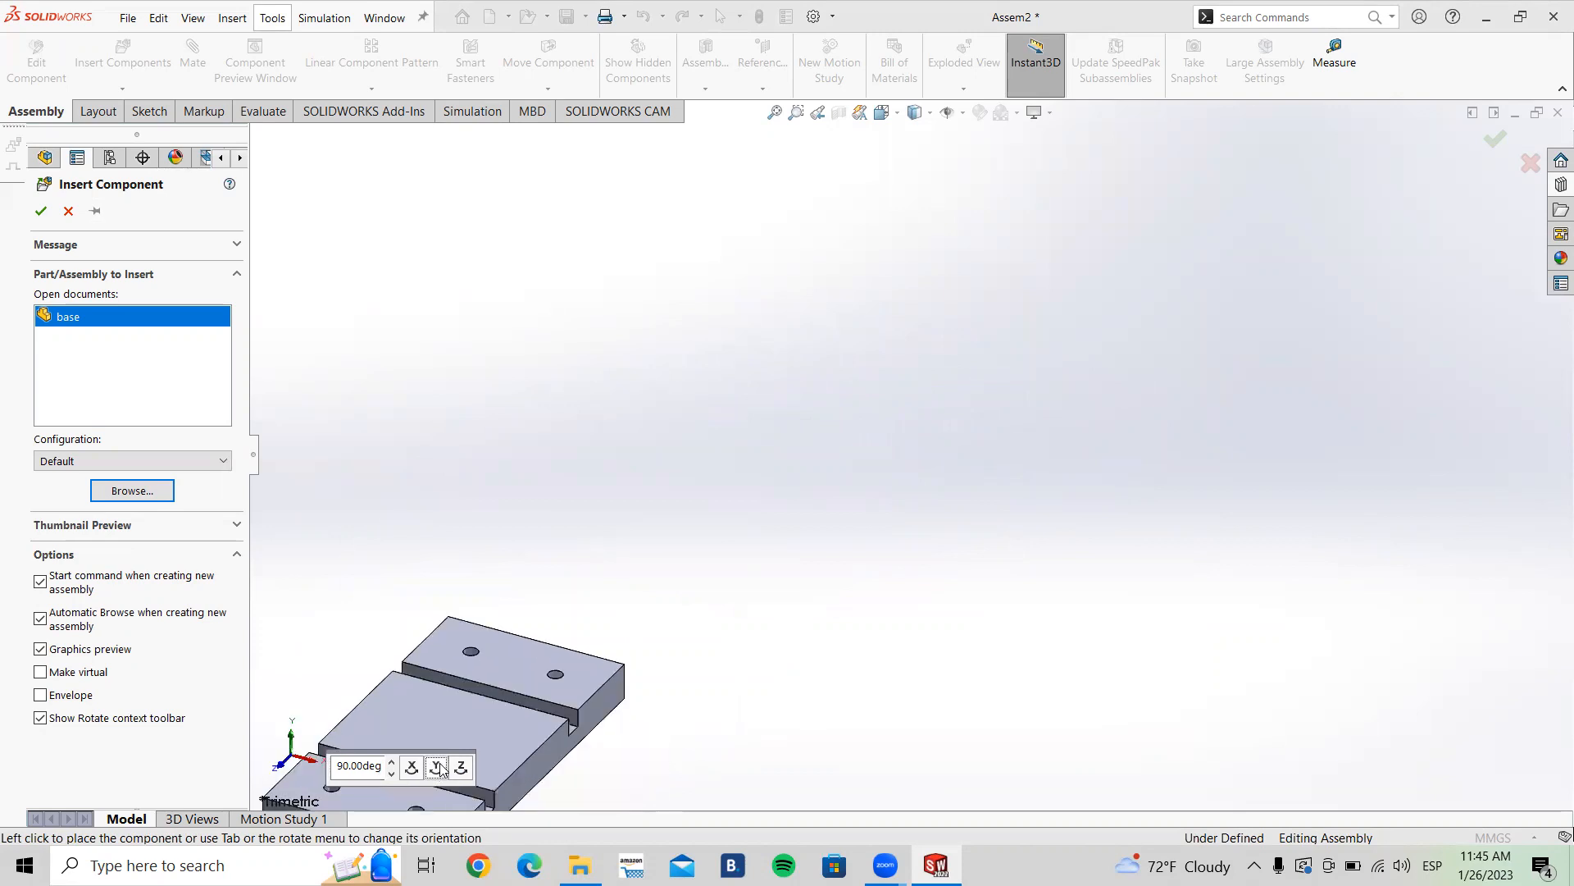
{"action": "left_click", "coordinate": [436, 770]}
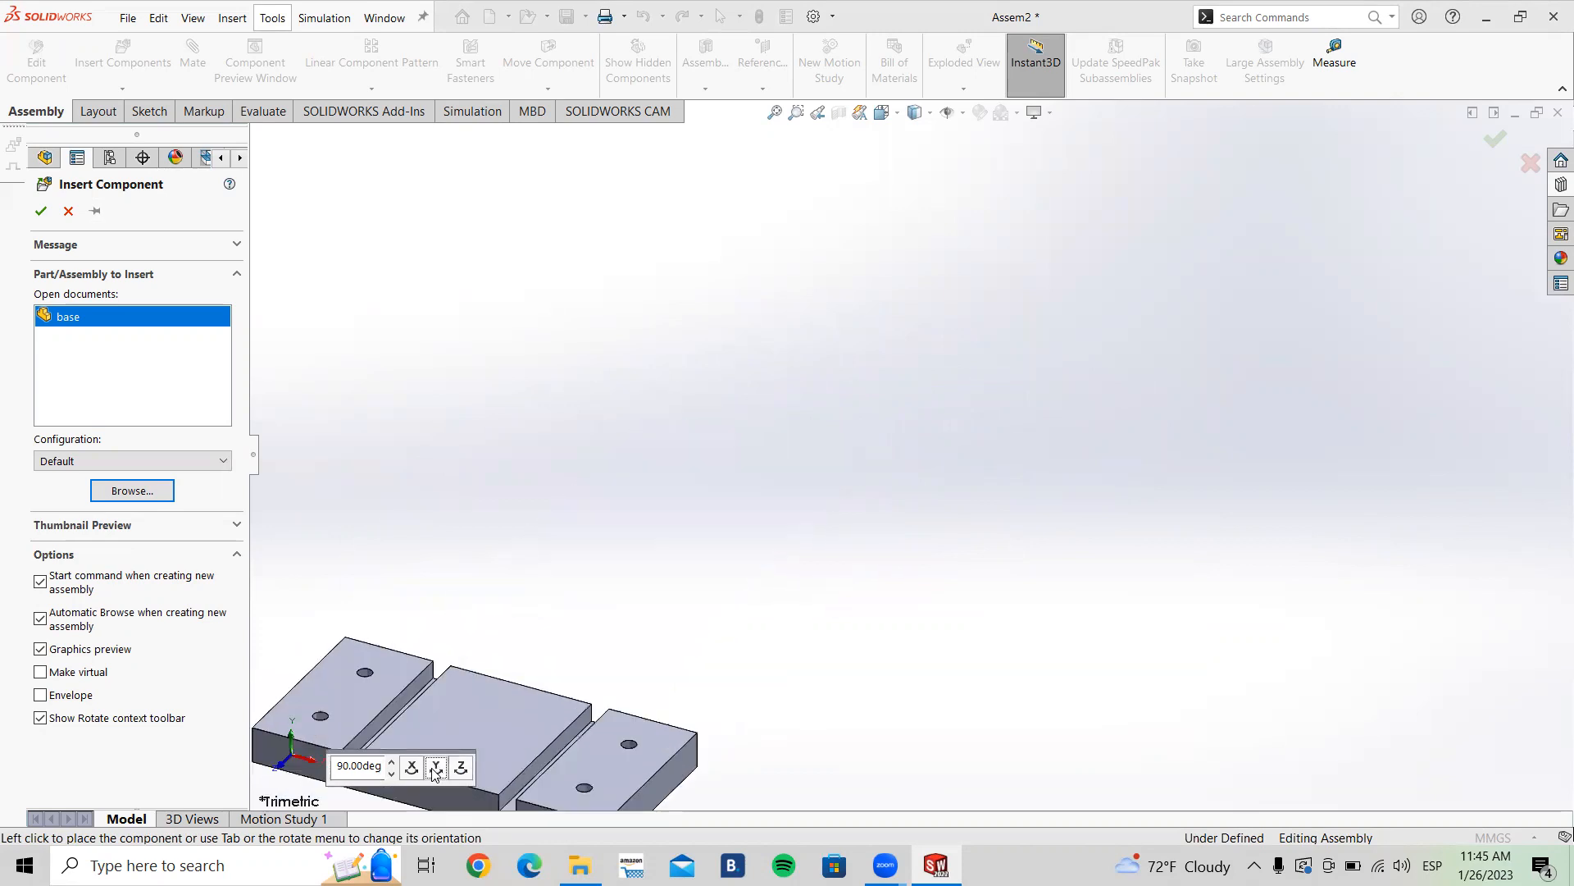
{"action": "left_click", "coordinate": [461, 768]}
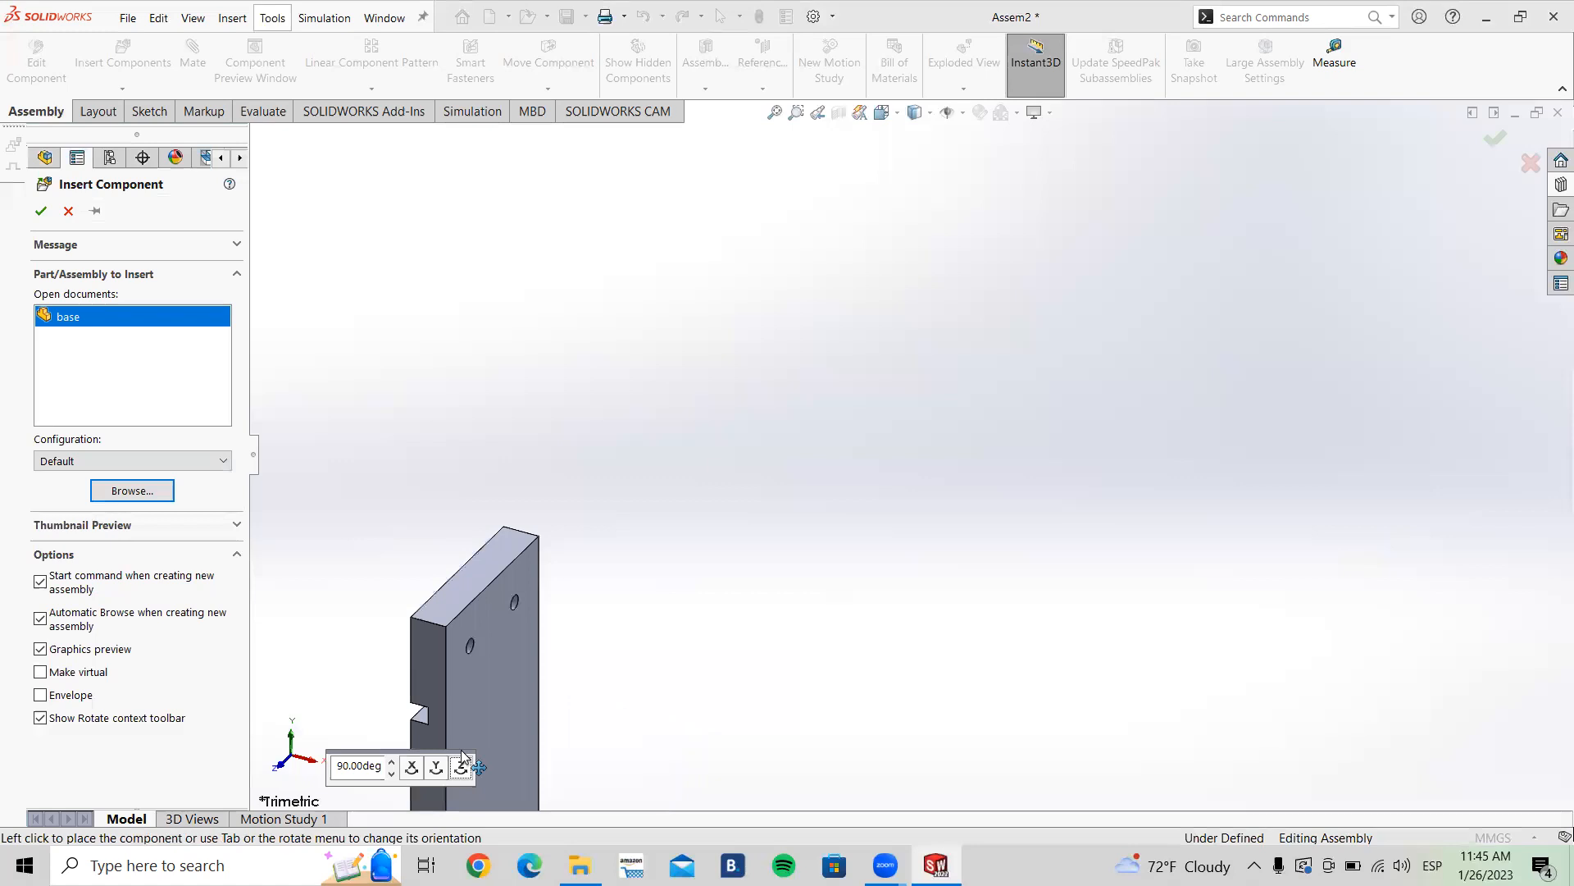
{"action": "left_click", "coordinate": [462, 767]}
{"action": "left_click", "coordinate": [461, 767]}
{"action": "left_click", "coordinate": [462, 768]}
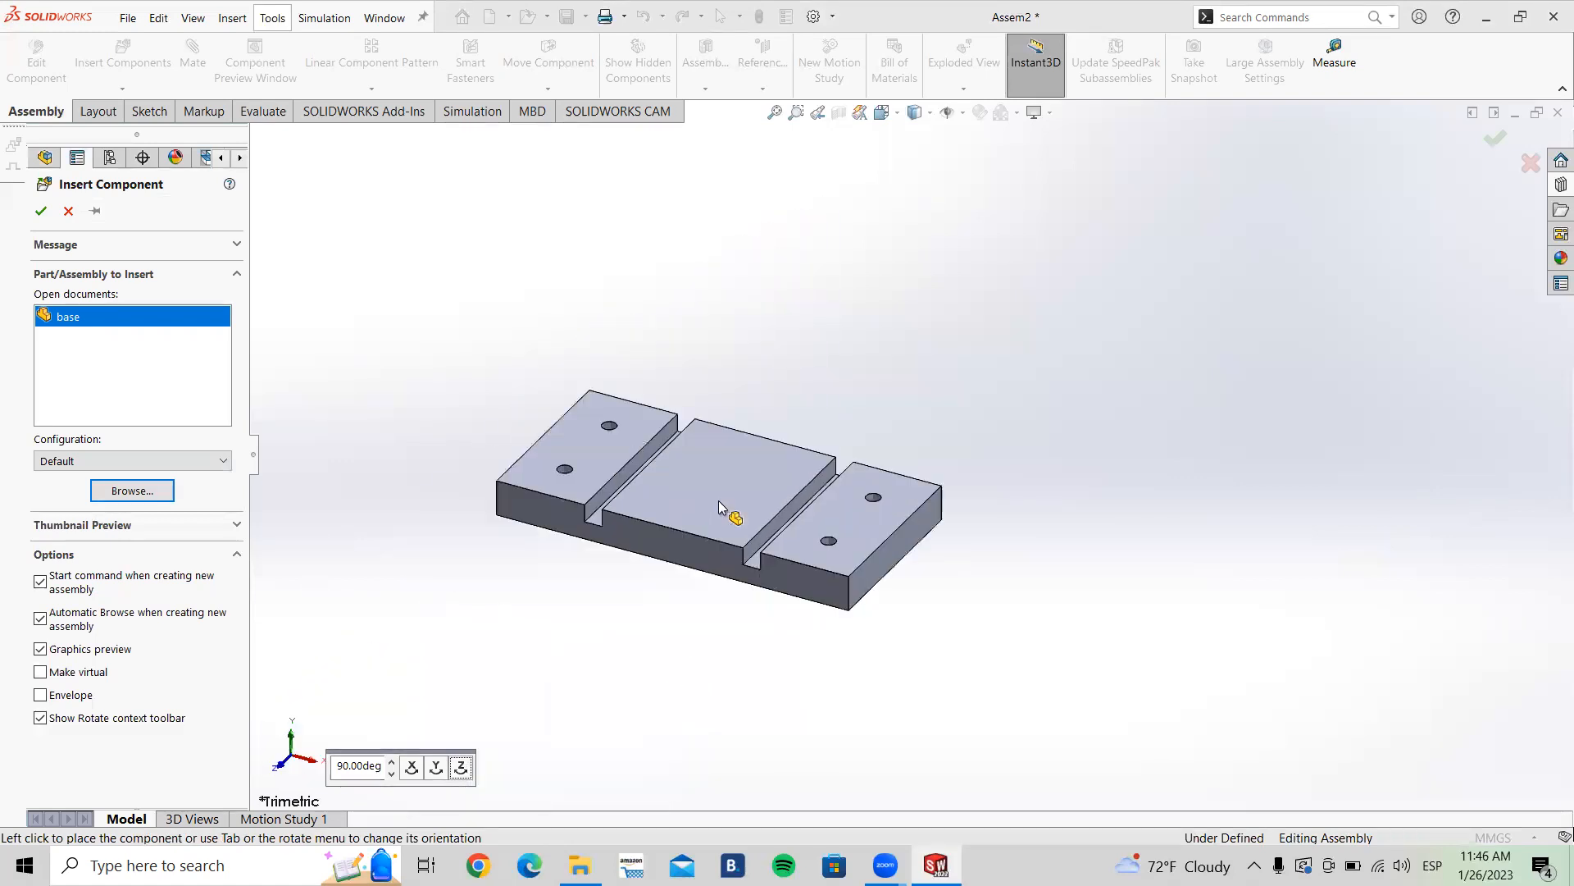
{"action": "left_click", "coordinate": [436, 768]}
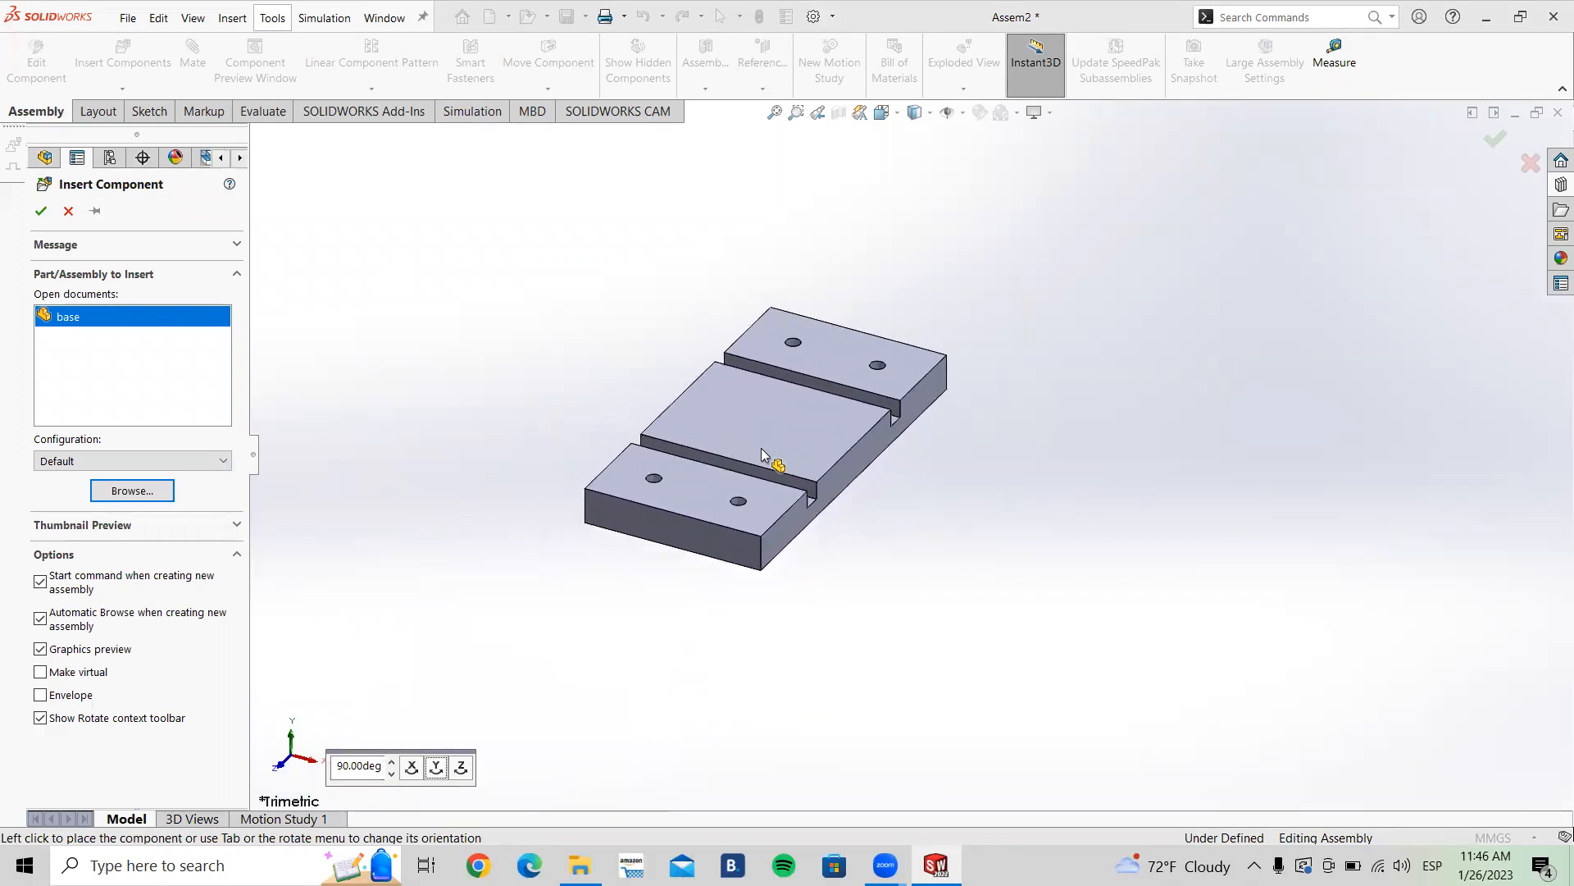
{"action": "left_click", "coordinate": [435, 771]}
{"action": "left_click", "coordinate": [435, 770]}
{"action": "left_click", "coordinate": [435, 771]}
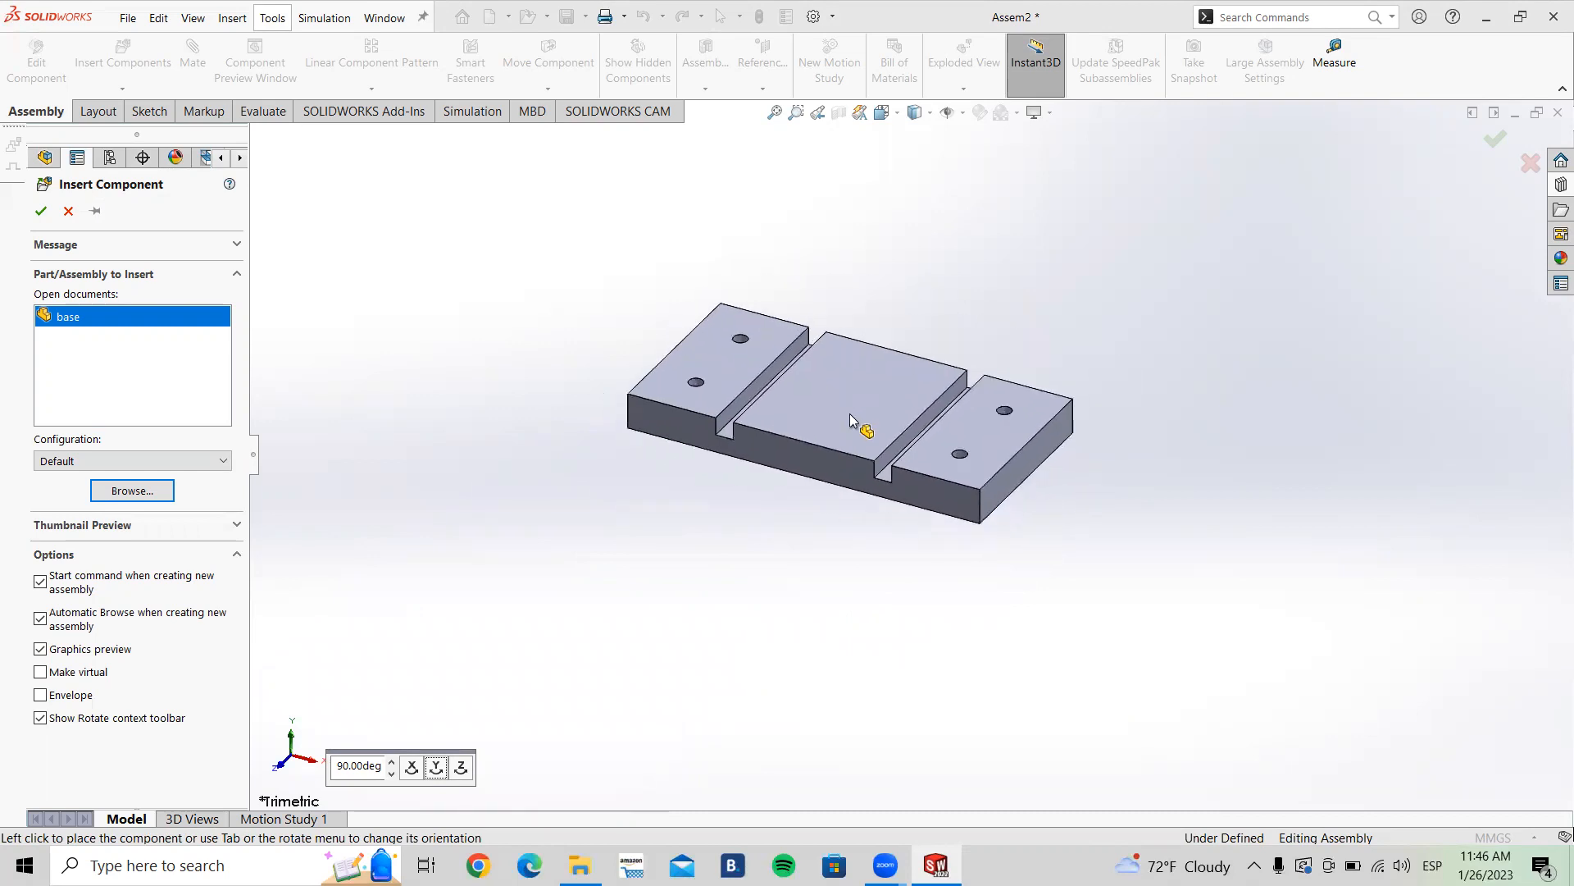
{"action": "left_click", "coordinate": [827, 449]}
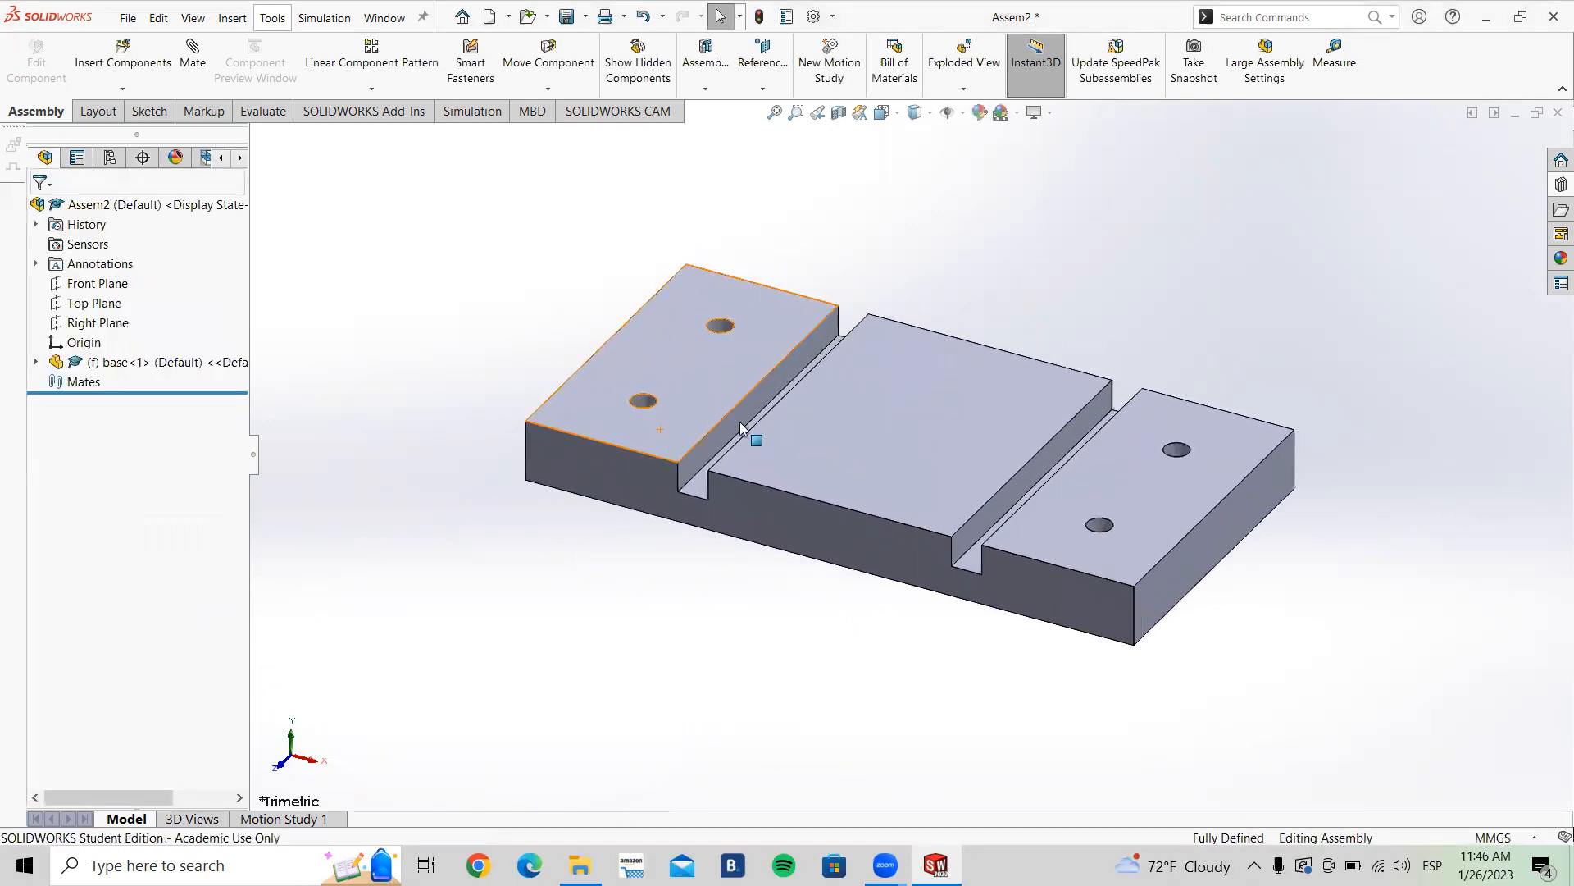
Step: Try to drag the fixed base part to a new position
{"action": "scroll", "coordinate": [1080, 300], "scroll_direction": "up", "scroll_amount": 3}
{"action": "middle_click_drag", "start_coordinate": [1074, 303], "coordinate": [1002, 312], "text": "ctrl"}
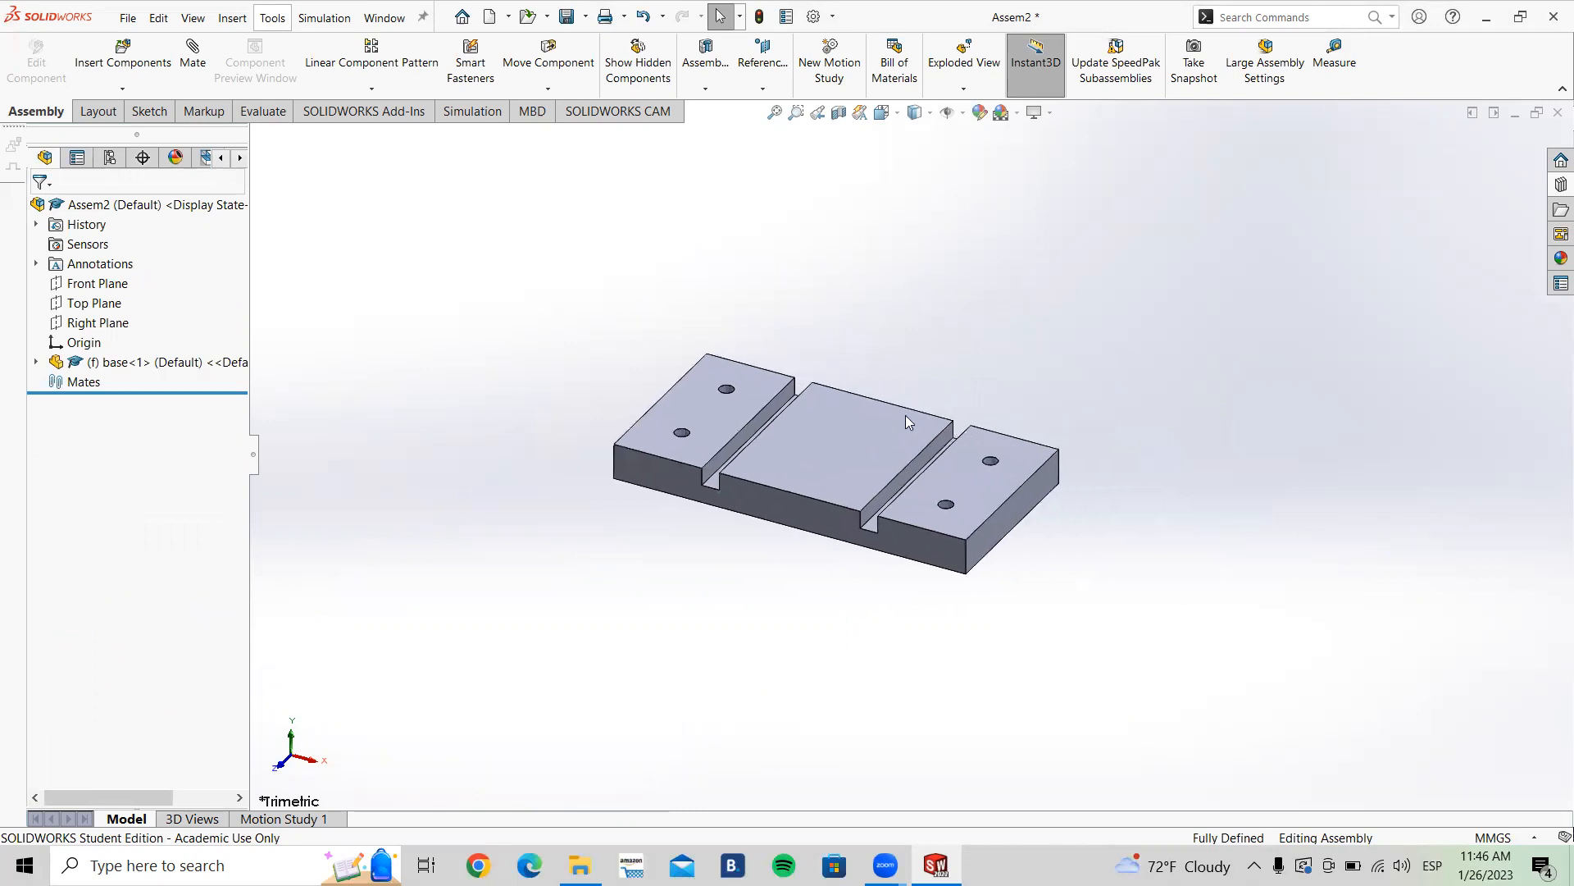
{"action": "left_click_drag", "start_coordinate": [833, 384], "coordinate": [970, 420]}
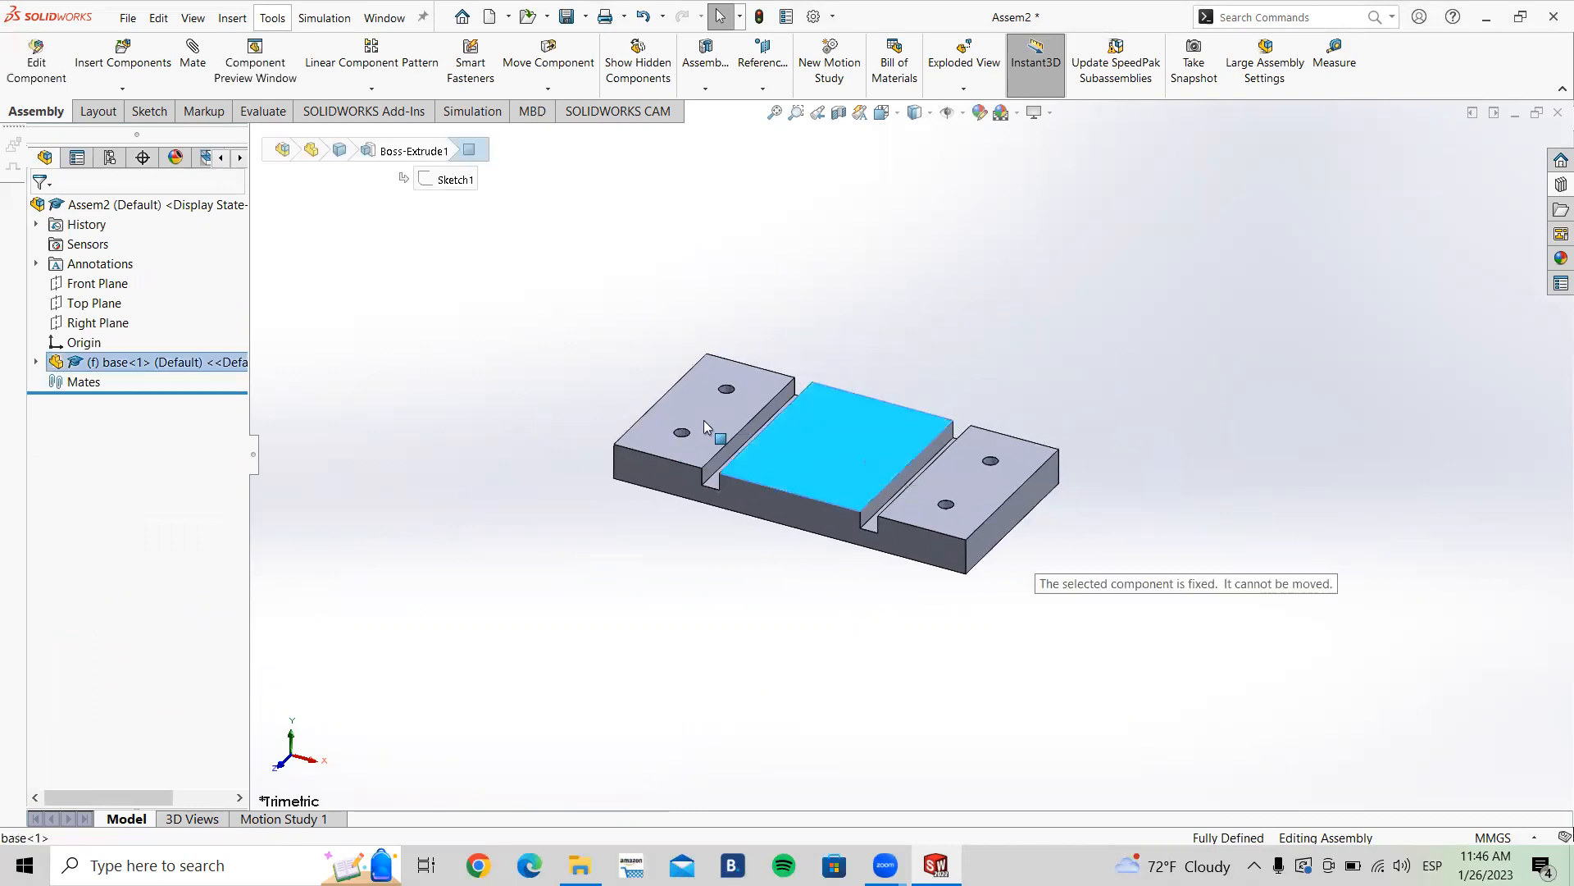
{"action": "left_click", "coordinate": [713, 541]}
{"action": "scroll", "coordinate": [856, 495], "scroll_direction": "down", "scroll_amount": 3}
{"action": "middle_click_drag", "start_coordinate": [848, 451], "coordinate": [805, 443], "text": "ctrl"}
{"action": "scroll", "coordinate": [892, 395], "scroll_direction": "up", "scroll_amount": 2}
{"action": "mouse_move", "coordinate": [869, 388]}
{"action": "middle_mouse_down", "text": "ctrl"}
{"action": "mouse_move", "coordinate": [825, 404]}
{"action": "mouse_move", "coordinate": [841, 382]}
{"action": "middle_mouse_up", "text": "ctrl"}
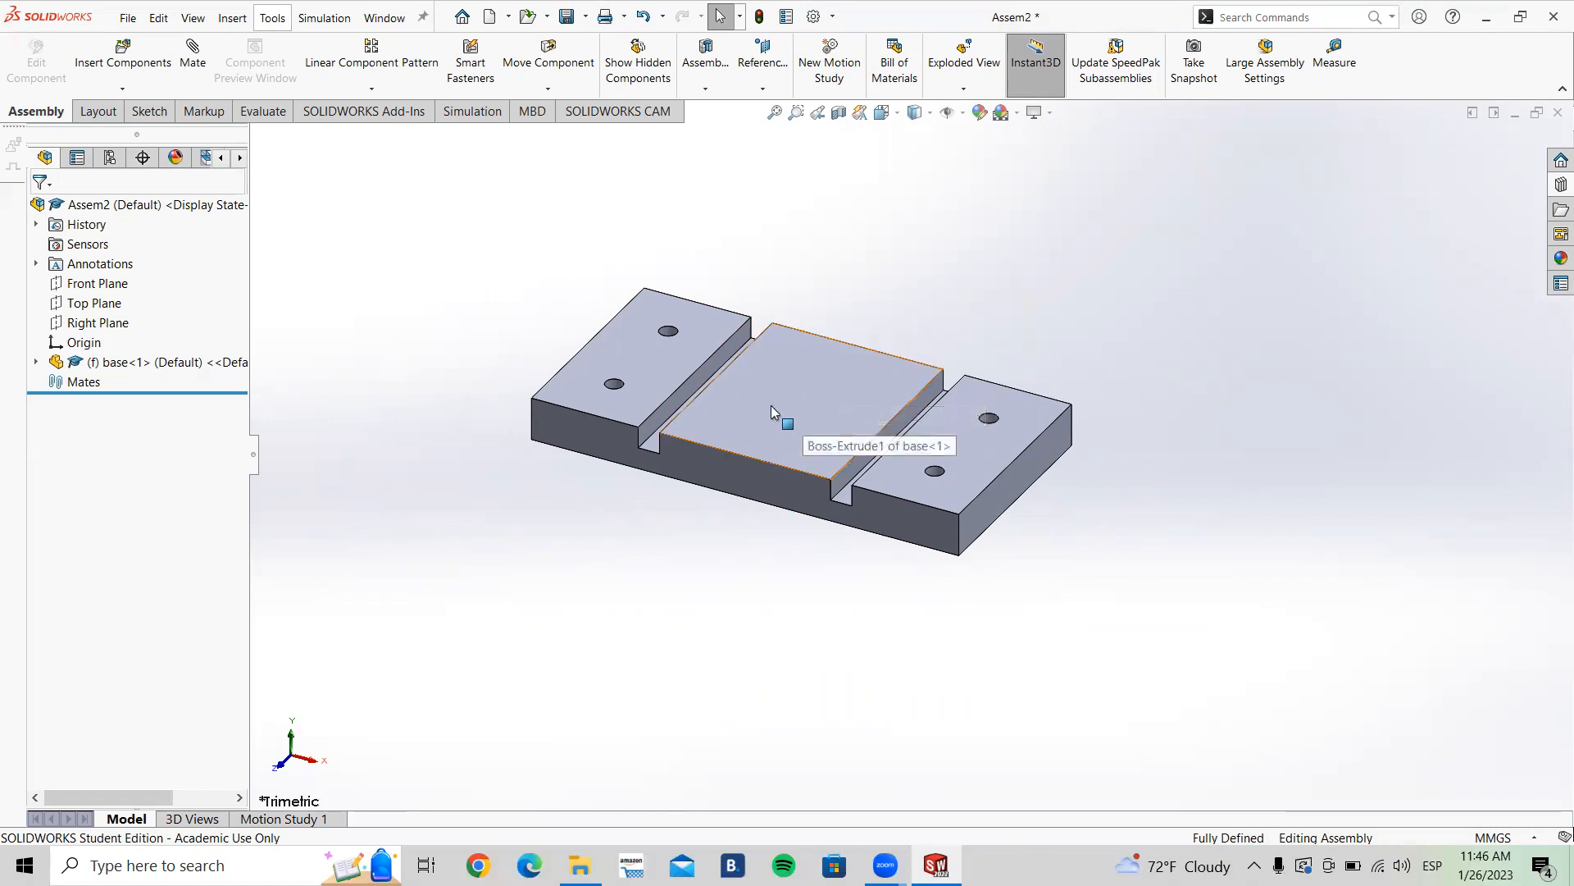
{"action": "right_click", "coordinate": [787, 379]}
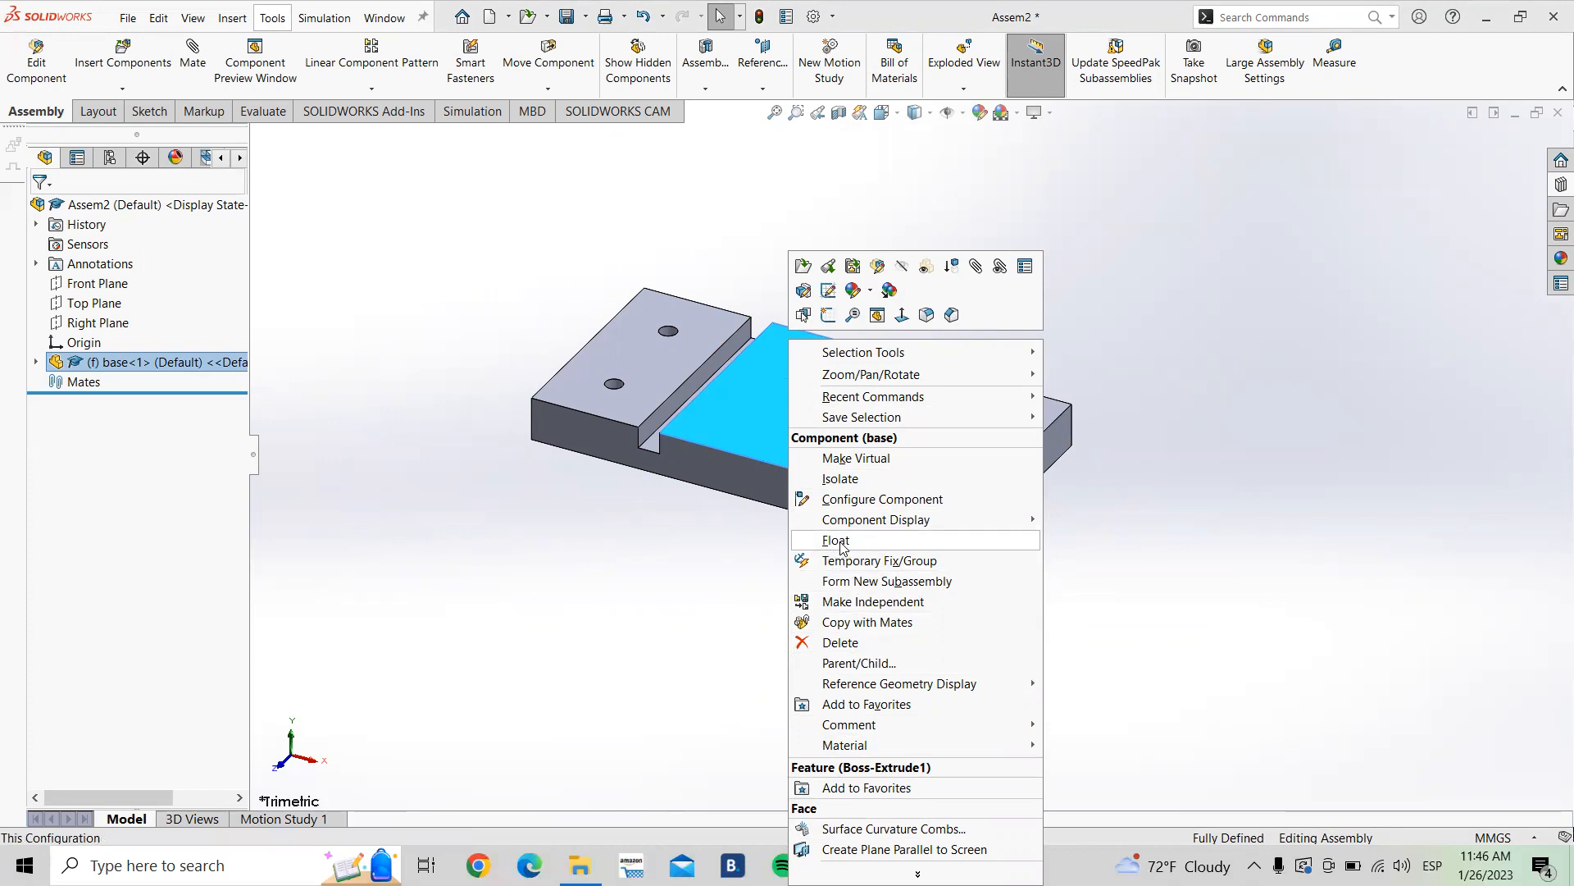
{"action": "left_click", "coordinate": [708, 541]}
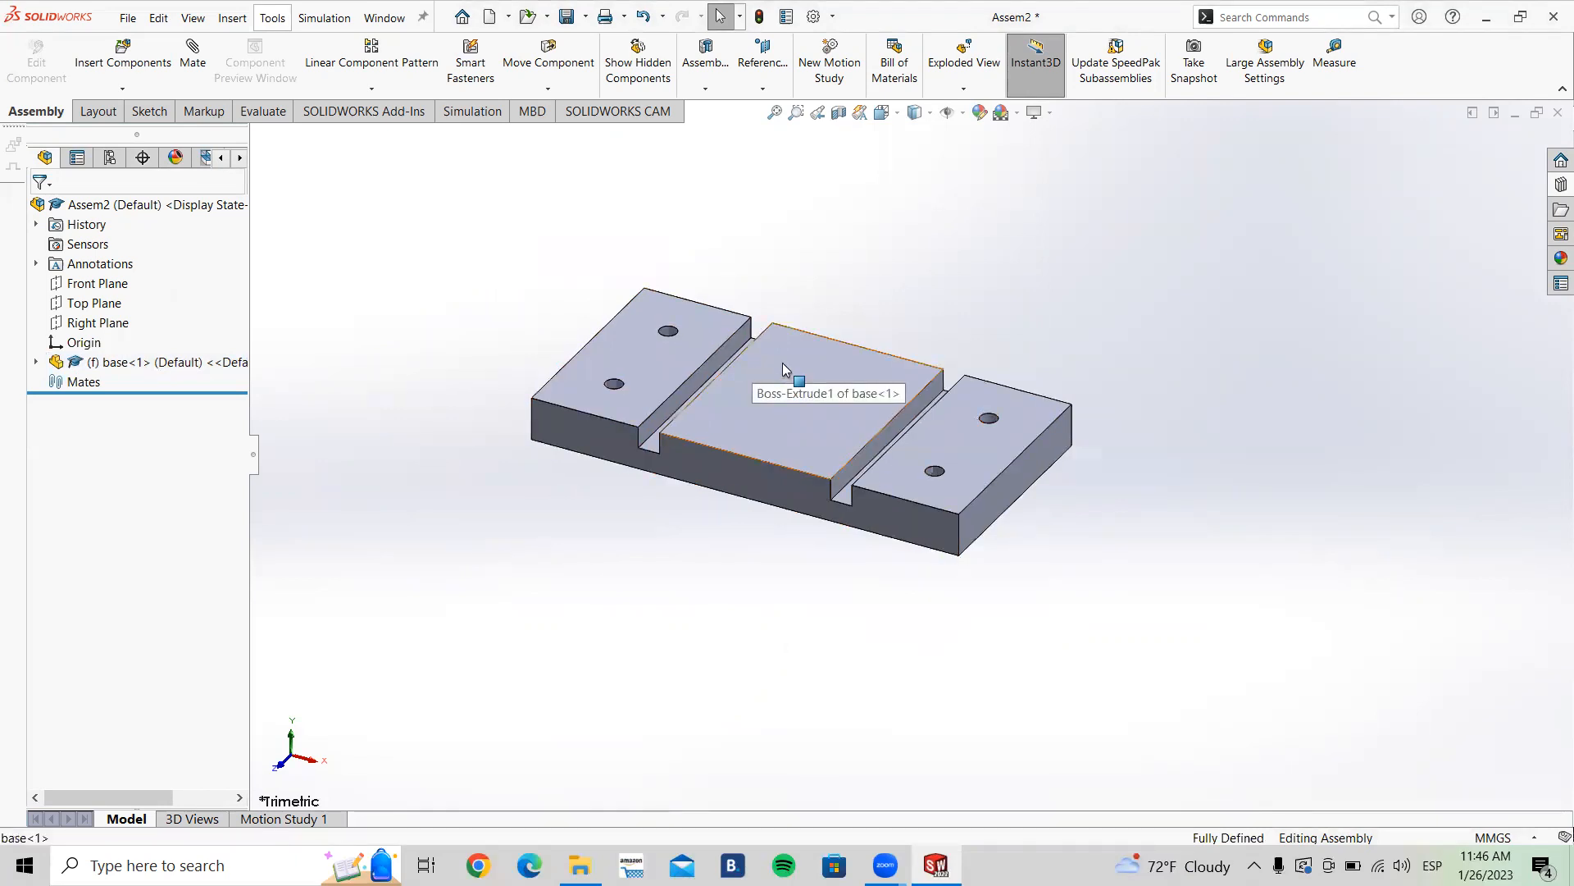
{"action": "right_click", "coordinate": [782, 364]}
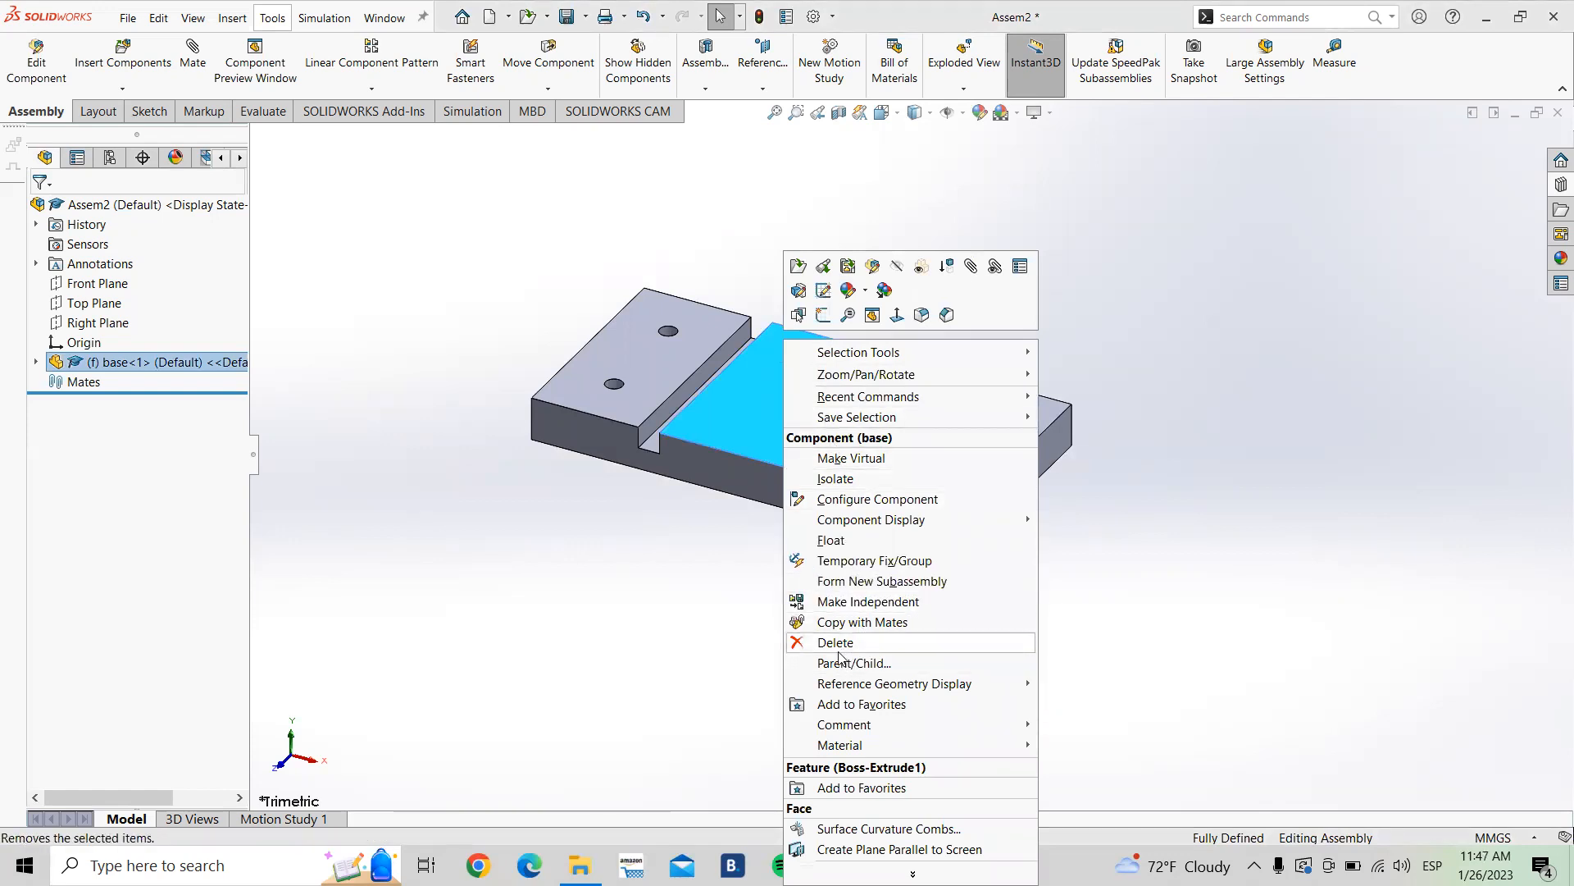
{"action": "left_click", "coordinate": [712, 558]}
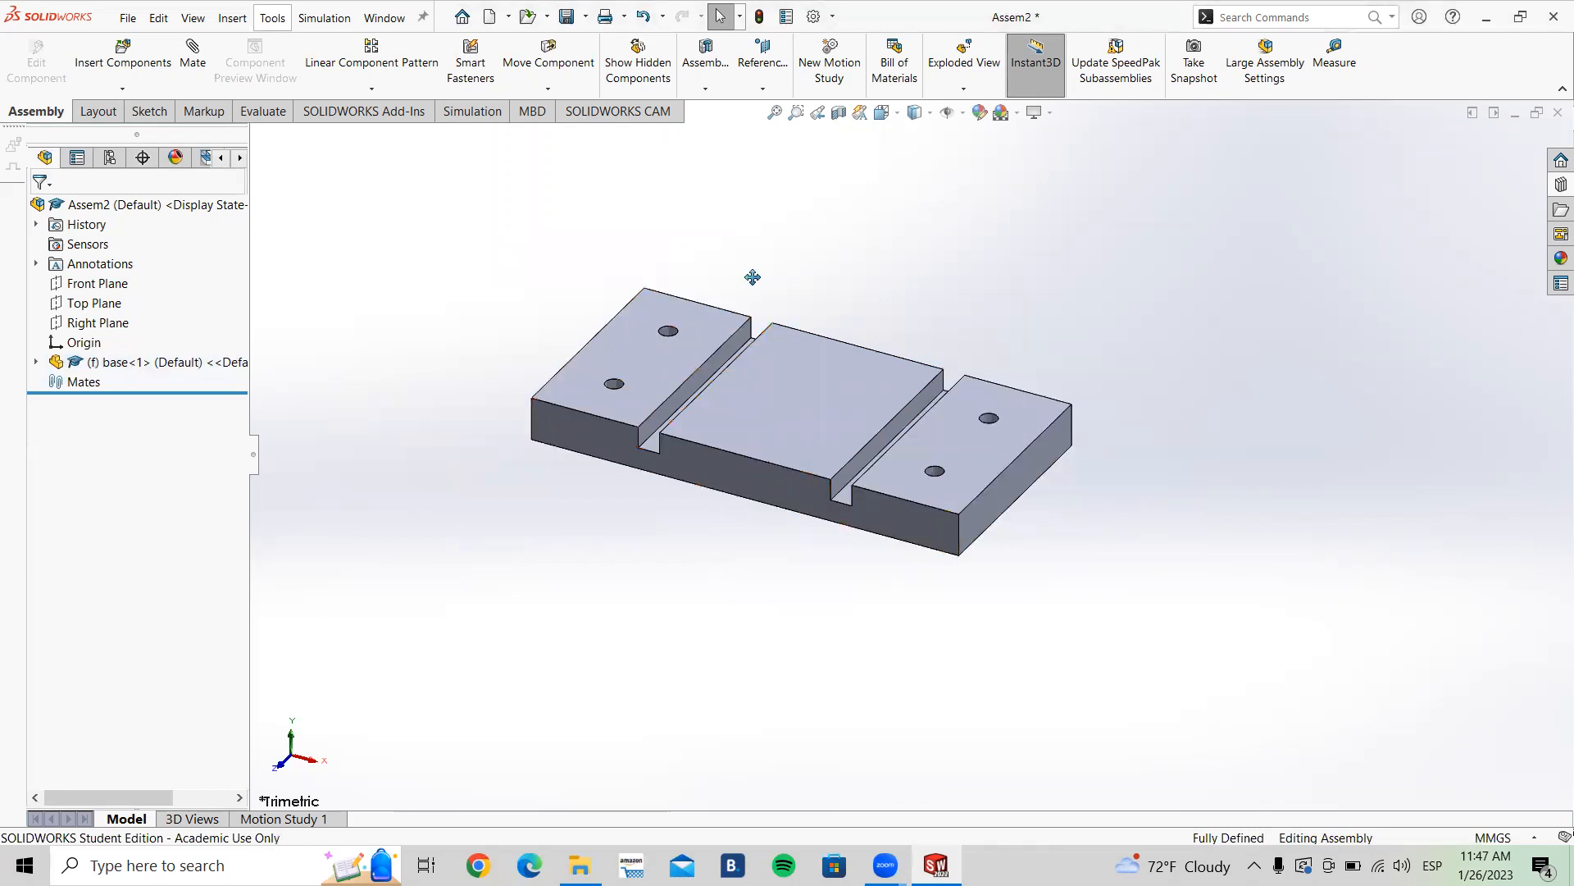
Step: Start Insert Components and open the Lateral part from the Clase solid > Polea folder
{"action": "middle_click_drag", "start_coordinate": [753, 277], "coordinate": [701, 303], "text": "ctrl"}
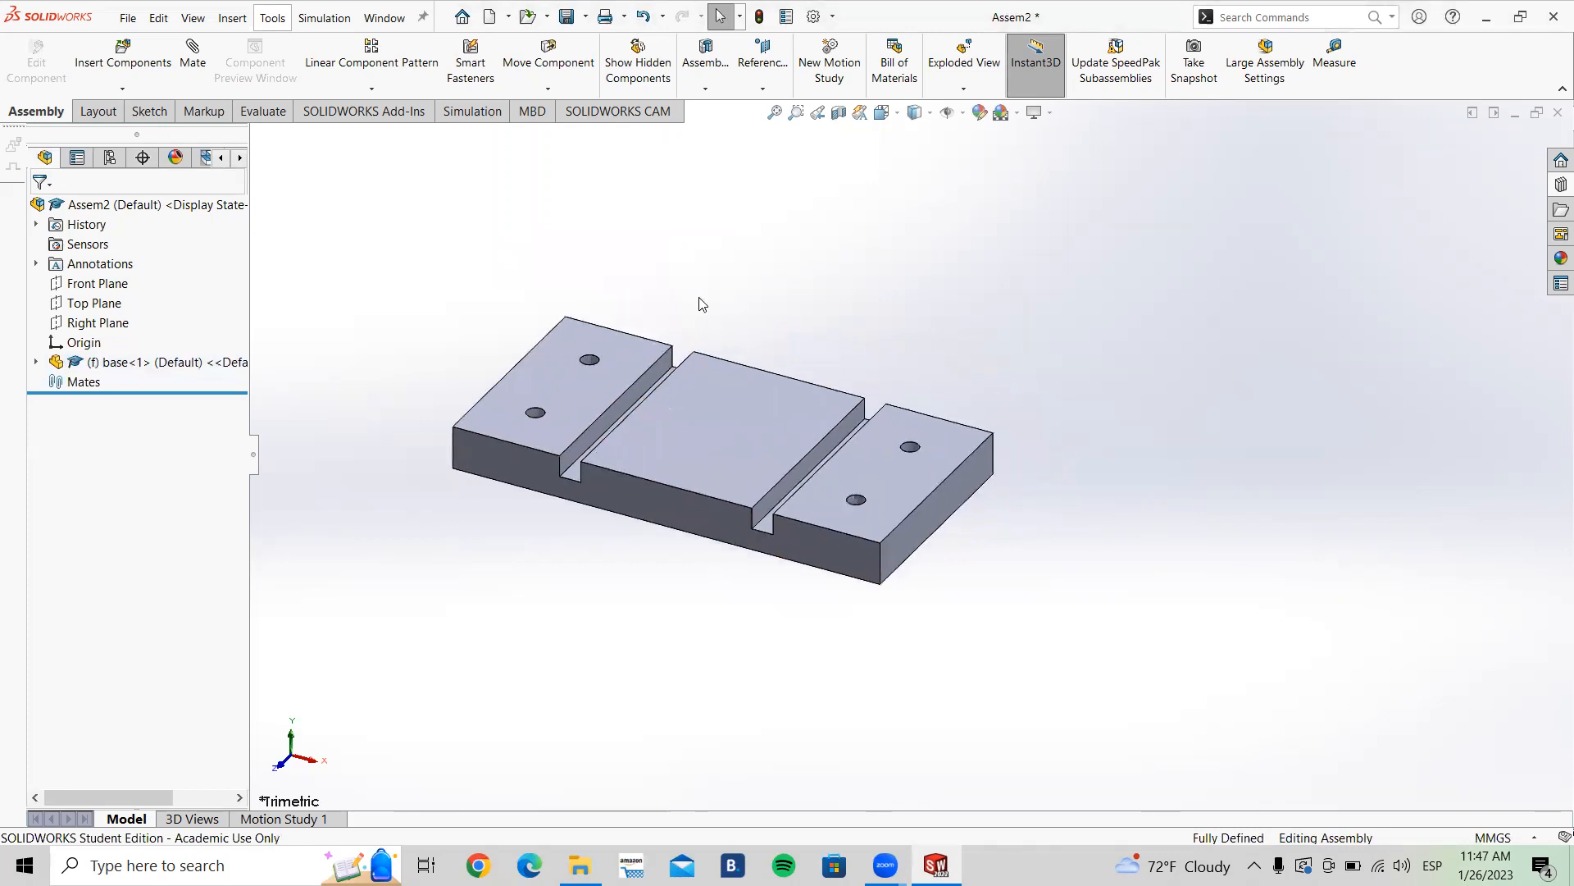
{"action": "left_click", "coordinate": [141, 65]}
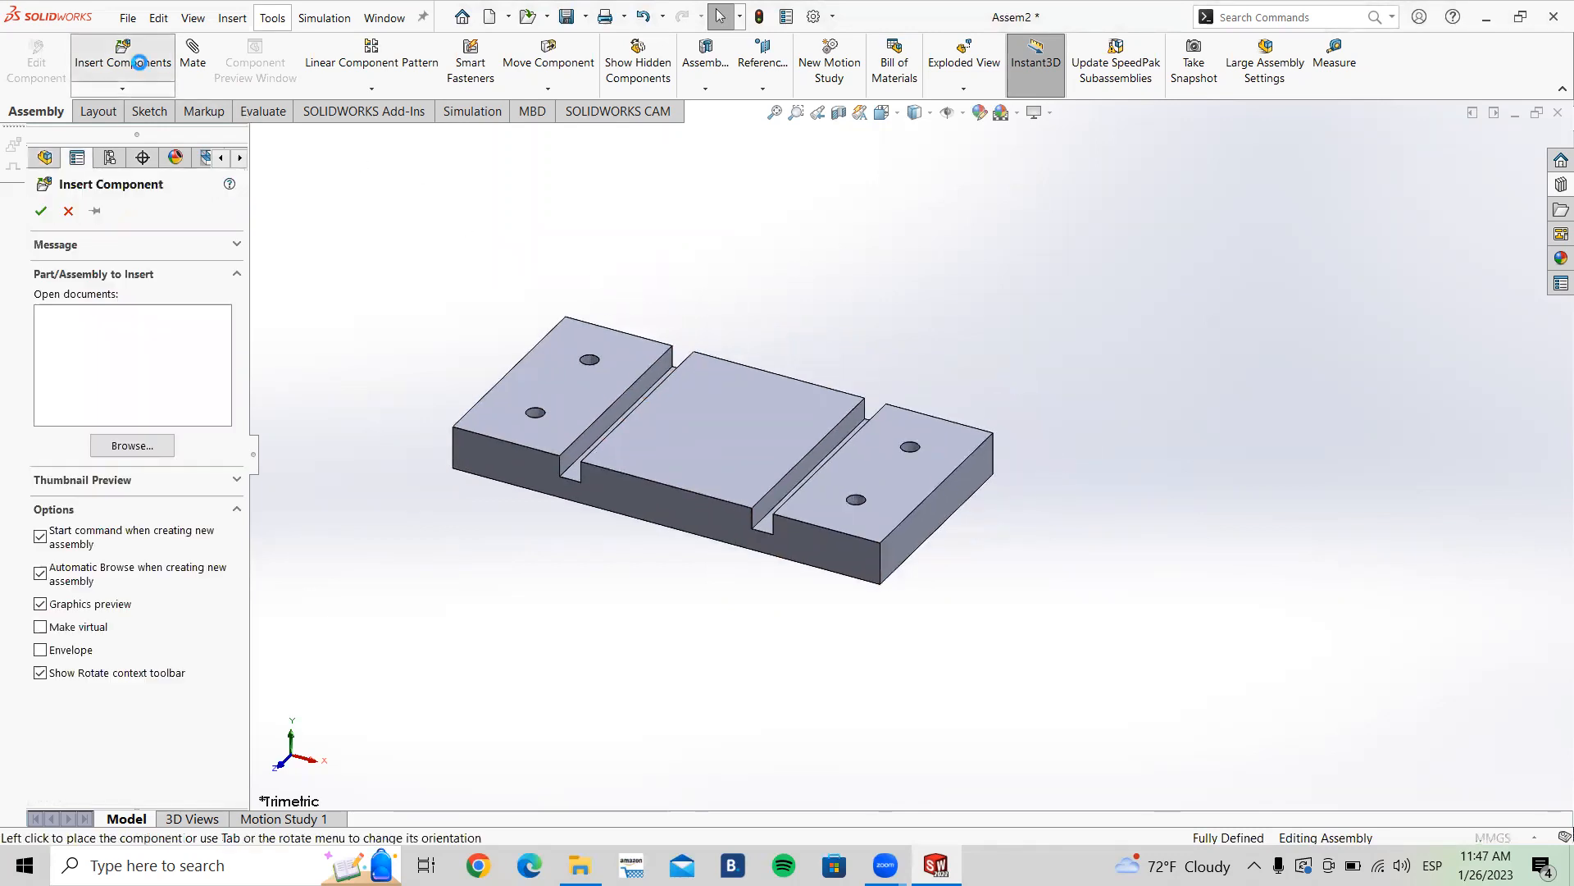
{"action": "left_click", "coordinate": [133, 446]}
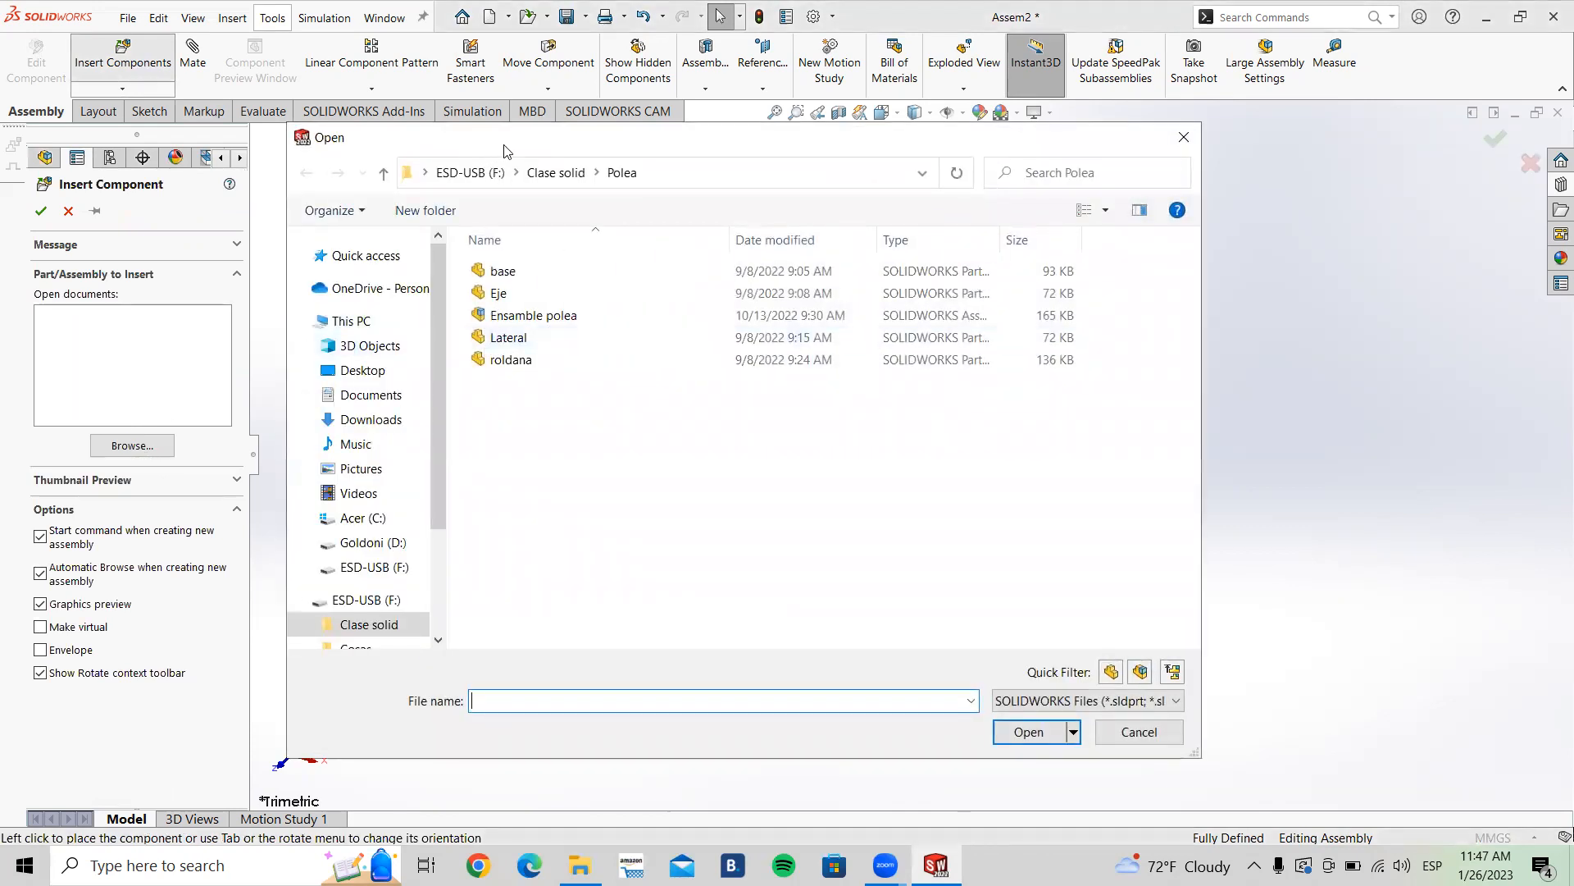
{"action": "left_click_drag", "start_coordinate": [504, 150], "coordinate": [535, 137]}
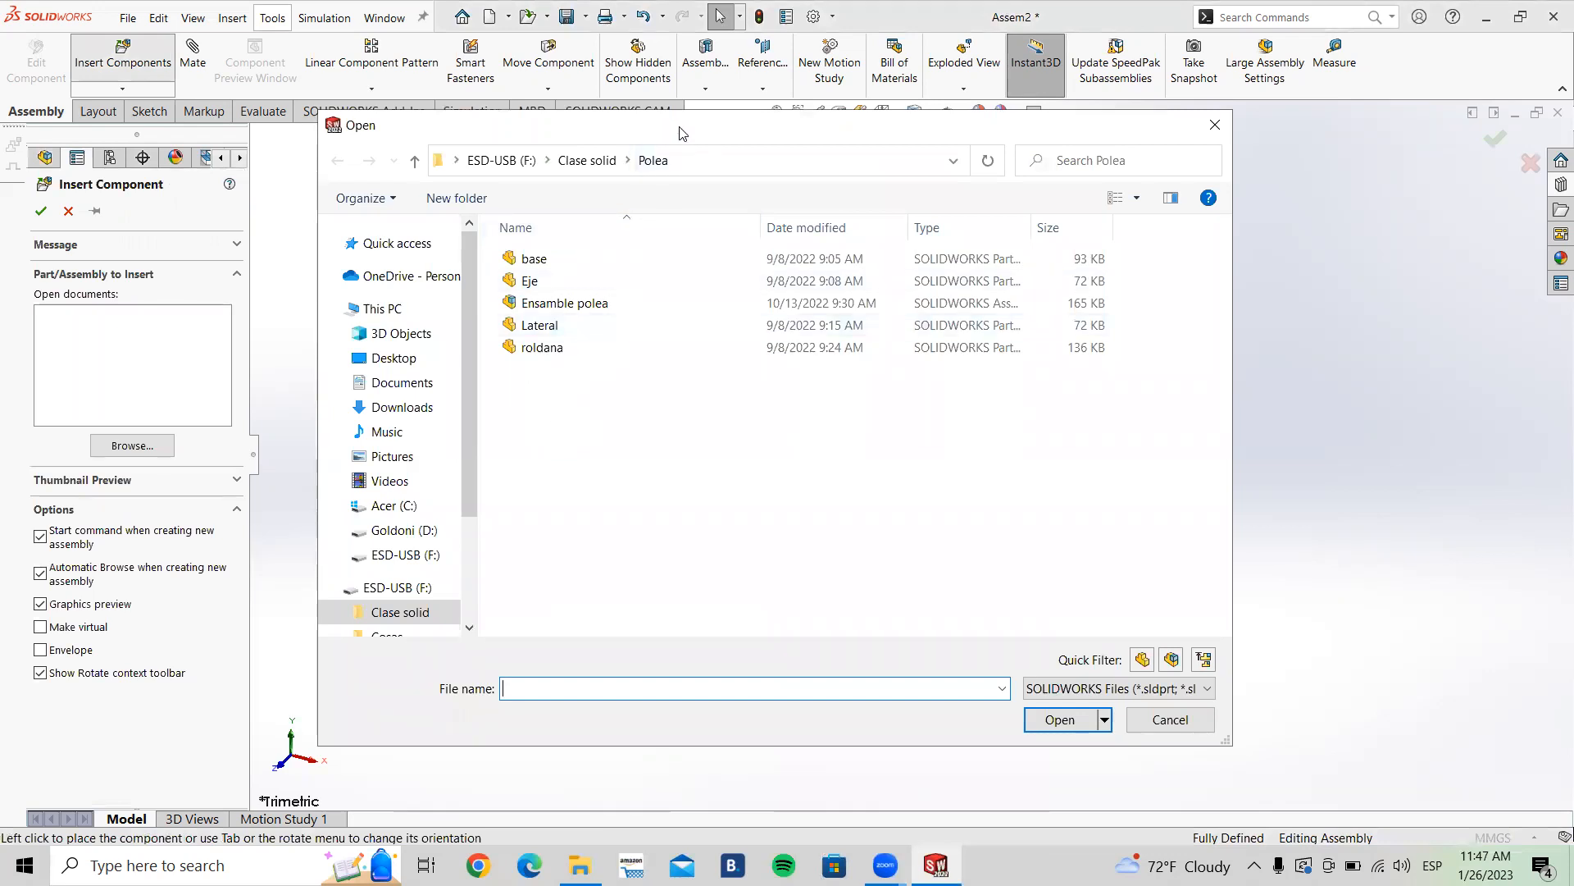
{"action": "left_click_drag", "start_coordinate": [679, 131], "coordinate": [692, 175]}
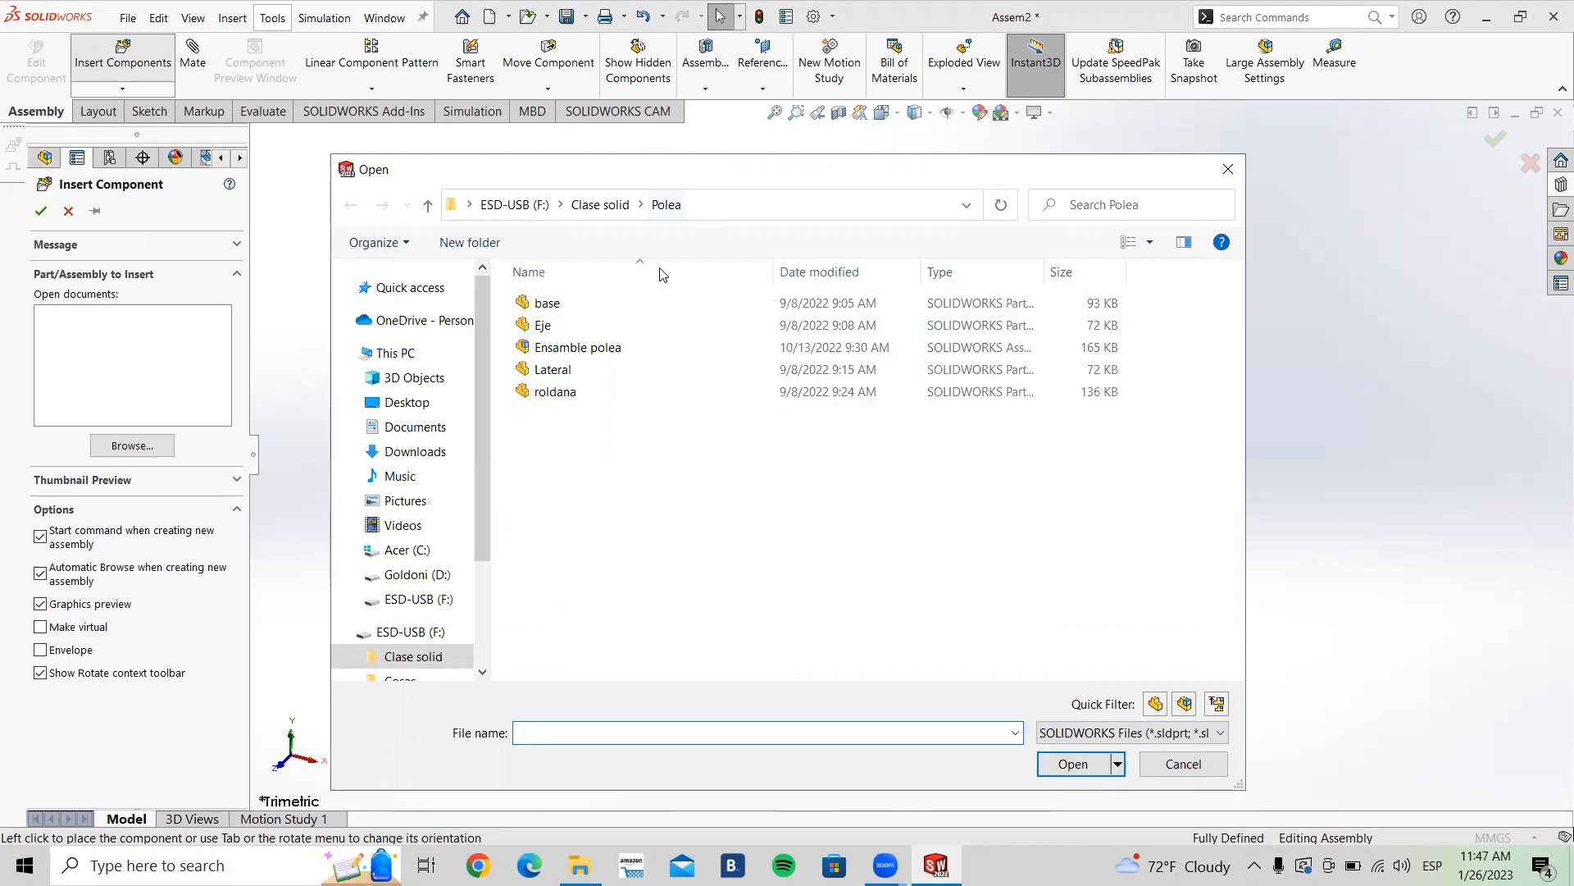
{"action": "left_click", "coordinate": [587, 373]}
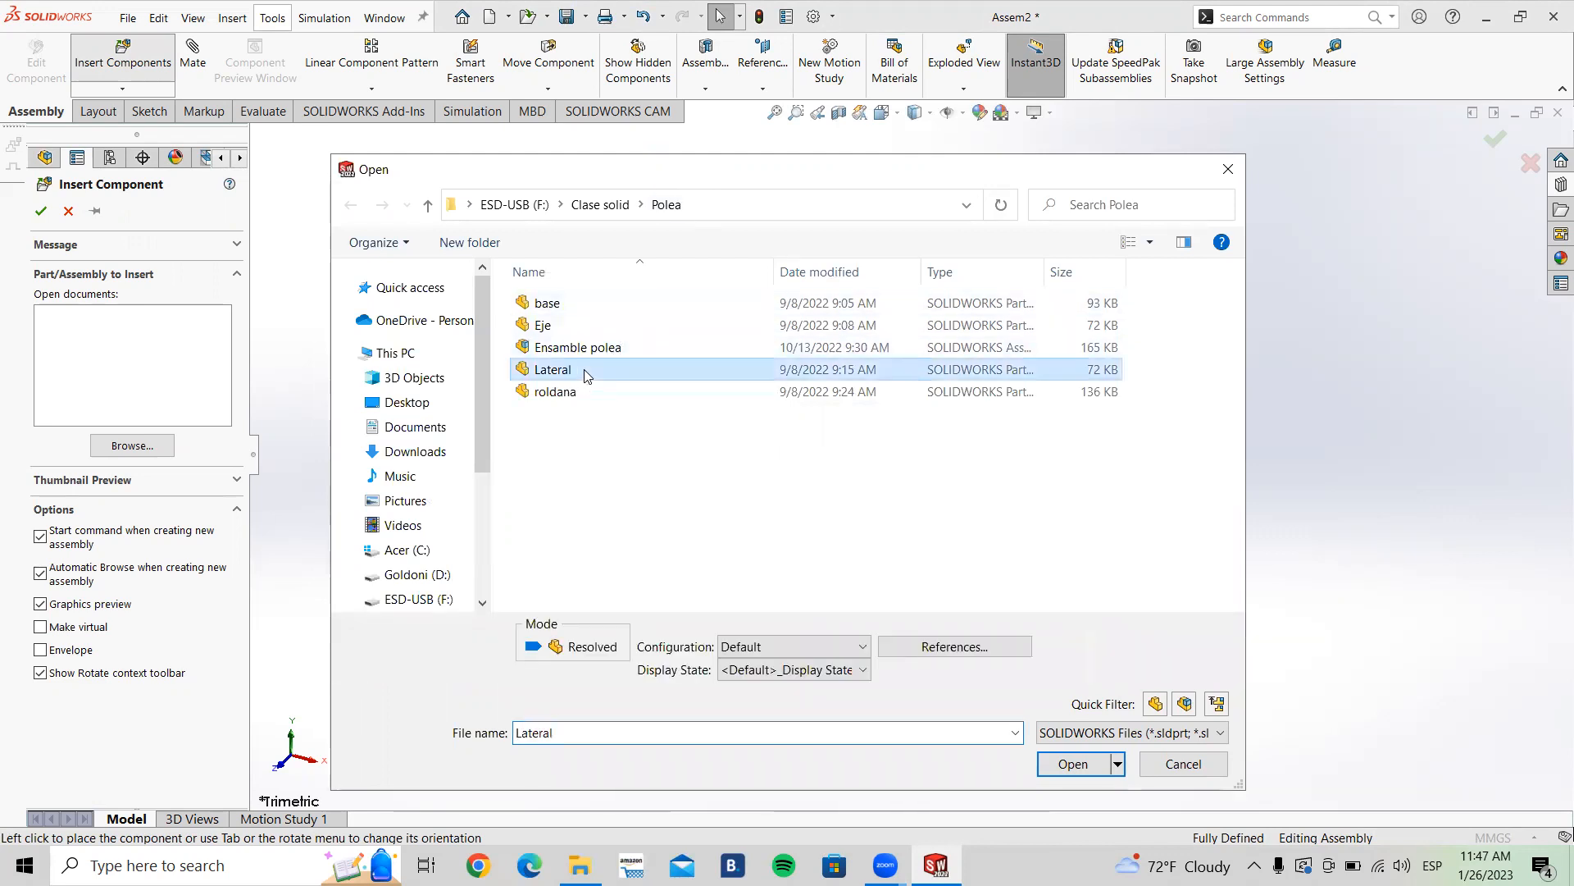
{"action": "left_click", "coordinate": [1073, 761]}
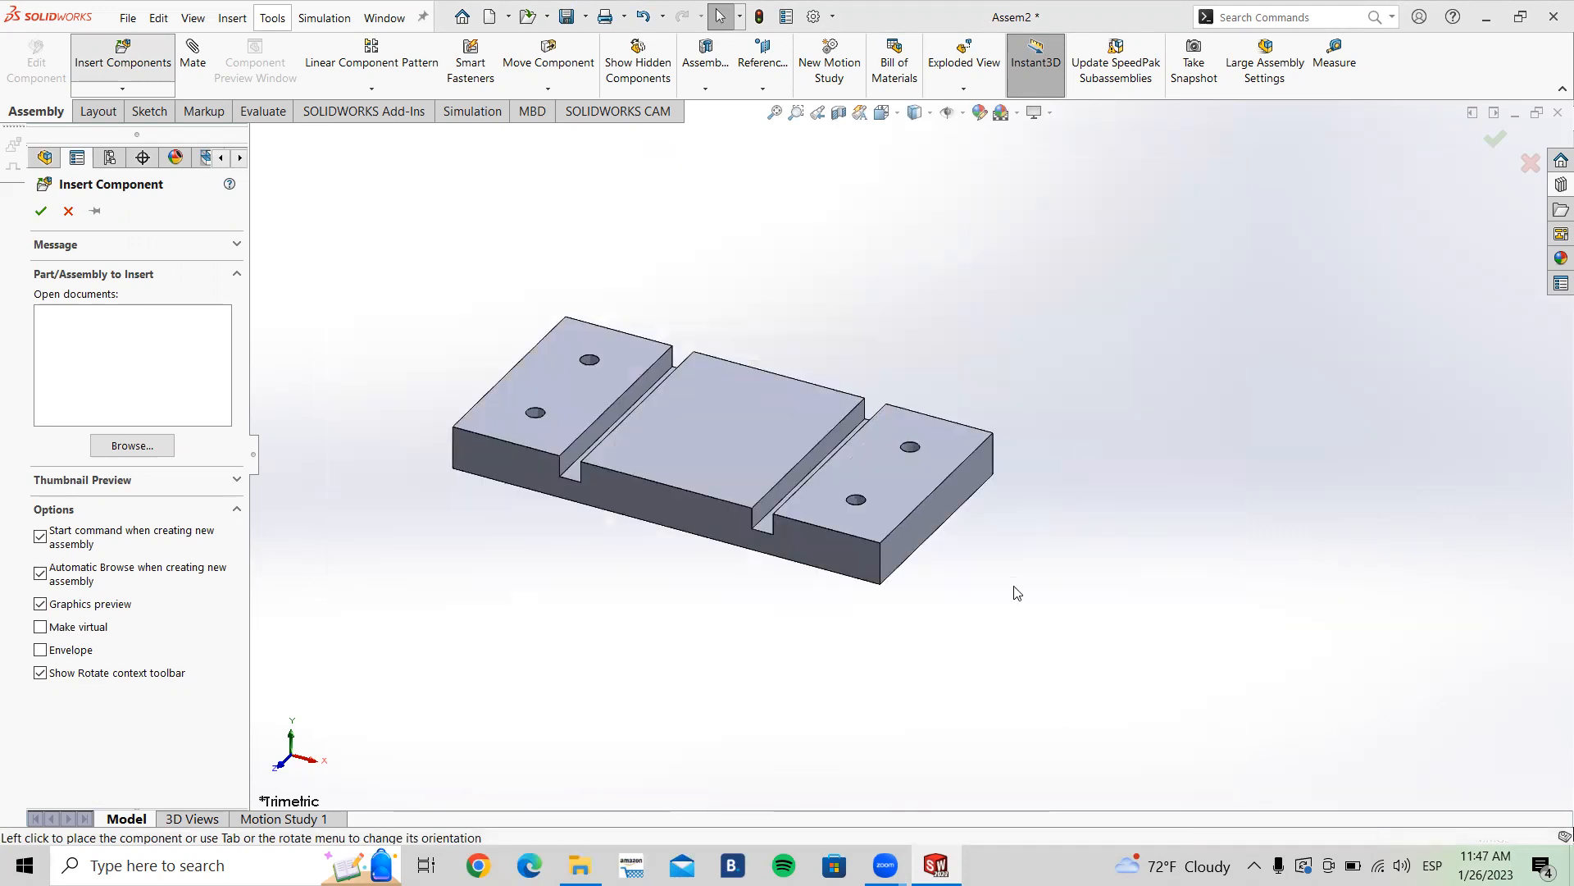
Step: Rotate the Lateral preview in 90° steps and place it to the right of the base
{"action": "scroll", "coordinate": [940, 380], "scroll_direction": "up", "scroll_amount": 2}
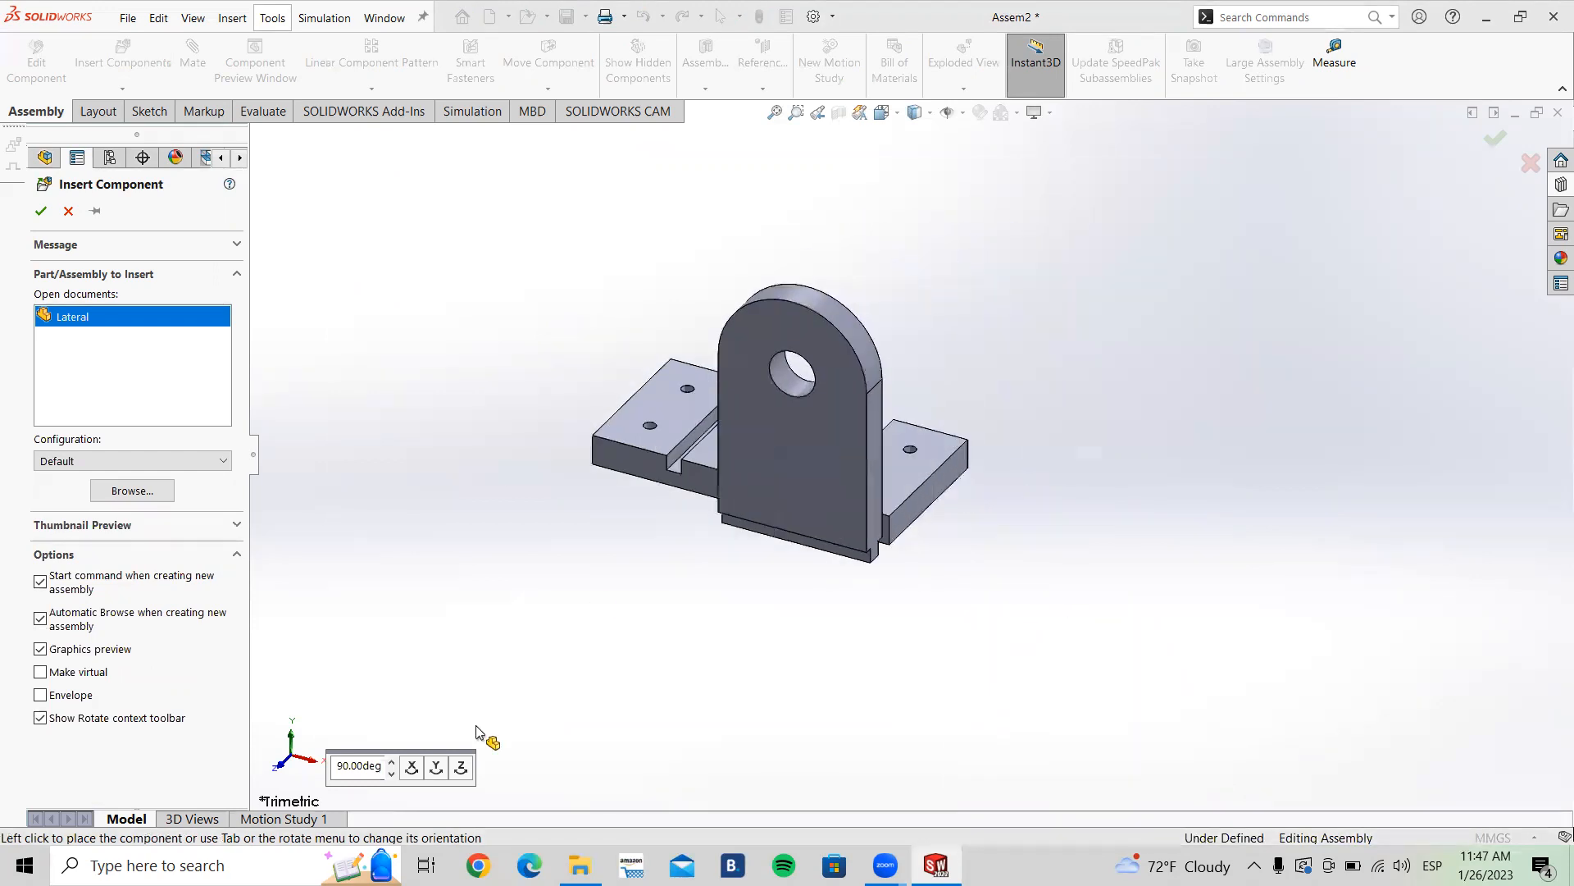
{"action": "left_click", "coordinate": [436, 767]}
{"action": "left_click", "coordinate": [436, 768]}
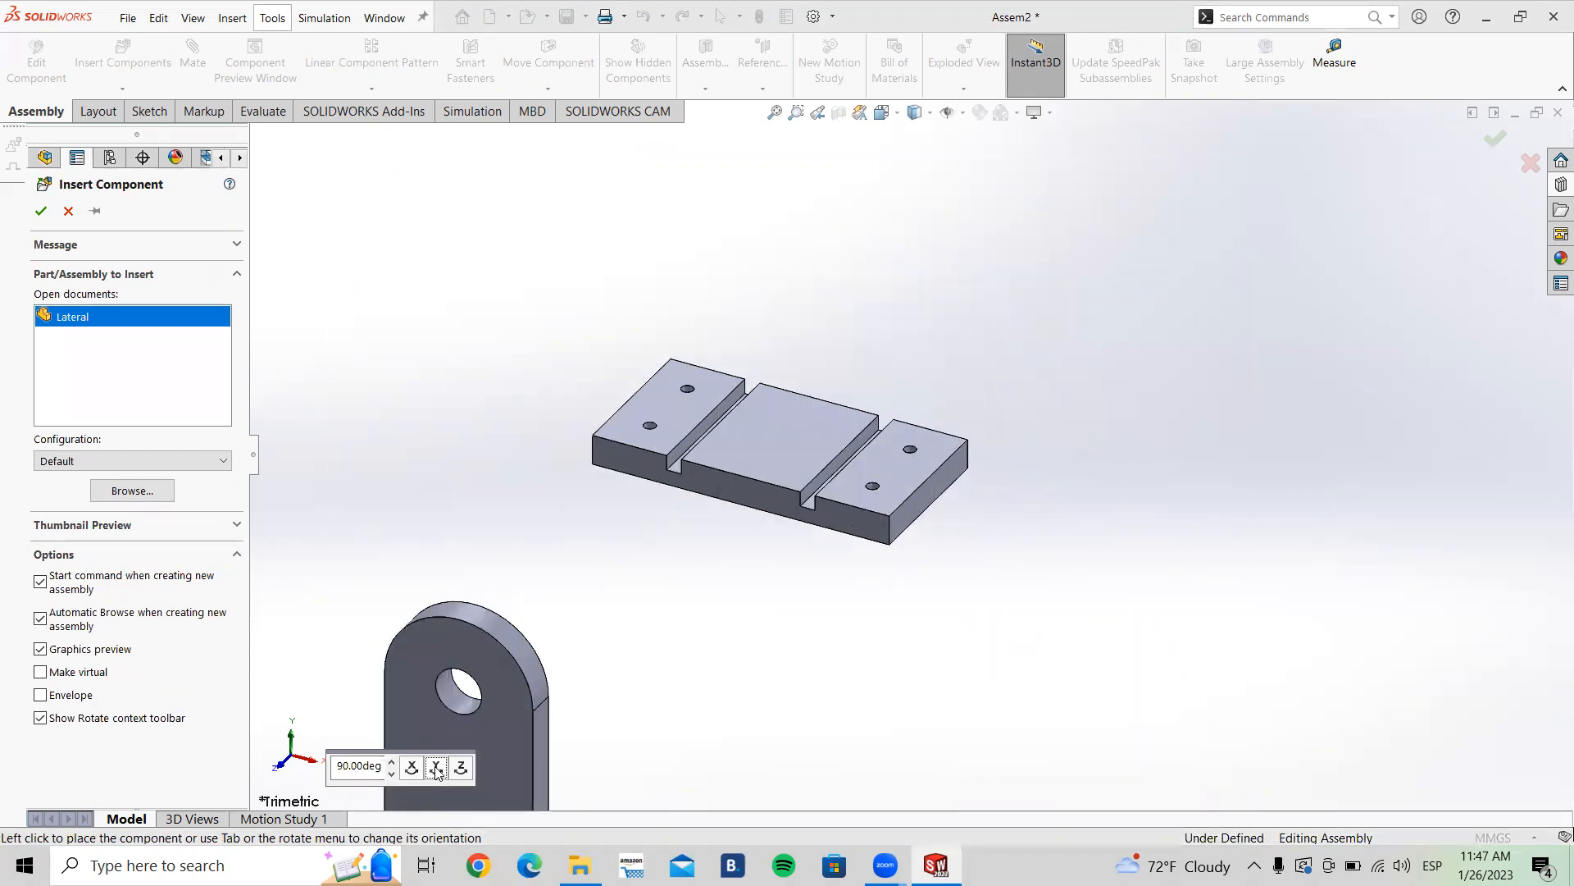
{"action": "left_click", "coordinate": [436, 768]}
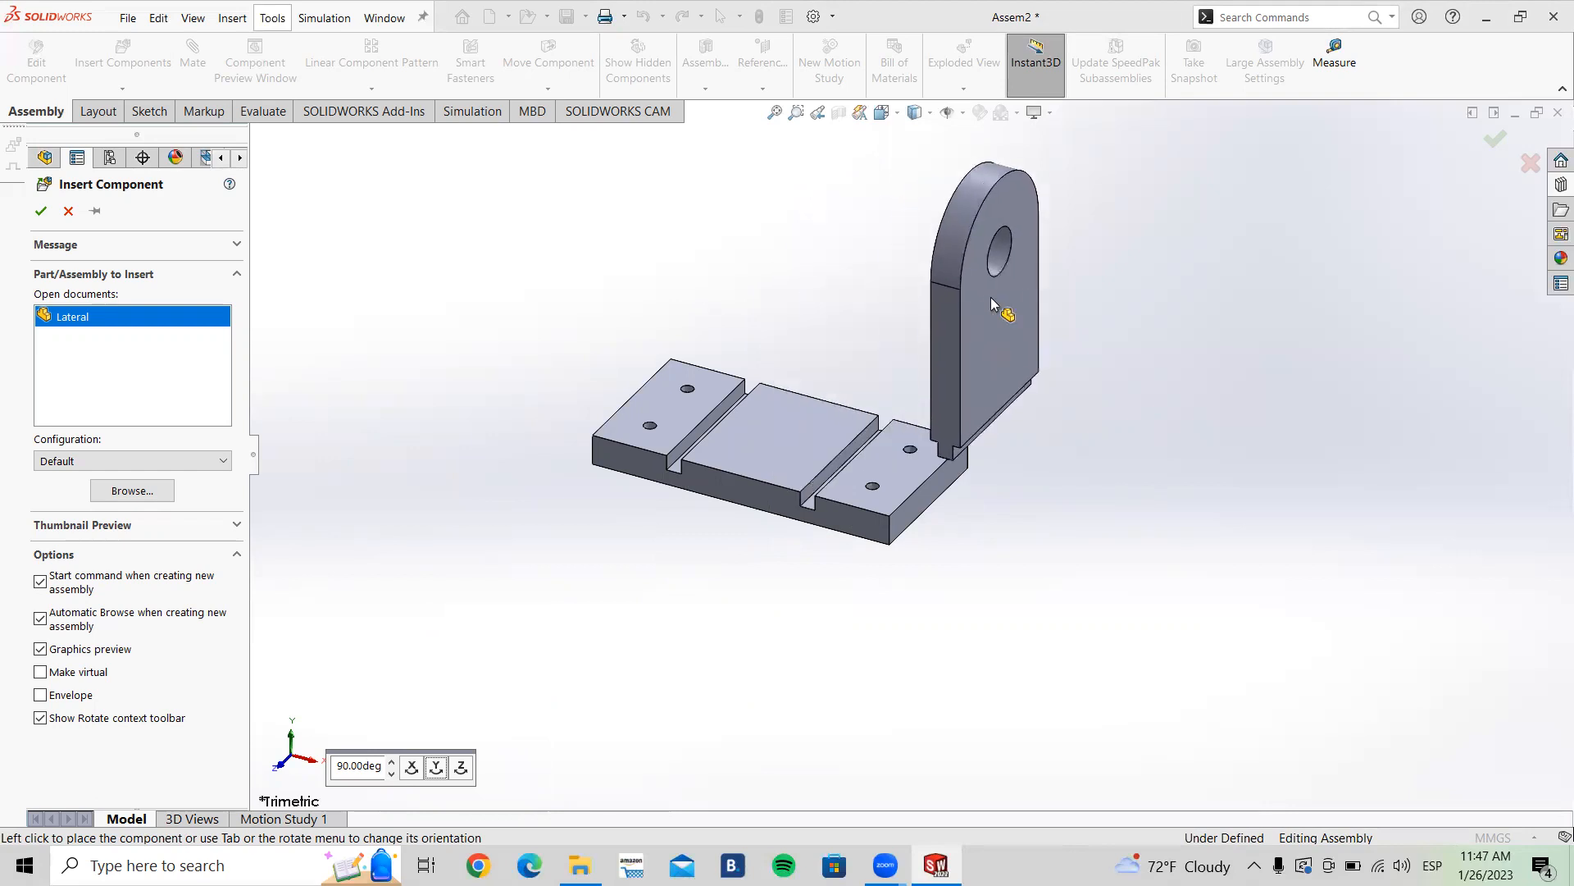
{"action": "left_click", "coordinate": [1040, 287]}
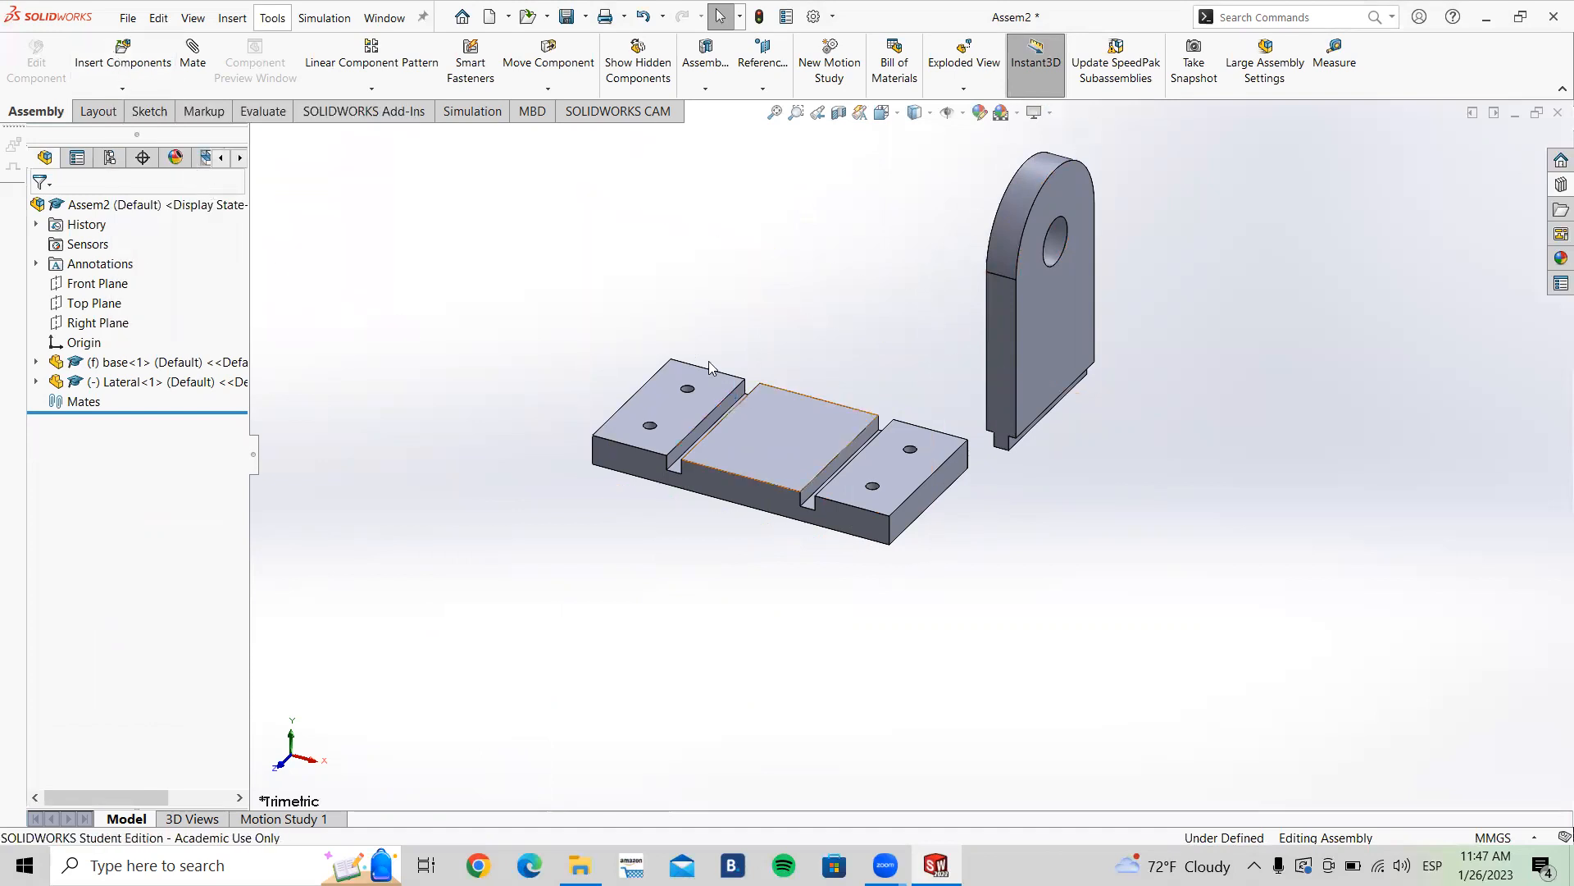
Step: Delete the placed Lateral component from the assembly
{"action": "left_click", "coordinate": [1060, 317]}
{"action": "right_click", "coordinate": [1061, 319]}
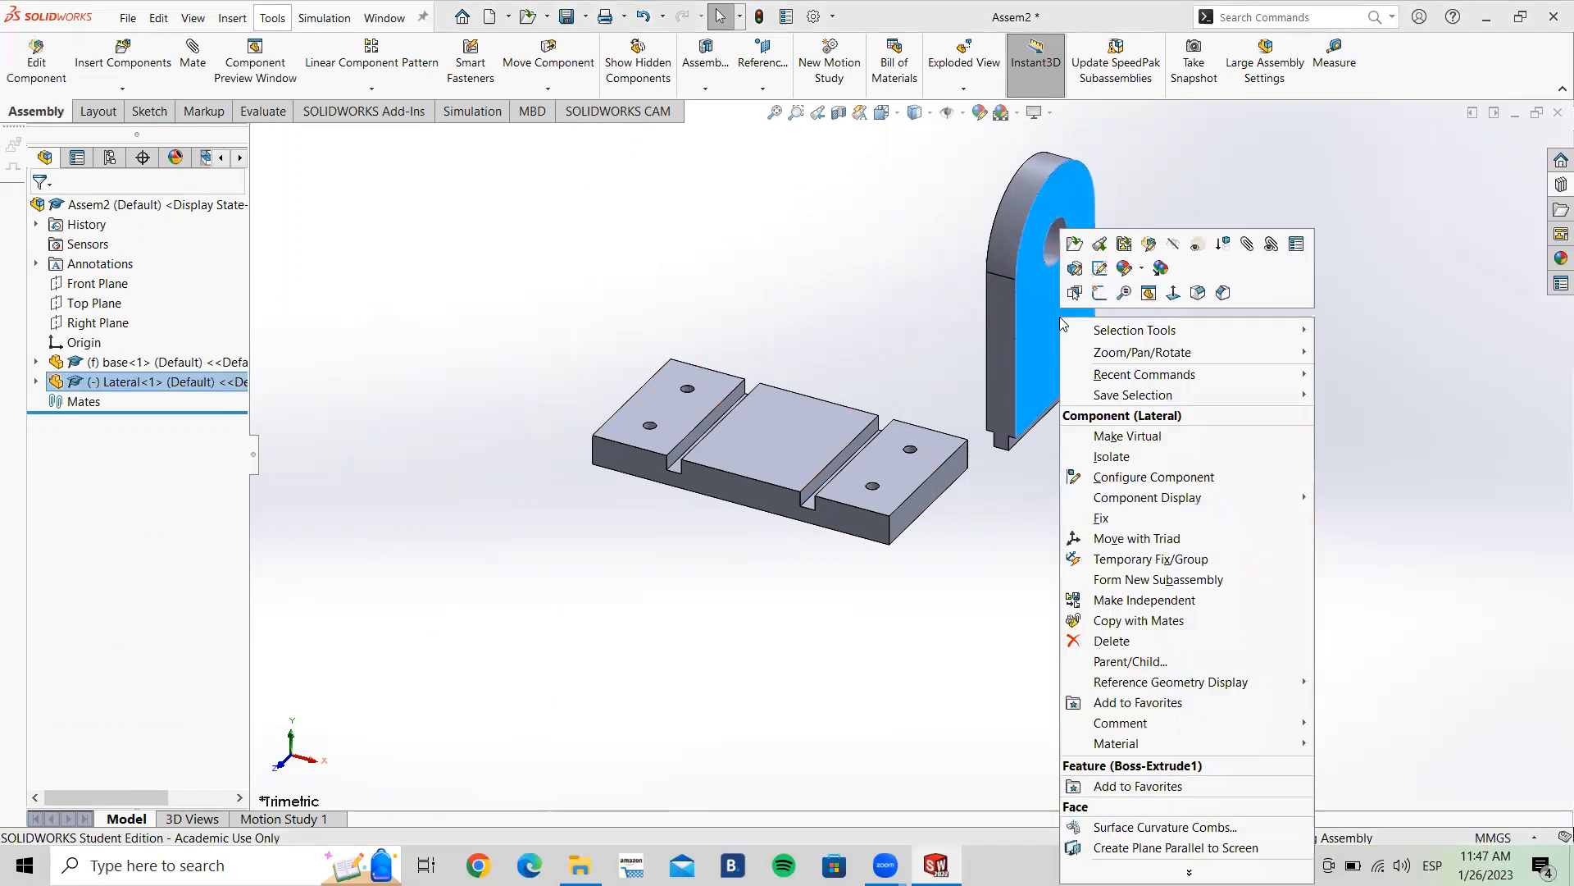
{"action": "left_click", "coordinate": [1106, 644]}
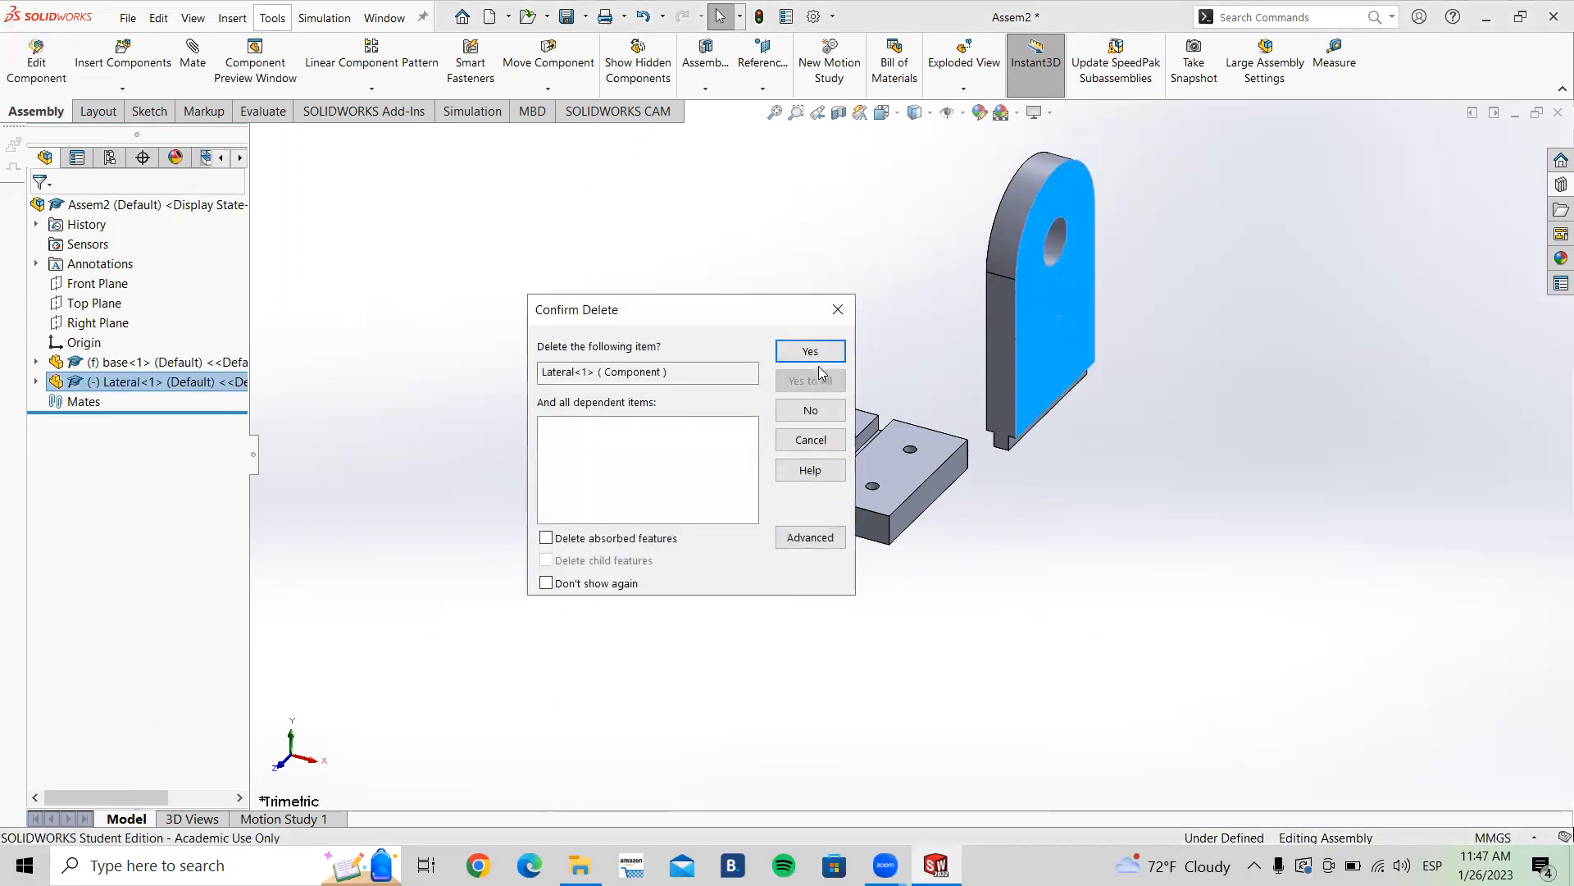
{"action": "left_click", "coordinate": [811, 351]}
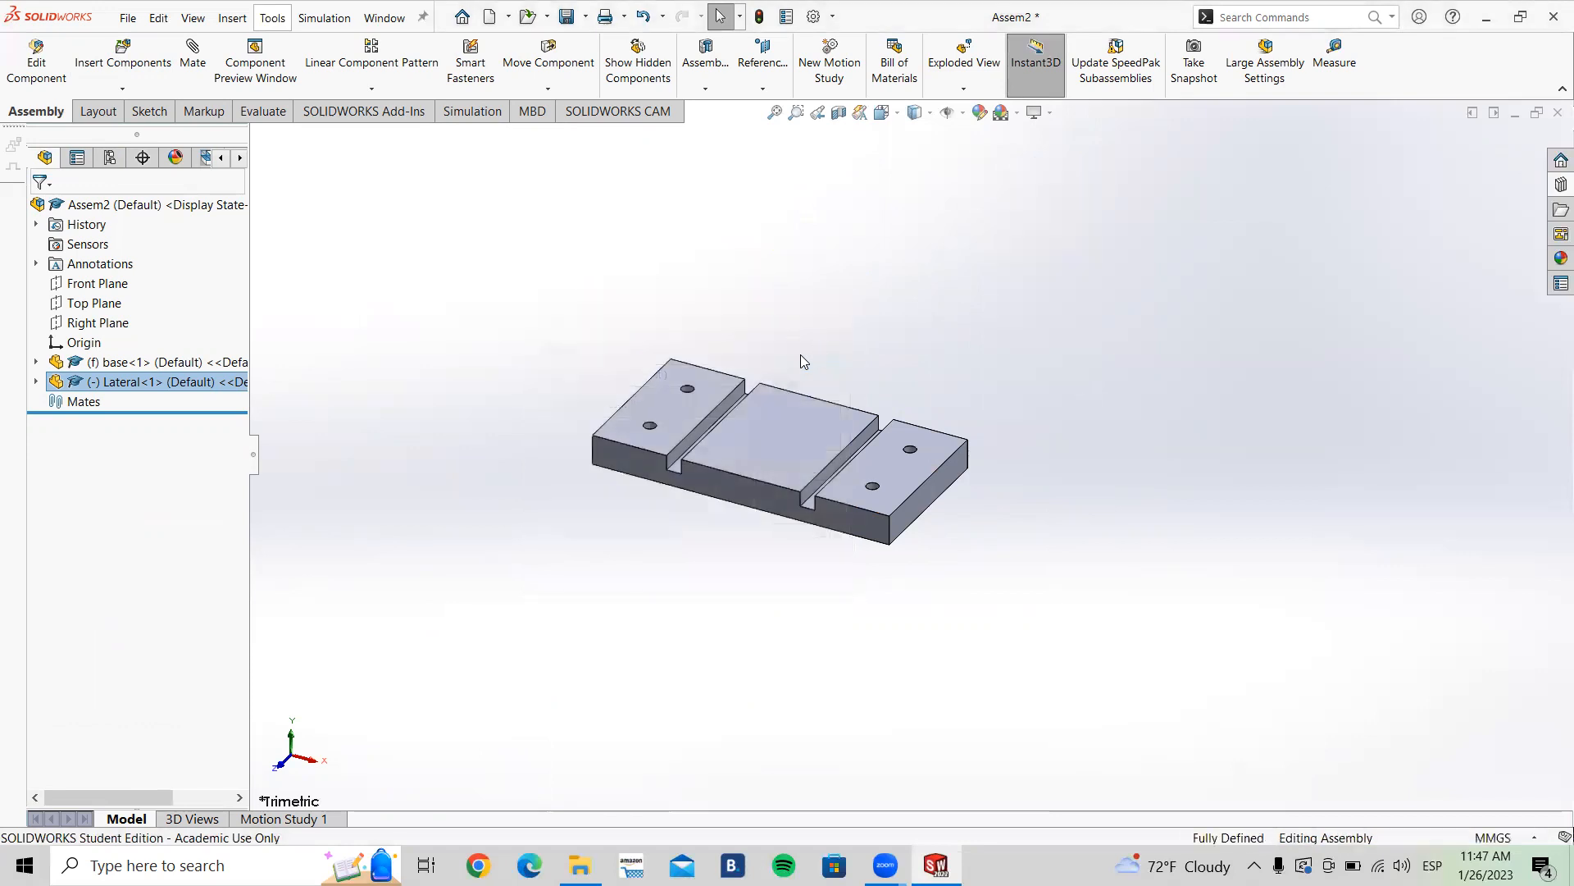
Step: Restart Insert Components, open the Lateral part again and pin the command to keep it active
{"action": "left_click", "coordinate": [139, 64]}
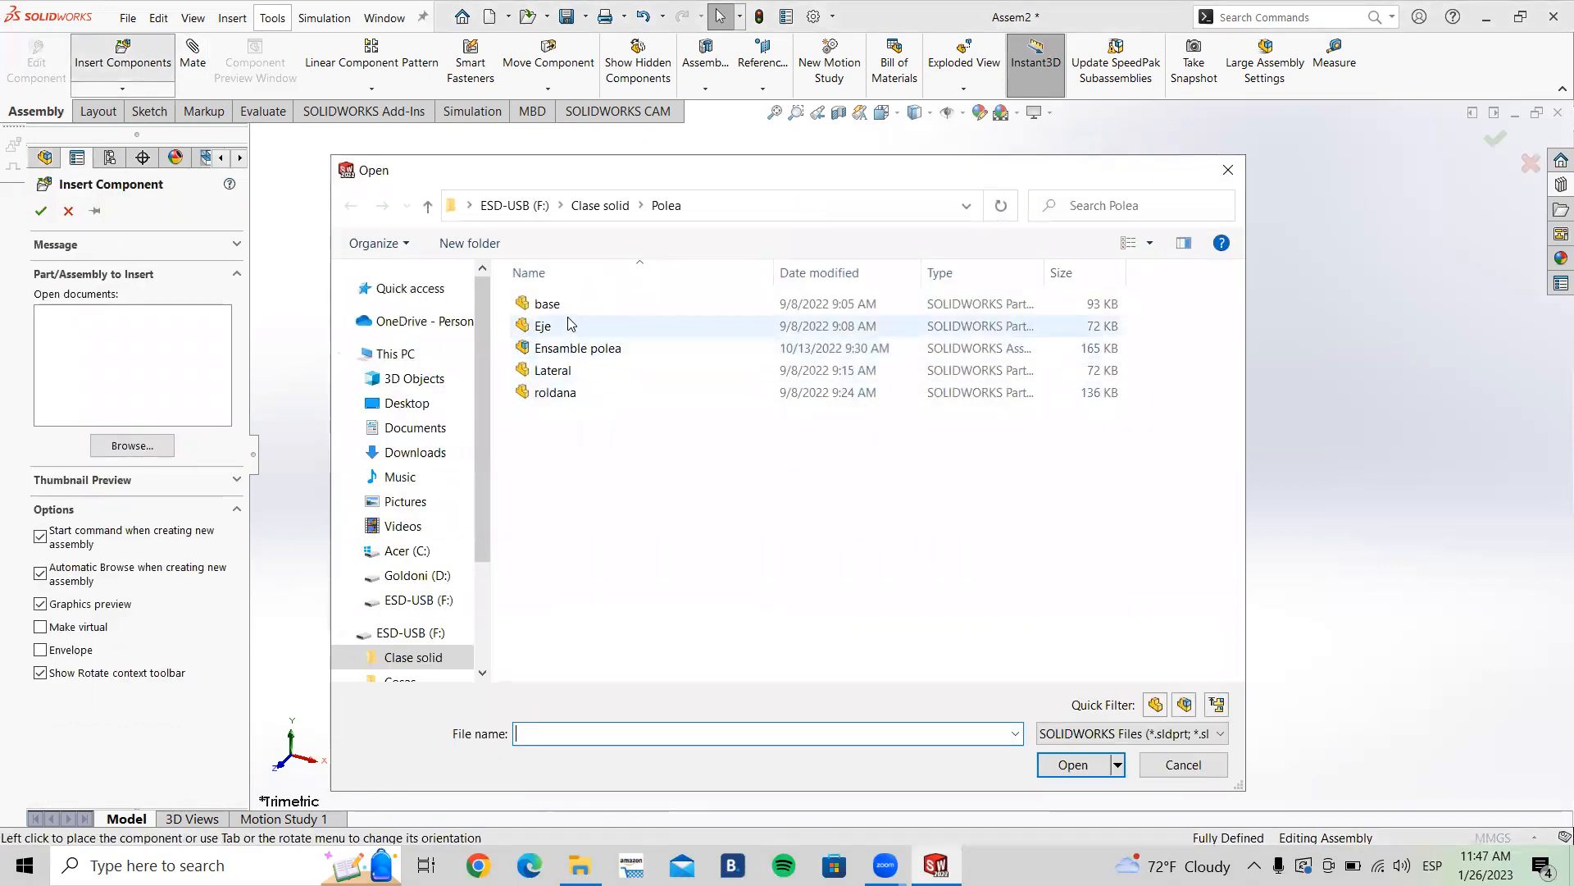
{"action": "left_click", "coordinate": [571, 373]}
{"action": "left_click", "coordinate": [1073, 764]}
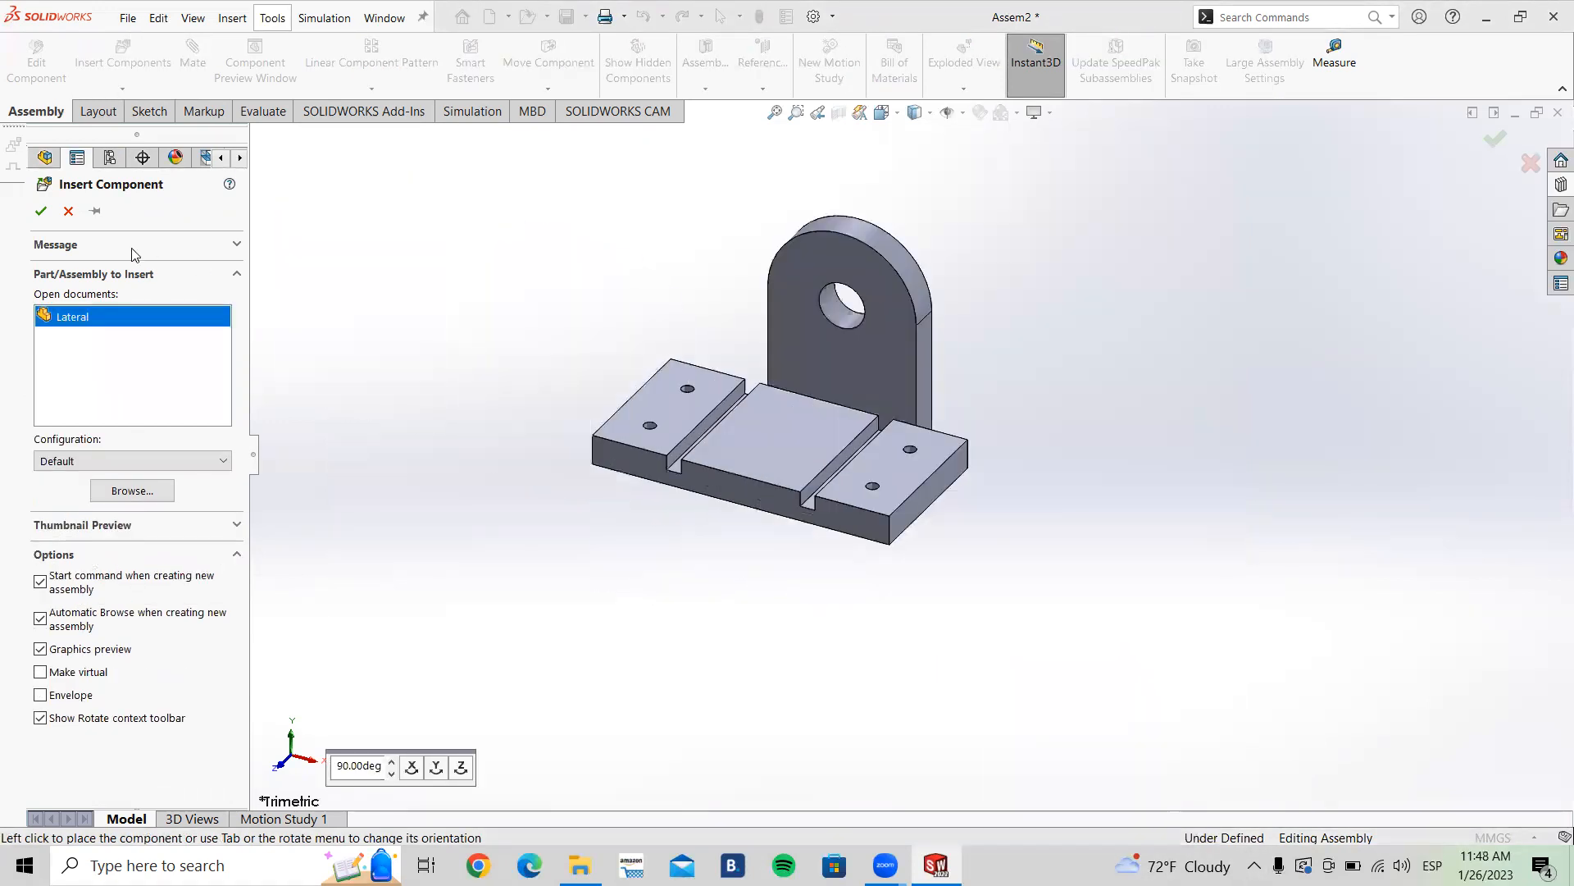
{"action": "left_click", "coordinate": [95, 213]}
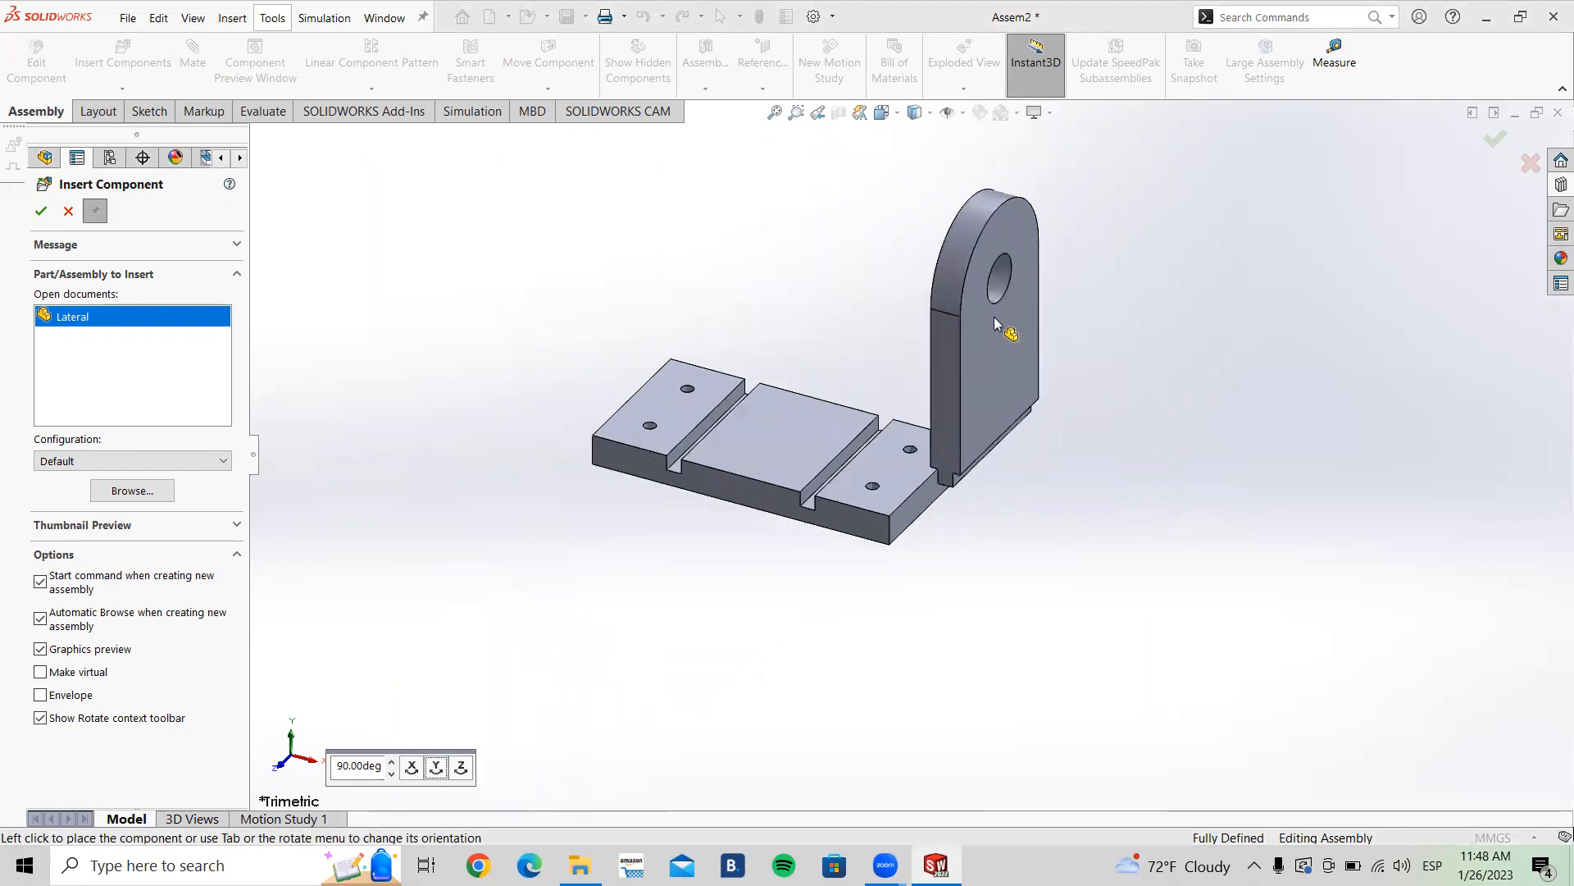
Step: Place two Lateral copies on either side of the base, rotating the second 90°, and close the command
{"action": "left_click", "coordinate": [1123, 312]}
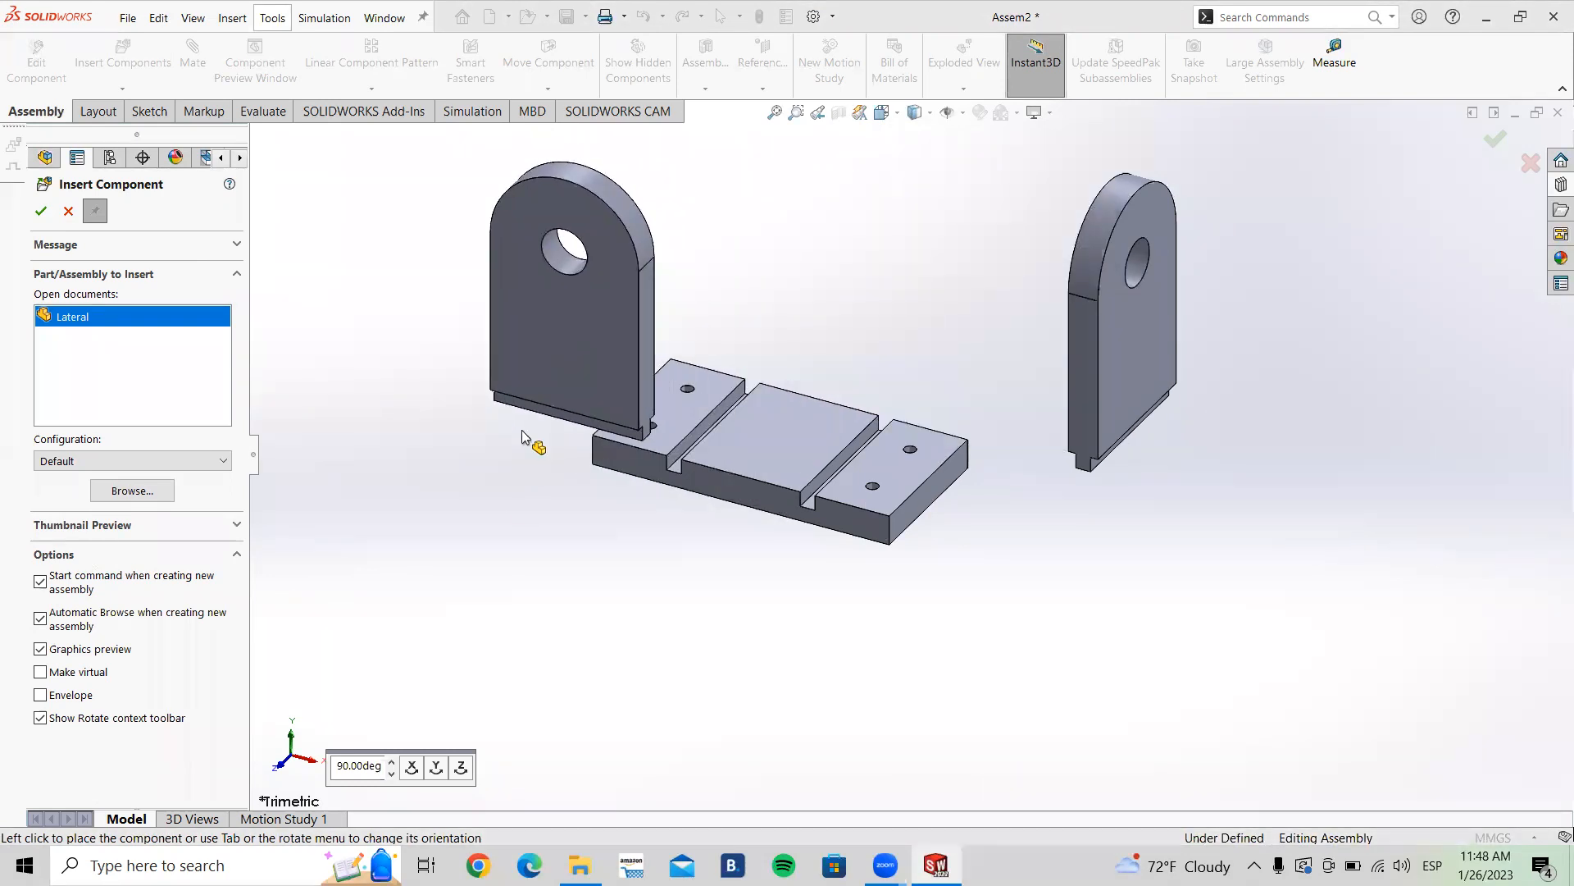
{"action": "left_click", "coordinate": [434, 772]}
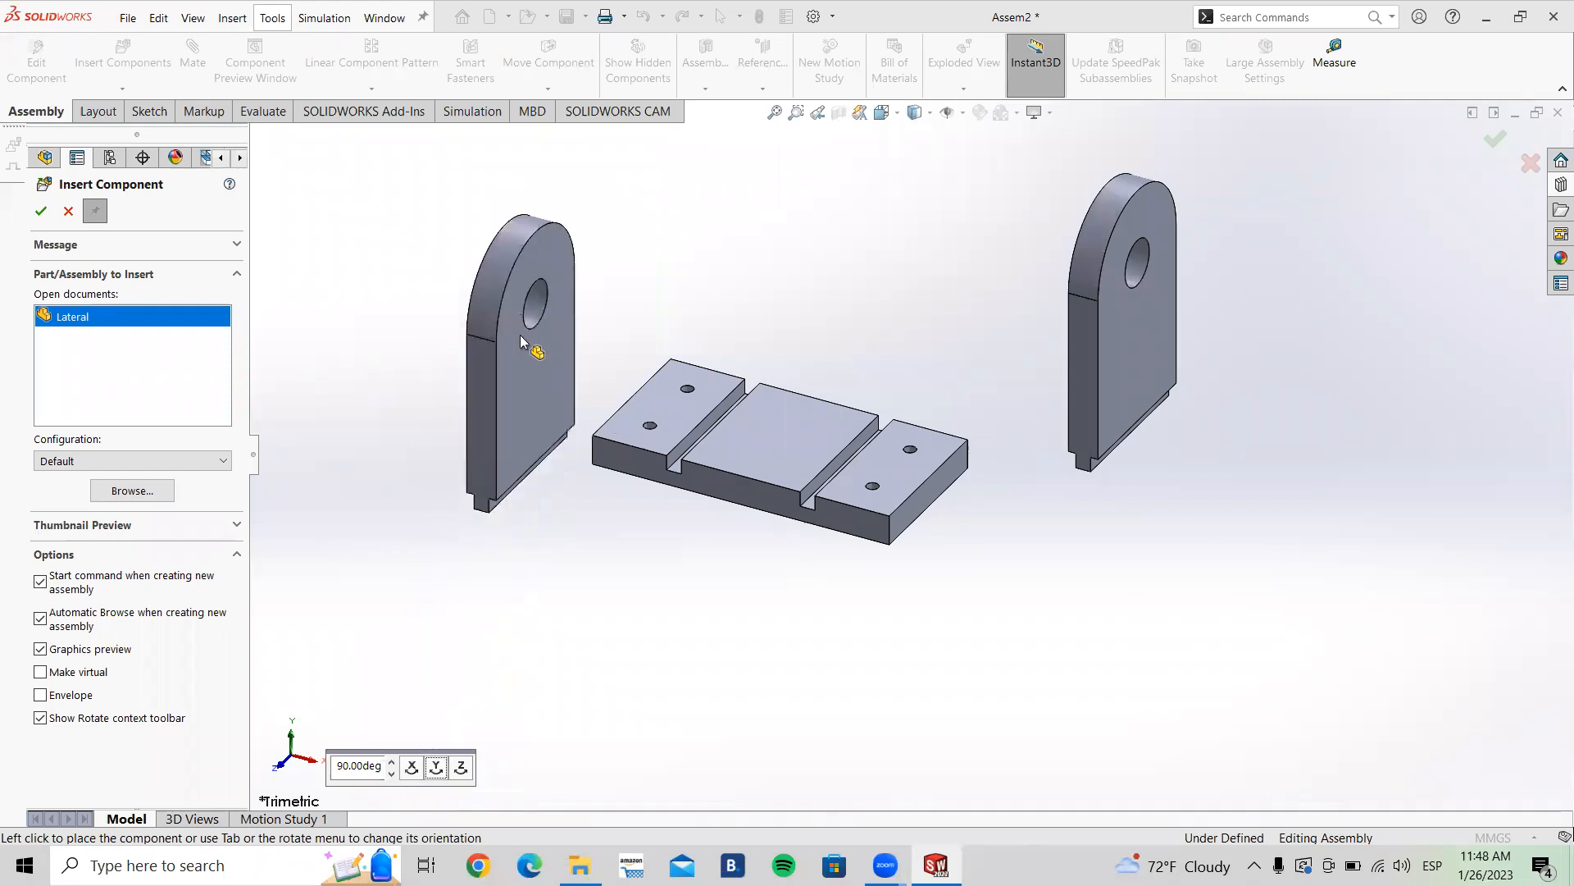
{"action": "left_click", "coordinate": [531, 295]}
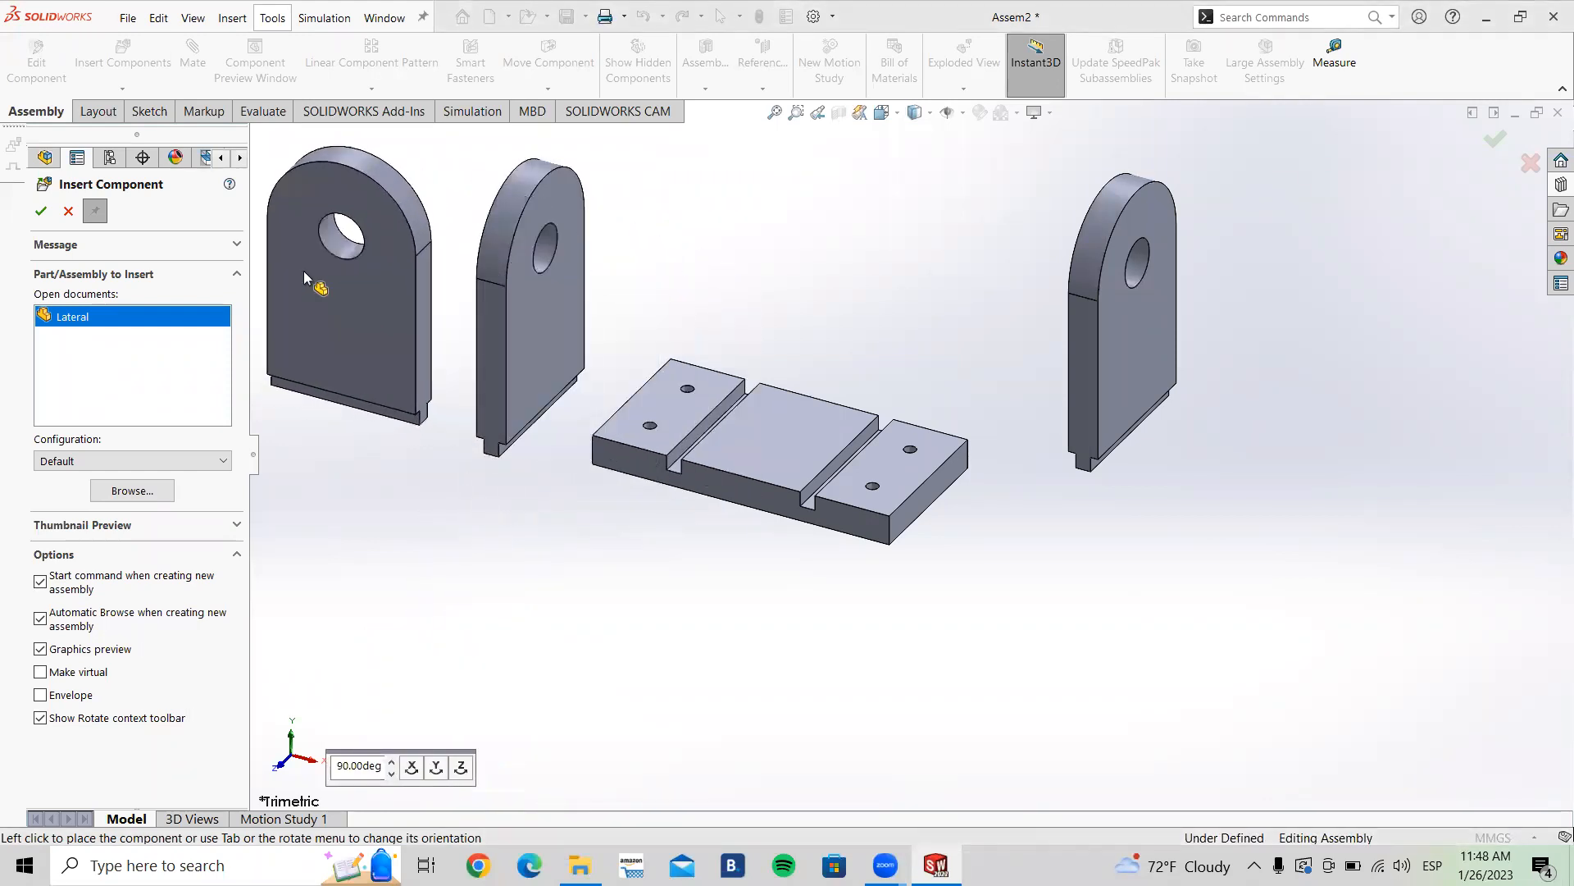
{"action": "left_click", "coordinate": [41, 212]}
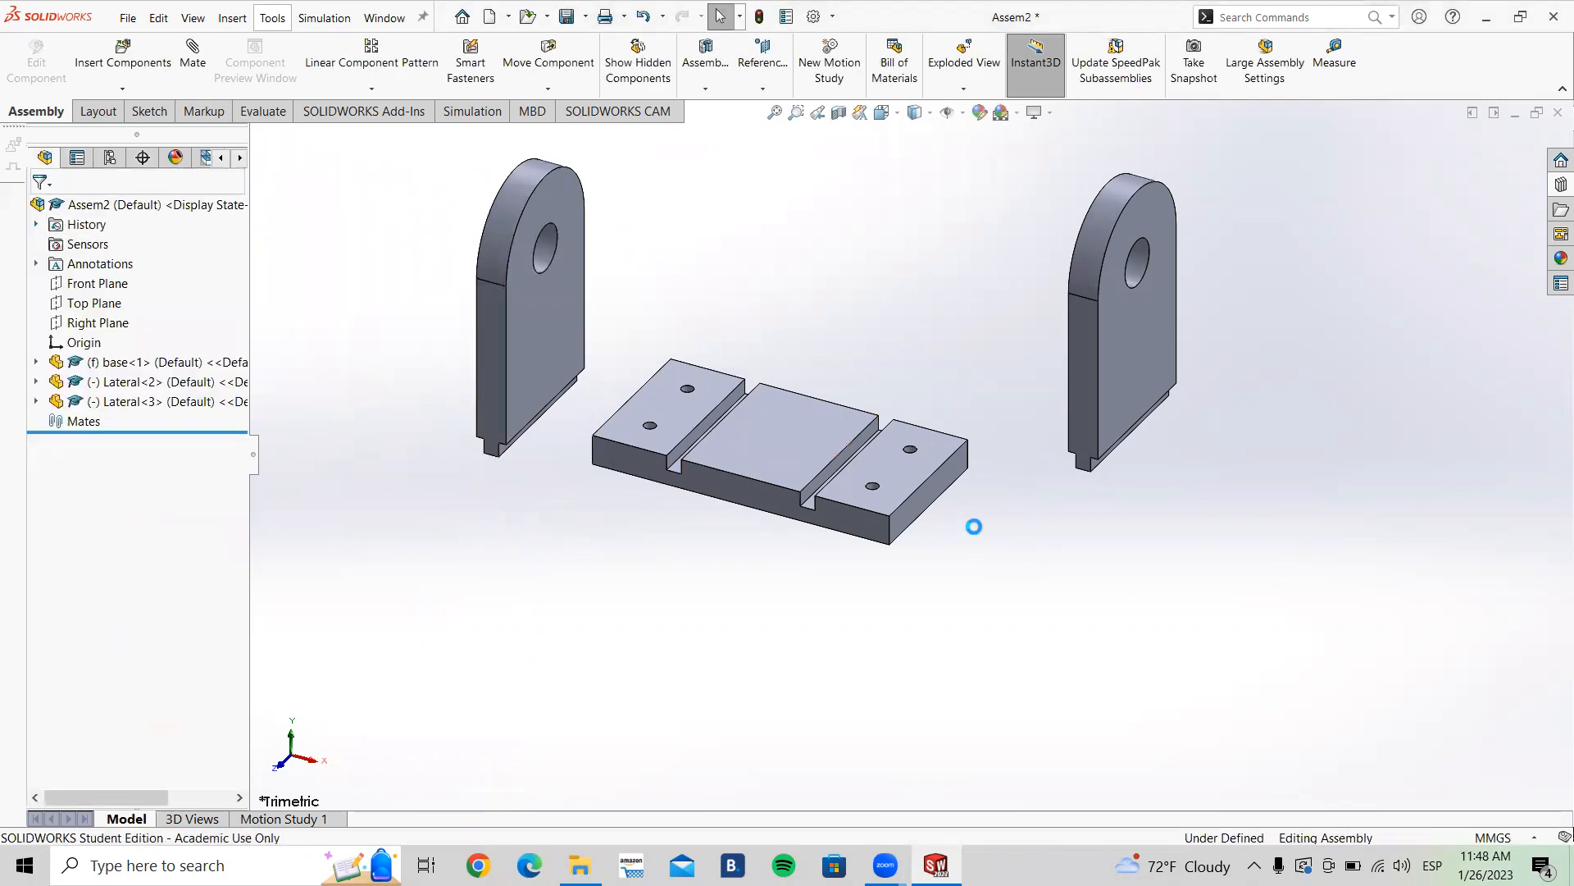
Step: Drag both Lateral parts closer to the ends of the base
{"action": "middle_click_drag", "start_coordinate": [974, 526], "coordinate": [965, 518], "text": "ctrl"}
{"action": "left_click_drag", "start_coordinate": [1074, 395], "coordinate": [960, 385]}
{"action": "left_click_drag", "start_coordinate": [467, 394], "coordinate": [497, 425]}
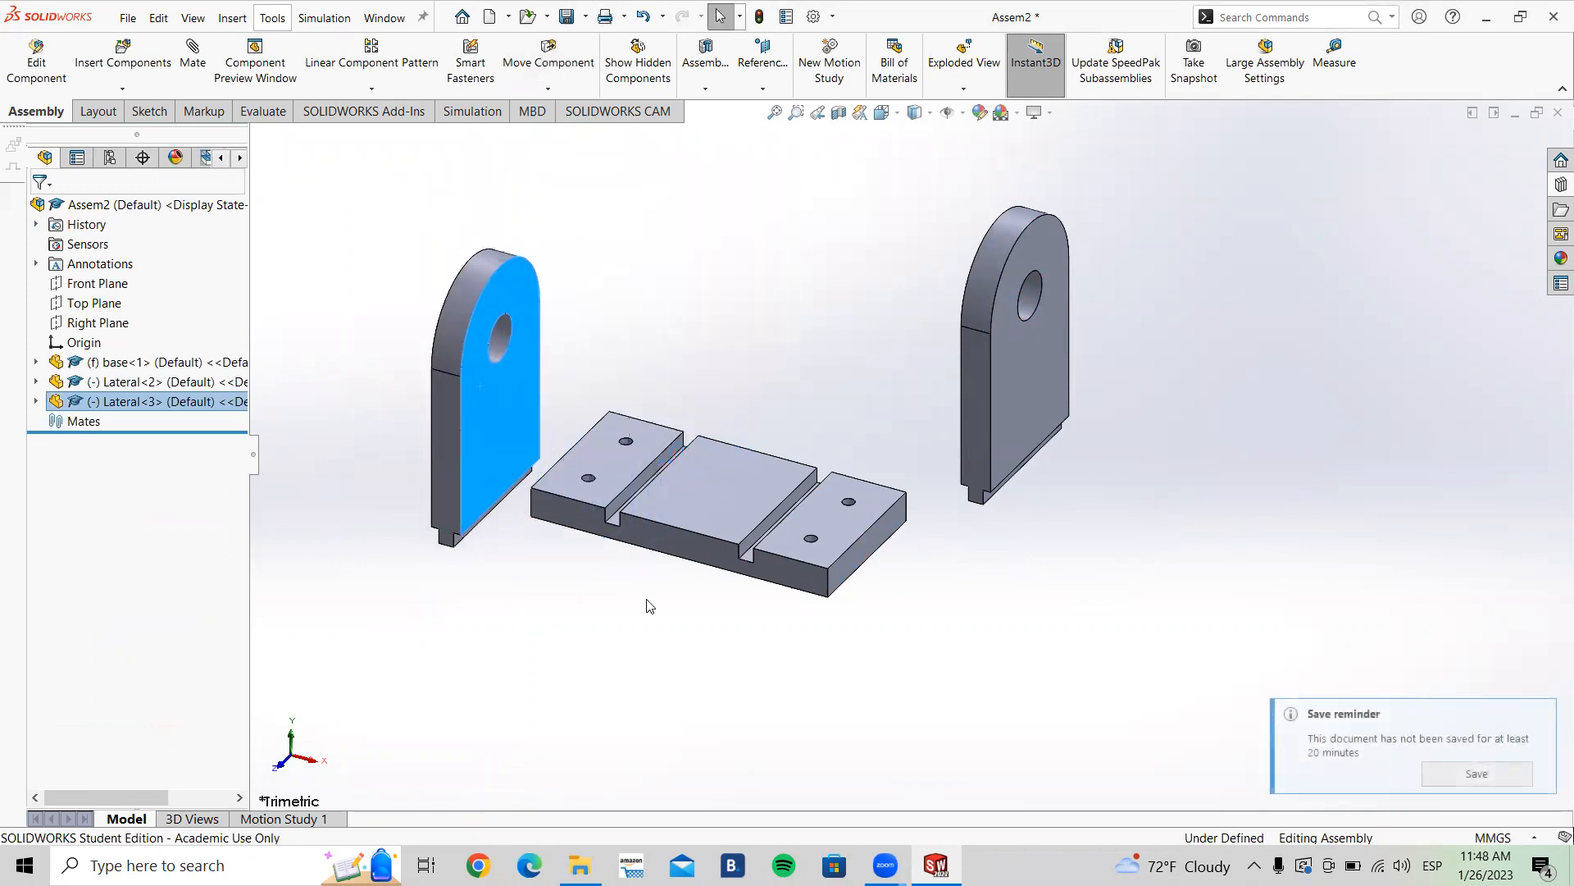
{"action": "left_click", "coordinate": [648, 604]}
{"action": "left_click_drag", "start_coordinate": [1027, 354], "coordinate": [989, 410]}
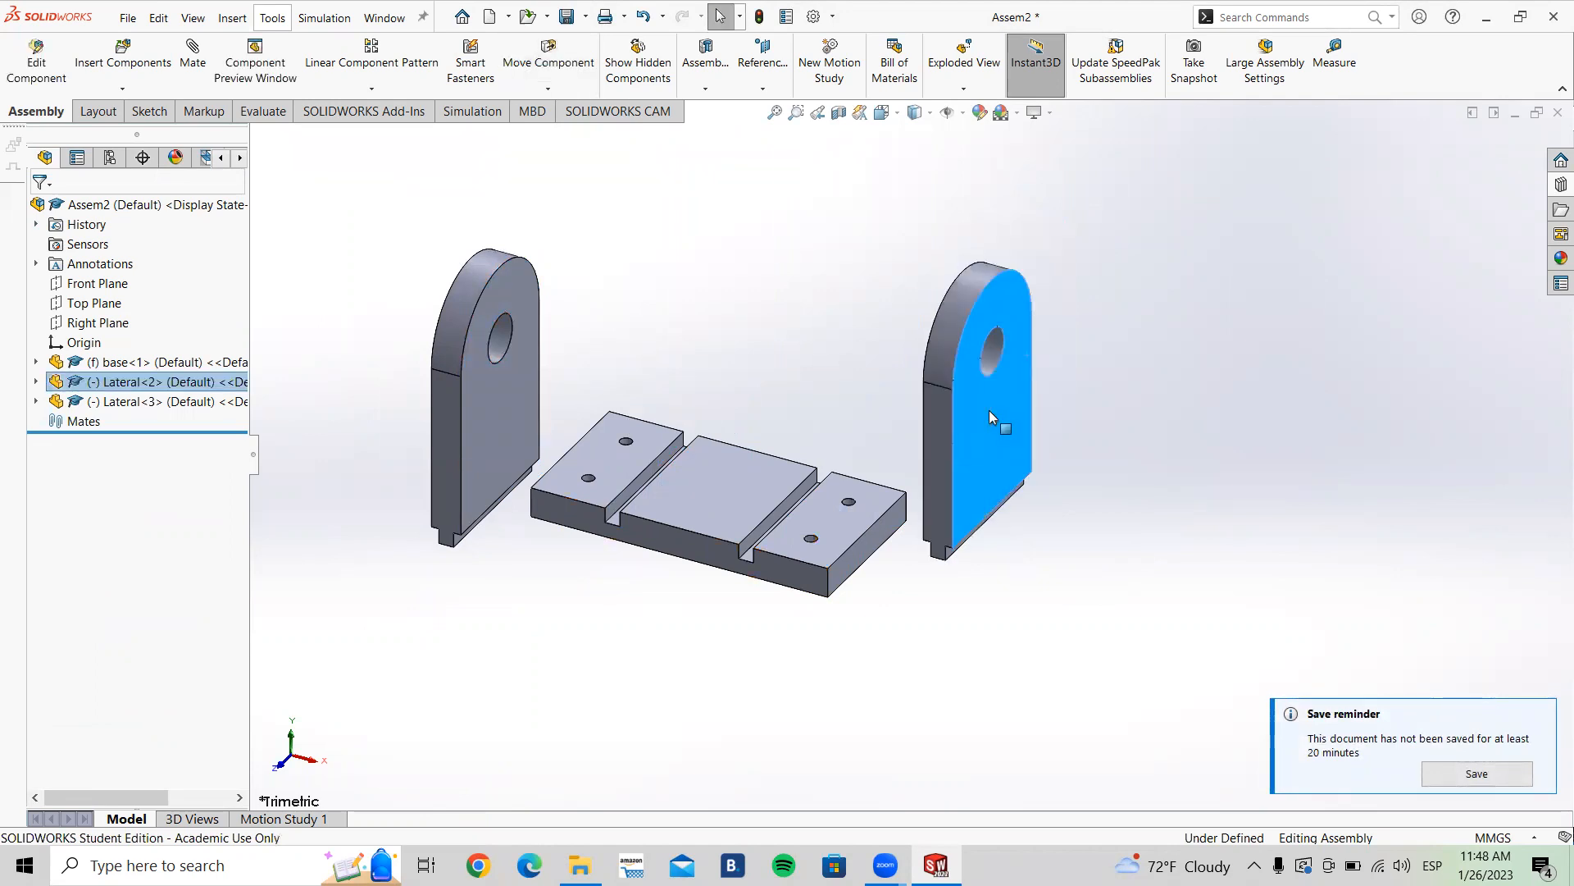
{"action": "left_click", "coordinate": [1146, 327]}
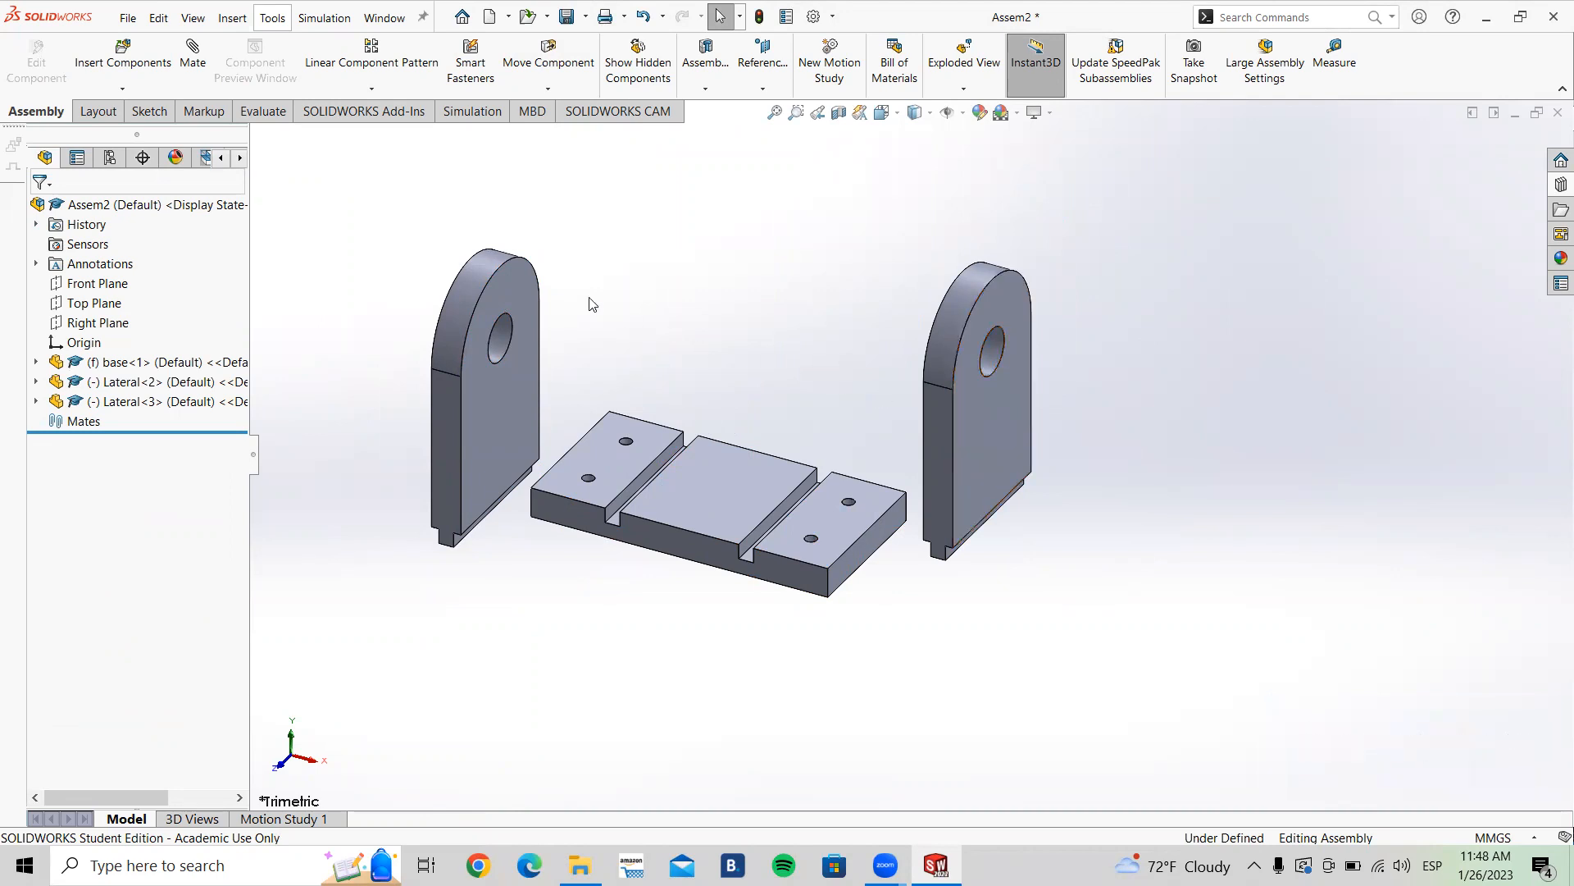
Step: Add a coincident mate between the left Lateral's tongue face and the side face of the base's first slot
{"action": "left_click", "coordinate": [191, 66]}
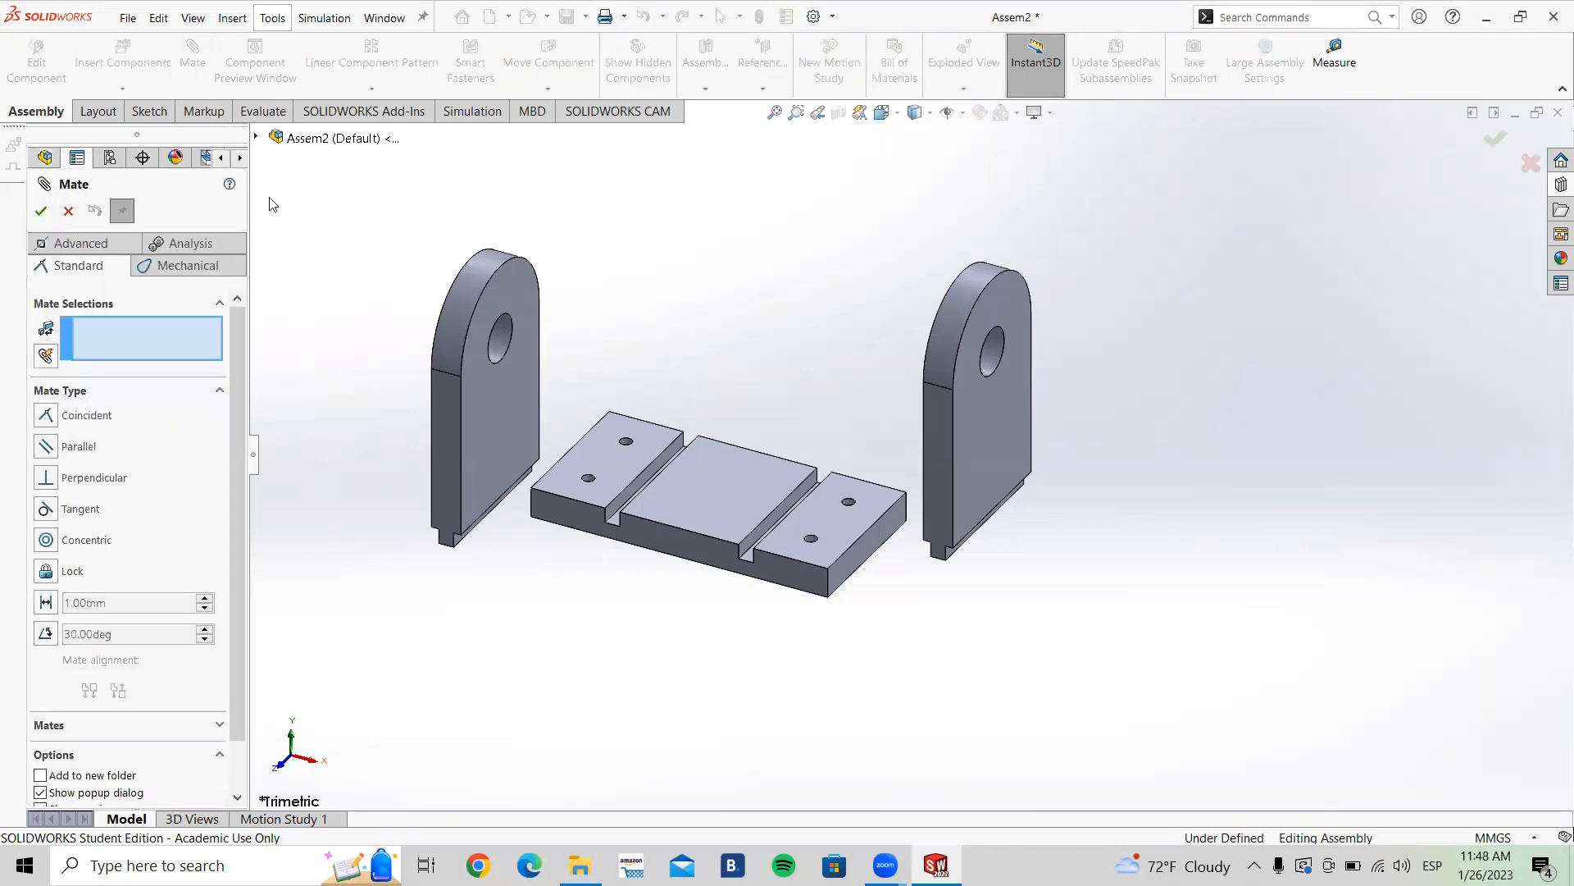
{"action": "mouse_move", "coordinate": [235, 377]}
{"action": "left_mouse_down"}
{"action": "mouse_move", "coordinate": [234, 430]}
{"action": "mouse_move", "coordinate": [231, 369]}
{"action": "left_mouse_up"}
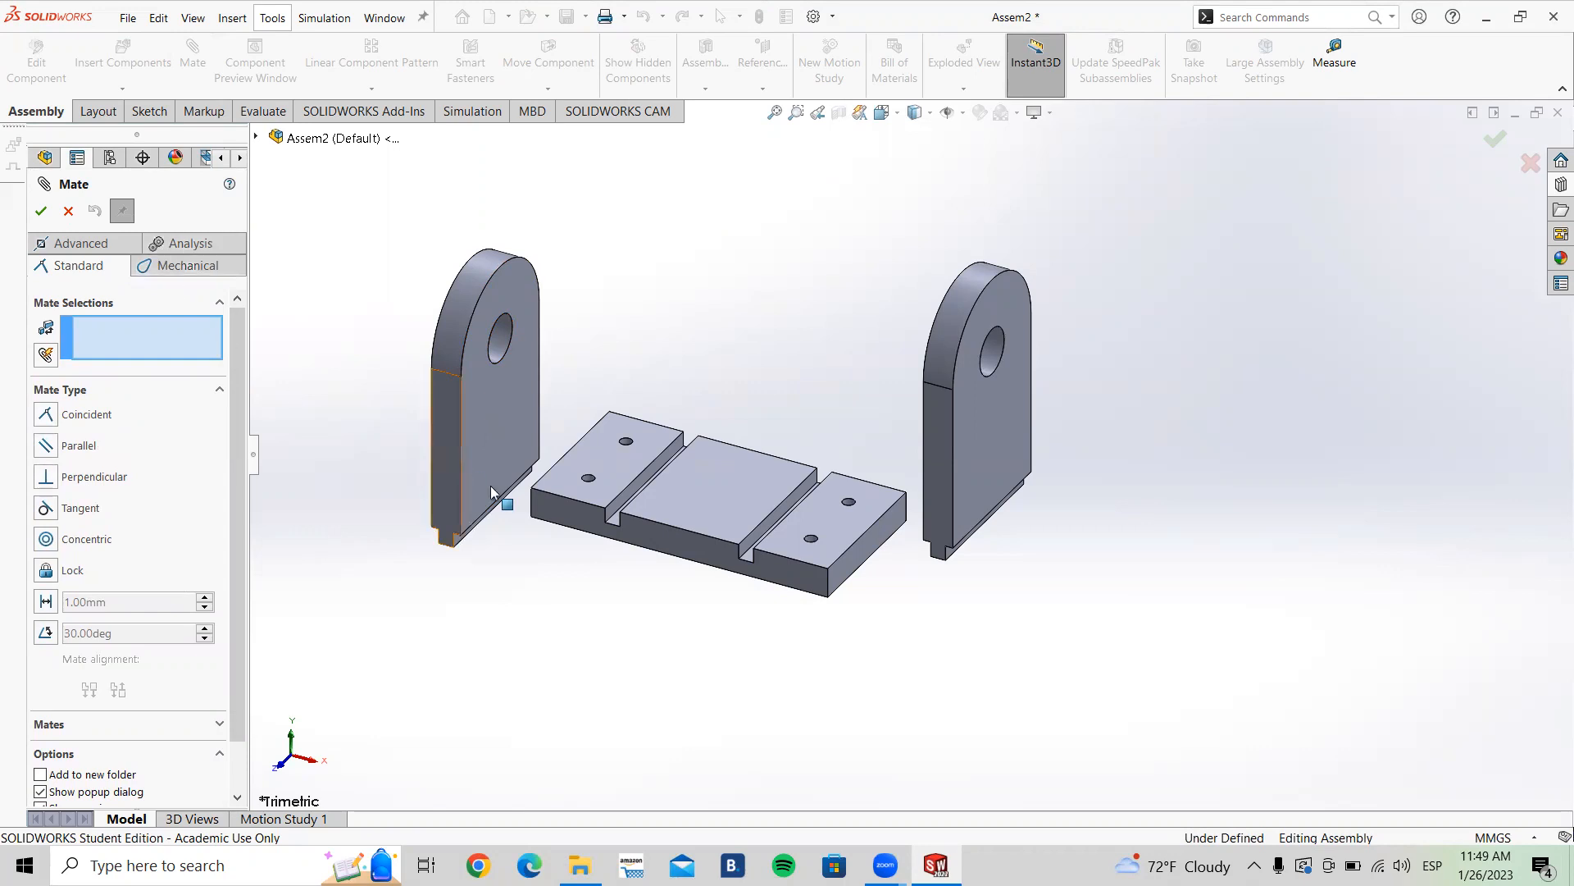
{"action": "scroll", "coordinate": [594, 529], "scroll_direction": "down", "scroll_amount": 3}
{"action": "scroll", "coordinate": [643, 522], "scroll_direction": "up", "scroll_amount": 3}
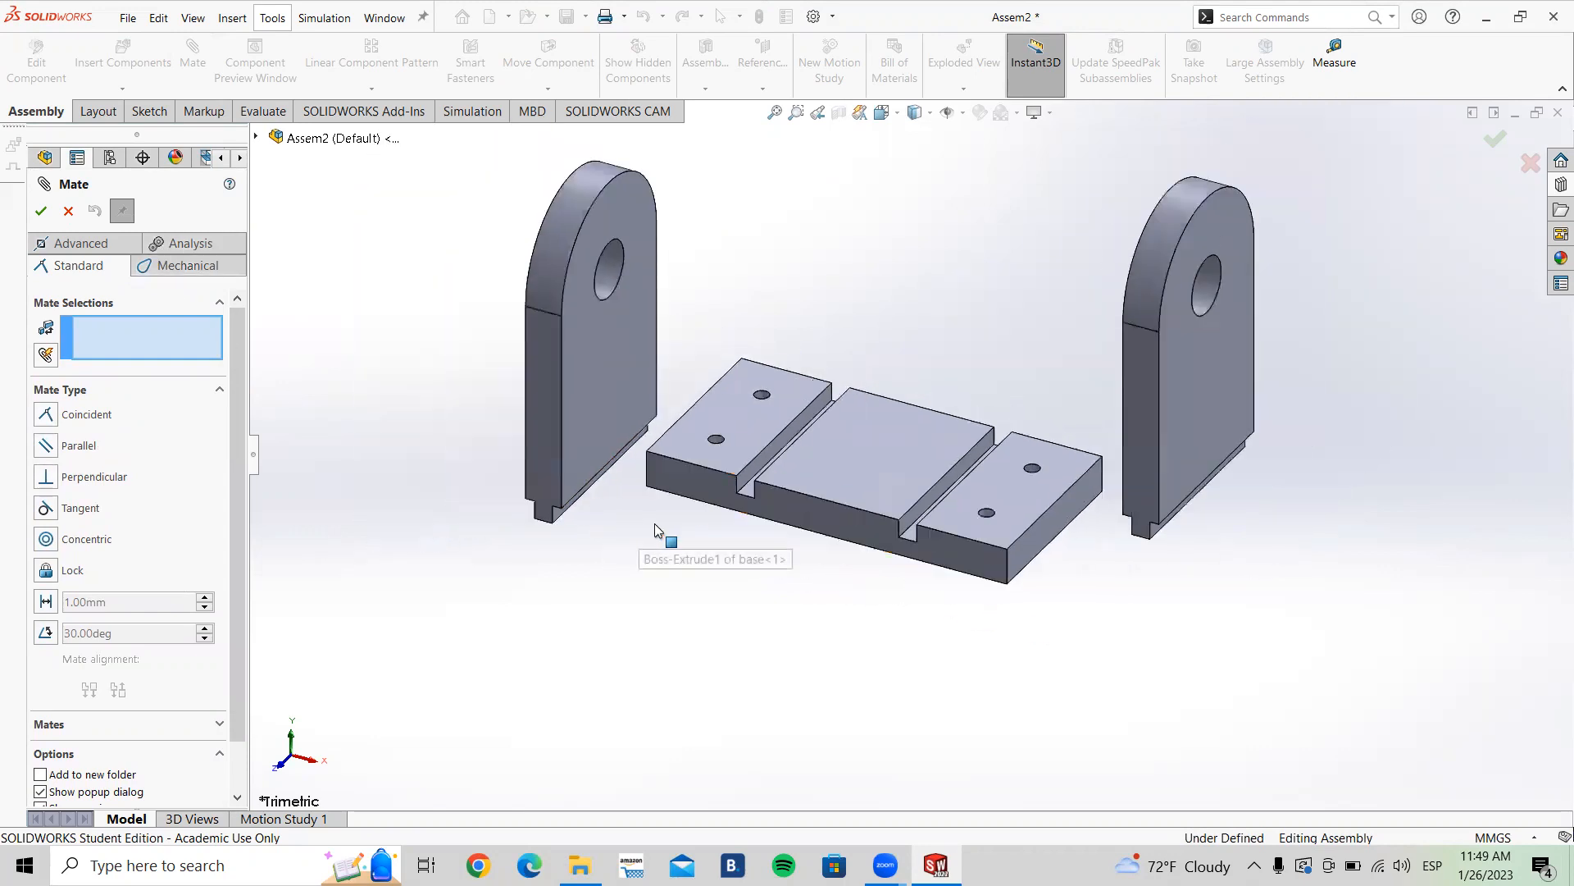
{"action": "middle_click_drag", "start_coordinate": [642, 512], "coordinate": [644, 538]}
{"action": "scroll", "coordinate": [743, 505], "scroll_direction": "down", "scroll_amount": 5}
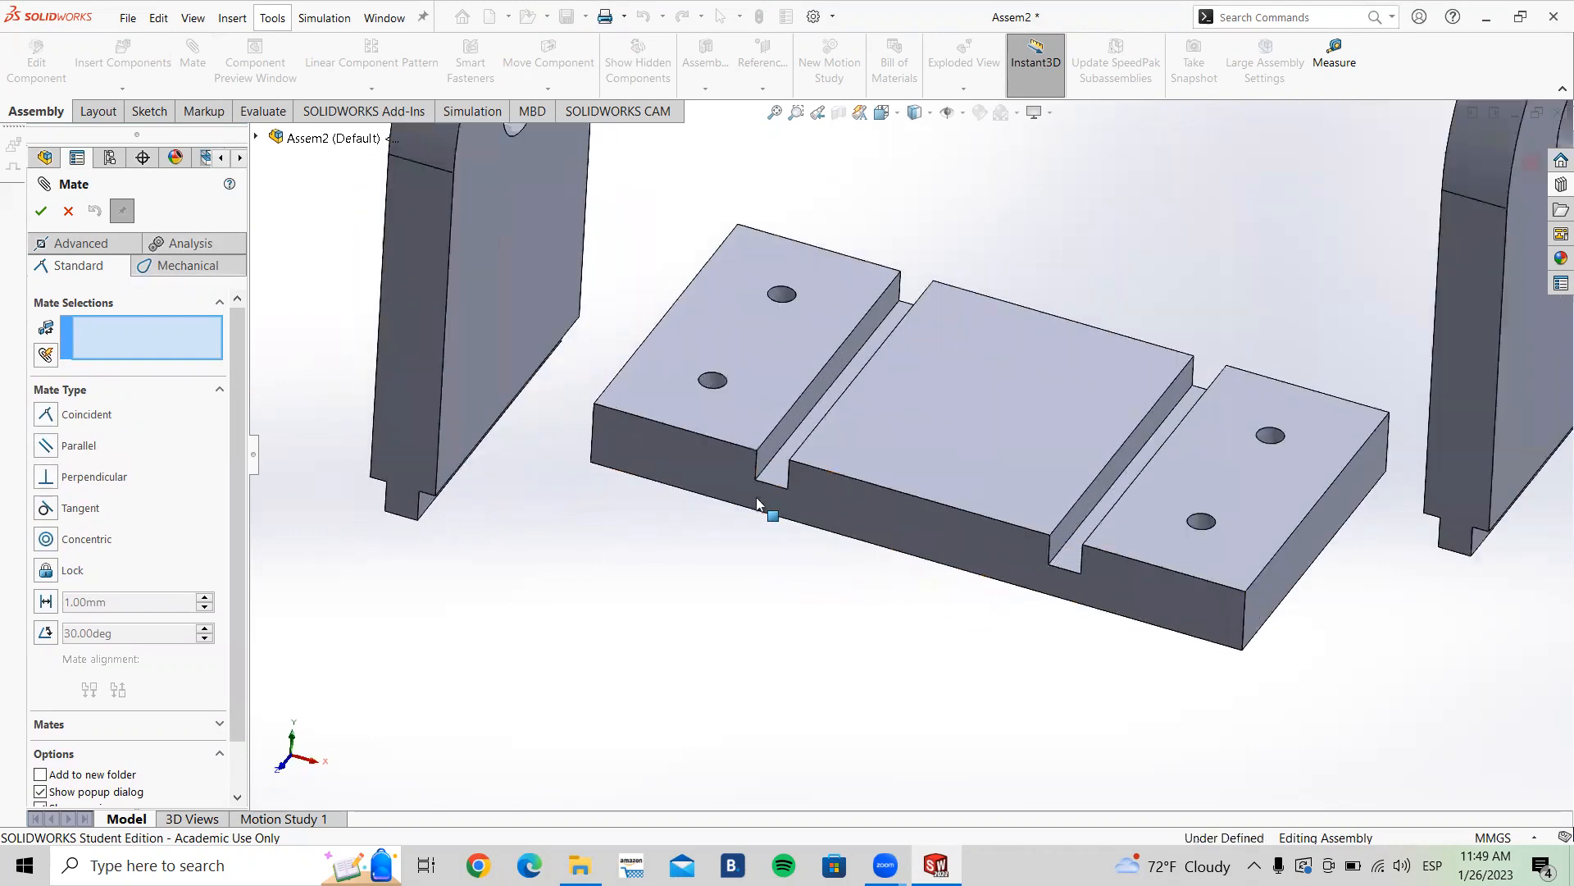
{"action": "scroll", "coordinate": [830, 452], "scroll_direction": "up", "scroll_amount": 5}
{"action": "middle_click_drag", "start_coordinate": [693, 553], "coordinate": [599, 584]}
{"action": "middle_click_drag", "start_coordinate": [661, 402], "coordinate": [656, 560]}
{"action": "middle_click_drag", "start_coordinate": [738, 510], "coordinate": [661, 540], "text": "ctrl"}
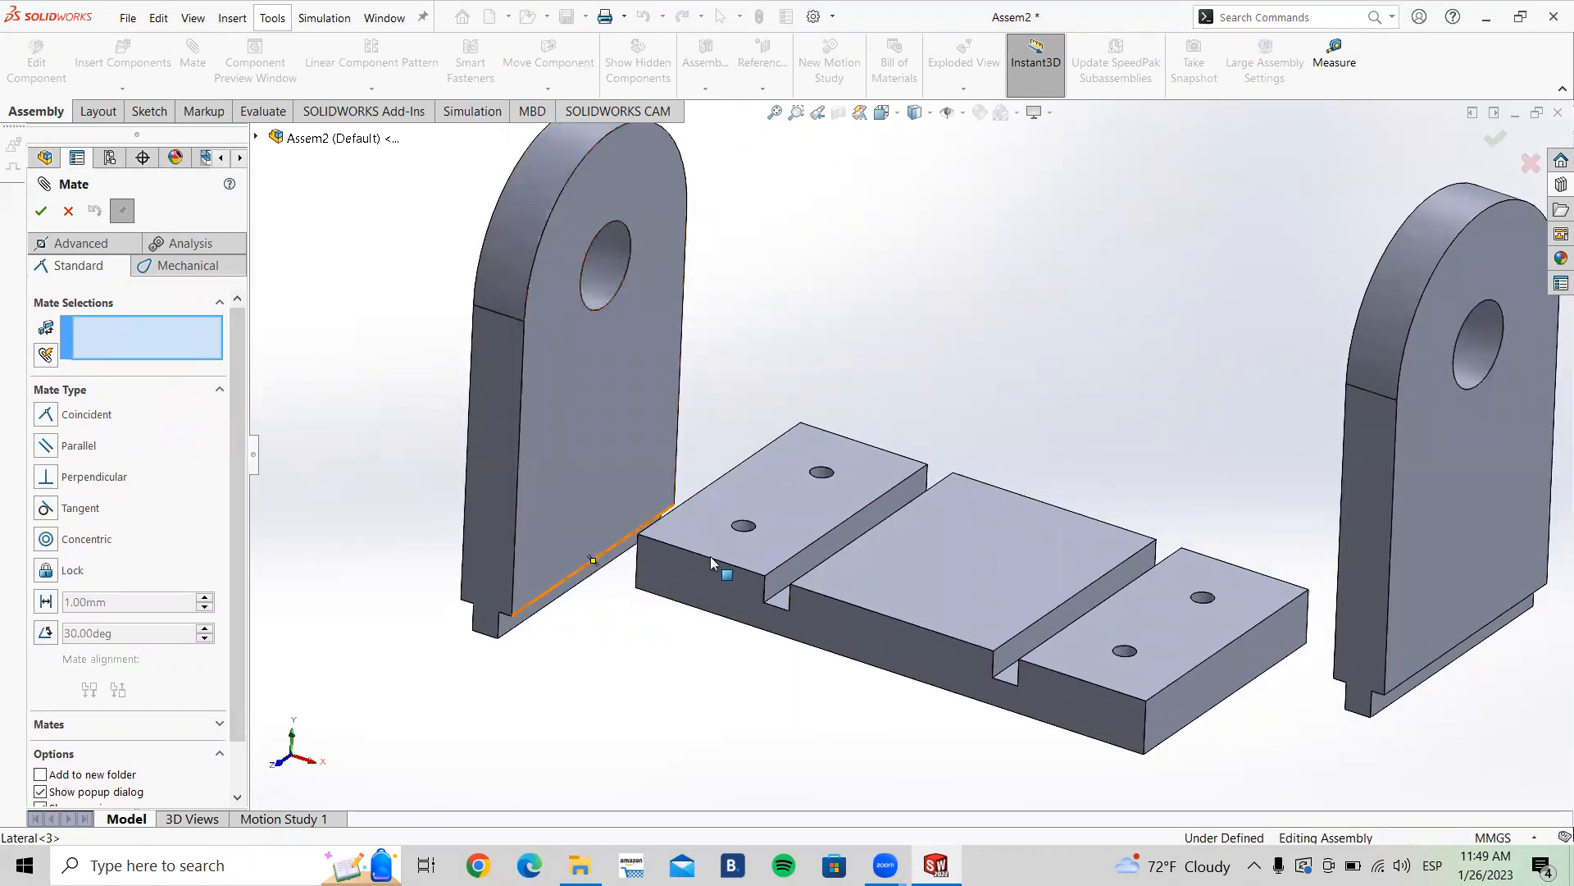
{"action": "middle_click_drag", "start_coordinate": [524, 558], "coordinate": [804, 628]}
{"action": "scroll", "coordinate": [804, 628], "scroll_direction": "down", "scroll_amount": 5}
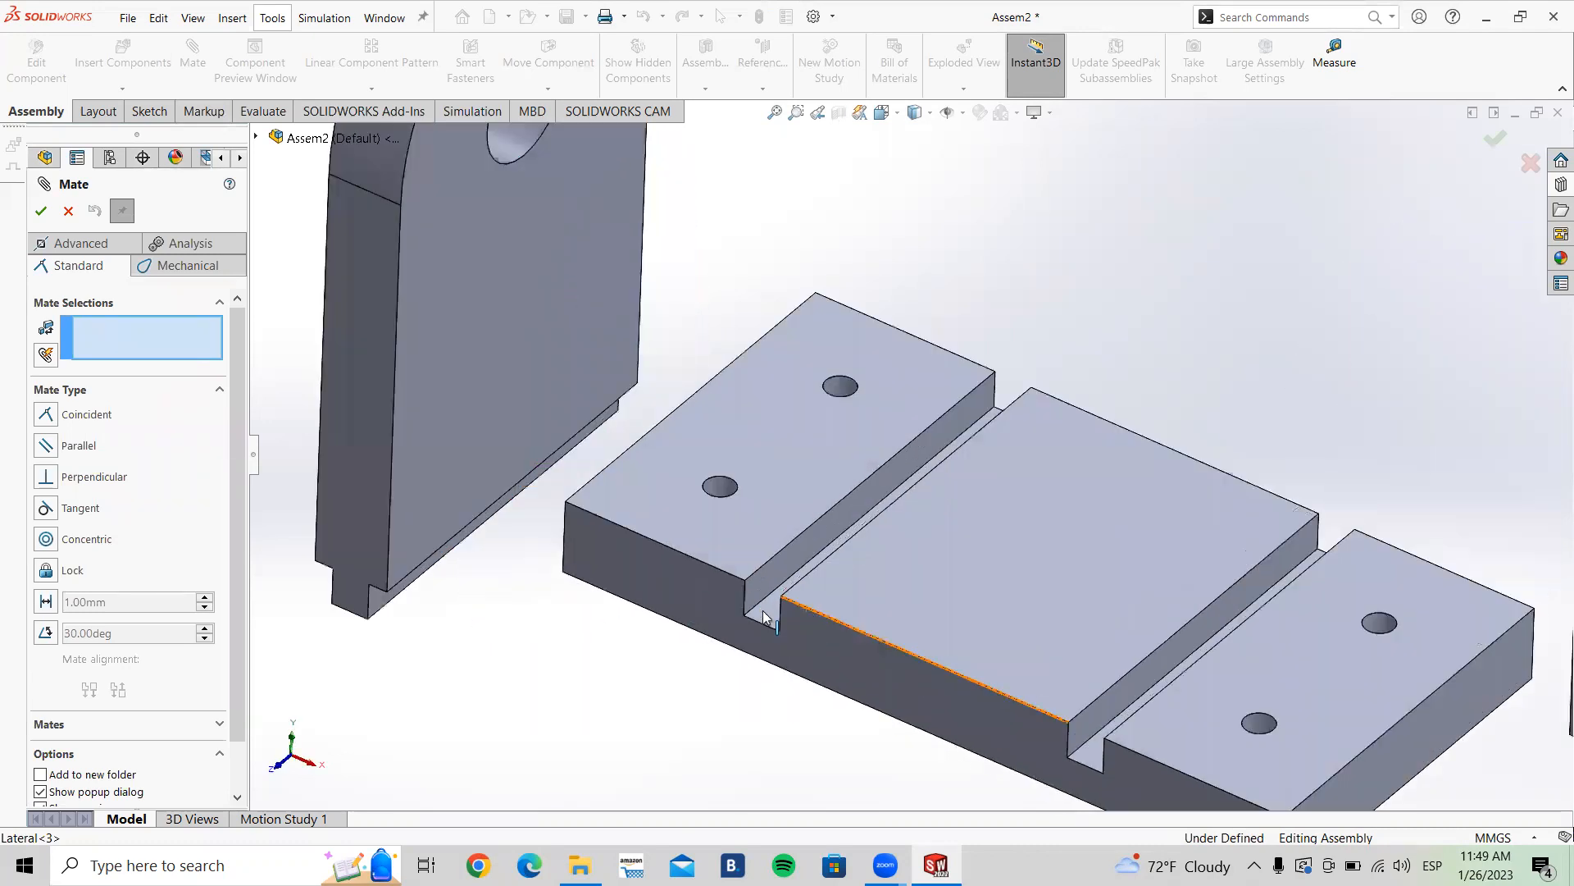
{"action": "left_click", "coordinate": [766, 594]}
{"action": "scroll", "coordinate": [771, 596], "scroll_direction": "up", "scroll_amount": 8}
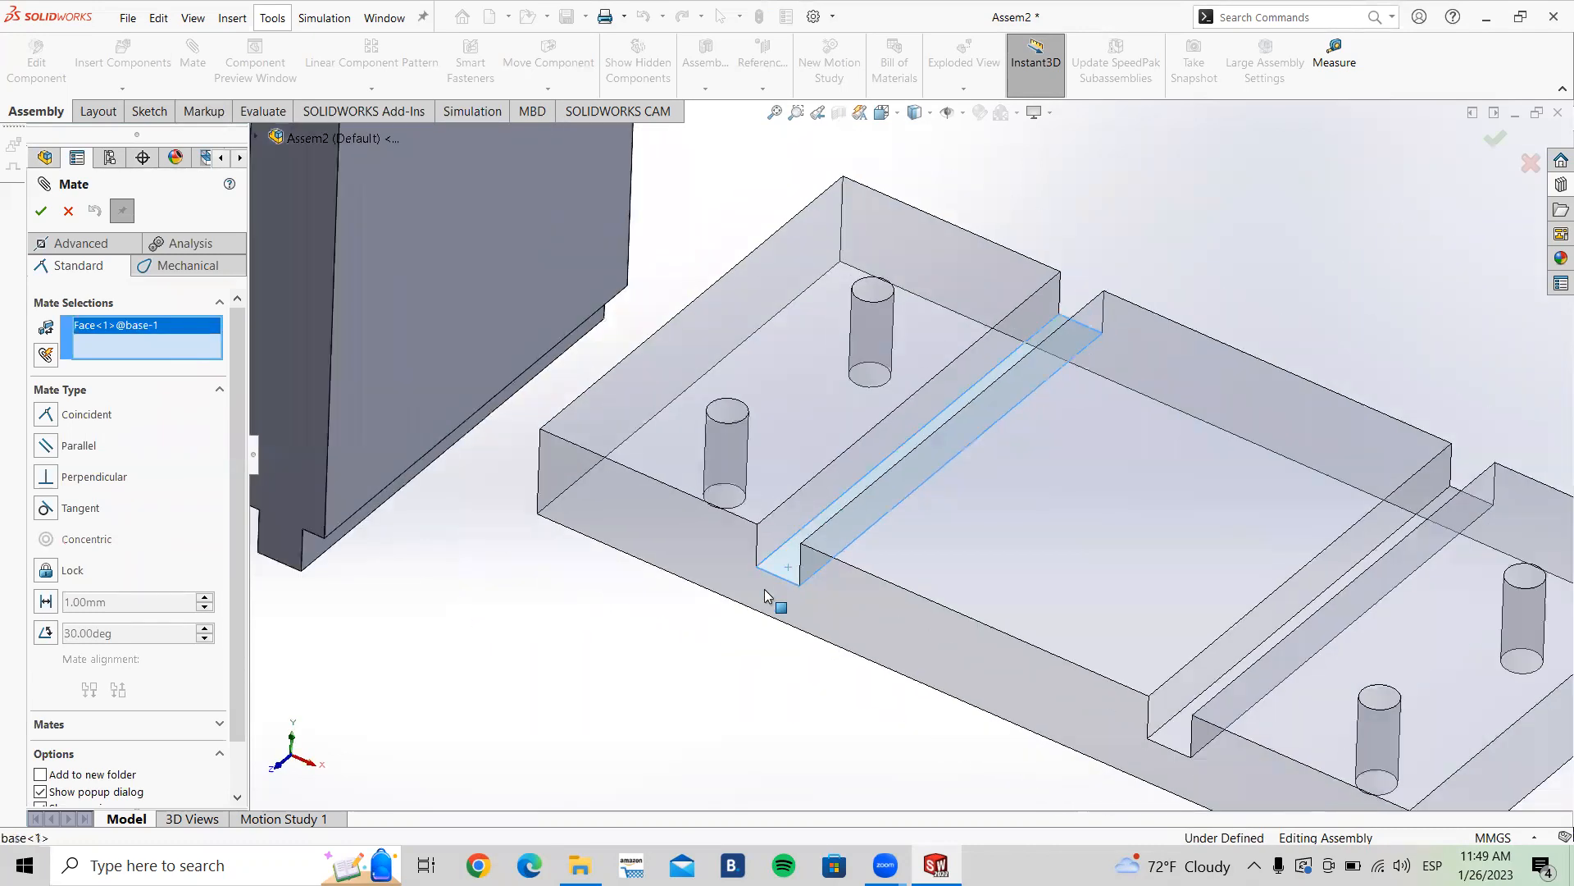
{"action": "middle_click_drag", "start_coordinate": [868, 620], "coordinate": [882, 520]}
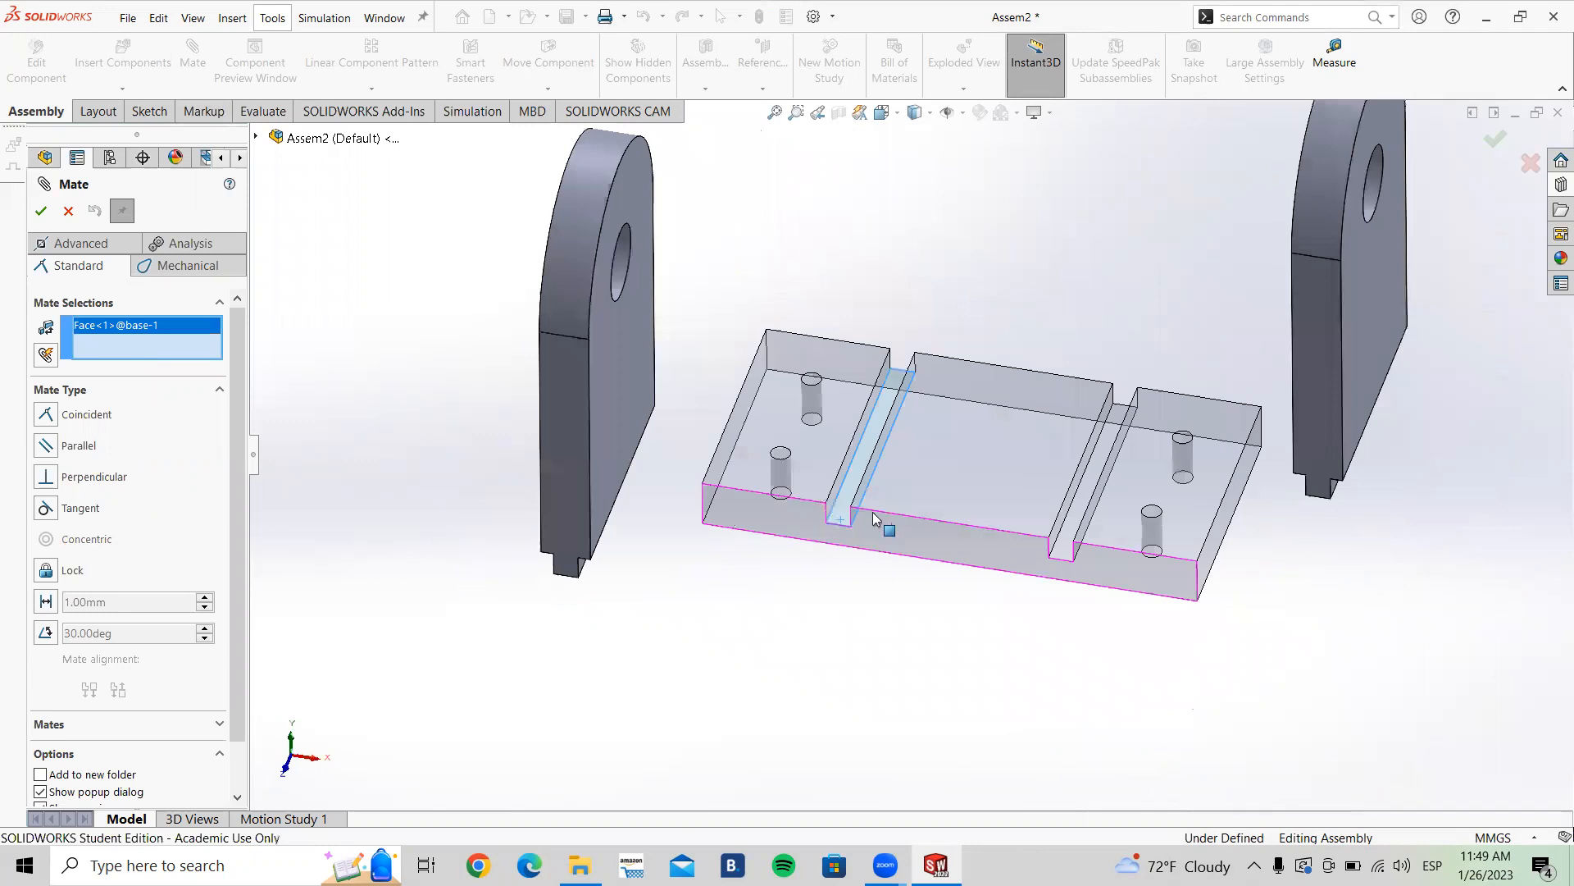
{"action": "scroll", "coordinate": [873, 515], "scroll_direction": "down", "scroll_amount": 6}
{"action": "scroll", "coordinate": [951, 433], "scroll_direction": "up", "scroll_amount": 5}
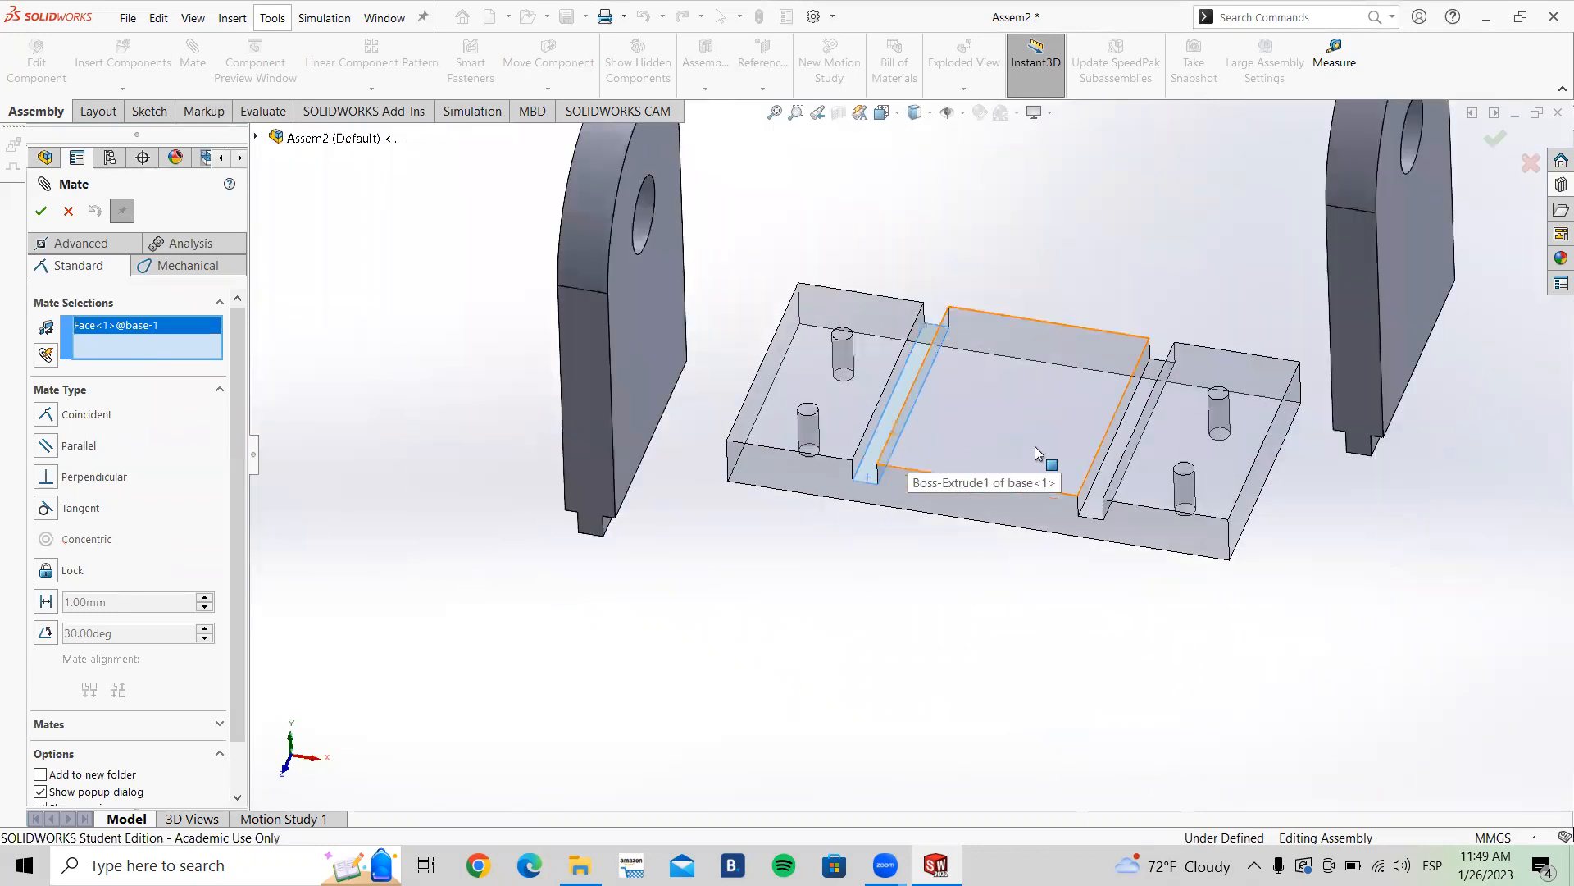
{"action": "scroll", "coordinate": [908, 407], "scroll_direction": "down", "scroll_amount": 5}
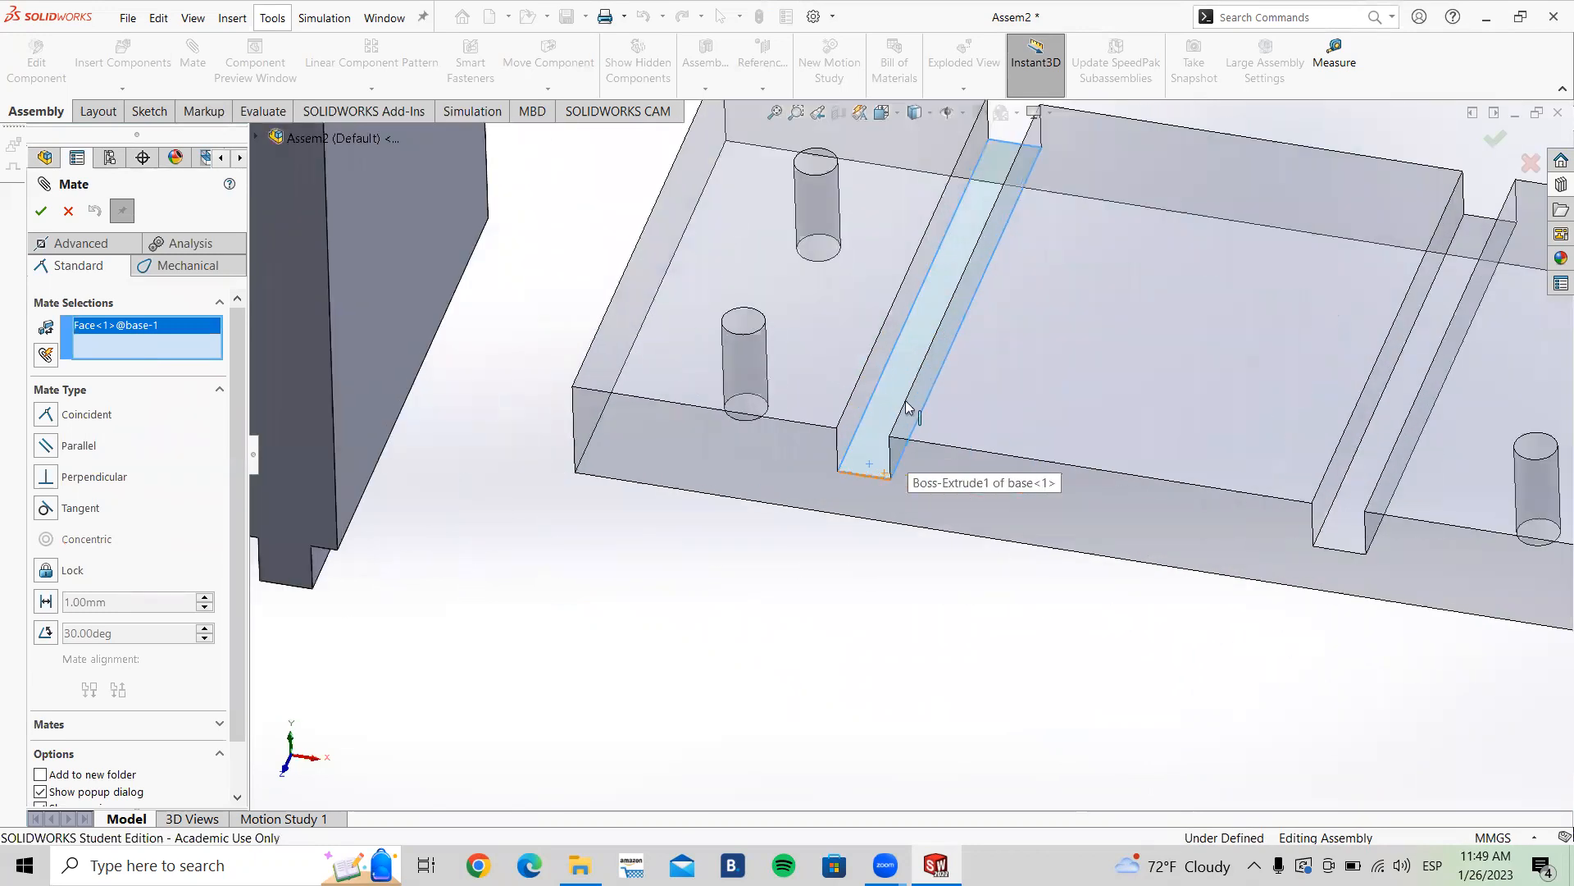
{"action": "scroll", "coordinate": [724, 452], "scroll_direction": "up", "scroll_amount": 5}
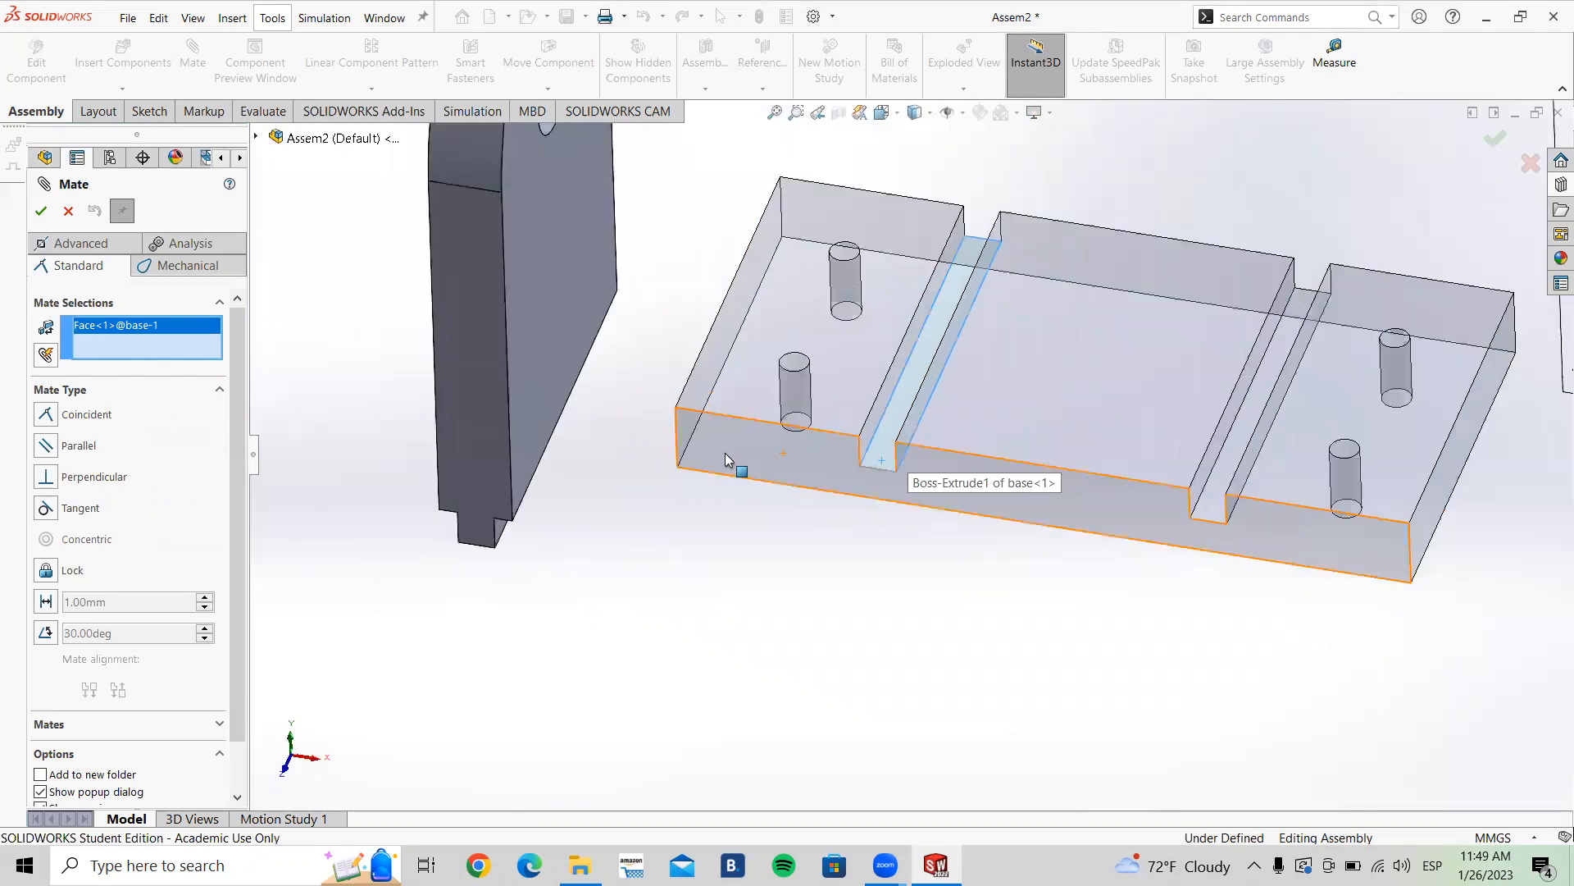
{"action": "middle_click_drag", "start_coordinate": [733, 492], "coordinate": [670, 596]}
{"action": "scroll", "coordinate": [672, 596], "scroll_direction": "down", "scroll_amount": 5}
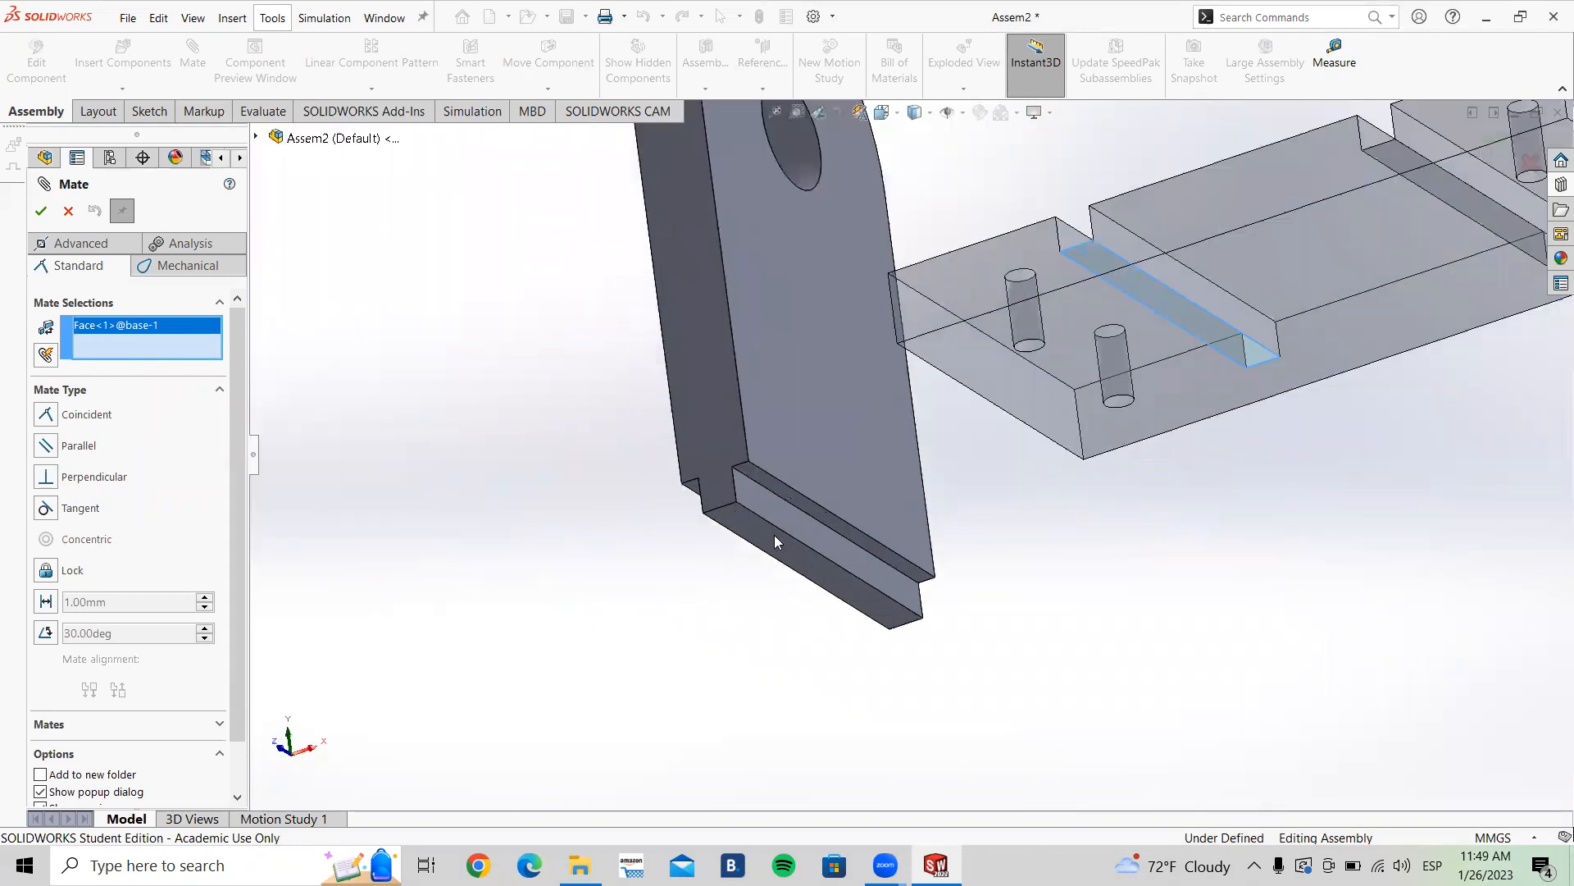
{"action": "left_click", "coordinate": [815, 480]}
{"action": "scroll", "coordinate": [815, 481], "scroll_direction": "up", "scroll_amount": 5}
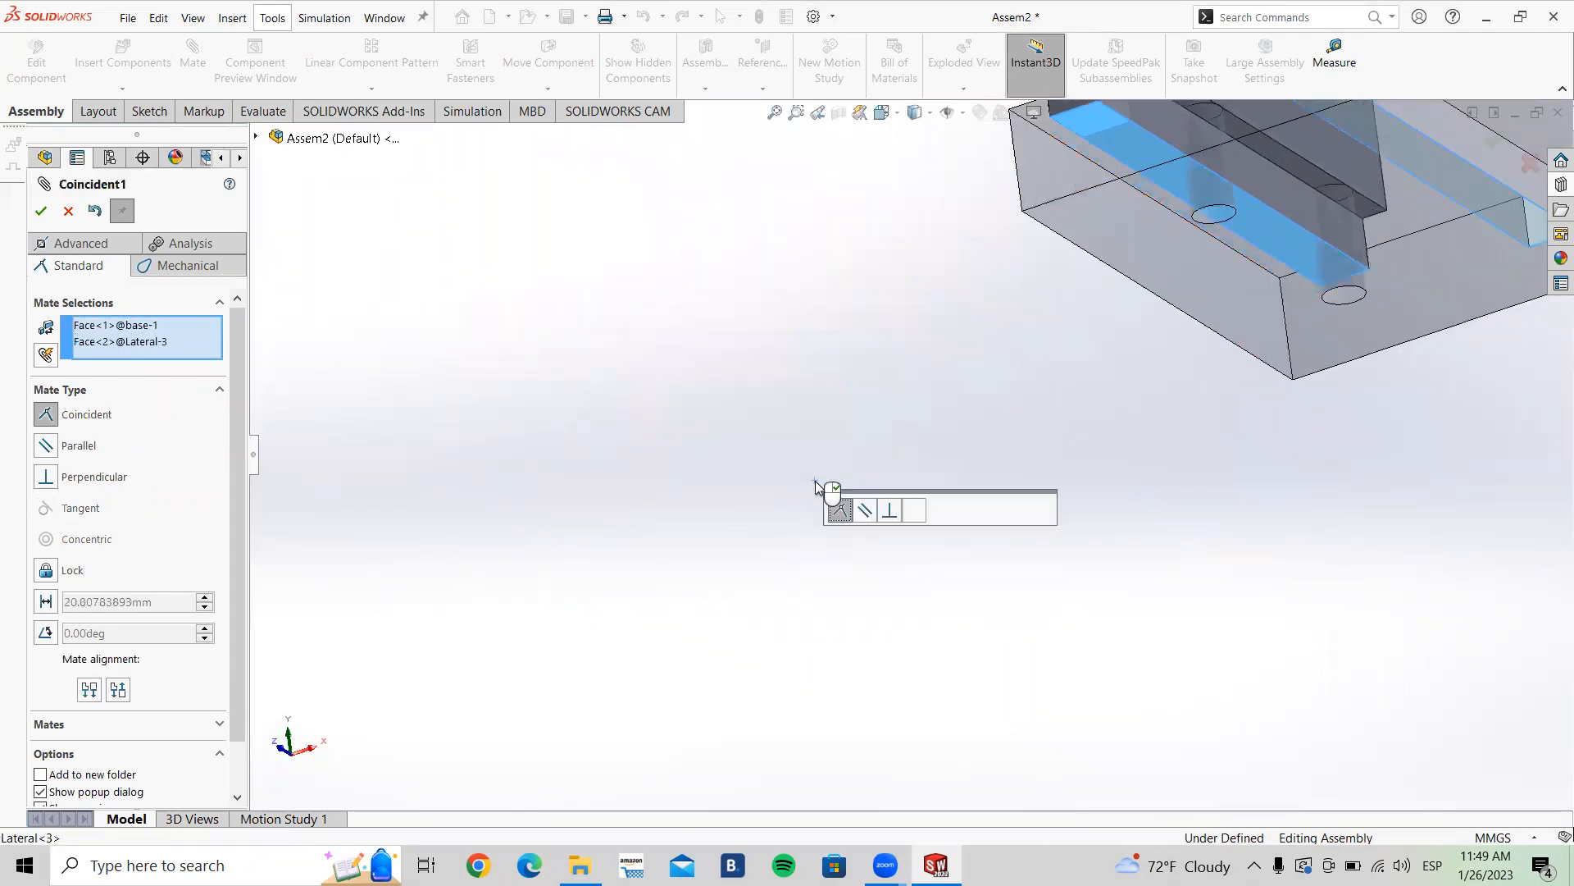
{"action": "middle_click_drag", "start_coordinate": [1107, 459], "coordinate": [1121, 627]}
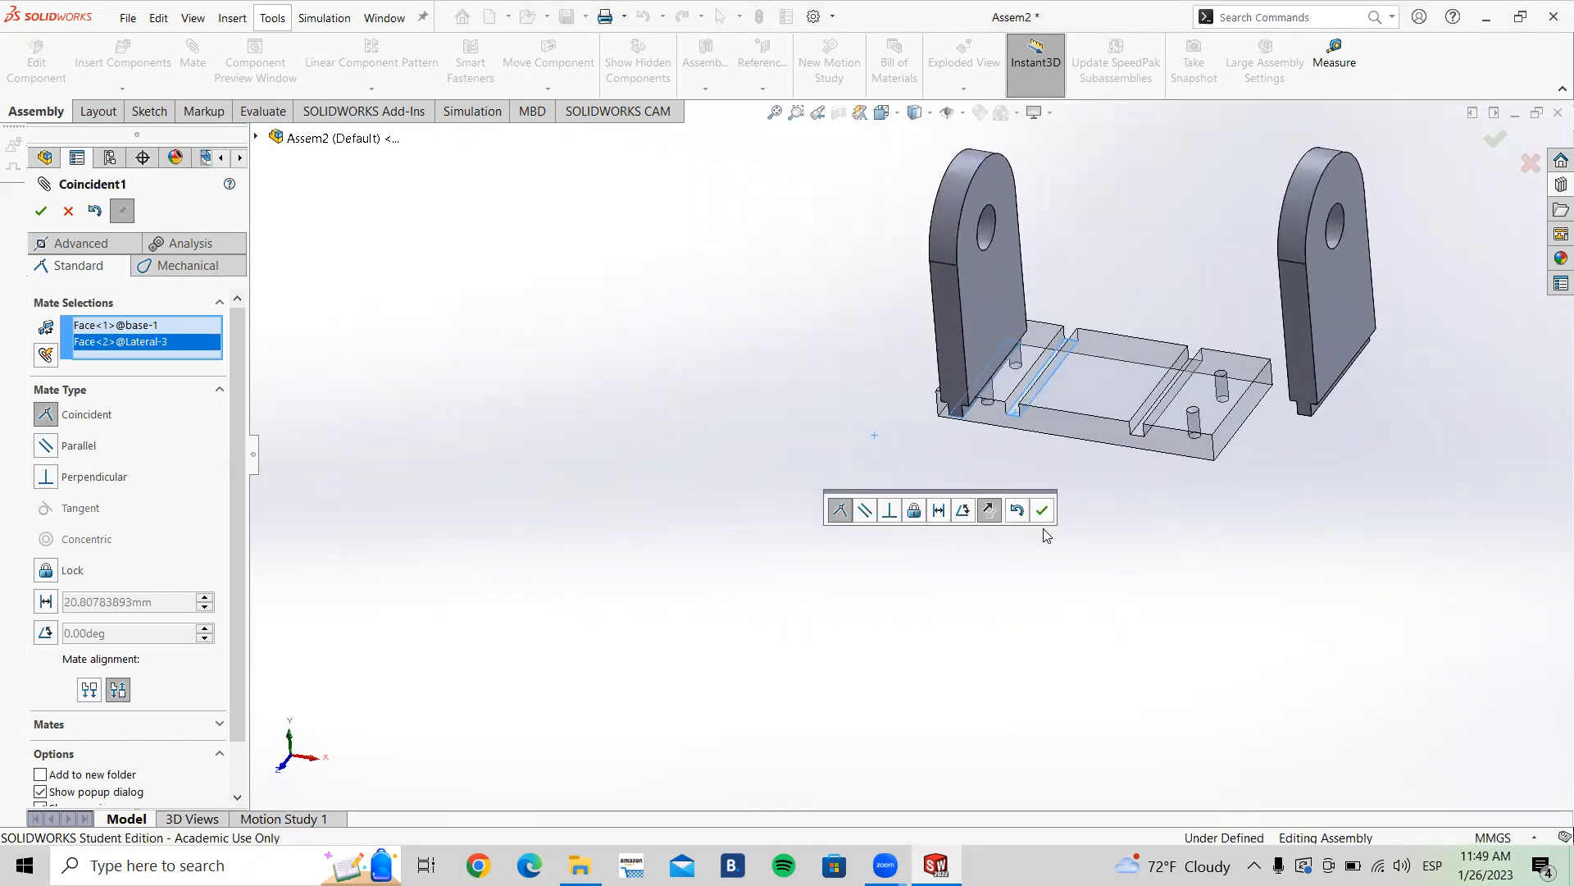
{"action": "scroll", "coordinate": [1094, 437], "scroll_direction": "down", "scroll_amount": 5}
{"action": "scroll", "coordinate": [1084, 447], "scroll_direction": "up", "scroll_amount": 1}
{"action": "scroll", "coordinate": [1002, 319], "scroll_direction": "down", "scroll_amount": 3}
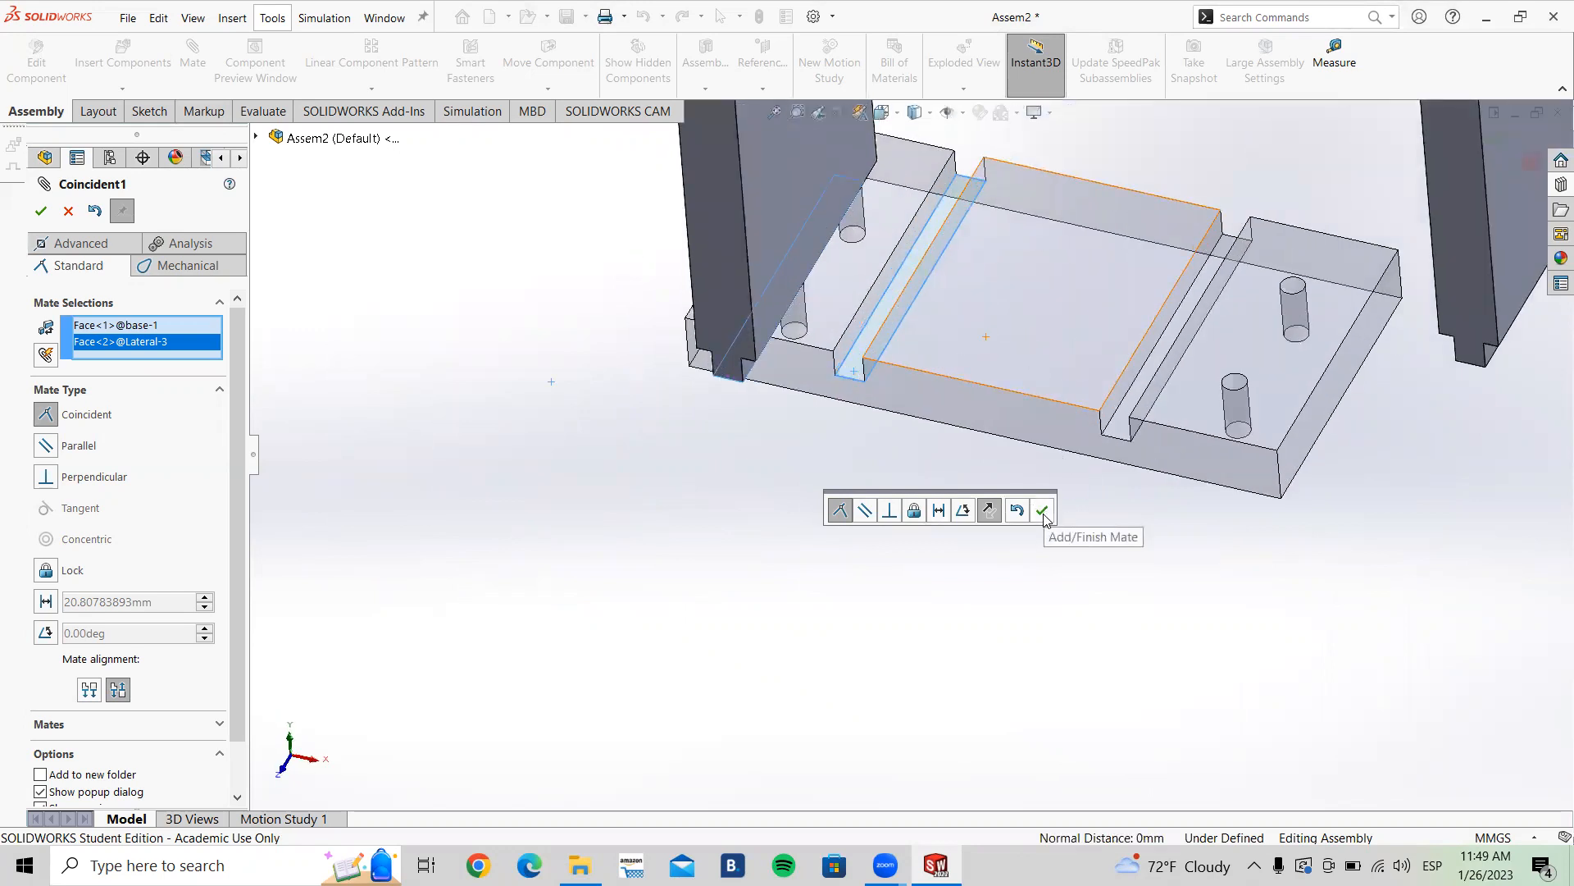
{"action": "left_click", "coordinate": [1043, 512]}
Step: Inspect the mated Lateral's position against the base in the front and isometric views
{"action": "scroll", "coordinate": [875, 455], "scroll_direction": "up", "scroll_amount": 4}
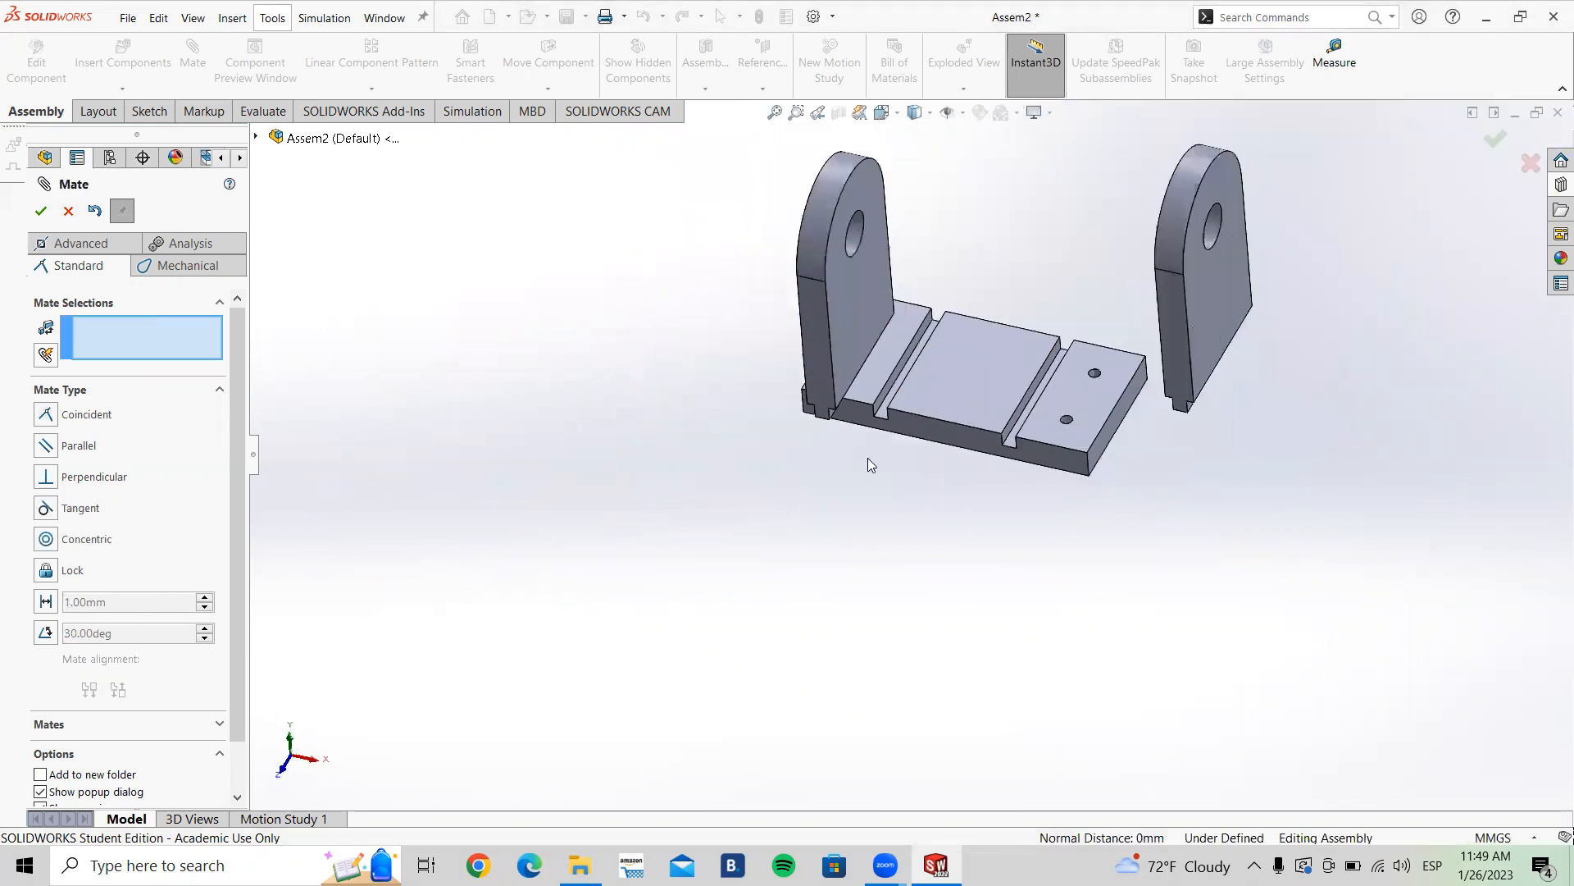
{"action": "scroll", "coordinate": [933, 397], "scroll_direction": "down", "scroll_amount": 3}
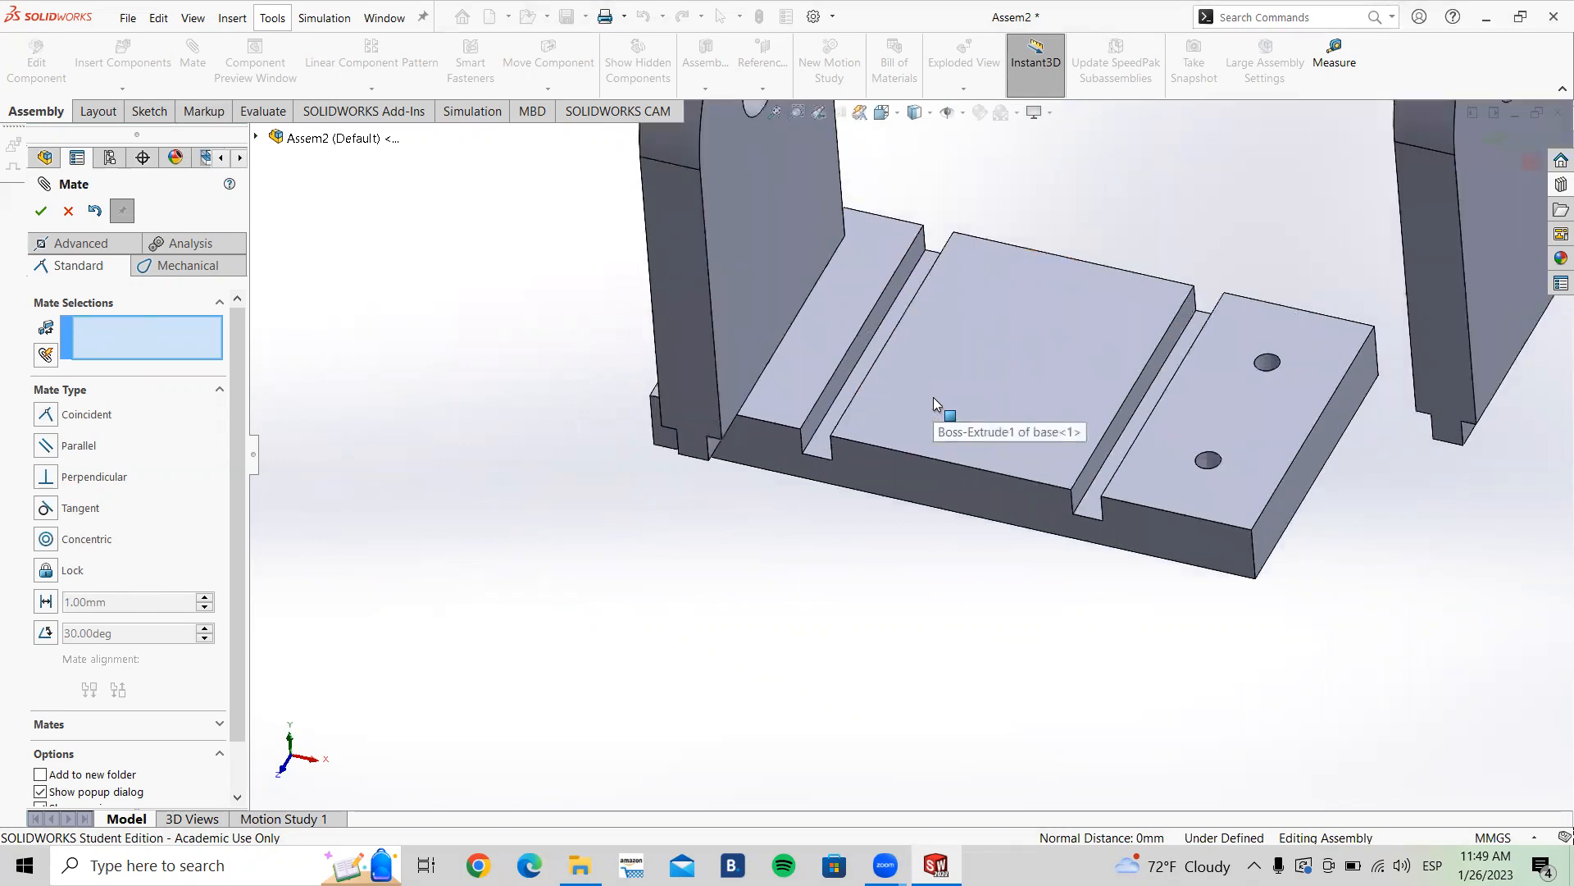
{"action": "key", "text": "ctrl+1"}
{"action": "key", "text": "Escape"}
{"action": "left_click_drag", "start_coordinate": [622, 509], "coordinate": [839, 584]}
{"action": "left_click", "coordinate": [860, 535]}
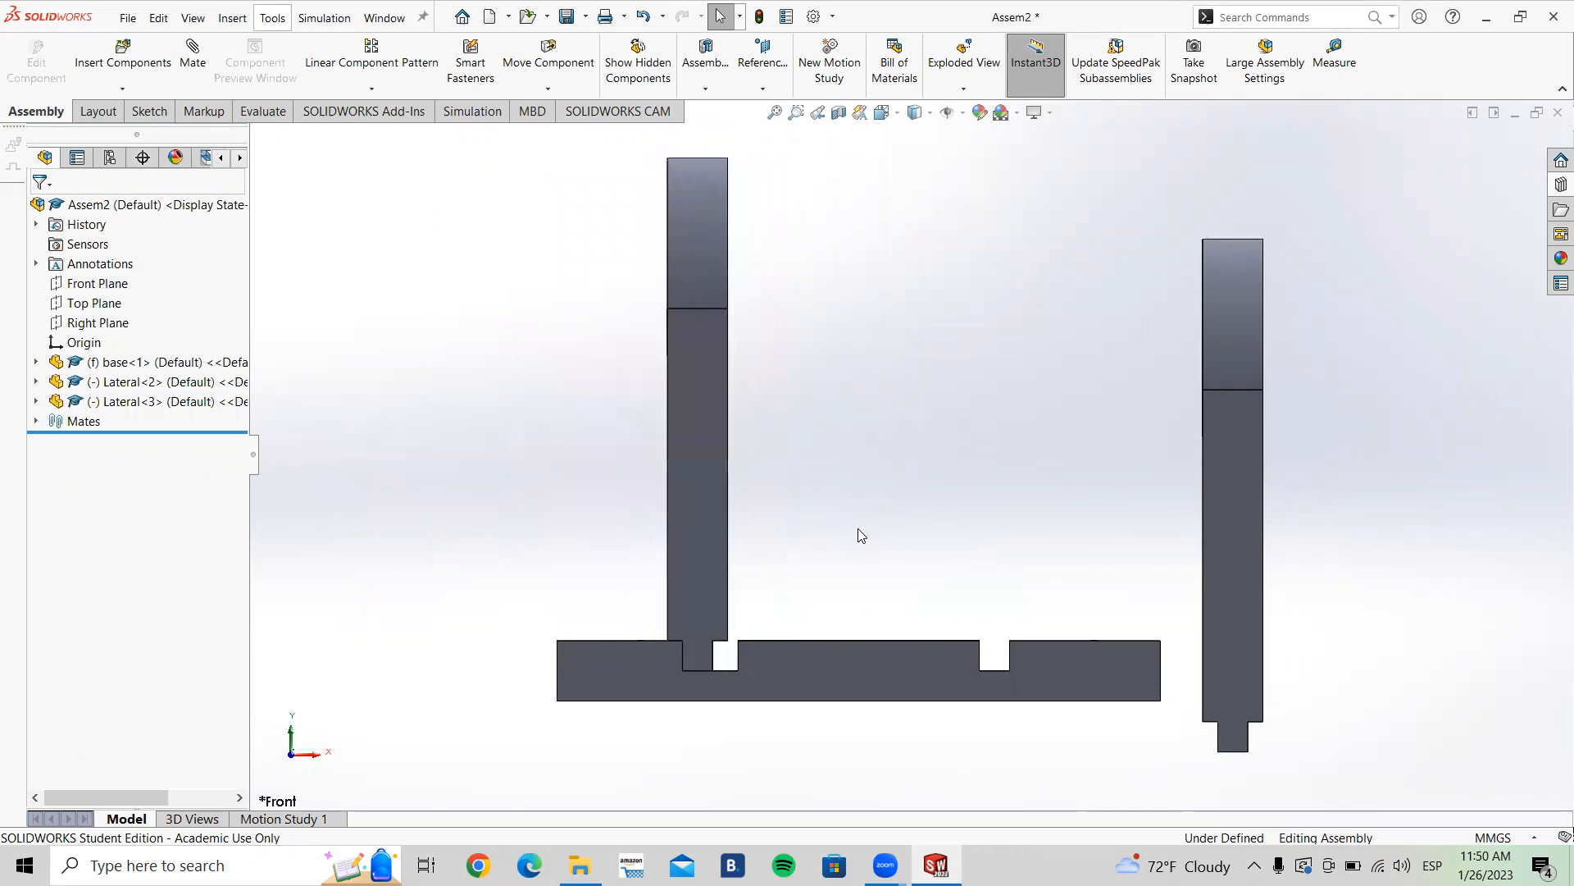
{"action": "key", "text": "ctrl+7"}
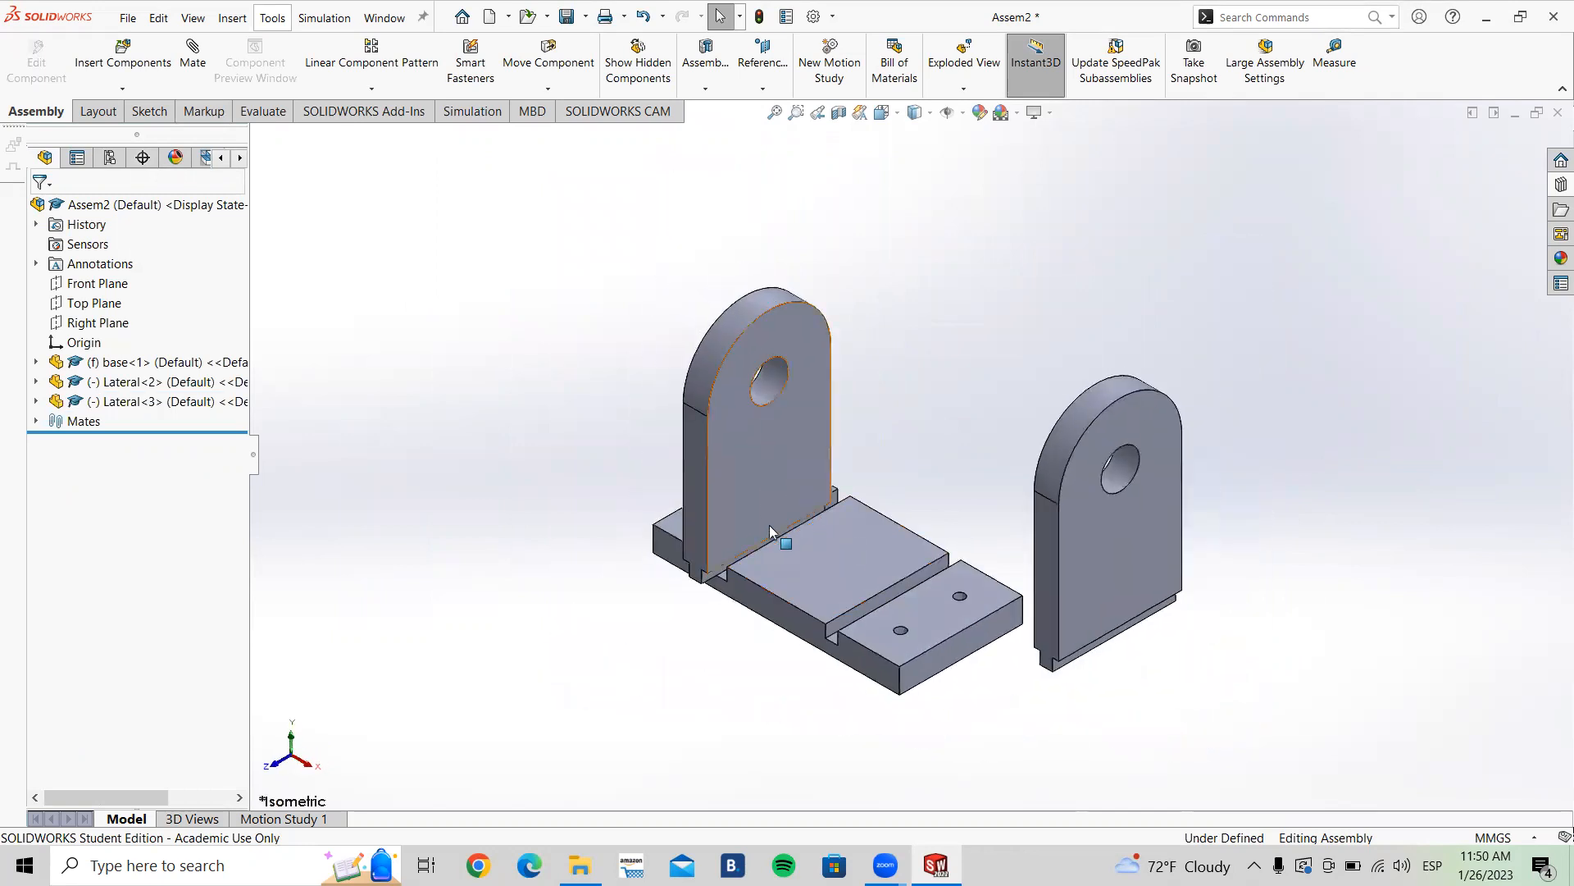
Step: Drag the mated Lateral part along the slot away from the base's front edge
{"action": "left_click_drag", "start_coordinate": [731, 500], "coordinate": [623, 414]}
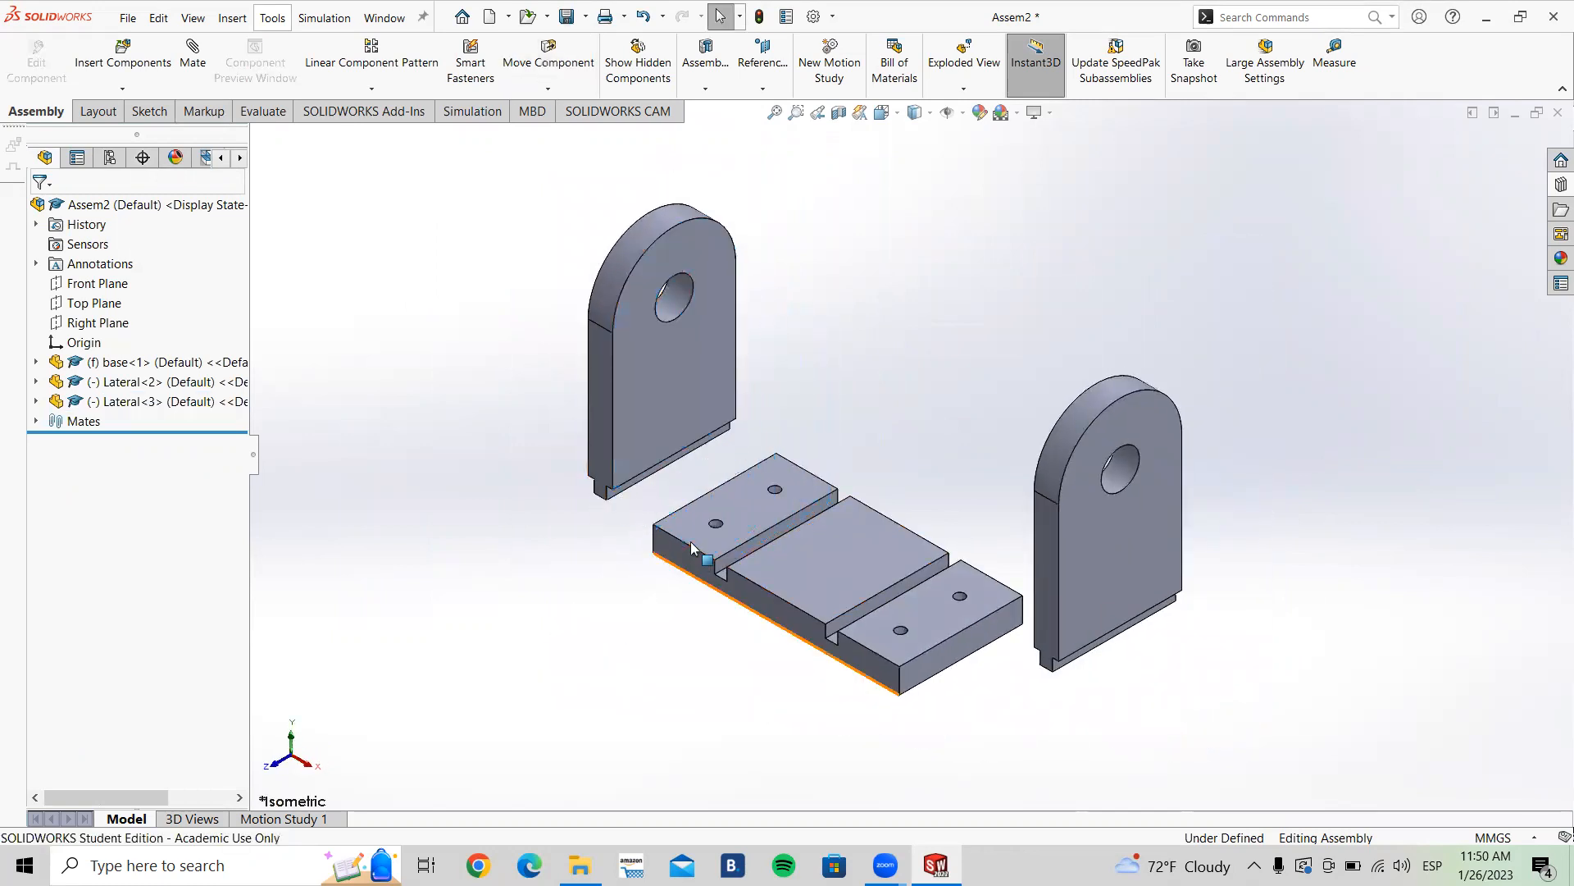
{"action": "scroll", "coordinate": [572, 344], "scroll_direction": "down", "scroll_amount": 5}
{"action": "left_click", "coordinate": [546, 320]}
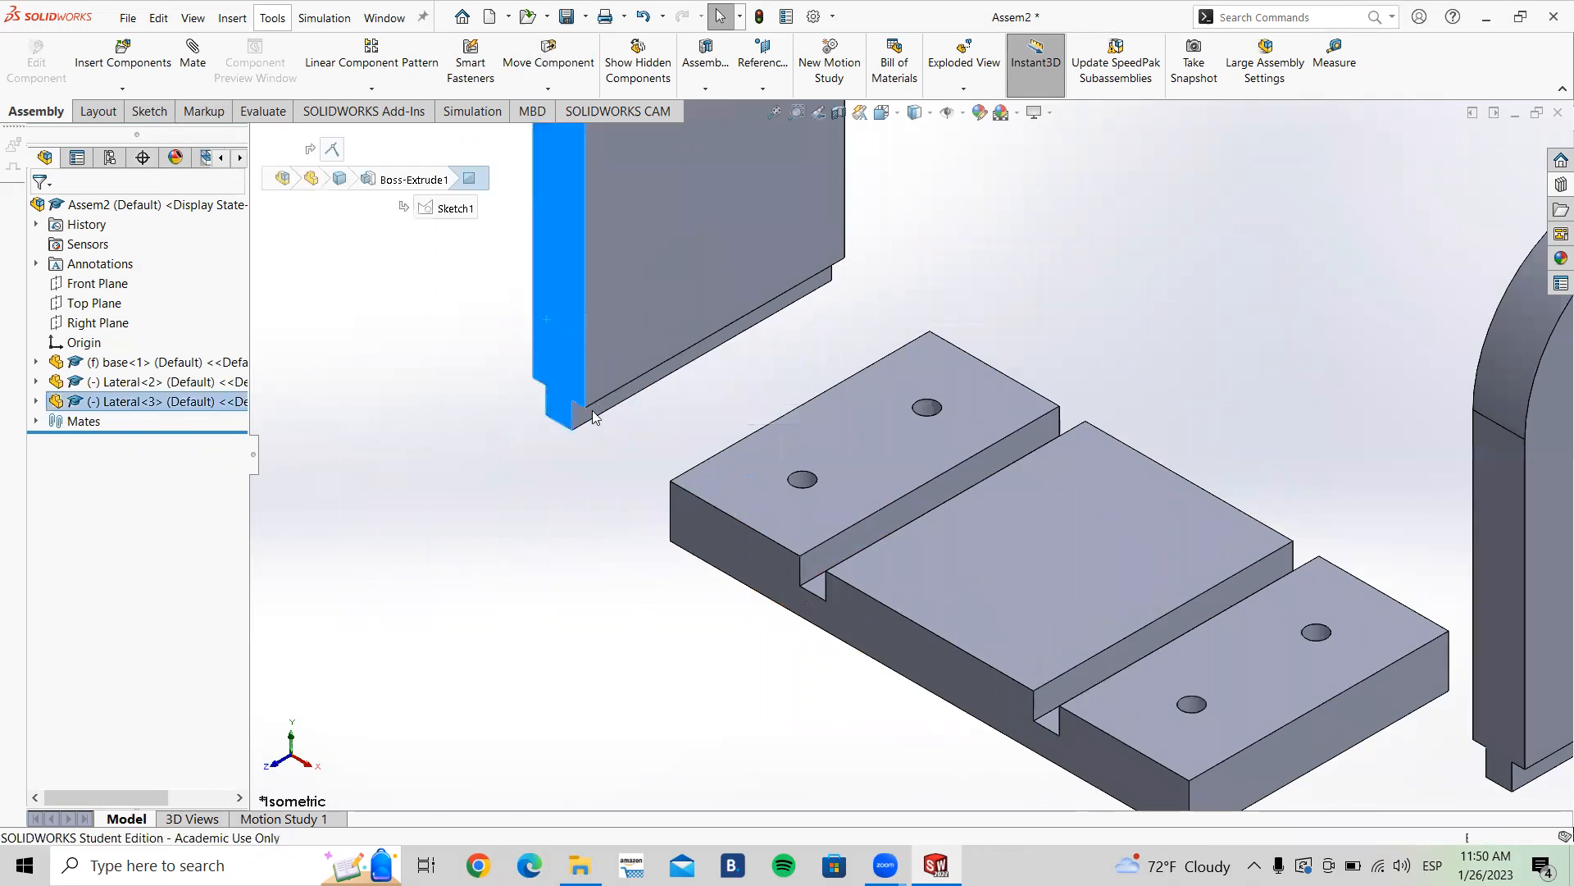
{"action": "left_click", "coordinate": [763, 555]}
{"action": "left_click", "coordinate": [379, 206]}
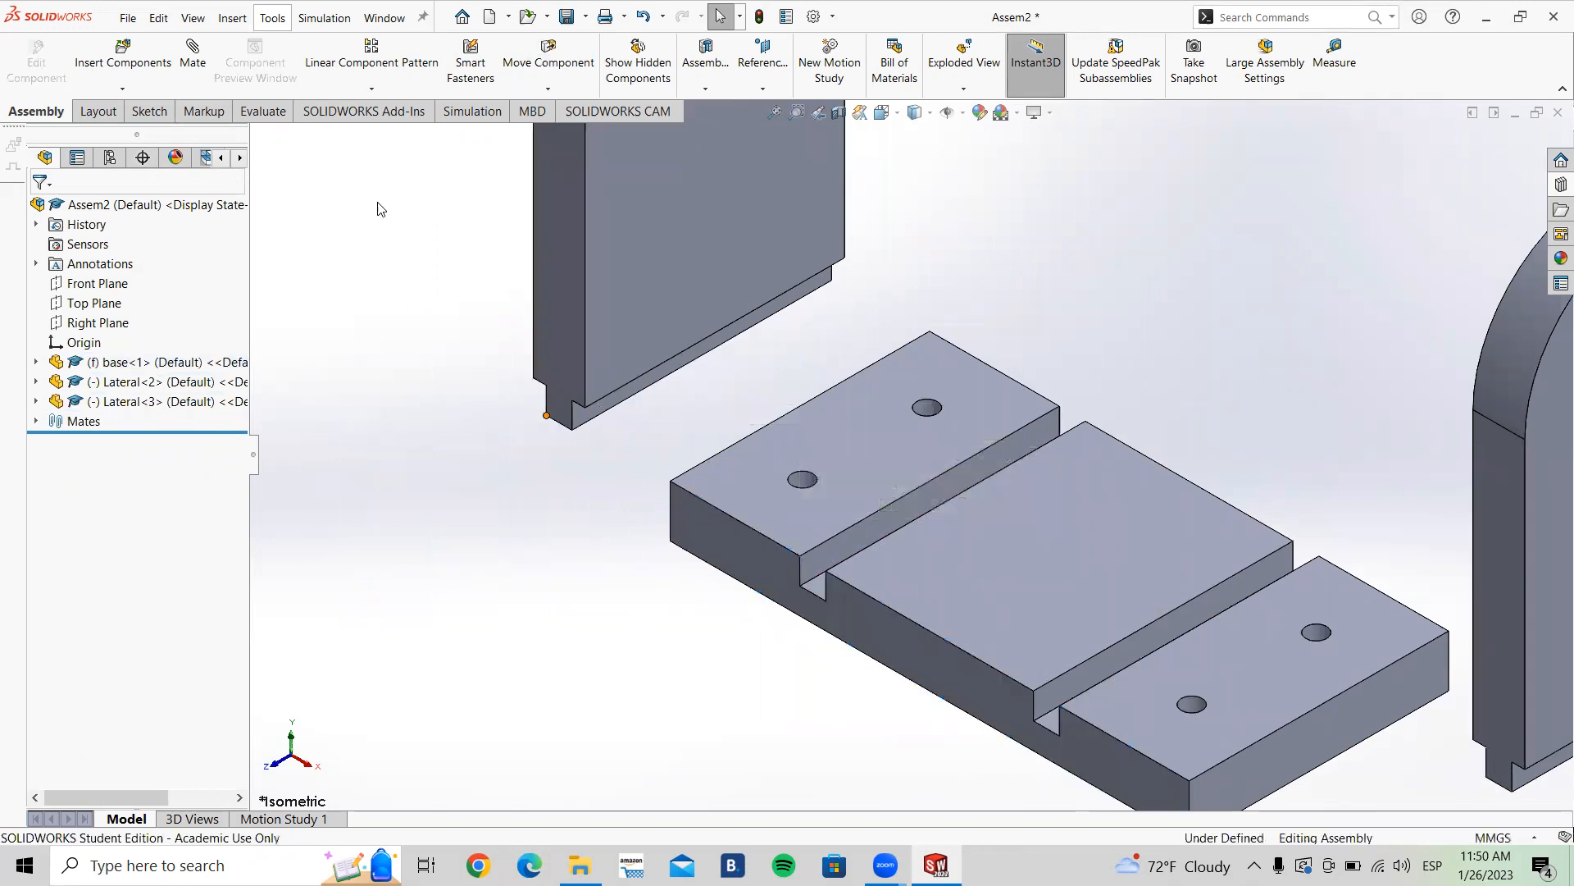
Step: Add a coincident mate between the Lateral's end face and the base's front face, then close the Mate command
{"action": "left_click", "coordinate": [194, 59]}
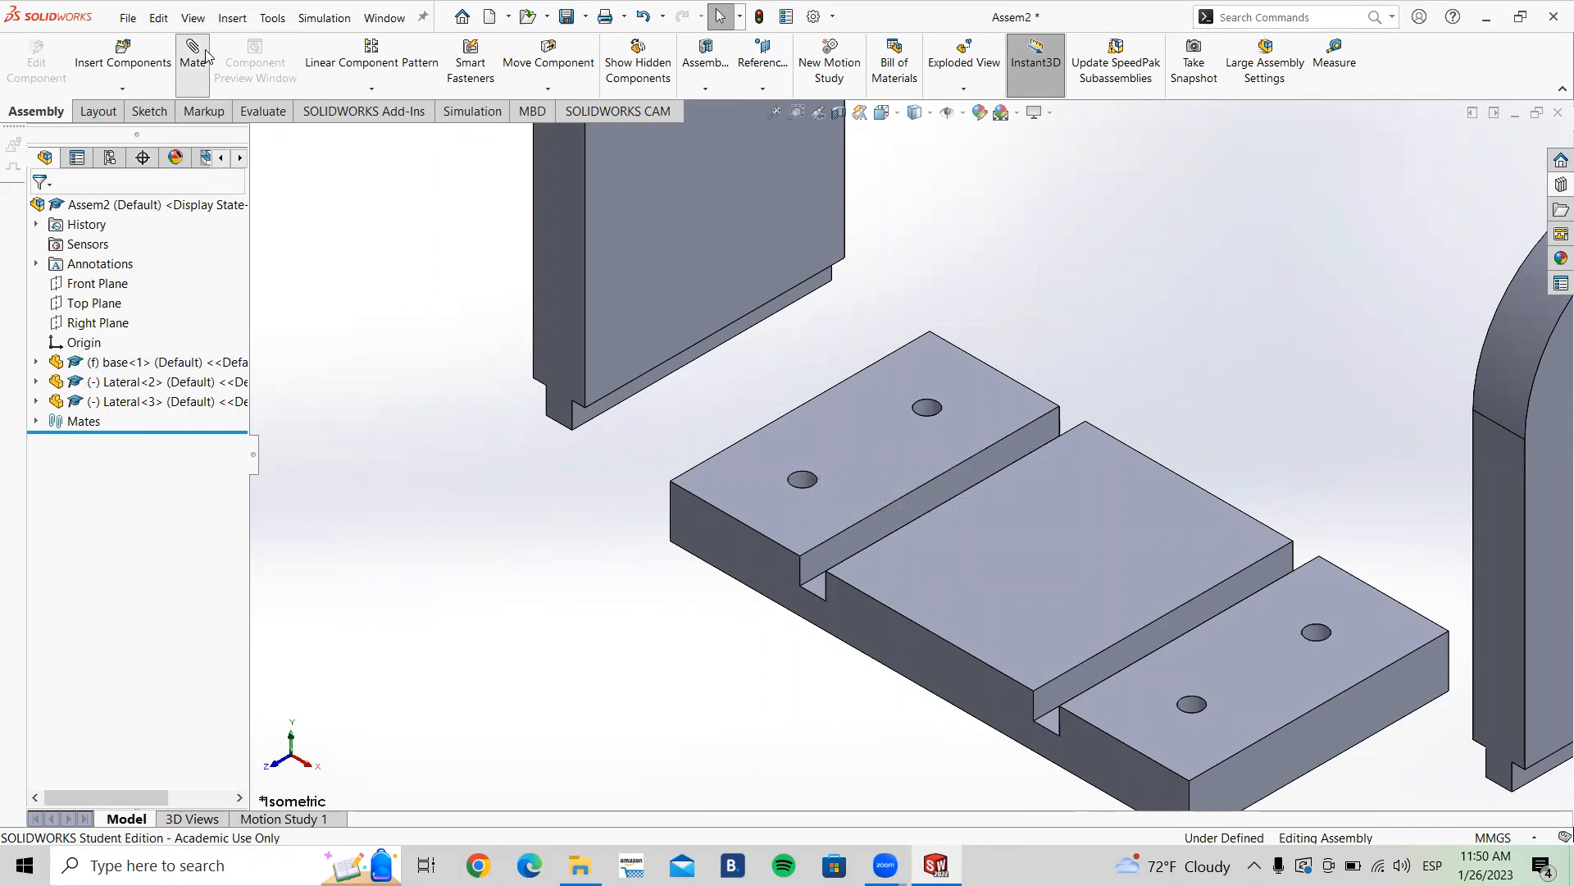
{"action": "left_click", "coordinate": [548, 305]}
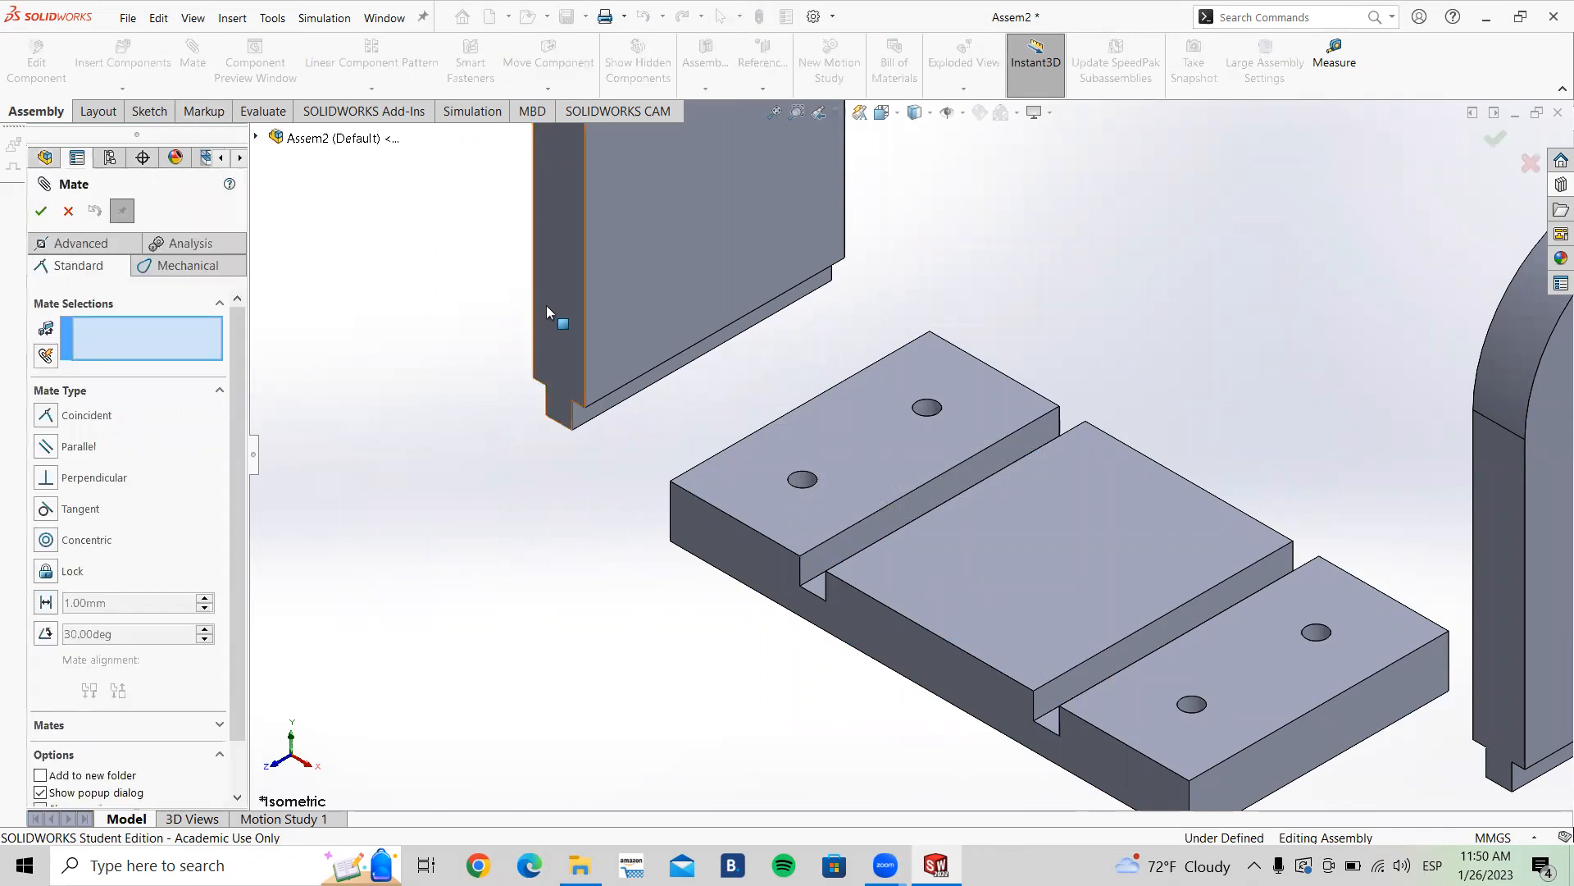
{"action": "left_click", "coordinate": [715, 528]}
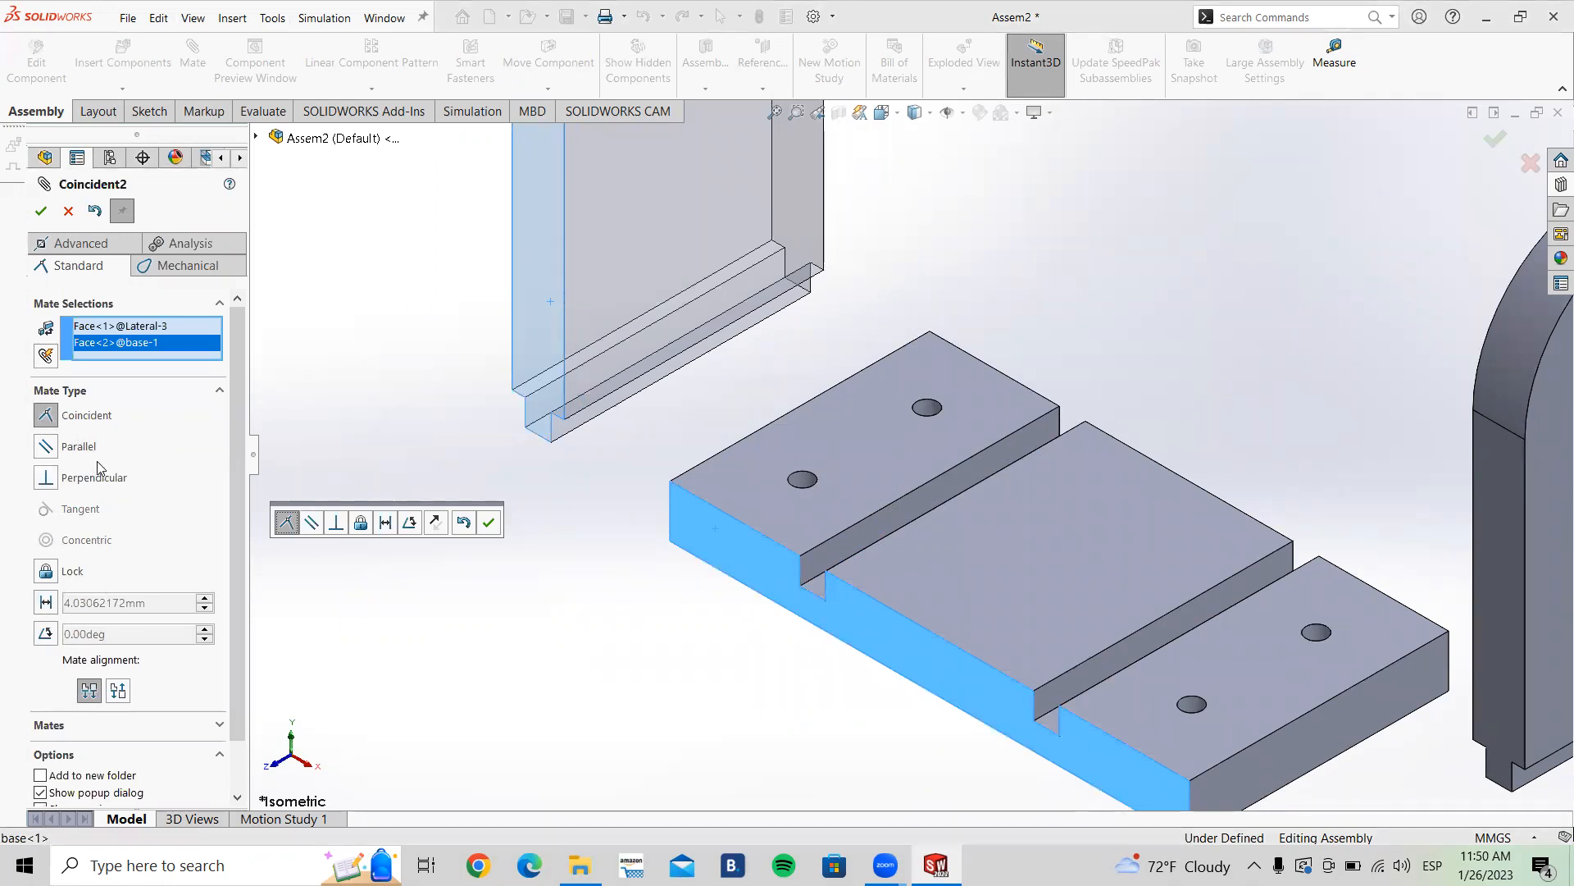
{"action": "left_click", "coordinate": [487, 527]}
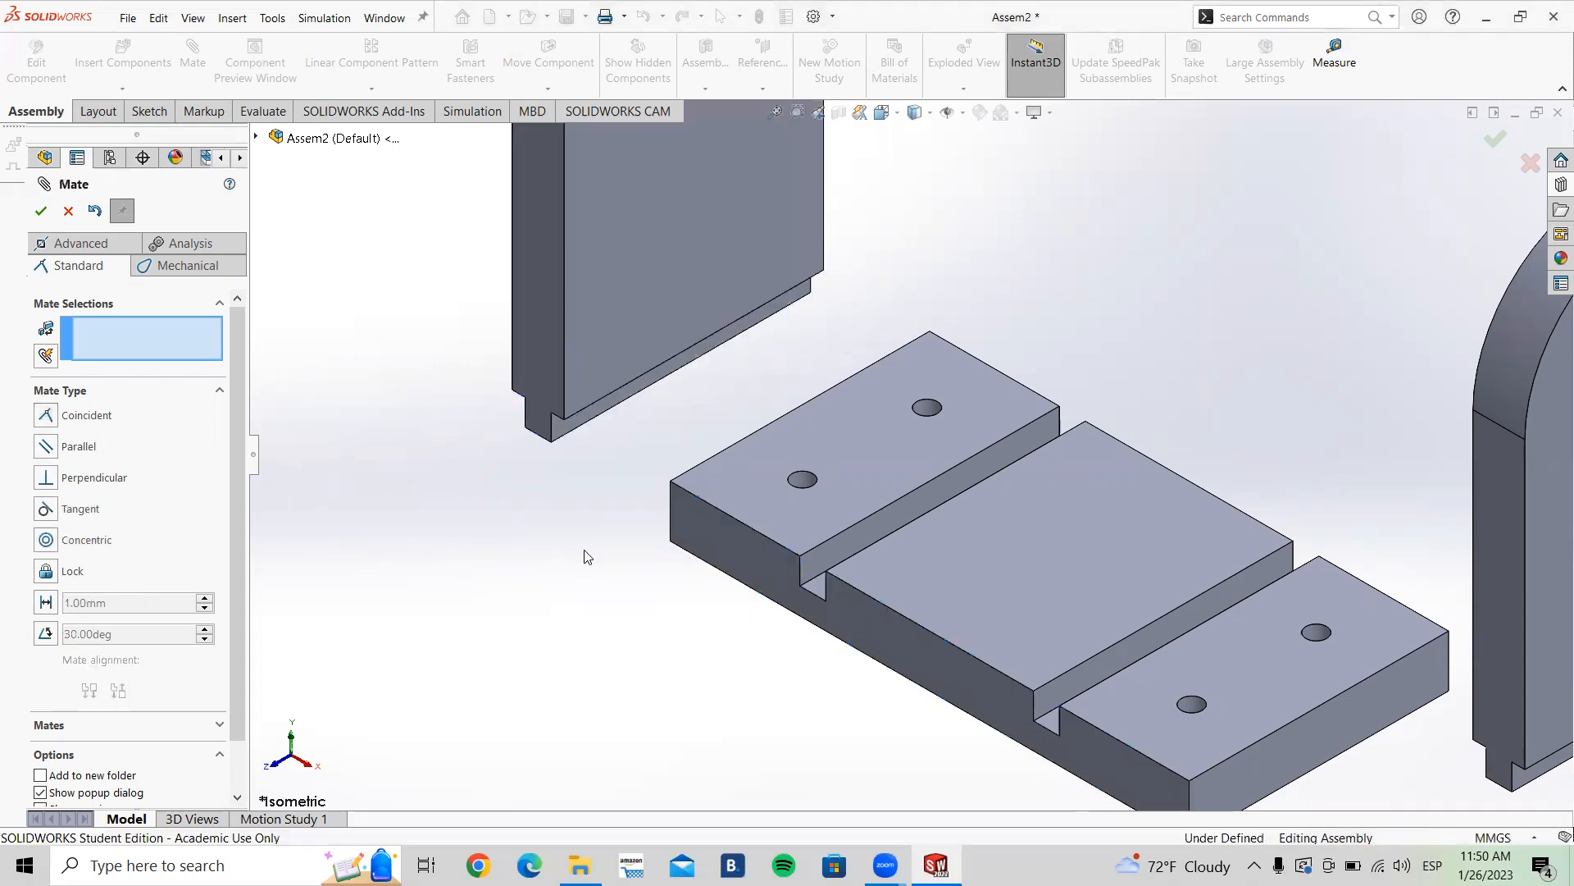
{"action": "scroll", "coordinate": [587, 547], "scroll_direction": "up", "scroll_amount": 1}
{"action": "left_click", "coordinate": [68, 213]}
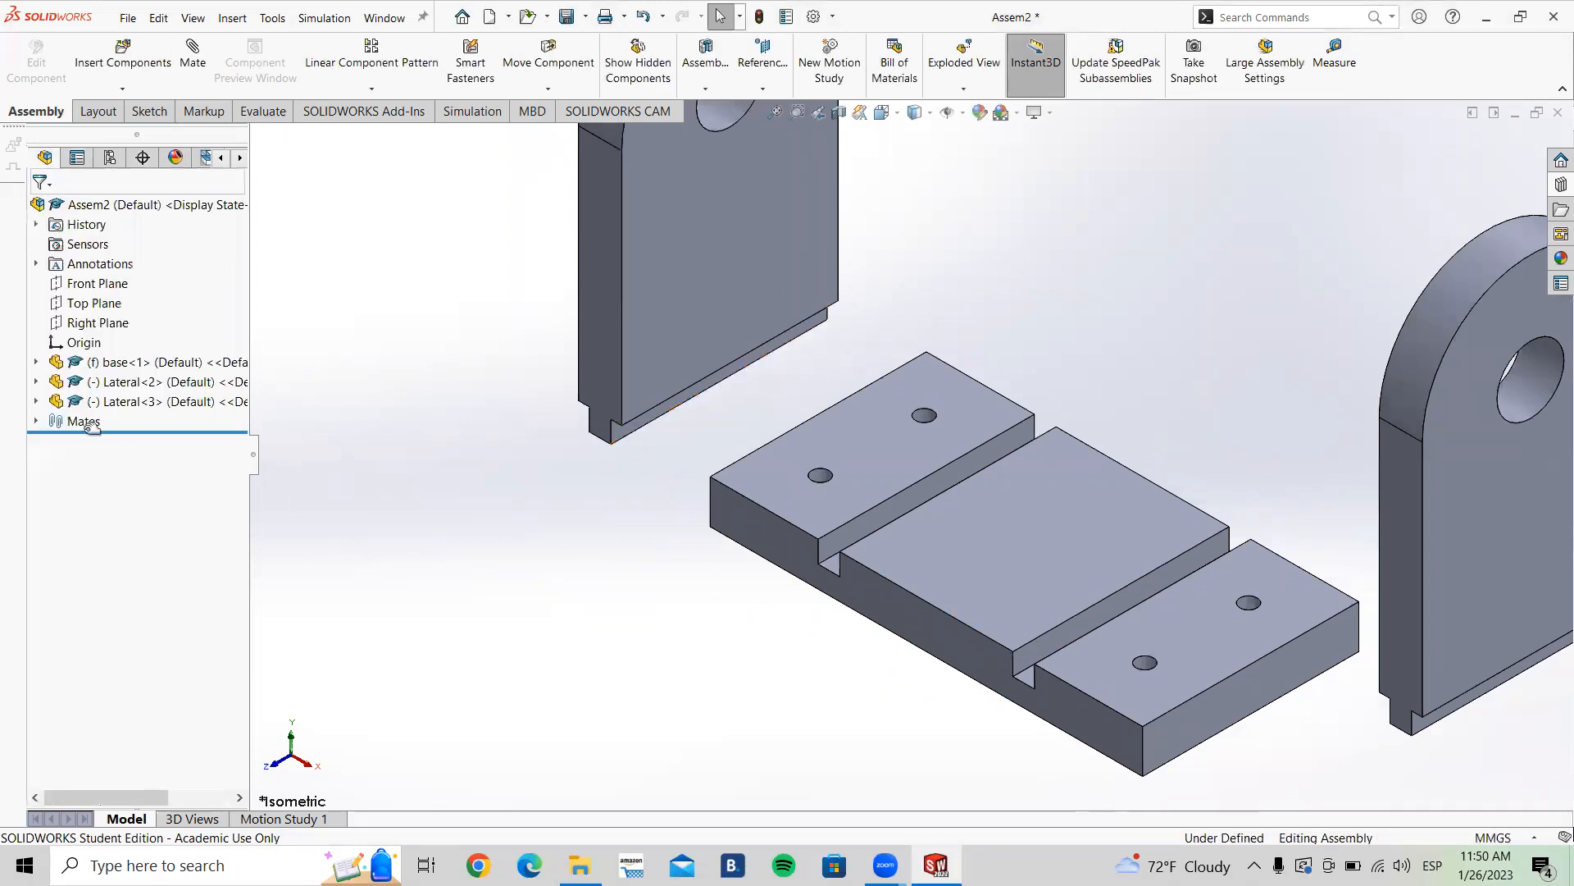
Step: Edit the base–Lateral Coincident2 mate into a 20 mm distance mate with the dimension flipped
{"action": "left_click", "coordinate": [37, 422]}
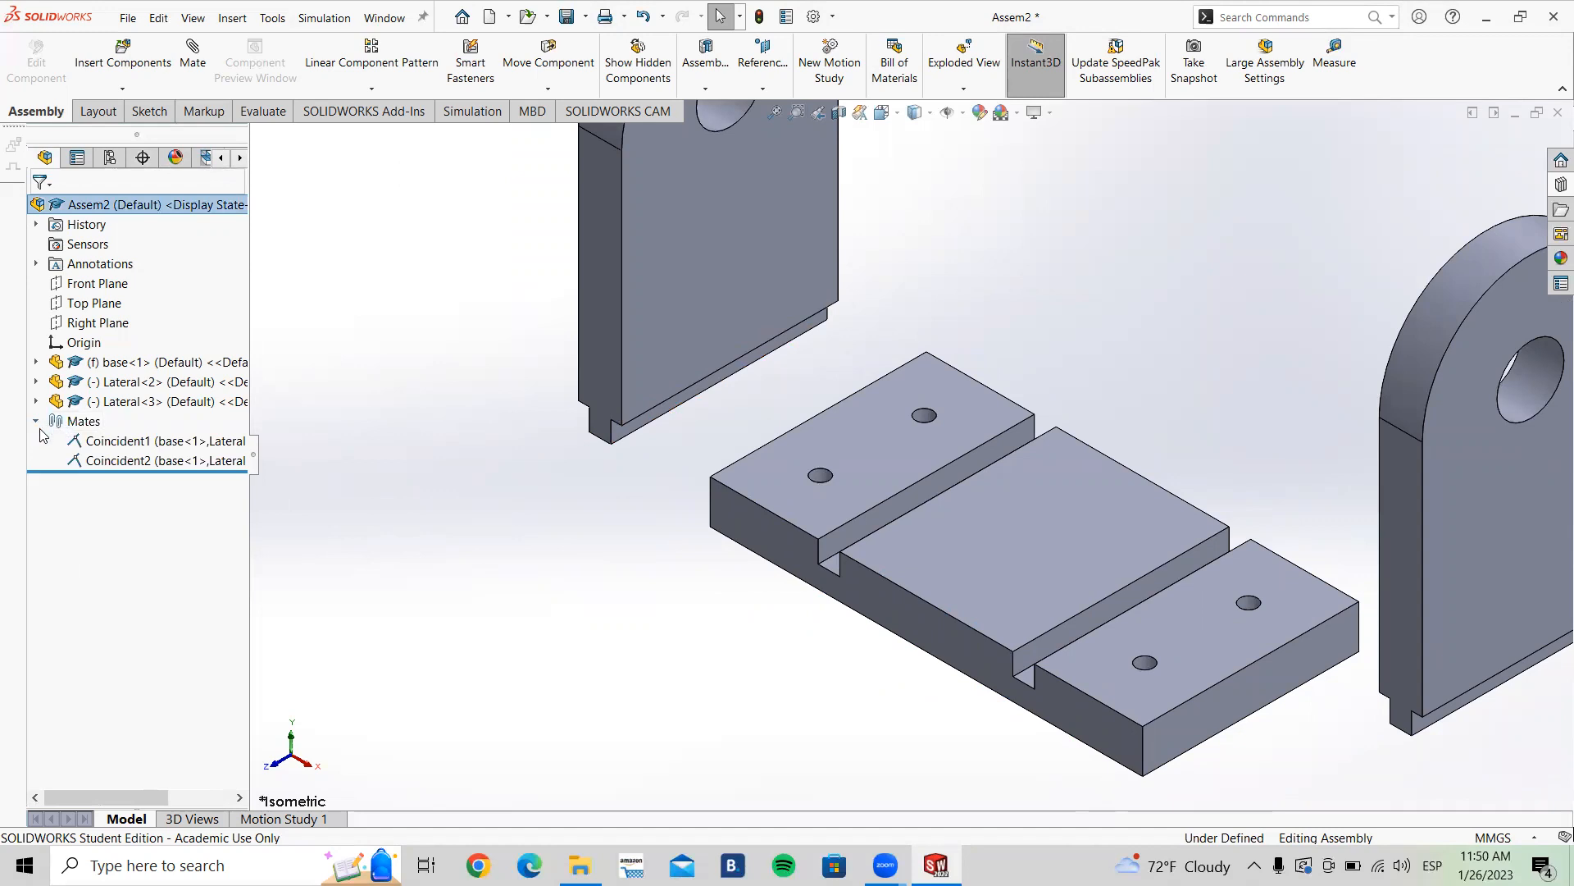
{"action": "left_click", "coordinate": [107, 460]}
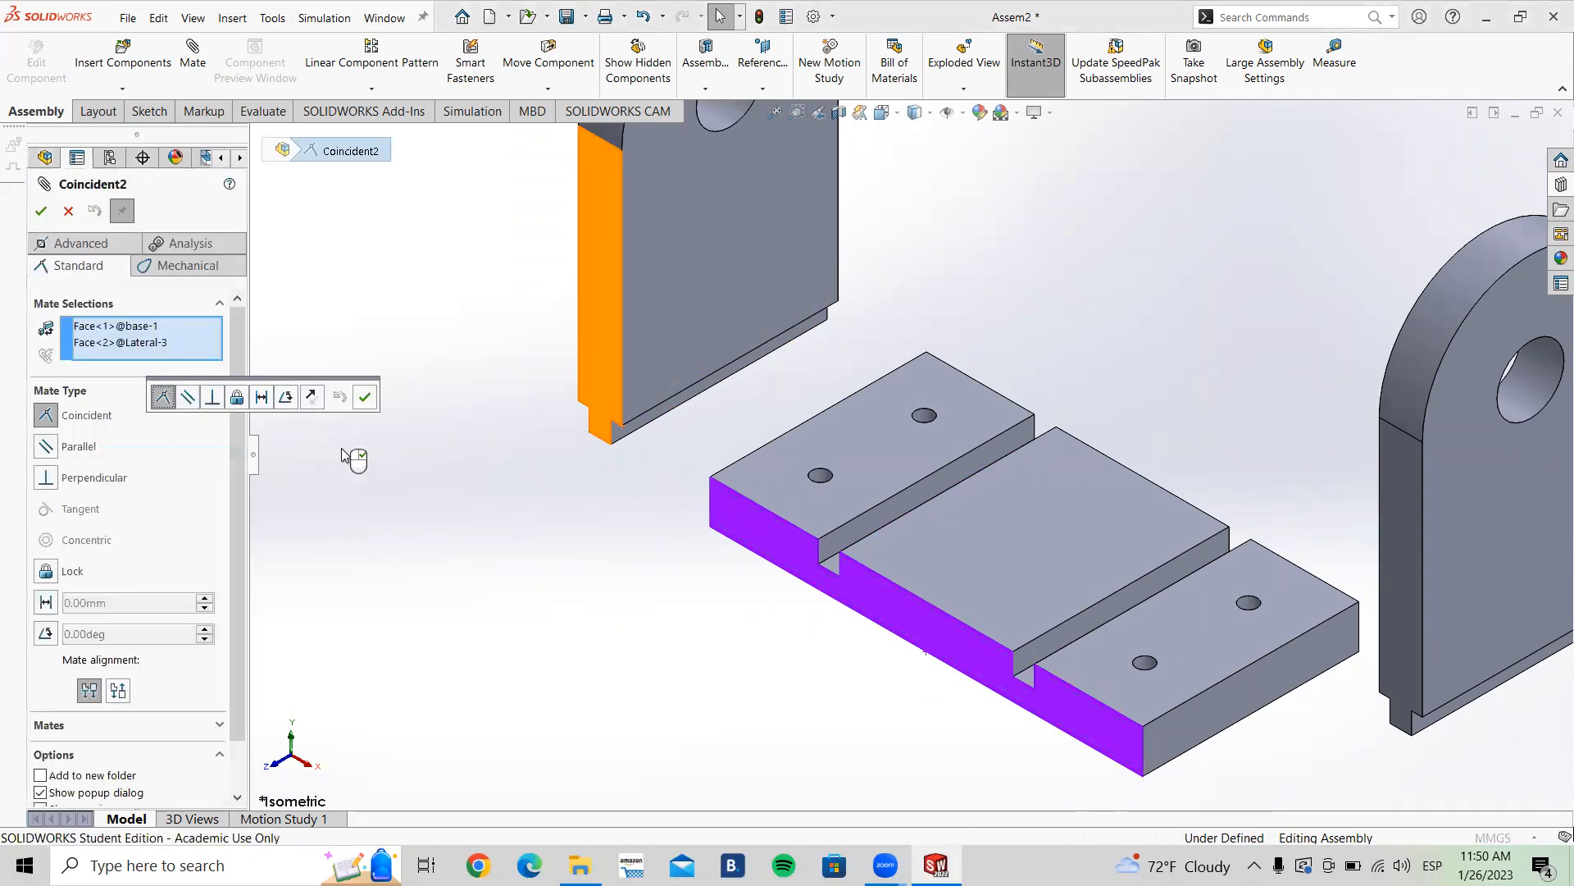
{"action": "scroll", "coordinate": [650, 447], "scroll_direction": "up", "scroll_amount": 3}
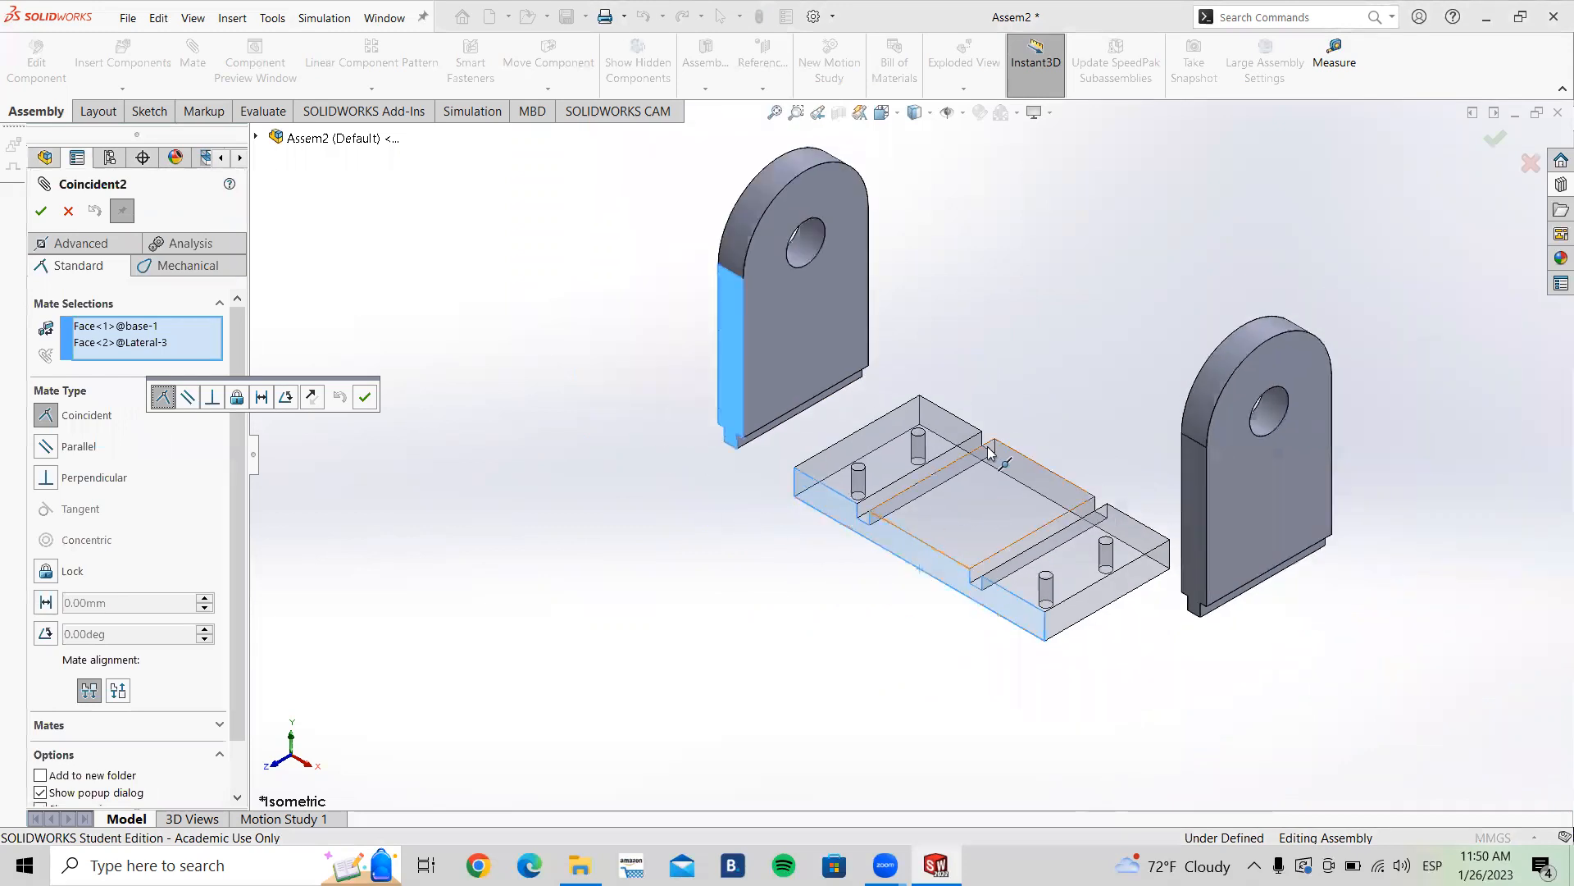
{"action": "scroll", "coordinate": [1015, 408], "scroll_direction": "down", "scroll_amount": 4}
{"action": "scroll", "coordinate": [996, 412], "scroll_direction": "up", "scroll_amount": 2}
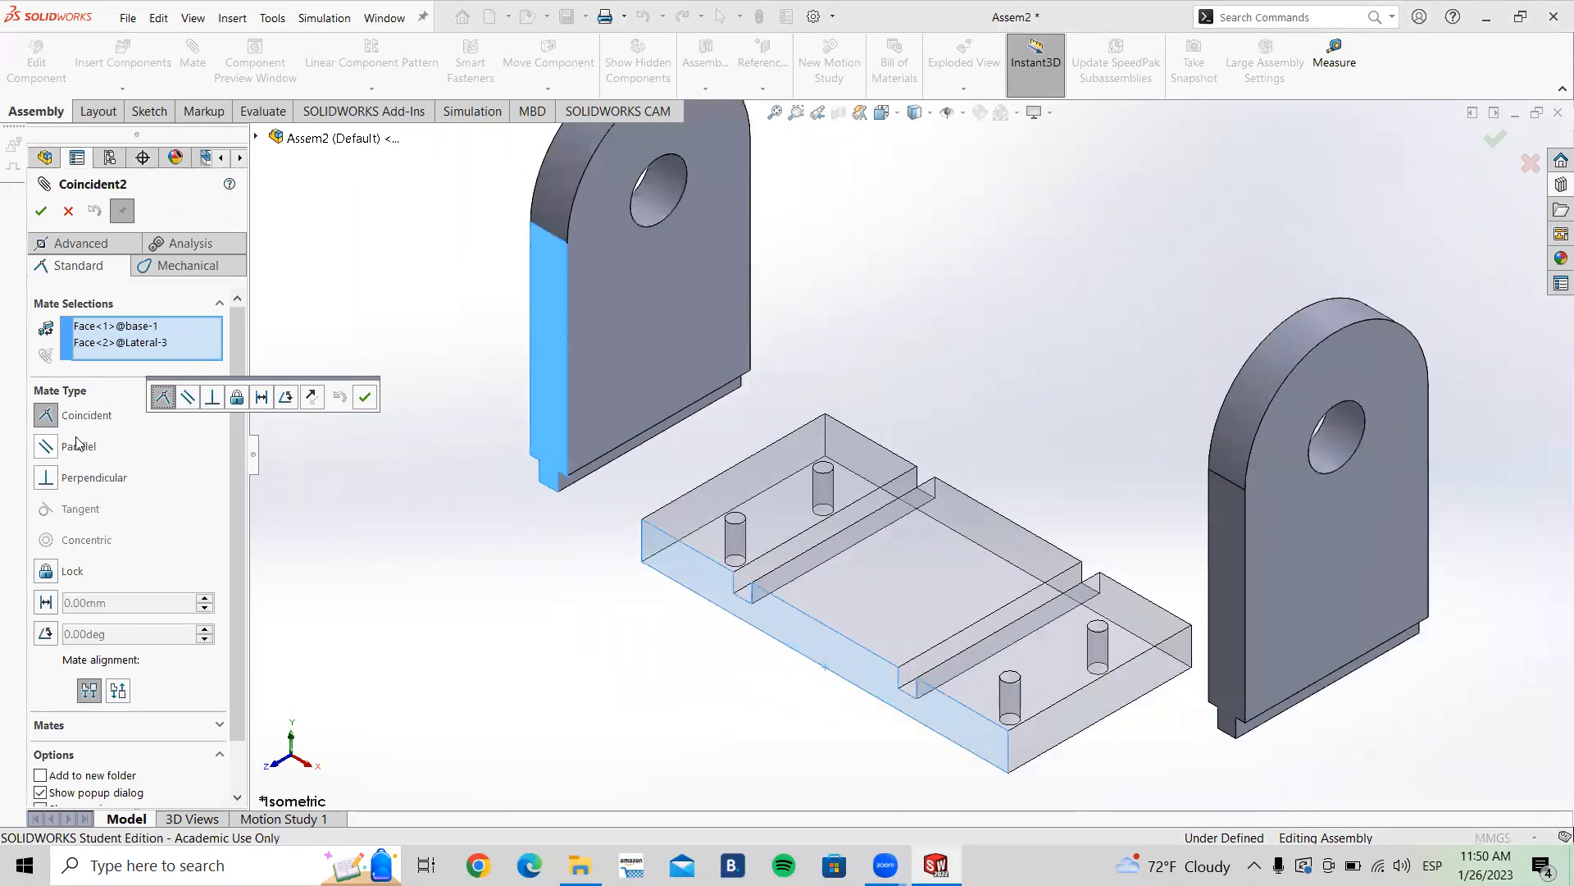
{"action": "scroll", "coordinate": [1082, 554], "scroll_direction": "down", "scroll_amount": 2}
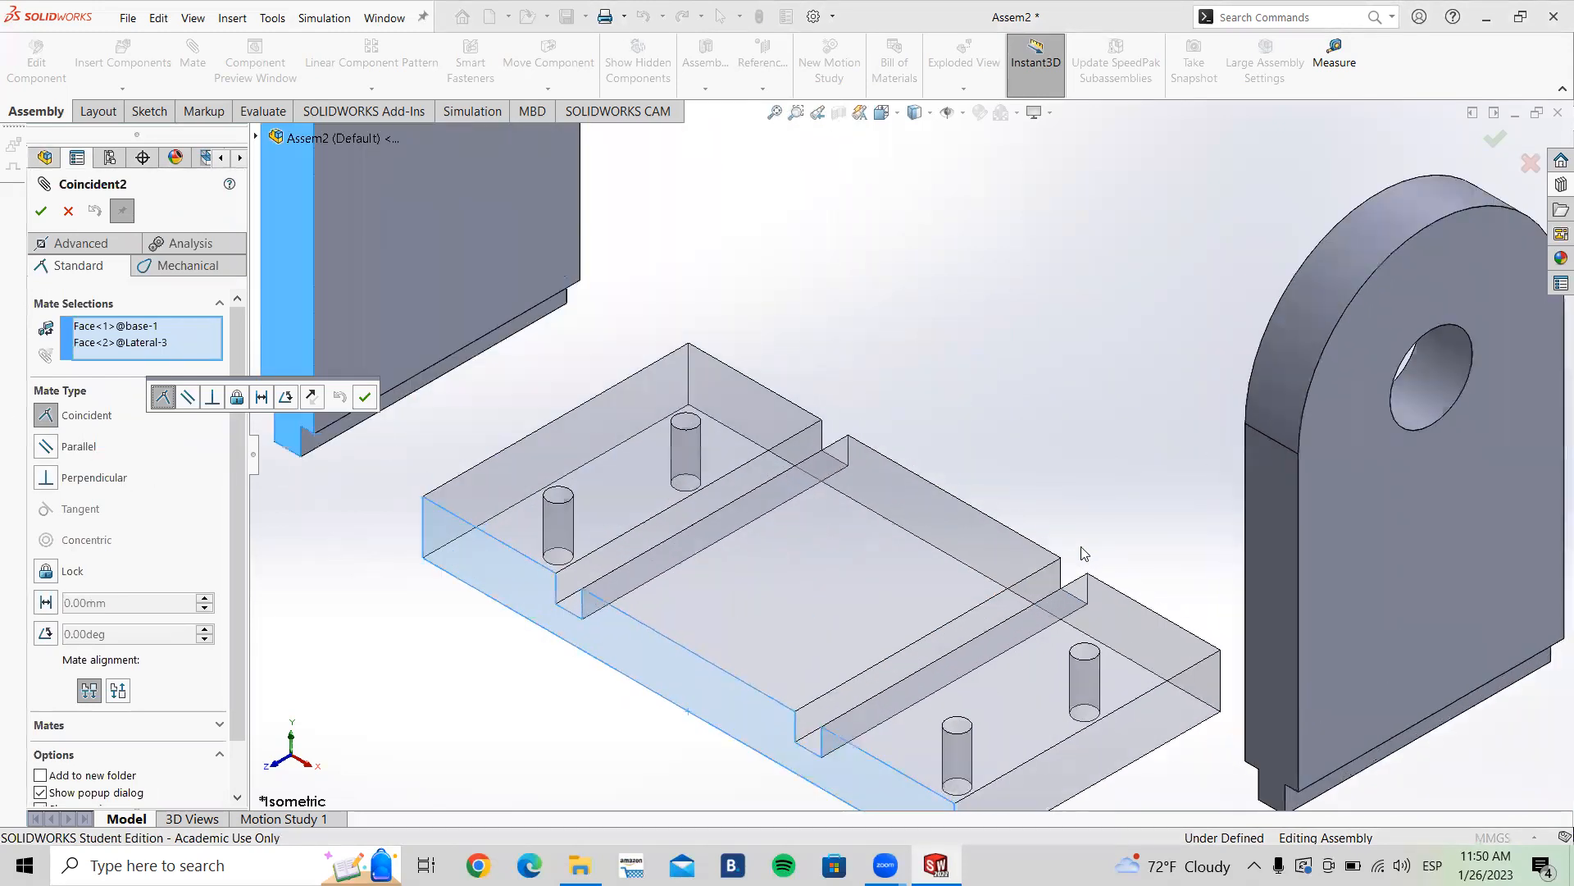
{"action": "left_click", "coordinate": [46, 604]}
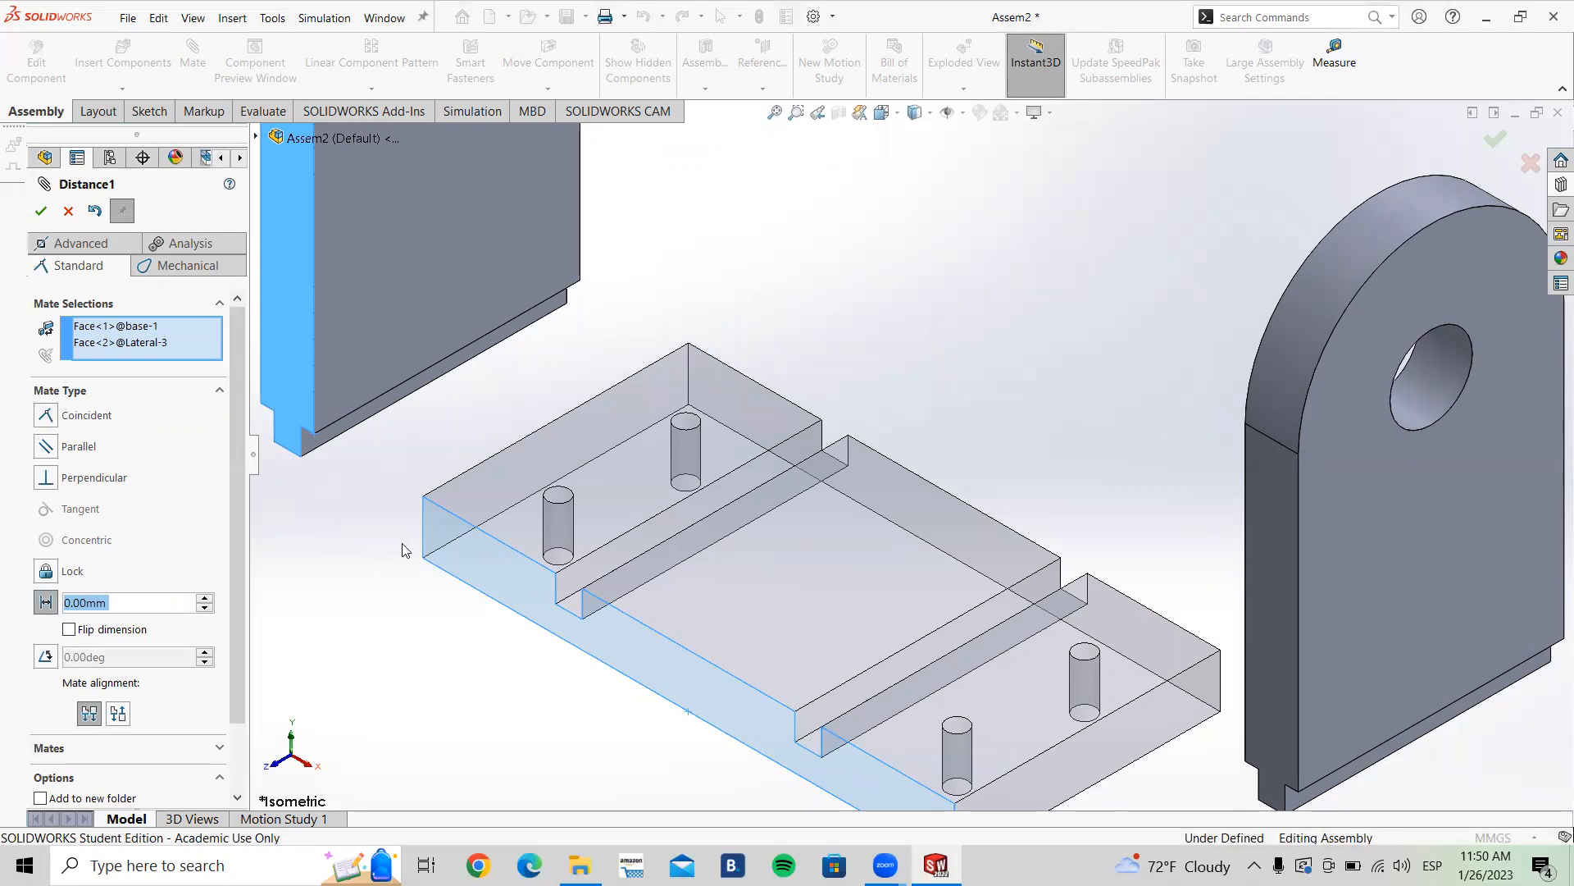
{"action": "type", "text": "20"}
{"action": "key", "text": "Return"}
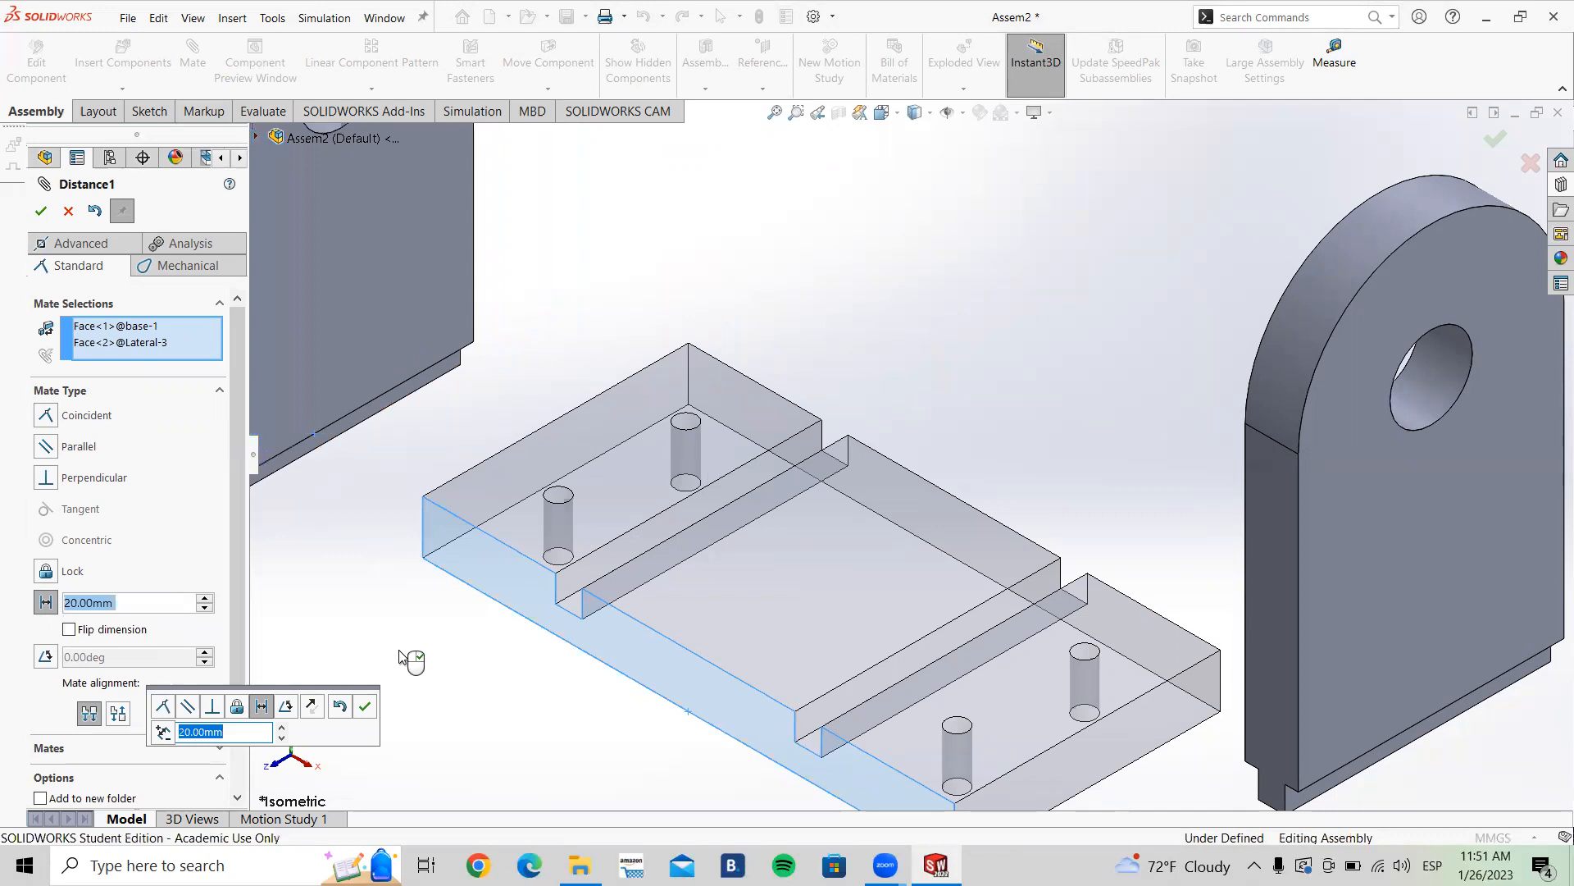
{"action": "scroll", "coordinate": [433, 617], "scroll_direction": "up", "scroll_amount": 3}
{"action": "scroll", "coordinate": [643, 479], "scroll_direction": "down", "scroll_amount": 3}
{"action": "middle_click_drag", "start_coordinate": [622, 499], "coordinate": [604, 615]}
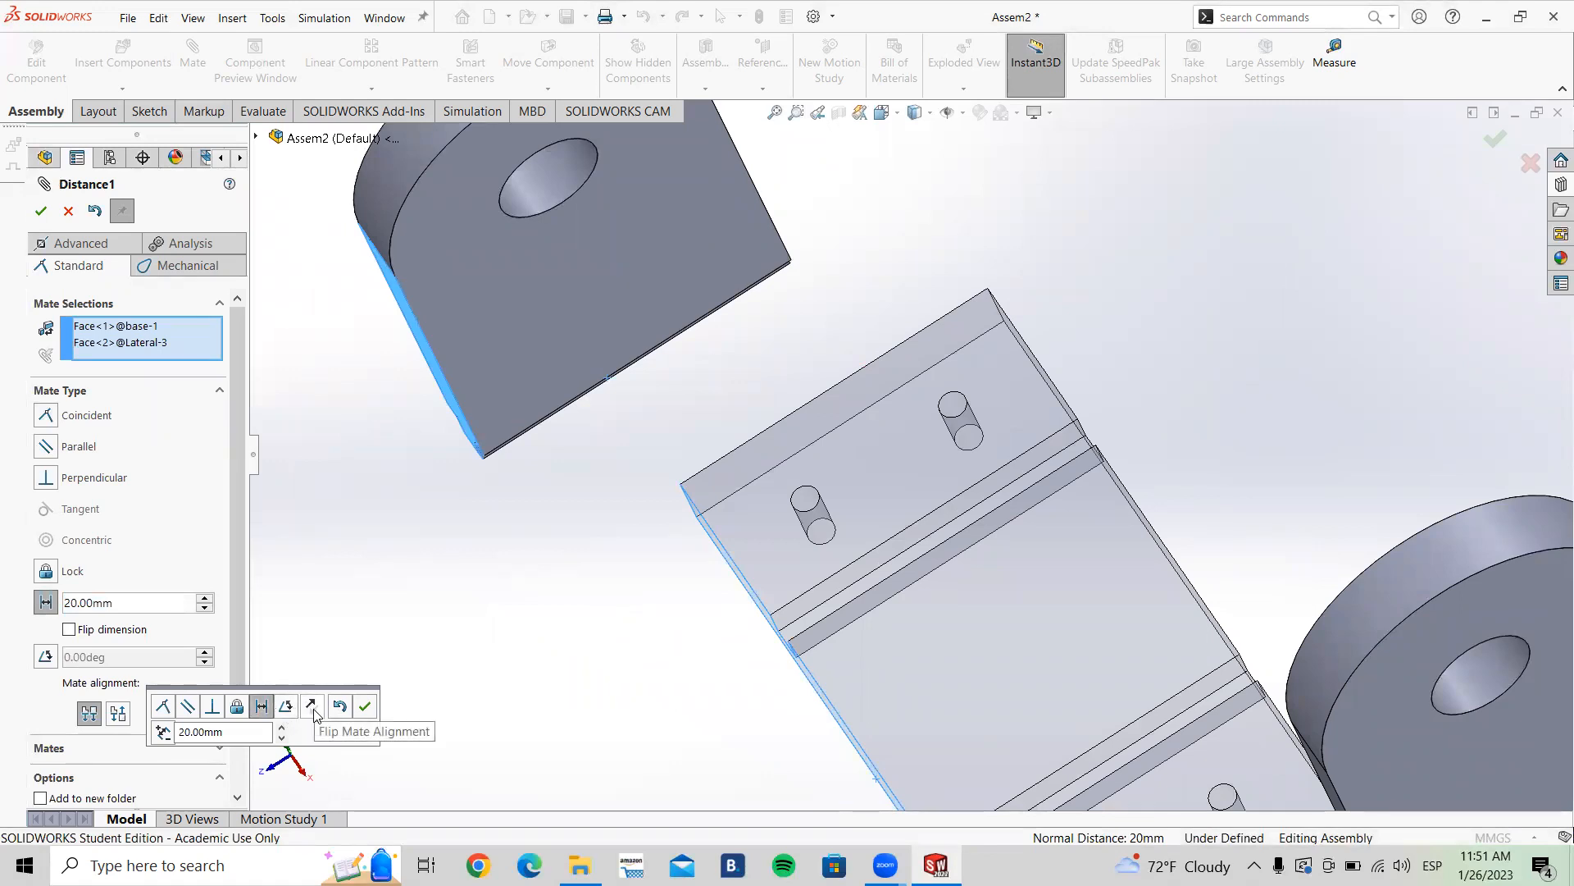
{"action": "left_click", "coordinate": [69, 630]}
{"action": "key", "text": "f"}
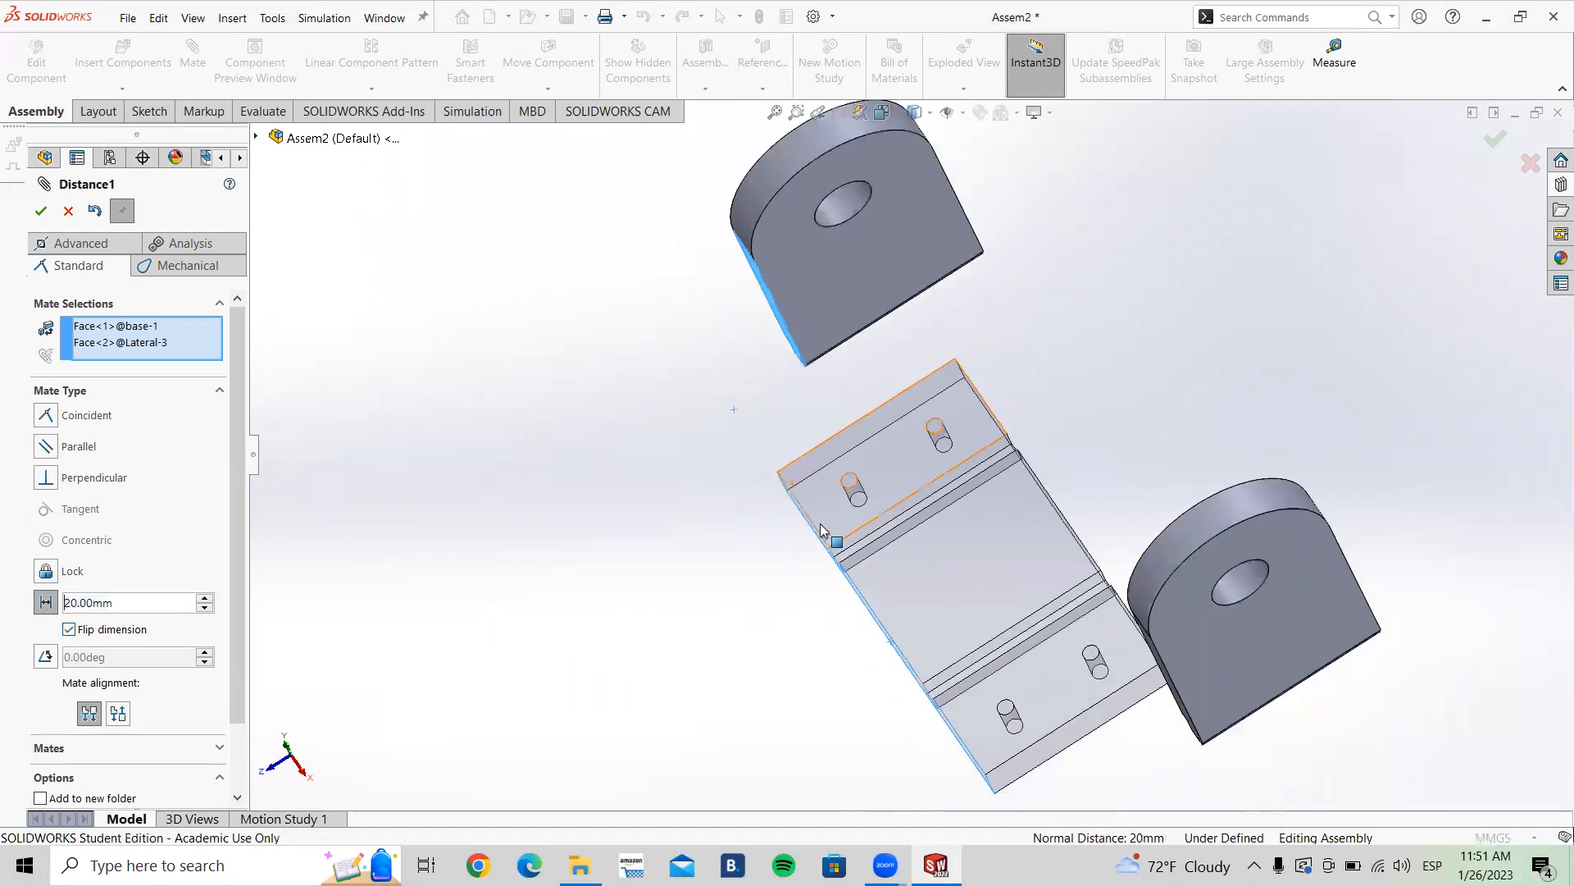
Step: Change the same mate to an angle mate of 90°
{"action": "middle_click_drag", "start_coordinate": [801, 501], "coordinate": [834, 439]}
{"action": "scroll", "coordinate": [836, 440], "scroll_direction": "down", "scroll_amount": 2}
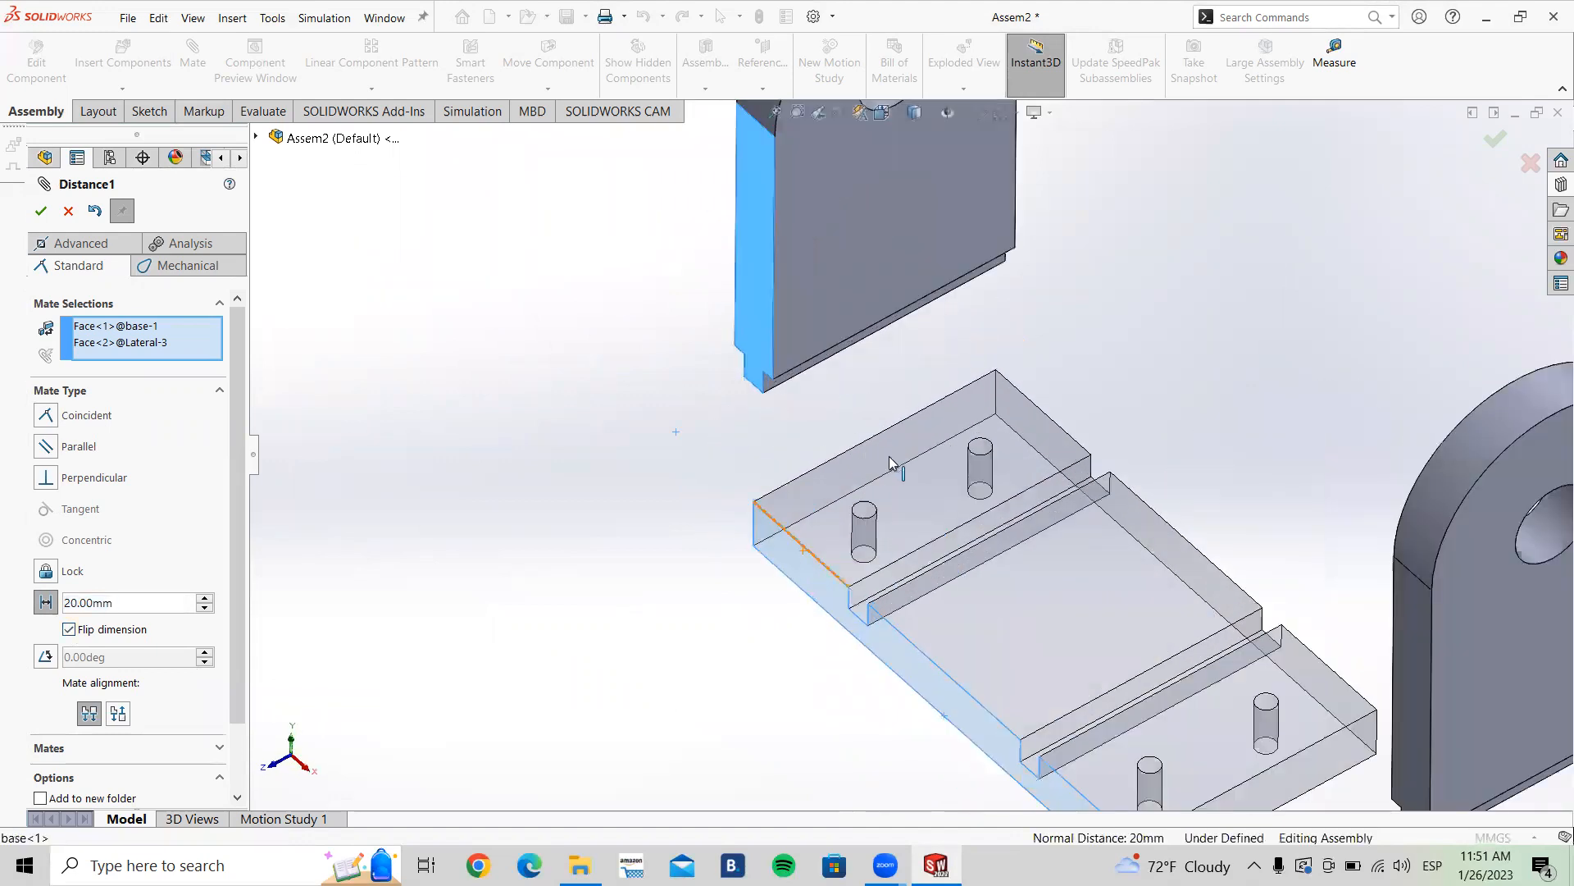
{"action": "scroll", "coordinate": [891, 458], "scroll_direction": "up", "scroll_amount": 3}
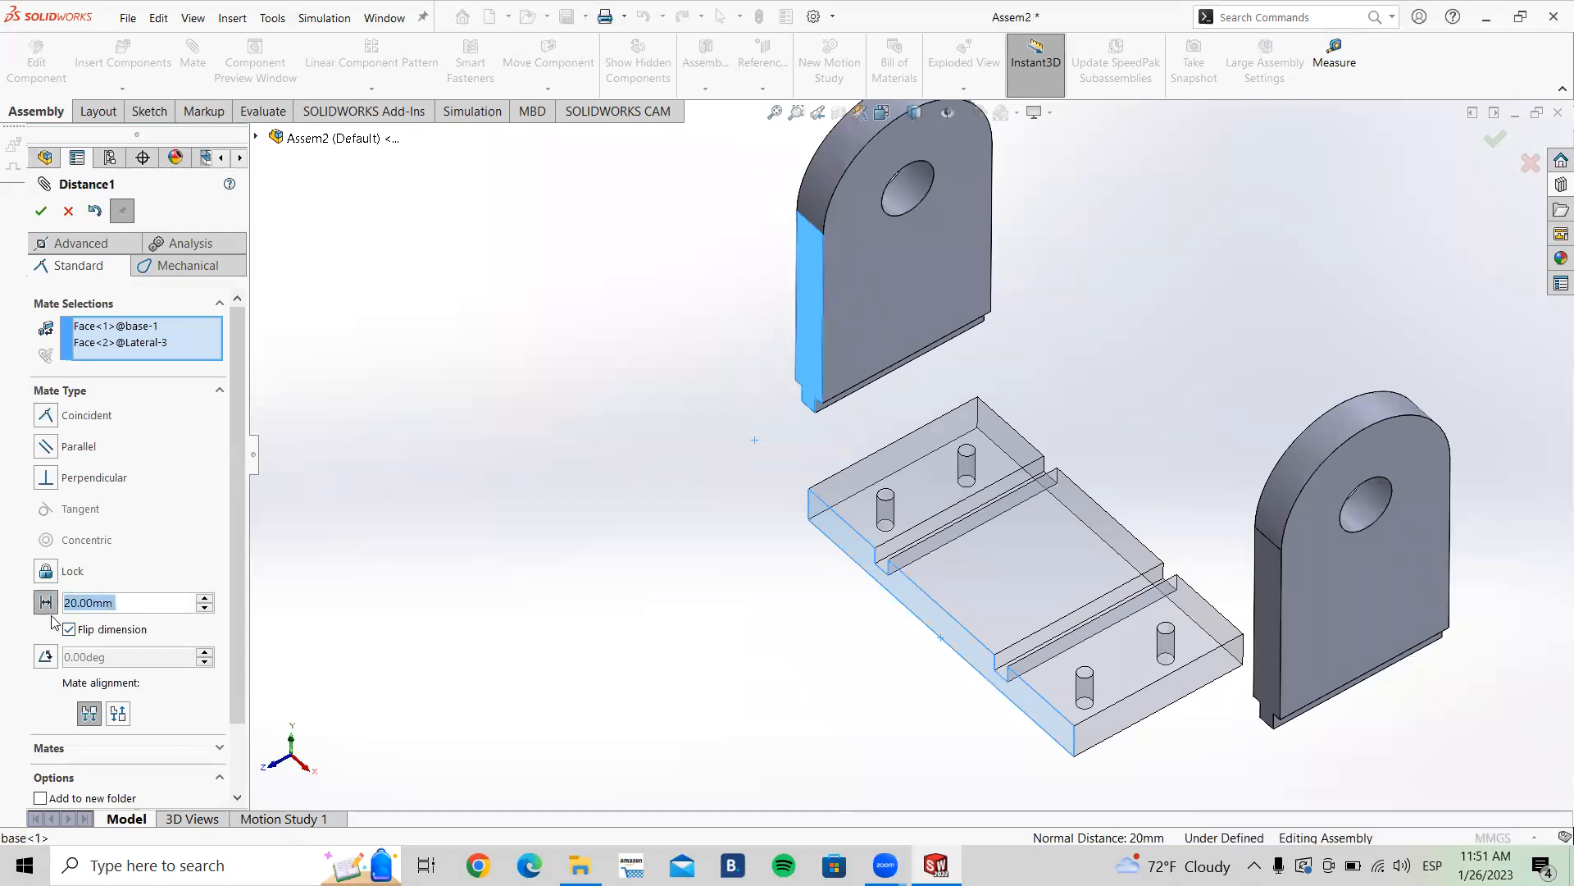
{"action": "left_click", "coordinate": [47, 415]}
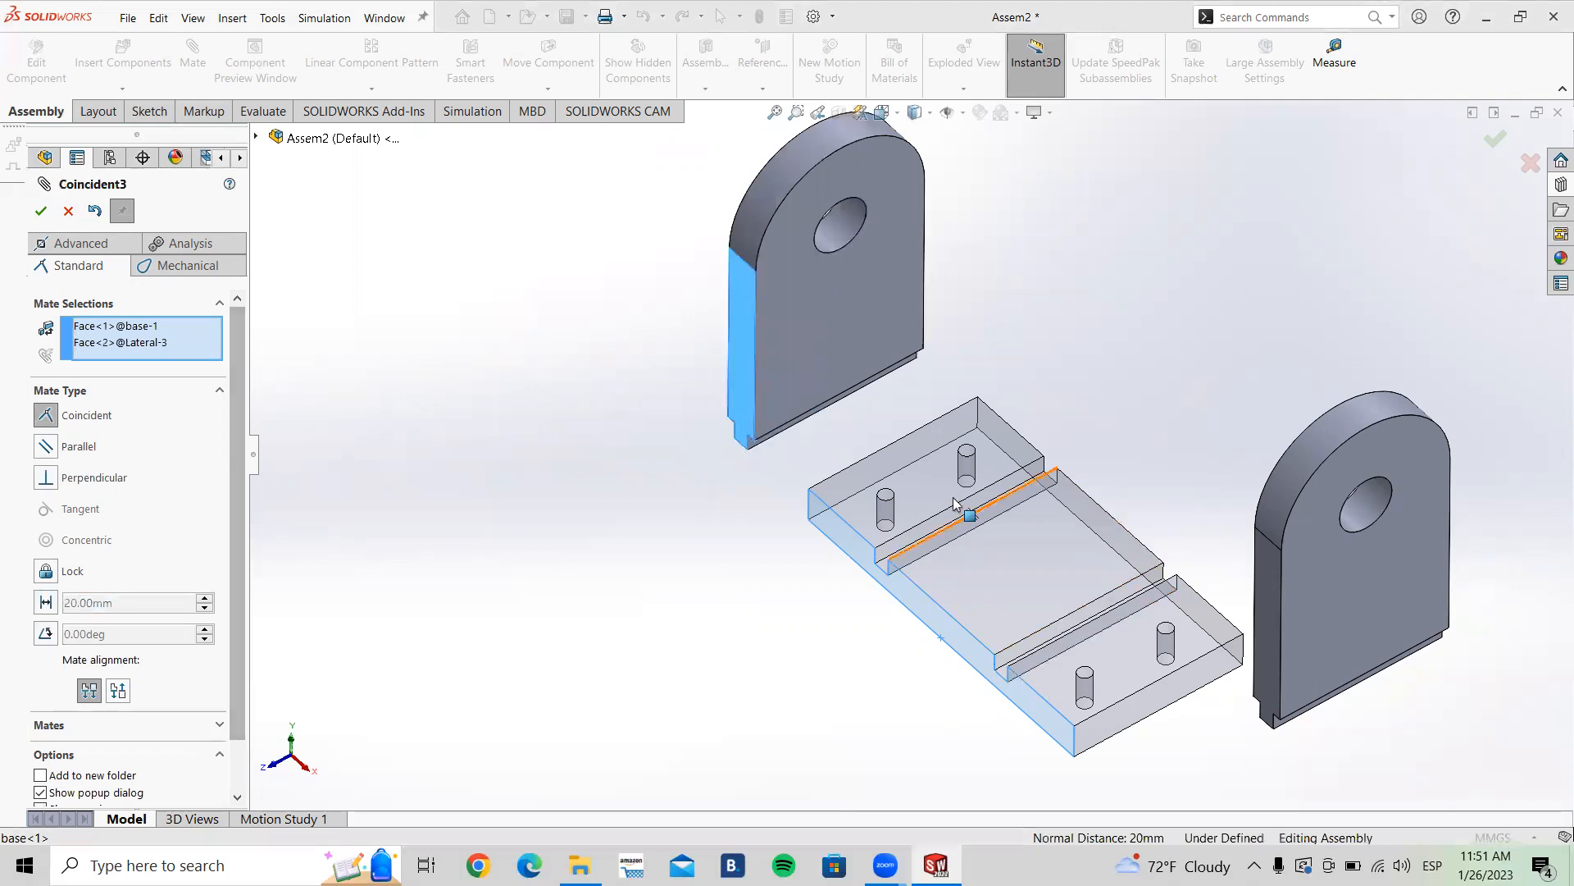
{"action": "scroll", "coordinate": [954, 503], "scroll_direction": "down", "scroll_amount": 2}
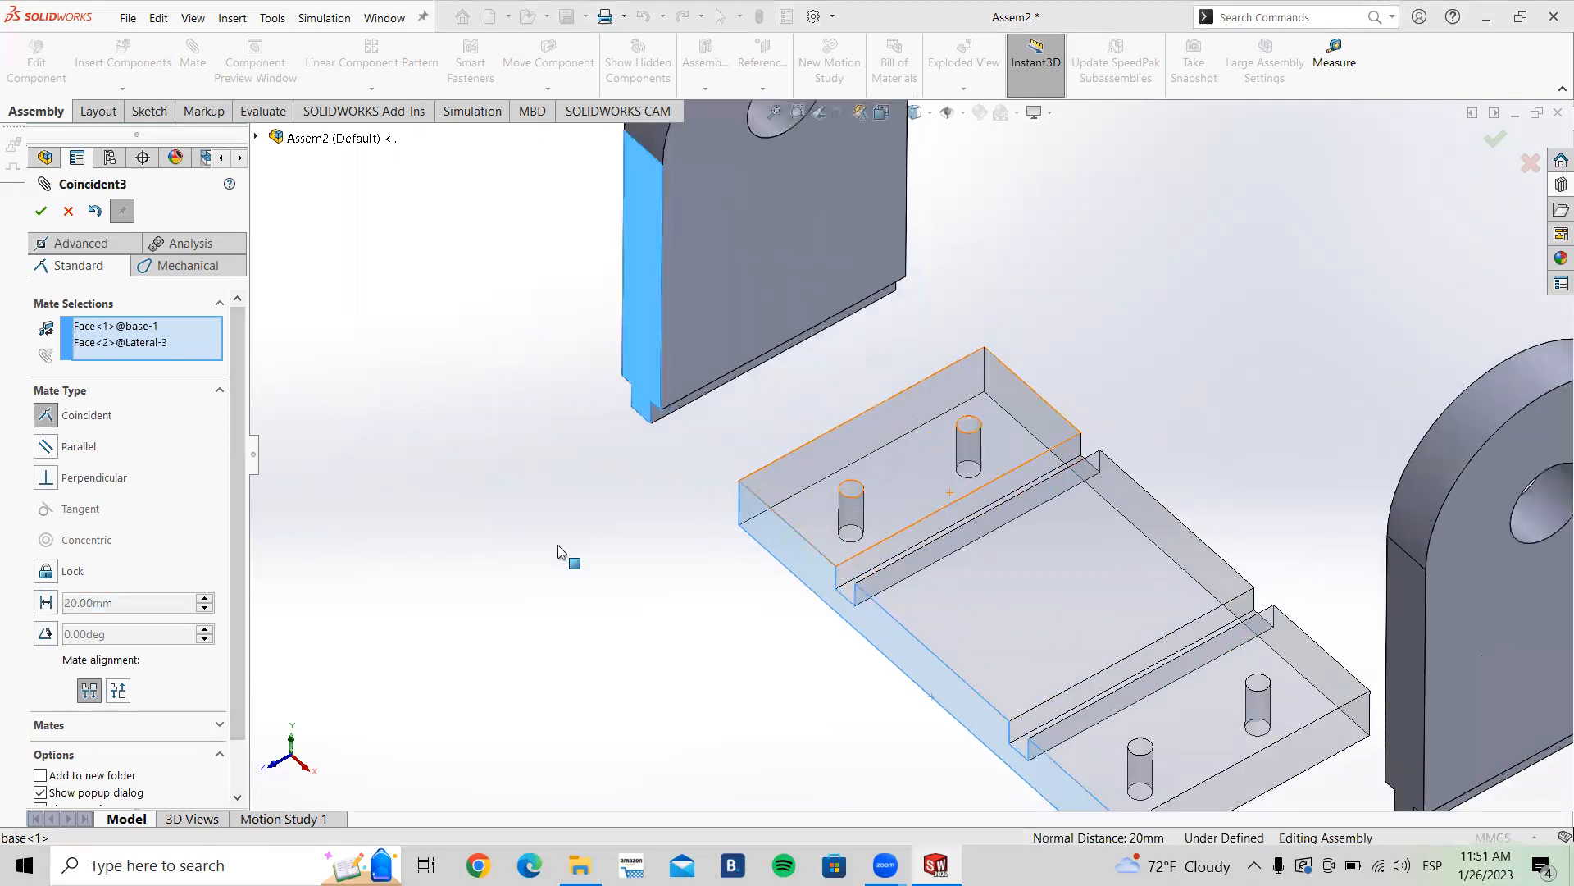
{"action": "left_click", "coordinate": [46, 634]}
{"action": "type", "text": "90"}
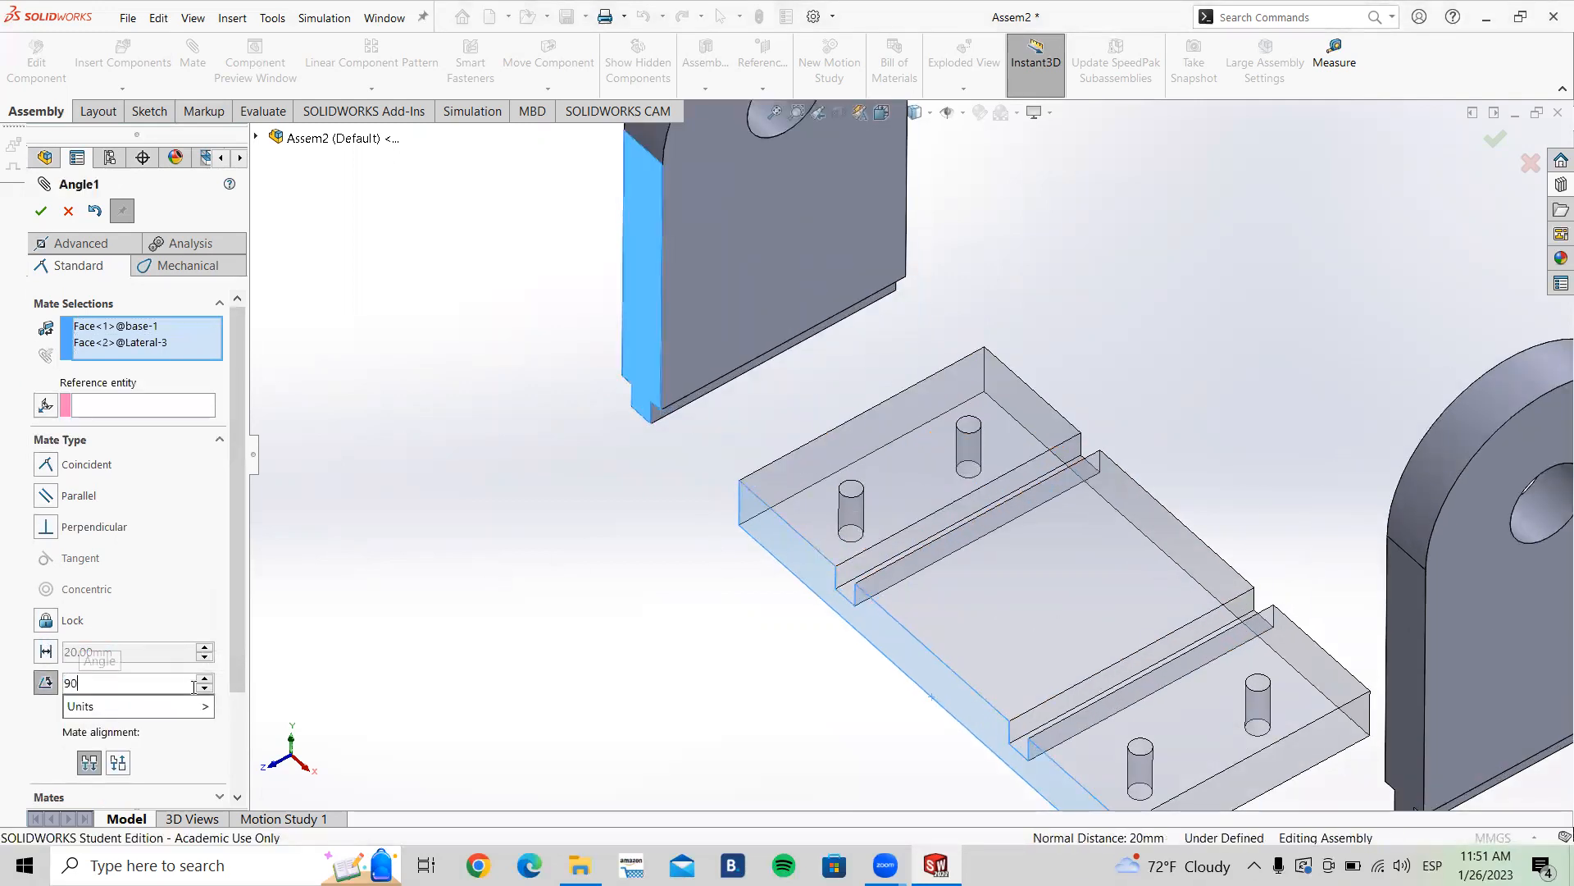
{"action": "key", "text": "Return"}
Step: Switch the mate back to coincident and accept the edit
{"action": "scroll", "coordinate": [772, 609], "scroll_direction": "up", "scroll_amount": 2}
{"action": "middle_click_drag", "start_coordinate": [879, 460], "coordinate": [853, 570]}
{"action": "scroll", "coordinate": [835, 448], "scroll_direction": "down", "scroll_amount": 4}
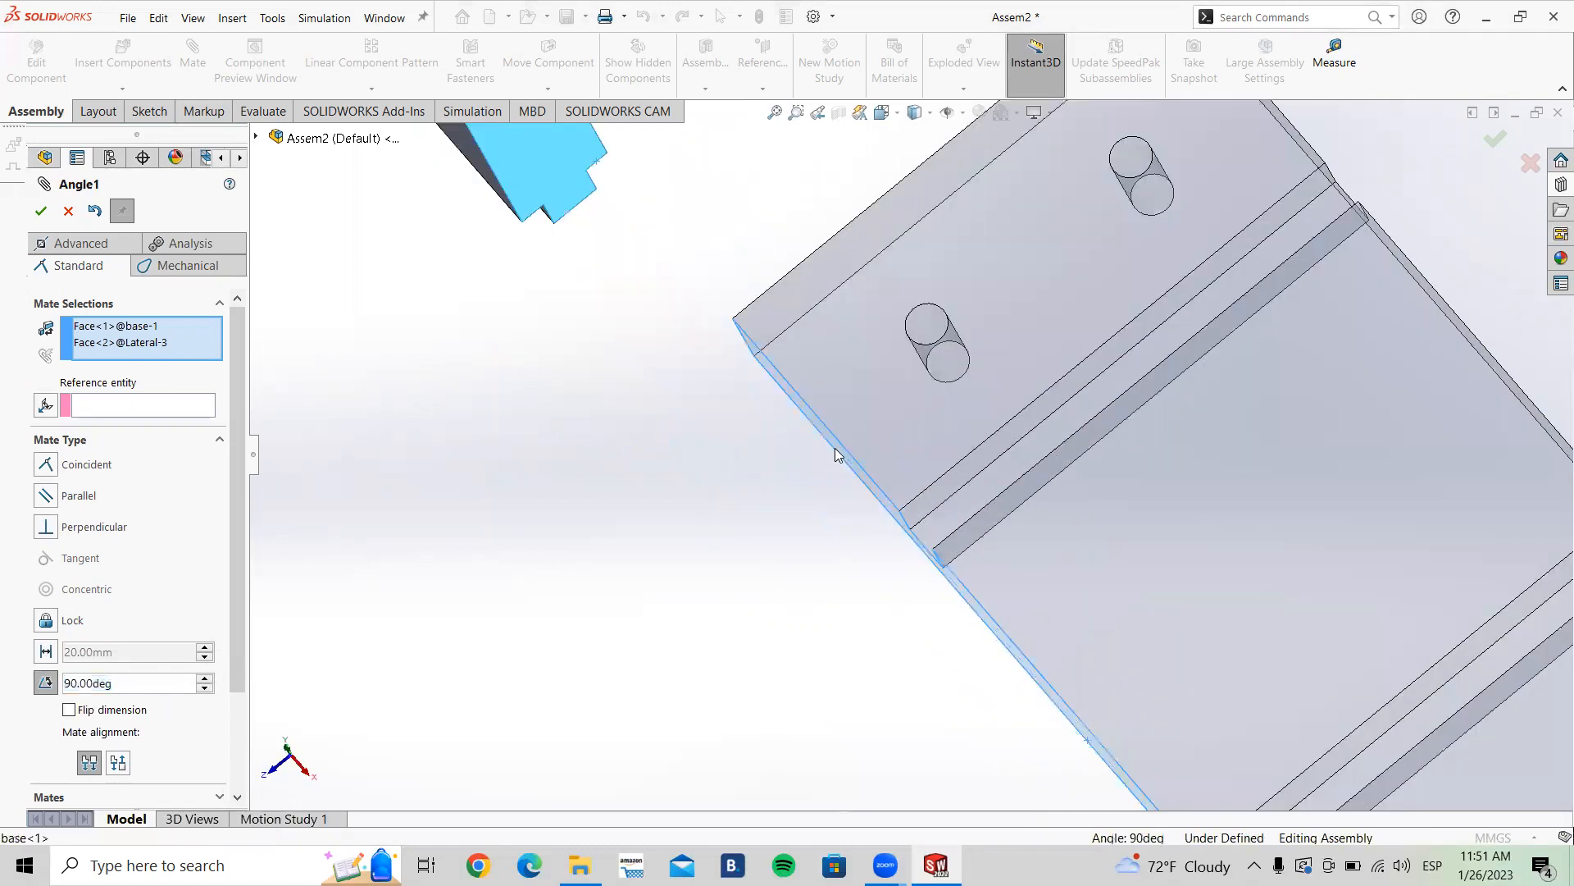
{"action": "key", "text": "z"}
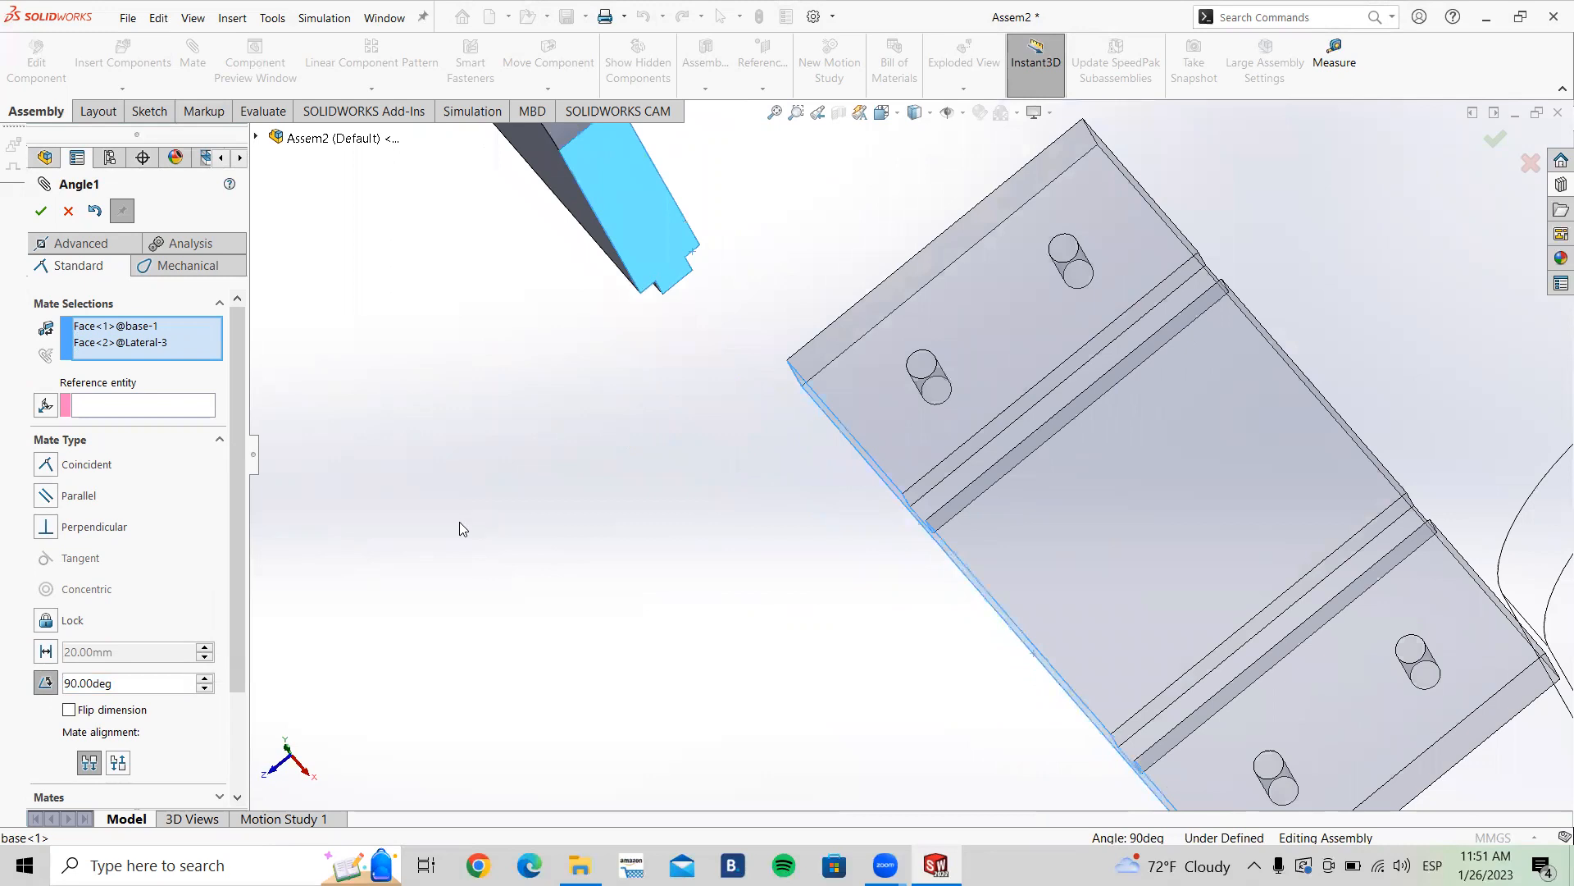
{"action": "left_click", "coordinate": [46, 465]}
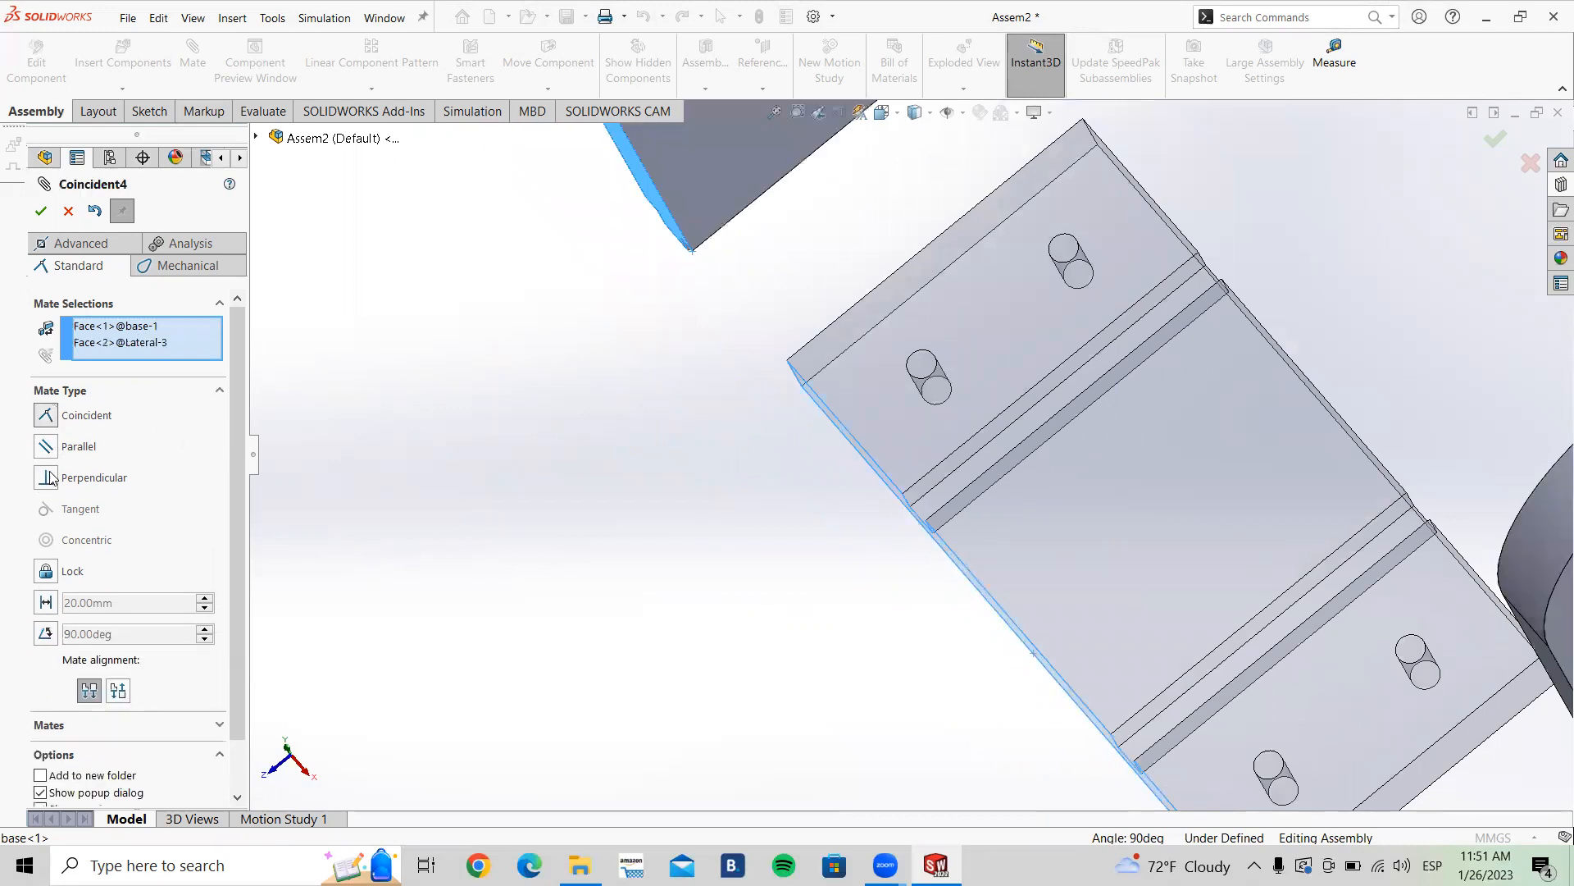
{"action": "scroll", "coordinate": [628, 503], "scroll_direction": "up", "scroll_amount": 3}
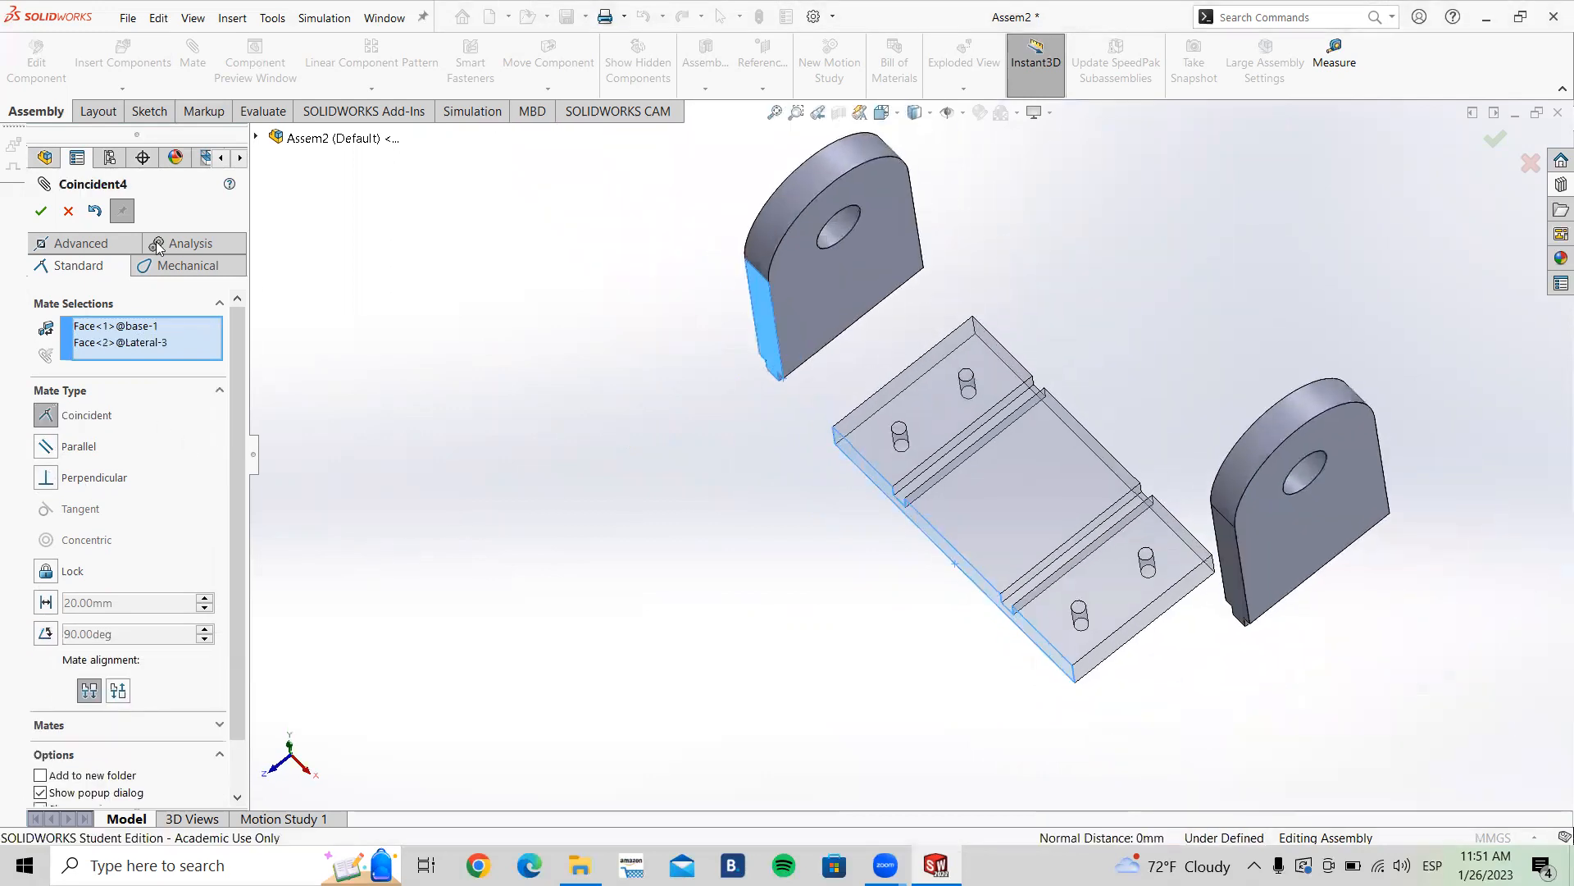
{"action": "left_click", "coordinate": [41, 212]}
Step: Add a coincident mate between the Lateral's tongue side face and the base slot's side face, then close the Mate command
{"action": "scroll", "coordinate": [871, 471], "scroll_direction": "down", "scroll_amount": 3}
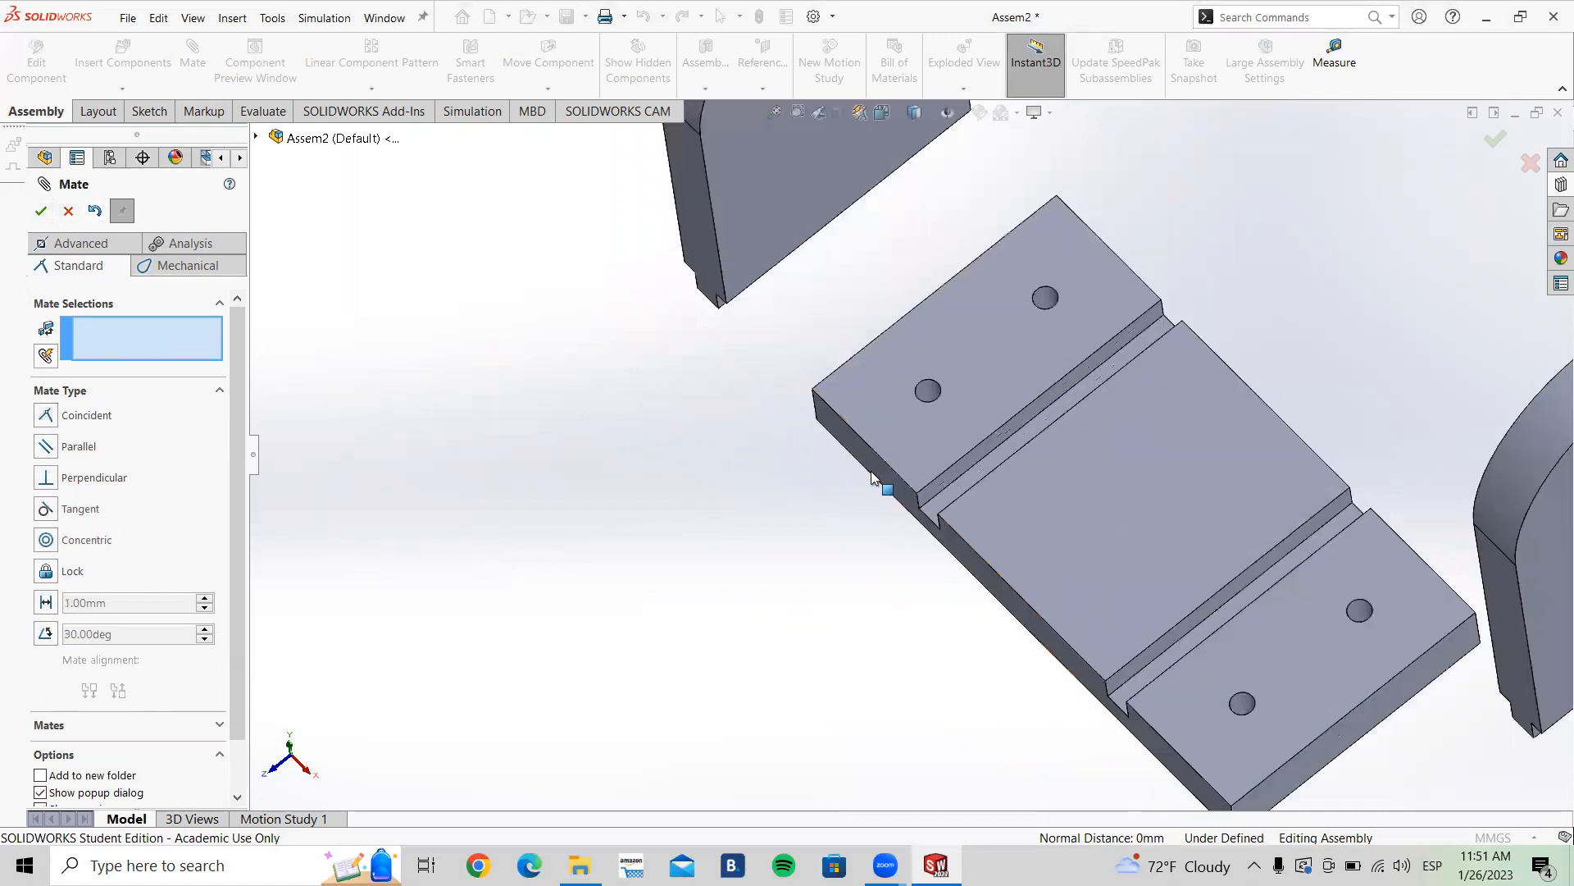
{"action": "scroll", "coordinate": [835, 525], "scroll_direction": "up", "scroll_amount": 4}
{"action": "scroll", "coordinate": [993, 392], "scroll_direction": "down", "scroll_amount": 2}
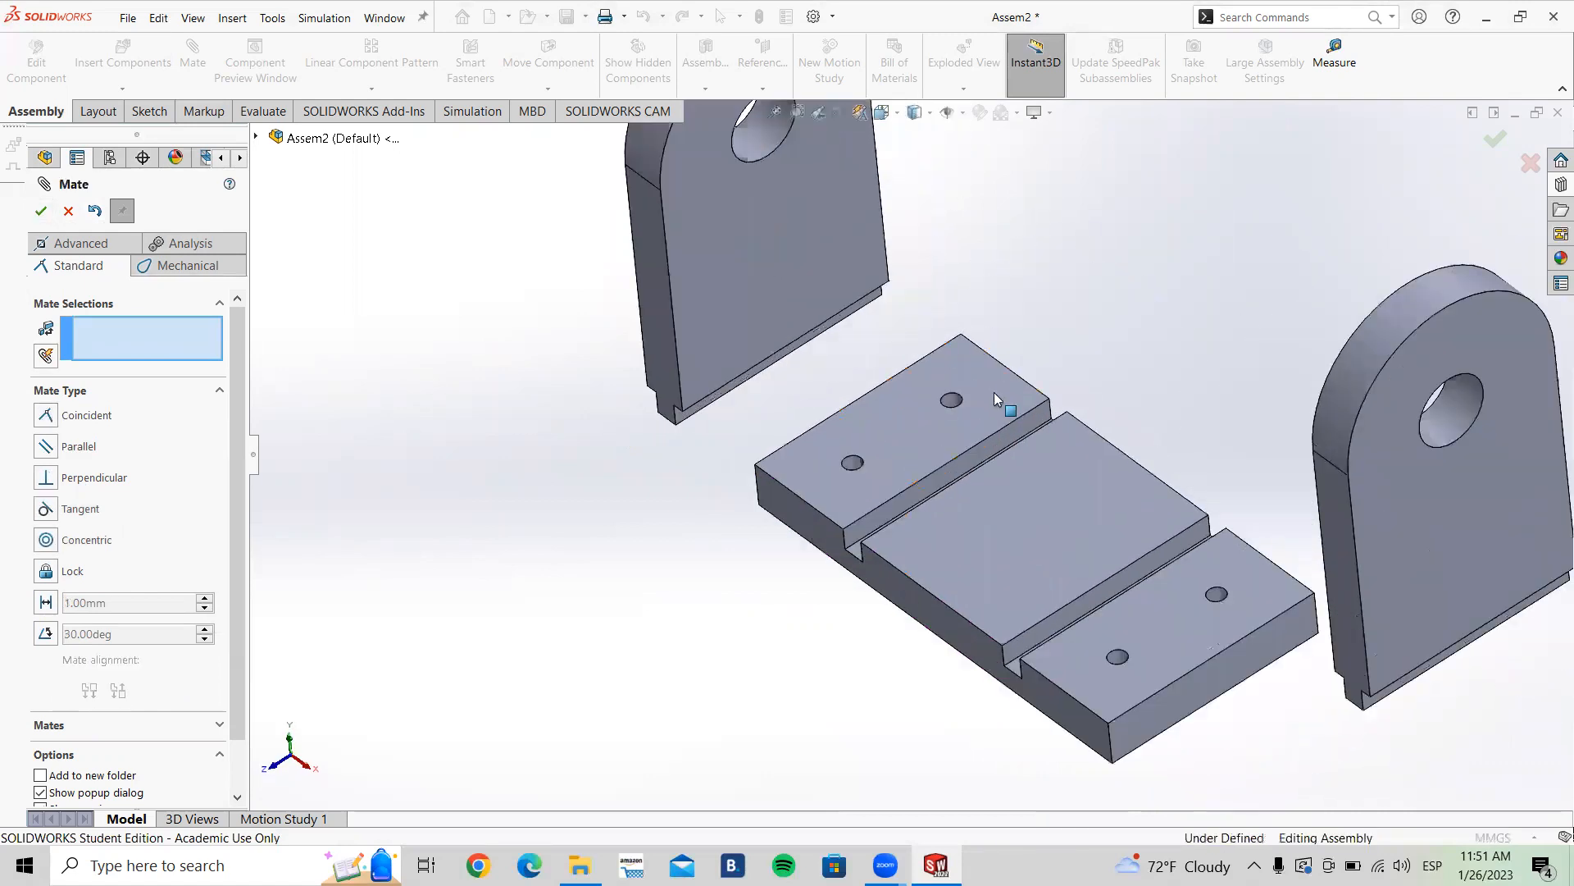
{"action": "mouse_move", "coordinate": [809, 299]}
{"action": "left_mouse_down"}
{"action": "mouse_move", "coordinate": [1062, 494]}
{"action": "mouse_move", "coordinate": [1051, 467]}
{"action": "mouse_move", "coordinate": [1079, 480]}
{"action": "mouse_move", "coordinate": [922, 320]}
{"action": "mouse_move", "coordinate": [821, 310]}
{"action": "mouse_move", "coordinate": [844, 312]}
{"action": "mouse_move", "coordinate": [908, 433]}
{"action": "mouse_move", "coordinate": [827, 330]}
{"action": "mouse_move", "coordinate": [1026, 447]}
{"action": "mouse_move", "coordinate": [1153, 484]}
{"action": "mouse_move", "coordinate": [827, 323]}
{"action": "left_mouse_up"}
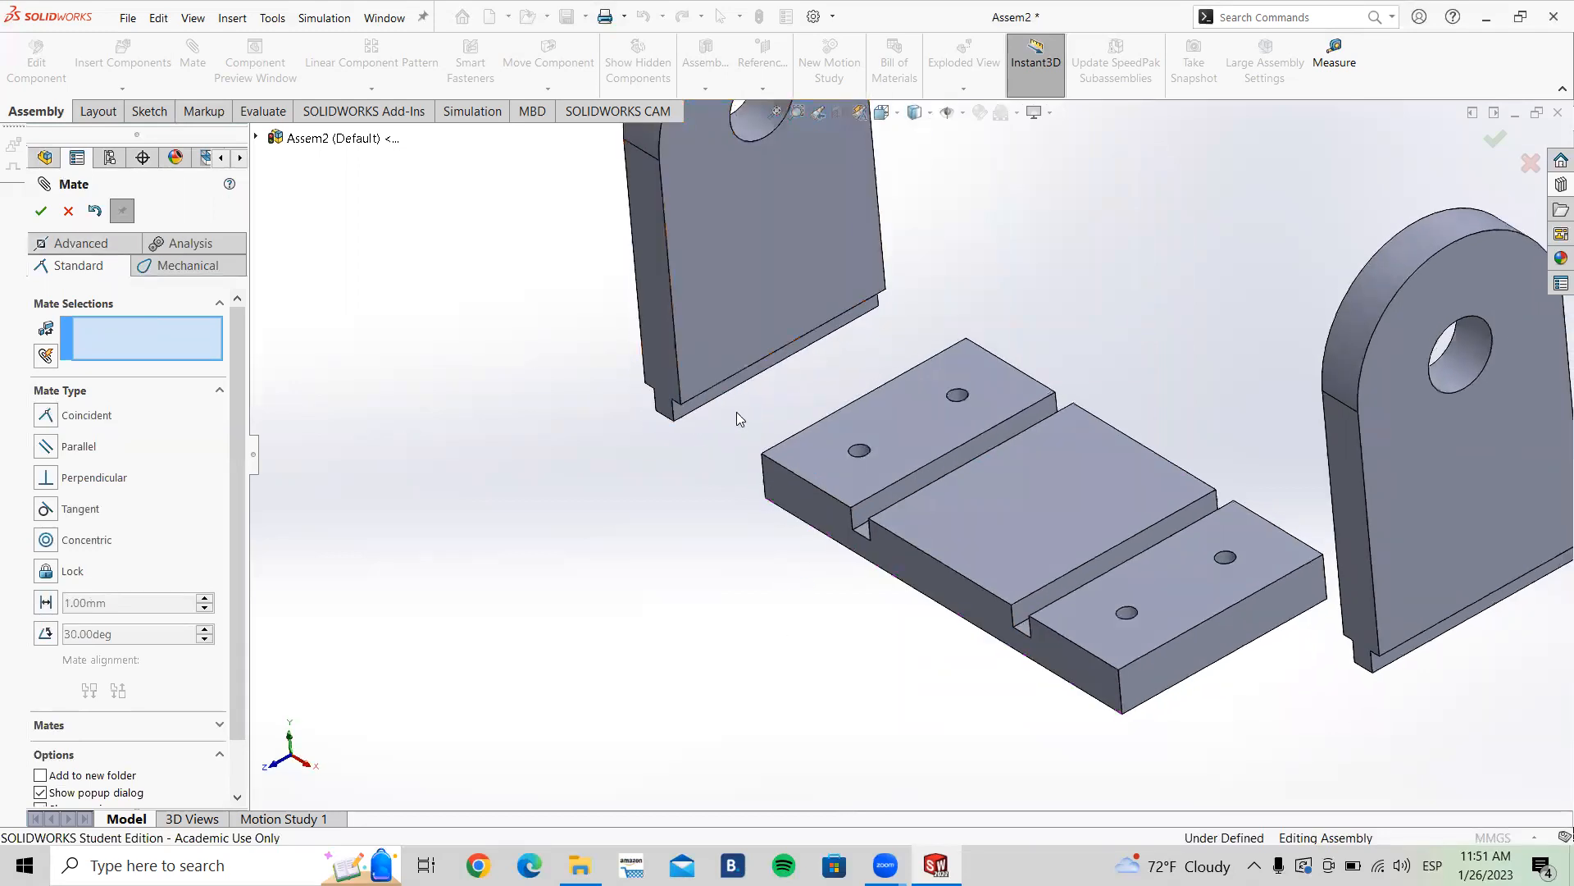
{"action": "scroll", "coordinate": [737, 412], "scroll_direction": "down", "scroll_amount": 4}
{"action": "left_click", "coordinate": [687, 411]}
{"action": "scroll", "coordinate": [693, 418], "scroll_direction": "up", "scroll_amount": 3}
{"action": "middle_click_drag", "start_coordinate": [966, 488], "coordinate": [1042, 574]}
{"action": "left_click", "coordinate": [1042, 574]}
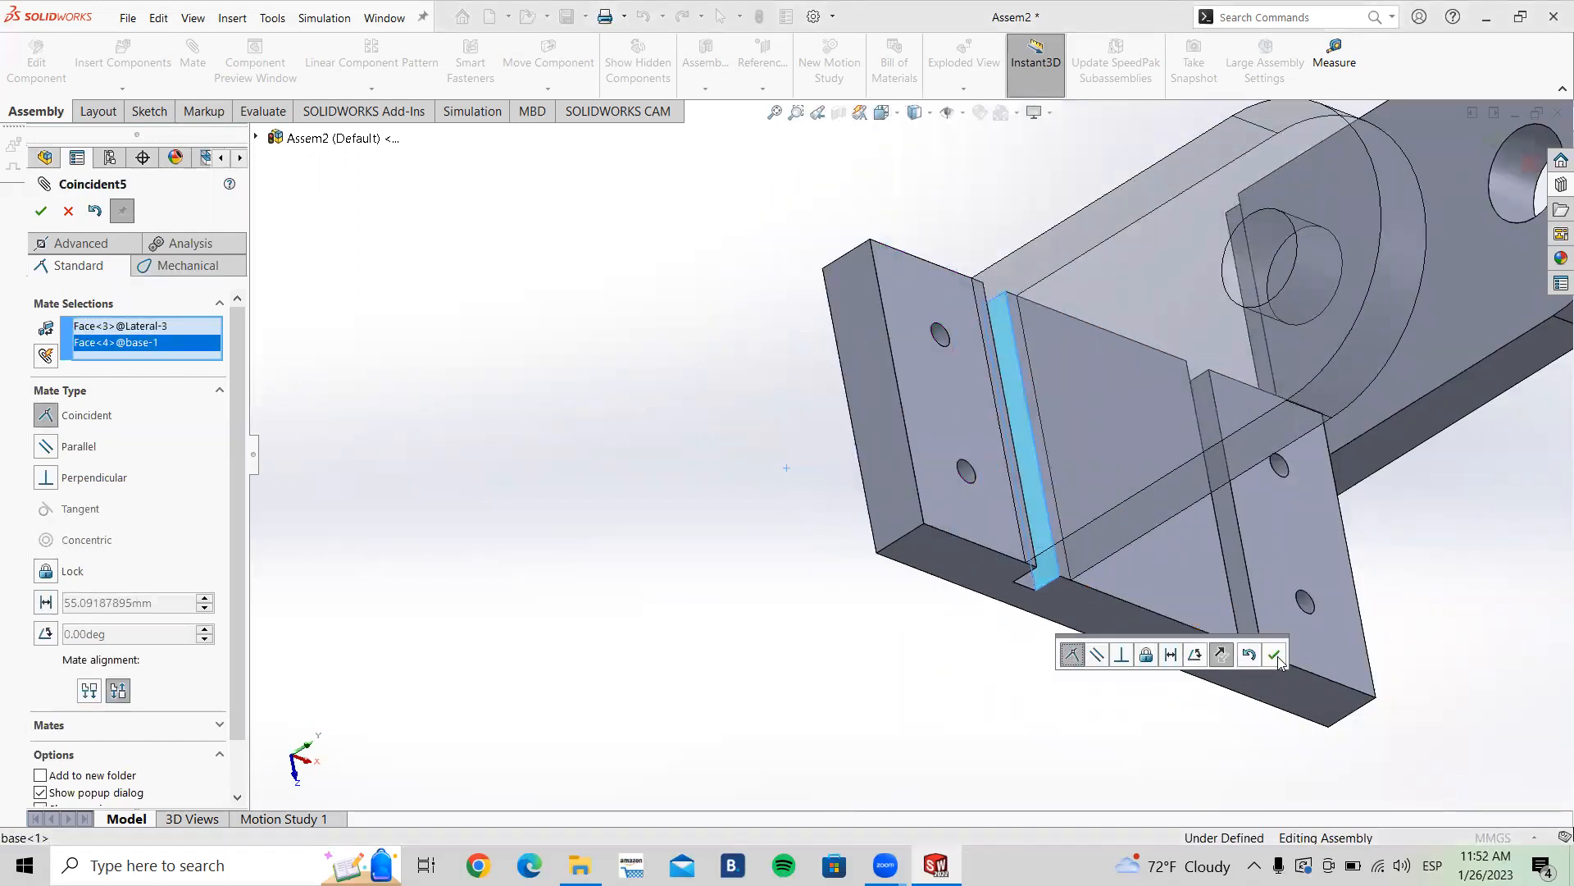
{"action": "left_click", "coordinate": [1276, 656]}
{"action": "middle_click_drag", "start_coordinate": [1044, 654], "coordinate": [886, 435]}
{"action": "scroll", "coordinate": [1040, 506], "scroll_direction": "up", "scroll_amount": 3}
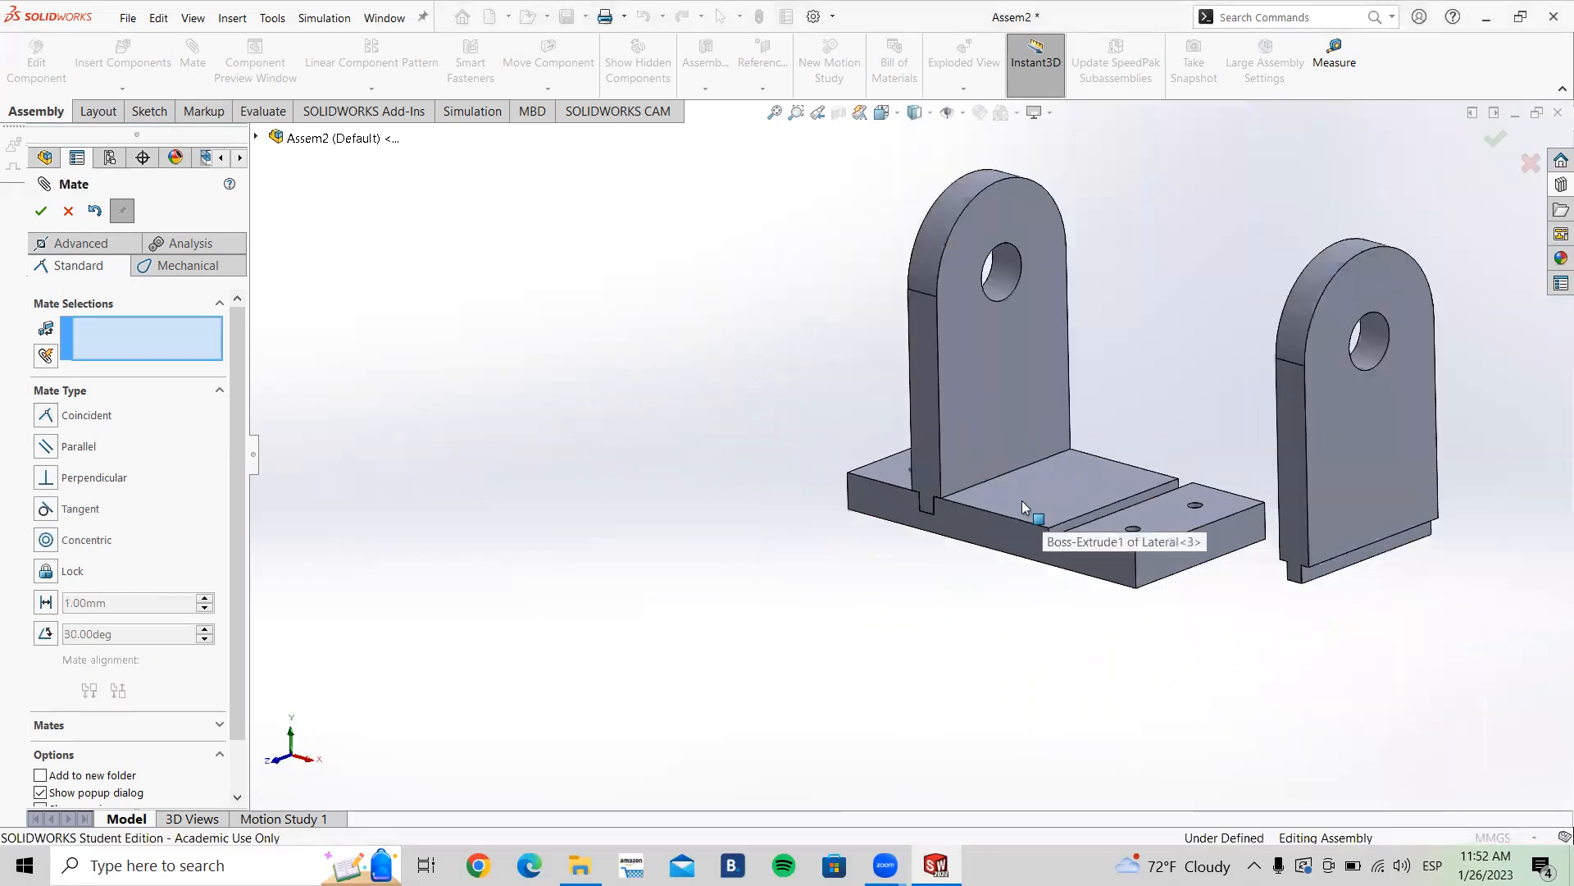
{"action": "middle_click_drag", "start_coordinate": [951, 349], "coordinate": [676, 415], "text": "ctrl"}
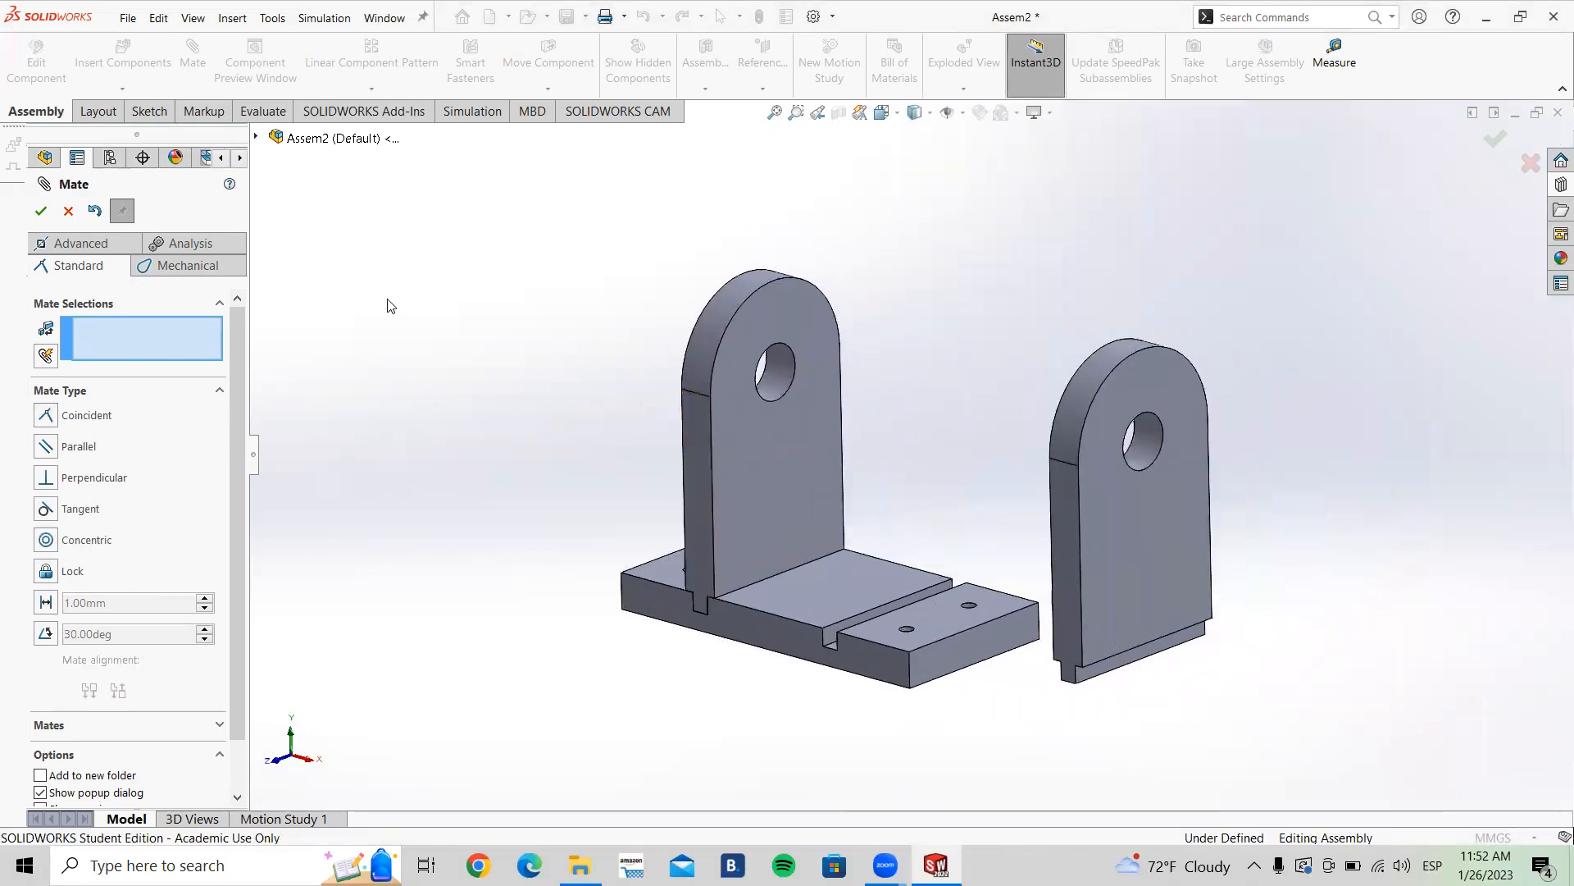
{"action": "key", "text": "Escape"}
Step: Try to drag the mated Lateral part
{"action": "left_click_drag", "start_coordinate": [771, 440], "coordinate": [726, 484]}
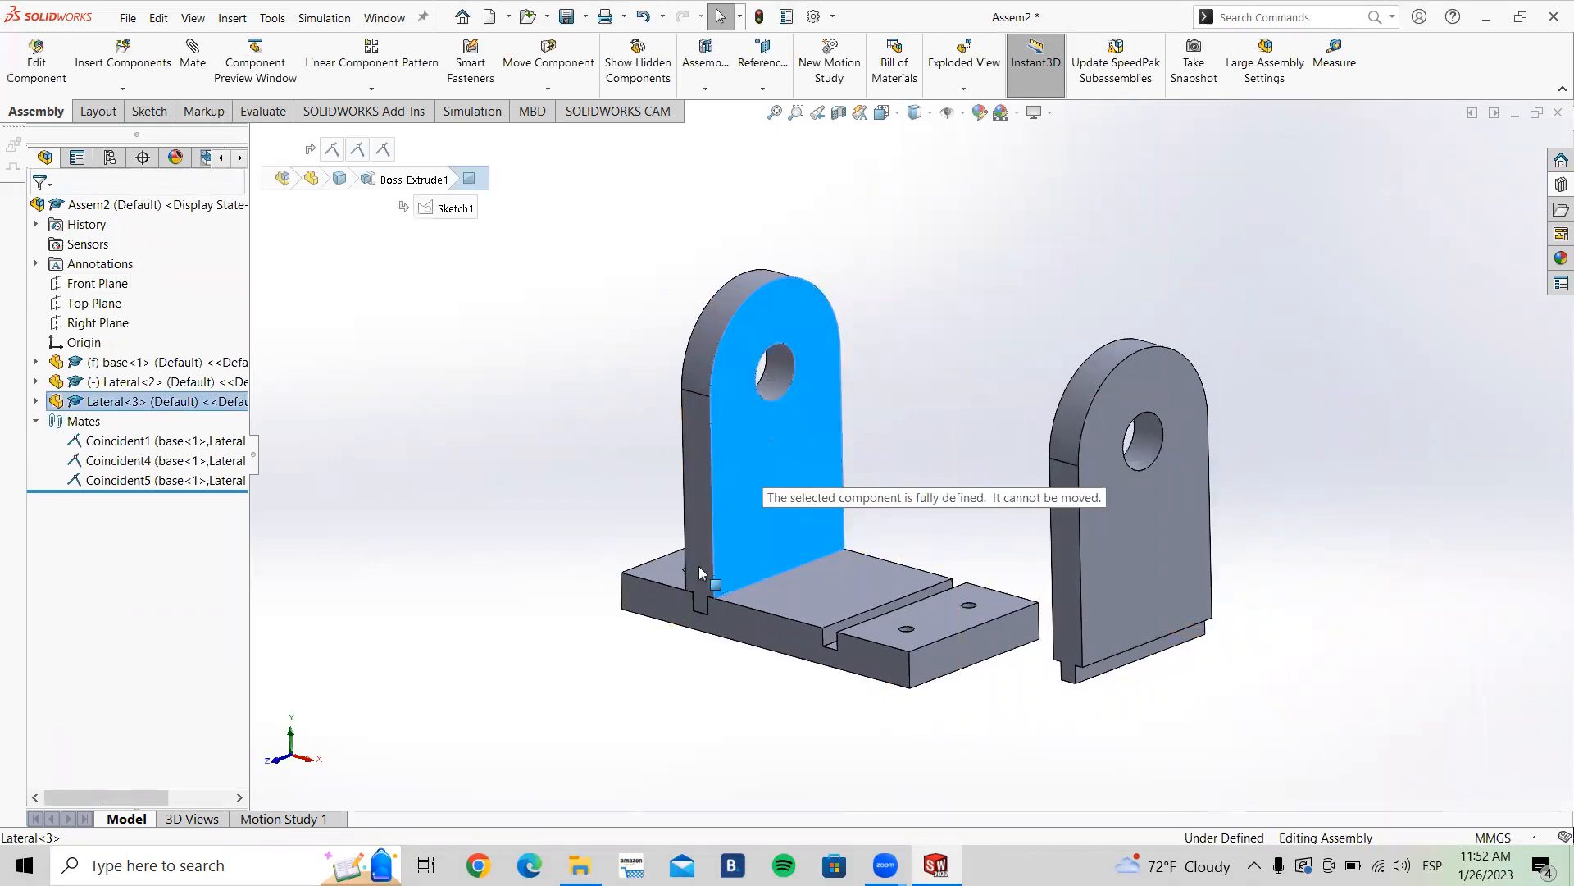
{"action": "left_click_drag", "start_coordinate": [681, 398], "coordinate": [631, 479]}
{"action": "left_click", "coordinate": [558, 369]}
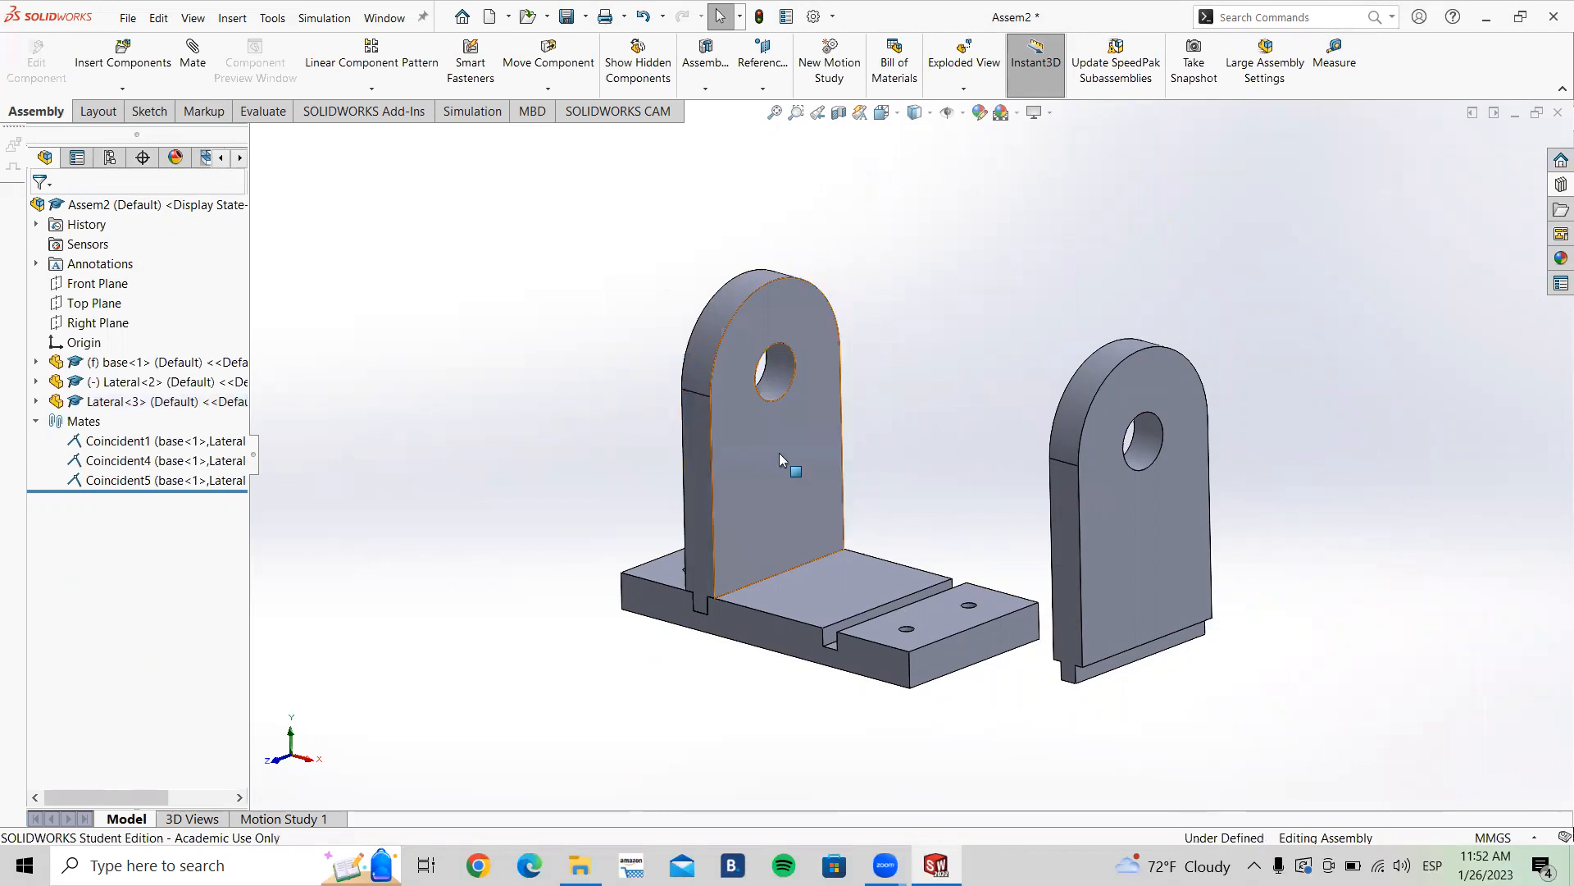
Step: Delete the unmated Lateral<2> component from the assembly
{"action": "left_click_drag", "start_coordinate": [746, 440], "coordinate": [899, 449]}
{"action": "left_click", "coordinate": [620, 679]}
{"action": "middle_click_drag", "start_coordinate": [894, 450], "coordinate": [1087, 499]}
{"action": "scroll", "coordinate": [1042, 545], "scroll_direction": "down", "scroll_amount": 3}
{"action": "left_click_drag", "start_coordinate": [1091, 502], "coordinate": [715, 356]}
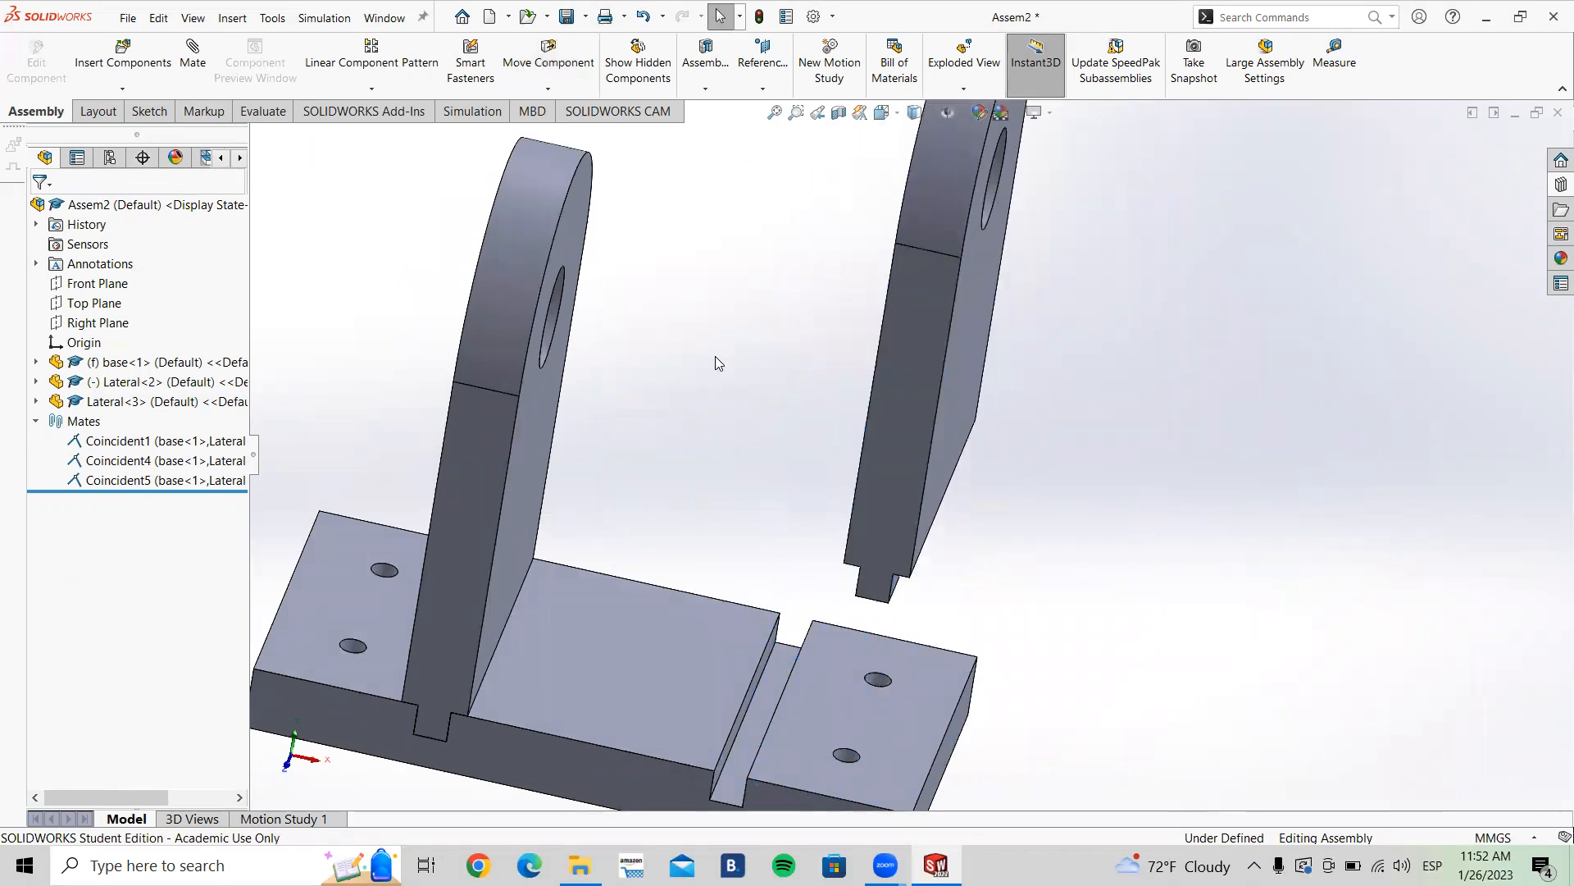
{"action": "scroll", "coordinate": [910, 427], "scroll_direction": "up", "scroll_amount": 3}
{"action": "left_click_drag", "start_coordinate": [907, 387], "coordinate": [868, 373]}
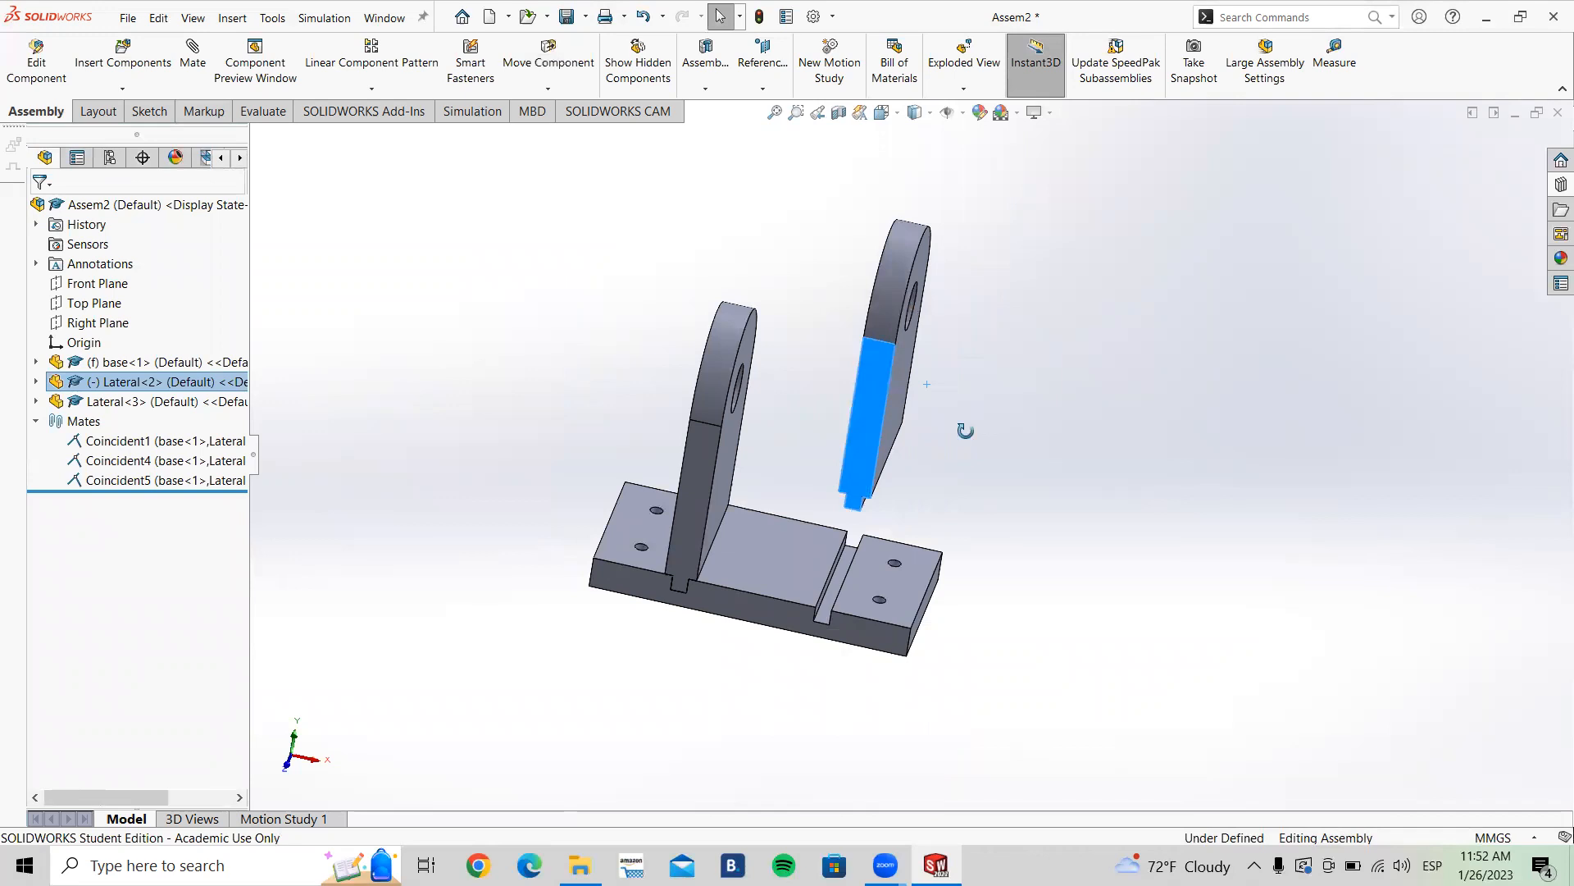
{"action": "middle_click_drag", "start_coordinate": [966, 432], "coordinate": [934, 417]}
{"action": "left_click", "coordinate": [1010, 402]}
{"action": "left_click_drag", "start_coordinate": [919, 454], "coordinate": [989, 406]}
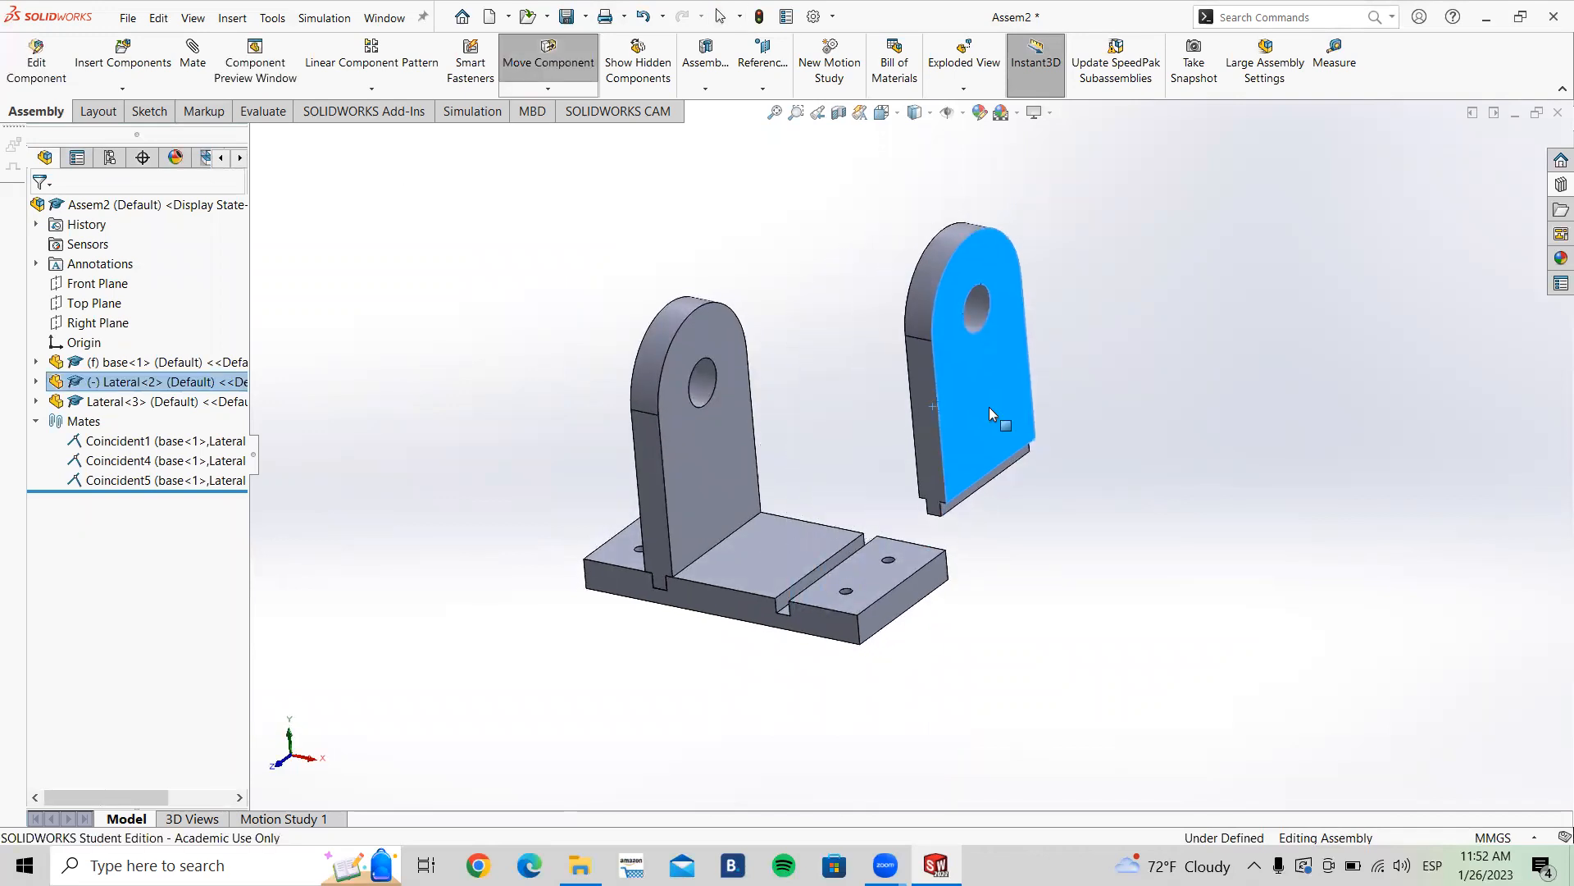
{"action": "key", "text": "Delete"}
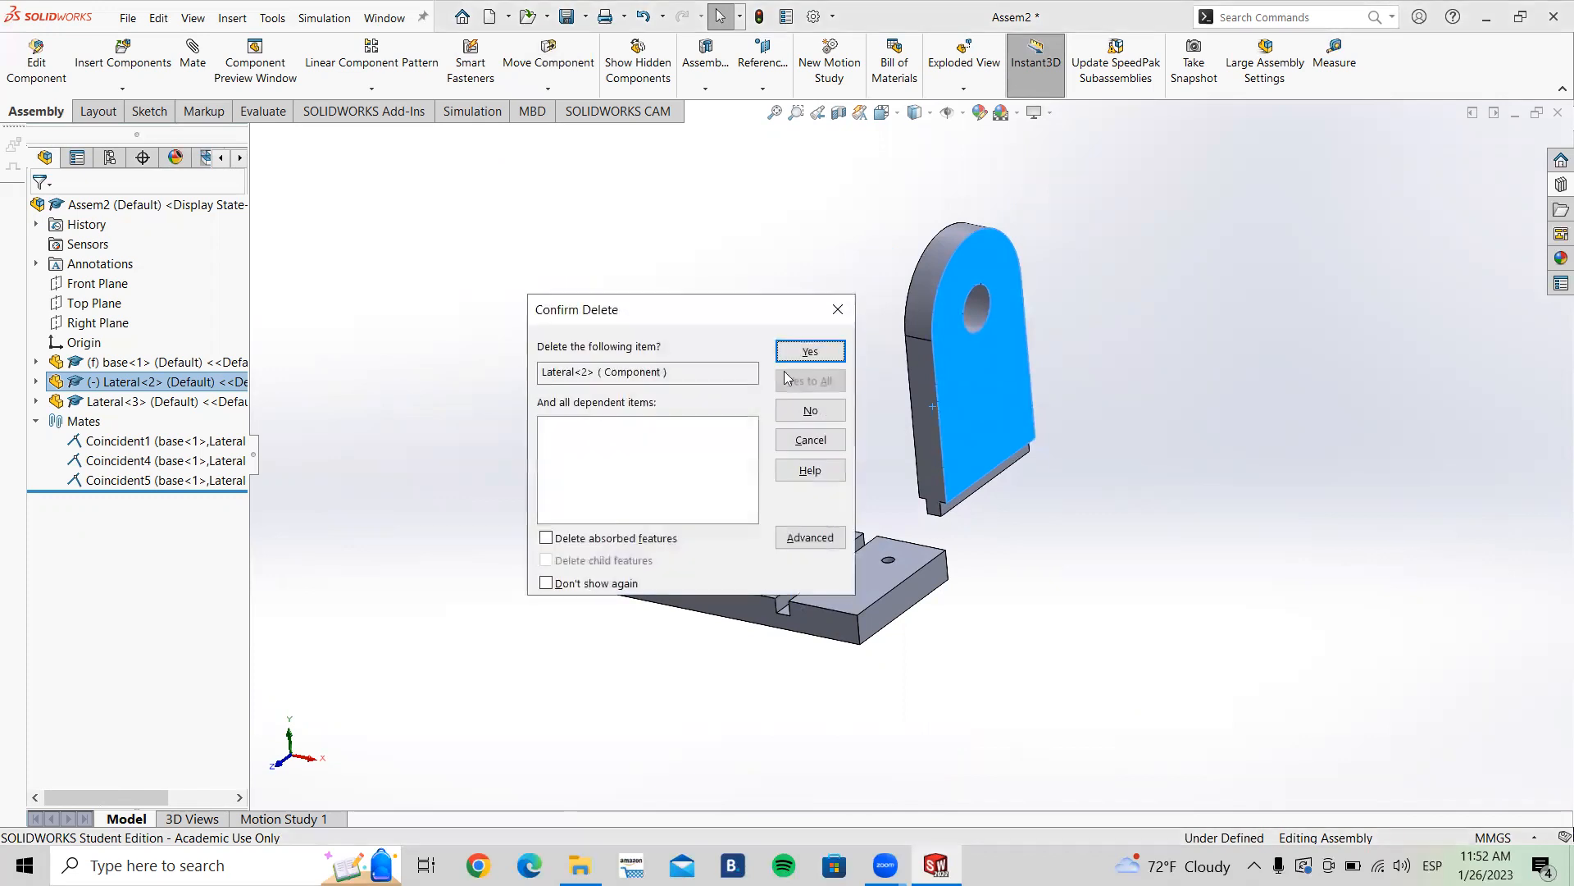
{"action": "left_click", "coordinate": [809, 351]}
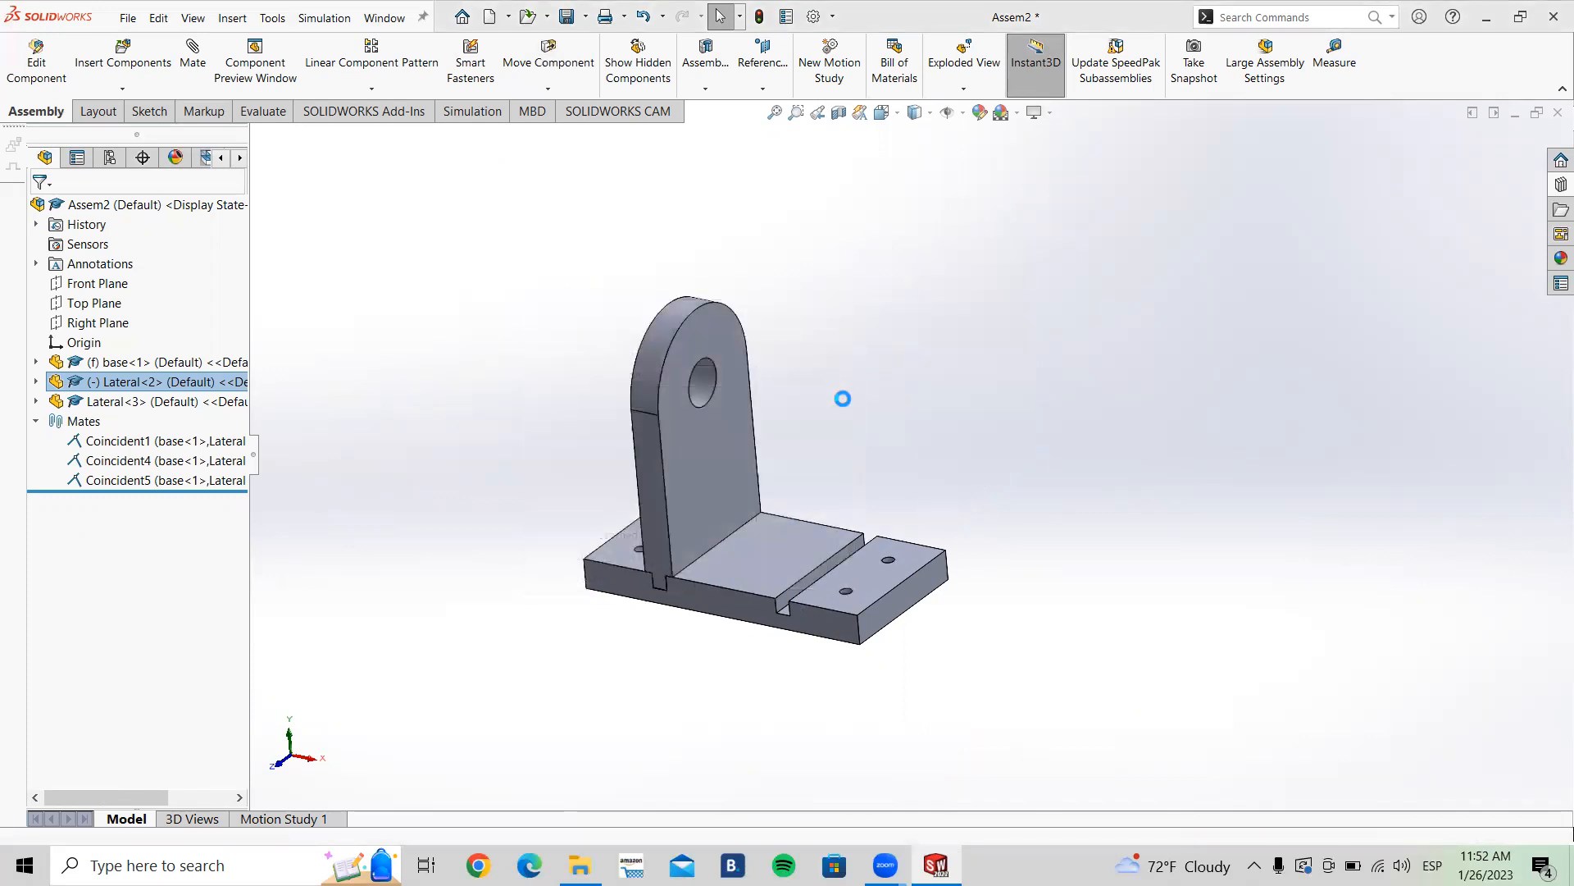
Step: Start Copy with Mates on the Lateral part and pick the empty slot's side face as the Coincident1 reference
{"action": "left_click", "coordinate": [725, 441]}
{"action": "key", "text": "Escape"}
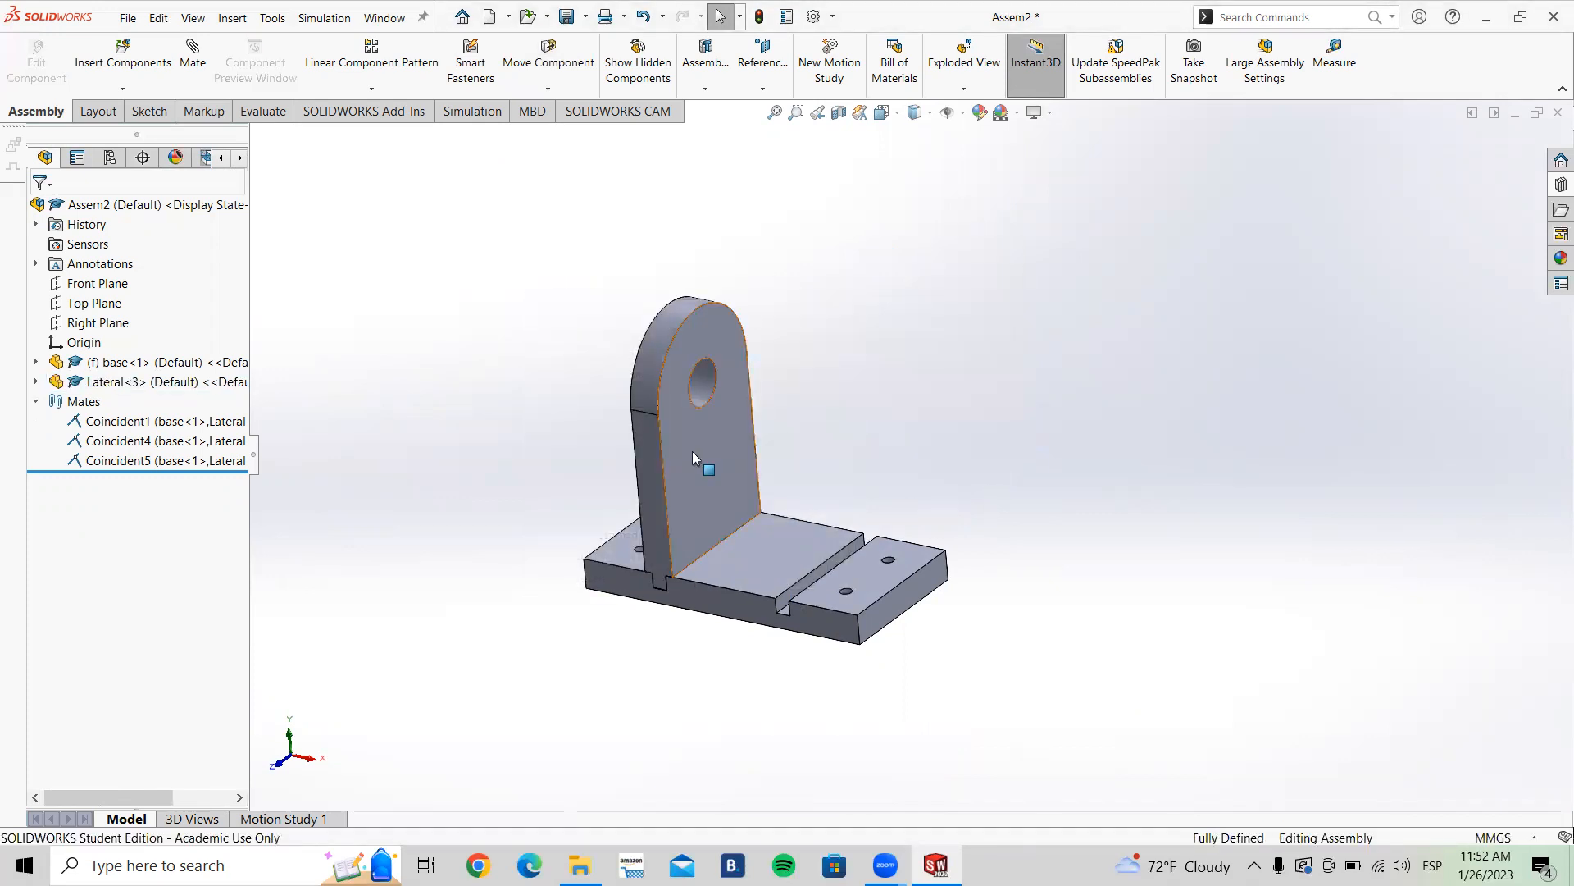
{"action": "right_click", "coordinate": [693, 452]}
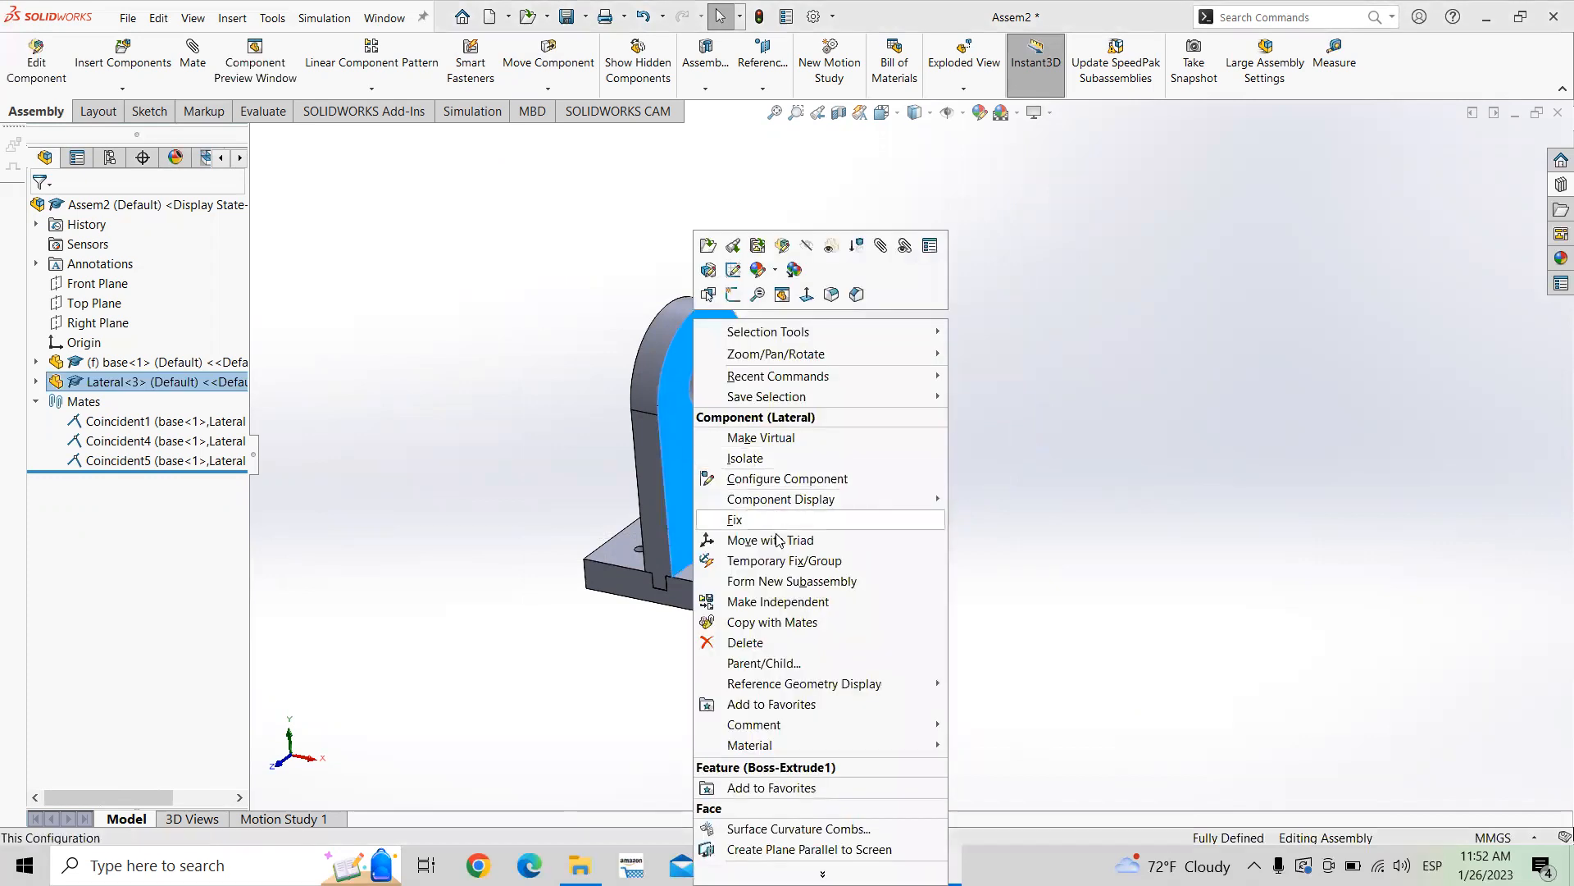
{"action": "left_click", "coordinate": [778, 624]}
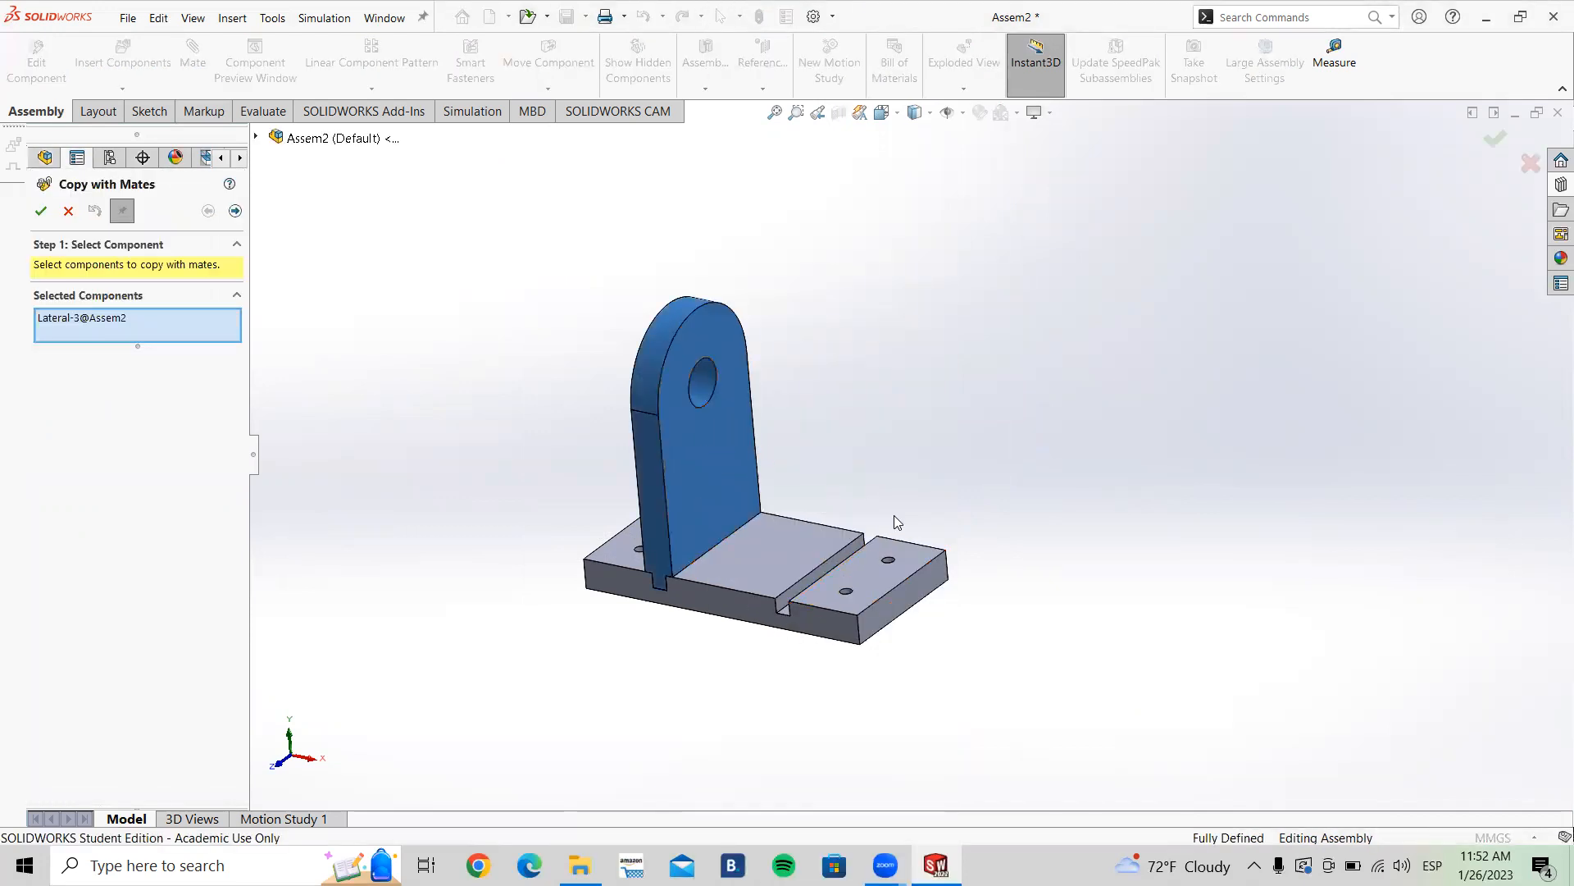
{"action": "scroll", "coordinate": [894, 515], "scroll_direction": "down", "scroll_amount": 3}
{"action": "middle_click_drag", "start_coordinate": [864, 527], "coordinate": [895, 507]}
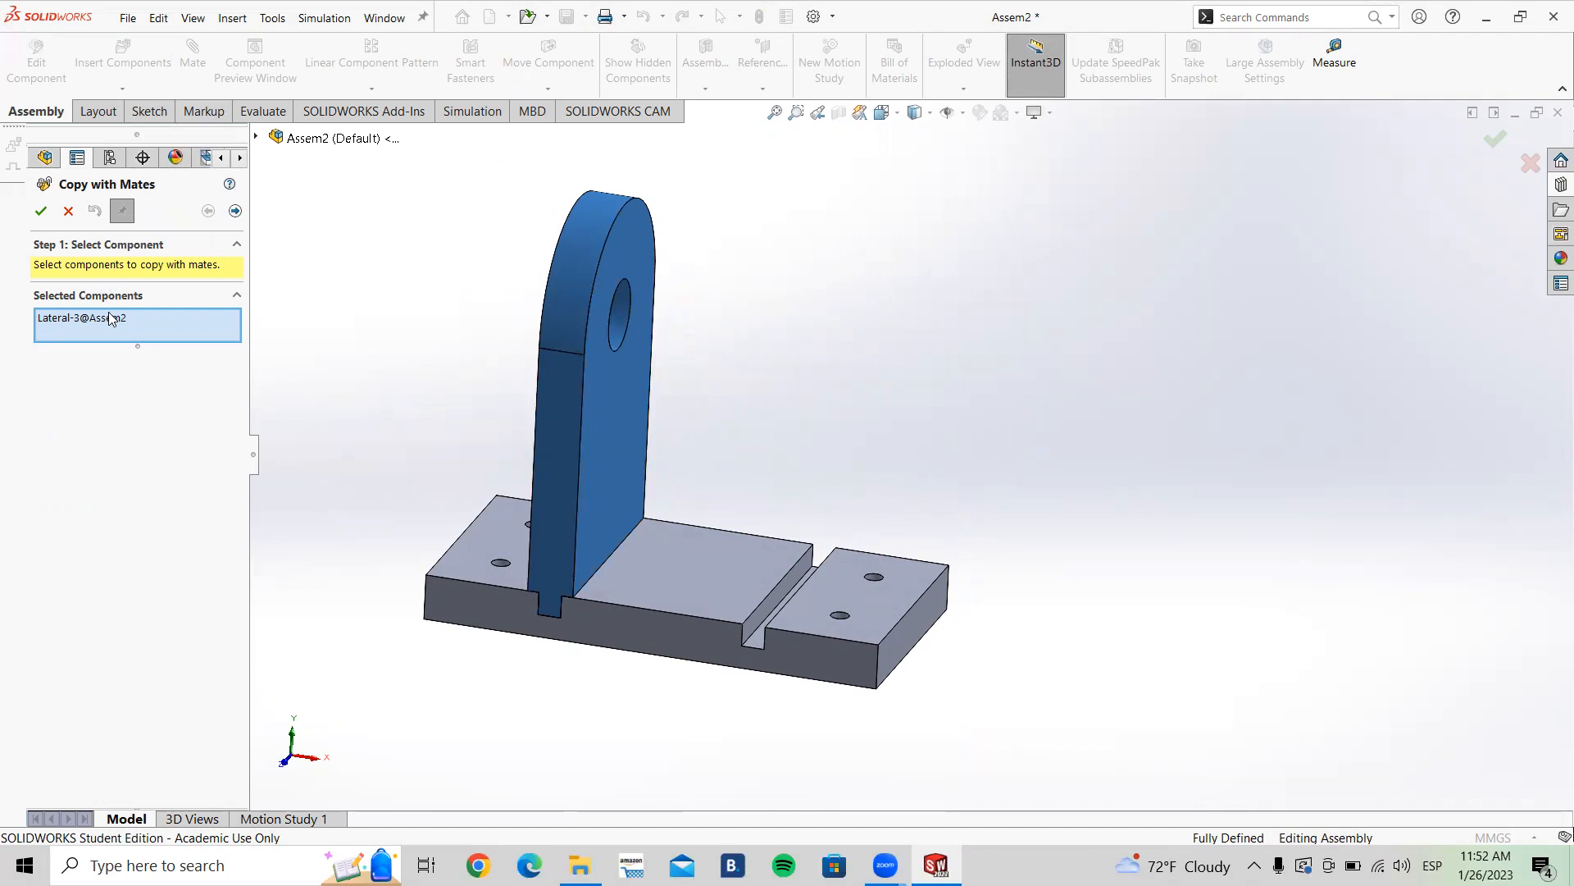
{"action": "left_click", "coordinate": [236, 212]}
{"action": "scroll", "coordinate": [615, 565], "scroll_direction": "down", "scroll_amount": 3}
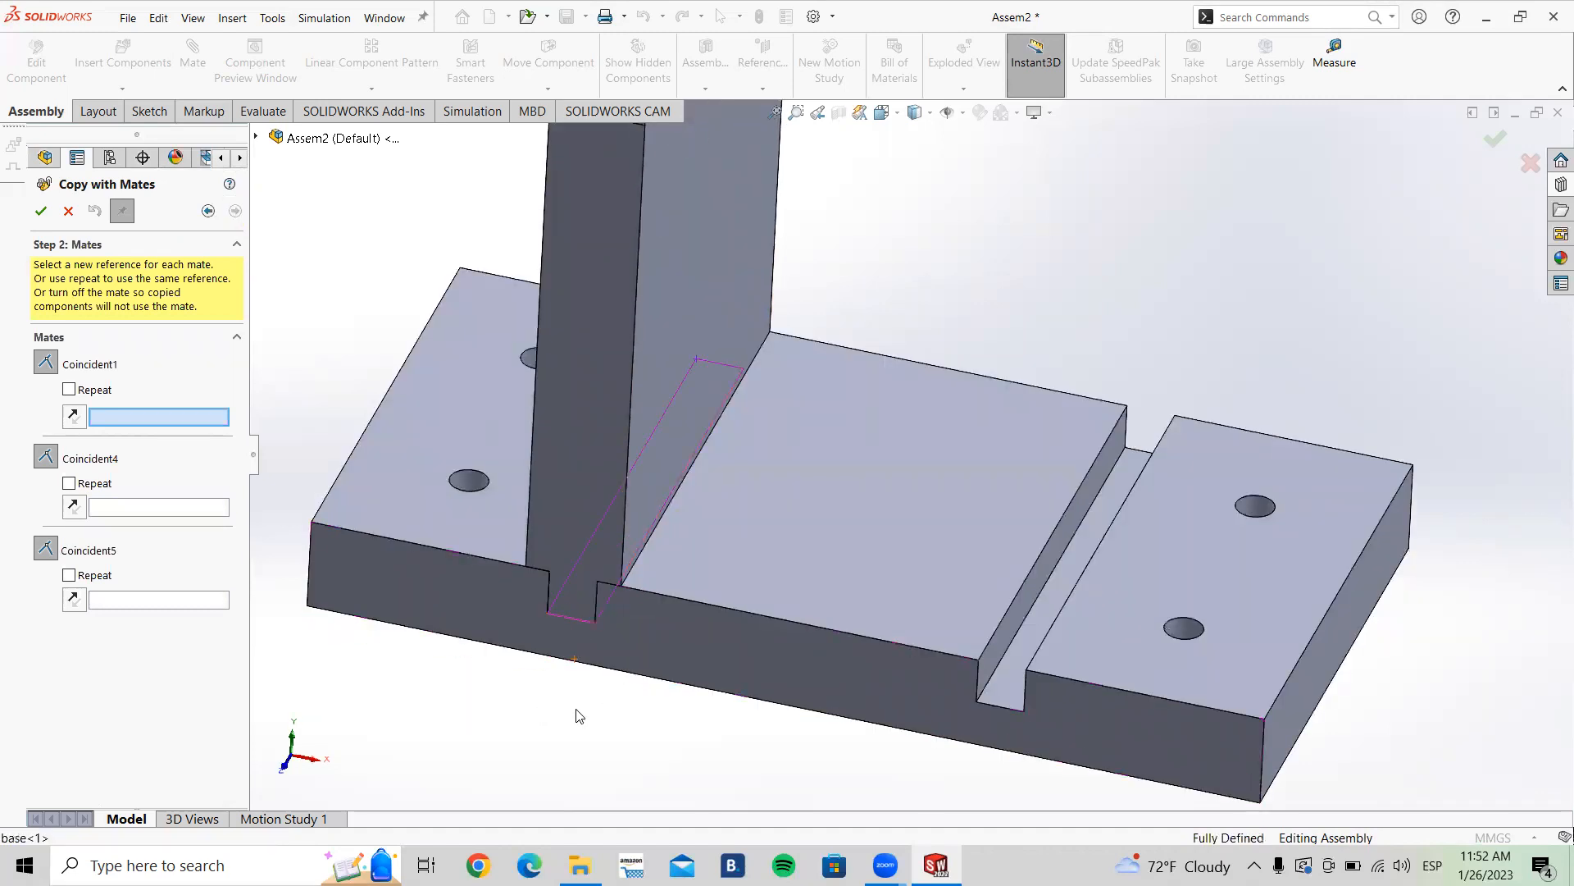
{"action": "middle_click_drag", "start_coordinate": [604, 706], "coordinate": [688, 379]}
{"action": "scroll", "coordinate": [628, 632], "scroll_direction": "down", "scroll_amount": 3}
{"action": "middle_click_drag", "start_coordinate": [629, 632], "coordinate": [607, 508]}
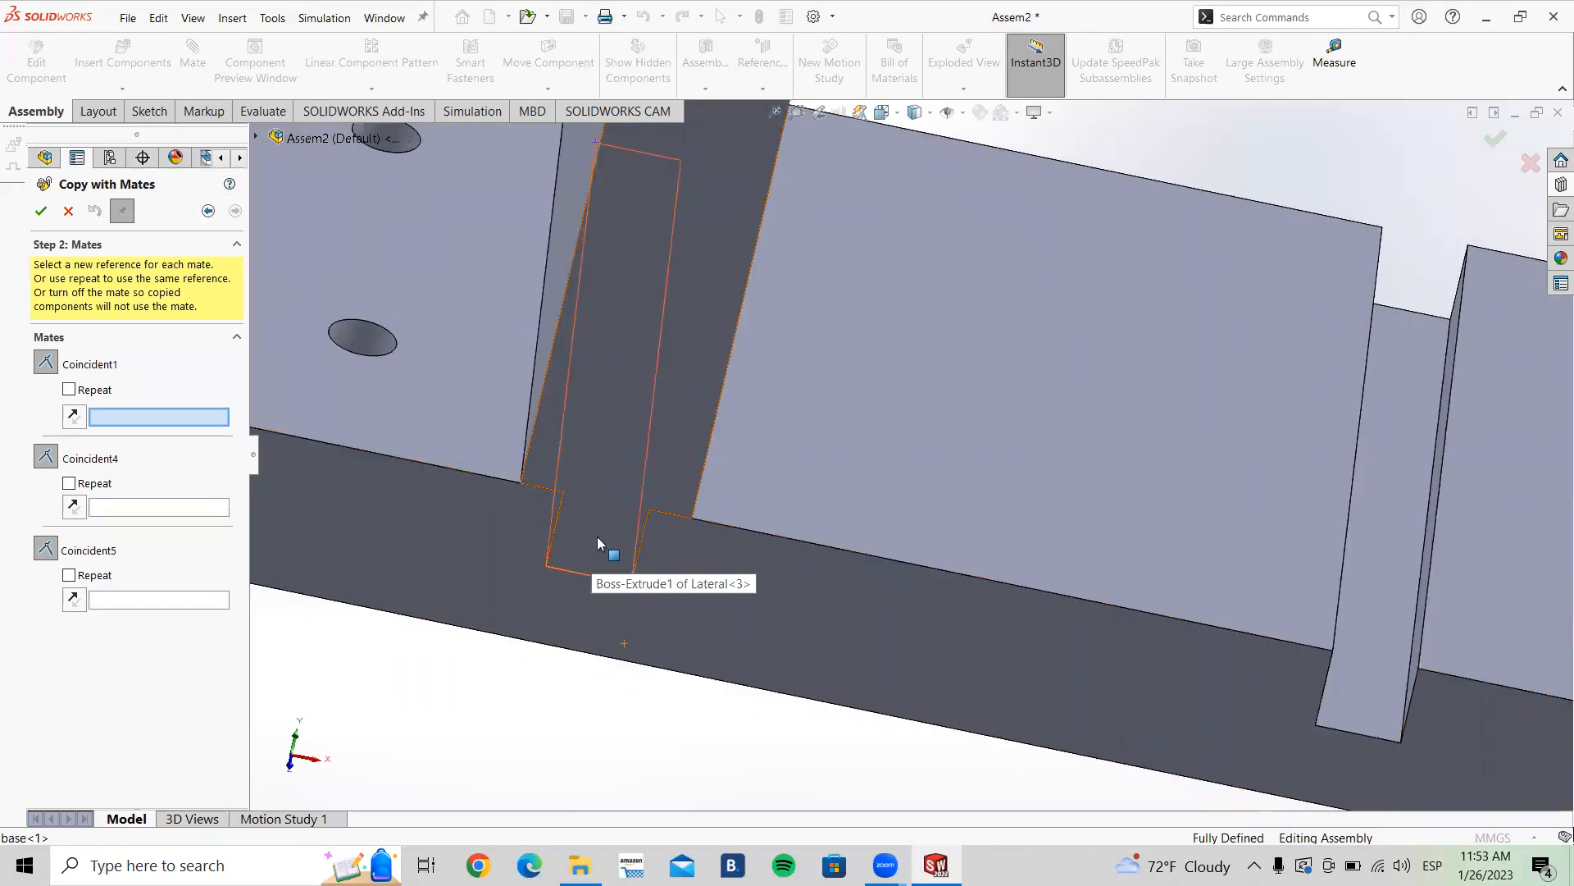
{"action": "scroll", "coordinate": [597, 536], "scroll_direction": "up", "scroll_amount": 5}
{"action": "scroll", "coordinate": [1297, 461], "scroll_direction": "down", "scroll_amount": 3}
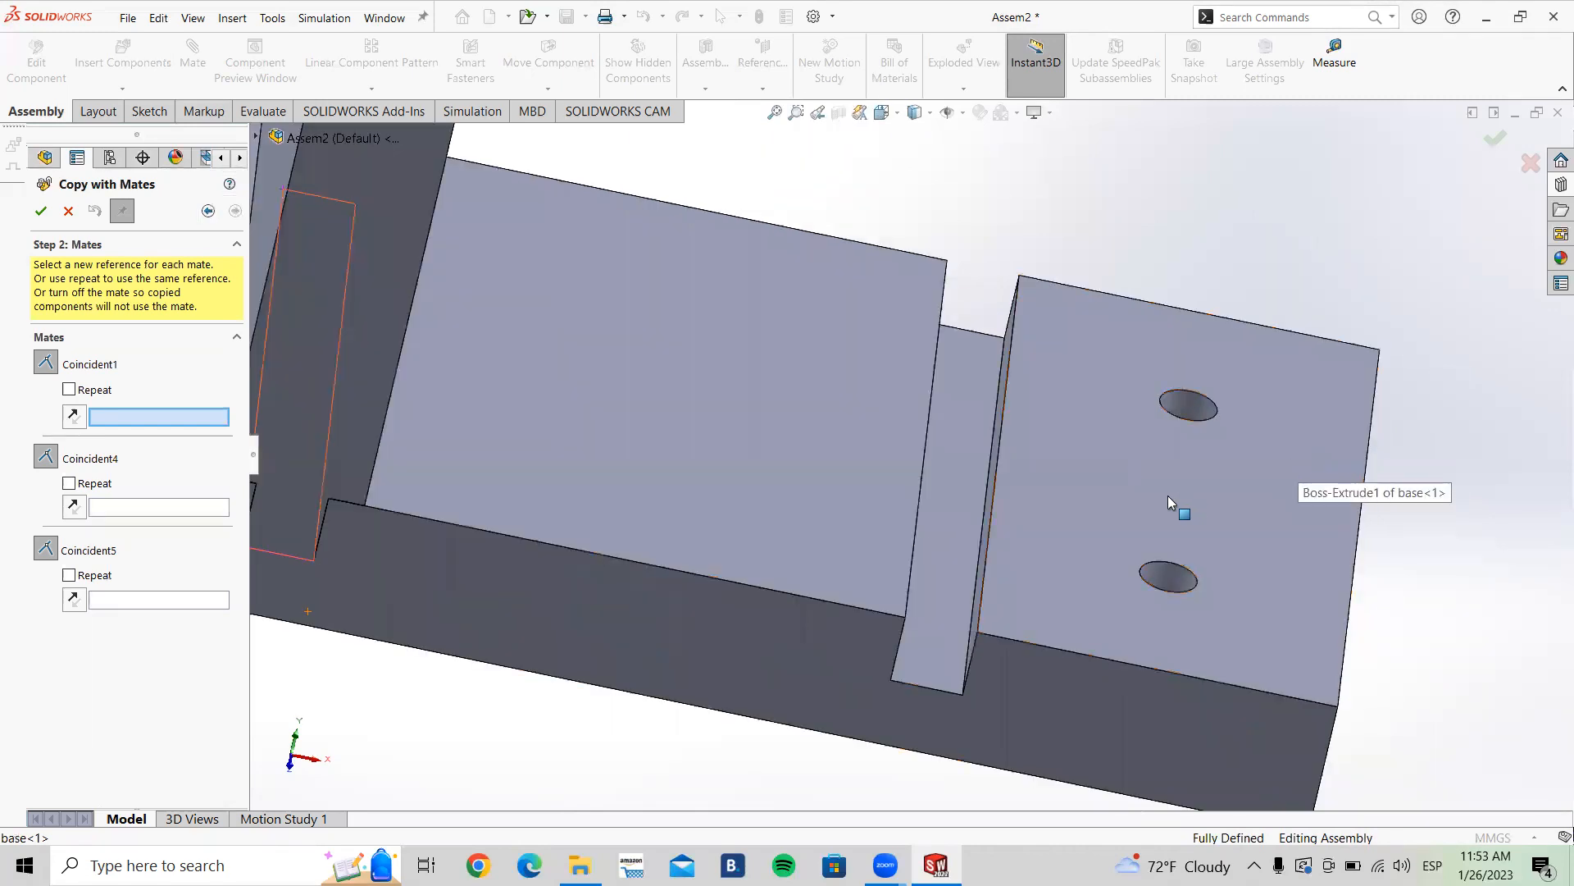
{"action": "scroll", "coordinate": [1066, 497], "scroll_direction": "up", "scroll_amount": 2}
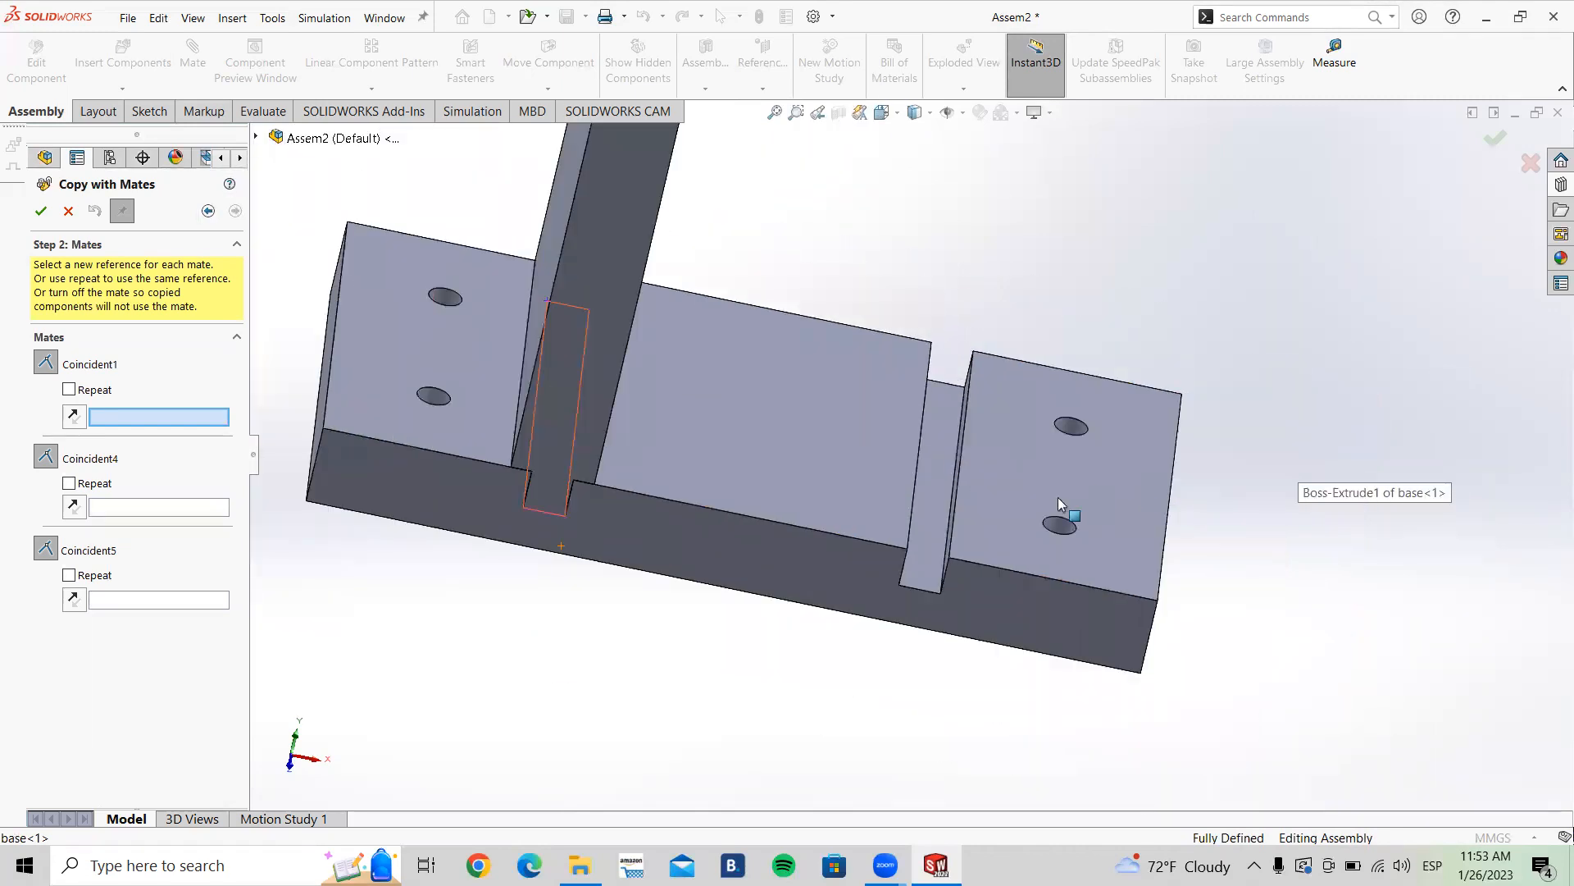
{"action": "left_click", "coordinate": [930, 561]}
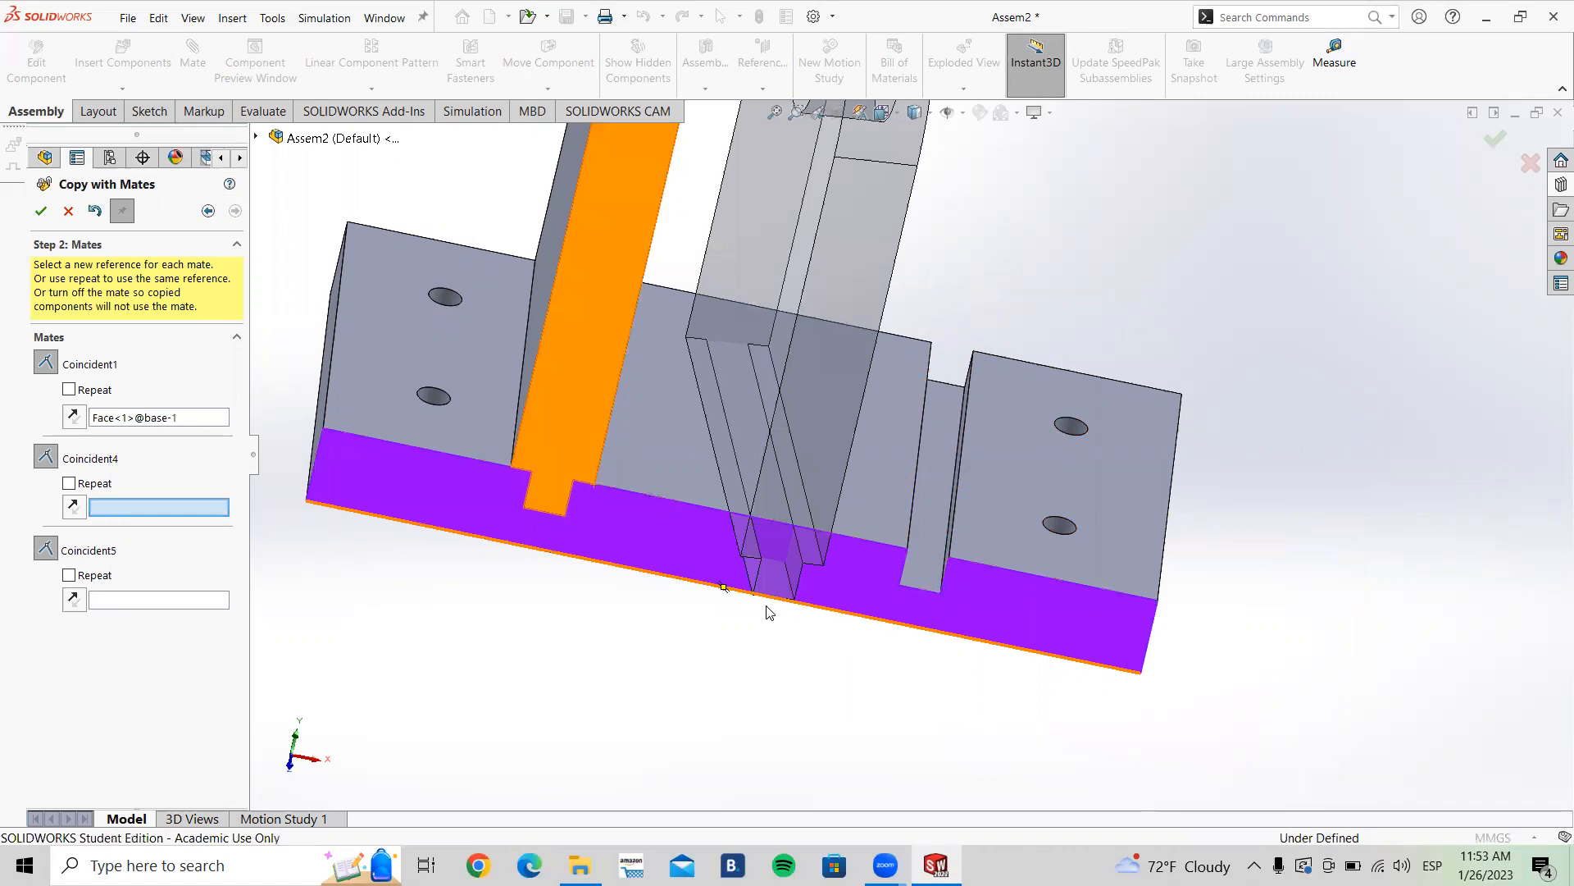
Step: Pick the base's front face as the new reference for Coincident4
{"action": "middle_click_drag", "start_coordinate": [749, 555], "coordinate": [693, 526]}
{"action": "scroll", "coordinate": [846, 445], "scroll_direction": "up", "scroll_amount": 5}
{"action": "middle_click_drag", "start_coordinate": [902, 407], "coordinate": [906, 446]}
{"action": "scroll", "coordinate": [969, 492], "scroll_direction": "down", "scroll_amount": 2}
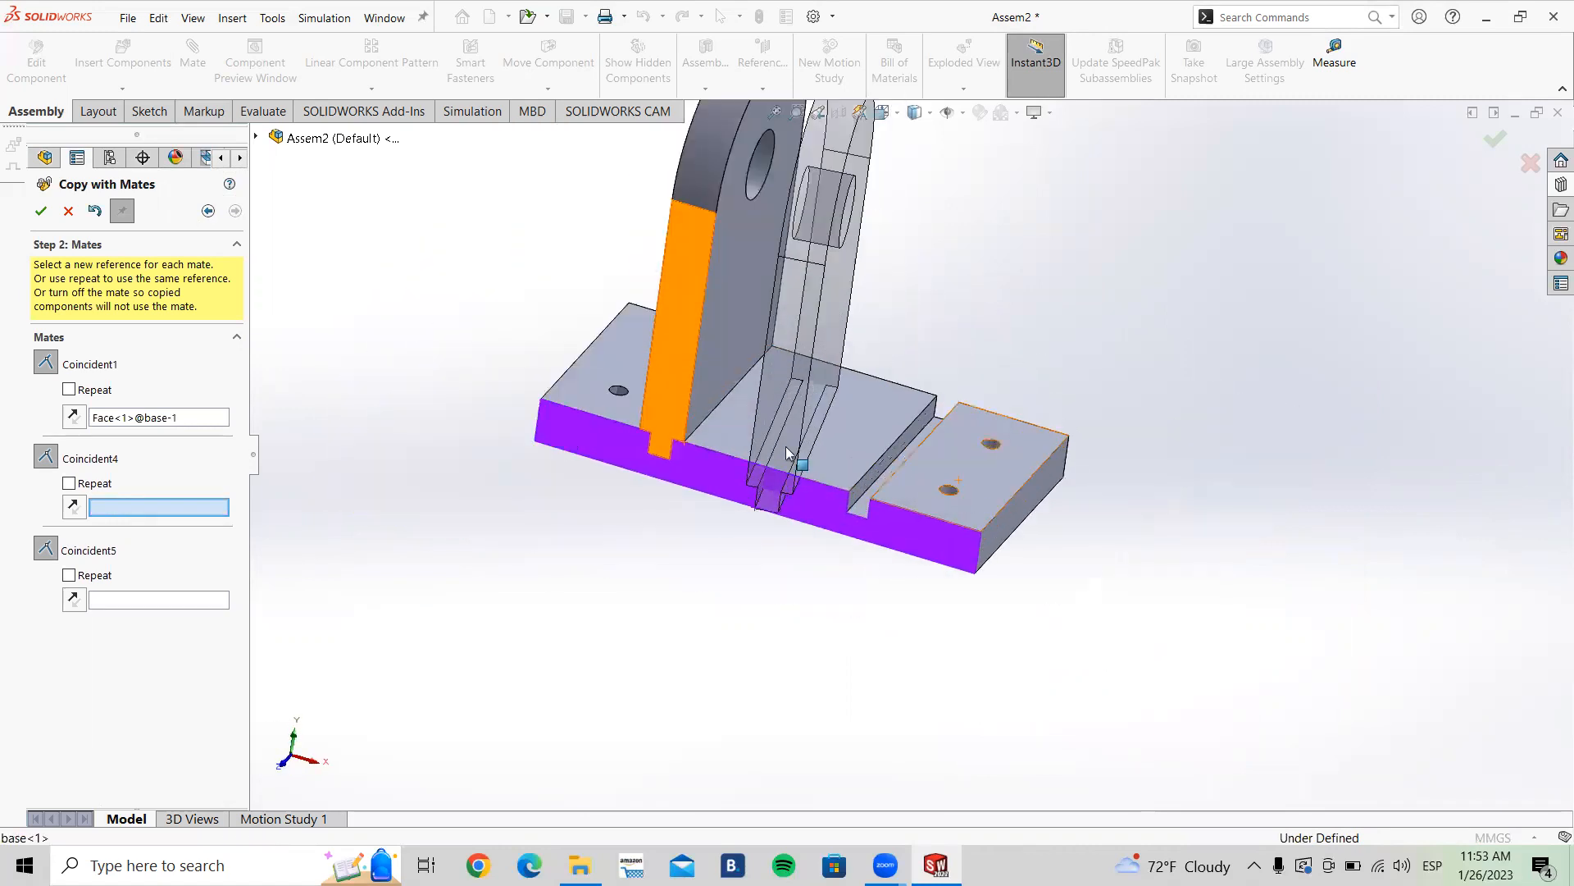
{"action": "scroll", "coordinate": [686, 290], "scroll_direction": "down", "scroll_amount": 3}
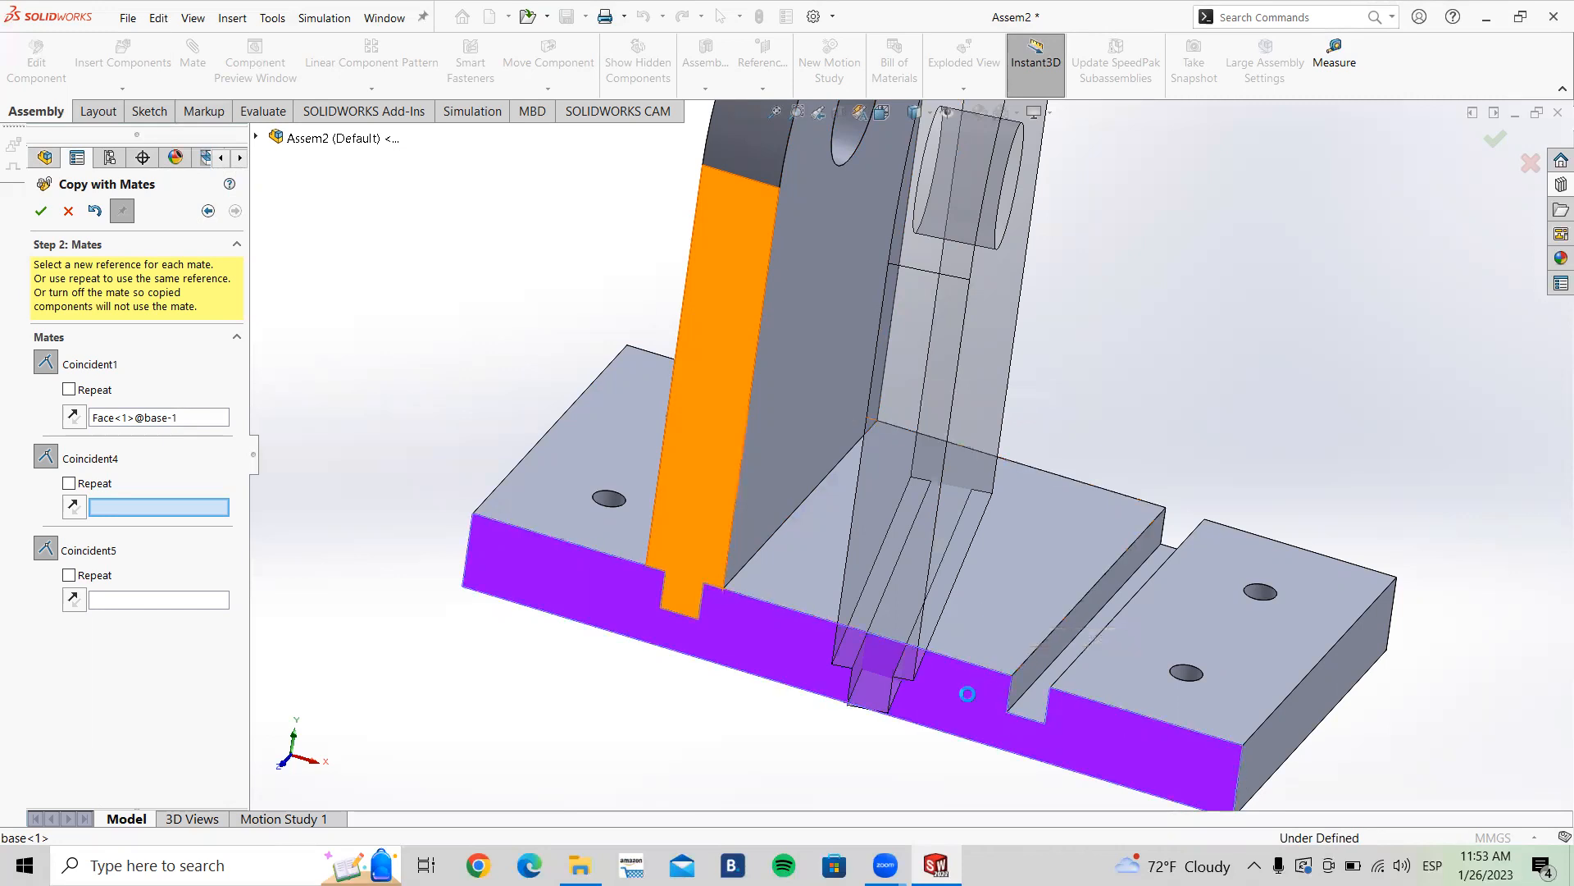
{"action": "left_click", "coordinate": [968, 699]}
Step: Pick the empty slot's other side face as the new reference for Coincident5
{"action": "scroll", "coordinate": [956, 637], "scroll_direction": "up", "scroll_amount": 2}
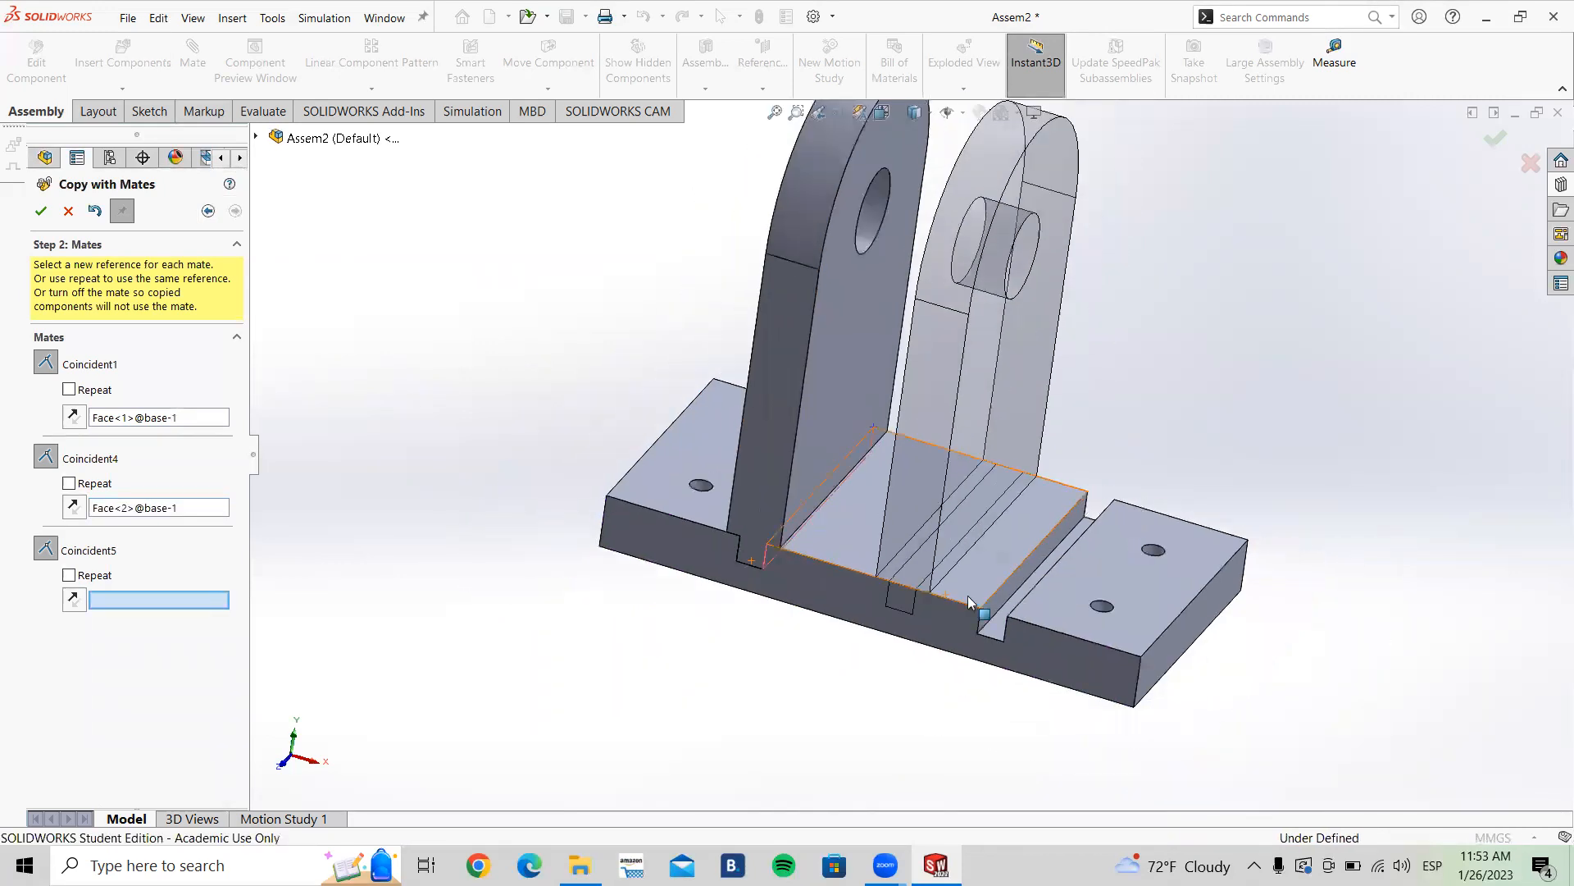
{"action": "middle_click_drag", "start_coordinate": [1045, 464], "coordinate": [1034, 436]}
{"action": "scroll", "coordinate": [756, 560], "scroll_direction": "down", "scroll_amount": 5}
{"action": "middle_click_drag", "start_coordinate": [765, 534], "coordinate": [736, 427]}
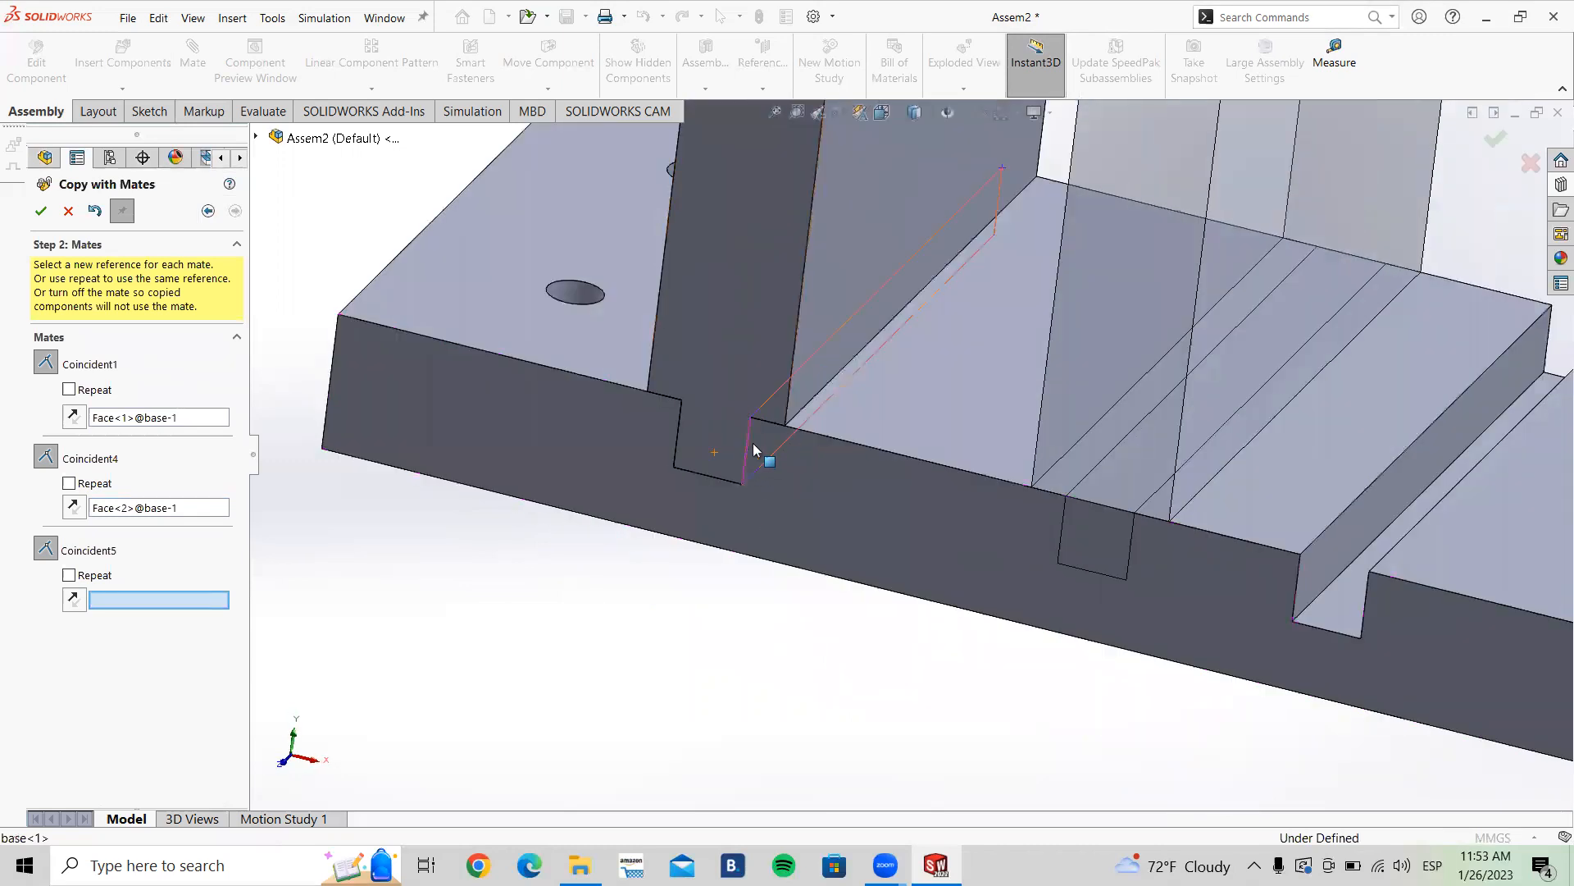
{"action": "scroll", "coordinate": [936, 464], "scroll_direction": "up", "scroll_amount": 4}
{"action": "middle_click_drag", "start_coordinate": [936, 464], "coordinate": [988, 377]}
{"action": "scroll", "coordinate": [1025, 584], "scroll_direction": "down", "scroll_amount": 5}
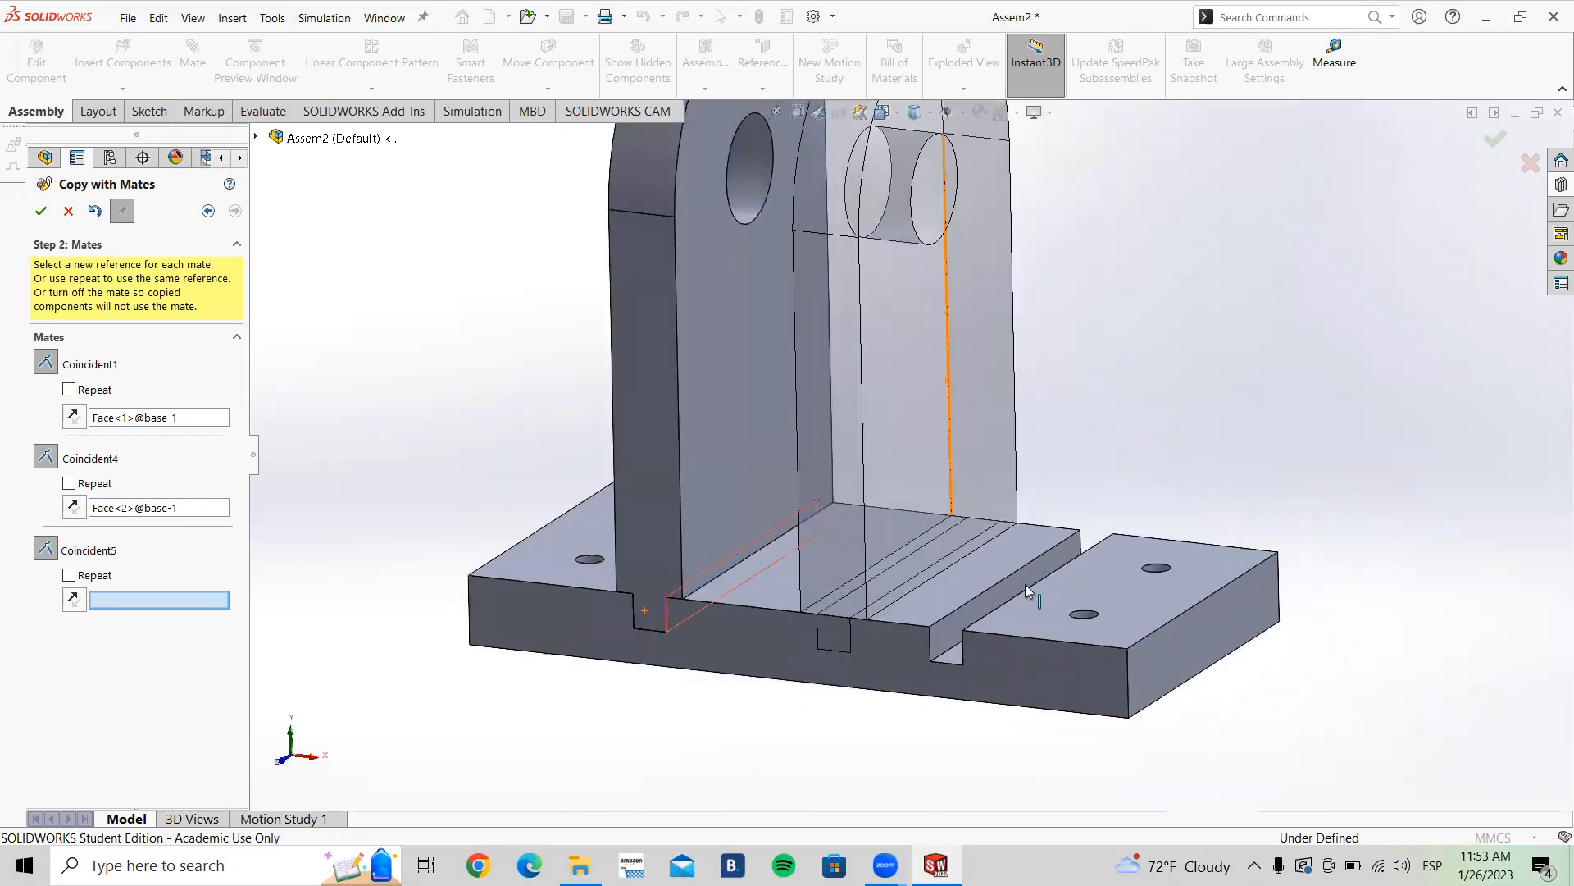
{"action": "scroll", "coordinate": [966, 620], "scroll_direction": "up", "scroll_amount": 3}
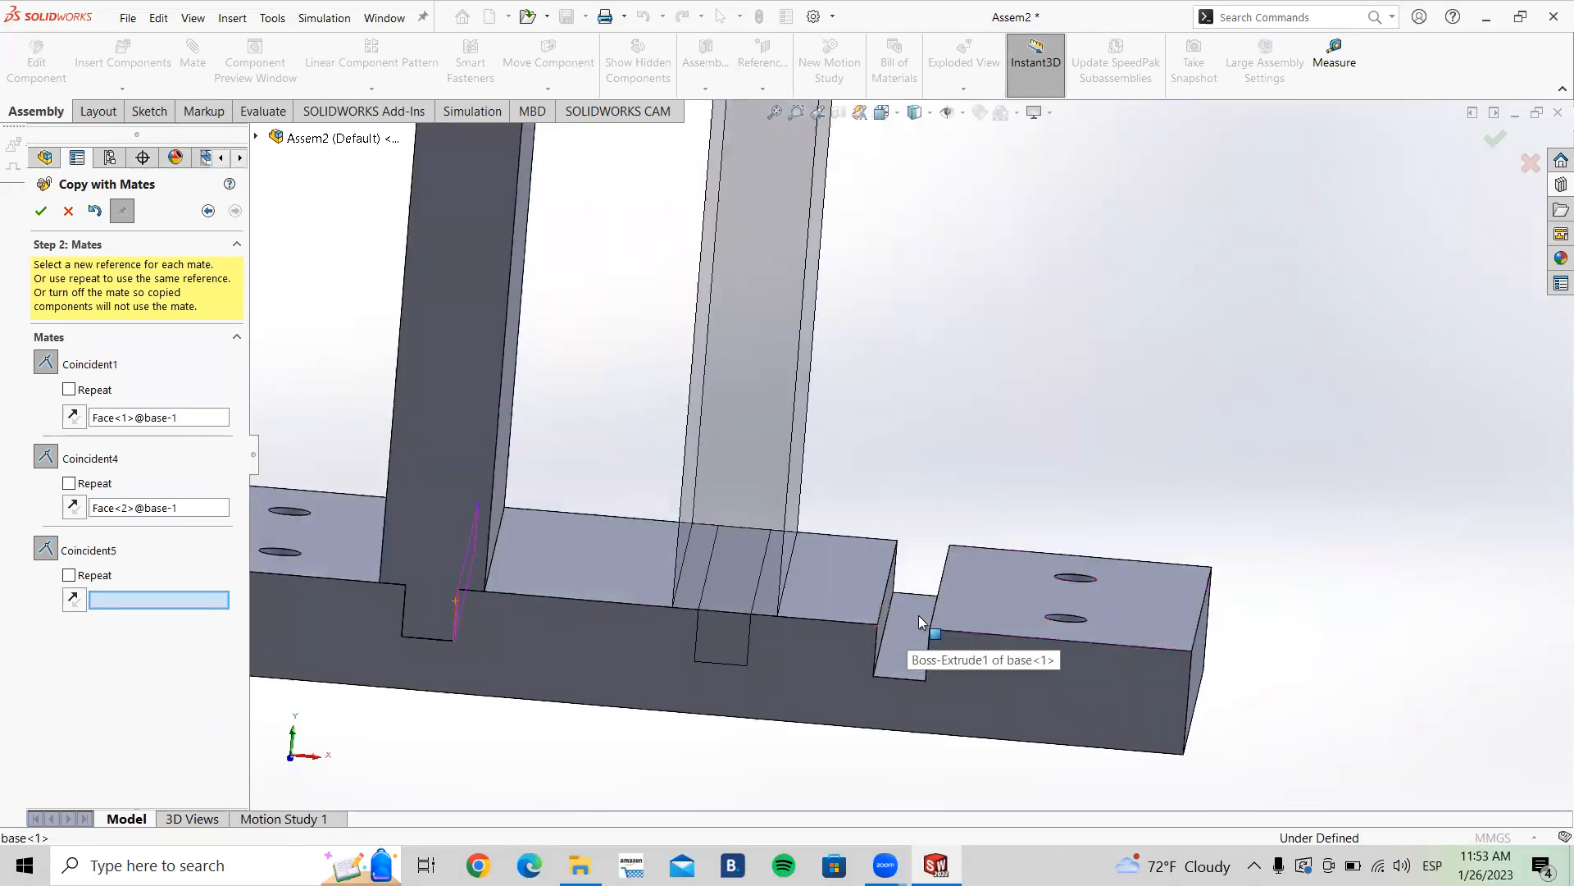
{"action": "scroll", "coordinate": [901, 628], "scroll_direction": "down", "scroll_amount": 3}
{"action": "middle_click_drag", "start_coordinate": [898, 620], "coordinate": [905, 621]}
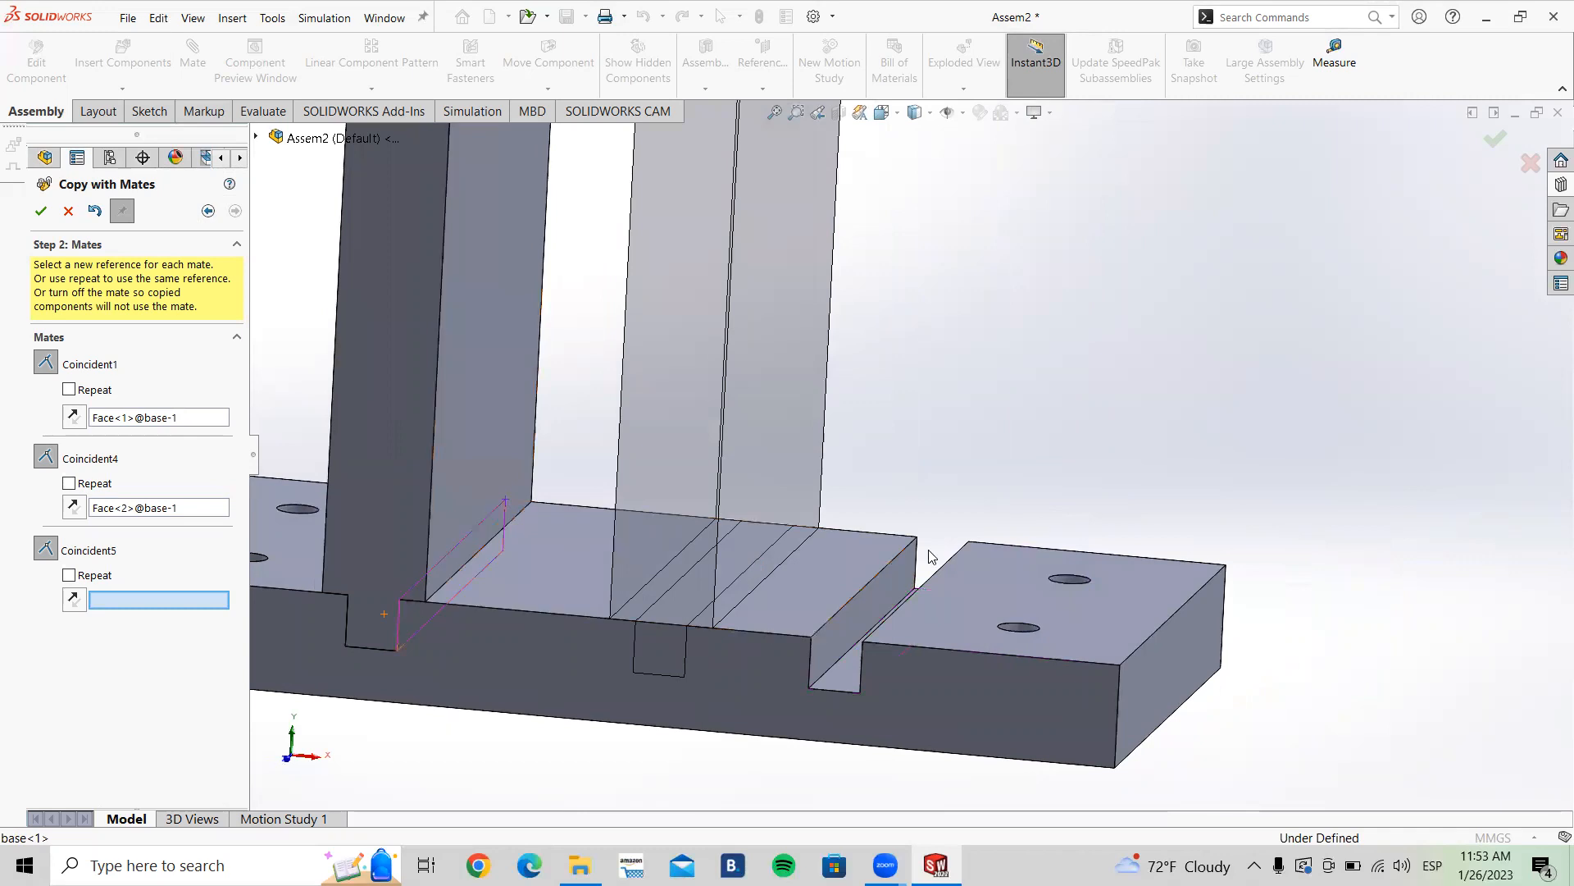
{"action": "middle_click_drag", "start_coordinate": [802, 619], "coordinate": [861, 641]}
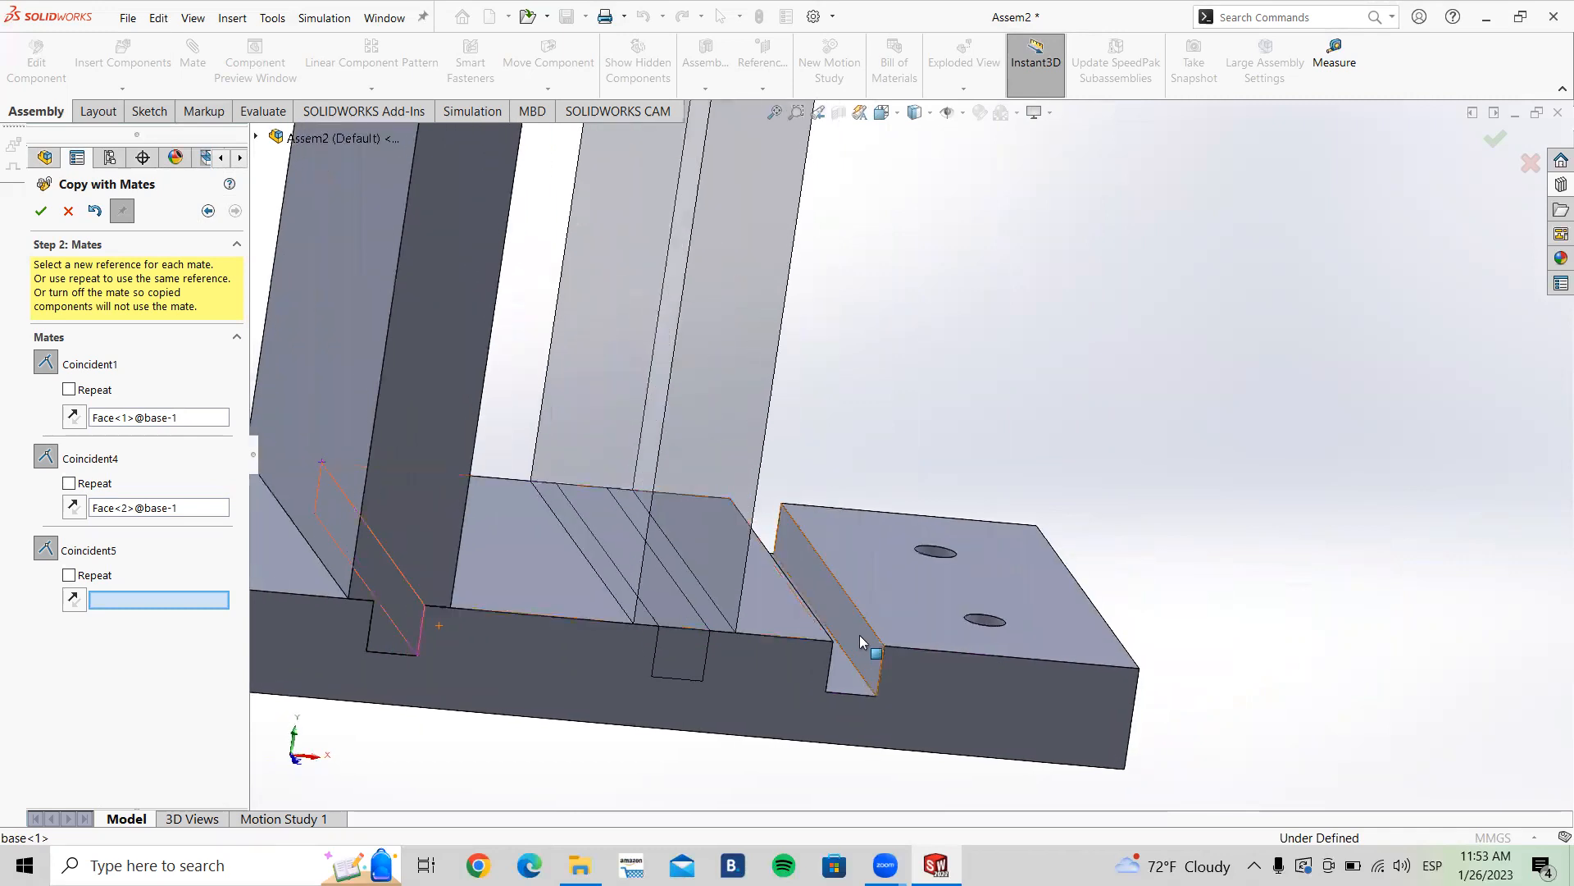
{"action": "left_click", "coordinate": [854, 635]}
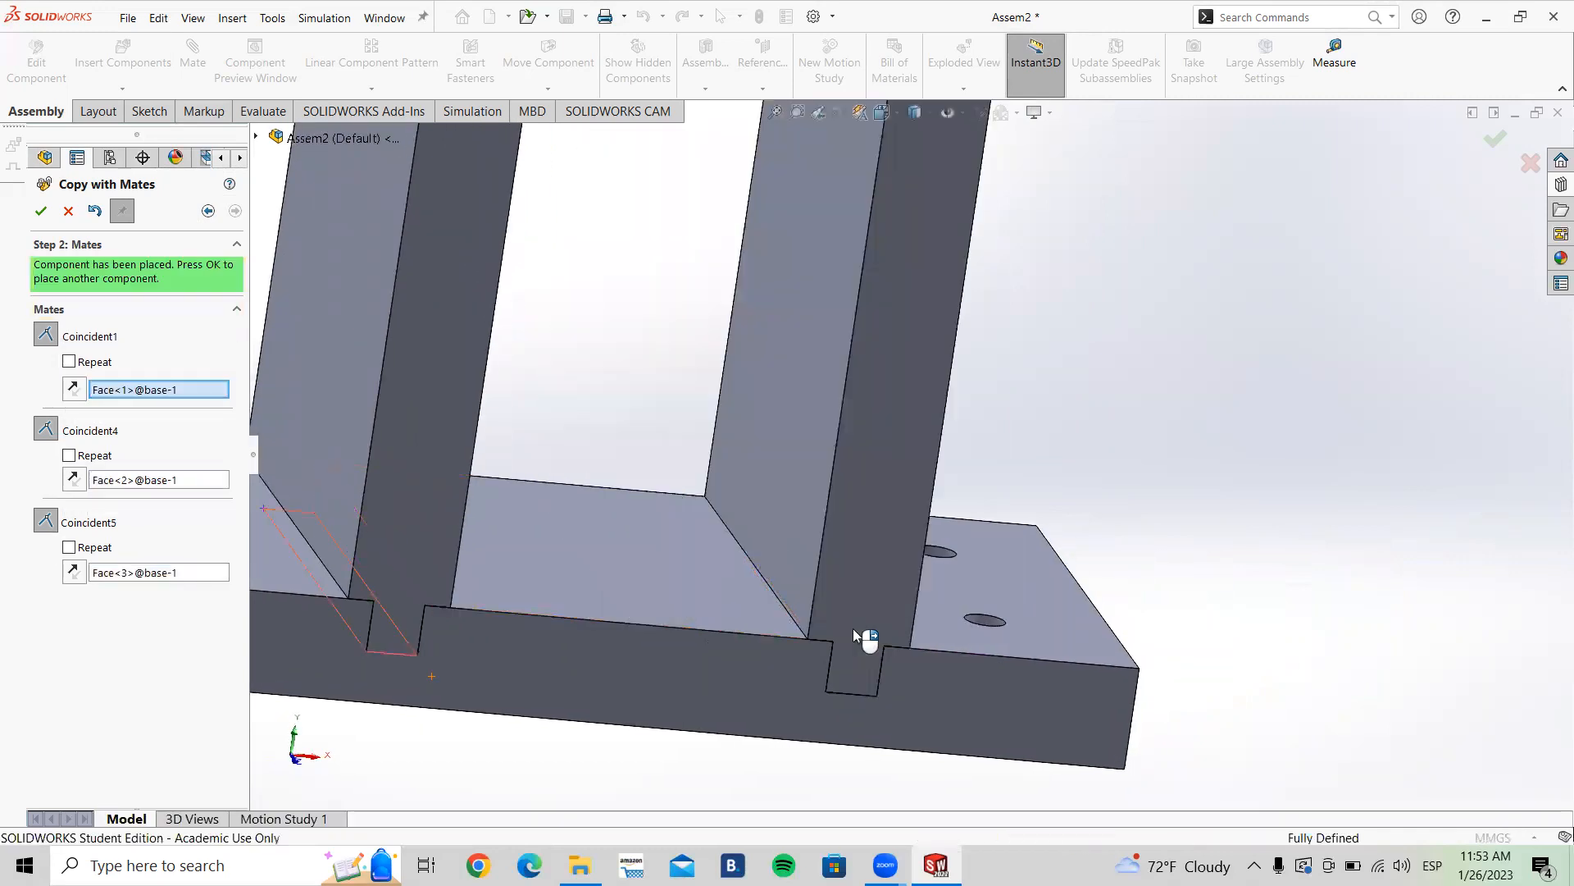
Step: Accept the copied Lateral placement and close the Copy with Mates command
{"action": "scroll", "coordinate": [816, 647], "scroll_direction": "up", "scroll_amount": 5}
{"action": "middle_click_drag", "start_coordinate": [871, 650], "coordinate": [896, 450]}
{"action": "scroll", "coordinate": [896, 450], "scroll_direction": "down", "scroll_amount": 3}
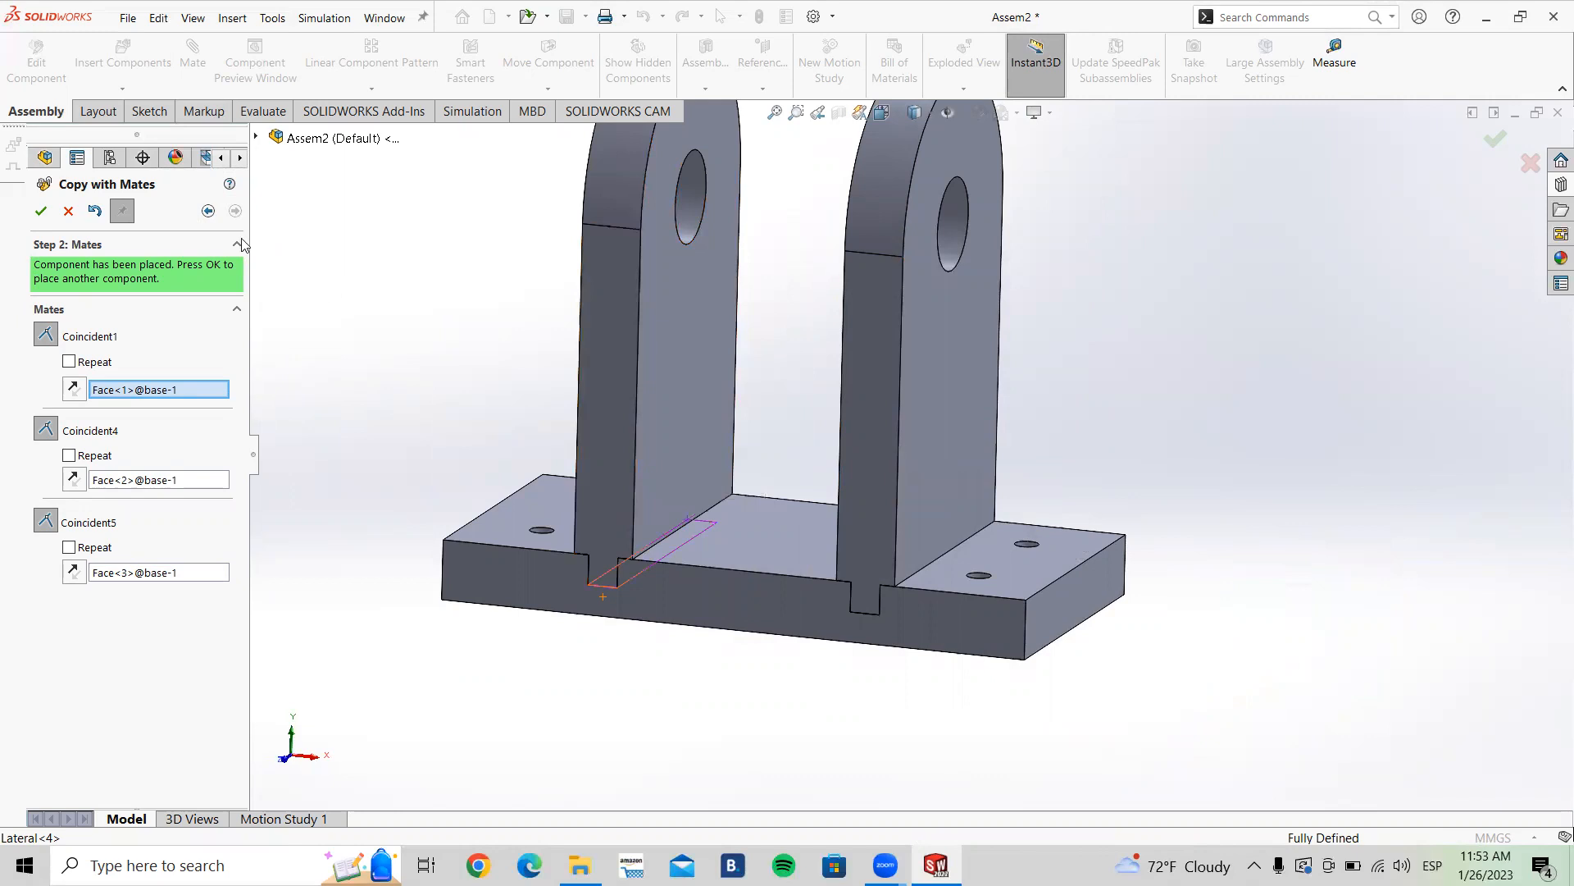
{"action": "left_click", "coordinate": [41, 212]}
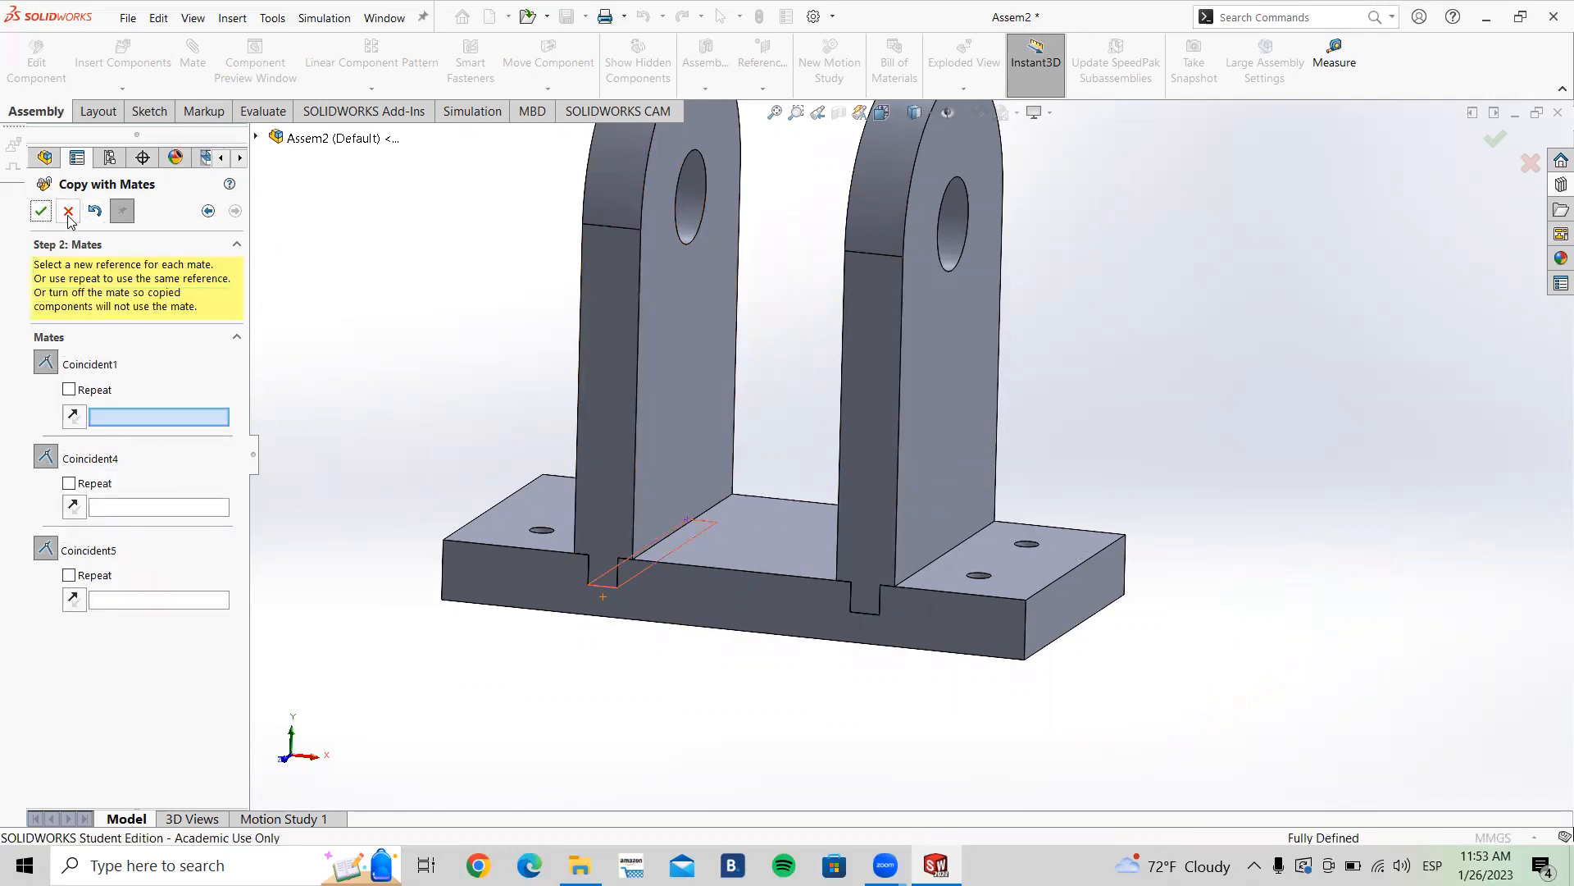
{"action": "left_click", "coordinate": [69, 215]}
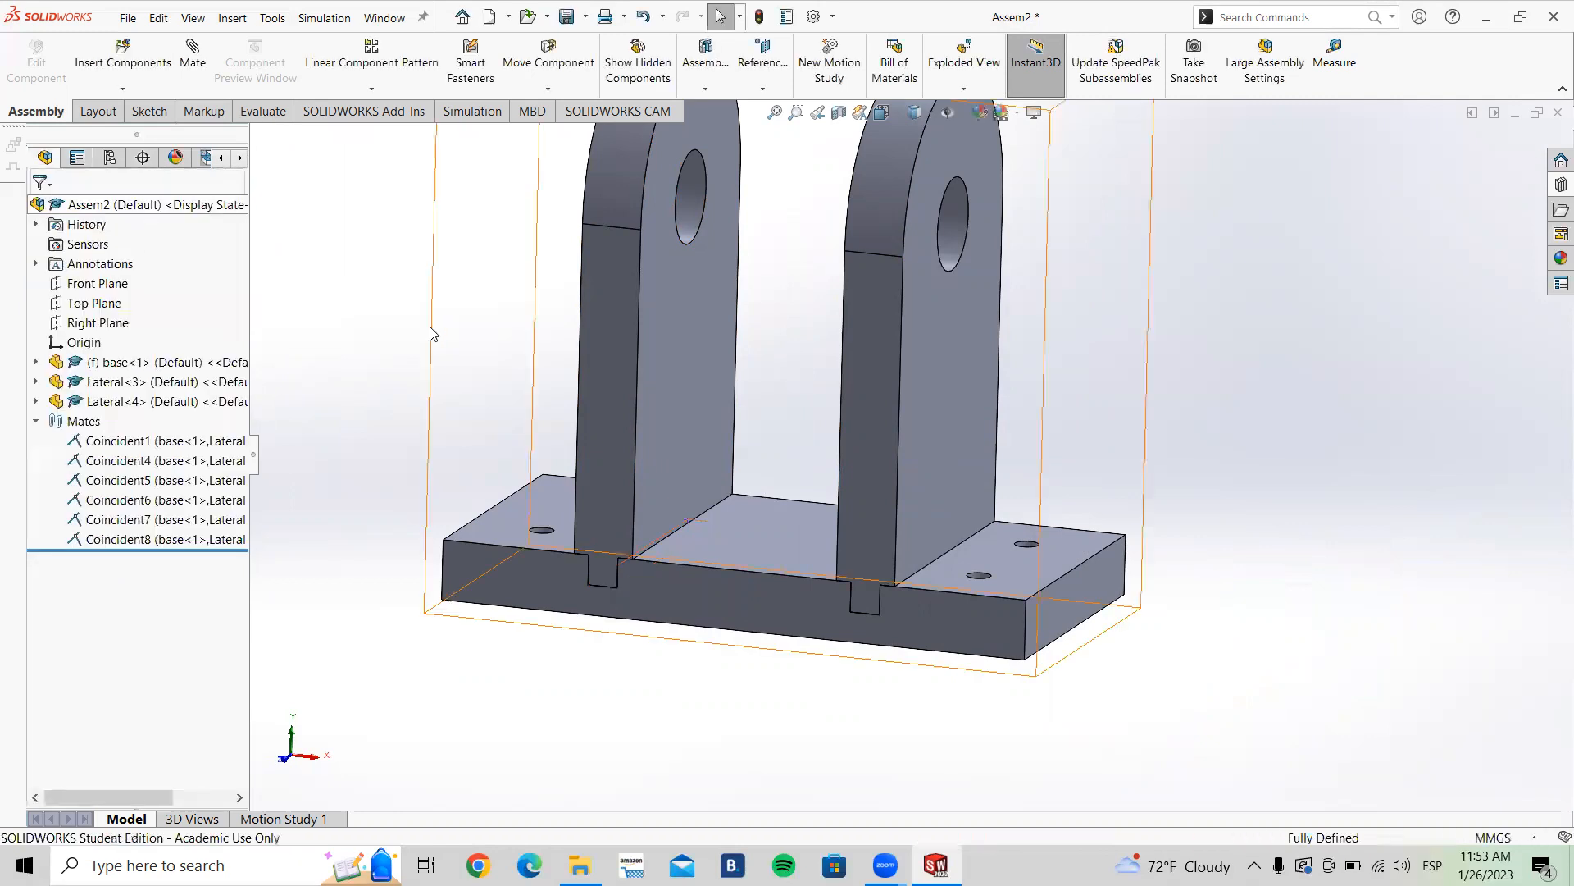
Step: Try to drag the copied Lateral part, then return to the isometric view
{"action": "scroll", "coordinate": [831, 451], "scroll_direction": "up", "scroll_amount": 3}
{"action": "scroll", "coordinate": [831, 453], "scroll_direction": "down", "scroll_amount": 5}
{"action": "left_click_drag", "start_coordinate": [838, 453], "coordinate": [1061, 314]}
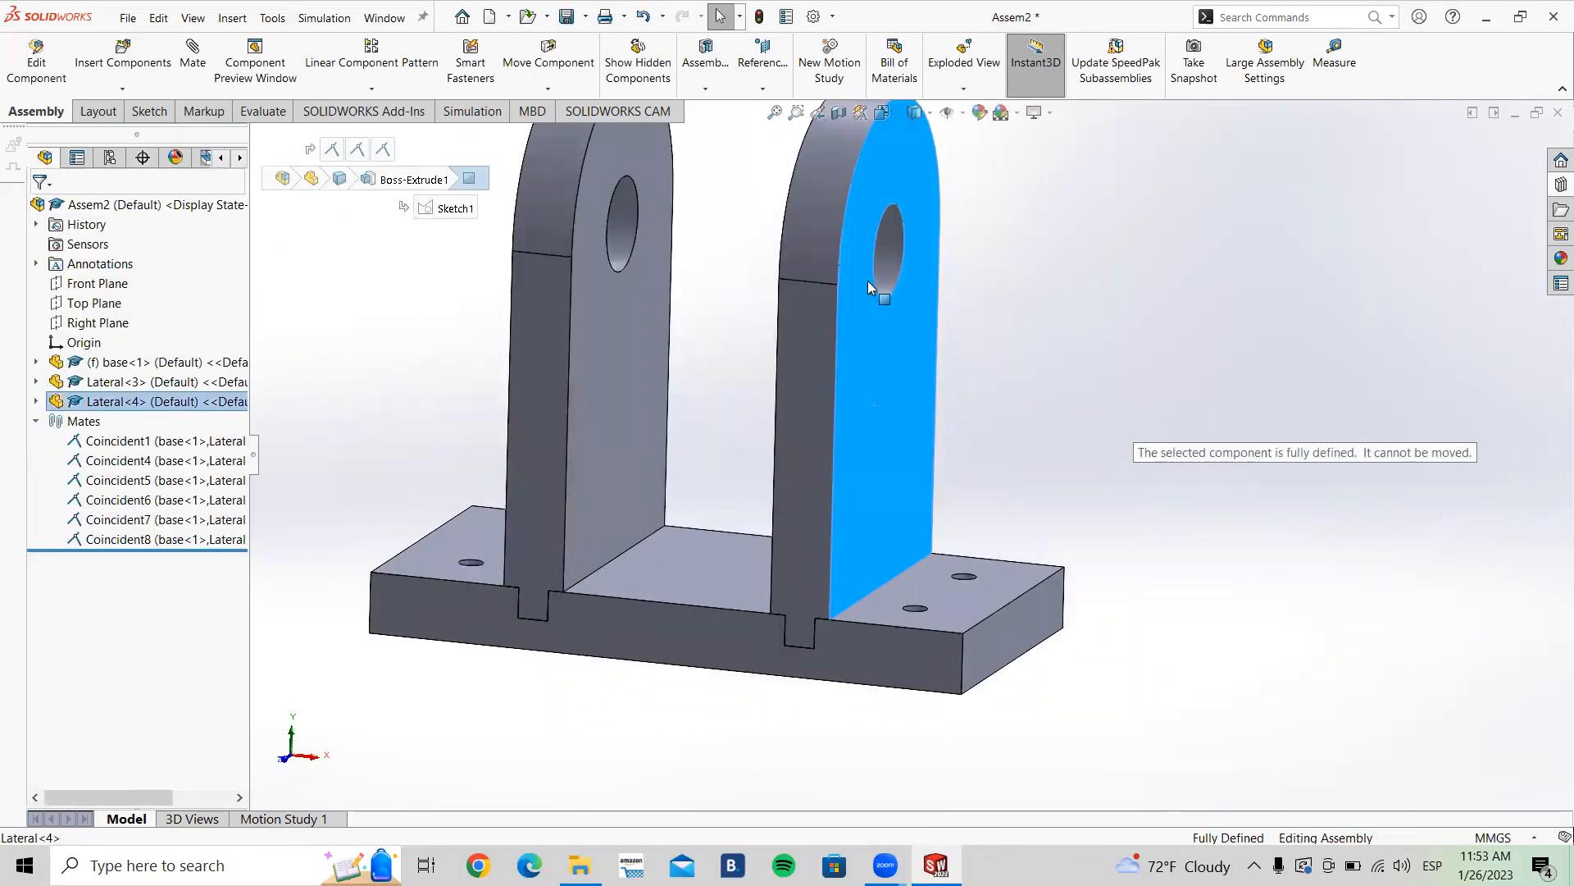
{"action": "left_click", "coordinate": [699, 338]}
{"action": "middle_click_drag", "start_coordinate": [974, 401], "coordinate": [956, 397]}
{"action": "key", "text": "ctrl+7"}
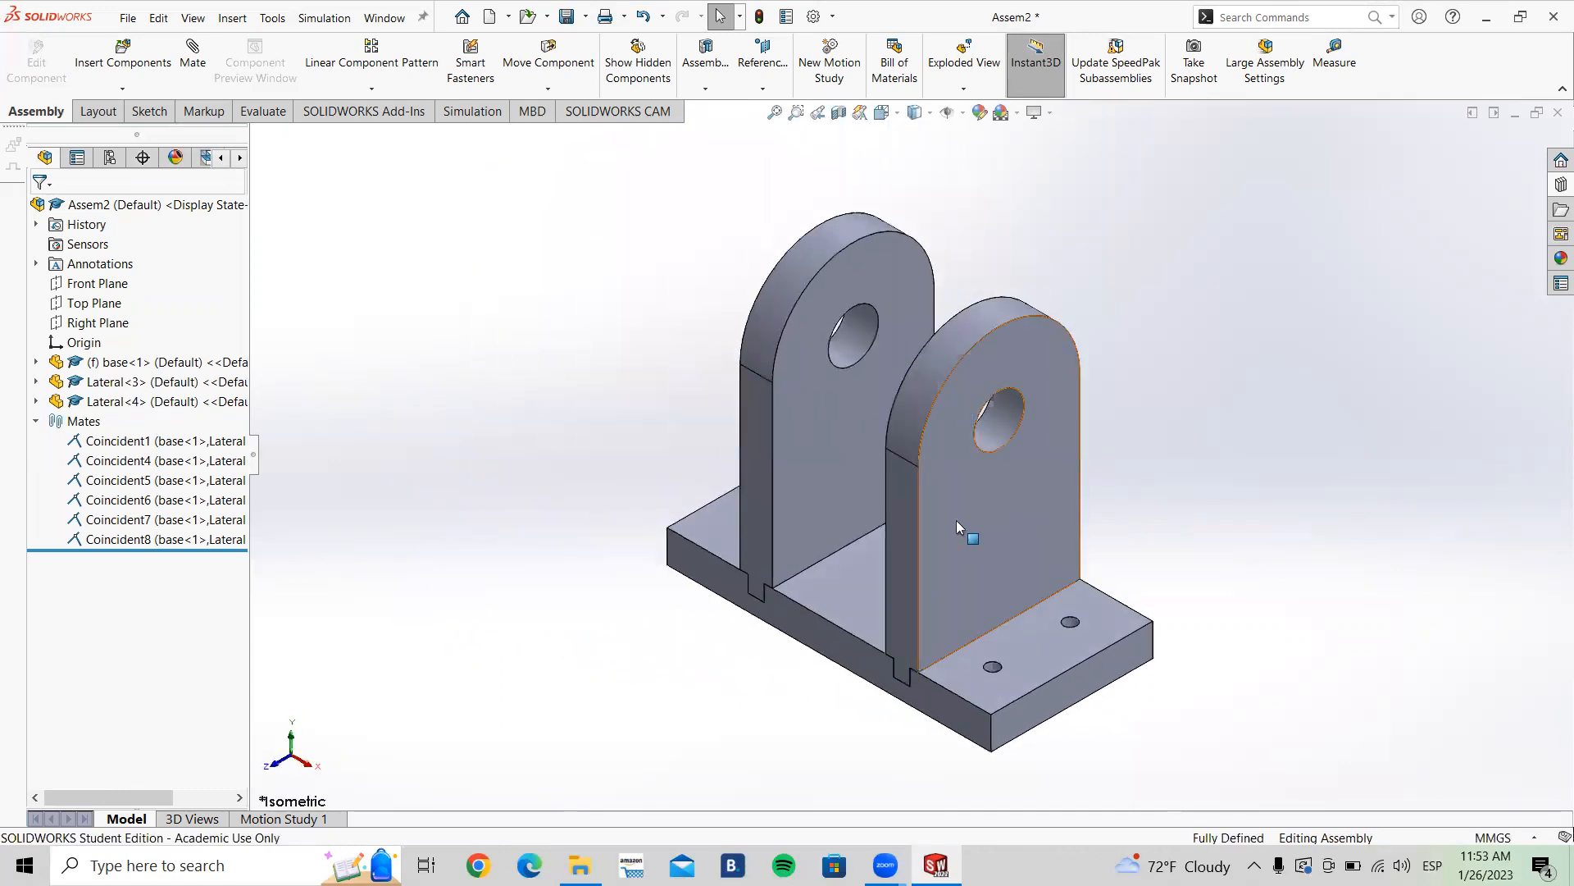
Step: Highlight the Coincident8 mate in the tree and collapse the Mates folder
{"action": "mouse_move", "coordinate": [973, 522]}
{"action": "middle_mouse_down"}
{"action": "mouse_move", "coordinate": [1101, 475]}
{"action": "mouse_move", "coordinate": [985, 507]}
{"action": "middle_mouse_up"}
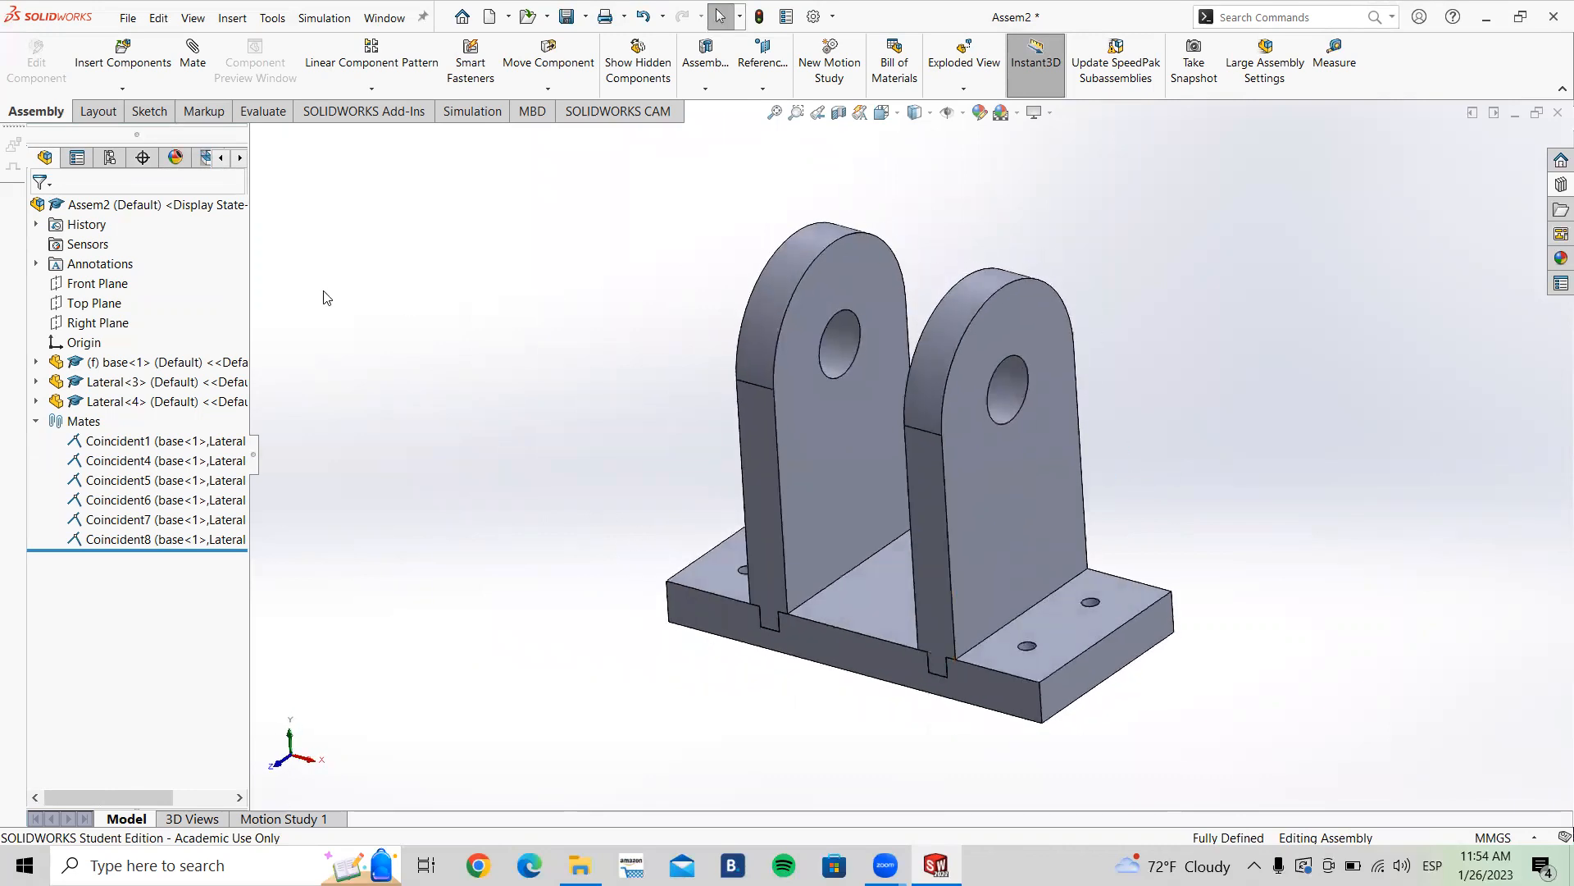
{"action": "left_click", "coordinate": [111, 541]}
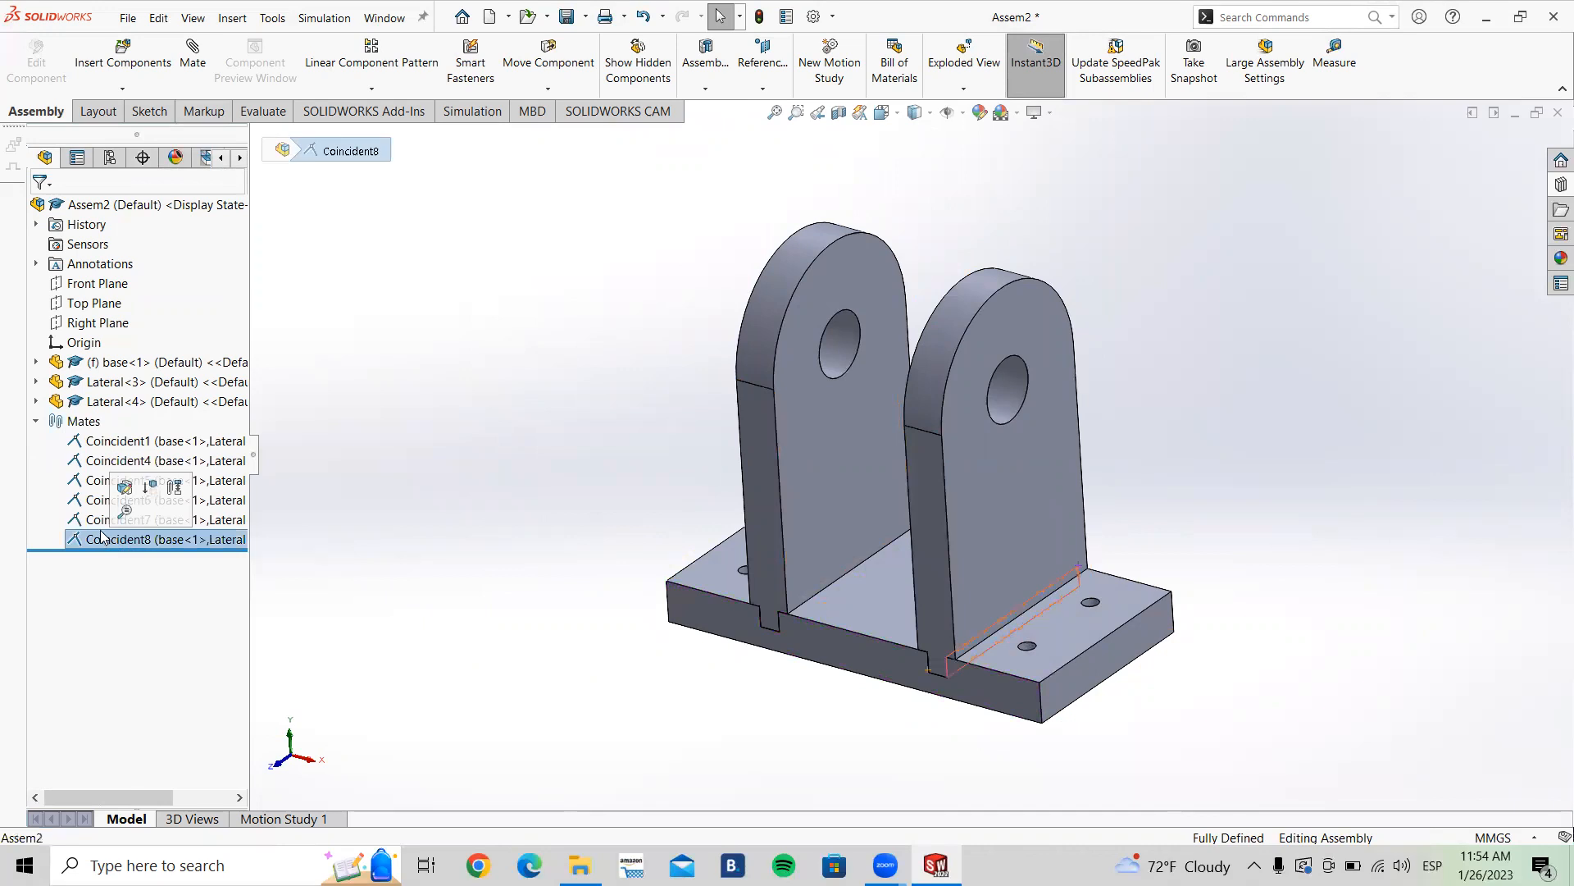
{"action": "left_click", "coordinate": [36, 423]}
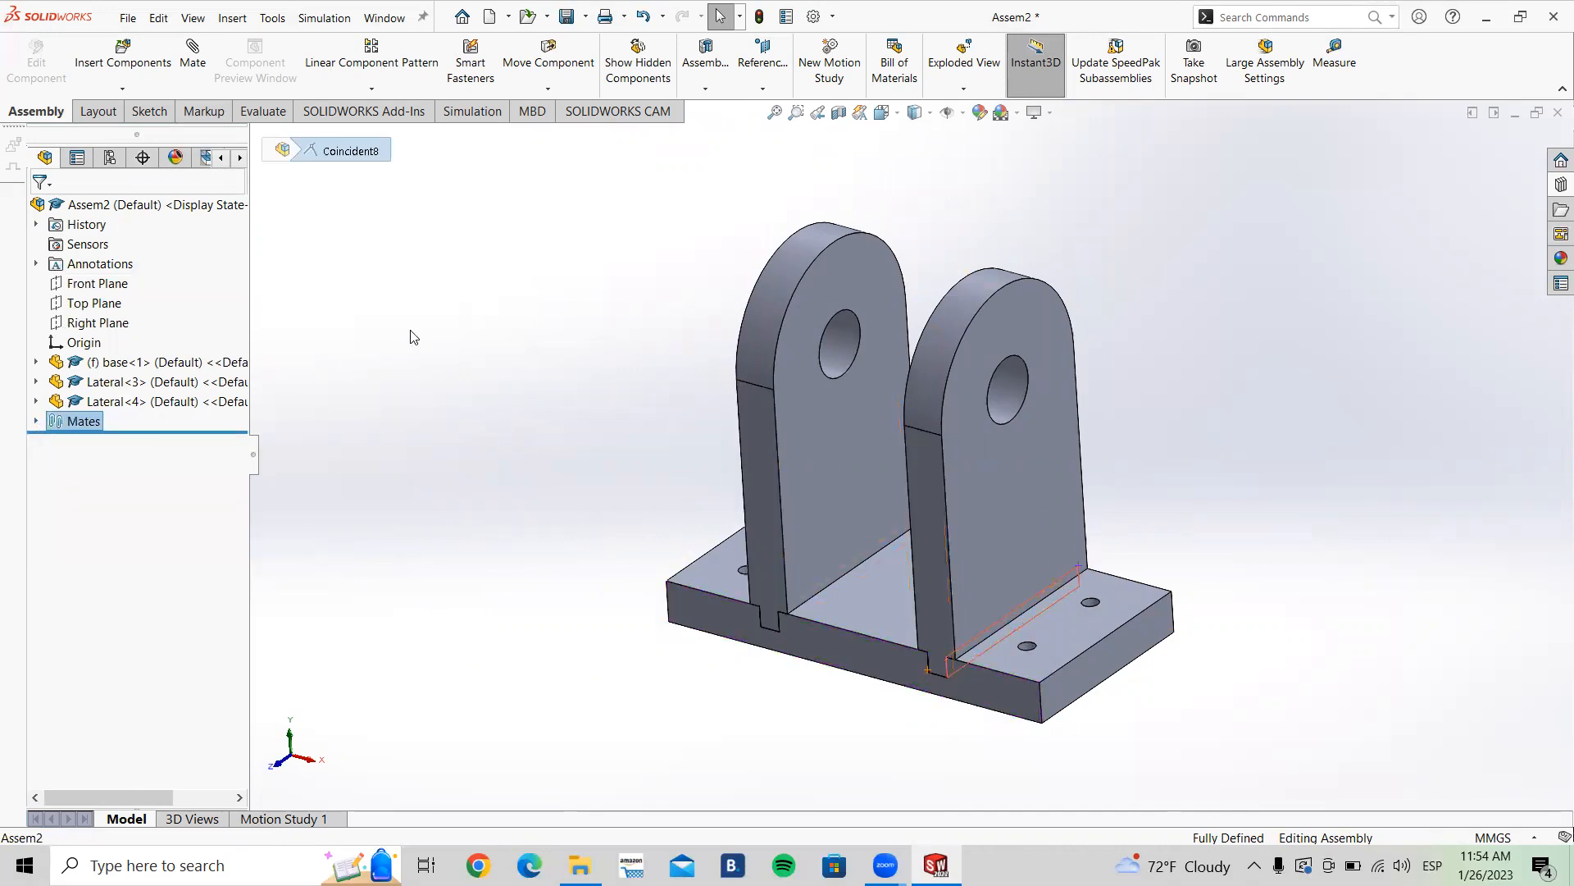
{"action": "left_click", "coordinate": [466, 358]}
Step: Insert the roldana part from the Polea folder, rotated 90 degrees, and place it beside the base
{"action": "left_click", "coordinate": [124, 56]}
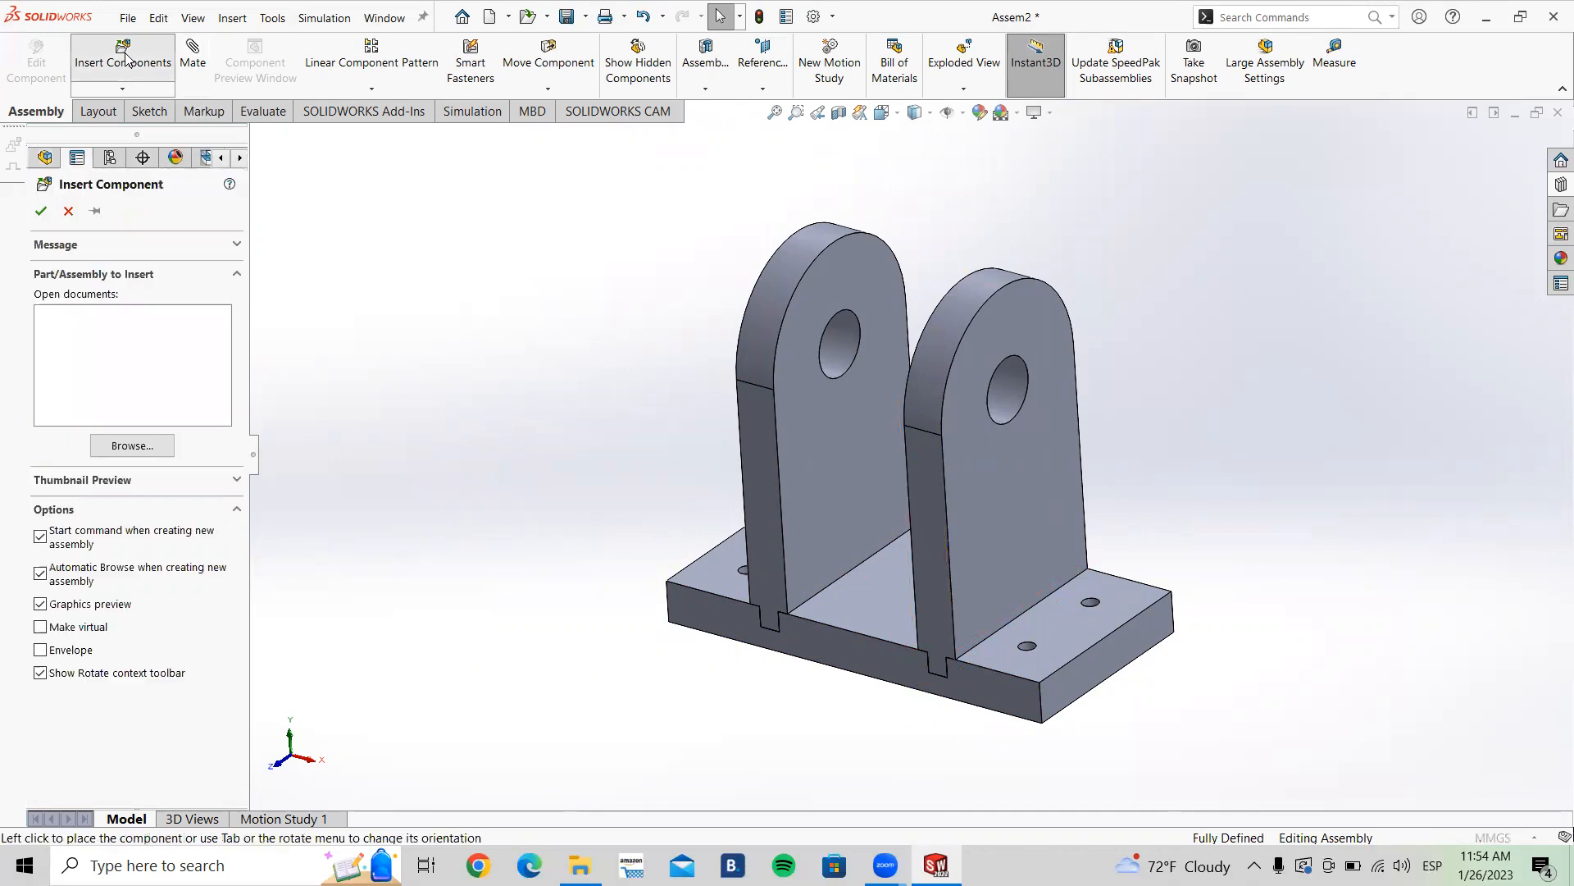
{"action": "left_click", "coordinate": [134, 444]}
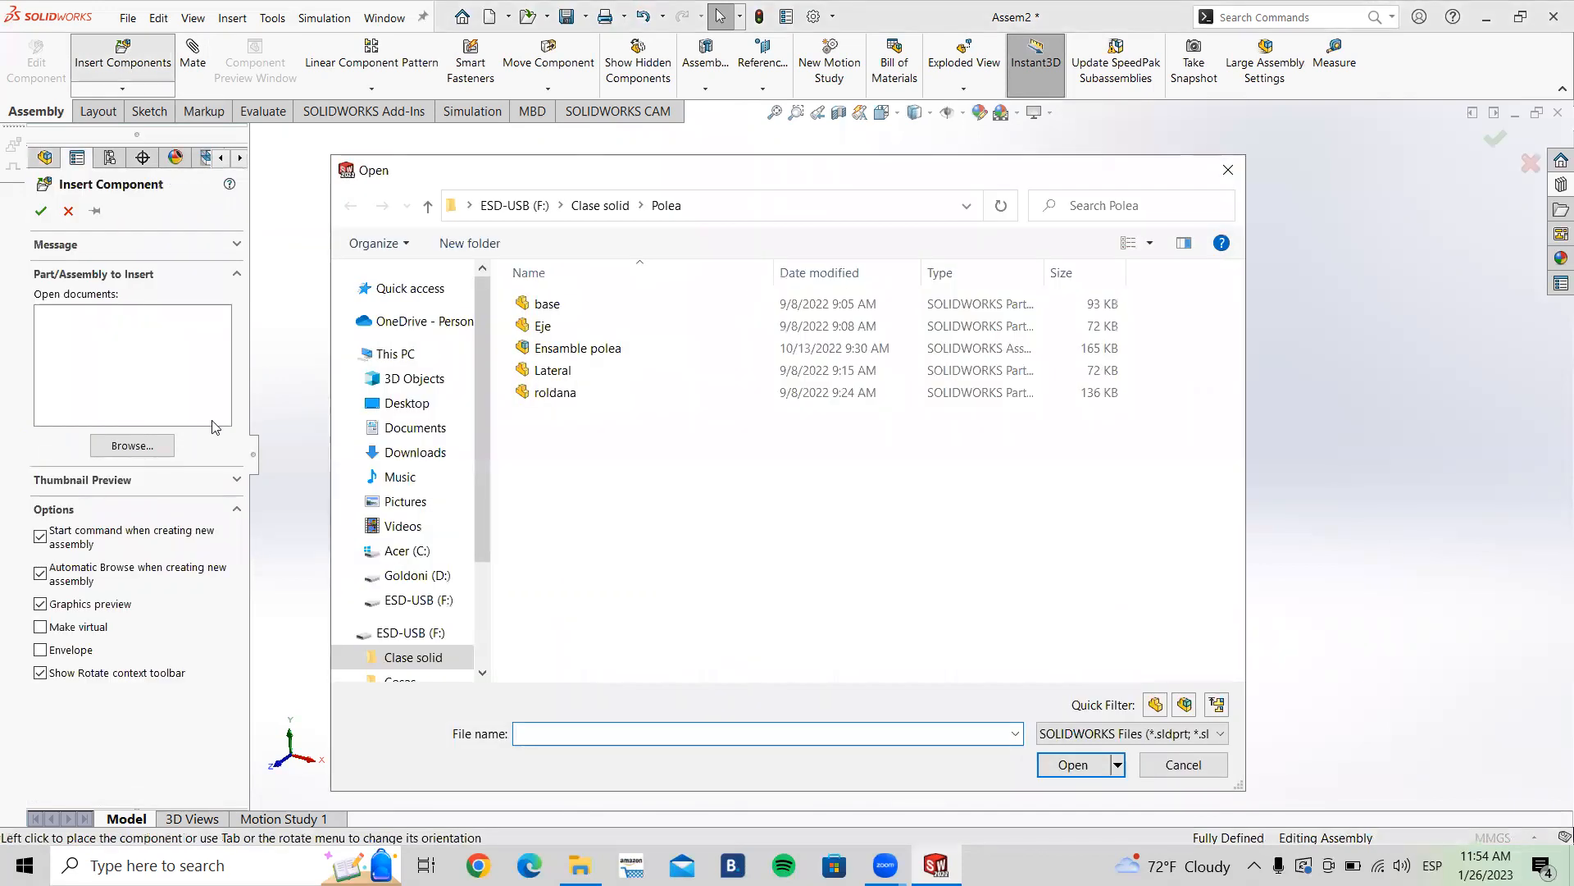
{"action": "left_click", "coordinate": [568, 396]}
{"action": "left_click", "coordinate": [1068, 767]}
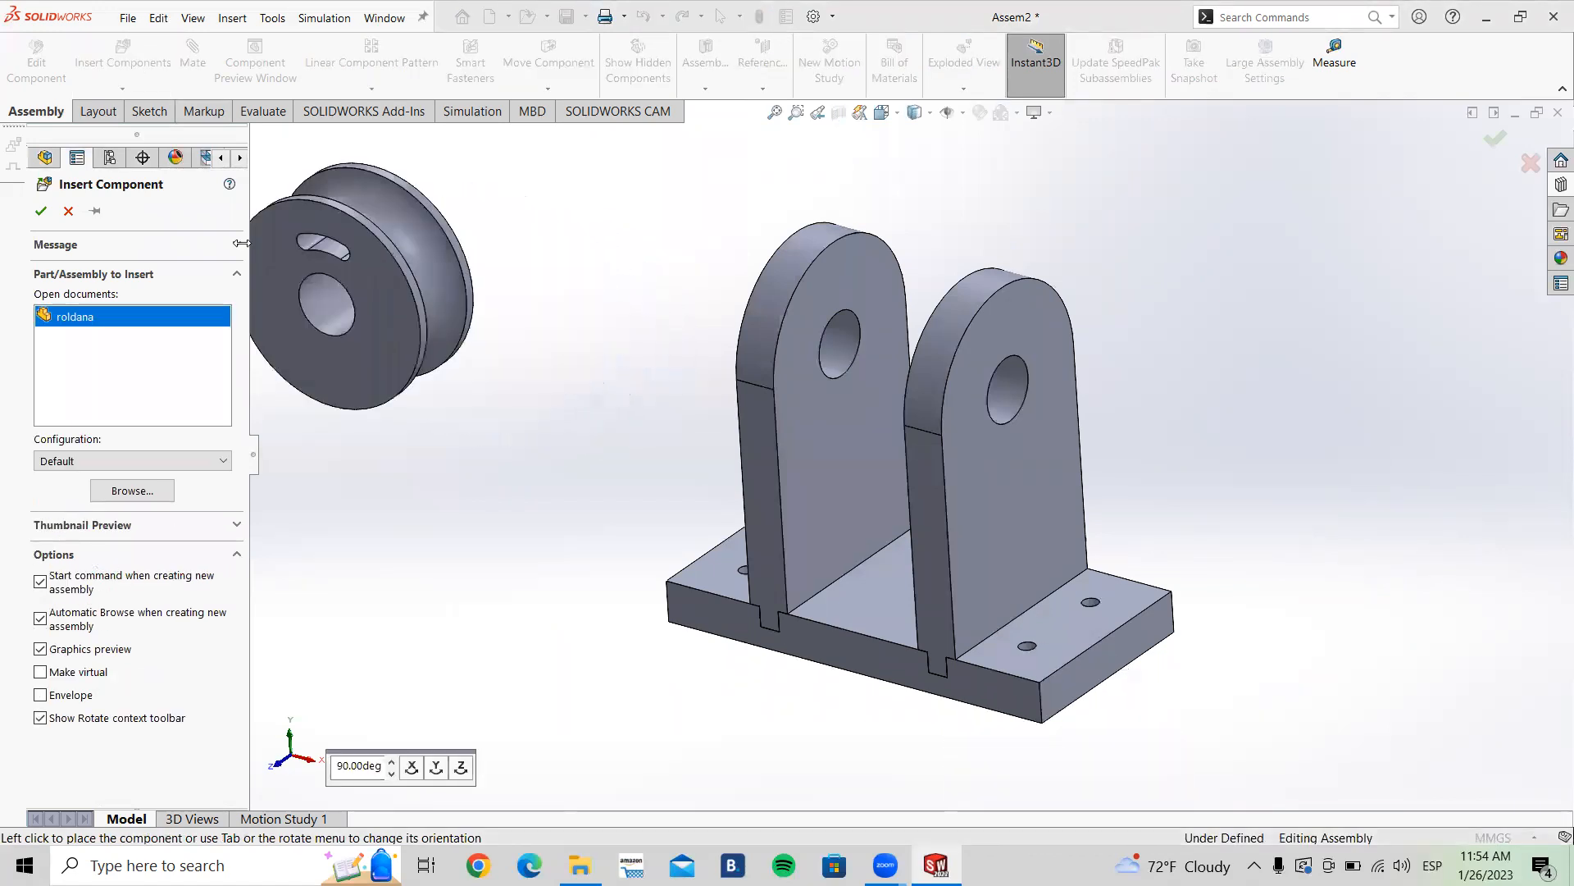
{"action": "left_click", "coordinate": [94, 215]}
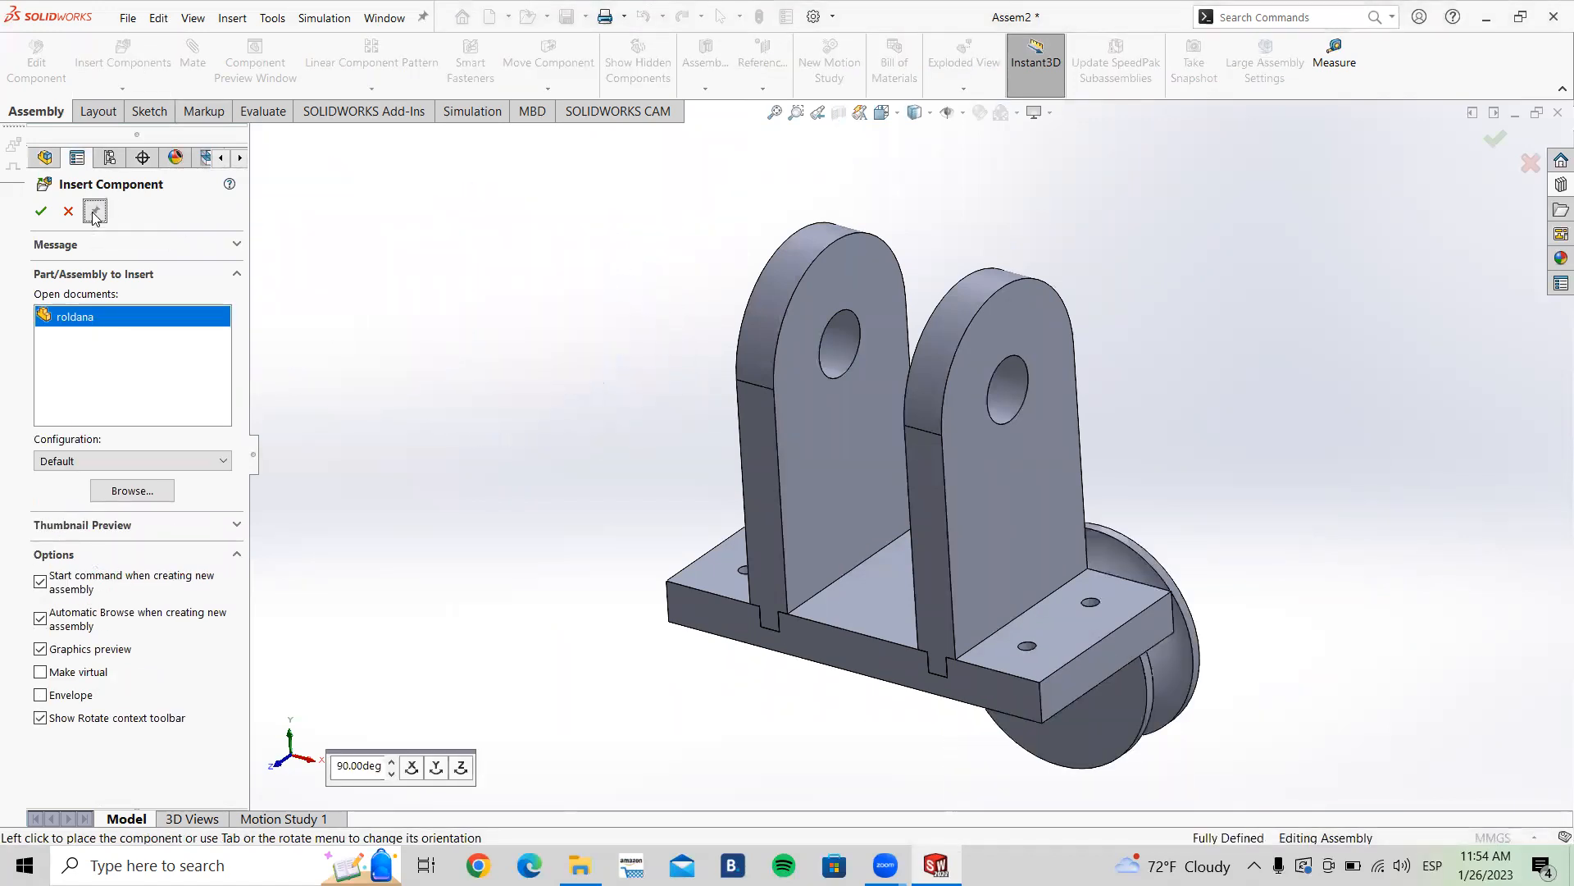
{"action": "left_click", "coordinate": [437, 767]}
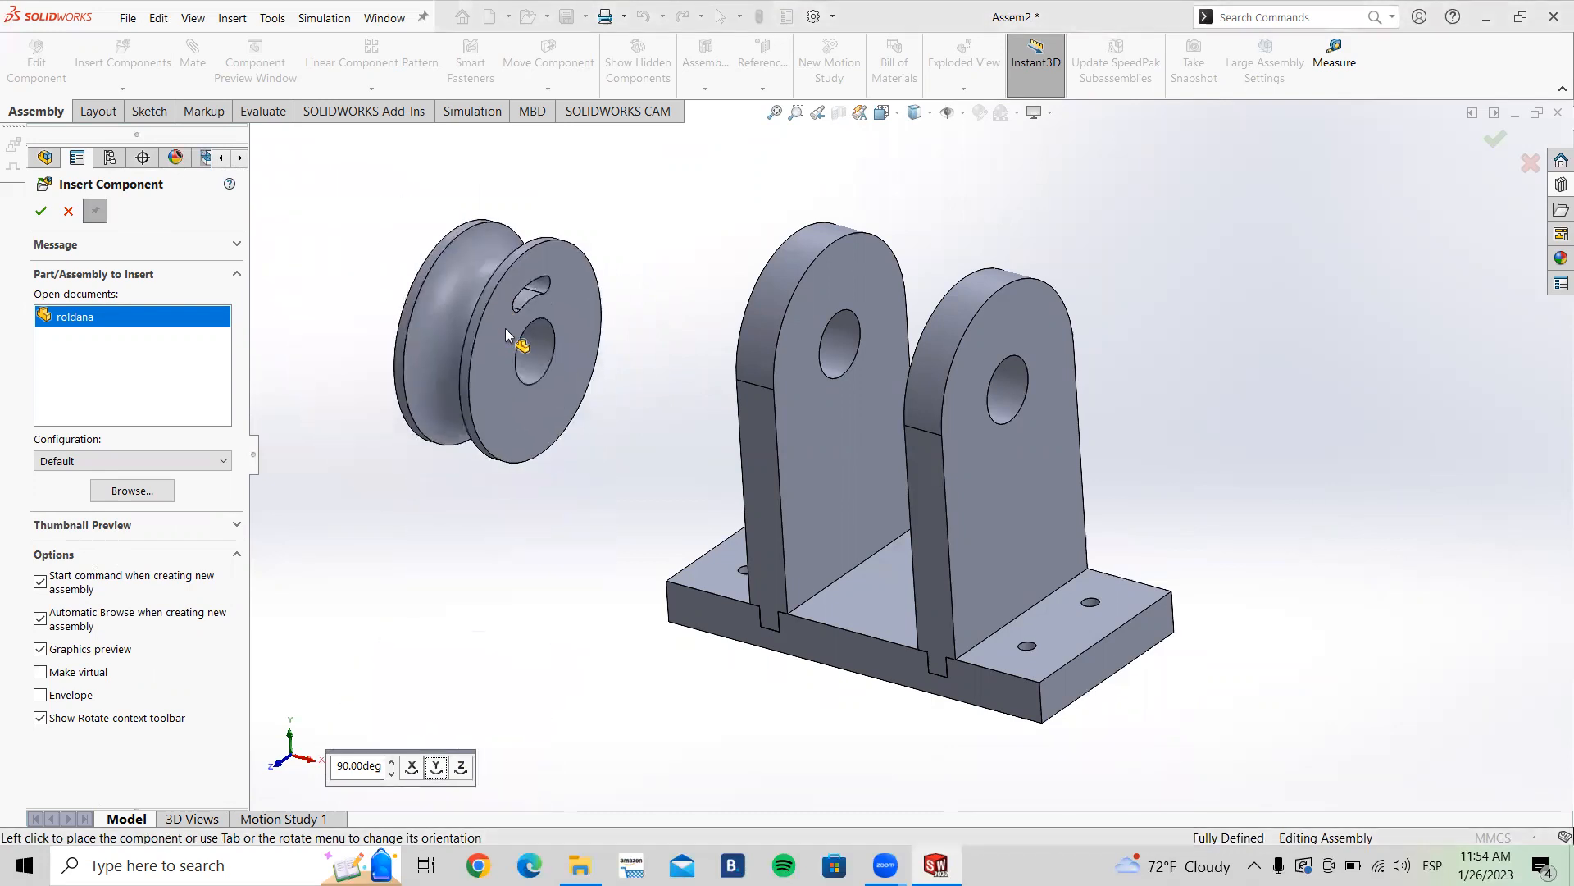
{"action": "left_click", "coordinate": [500, 331]}
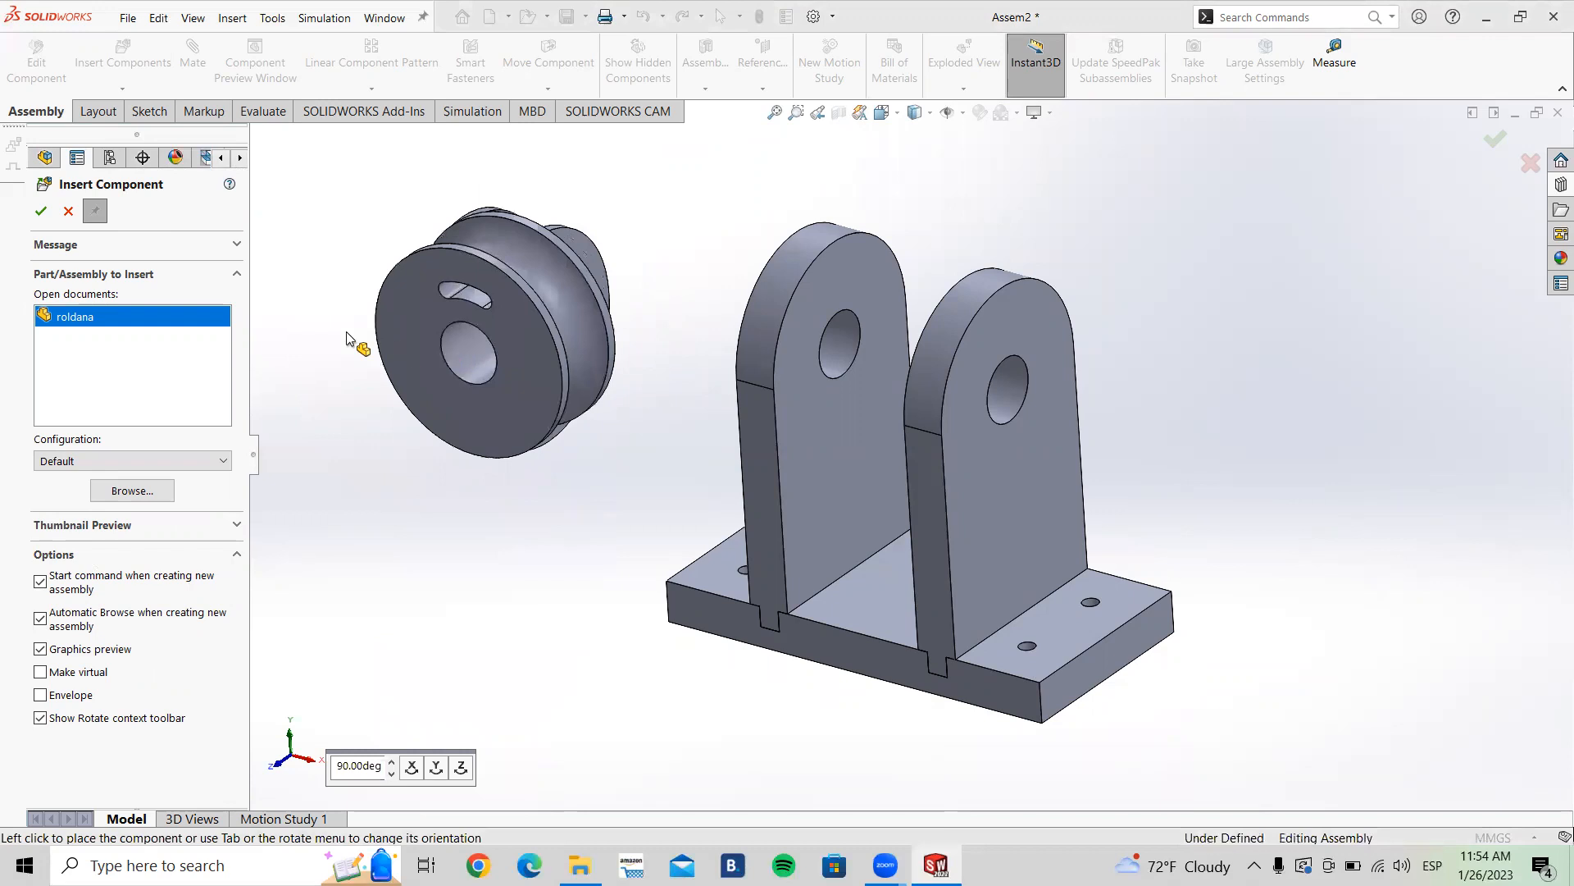
Step: Insert the Eje part from the same folder, place it below the pulley, and close Insert Component
{"action": "left_click", "coordinate": [109, 496]}
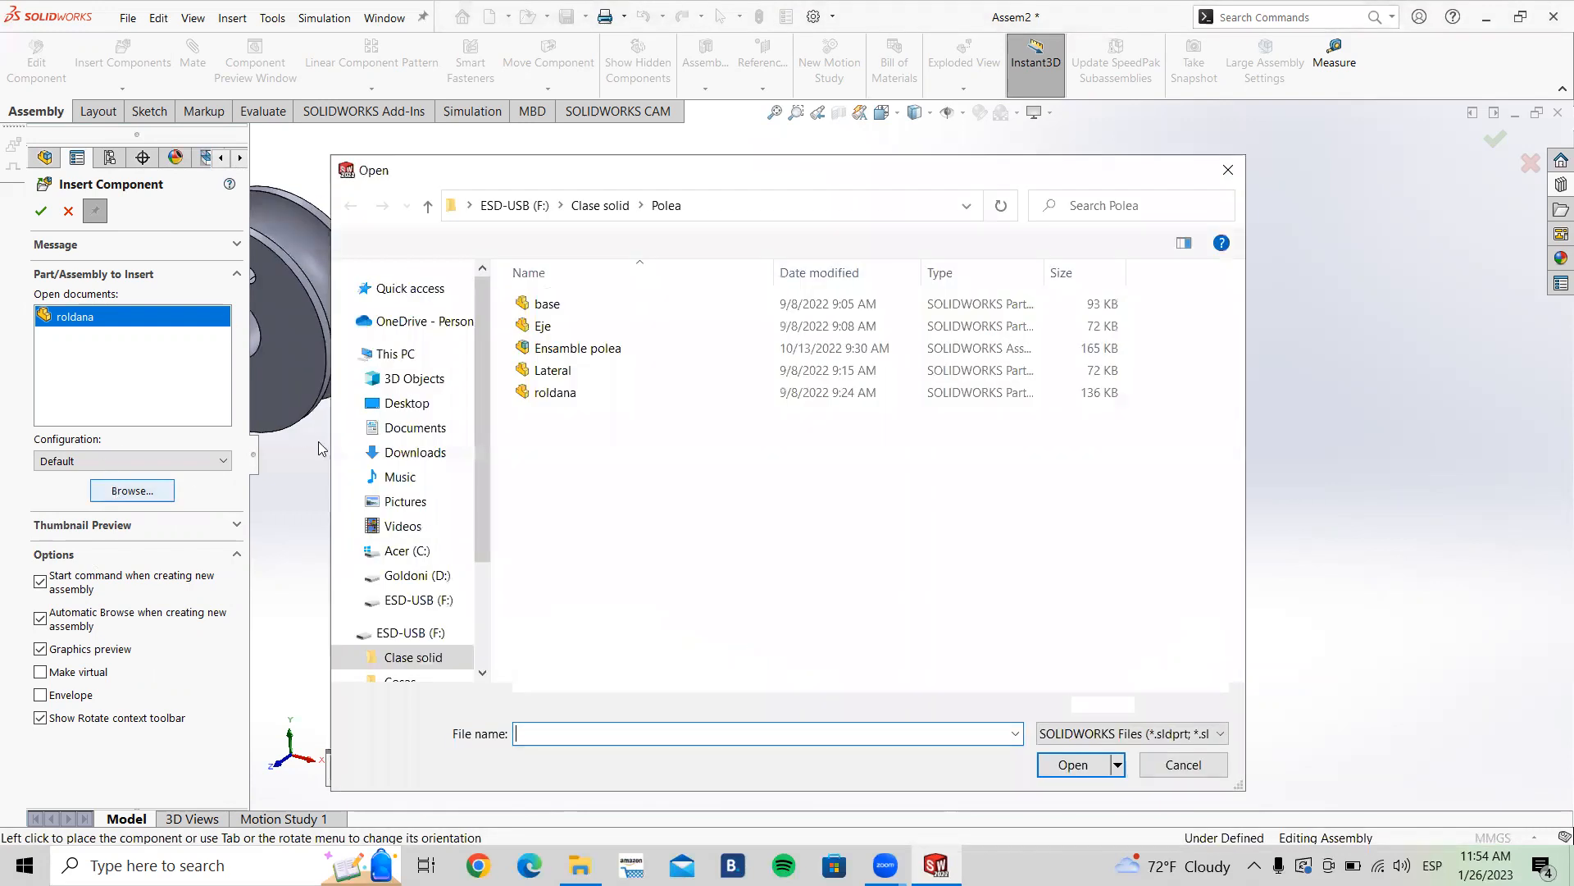
{"action": "left_click", "coordinate": [563, 331]}
{"action": "left_click", "coordinate": [1070, 765]}
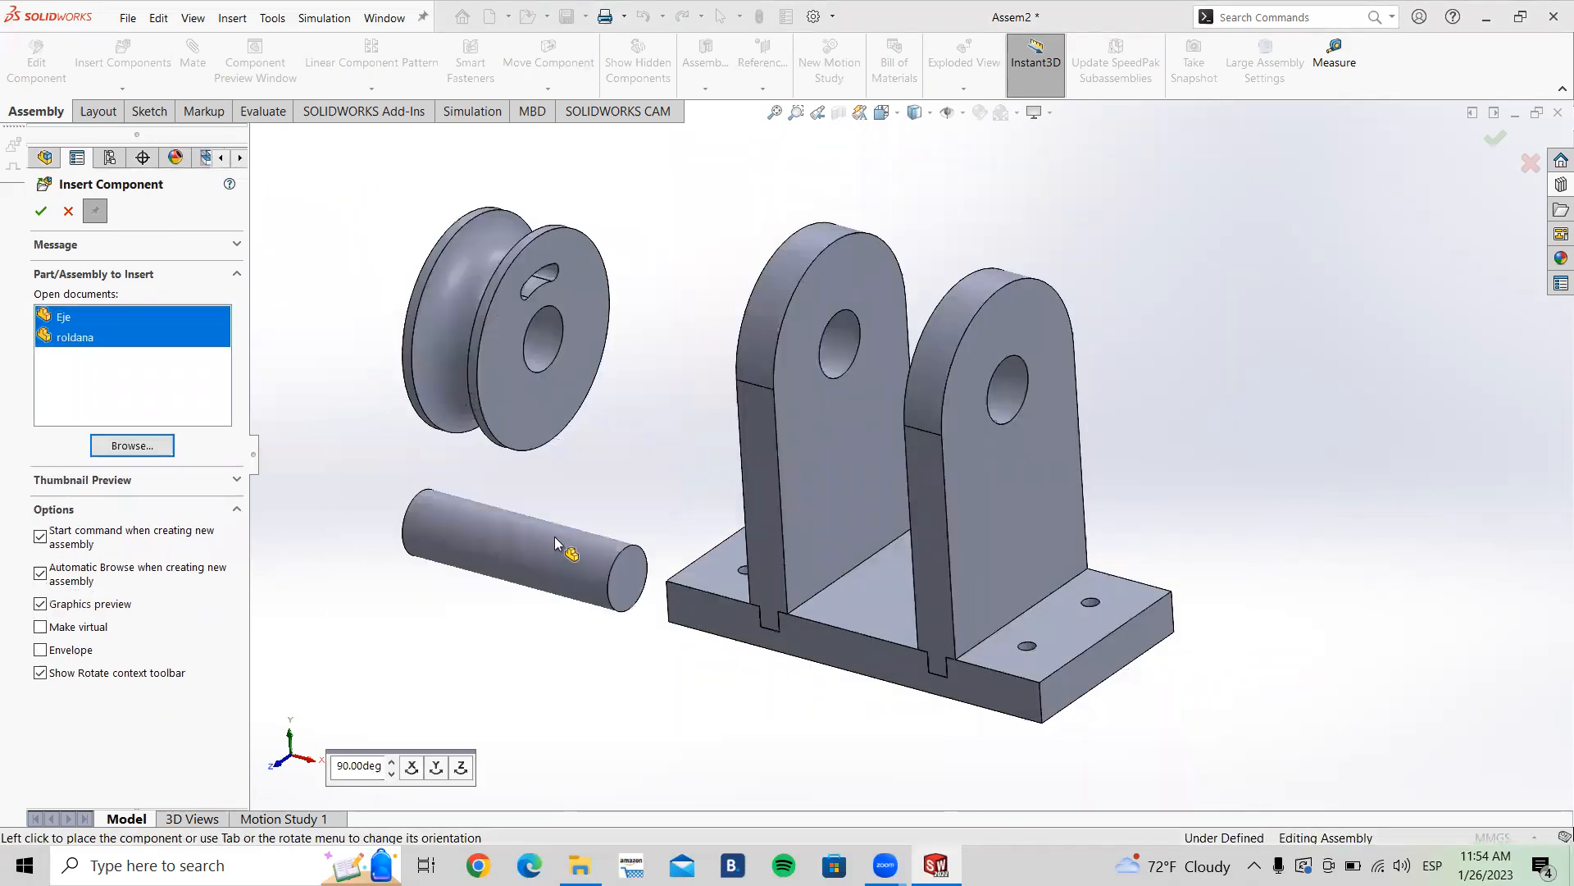
{"action": "left_click", "coordinate": [529, 583]}
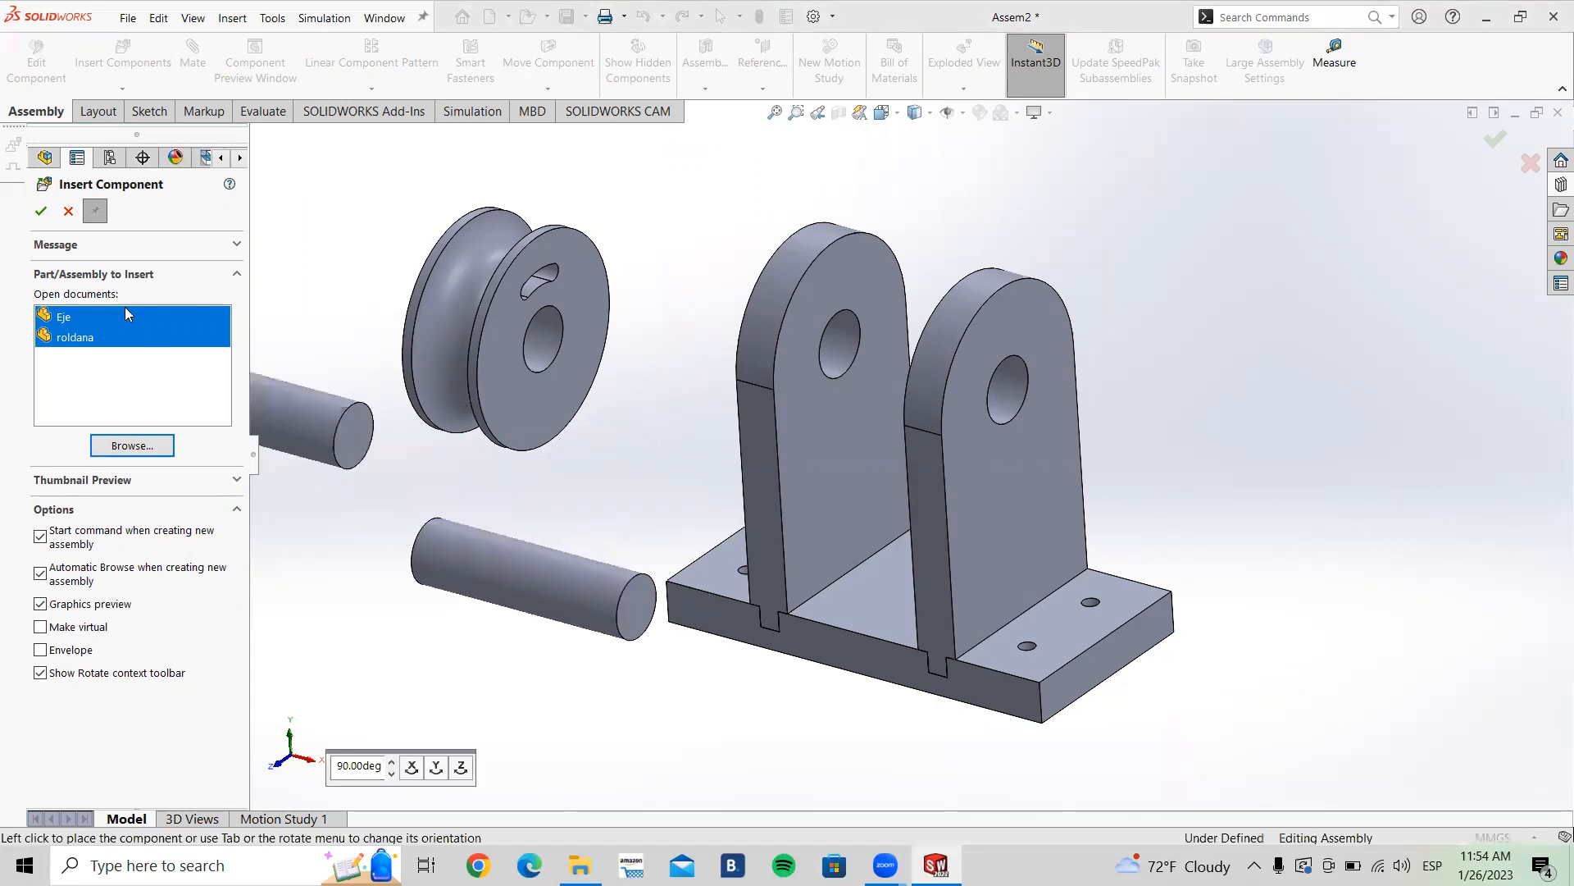
{"action": "left_click", "coordinate": [46, 213]}
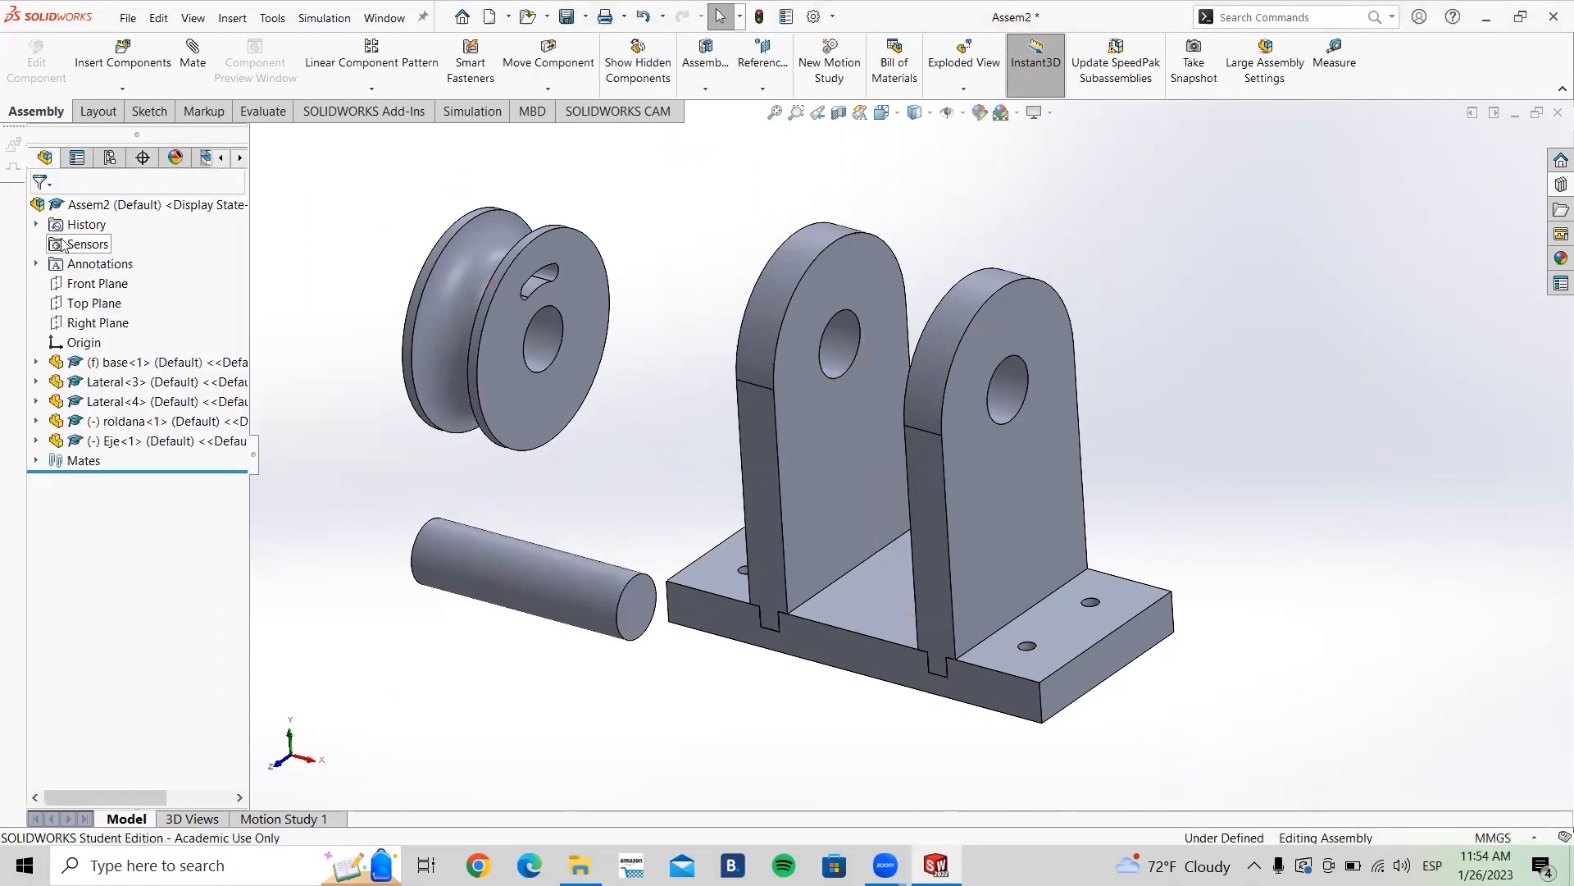
Step: Zoom and rotate around the assembly to examine the base, Laterals, pulley and shaft
{"action": "scroll", "coordinate": [919, 455], "scroll_direction": "up", "scroll_amount": 3}
{"action": "middle_click_drag", "start_coordinate": [958, 639], "coordinate": [867, 435]}
{"action": "scroll", "coordinate": [934, 566], "scroll_direction": "down", "scroll_amount": 4}
{"action": "scroll", "coordinate": [870, 390], "scroll_direction": "up", "scroll_amount": 5}
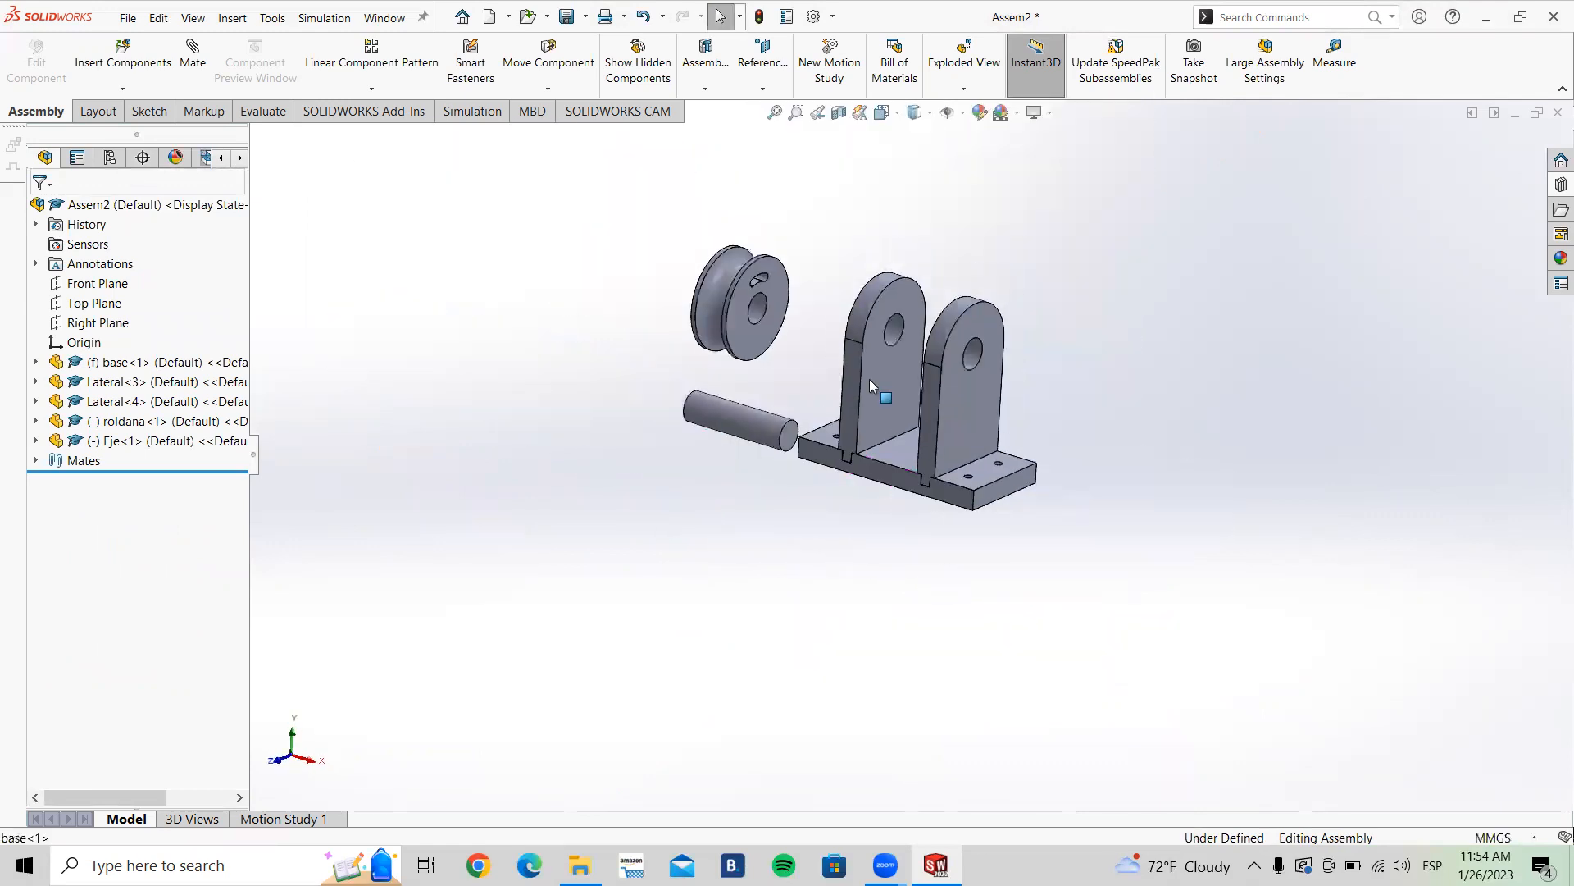
{"action": "scroll", "coordinate": [865, 361], "scroll_direction": "up", "scroll_amount": 2}
{"action": "middle_click_drag", "start_coordinate": [879, 293], "coordinate": [845, 298]}
{"action": "scroll", "coordinate": [906, 293], "scroll_direction": "down", "scroll_amount": 3}
{"action": "middle_click_drag", "start_coordinate": [969, 548], "coordinate": [1009, 529]}
{"action": "scroll", "coordinate": [899, 716], "scroll_direction": "down", "scroll_amount": 2}
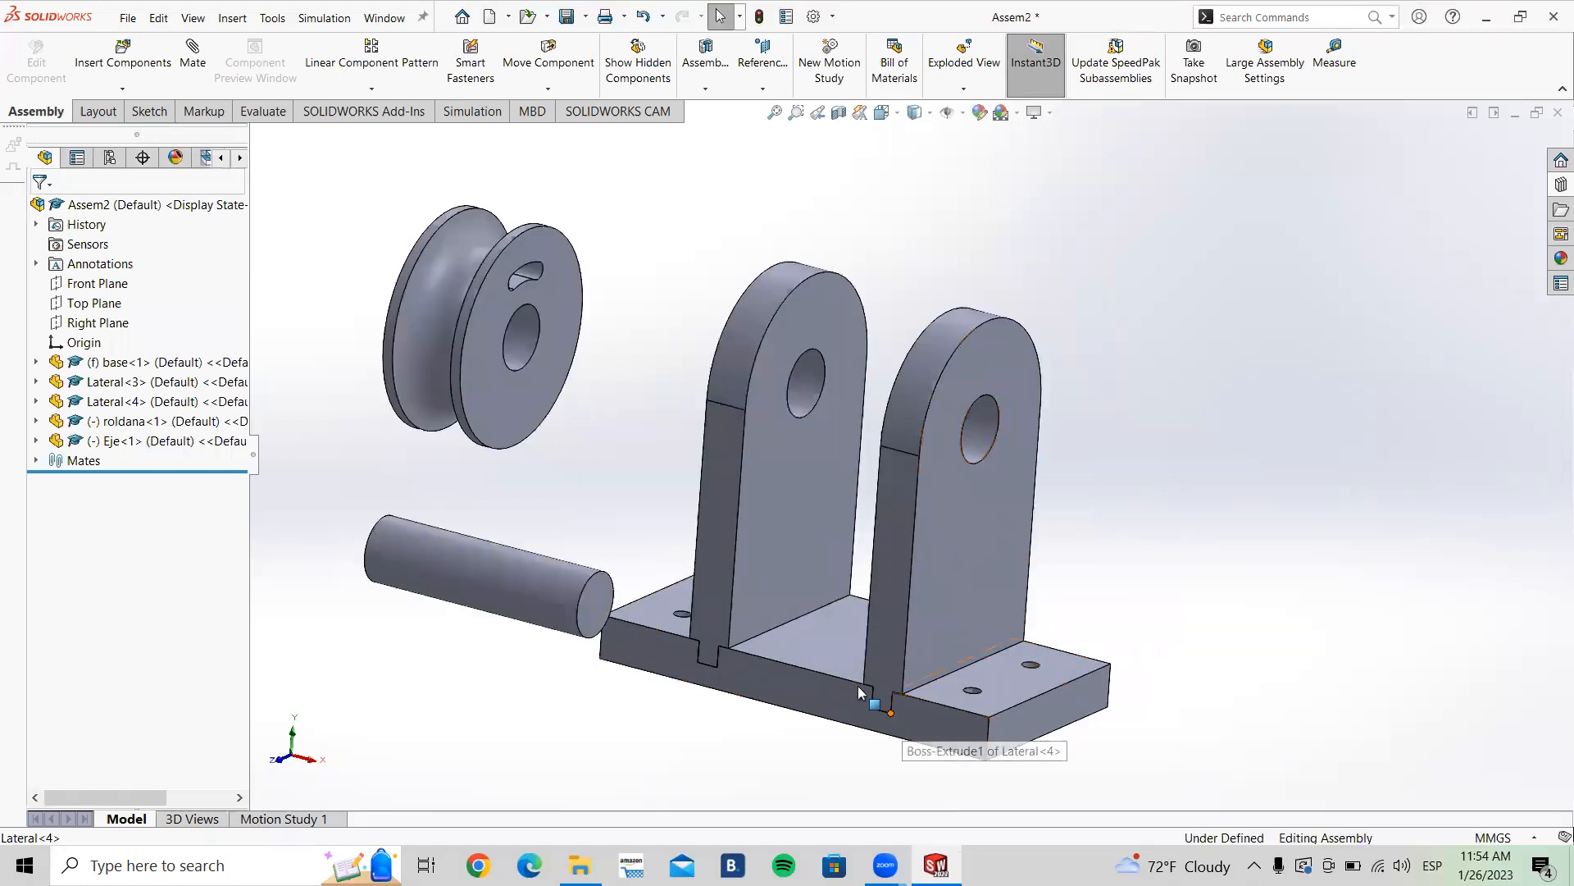
{"action": "scroll", "coordinate": [902, 605], "scroll_direction": "down", "scroll_amount": 2}
{"action": "scroll", "coordinate": [429, 503], "scroll_direction": "up", "scroll_amount": 1}
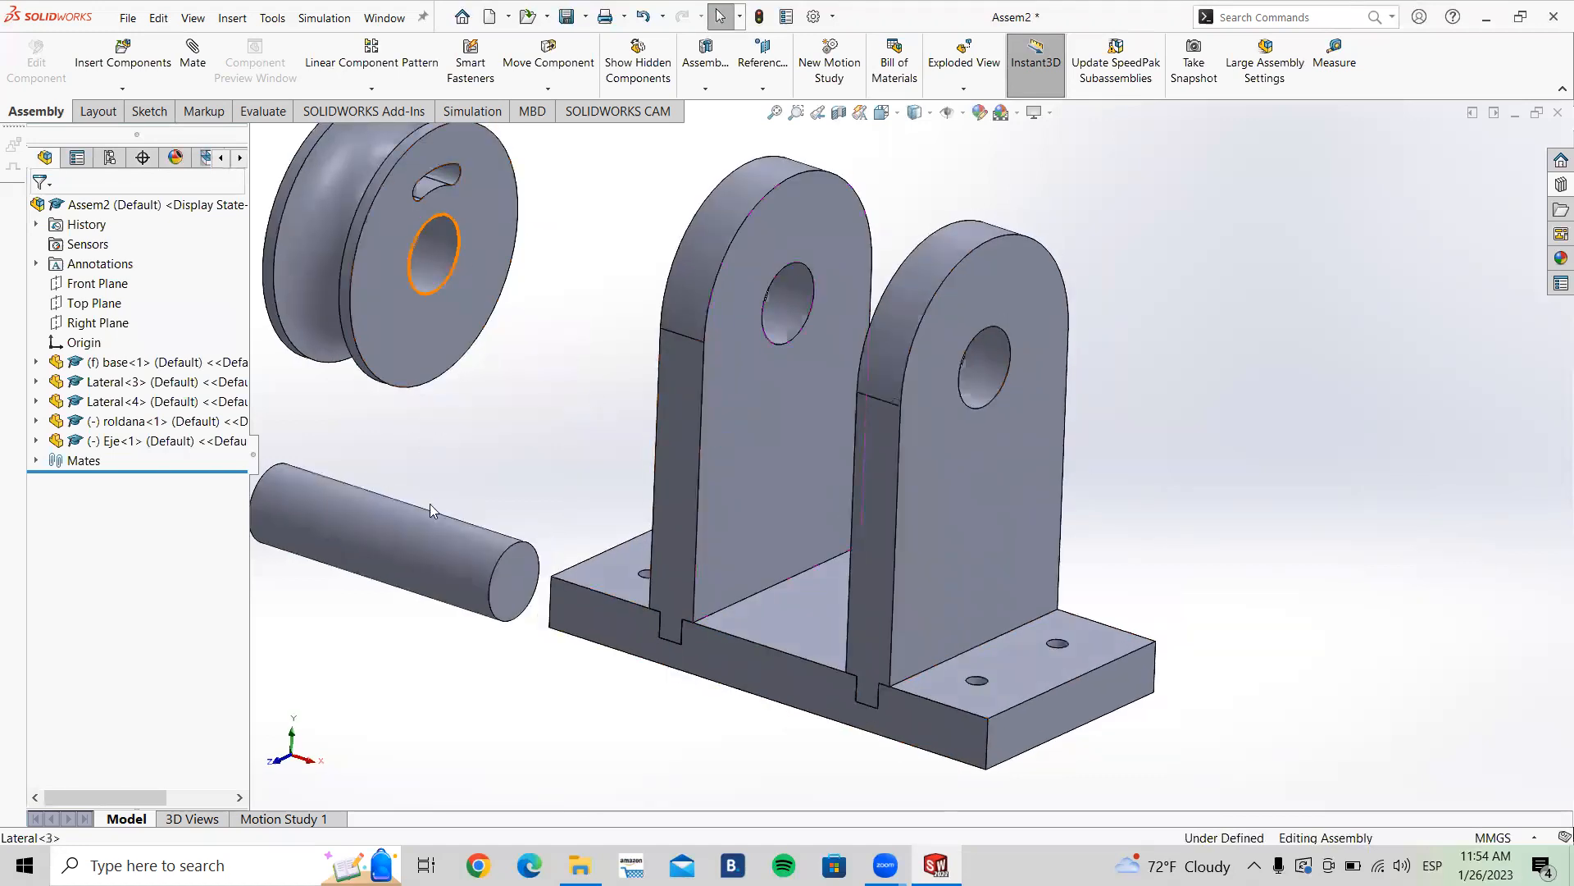
{"action": "scroll", "coordinate": [566, 425], "scroll_direction": "up", "scroll_amount": 2}
{"action": "key", "text": "ctrl+7"}
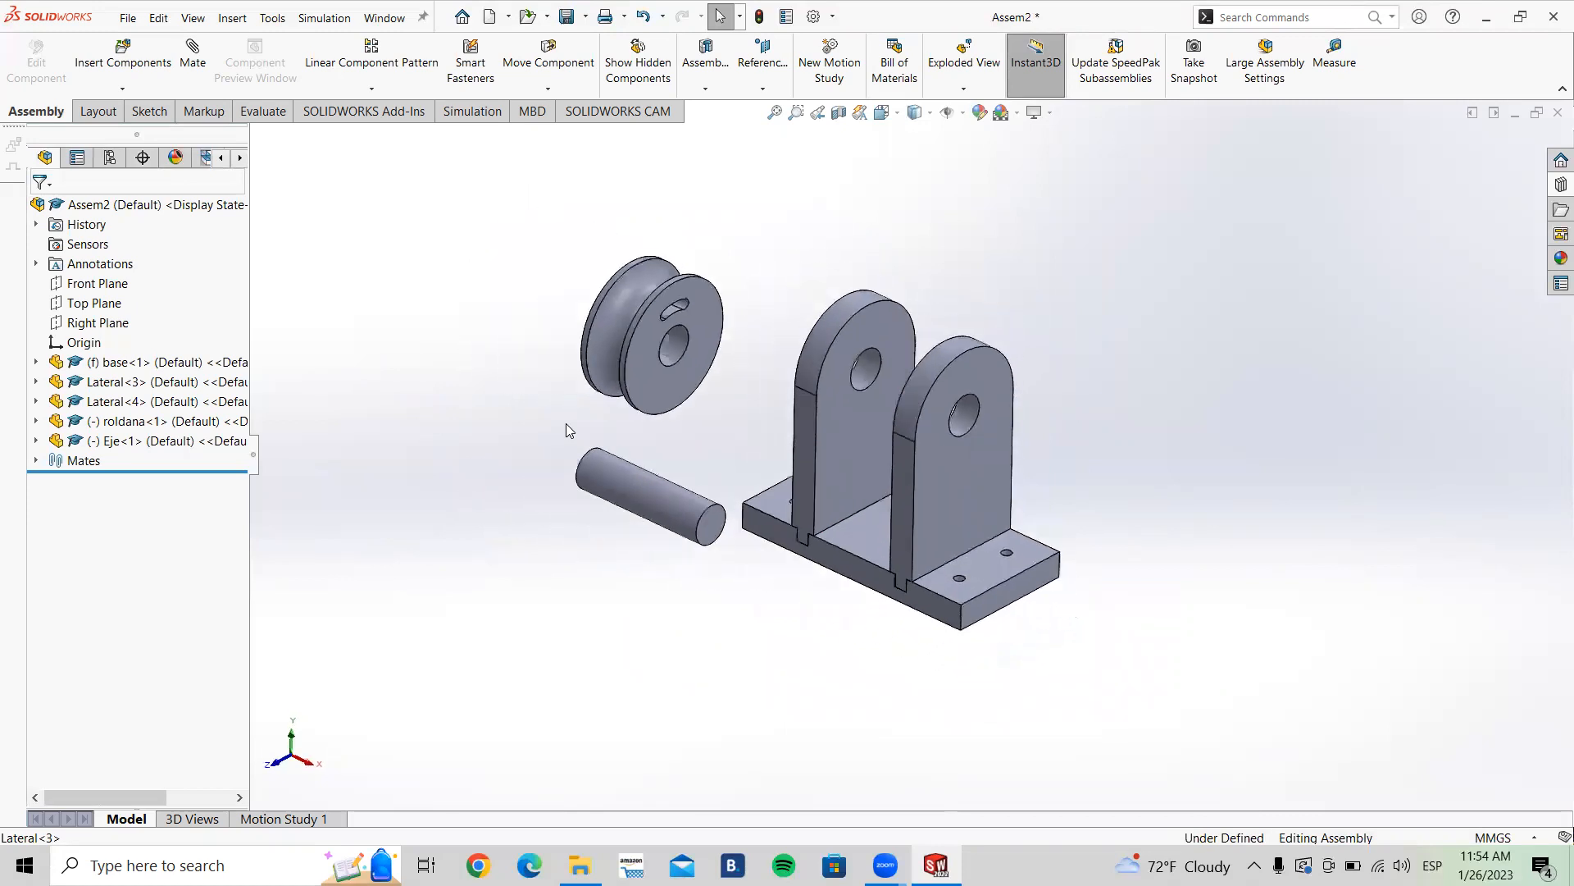
{"action": "scroll", "coordinate": [918, 365], "scroll_direction": "down", "scroll_amount": 2}
{"action": "middle_click_drag", "start_coordinate": [1191, 526], "coordinate": [1107, 433]}
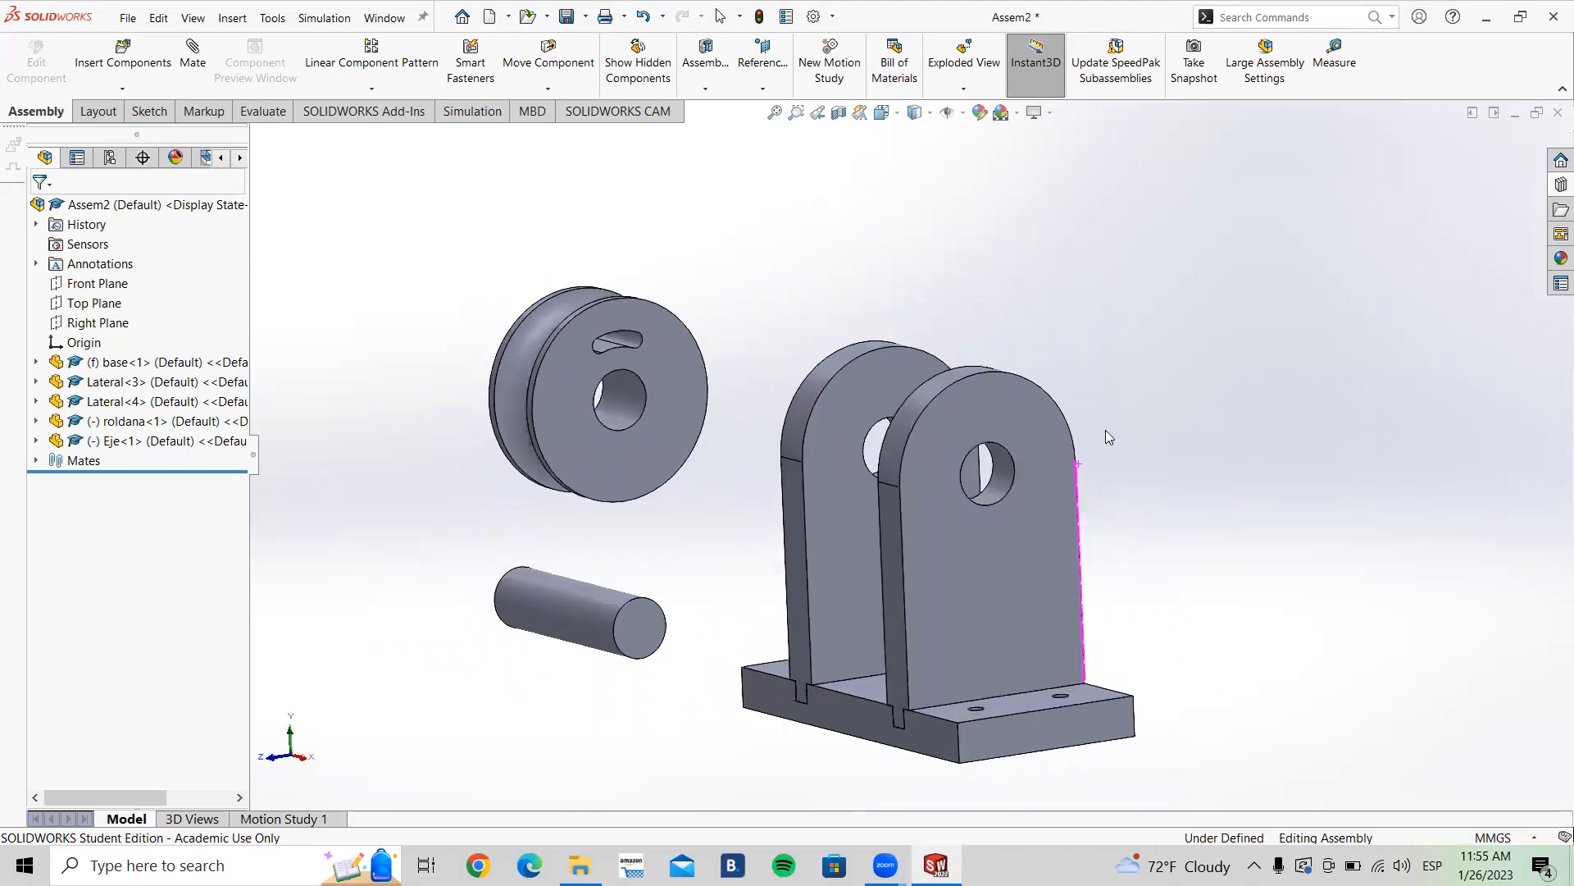
Step: Drag the roldana pulley and Eje shaft to new spots beside the base, with the shaft above the pulley
{"action": "mouse_move", "coordinate": [1159, 525]}
{"action": "middle_mouse_down"}
{"action": "mouse_move", "coordinate": [1237, 552]}
{"action": "mouse_move", "coordinate": [1188, 534]}
{"action": "middle_mouse_up"}
{"action": "left_click_drag", "start_coordinate": [656, 450], "coordinate": [731, 439]}
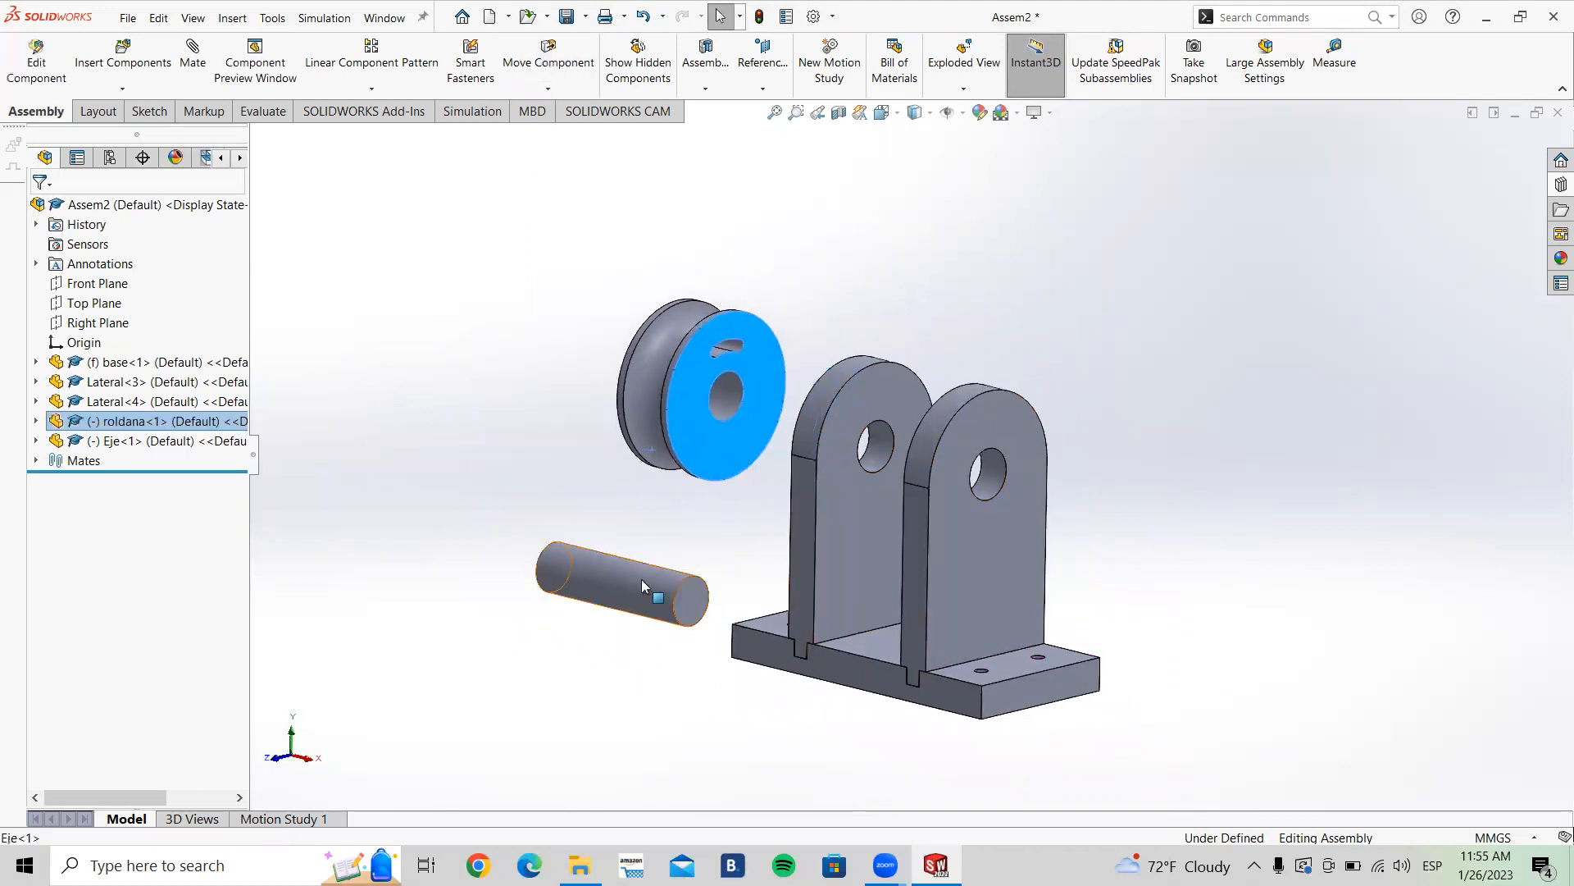
{"action": "left_click_drag", "start_coordinate": [641, 579], "coordinate": [842, 523]}
{"action": "left_click_drag", "start_coordinate": [704, 377], "coordinate": [689, 325]}
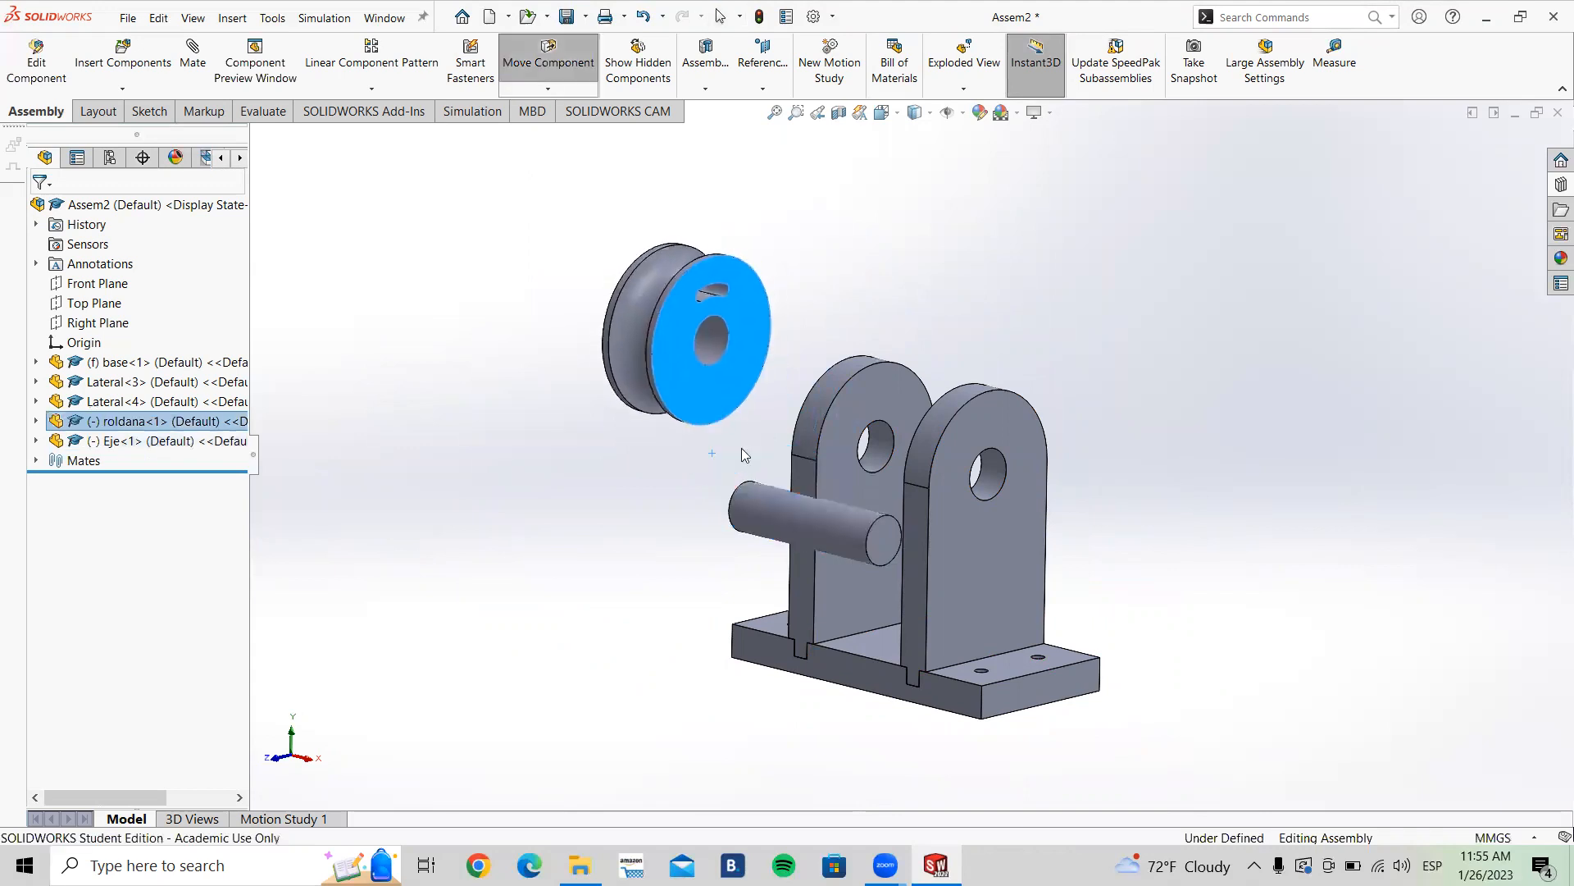
{"action": "left_click_drag", "start_coordinate": [772, 504], "coordinate": [669, 467]}
{"action": "left_click_drag", "start_coordinate": [692, 408], "coordinate": [898, 507]}
{"action": "left_click_drag", "start_coordinate": [670, 489], "coordinate": [580, 326]}
{"action": "left_click_drag", "start_coordinate": [902, 444], "coordinate": [642, 632]}
{"action": "left_click", "coordinate": [670, 626]}
{"action": "middle_click_drag", "start_coordinate": [671, 625], "coordinate": [613, 513]}
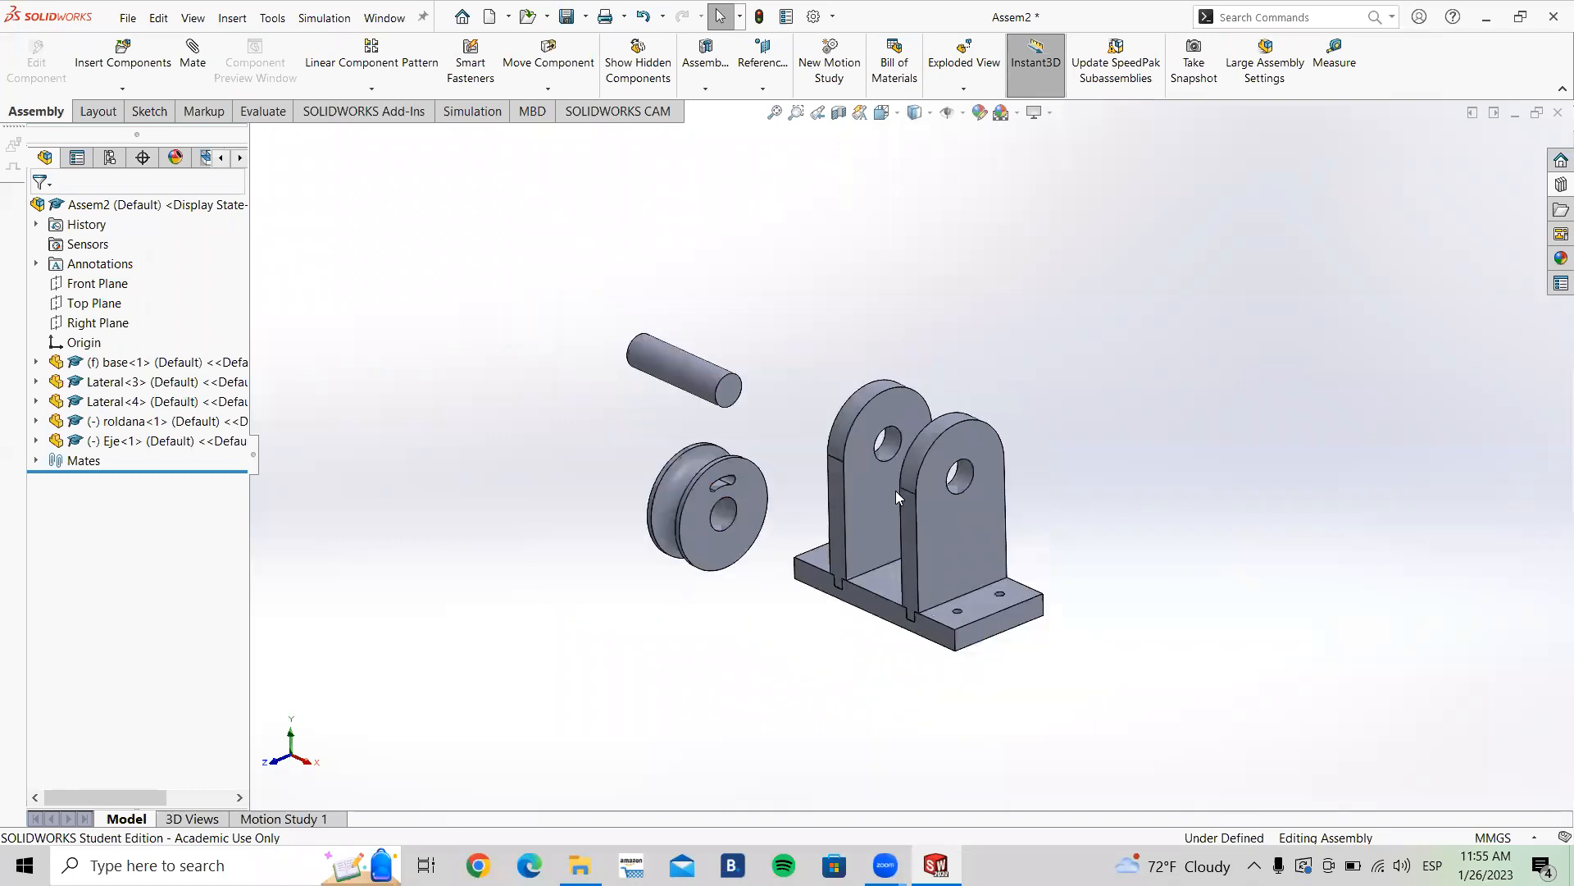
Step: Add a Parallel mate between the pulley's side face and the inner face of Lateral<4>
{"action": "scroll", "coordinate": [896, 490], "scroll_direction": "down", "scroll_amount": 2}
{"action": "left_click", "coordinate": [195, 68]}
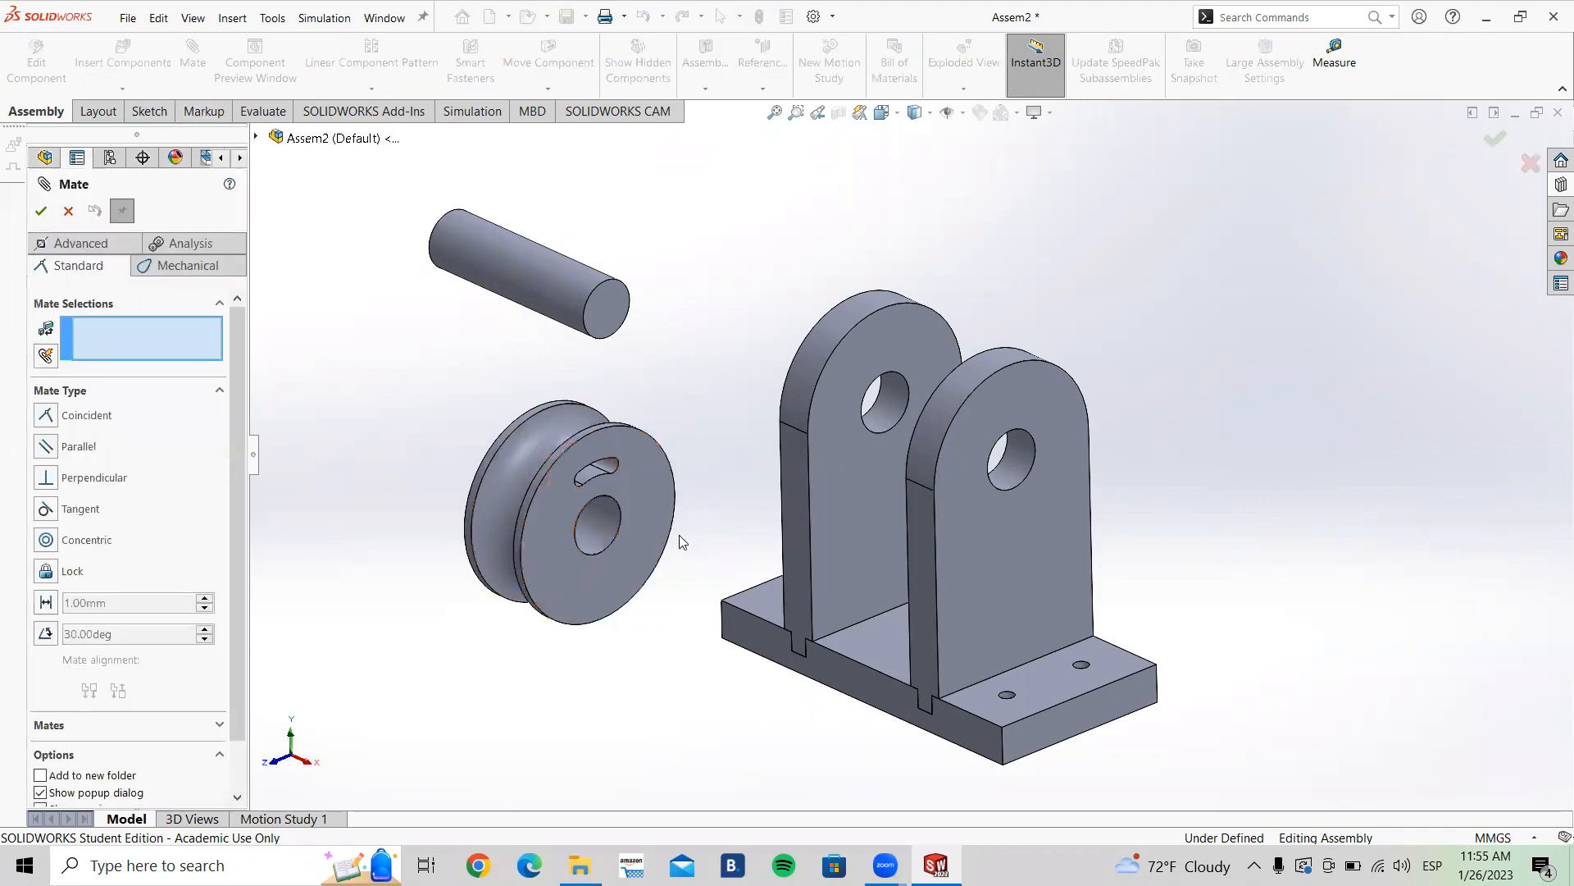
{"action": "scroll", "coordinate": [672, 537], "scroll_direction": "down", "scroll_amount": 3}
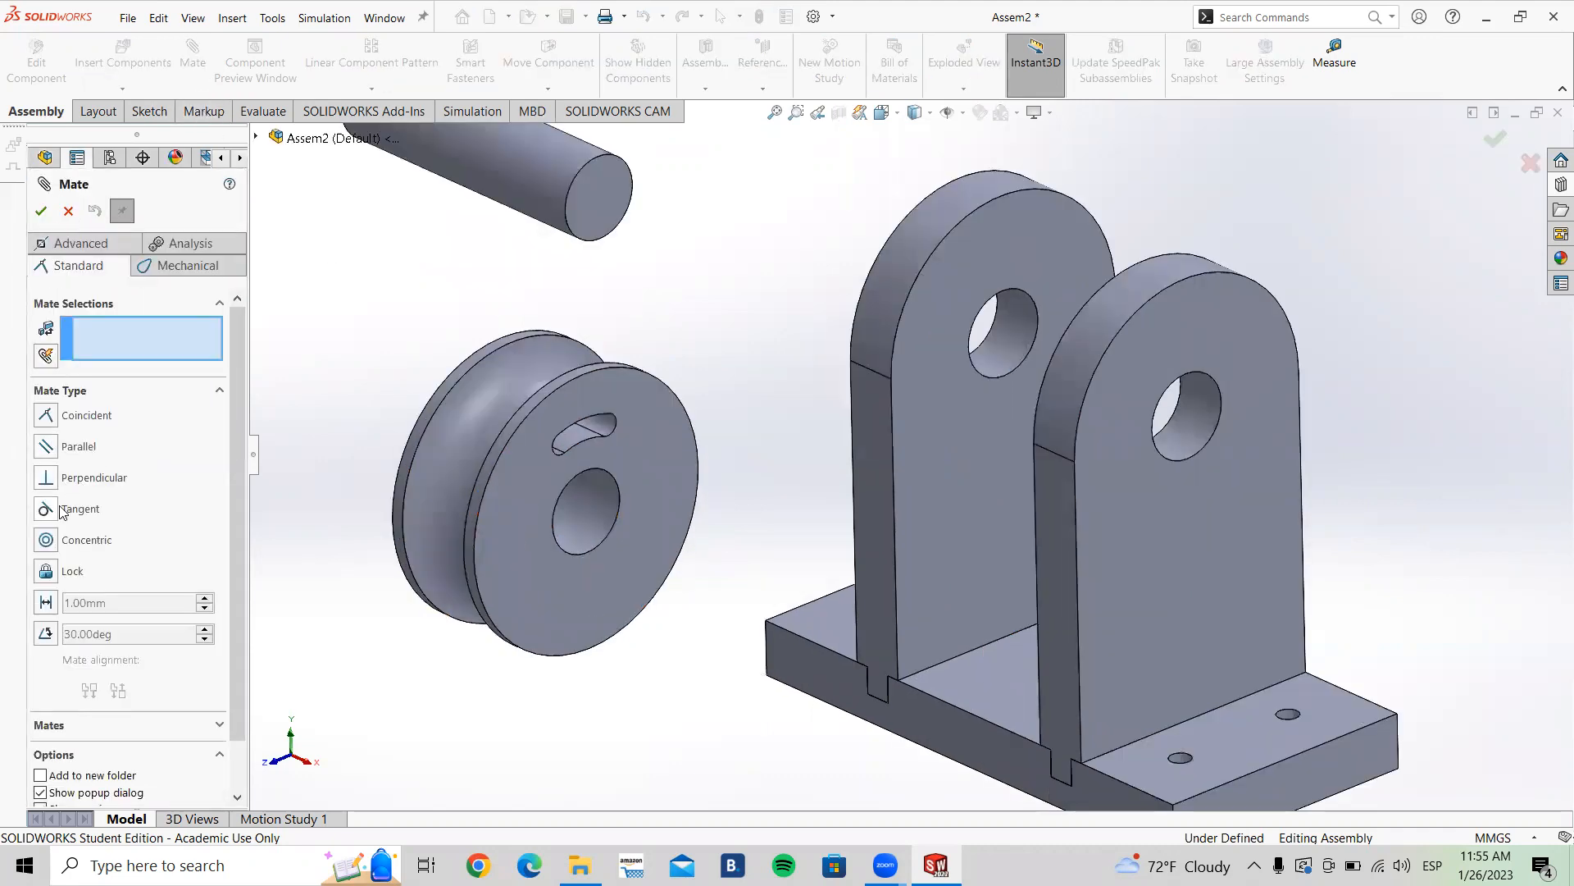
{"action": "left_click", "coordinate": [649, 461]}
{"action": "middle_click_drag", "start_coordinate": [999, 519], "coordinate": [1171, 549]}
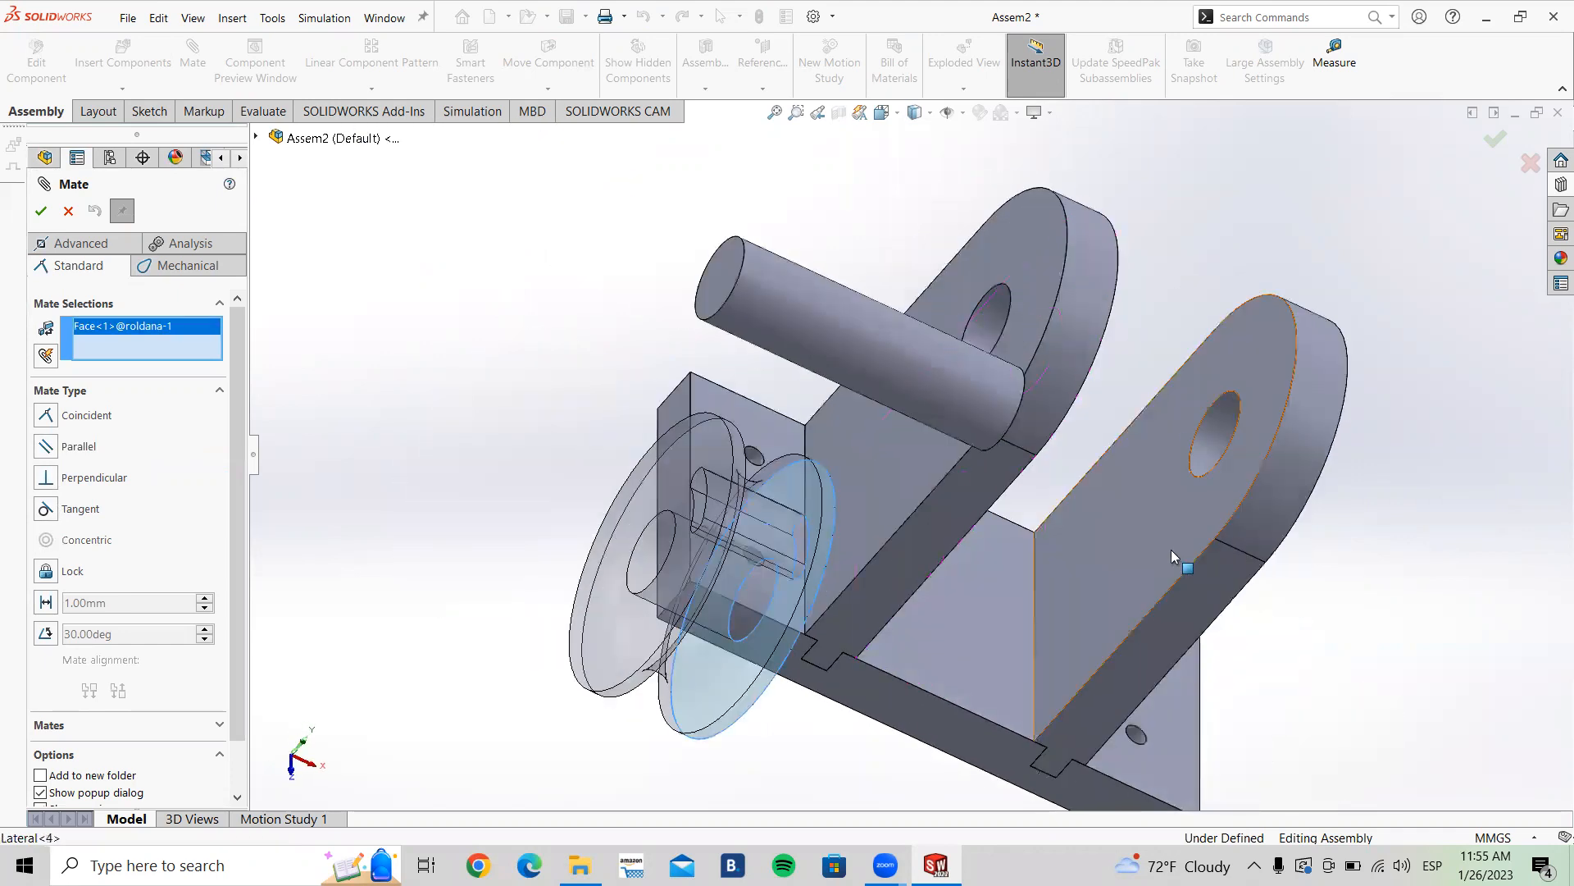
{"action": "left_click", "coordinate": [1171, 550]}
{"action": "left_click", "coordinate": [47, 446]}
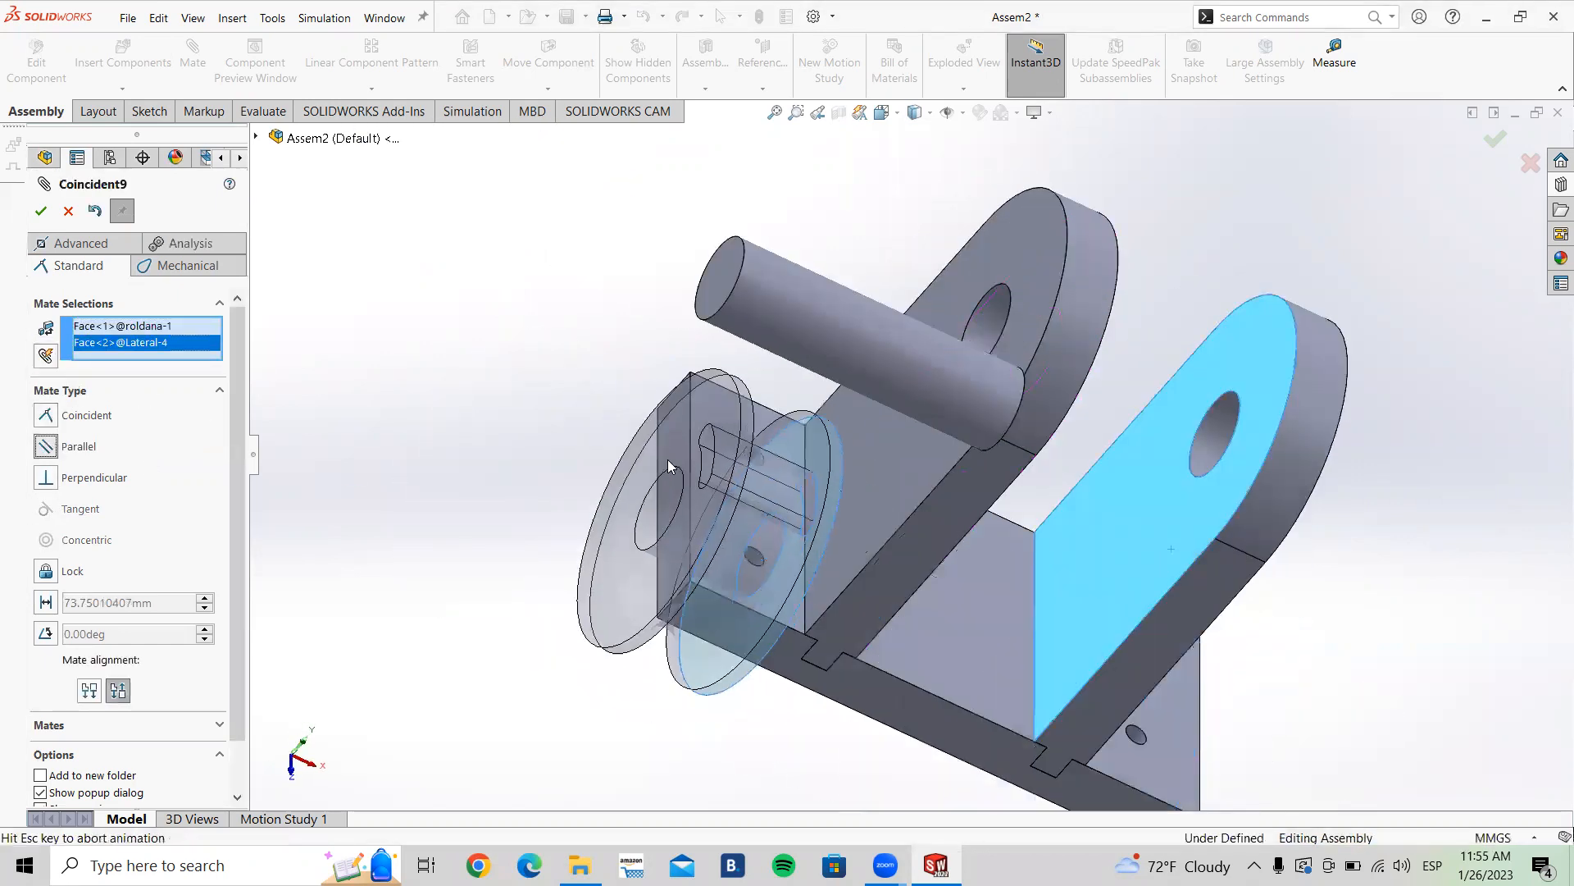
{"action": "middle_click_drag", "start_coordinate": [738, 416], "coordinate": [693, 383]}
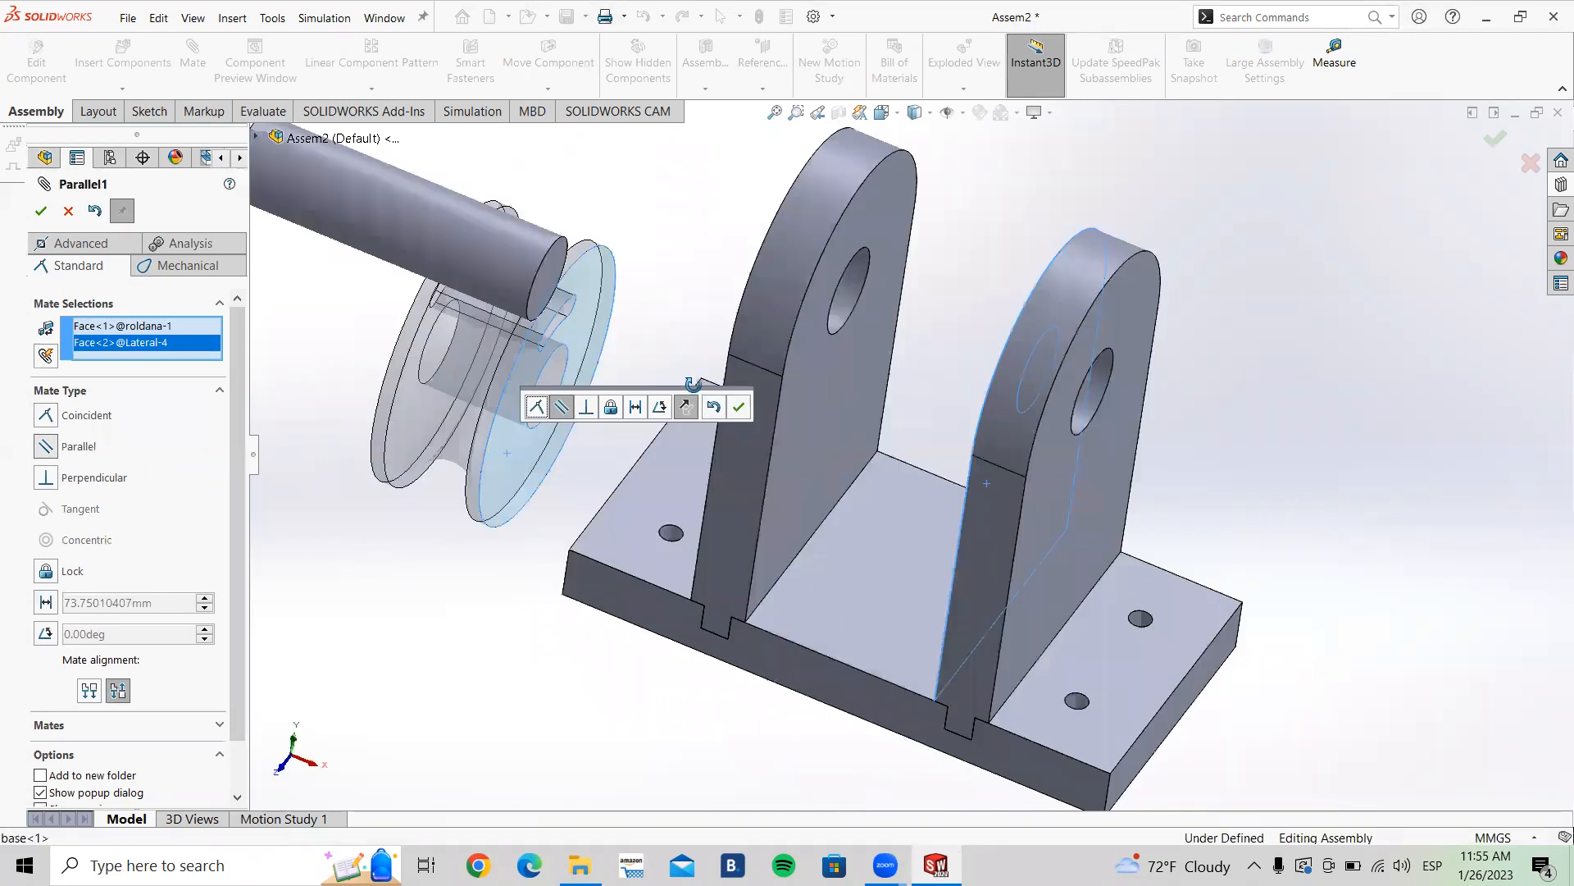
{"action": "left_click", "coordinate": [739, 407]}
{"action": "left_click", "coordinate": [595, 341]}
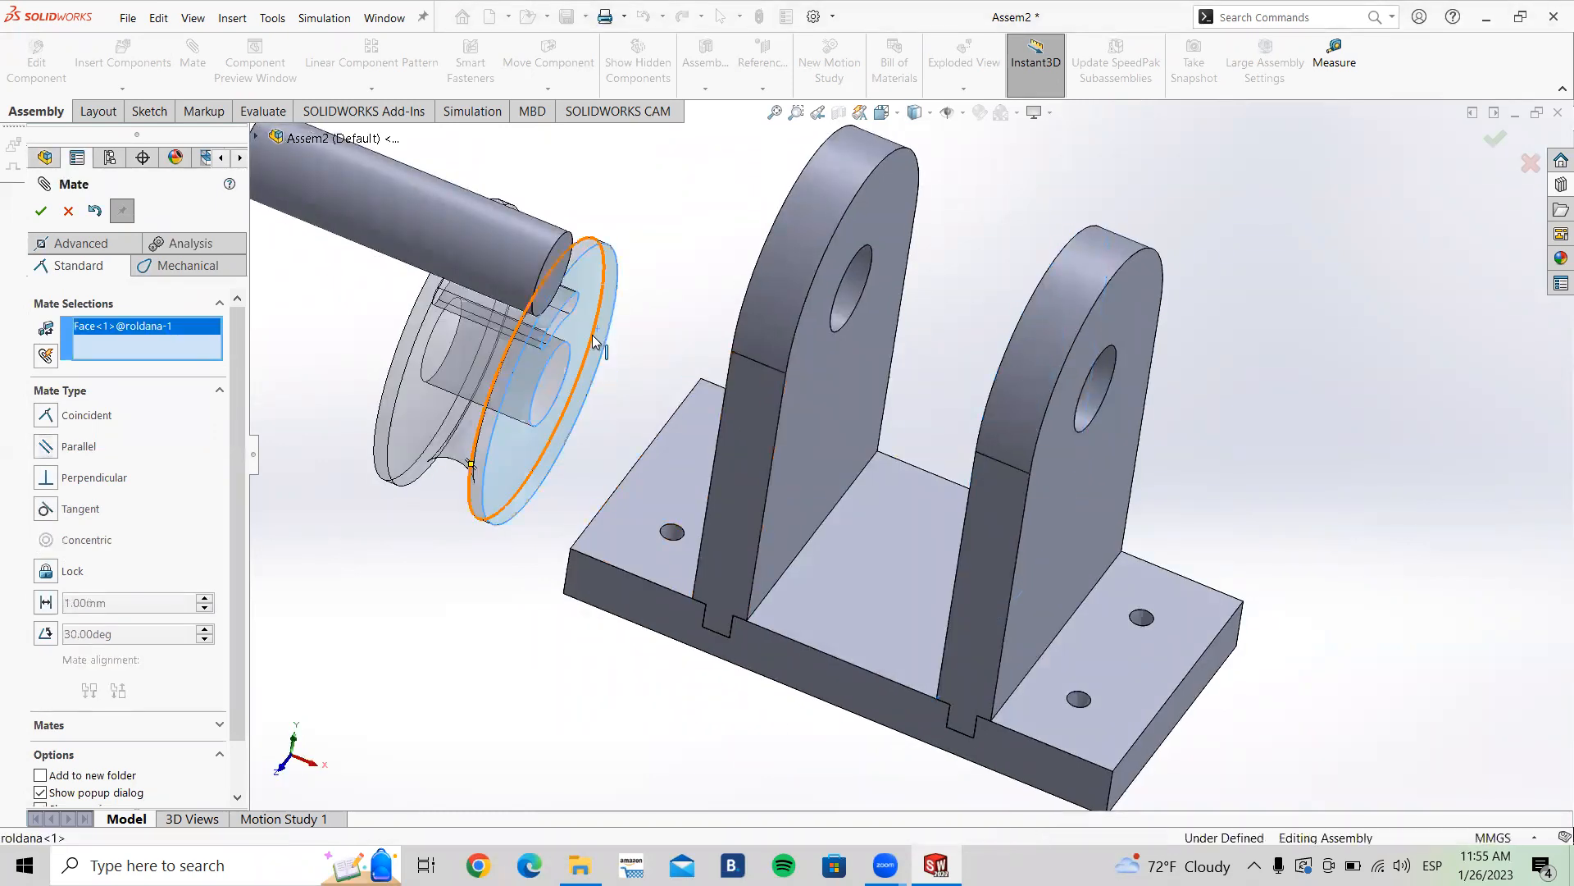
{"action": "left_click_drag", "start_coordinate": [593, 328], "coordinate": [1112, 426]}
{"action": "middle_click_drag", "start_coordinate": [1113, 436], "coordinate": [1041, 426]}
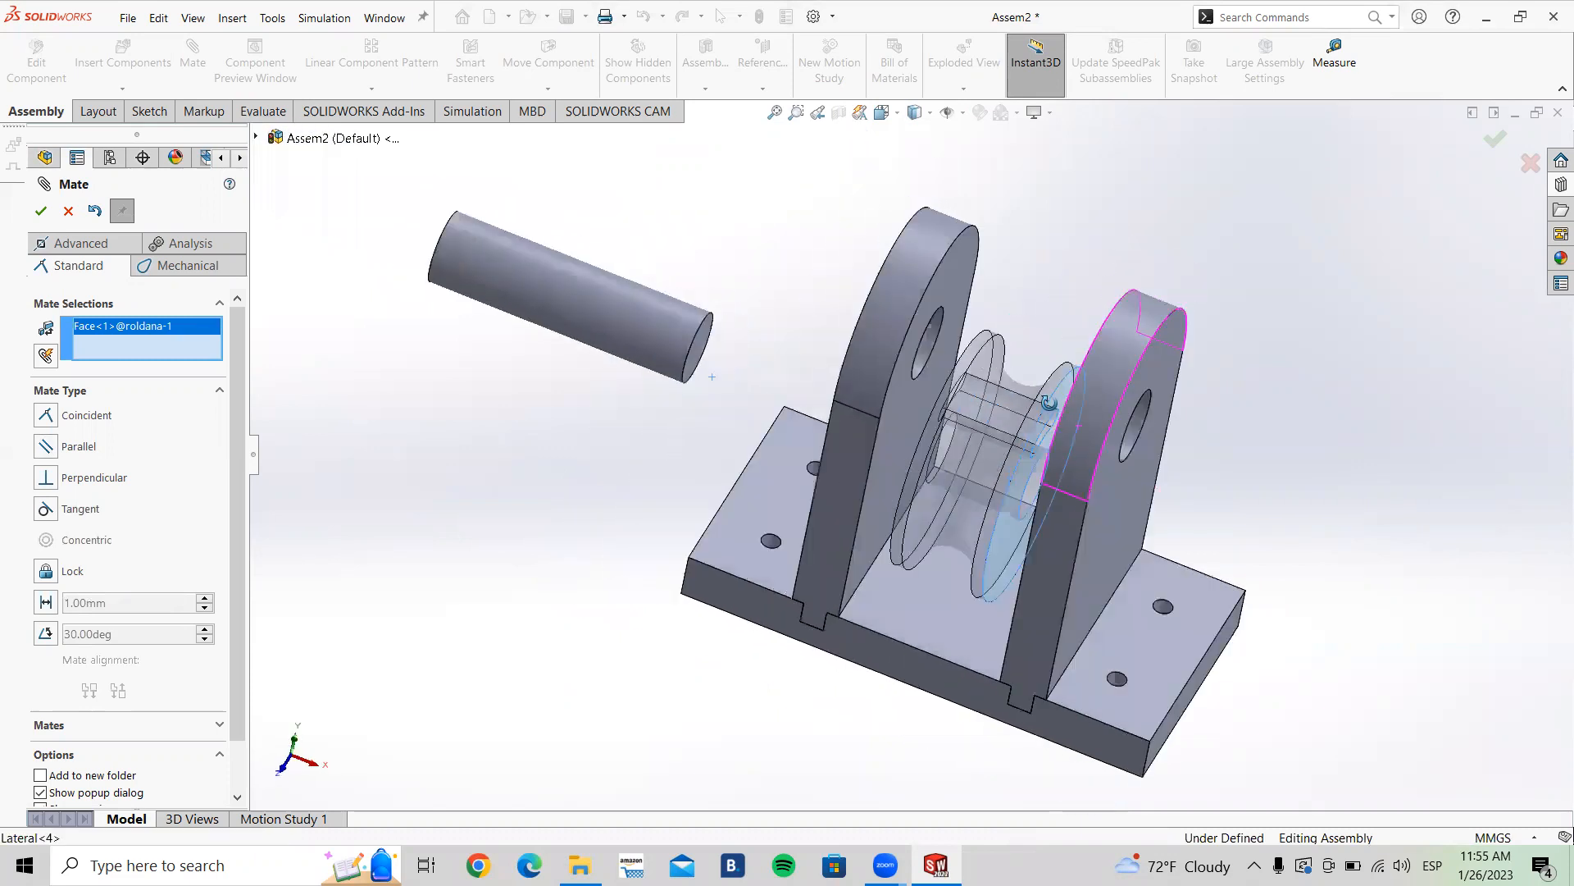
{"action": "left_click", "coordinate": [68, 212]}
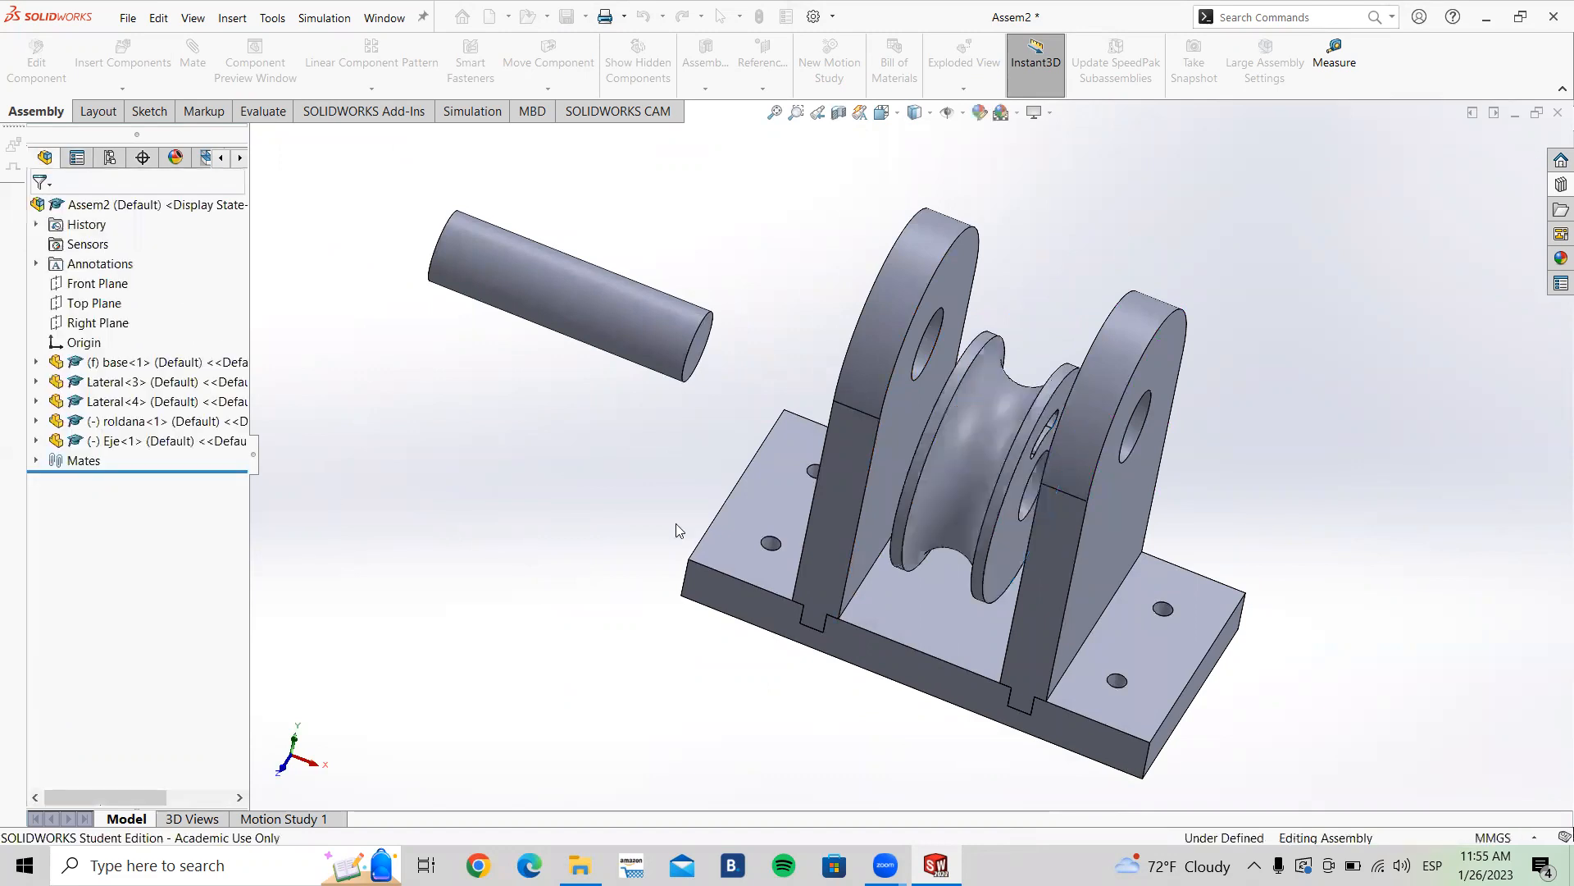
Step: Expand the Mates folder and delete the Parallel1 mate
{"action": "left_click", "coordinate": [37, 461]}
{"action": "left_click", "coordinate": [110, 598]}
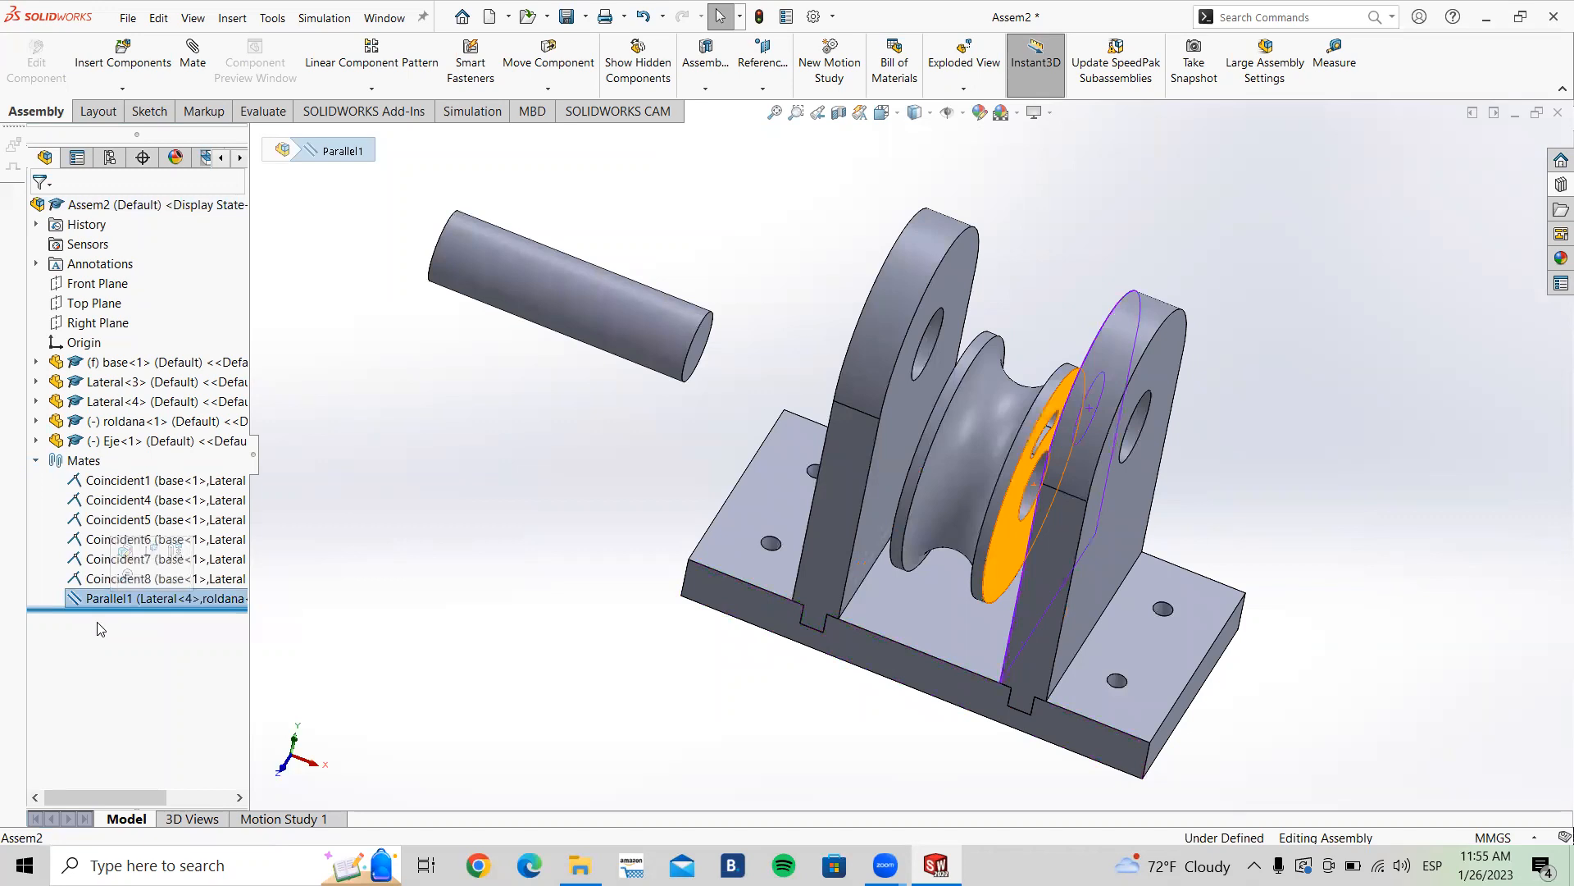
{"action": "left_click", "coordinate": [267, 627]}
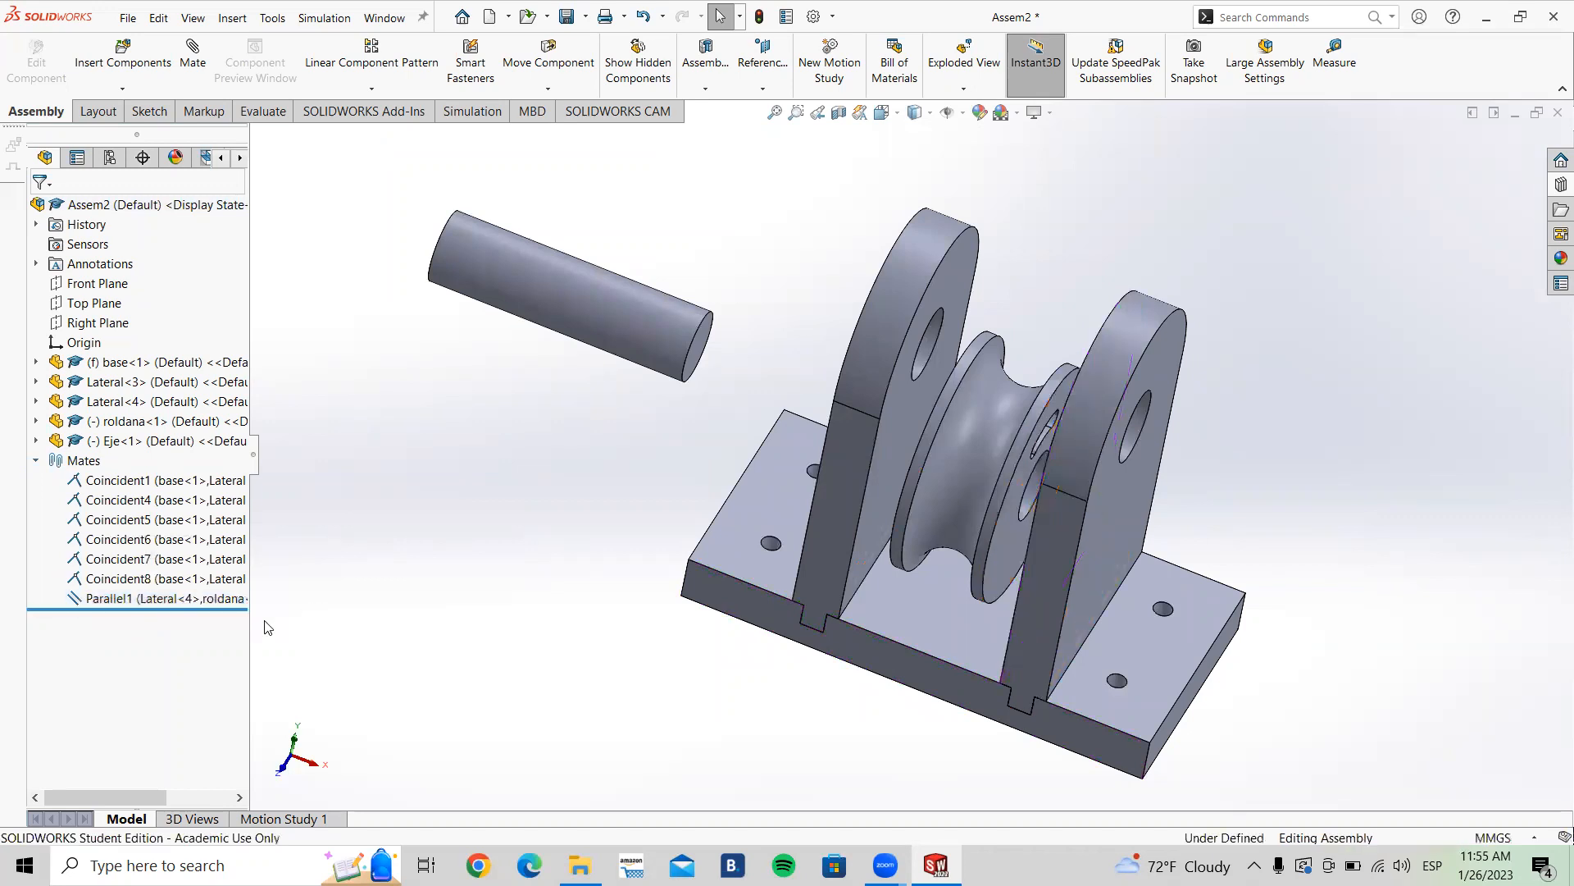
{"action": "left_click", "coordinate": [116, 601]}
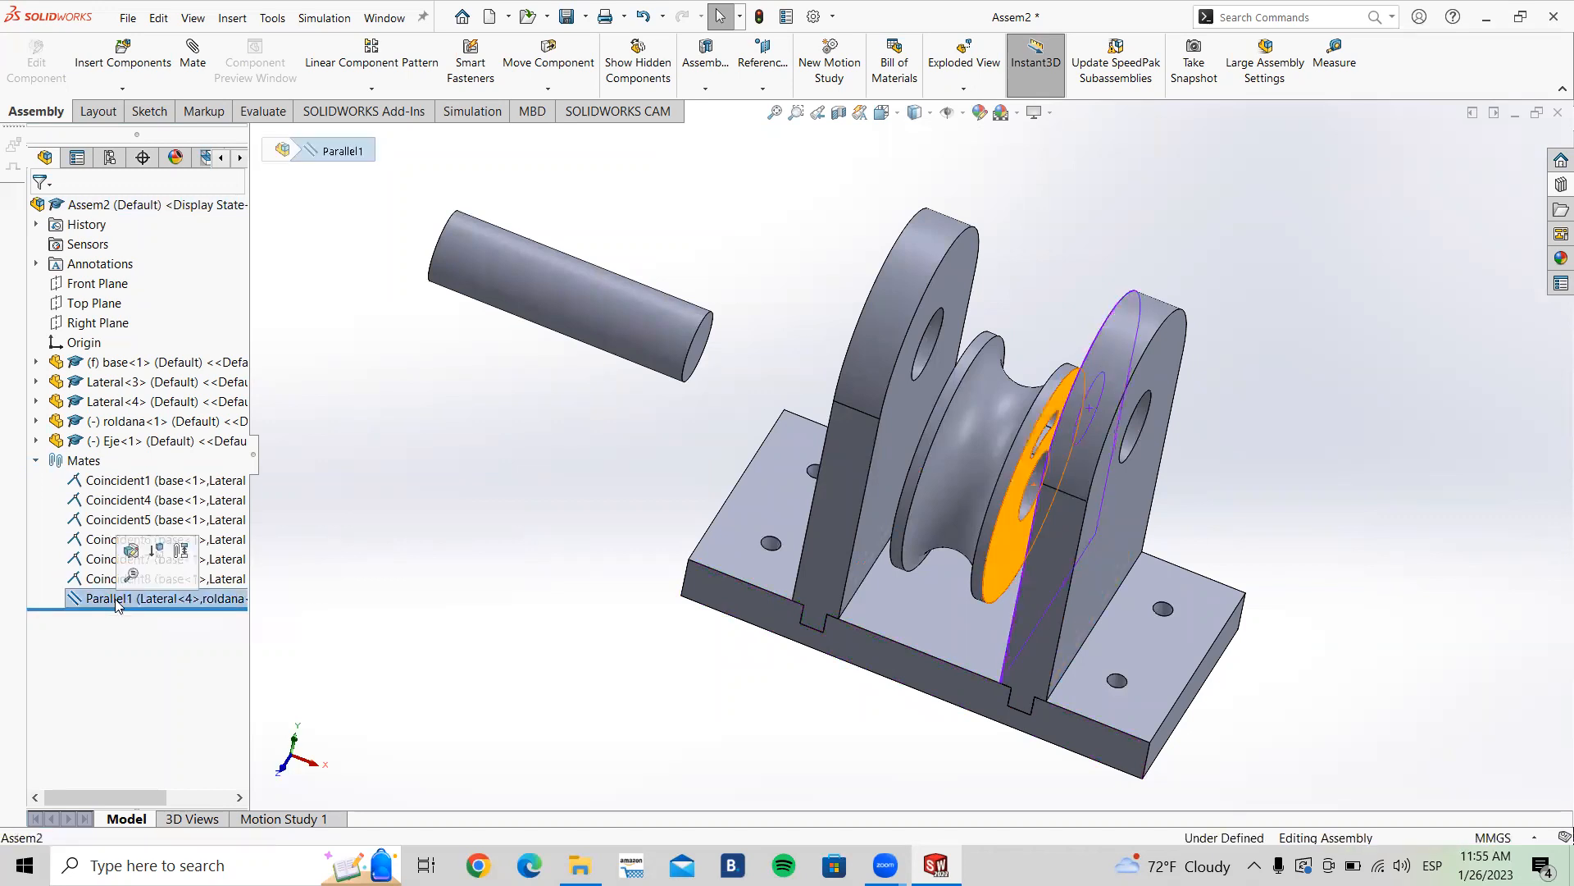
{"action": "key", "text": "Delete"}
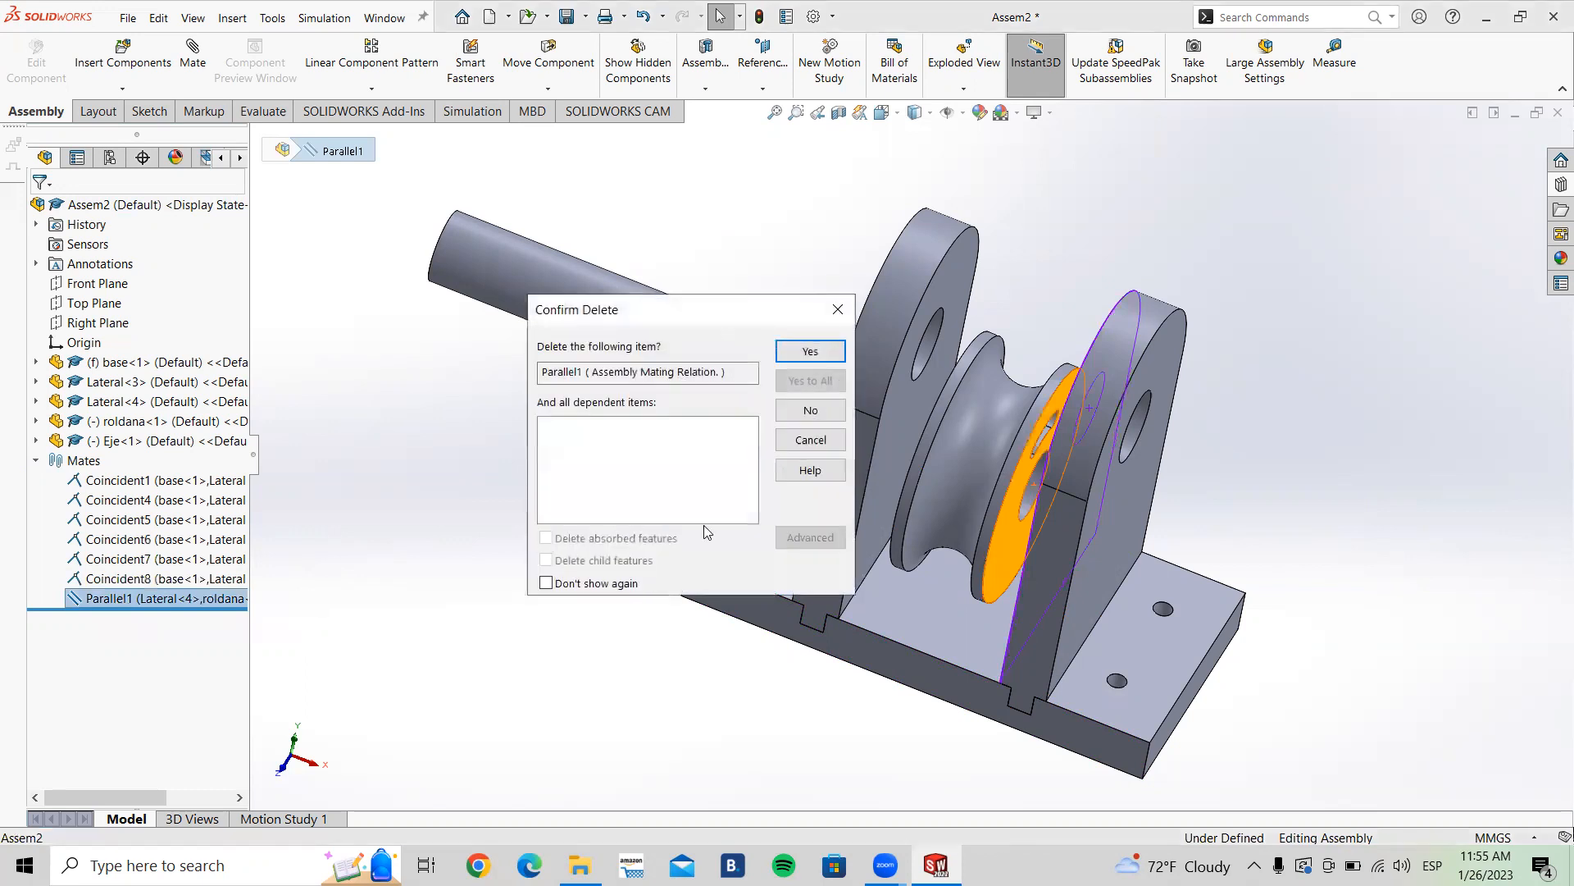
{"action": "left_click", "coordinate": [832, 361]}
Step: Add a Perpendicular mate between the pulley's side face and the outer face of Lateral<4>
{"action": "left_click_drag", "start_coordinate": [984, 459], "coordinate": [509, 607]}
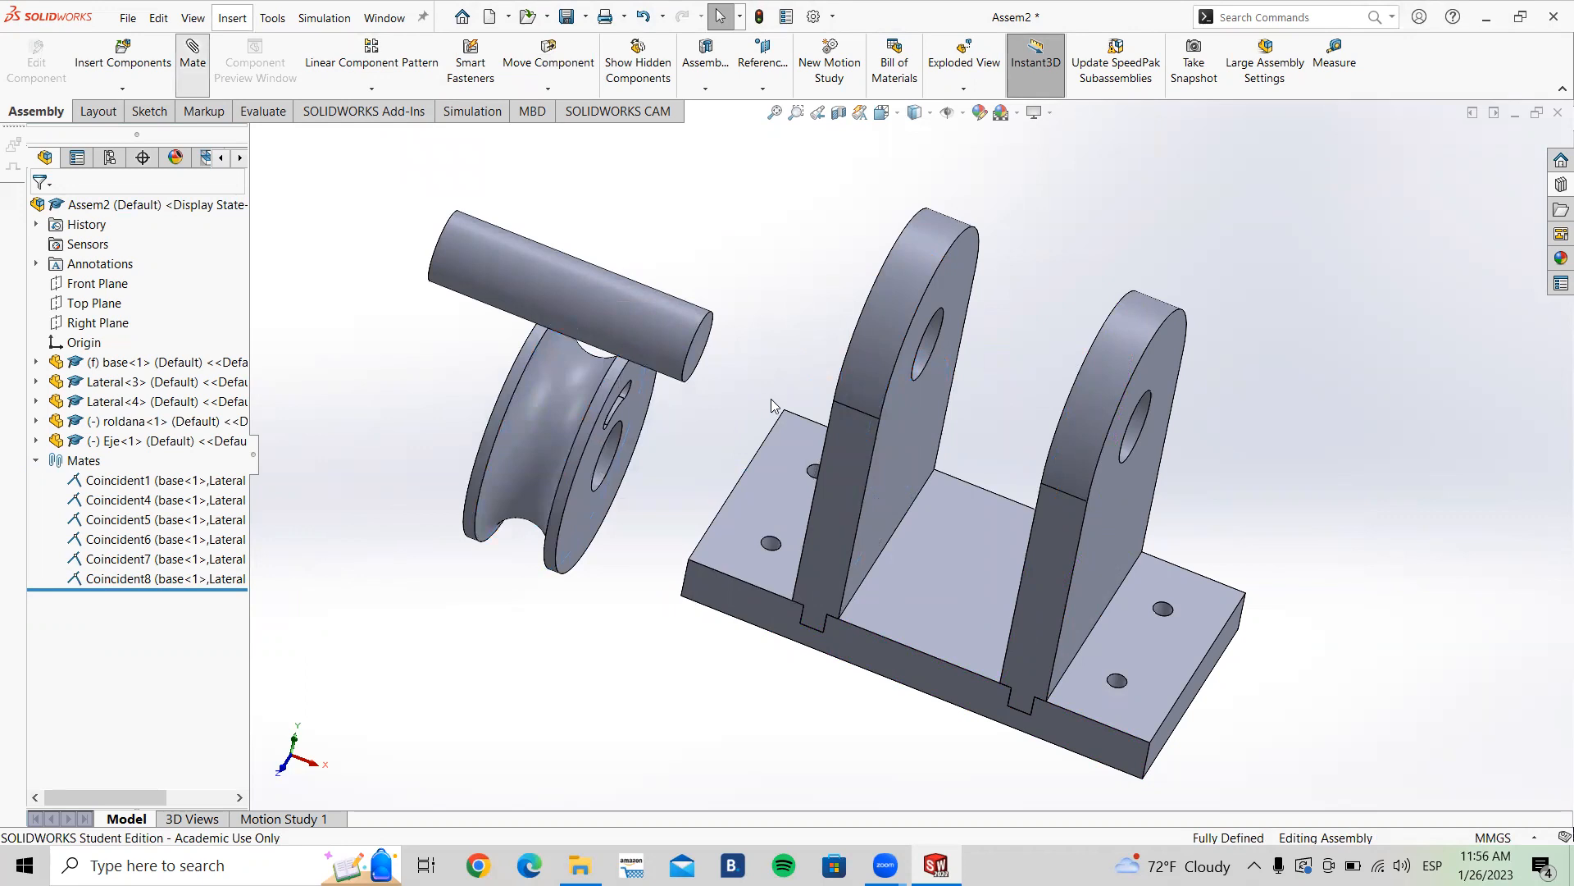
{"action": "scroll", "coordinate": [766, 389], "scroll_direction": "up", "scroll_amount": 1}
{"action": "middle_click_drag", "start_coordinate": [764, 387], "coordinate": [728, 385]}
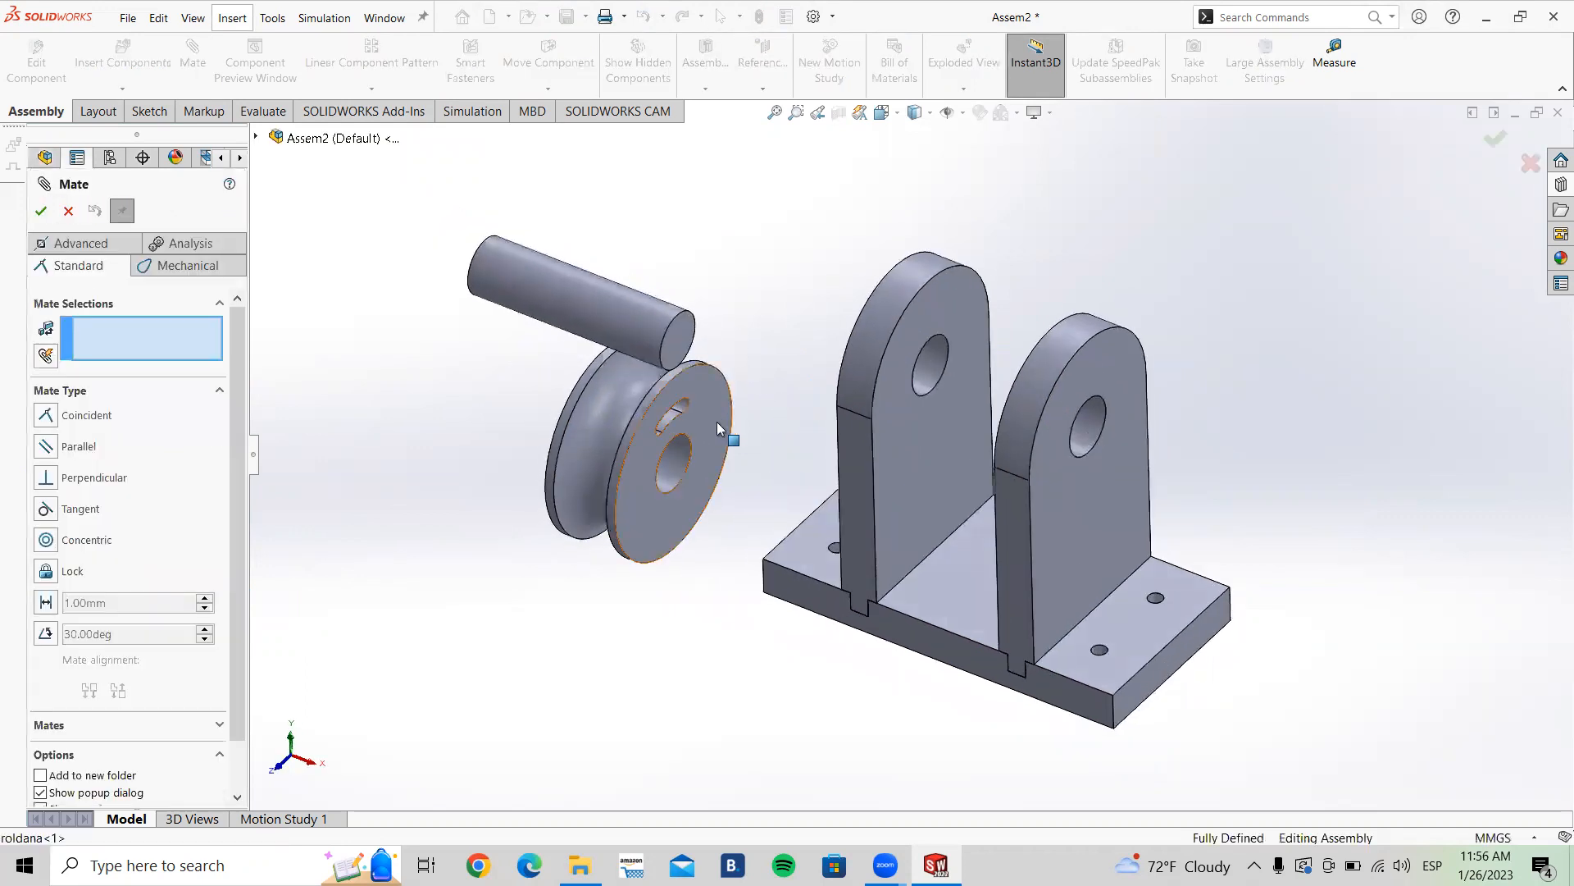
{"action": "left_click", "coordinate": [709, 418]}
{"action": "middle_click_drag", "start_coordinate": [911, 486], "coordinate": [997, 457]}
{"action": "left_click", "coordinate": [991, 463]}
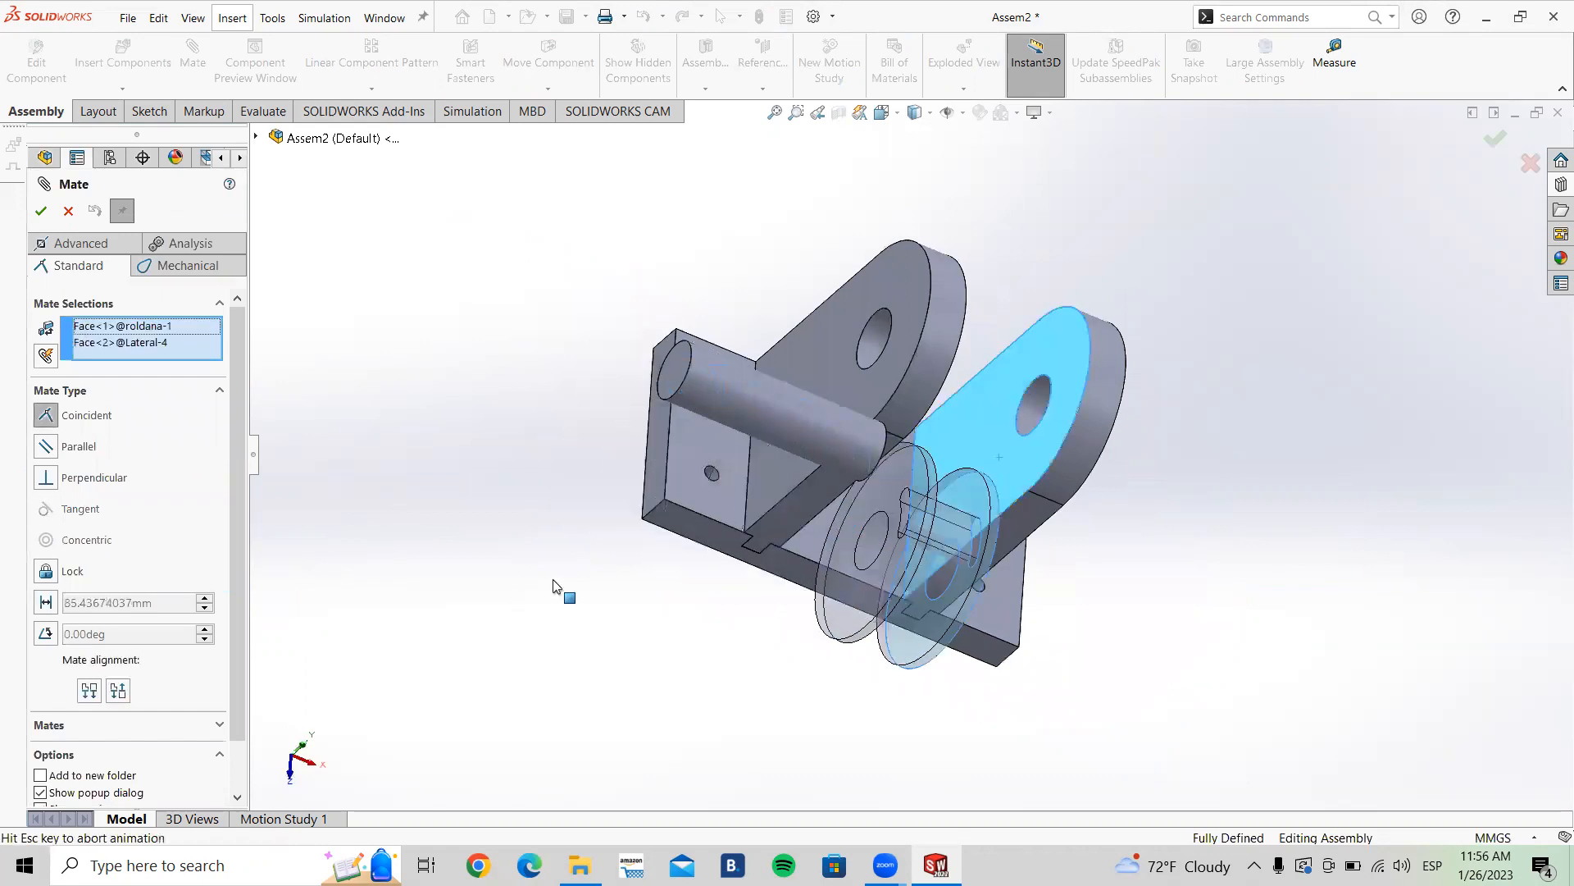
{"action": "left_click", "coordinate": [46, 478]}
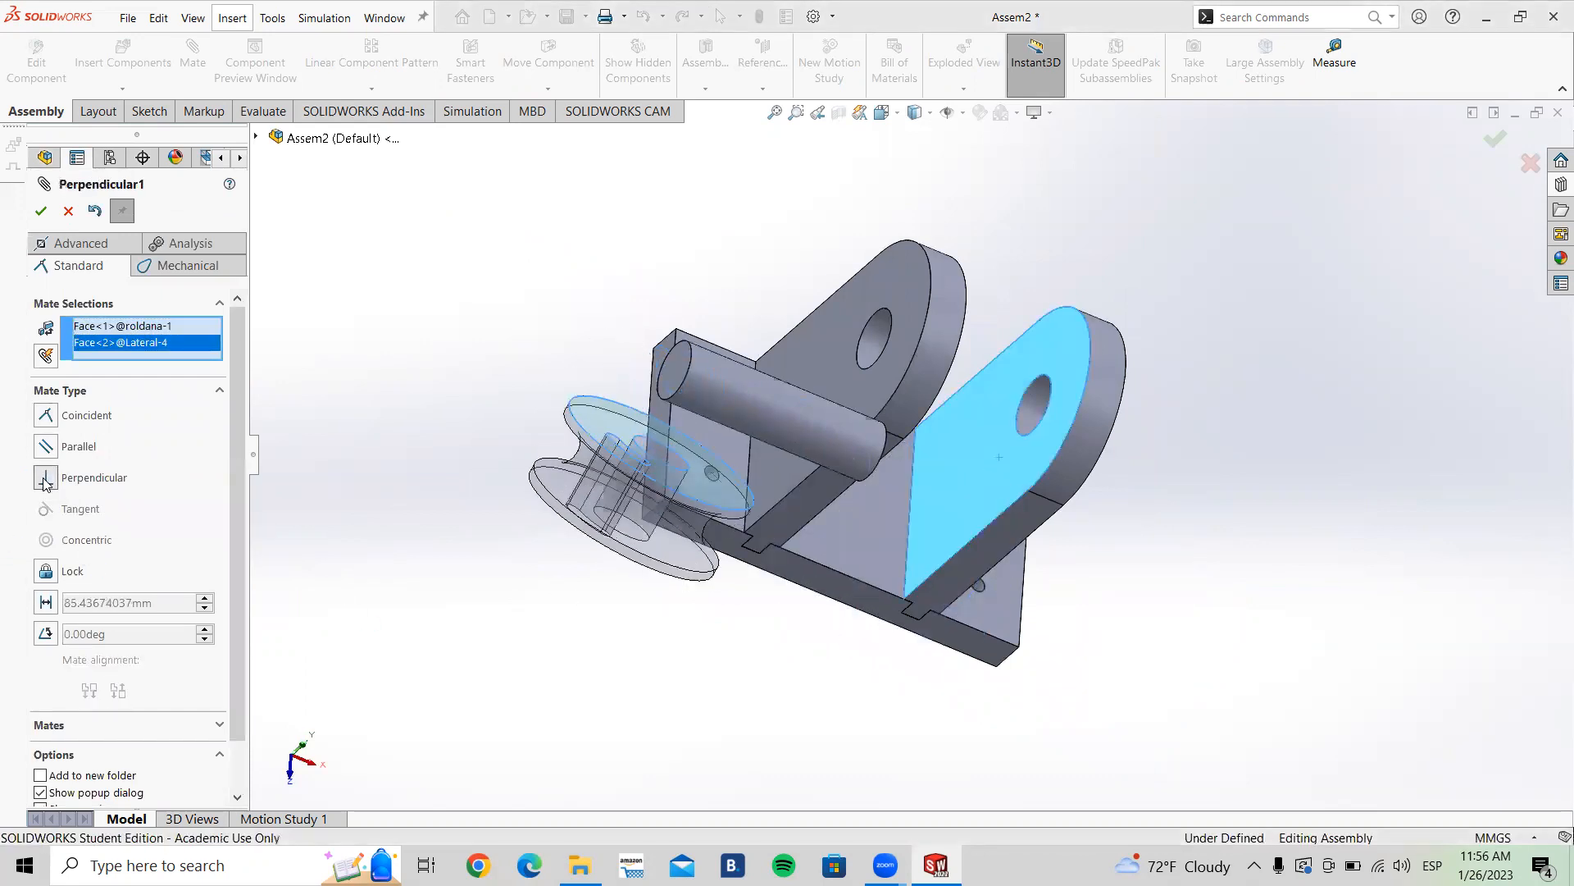
{"action": "middle_click_drag", "start_coordinate": [693, 599], "coordinate": [1009, 492]}
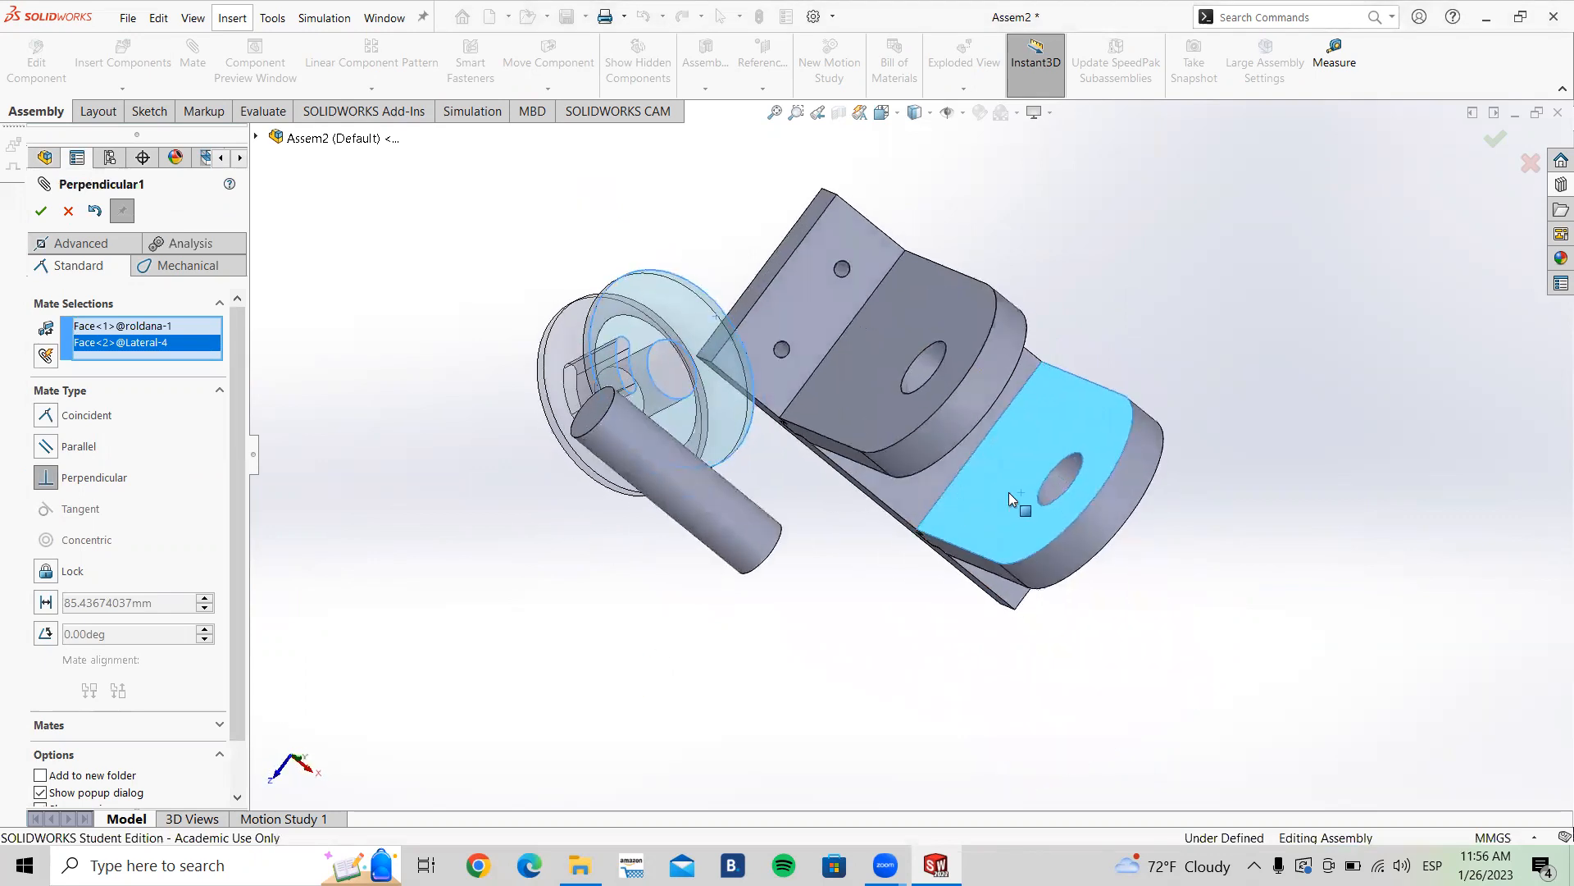
{"action": "left_click", "coordinate": [41, 212]}
Step: Add a Parallel mate between the pulley's flat face and the base's top face, and close the Mate command
{"action": "middle_click_drag", "start_coordinate": [854, 504], "coordinate": [843, 538]}
{"action": "left_click_drag", "start_coordinate": [723, 541], "coordinate": [970, 341]}
{"action": "middle_click_drag", "start_coordinate": [960, 402], "coordinate": [941, 332]}
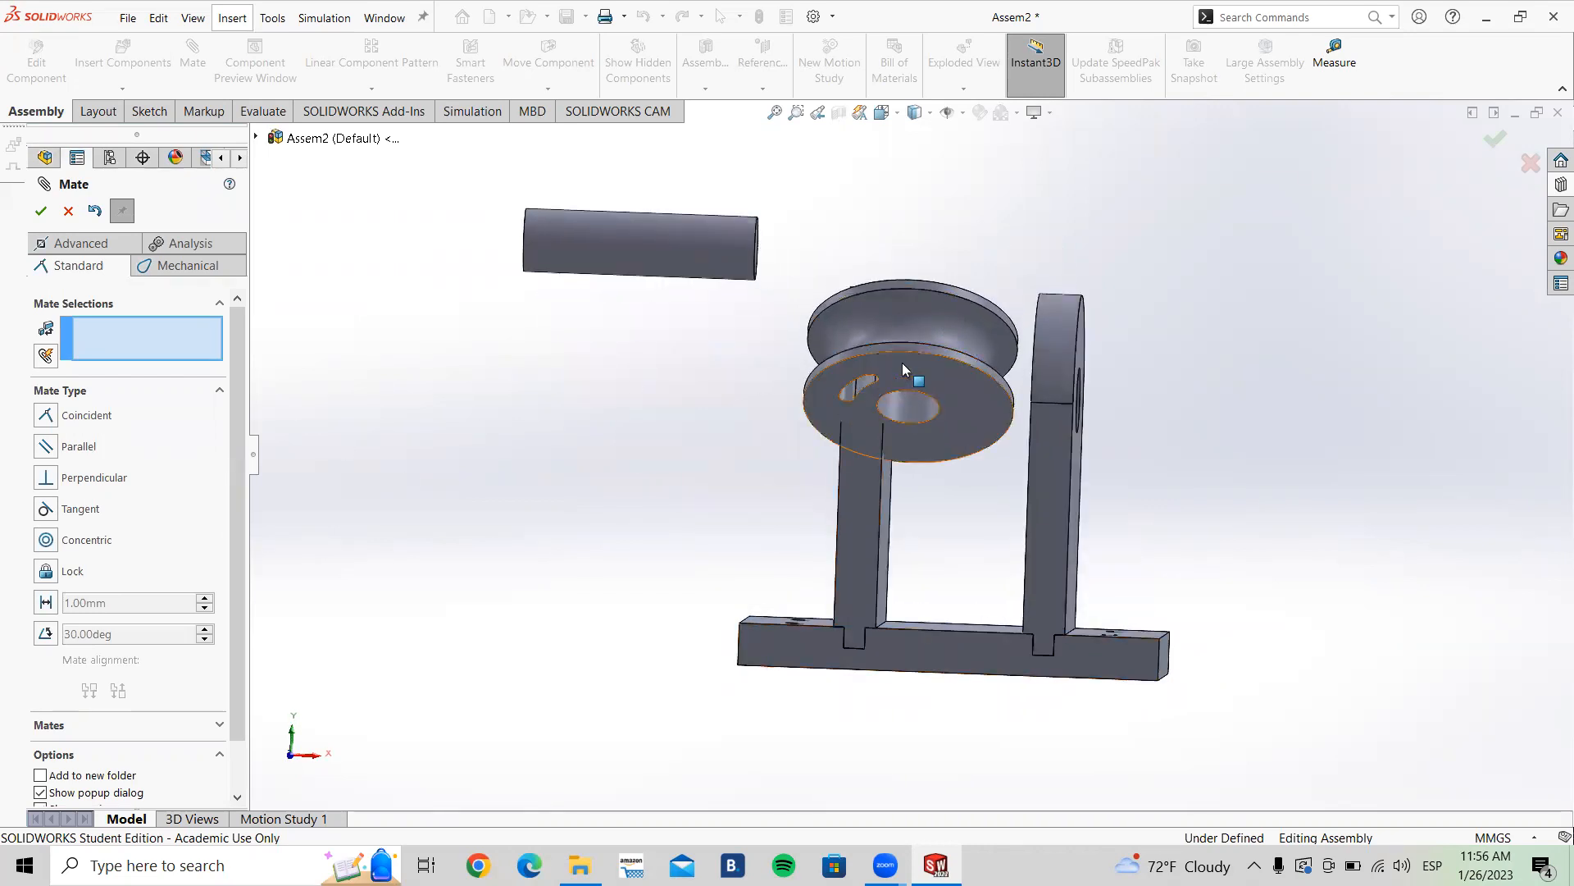
{"action": "left_click", "coordinate": [904, 364]}
{"action": "middle_click_drag", "start_coordinate": [904, 364], "coordinate": [950, 557]}
{"action": "left_click", "coordinate": [950, 558]}
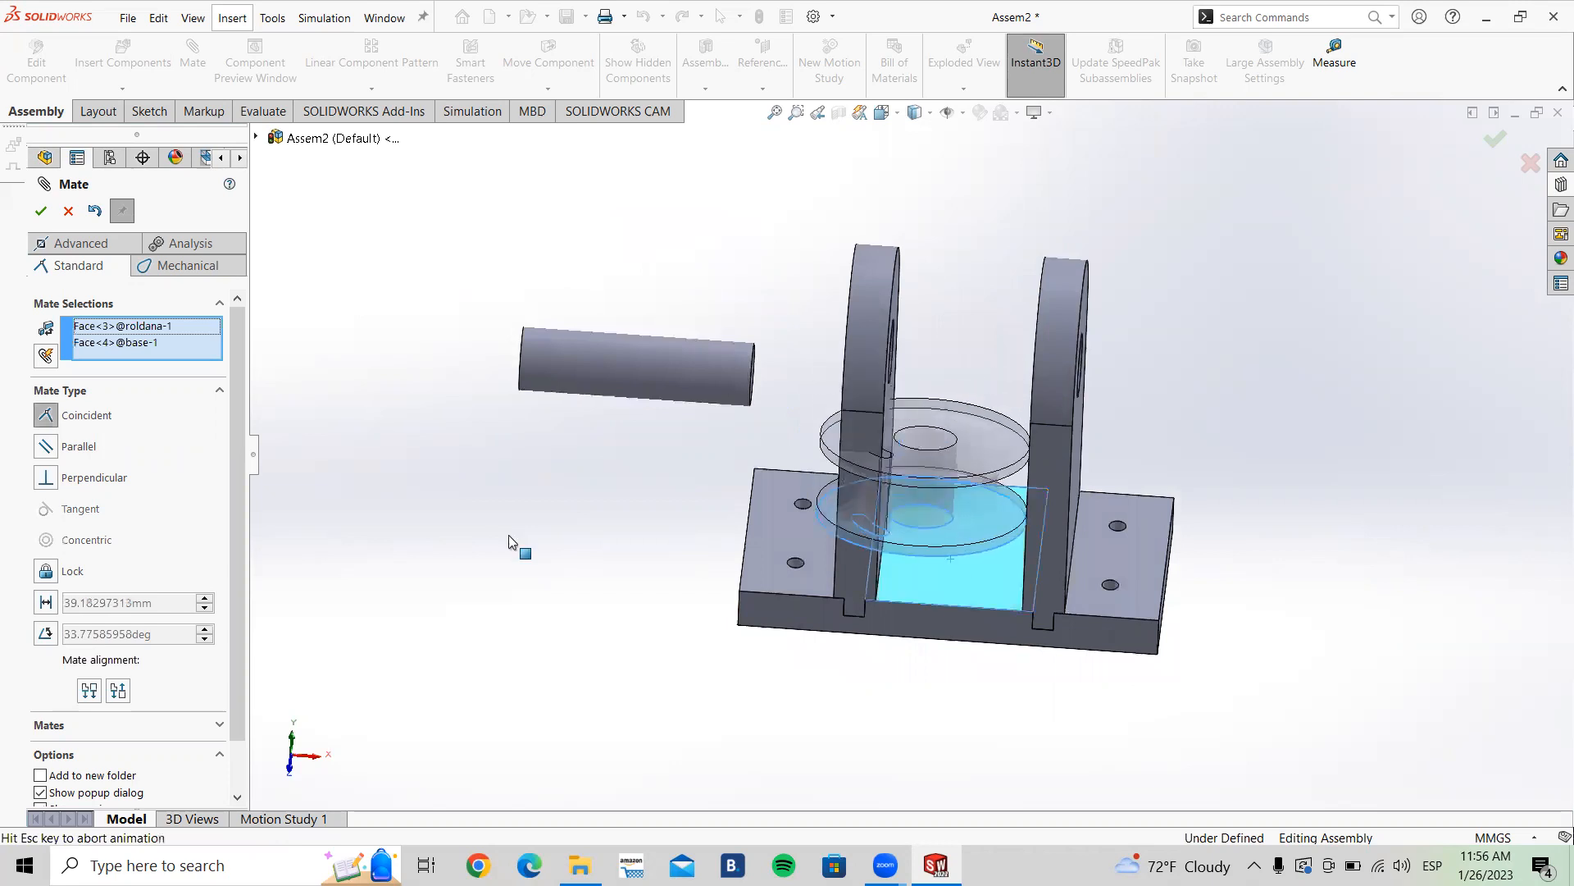
{"action": "left_click", "coordinate": [46, 447]}
{"action": "left_click", "coordinate": [40, 211]}
{"action": "scroll", "coordinate": [984, 478], "scroll_direction": "up", "scroll_amount": 3}
{"action": "scroll", "coordinate": [1009, 453], "scroll_direction": "down", "scroll_amount": 5}
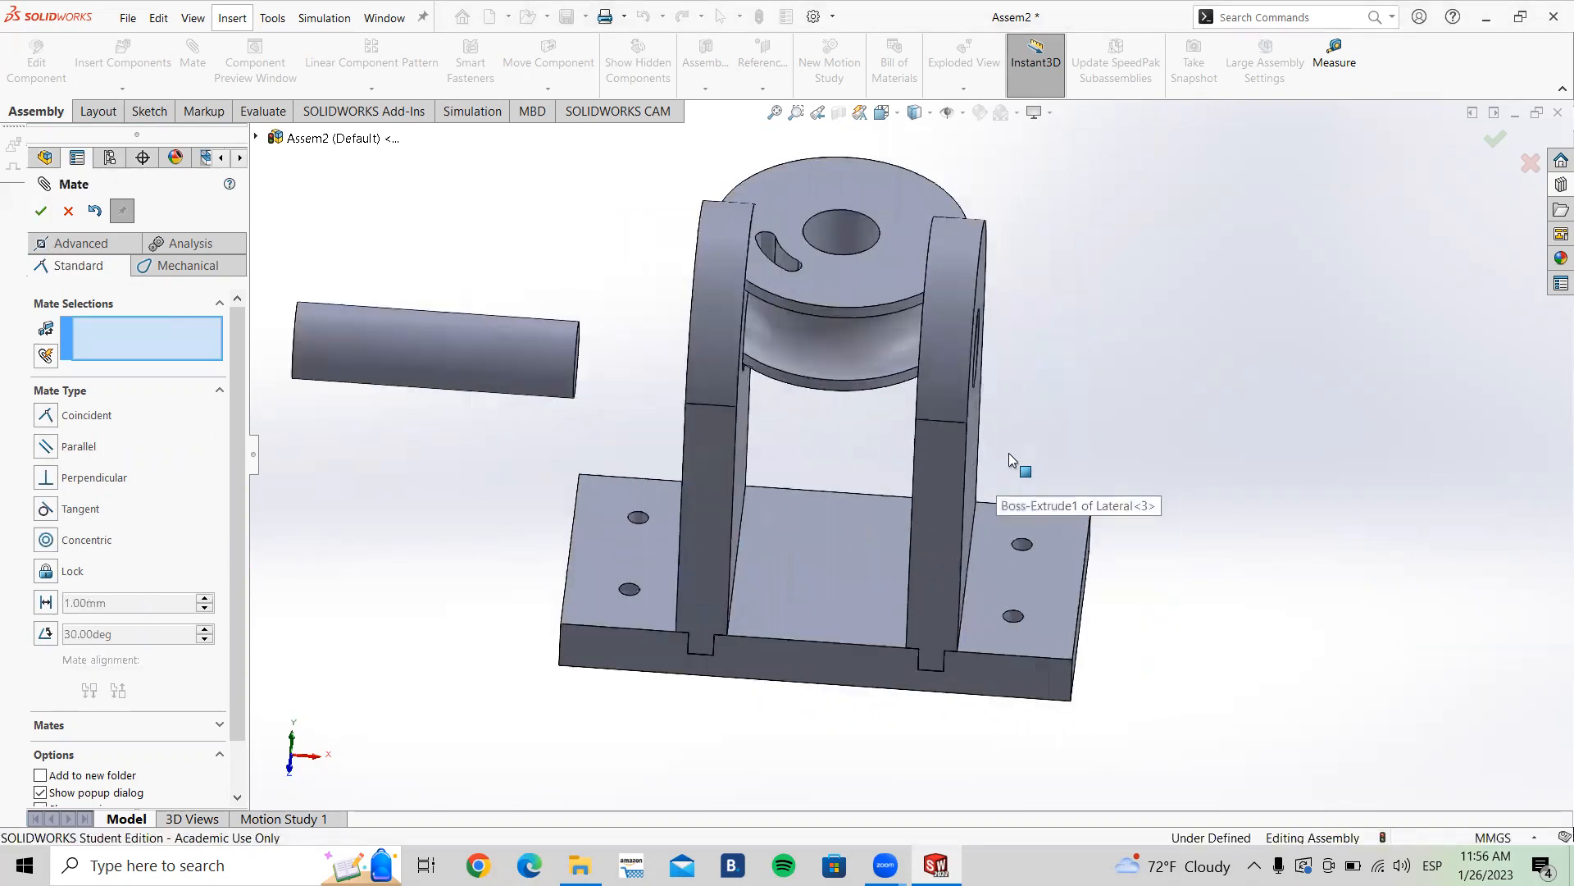
{"action": "scroll", "coordinate": [1009, 452], "scroll_direction": "up", "scroll_amount": 4}
{"action": "left_click_drag", "start_coordinate": [862, 334], "coordinate": [1127, 343]}
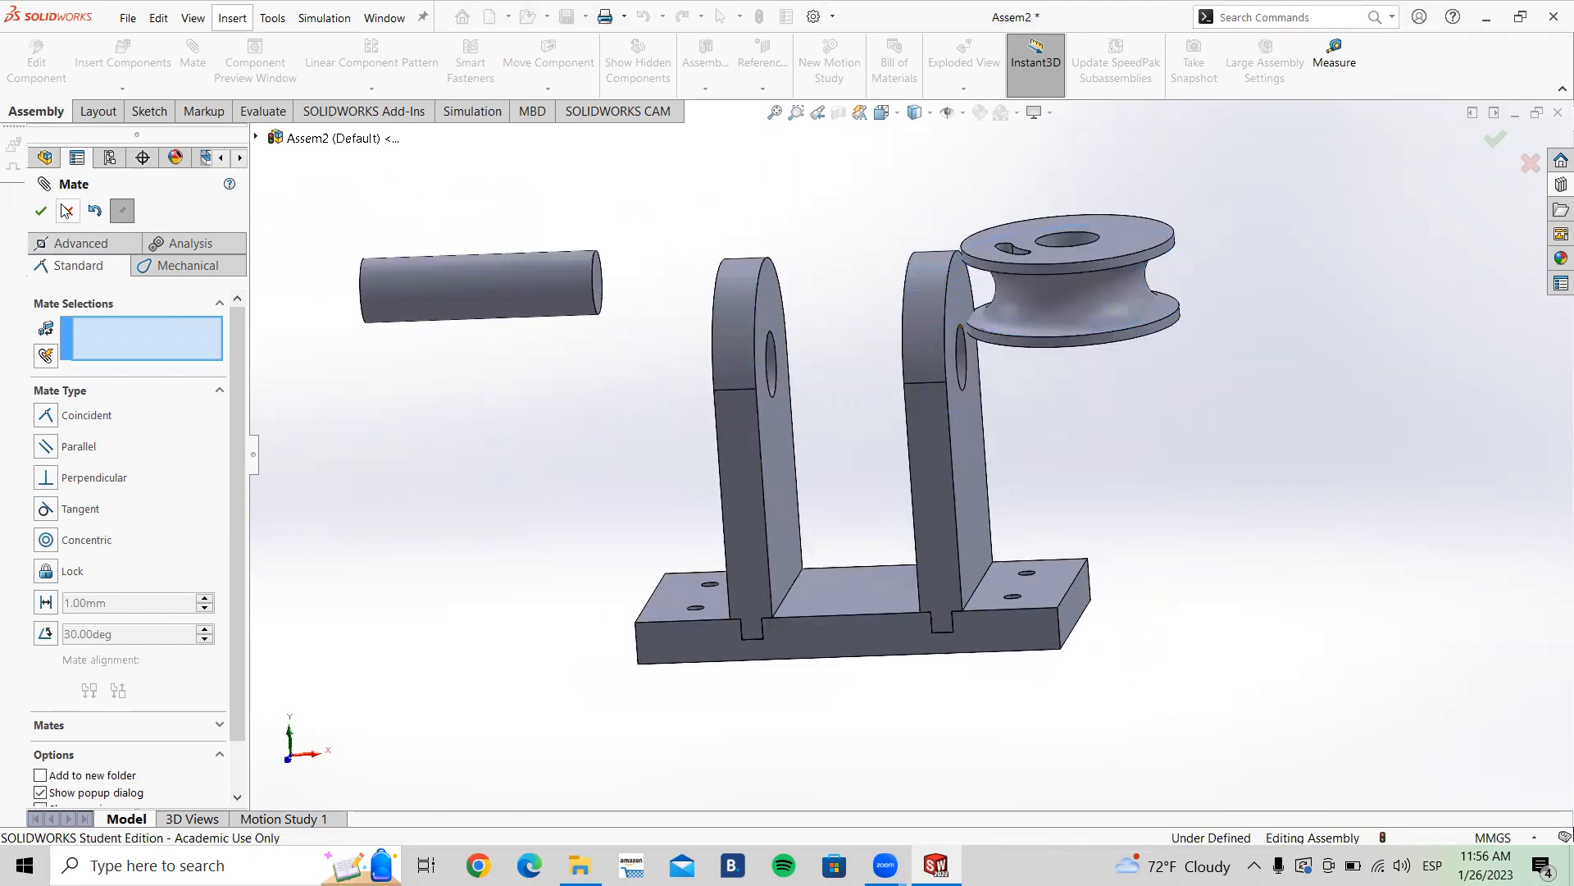
{"action": "left_click", "coordinate": [68, 210]}
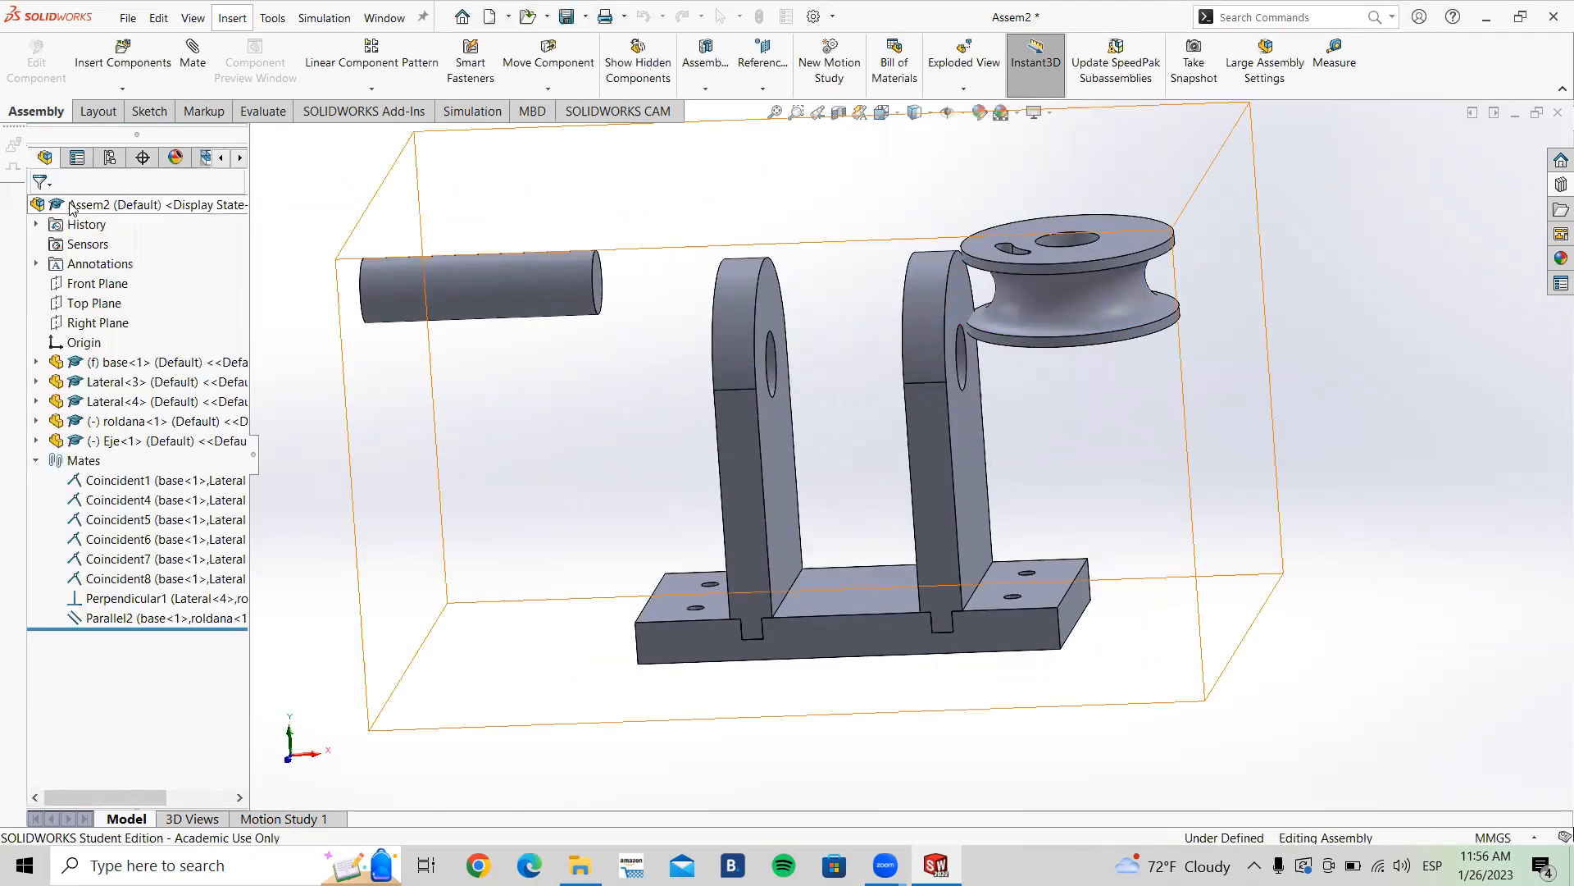
Step: Delete the Parallel2 and Perpendicular1 mates from the Mates folder
{"action": "left_click", "coordinate": [95, 617]}
{"action": "key", "text": "Delete"}
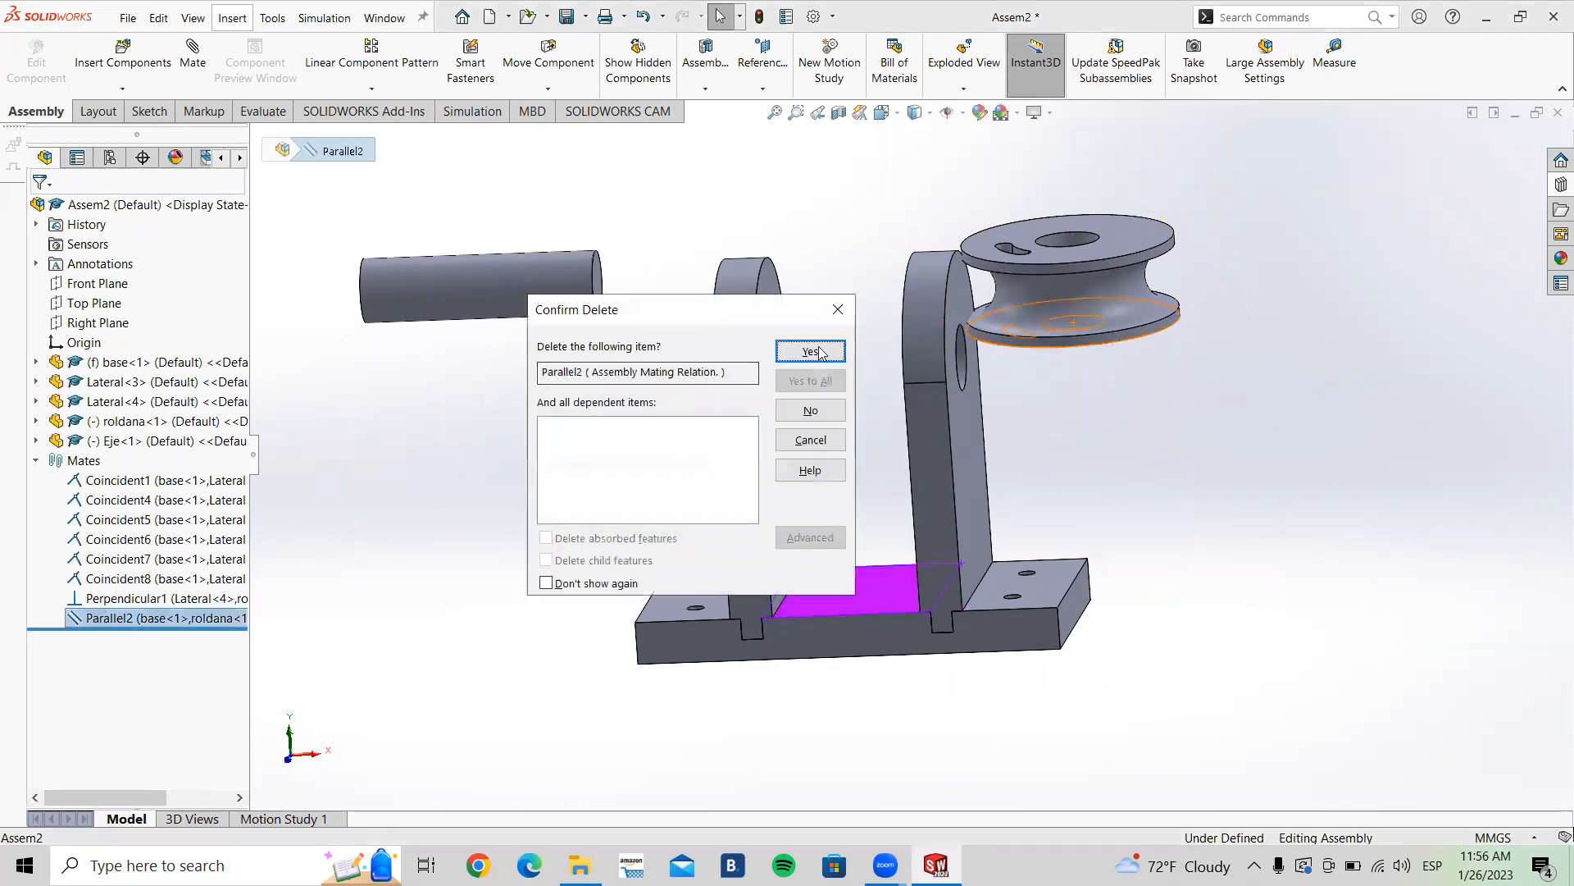
{"action": "key", "text": "Return"}
{"action": "left_click", "coordinate": [123, 598]}
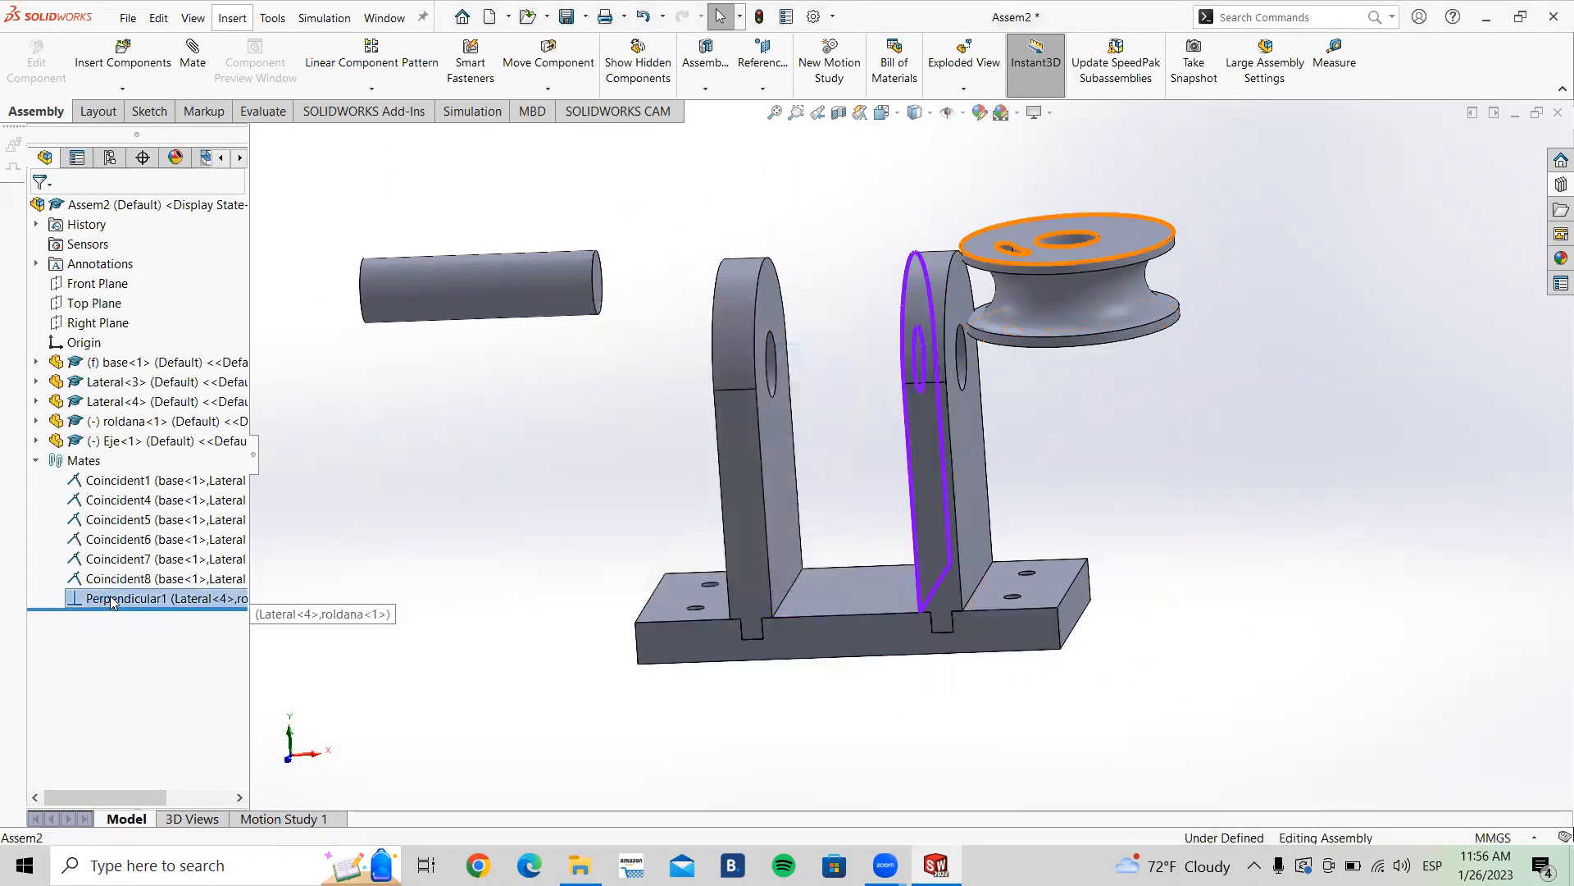
{"action": "key", "text": "Delete"}
{"action": "left_click", "coordinate": [809, 351]}
Step: Drag the pulley off the Lateral and set it beside the base
{"action": "left_click_drag", "start_coordinate": [1059, 346], "coordinate": [411, 667]}
{"action": "left_click", "coordinate": [411, 668]}
{"action": "middle_click_drag", "start_coordinate": [943, 573], "coordinate": [976, 525]}
{"action": "left_click_drag", "start_coordinate": [587, 461], "coordinate": [598, 519]}
{"action": "left_click", "coordinate": [653, 685]}
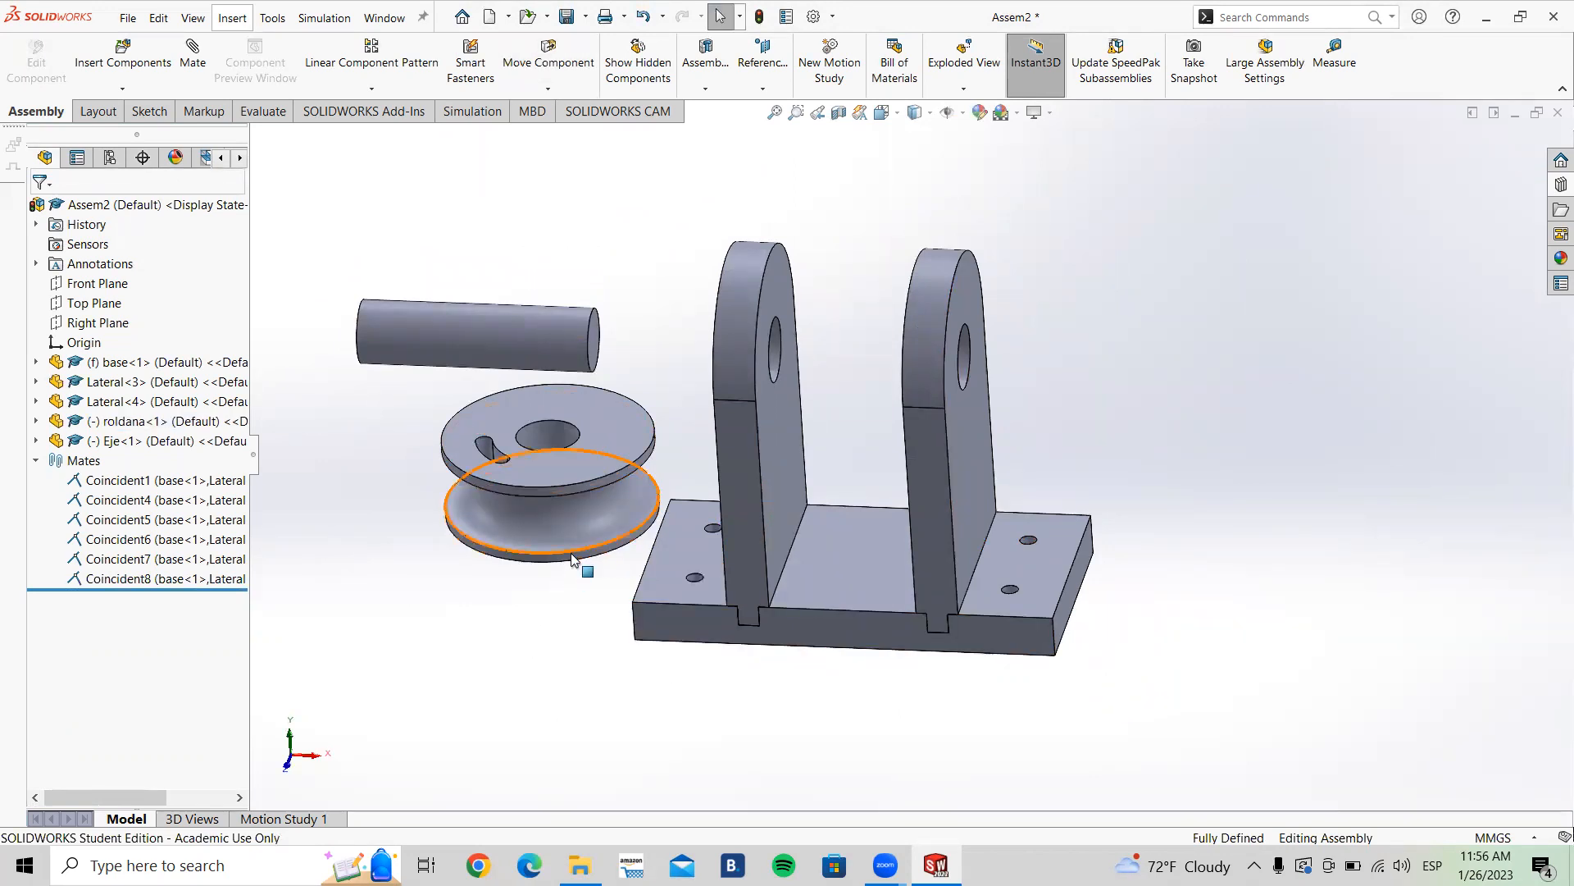
Step: Rotate the pulley upright with Move with Triad so its bore lines up with the Lateral holes
{"action": "left_click", "coordinate": [609, 440]}
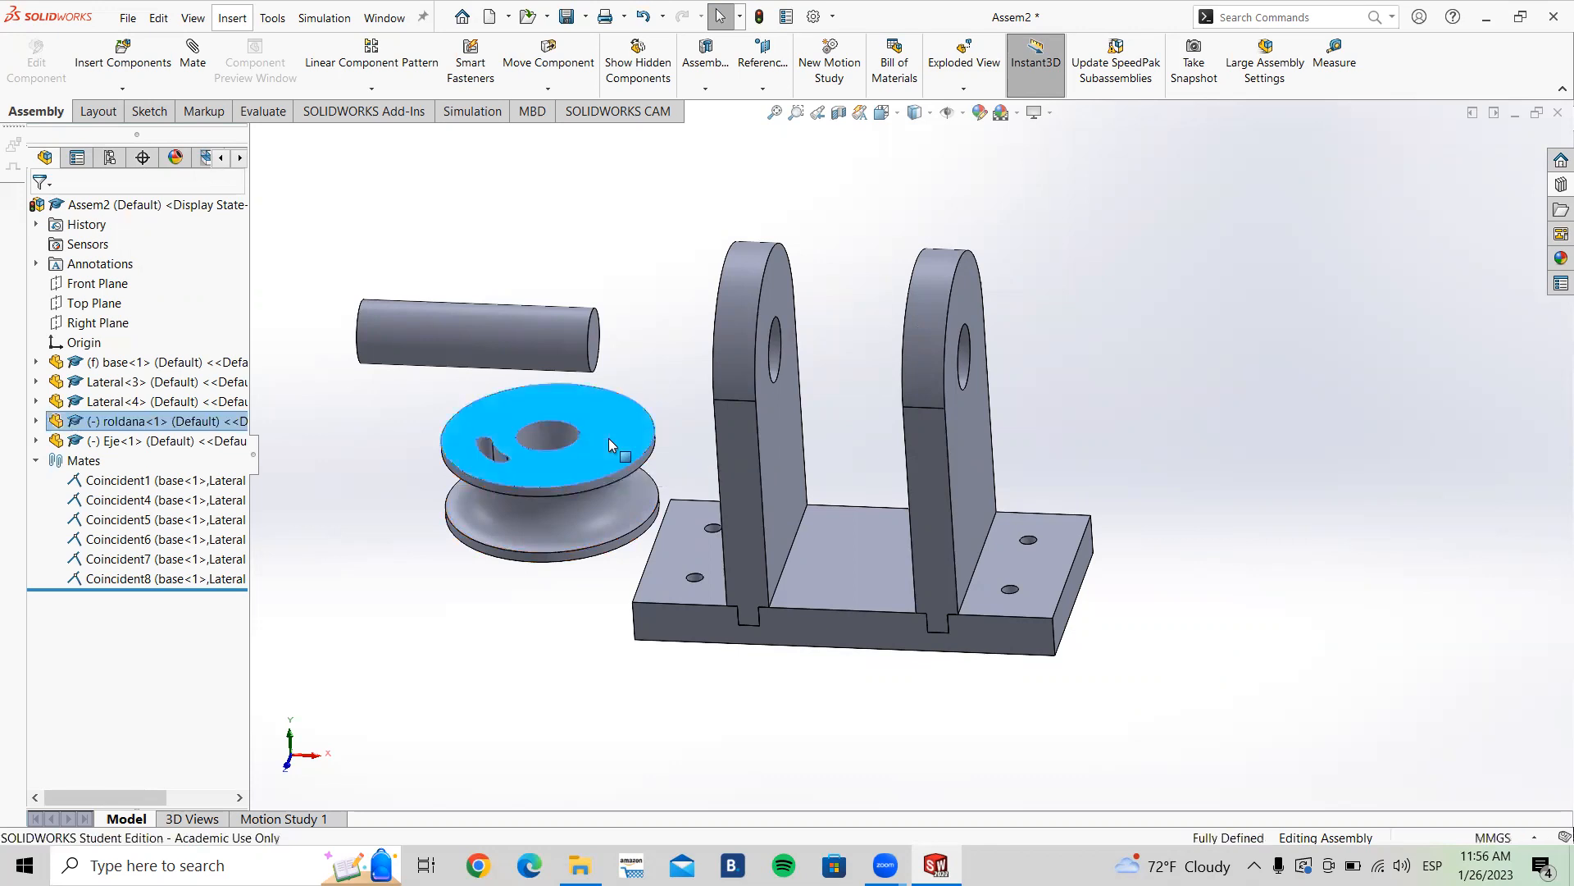
{"action": "right_click", "coordinate": [609, 439]}
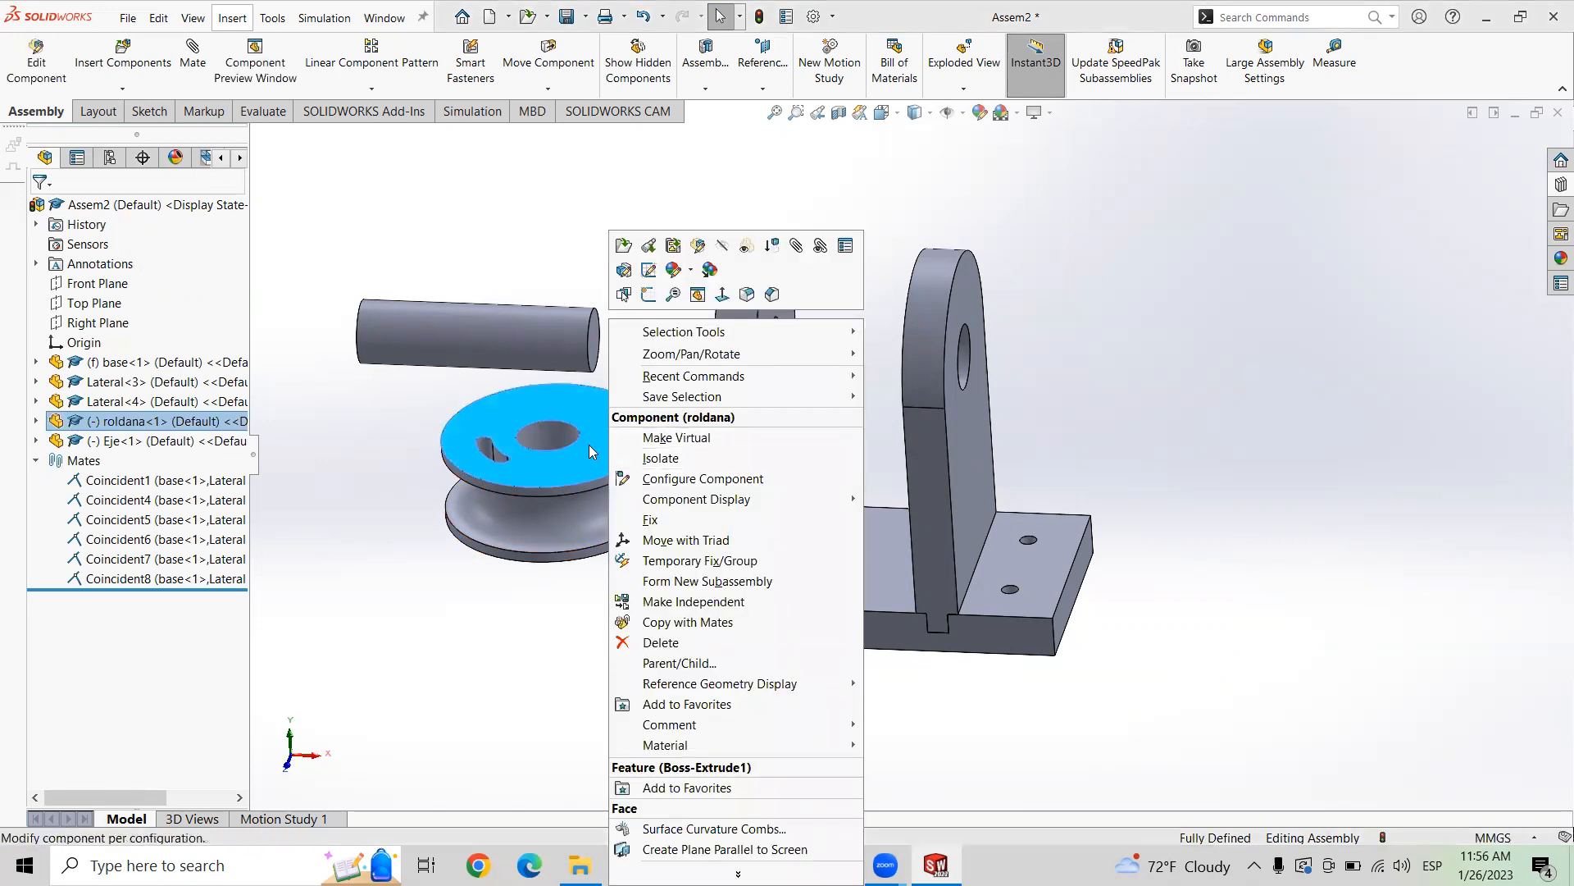
{"action": "left_click", "coordinate": [685, 541]}
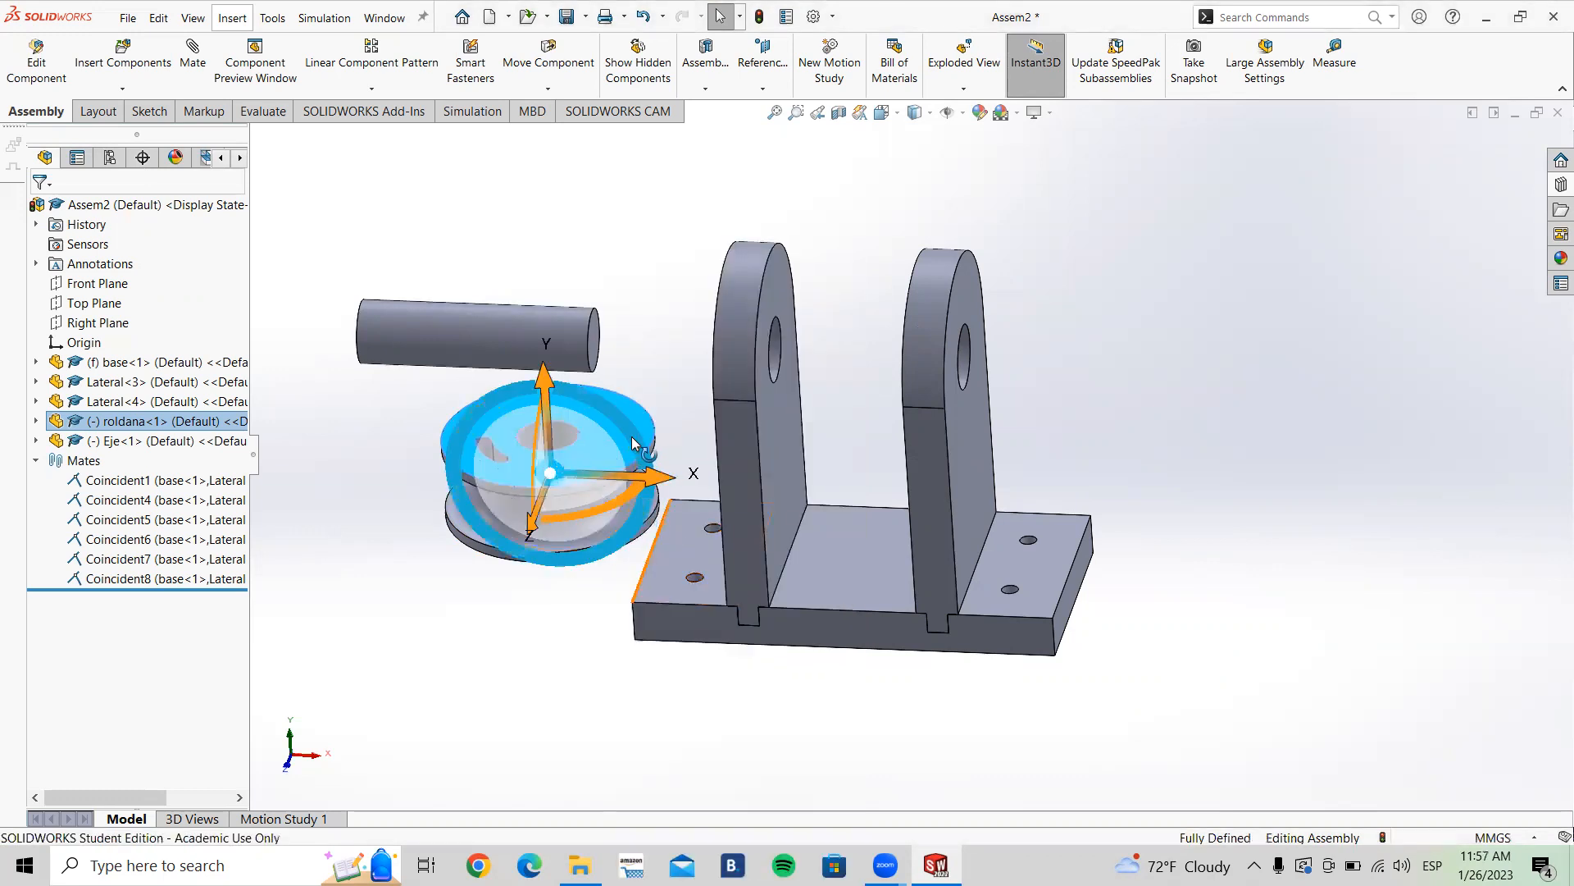
{"action": "middle_click_drag", "start_coordinate": [579, 630], "coordinate": [594, 587]}
{"action": "left_click_drag", "start_coordinate": [632, 444], "coordinate": [482, 347]}
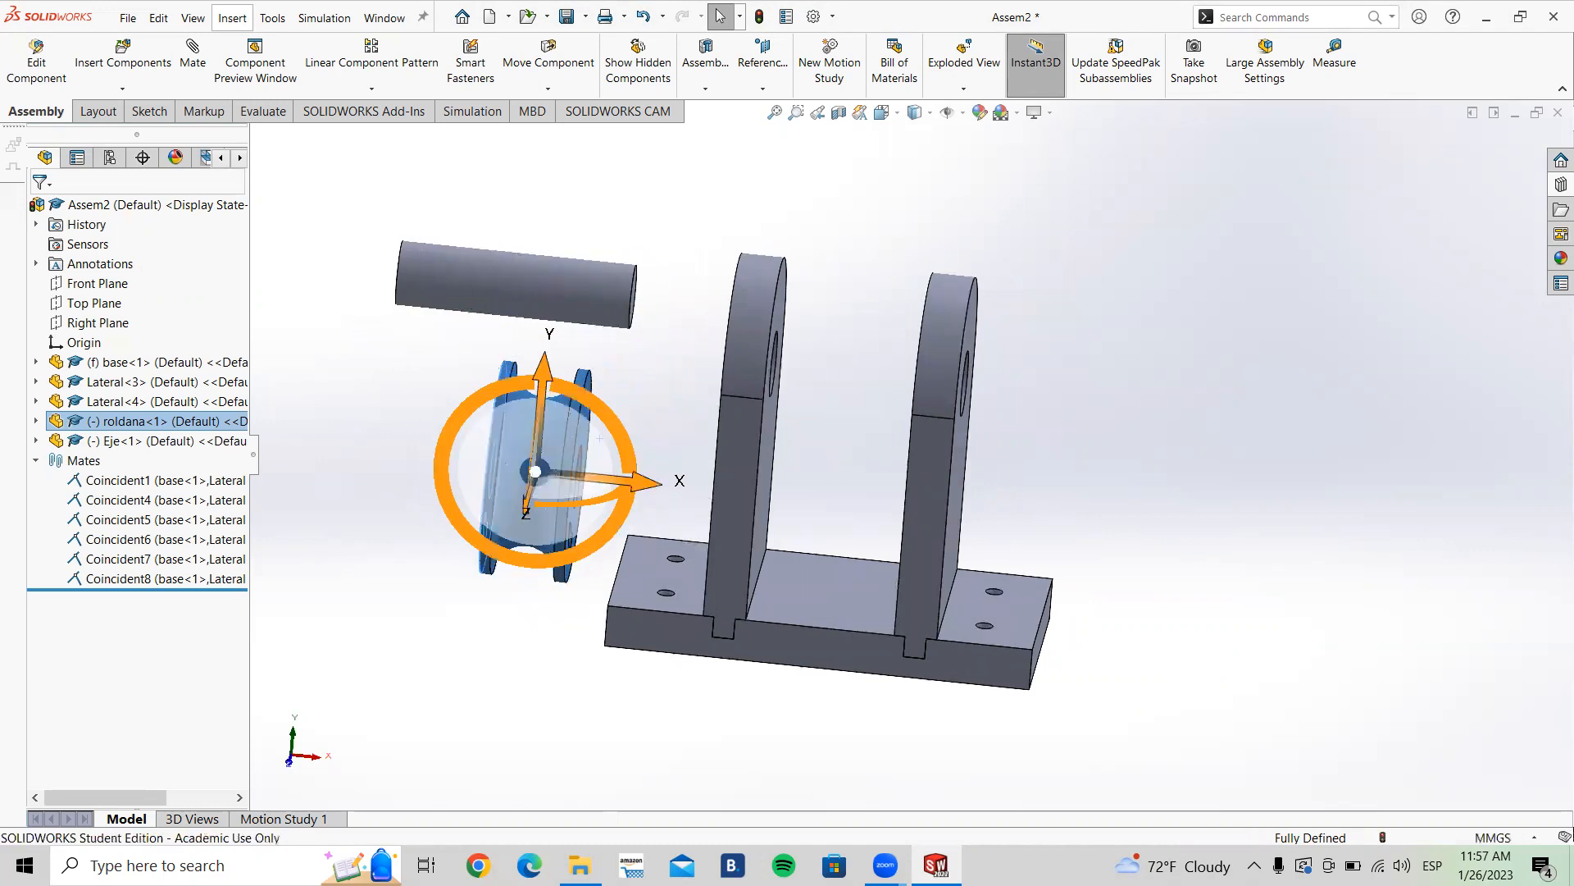
{"action": "left_click", "coordinate": [527, 647]}
Step: Move the pulley out past the outer side of Lateral<4>
{"action": "scroll", "coordinate": [577, 495], "scroll_direction": "up", "scroll_amount": 1}
{"action": "left_click_drag", "start_coordinate": [578, 494], "coordinate": [857, 361]}
{"action": "left_click", "coordinate": [1063, 527]}
{"action": "middle_click_drag", "start_coordinate": [1062, 526], "coordinate": [1013, 474]}
{"action": "scroll", "coordinate": [1013, 473], "scroll_direction": "down", "scroll_amount": 2}
{"action": "left_click_drag", "start_coordinate": [792, 318], "coordinate": [1102, 387]}
{"action": "left_click", "coordinate": [1225, 639]}
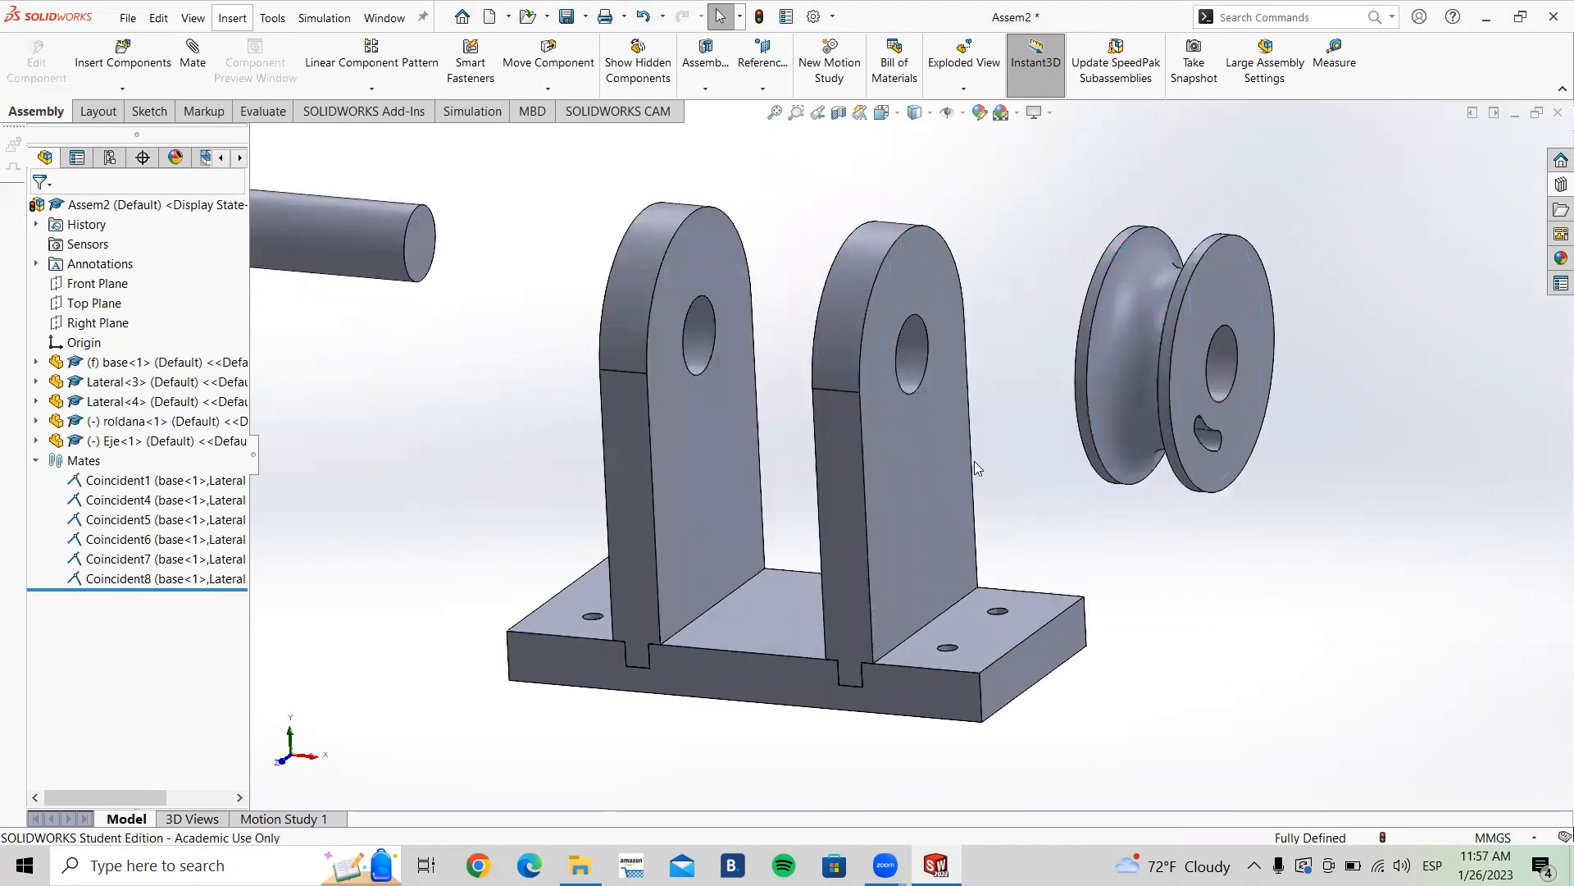
Step: Add a Concentric mate between the hole in Lateral<4> and the pulley's bore, and close the Mate command
{"action": "middle_click_drag", "start_coordinate": [1047, 484], "coordinate": [965, 335]}
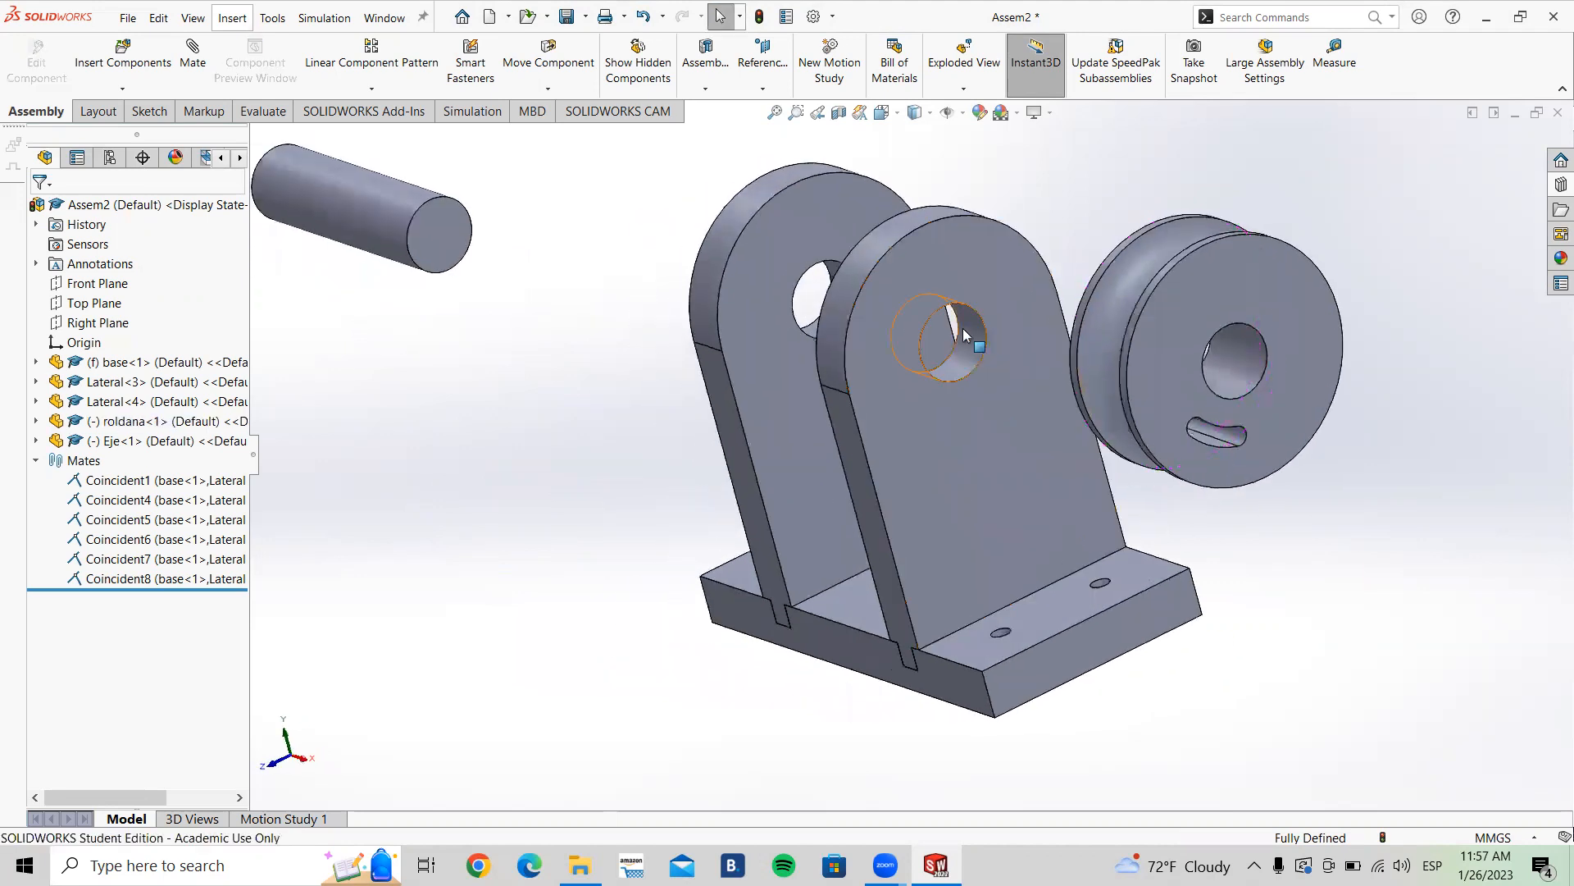
{"action": "scroll", "coordinate": [967, 339], "scroll_direction": "down", "scroll_amount": 3}
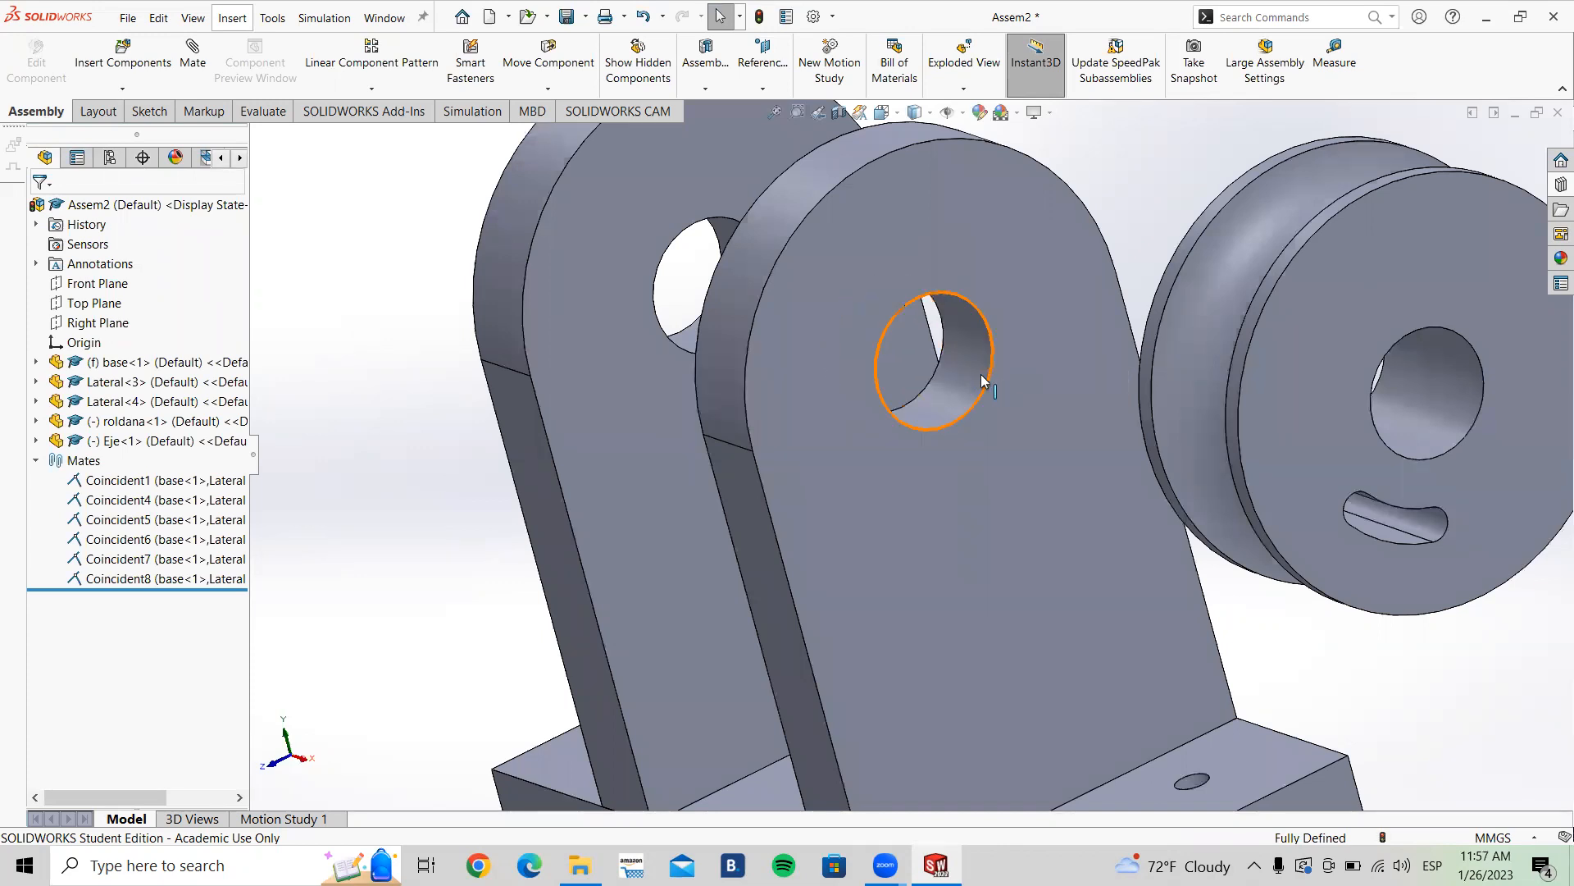
{"action": "scroll", "coordinate": [981, 374], "scroll_direction": "up", "scroll_amount": 4}
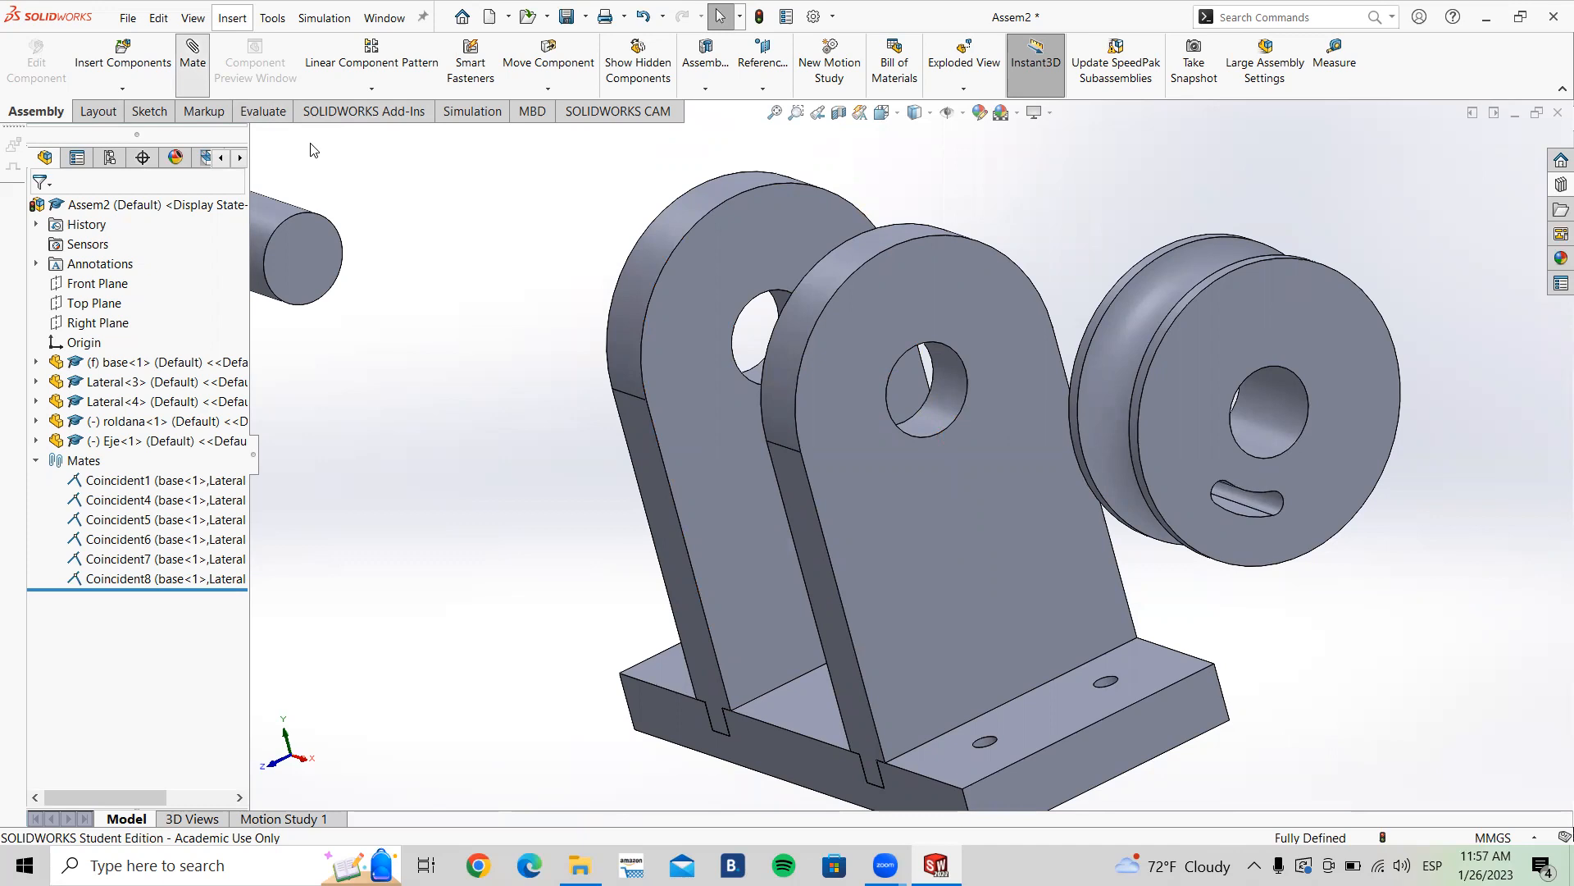
{"action": "left_click", "coordinate": [945, 395]}
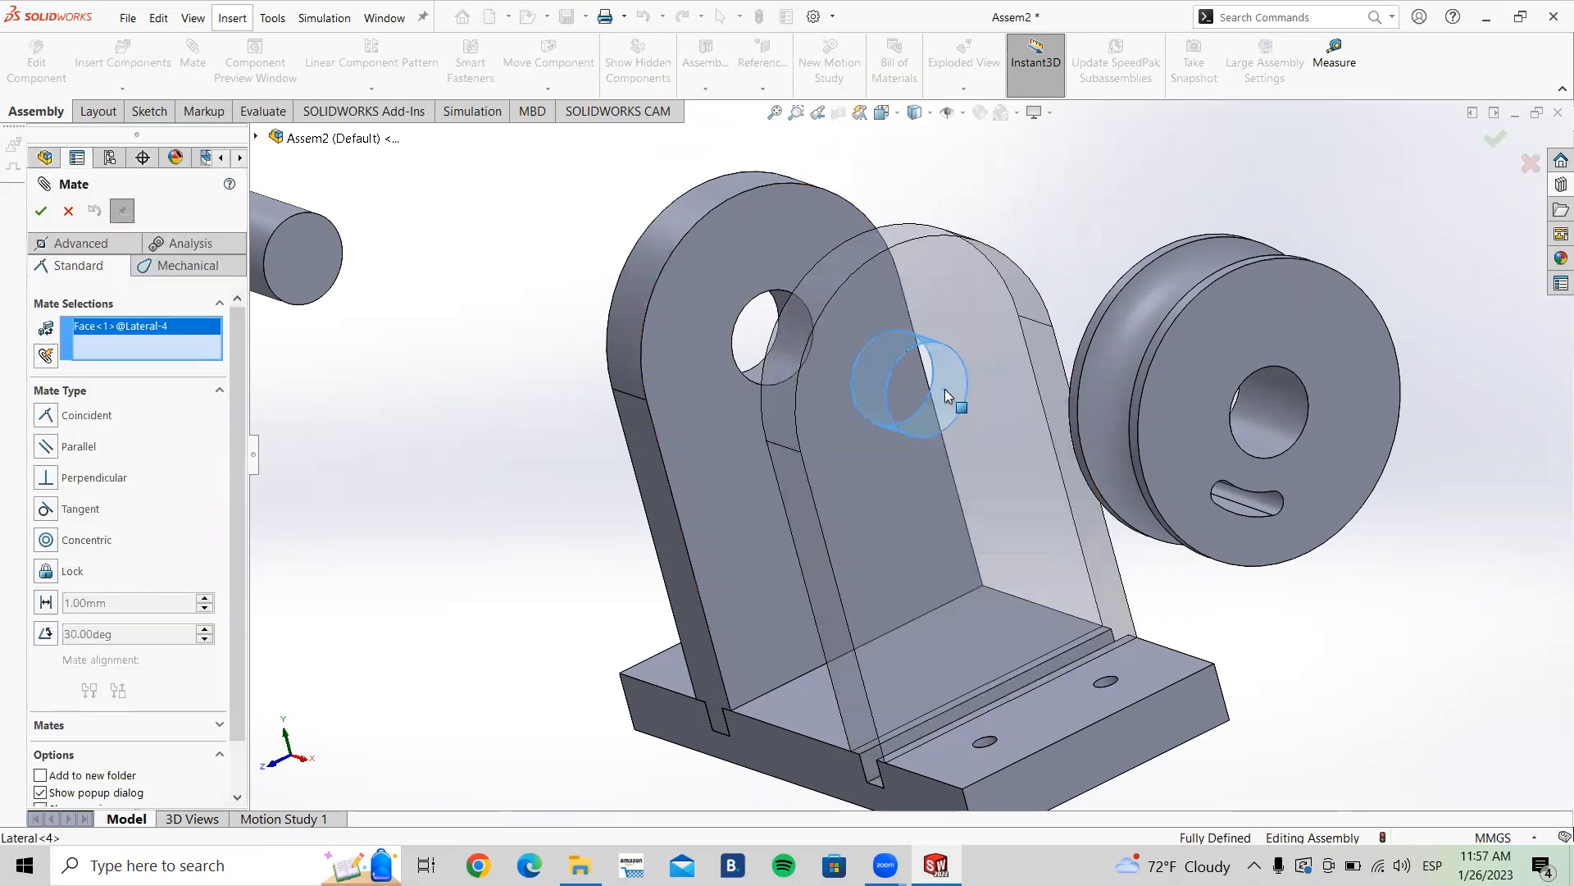
{"action": "left_click", "coordinate": [1272, 414]}
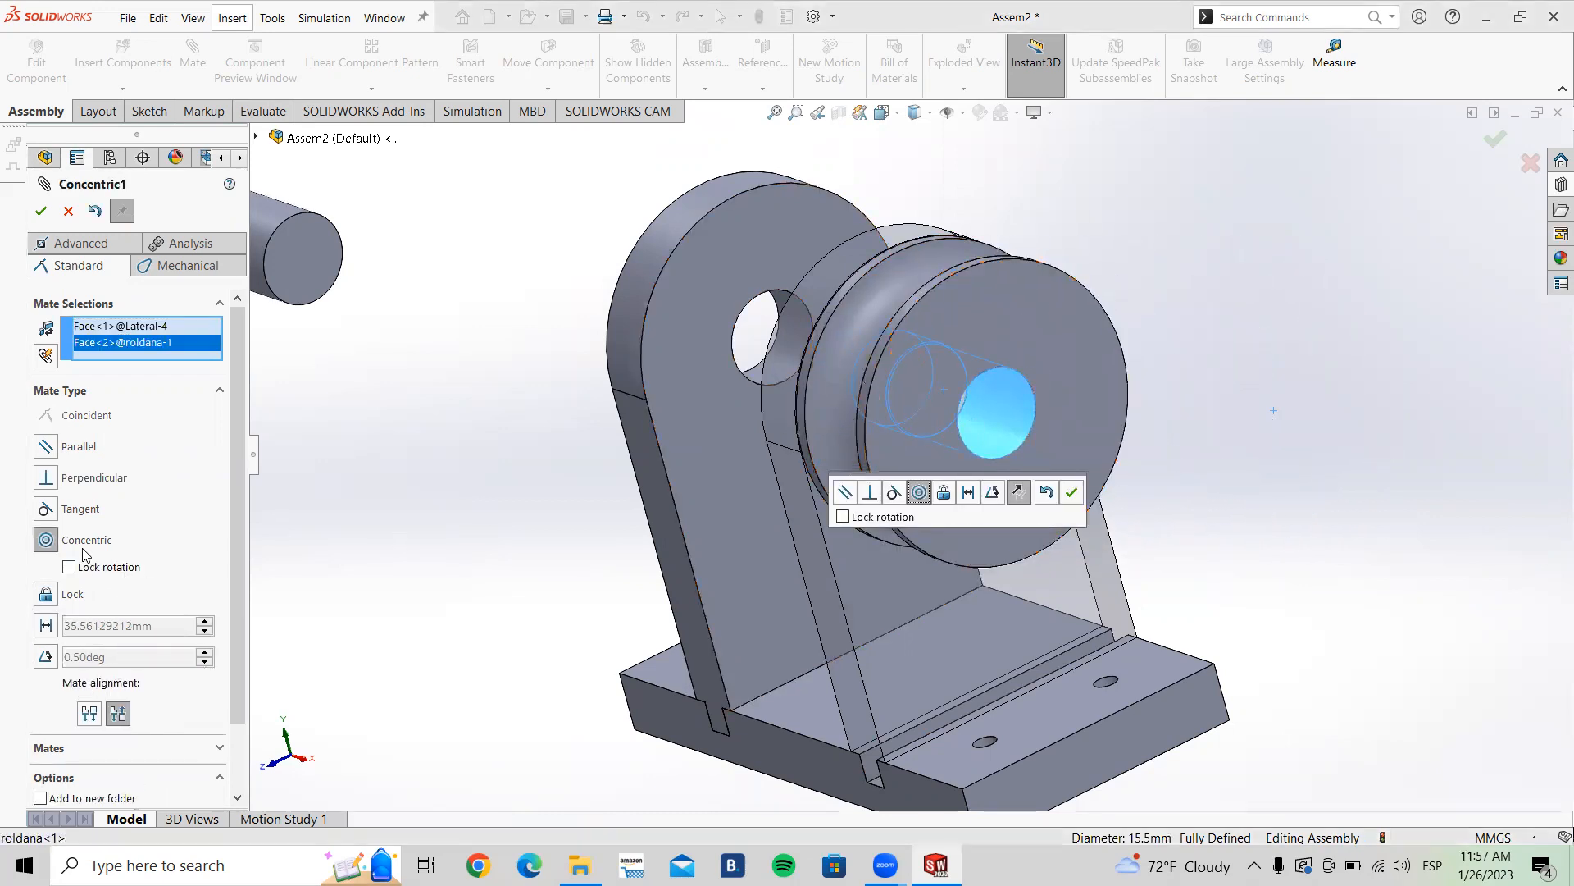
{"action": "middle_click_drag", "start_coordinate": [511, 563], "coordinate": [561, 523]}
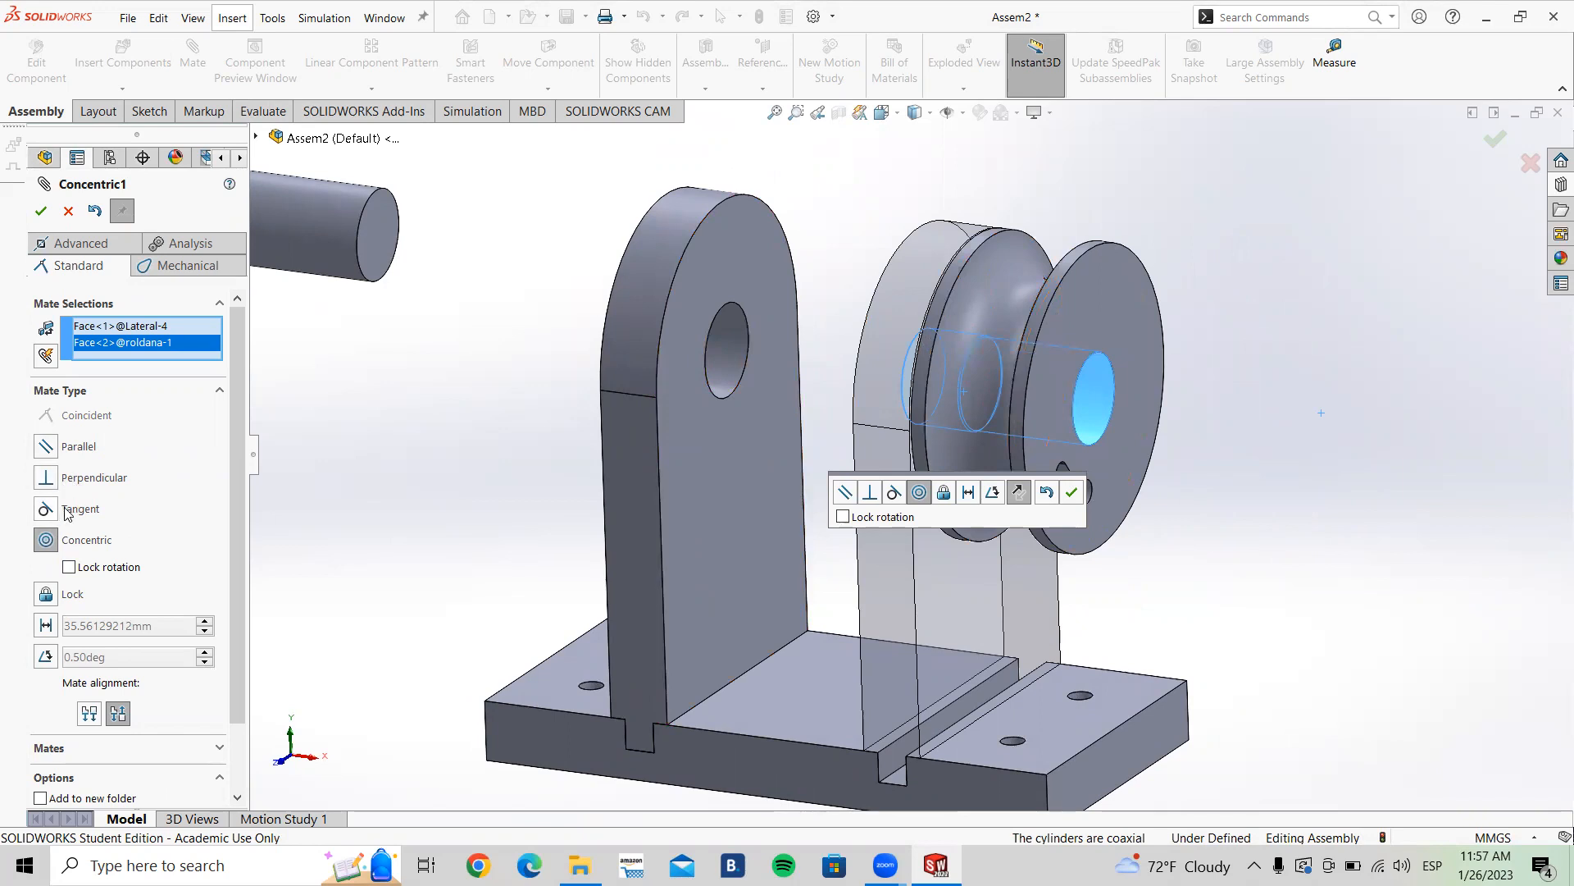
{"action": "left_click", "coordinate": [1072, 493]}
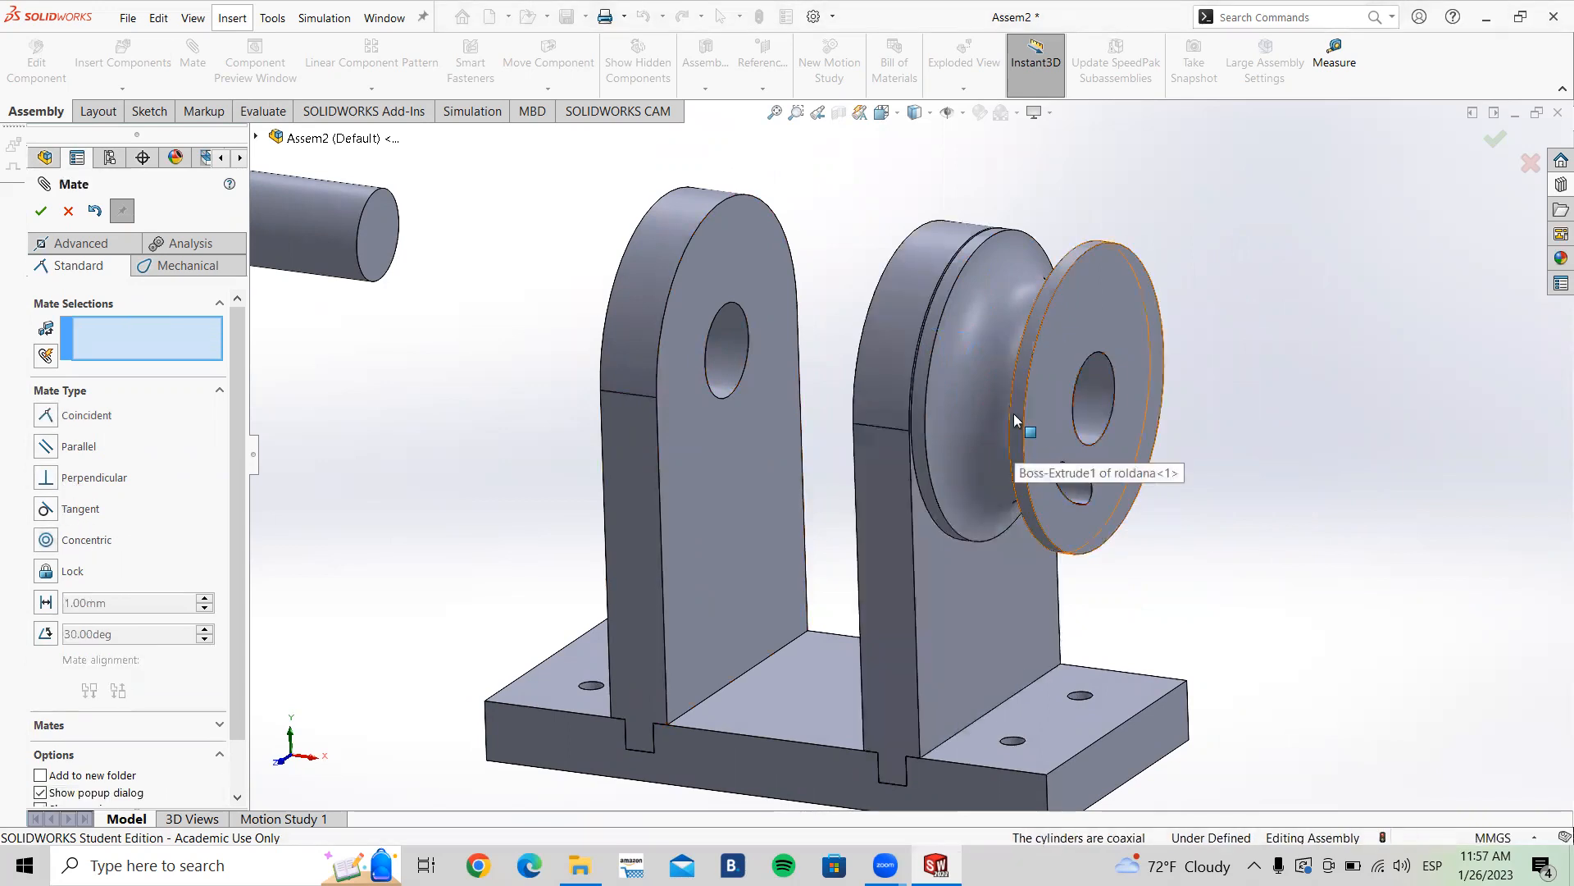
{"action": "key", "text": "Escape"}
Step: Slide the pulley along its axis until it sits between the two Laterals
{"action": "left_click_drag", "start_coordinate": [969, 389], "coordinate": [984, 307]}
{"action": "left_click", "coordinate": [1162, 459]}
{"action": "middle_click_drag", "start_coordinate": [1174, 493], "coordinate": [1058, 467]}
{"action": "left_click_drag", "start_coordinate": [777, 326], "coordinate": [956, 472]}
{"action": "middle_click_drag", "start_coordinate": [956, 473], "coordinate": [893, 368]}
{"action": "scroll", "coordinate": [869, 376], "scroll_direction": "down", "scroll_amount": 4}
{"action": "left_click_drag", "start_coordinate": [851, 380], "coordinate": [878, 425]}
{"action": "mouse_move", "coordinate": [878, 425]}
{"action": "middle_mouse_down"}
{"action": "mouse_move", "coordinate": [853, 450]}
{"action": "mouse_move", "coordinate": [866, 453]}
{"action": "middle_mouse_up"}
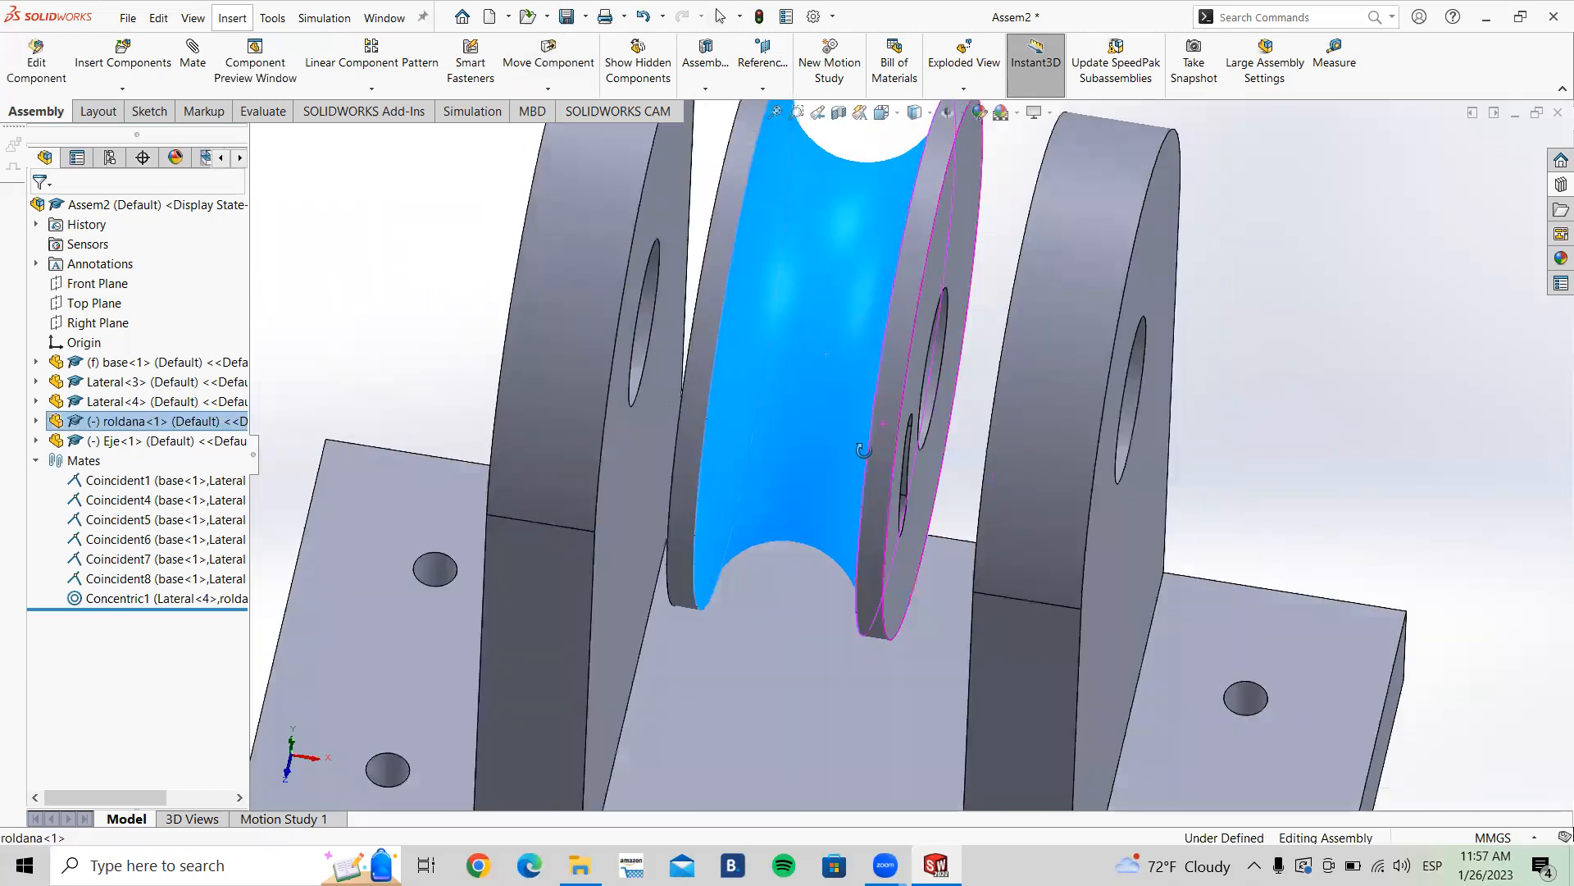
{"action": "scroll", "coordinate": [902, 484], "scroll_direction": "up", "scroll_amount": 4}
{"action": "middle_click_drag", "start_coordinate": [938, 527], "coordinate": [1112, 316]}
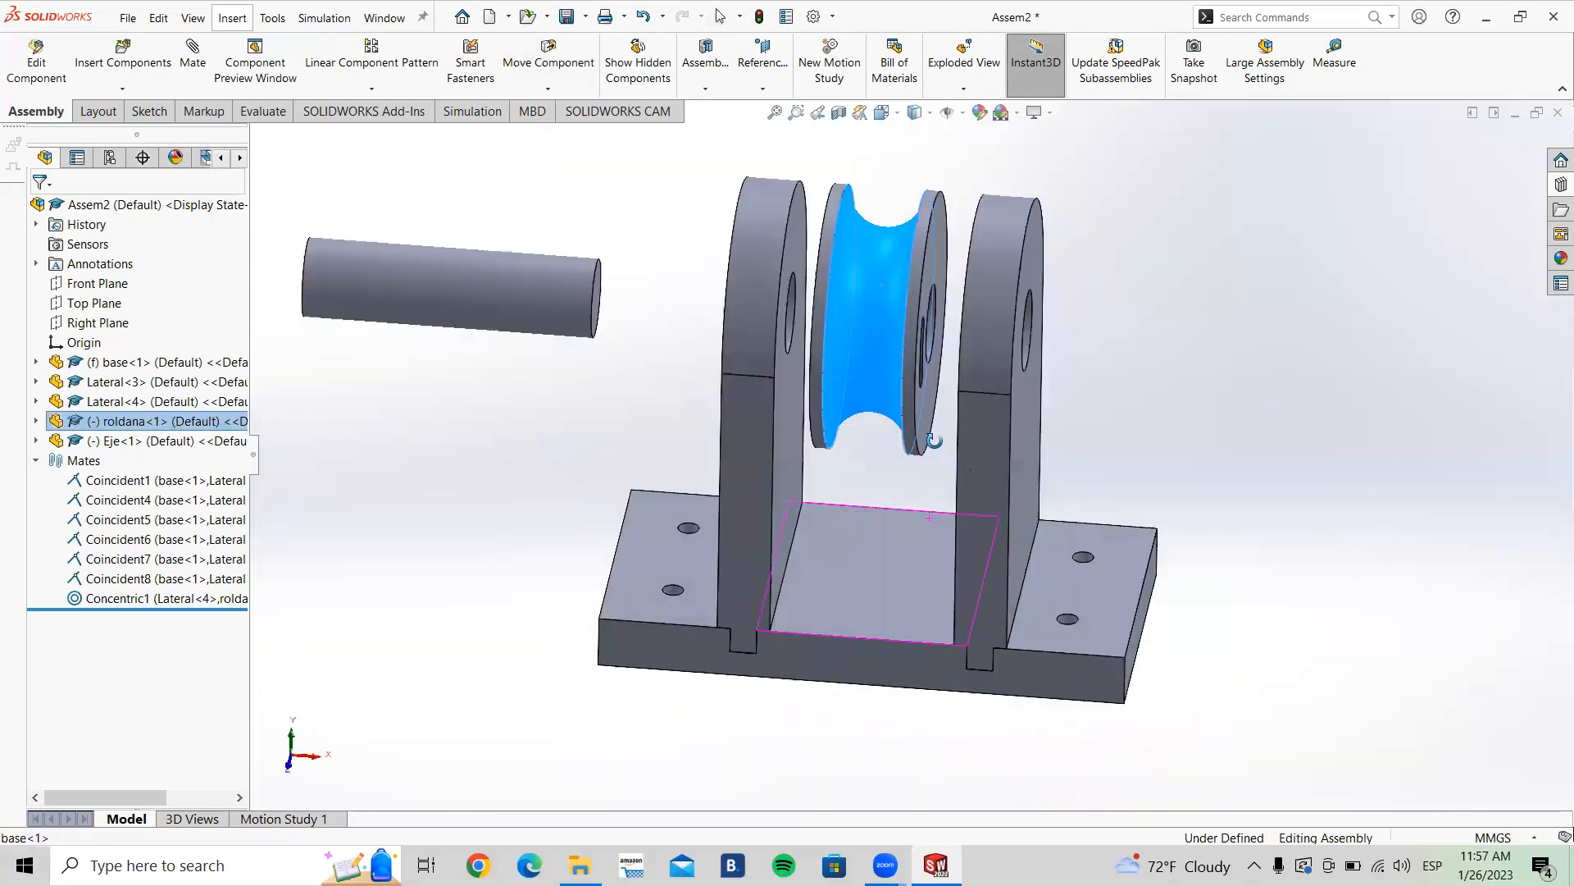
{"action": "left_click", "coordinate": [1112, 316]}
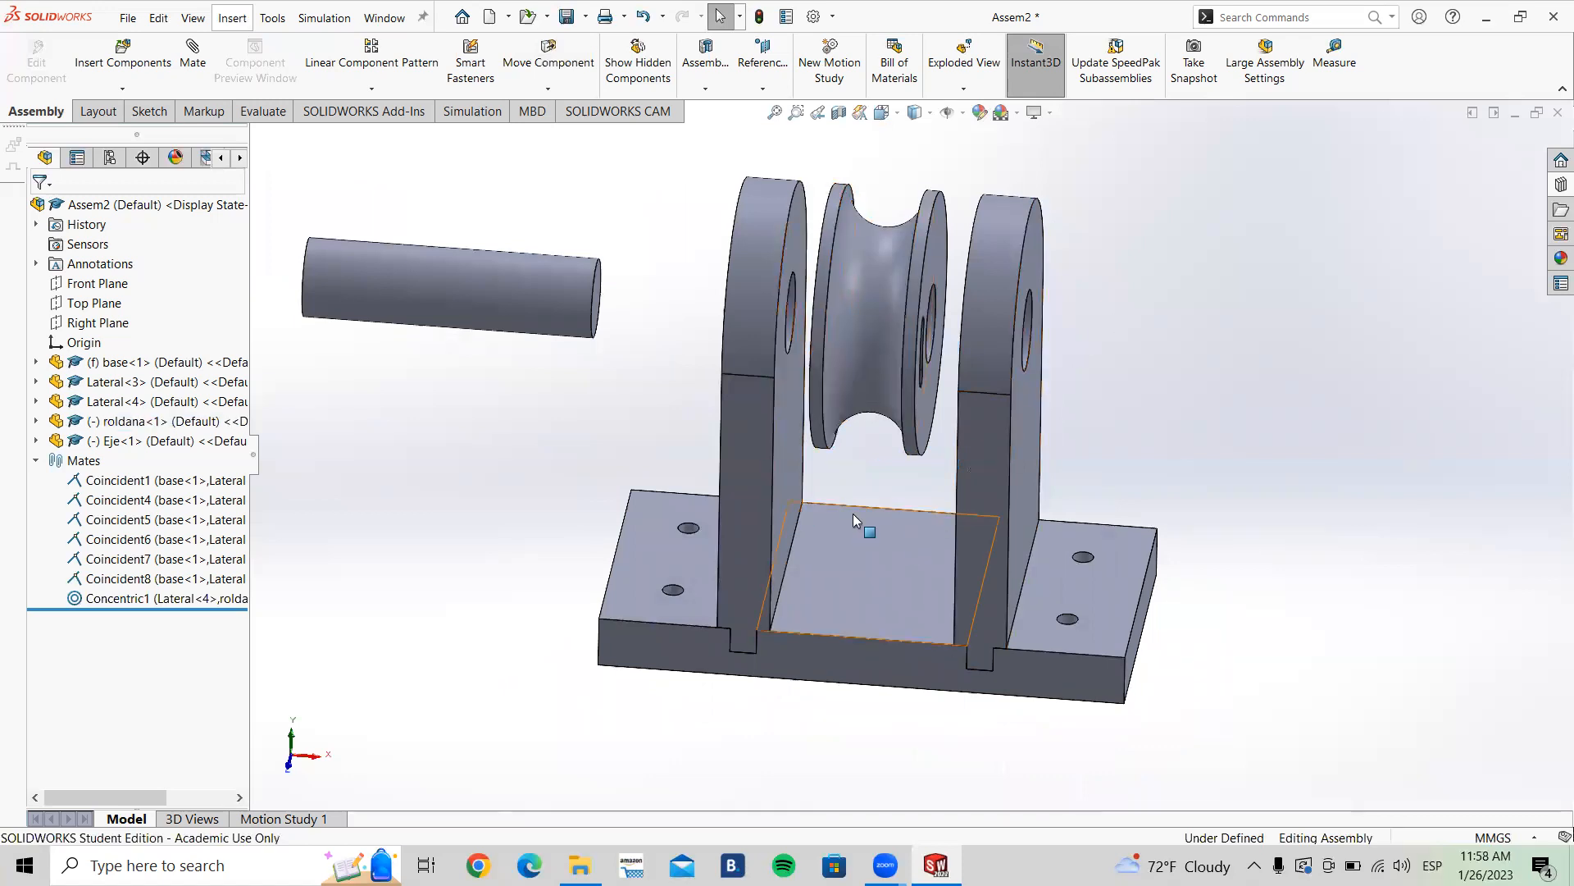
{"action": "middle_click_drag", "start_coordinate": [1171, 451], "coordinate": [1176, 415]}
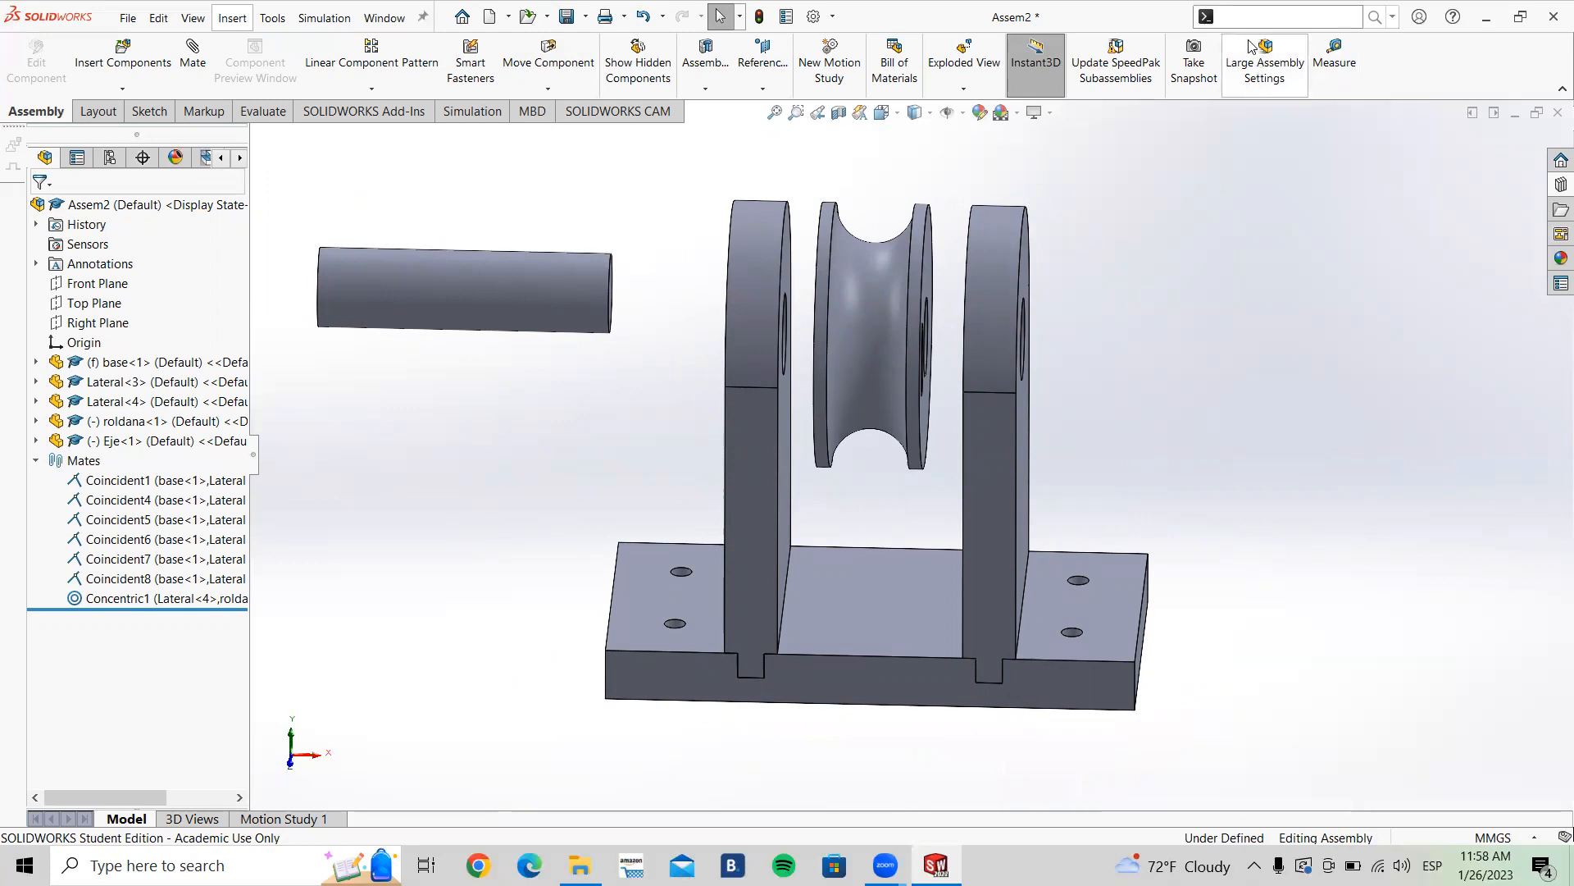
Step: Measure the distance between the inner faces of the two Laterals with the Measure tool
{"action": "type", "text": "mea"}
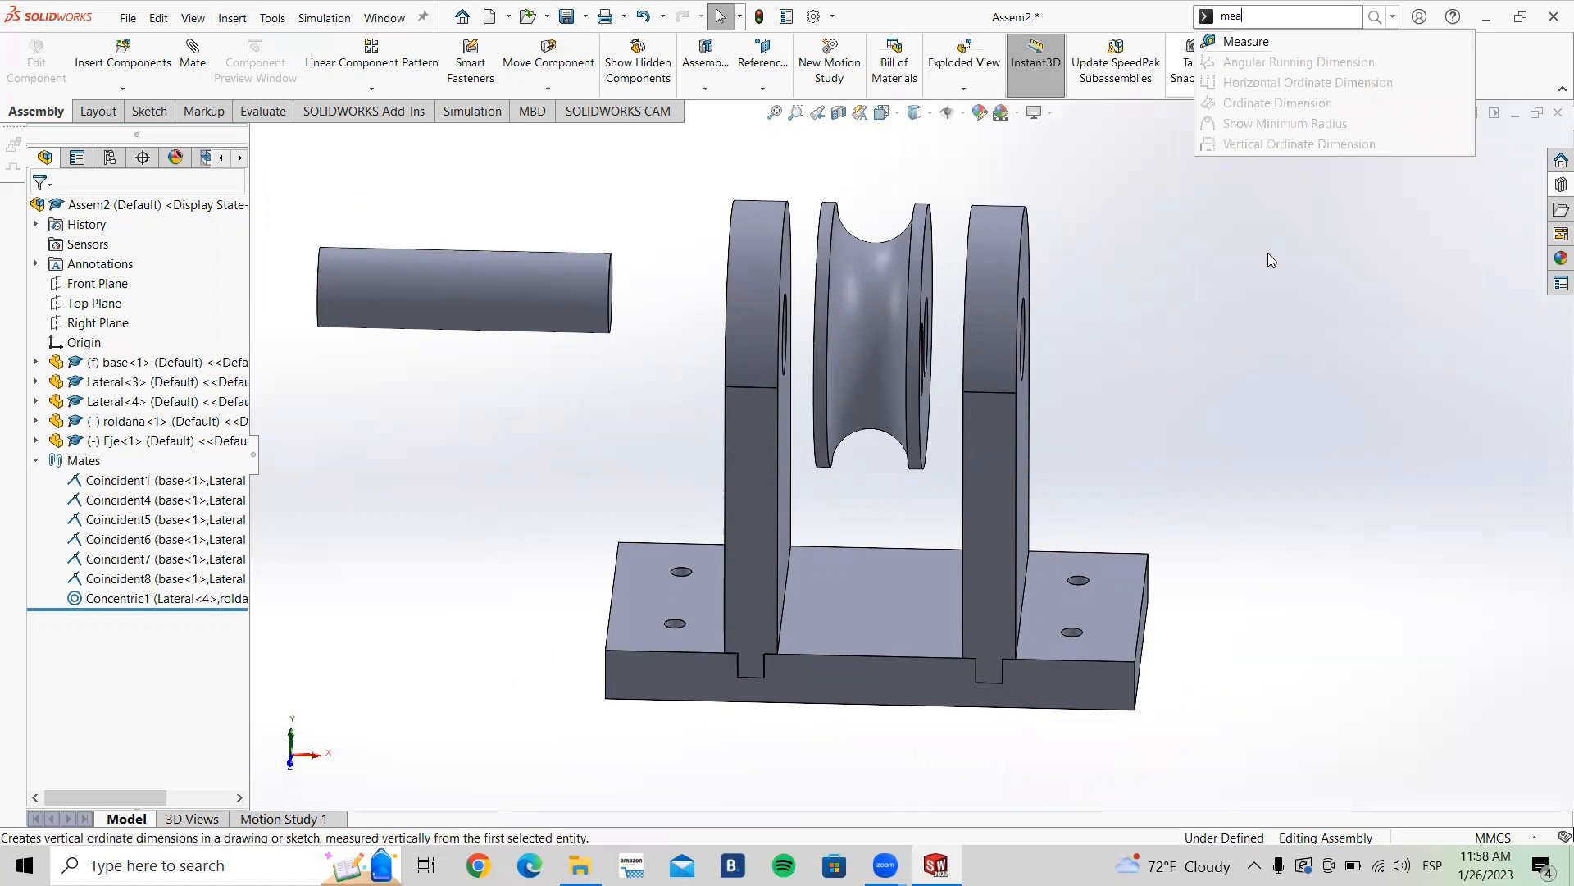
{"action": "left_click", "coordinate": [1255, 41]}
{"action": "middle_click_drag", "start_coordinate": [924, 467], "coordinate": [829, 498]}
{"action": "left_click", "coordinate": [821, 507]}
{"action": "left_click", "coordinate": [885, 488]}
{"action": "scroll", "coordinate": [926, 265], "scroll_direction": "down", "scroll_amount": 2}
{"action": "scroll", "coordinate": [926, 273], "scroll_direction": "down", "scroll_amount": 2}
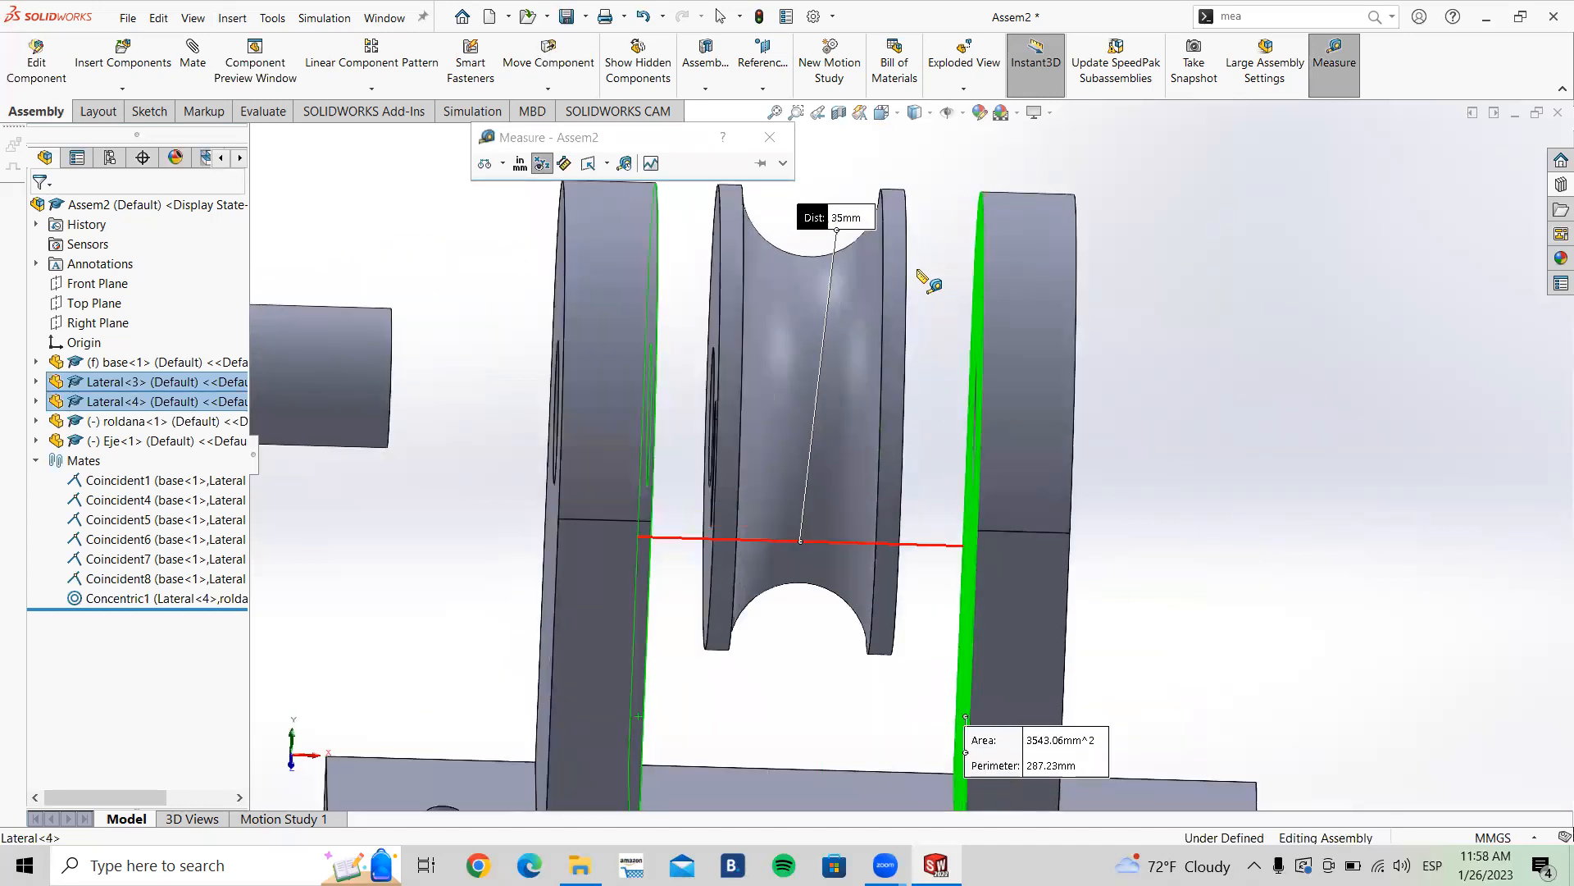
{"action": "key", "text": "Escape"}
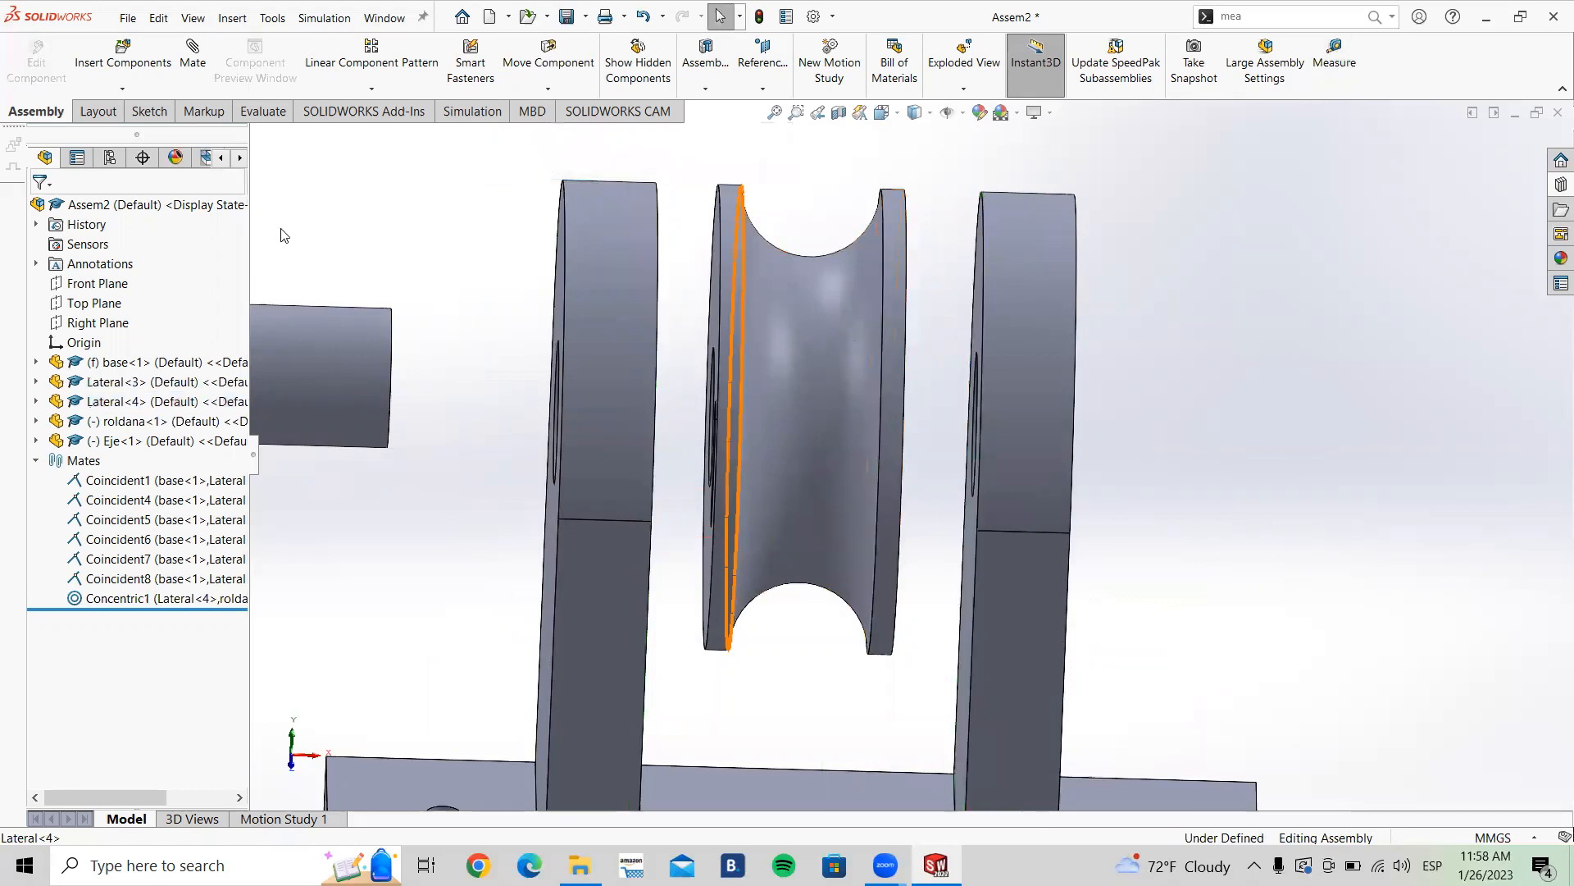
{"action": "left_click", "coordinate": [122, 62]}
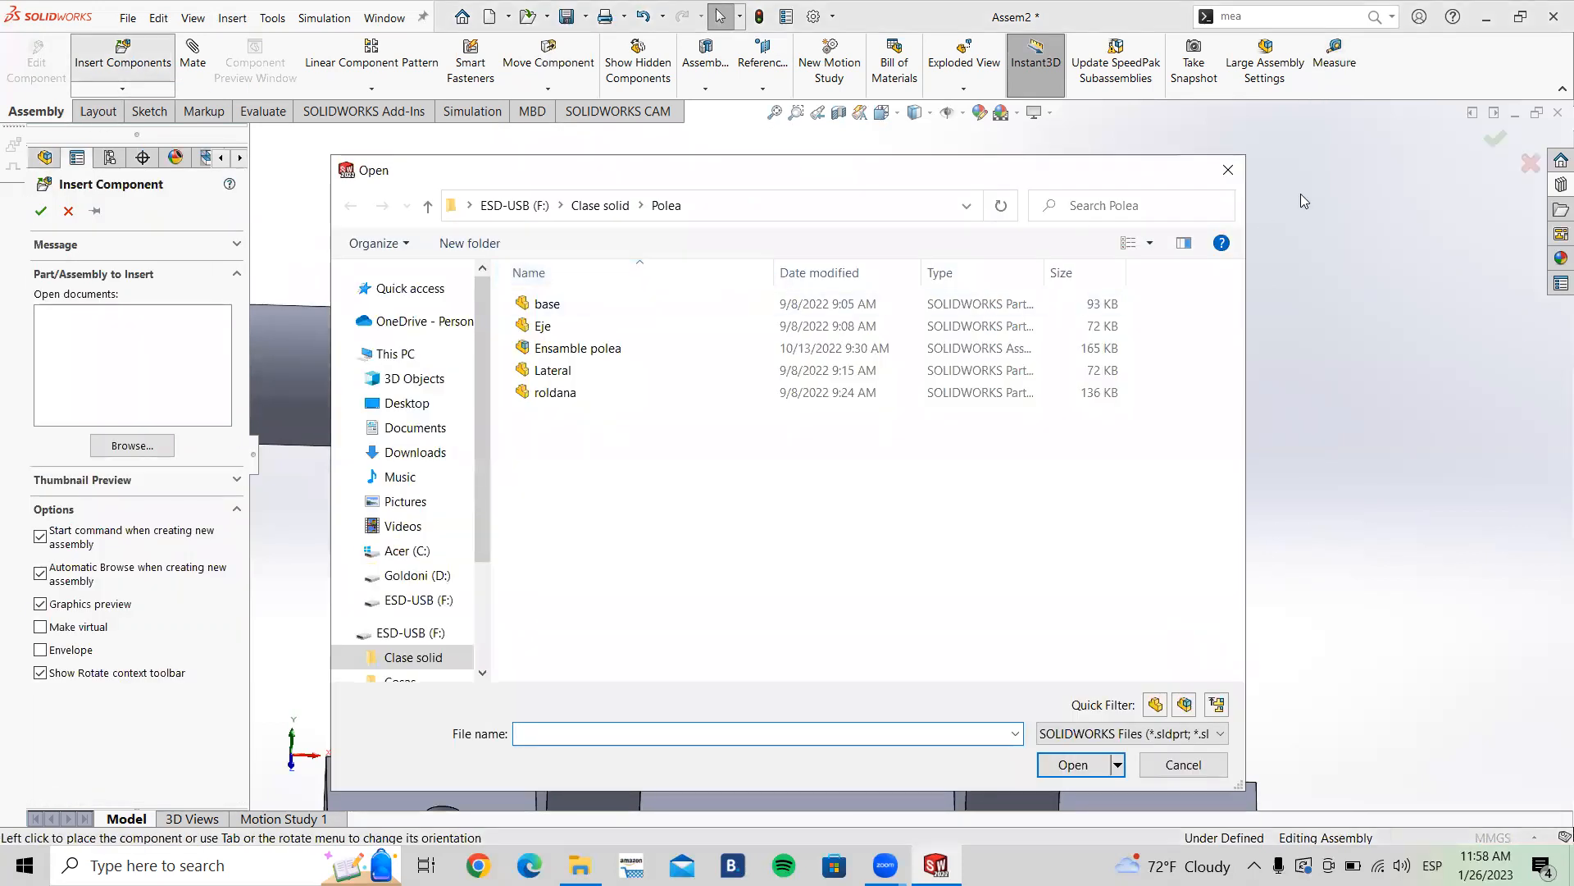
{"action": "left_click", "coordinate": [1228, 169]}
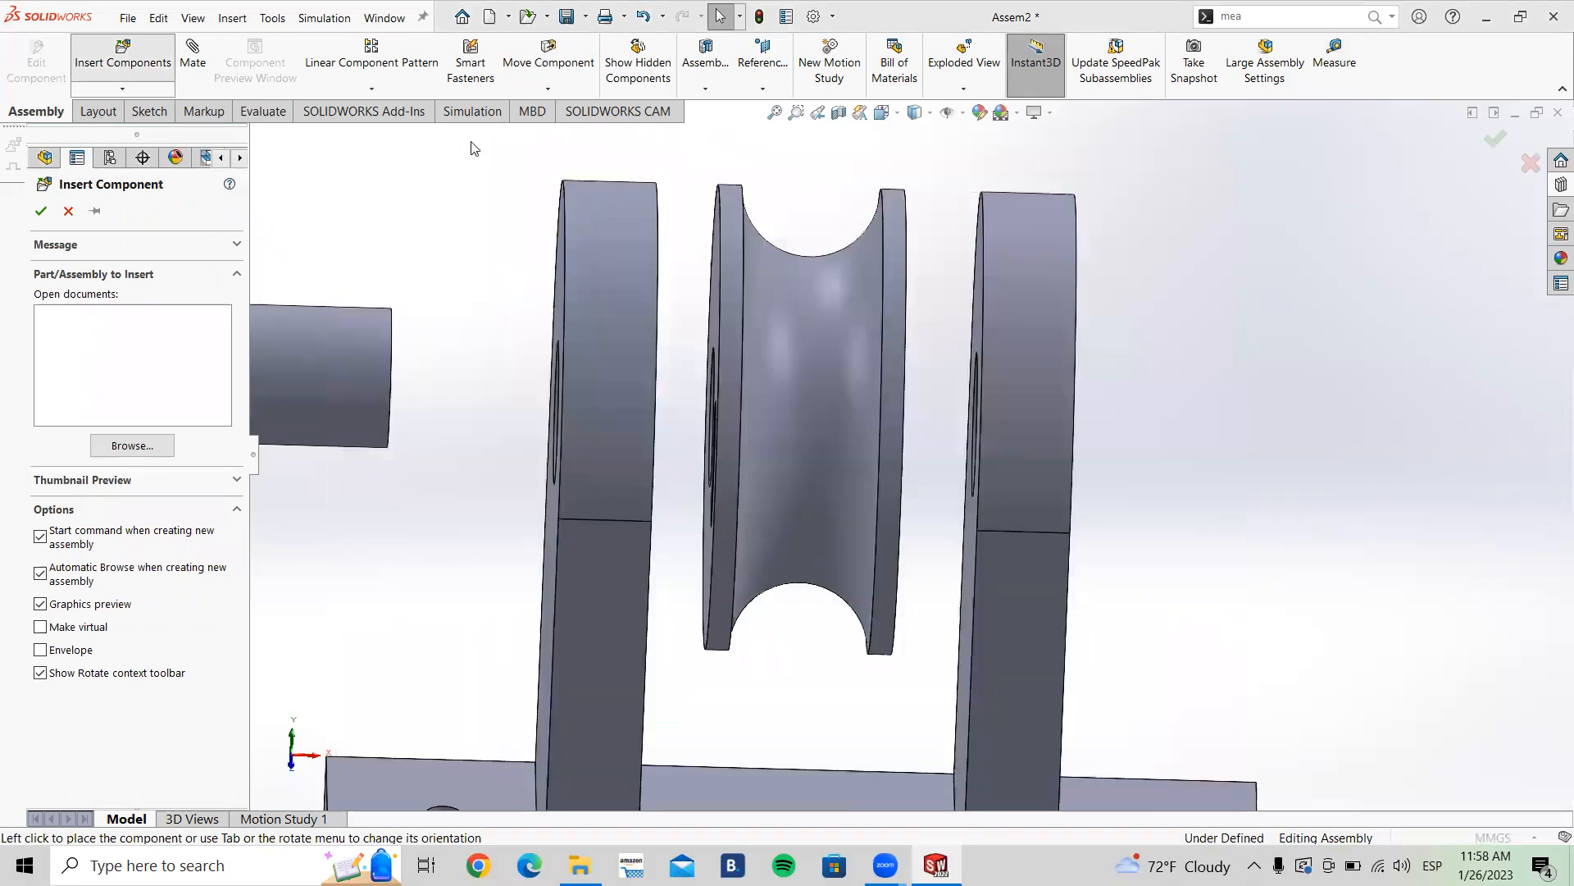
{"action": "left_click", "coordinate": [70, 212]}
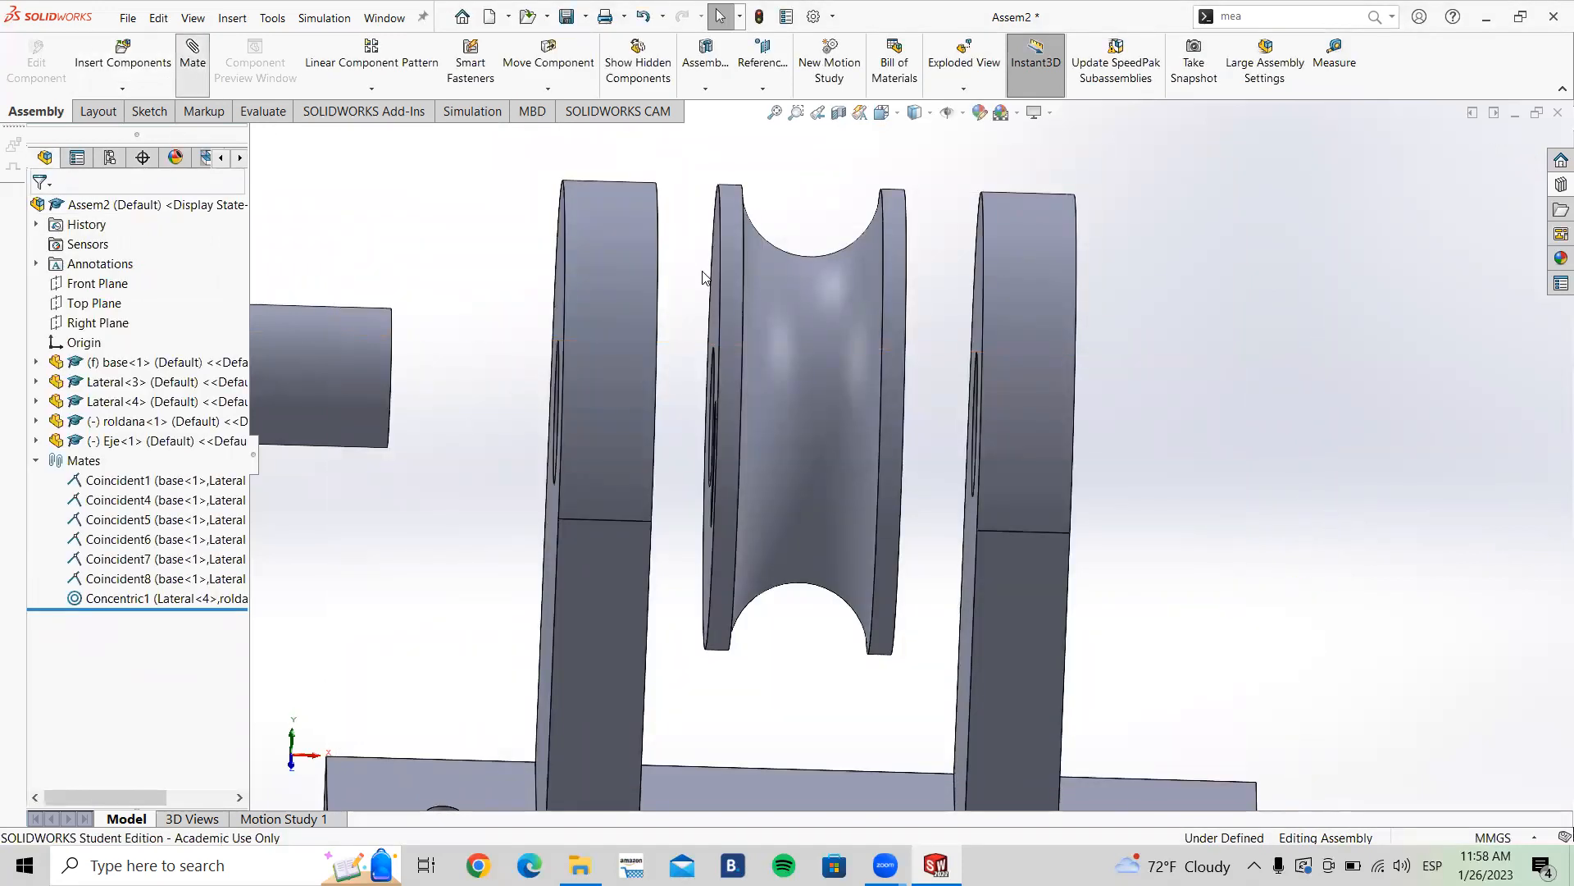
Step: Try a Distance mate between the inner face of Lateral<3> and the pulley's facing side face
{"action": "middle_click_drag", "start_coordinate": [702, 261], "coordinate": [775, 292]}
{"action": "left_click", "coordinate": [612, 294]}
{"action": "left_click", "coordinate": [776, 292]}
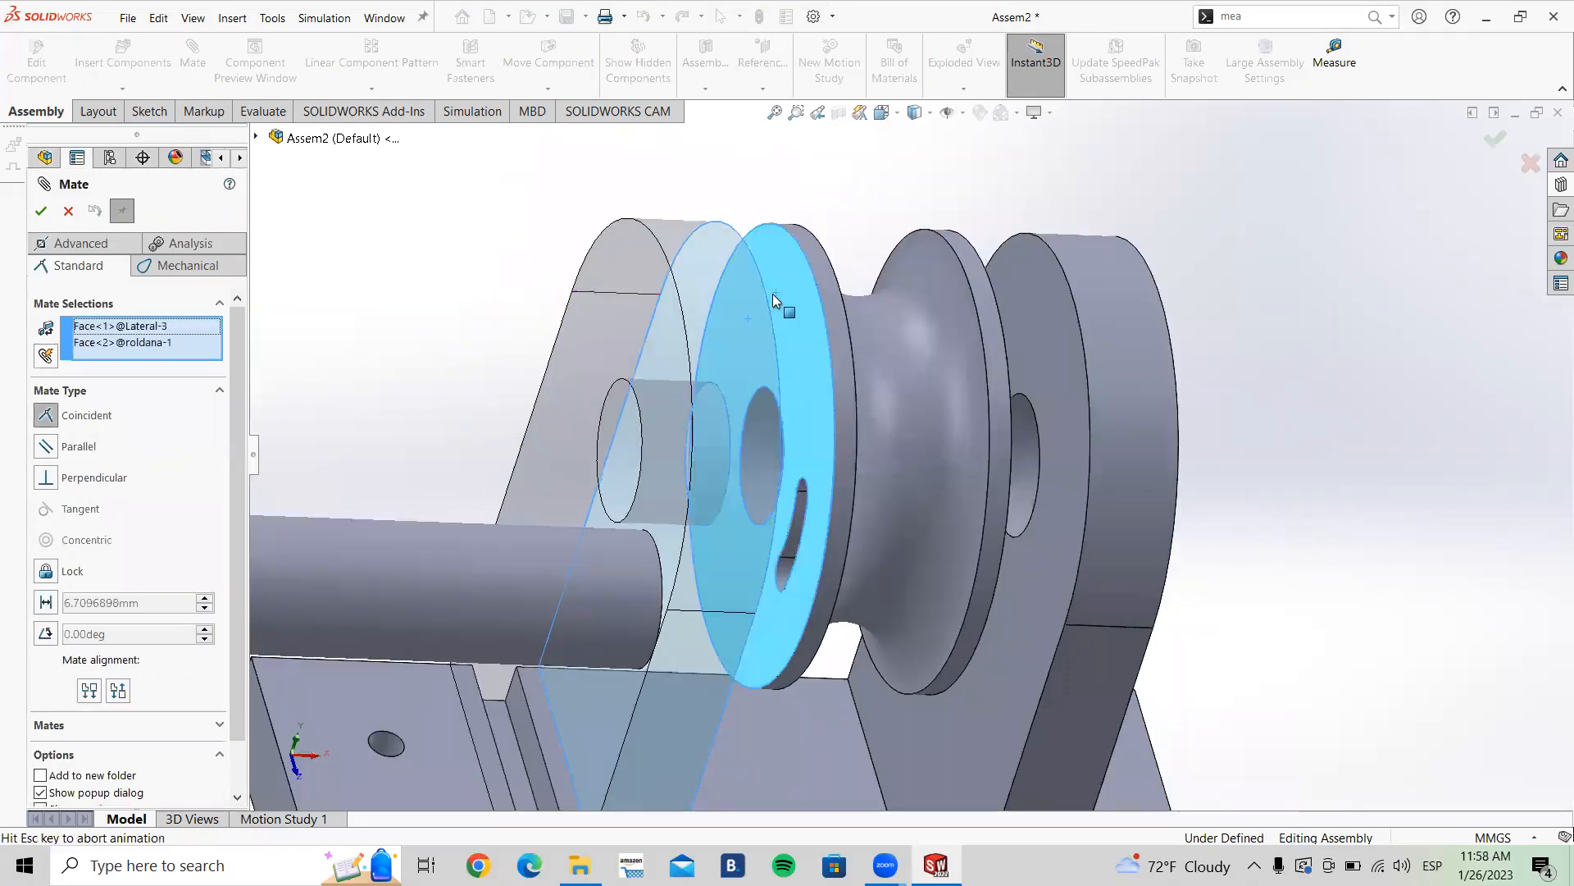
{"action": "left_click", "coordinate": [46, 602]}
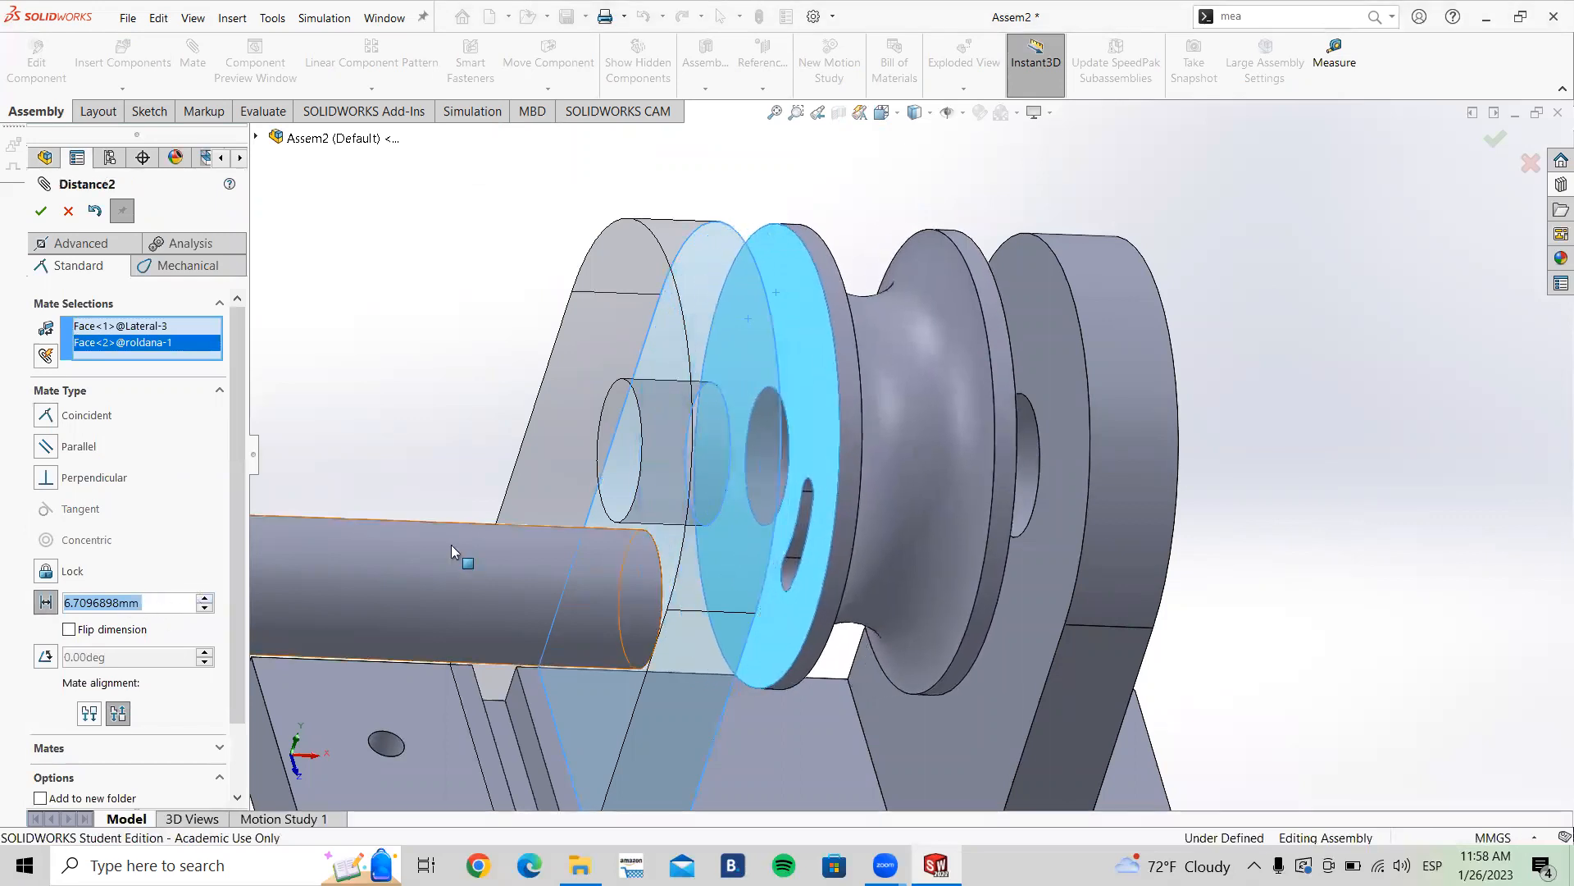
{"action": "middle_click_drag", "start_coordinate": [668, 446], "coordinate": [656, 421]}
{"action": "scroll", "coordinate": [699, 416], "scroll_direction": "up", "scroll_amount": 4}
{"action": "middle_click_drag", "start_coordinate": [805, 389], "coordinate": [841, 383]}
{"action": "scroll", "coordinate": [851, 401], "scroll_direction": "down", "scroll_amount": 4}
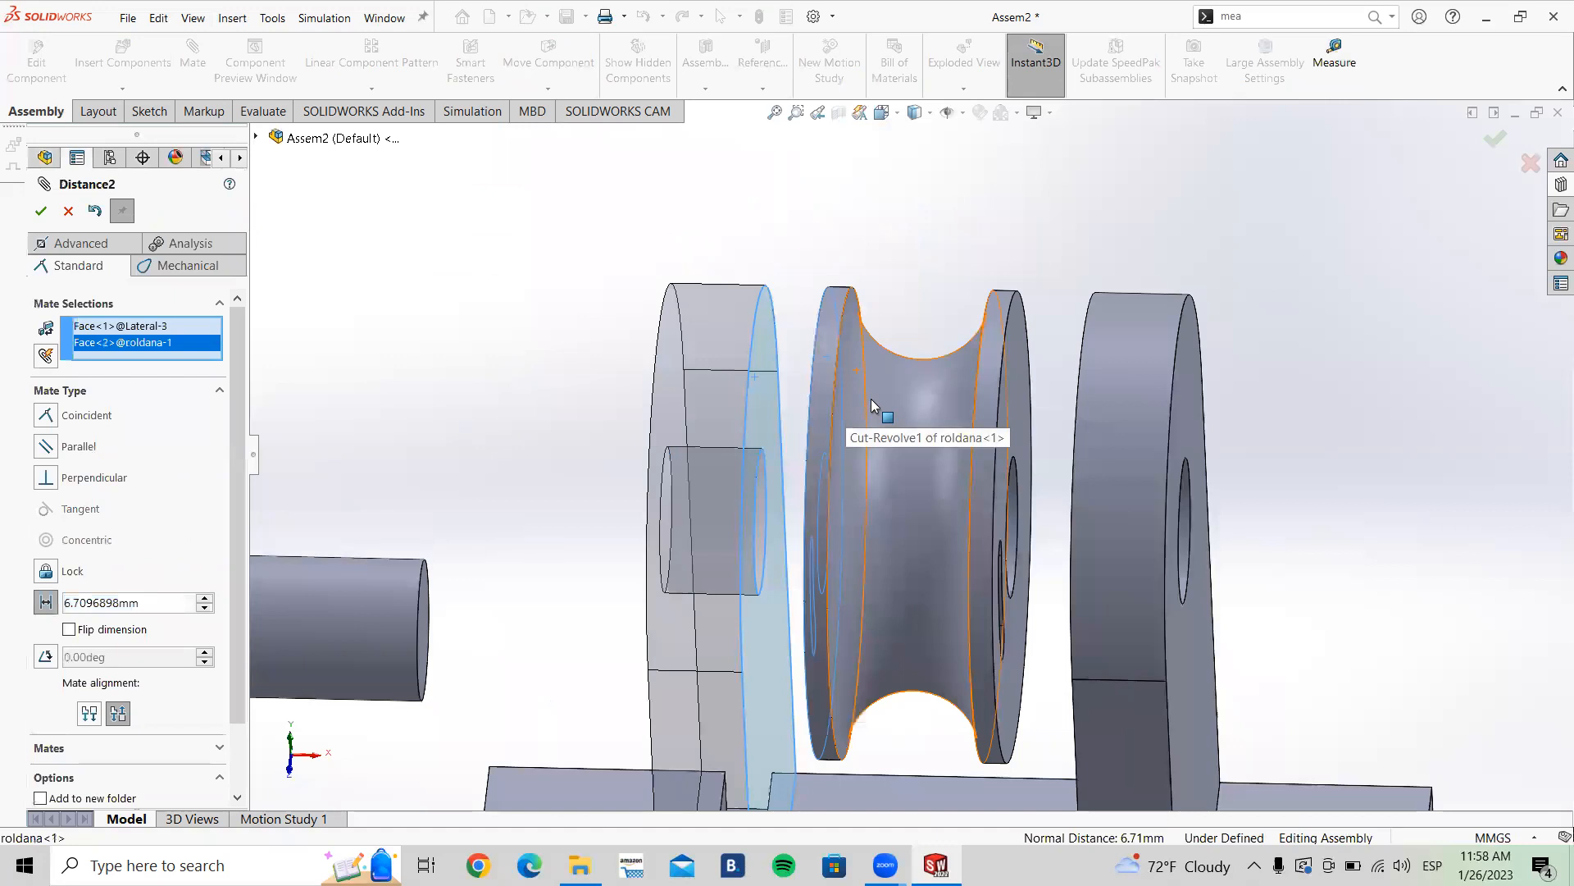
{"action": "middle_click_drag", "start_coordinate": [879, 438], "coordinate": [884, 436]}
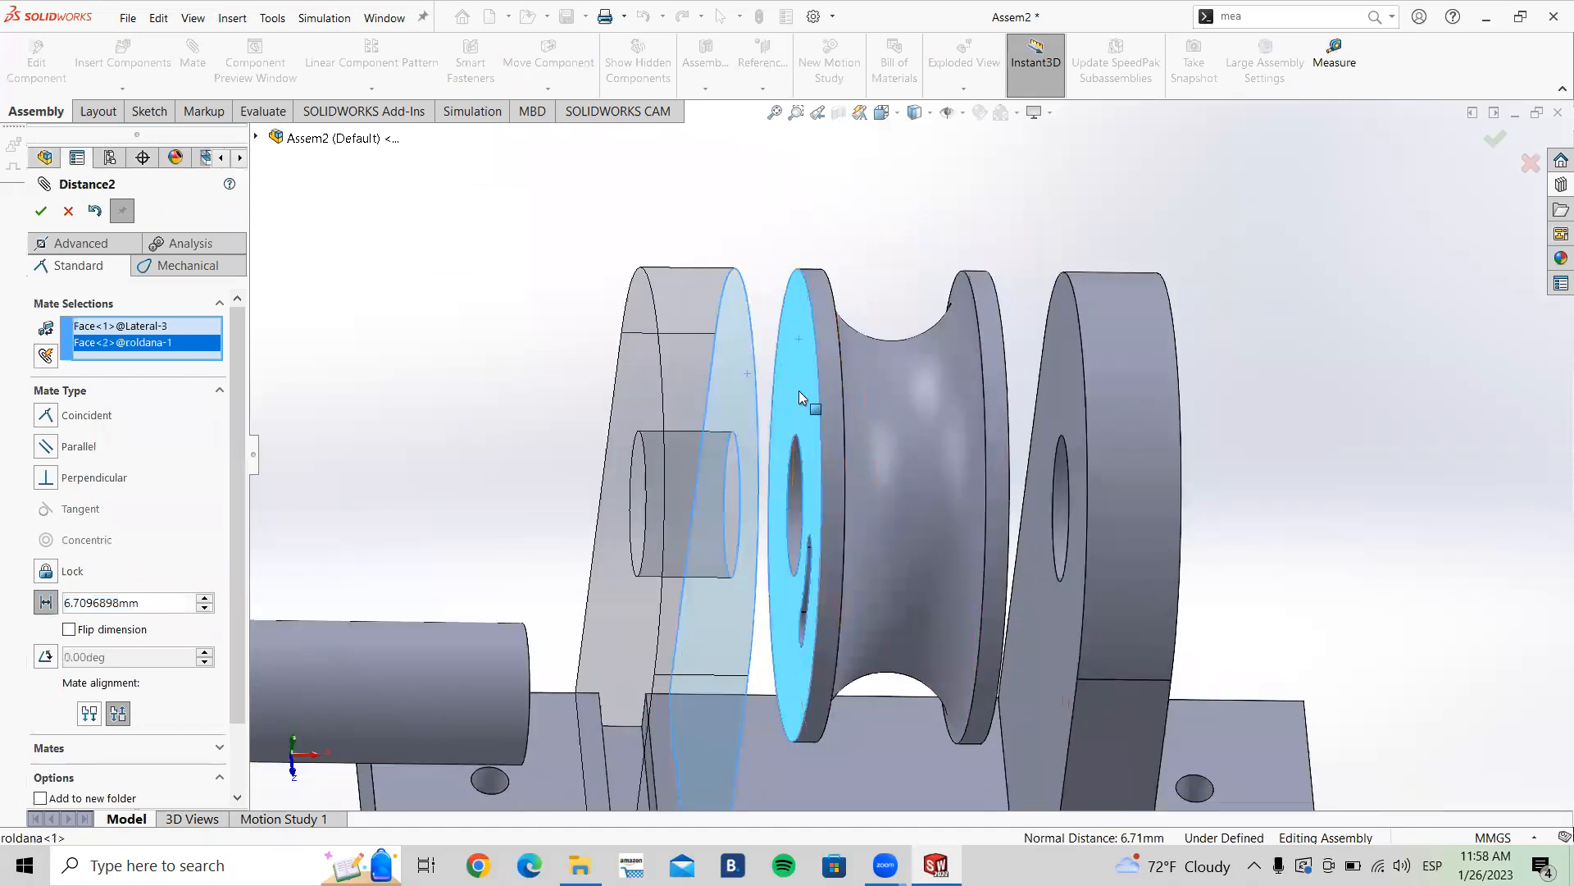
{"action": "middle_click_drag", "start_coordinate": [789, 400], "coordinate": [769, 405]}
{"action": "scroll", "coordinate": [898, 476], "scroll_direction": "up", "scroll_amount": 3}
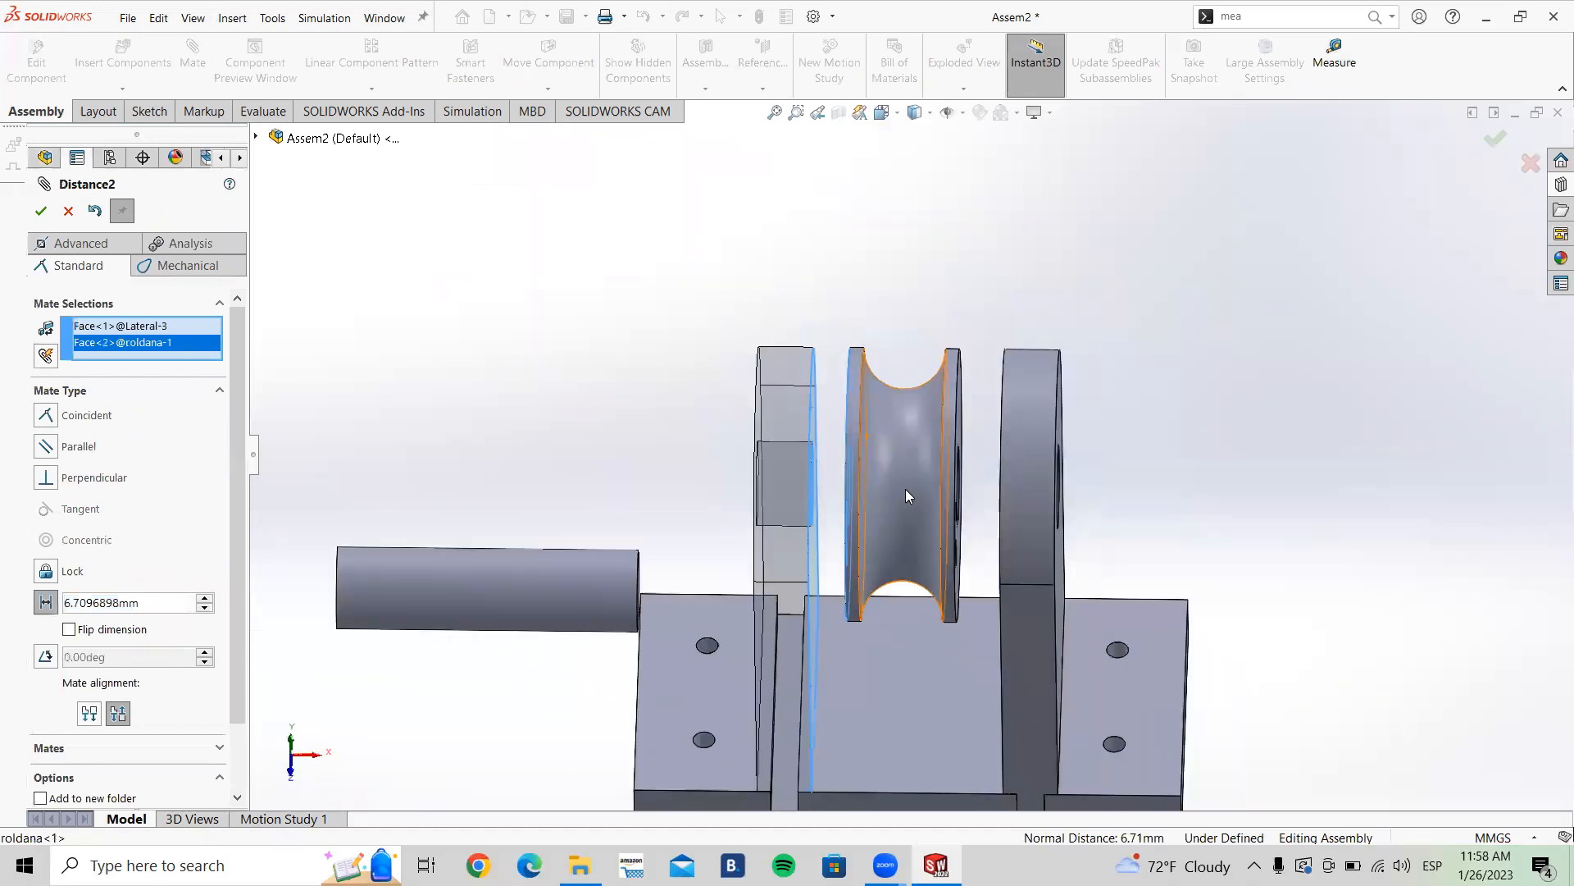
{"action": "scroll", "coordinate": [941, 539], "scroll_direction": "down", "scroll_amount": 2}
{"action": "middle_click_drag", "start_coordinate": [941, 540], "coordinate": [877, 550]}
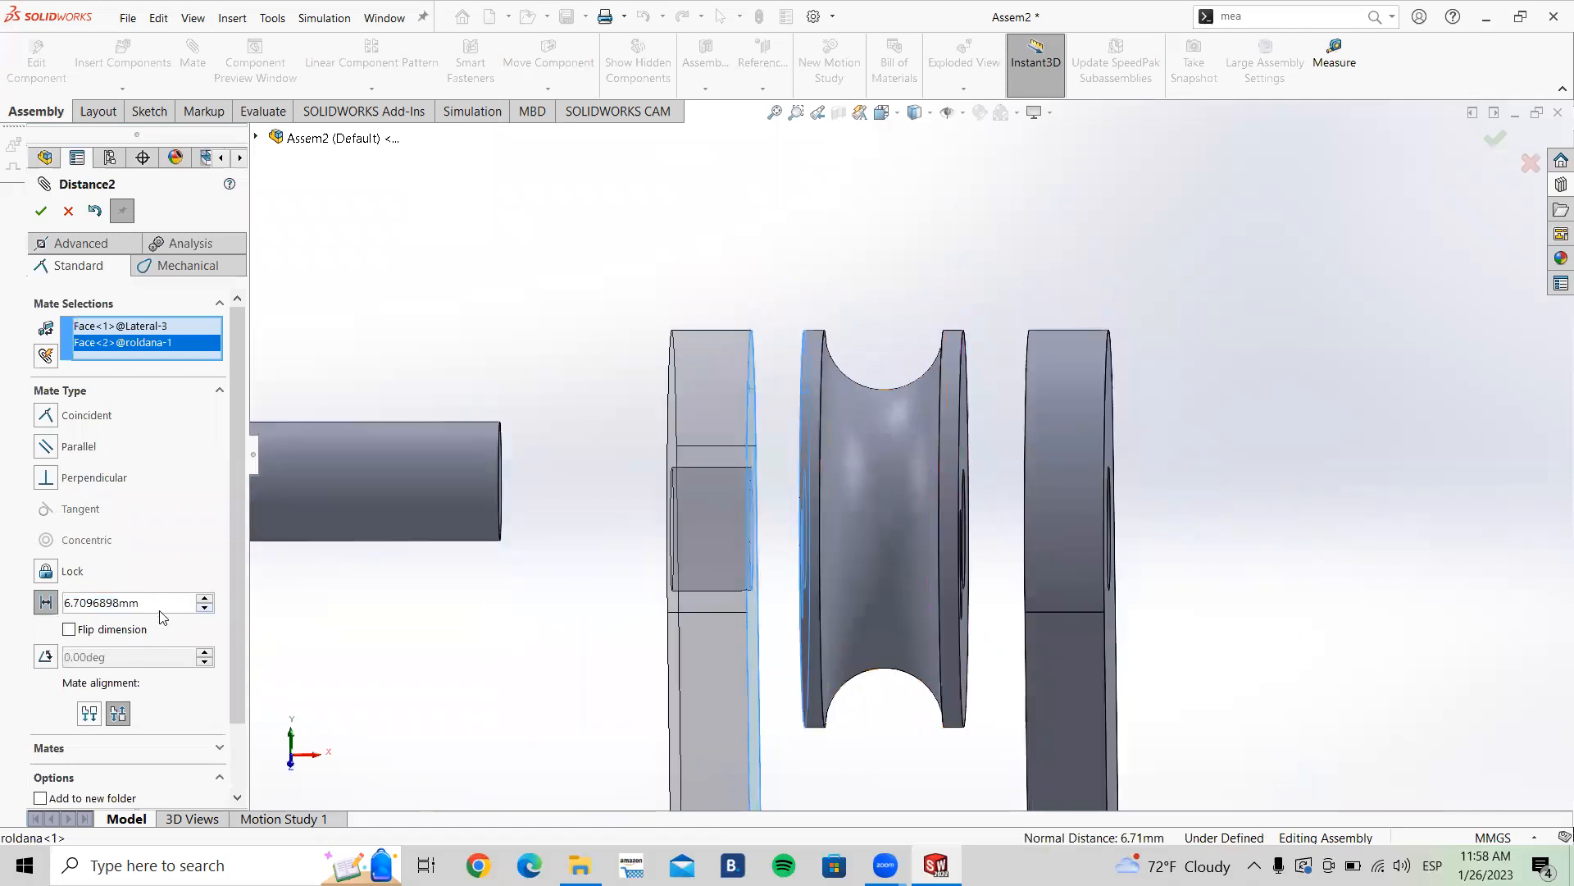
{"action": "scroll", "coordinate": [933, 512], "scroll_direction": "up", "scroll_amount": 4}
{"action": "scroll", "coordinate": [920, 472], "scroll_direction": "down", "scroll_amount": 3}
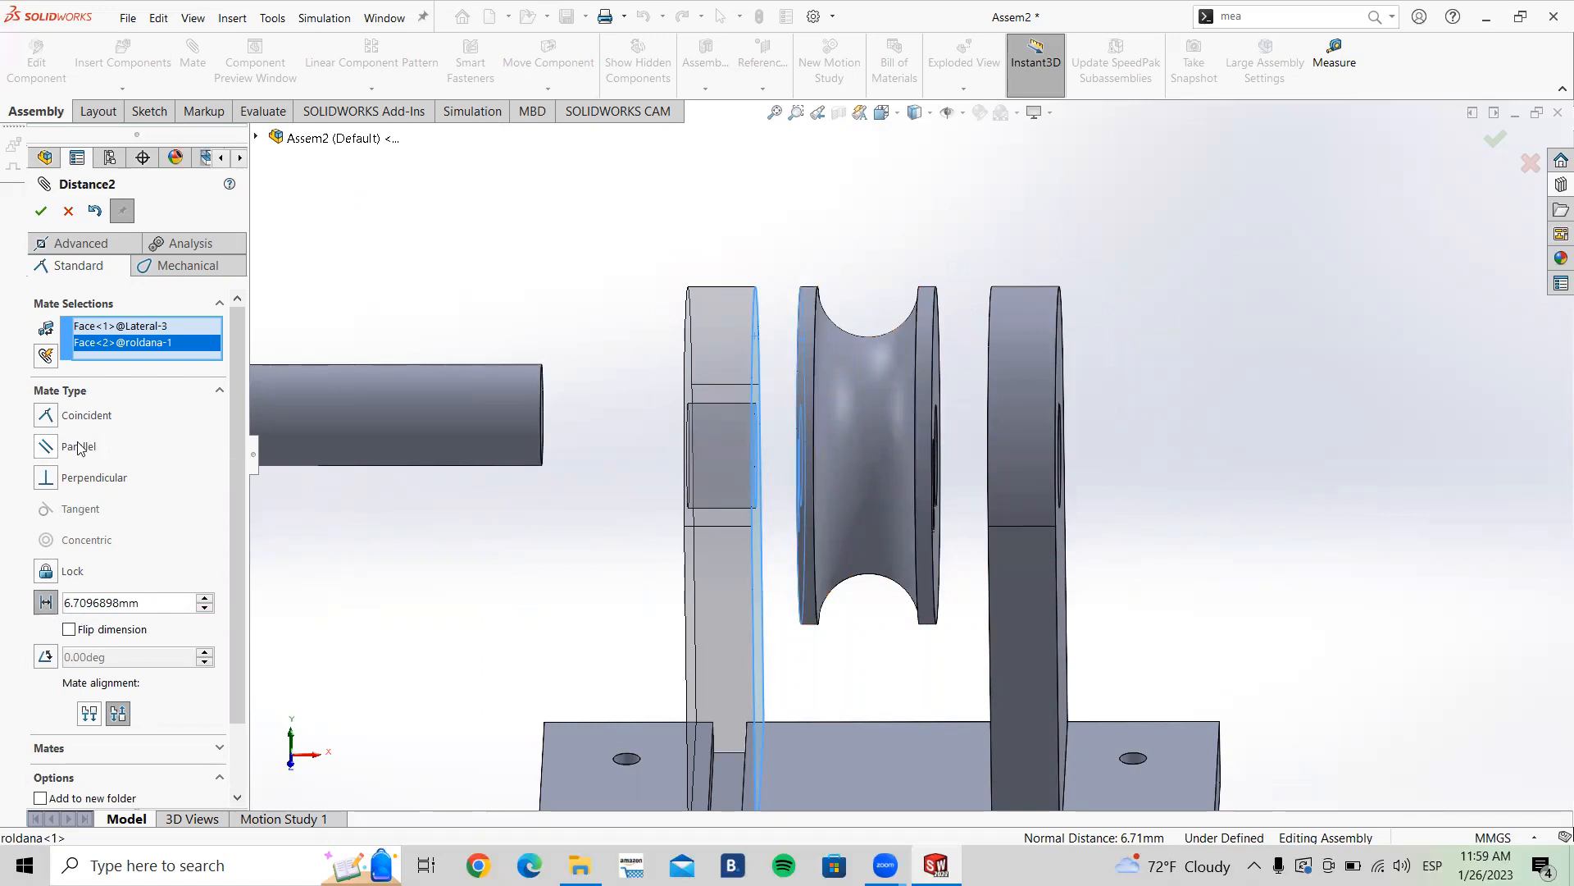
Step: Switch the open mate to an advanced Width mate and clear the previous face selections
{"action": "left_click", "coordinate": [65, 250]}
{"action": "left_click", "coordinate": [78, 243]}
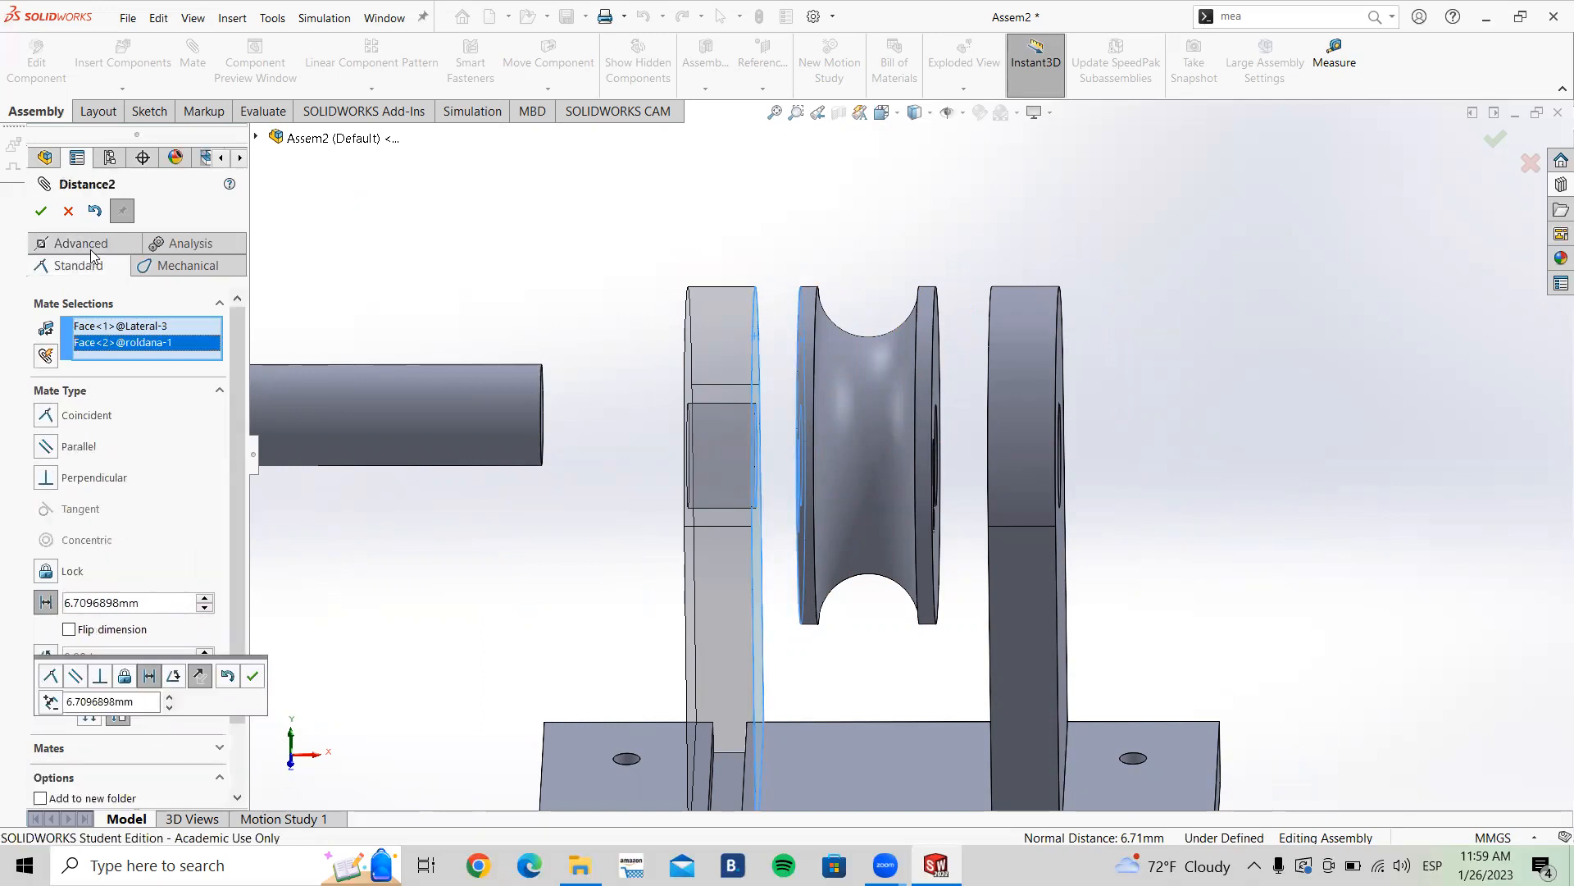
{"action": "left_click", "coordinate": [90, 244]}
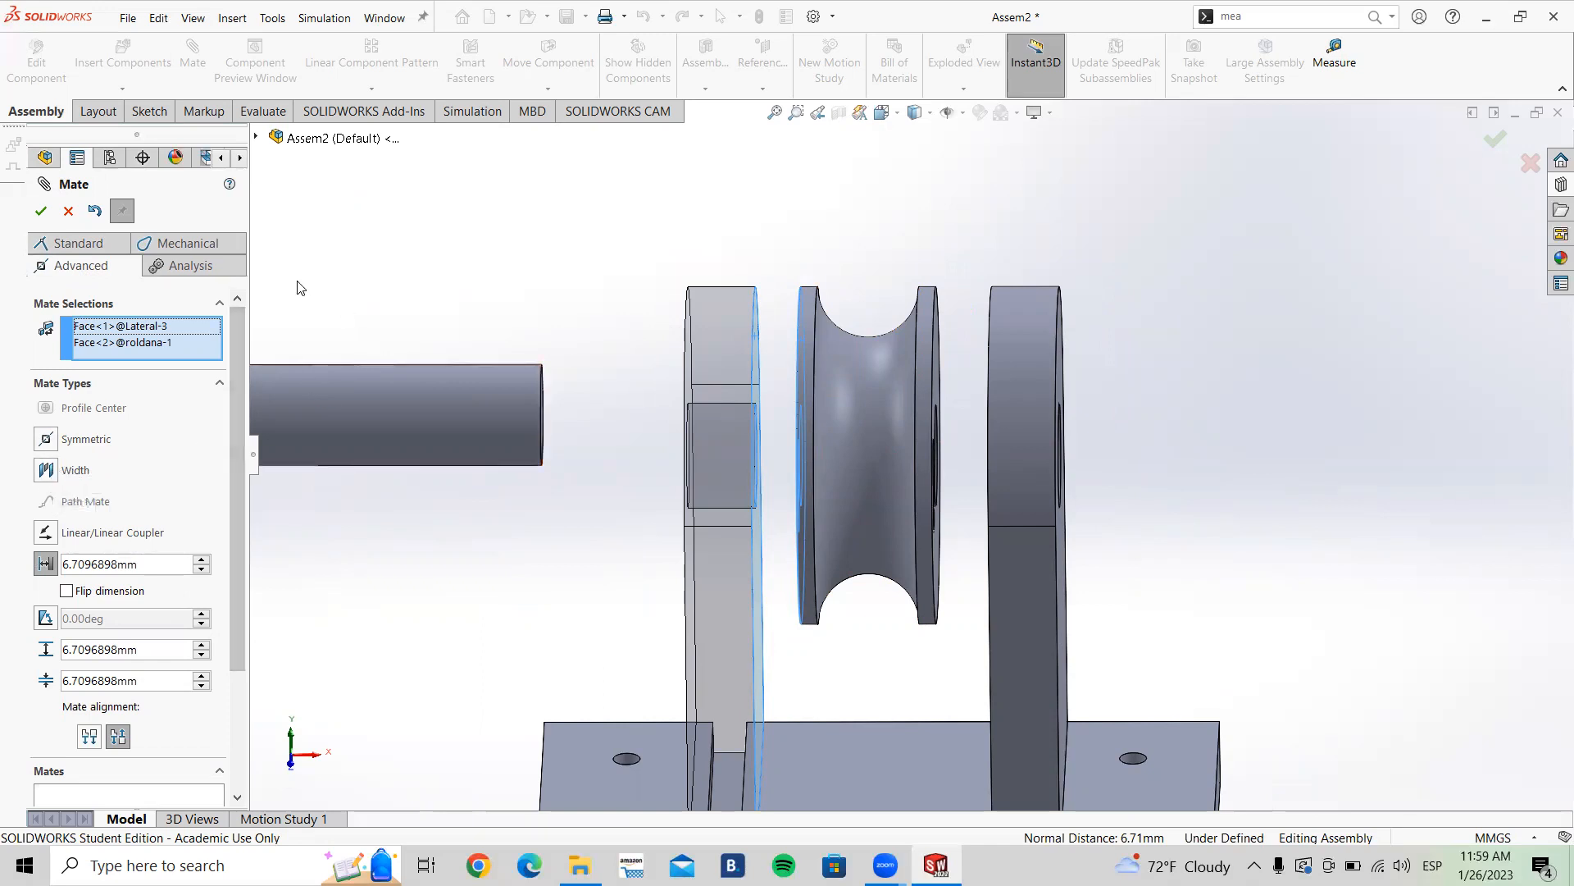
{"action": "left_click", "coordinate": [48, 478]}
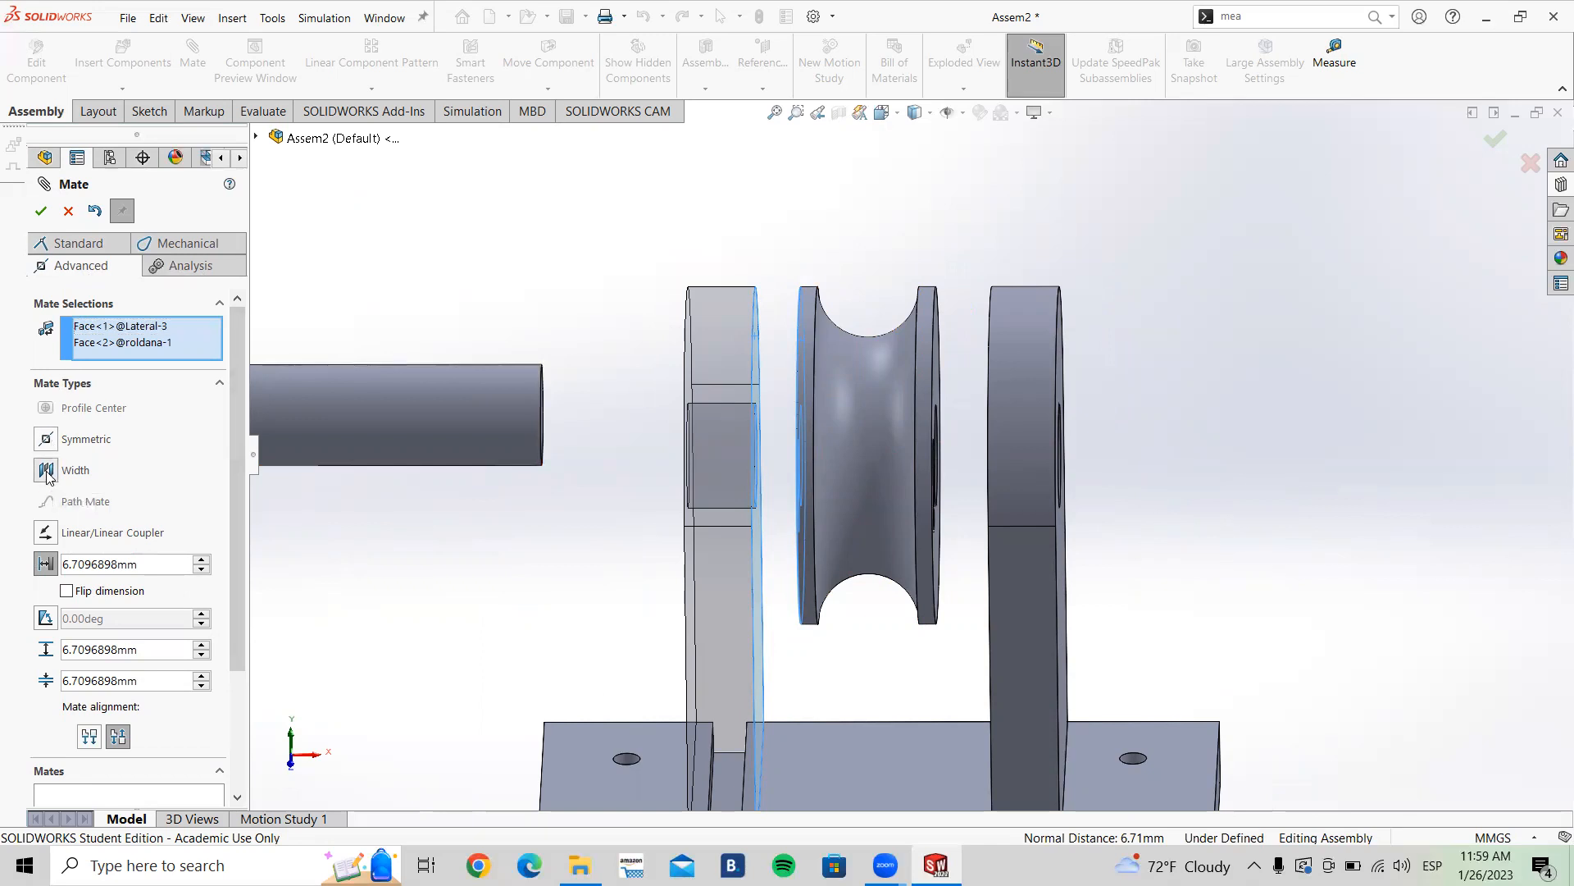
{"action": "middle_click_drag", "start_coordinate": [896, 408], "coordinate": [848, 440]}
{"action": "left_click", "coordinate": [108, 348]}
{"action": "key", "text": "Delete"}
{"action": "left_click", "coordinate": [109, 347]}
{"action": "key", "text": "Delete"}
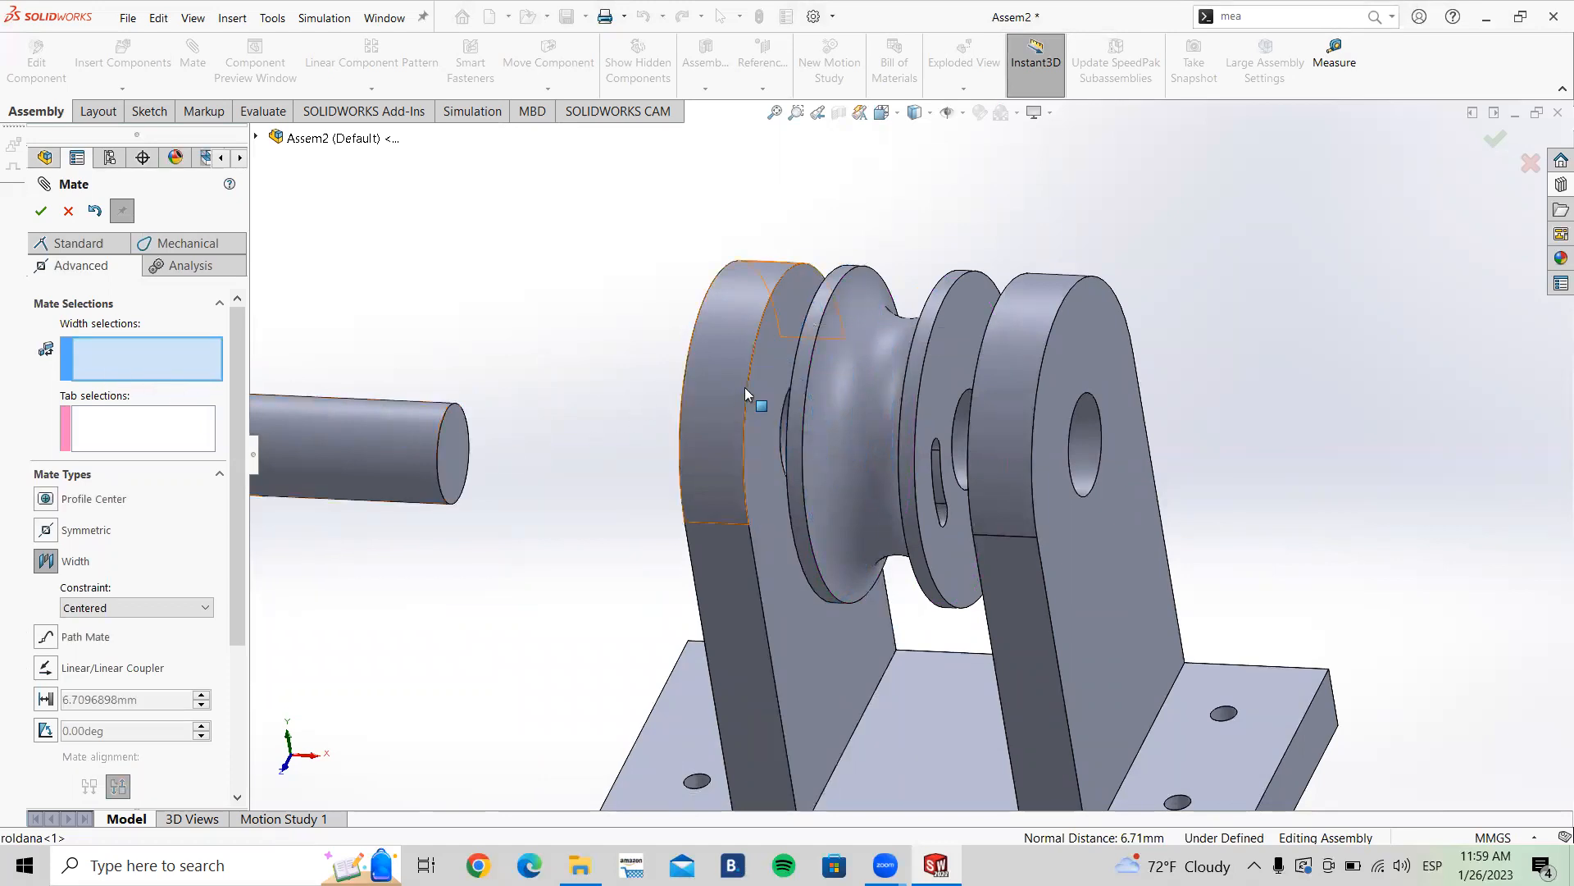
Step: Pick the inner faces of Lateral<3> and Lateral<4> as the width references
{"action": "left_click", "coordinate": [766, 368]}
{"action": "middle_click_drag", "start_coordinate": [766, 367], "coordinate": [941, 317]}
{"action": "left_click", "coordinate": [941, 317]}
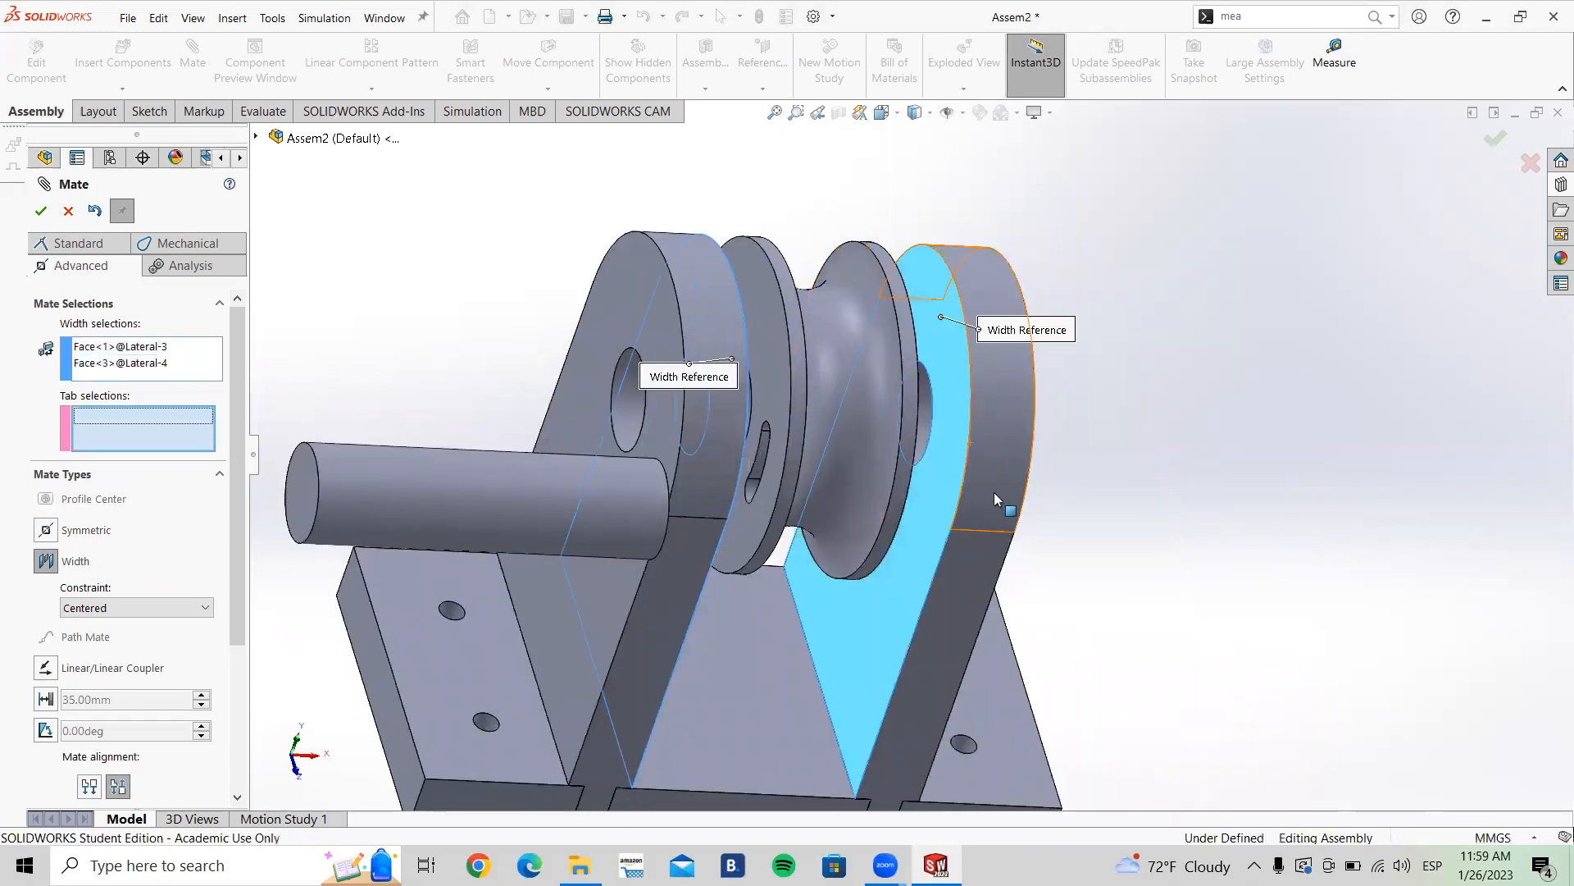
Step: Pick both side faces of the pulley as the tab references and confirm the centered Width mate
{"action": "middle_click_drag", "start_coordinate": [967, 484], "coordinate": [519, 420]}
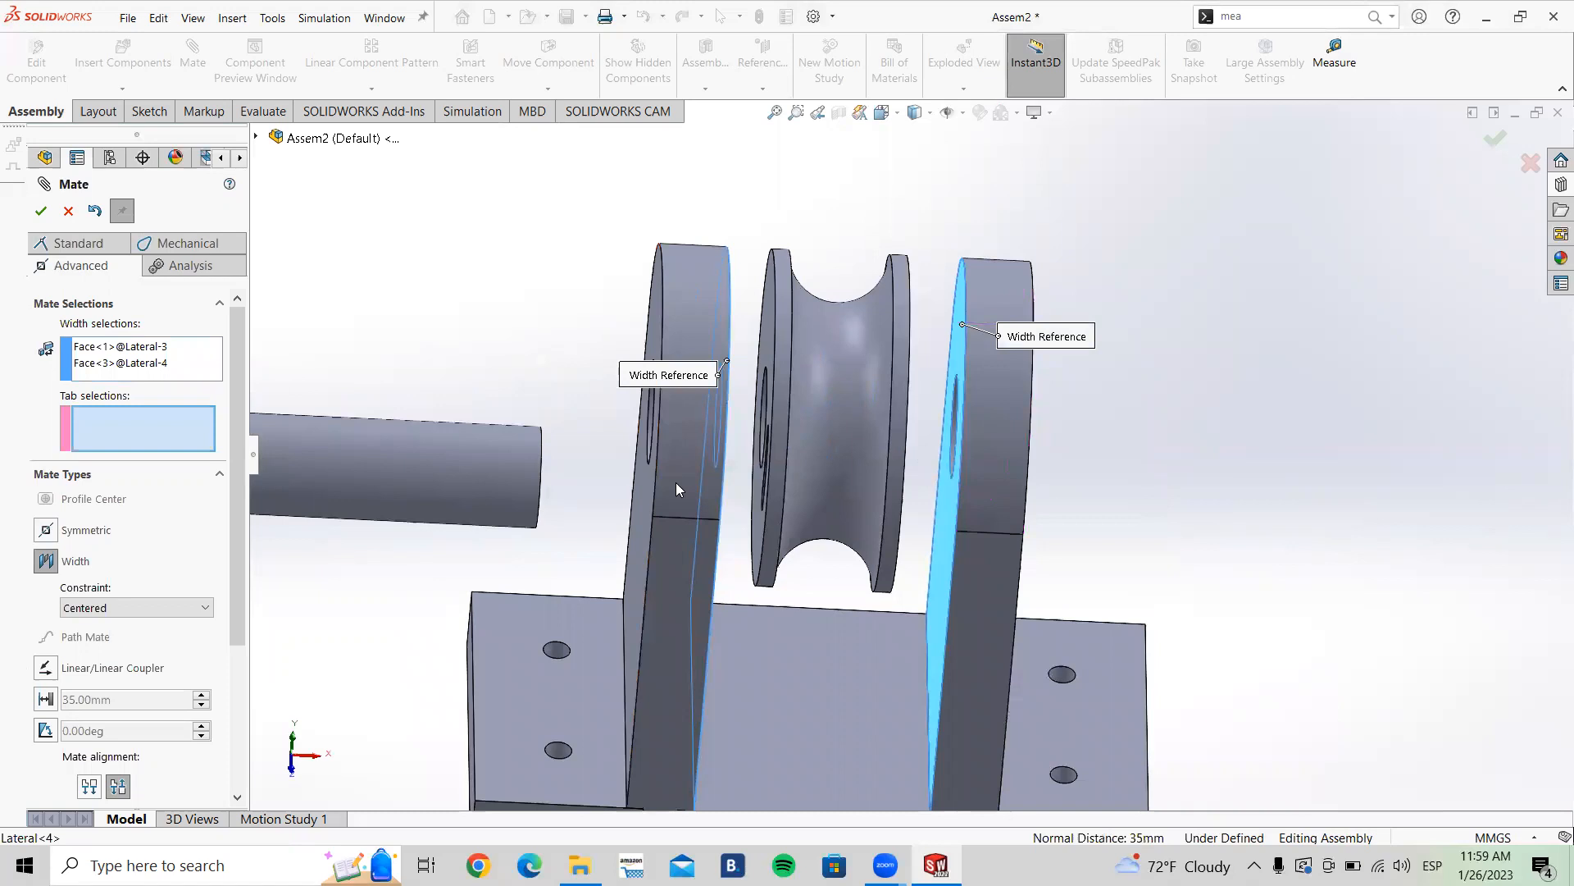
{"action": "scroll", "coordinate": [973, 418], "scroll_direction": "down", "scroll_amount": 3}
{"action": "middle_click_drag", "start_coordinate": [916, 458], "coordinate": [882, 452]}
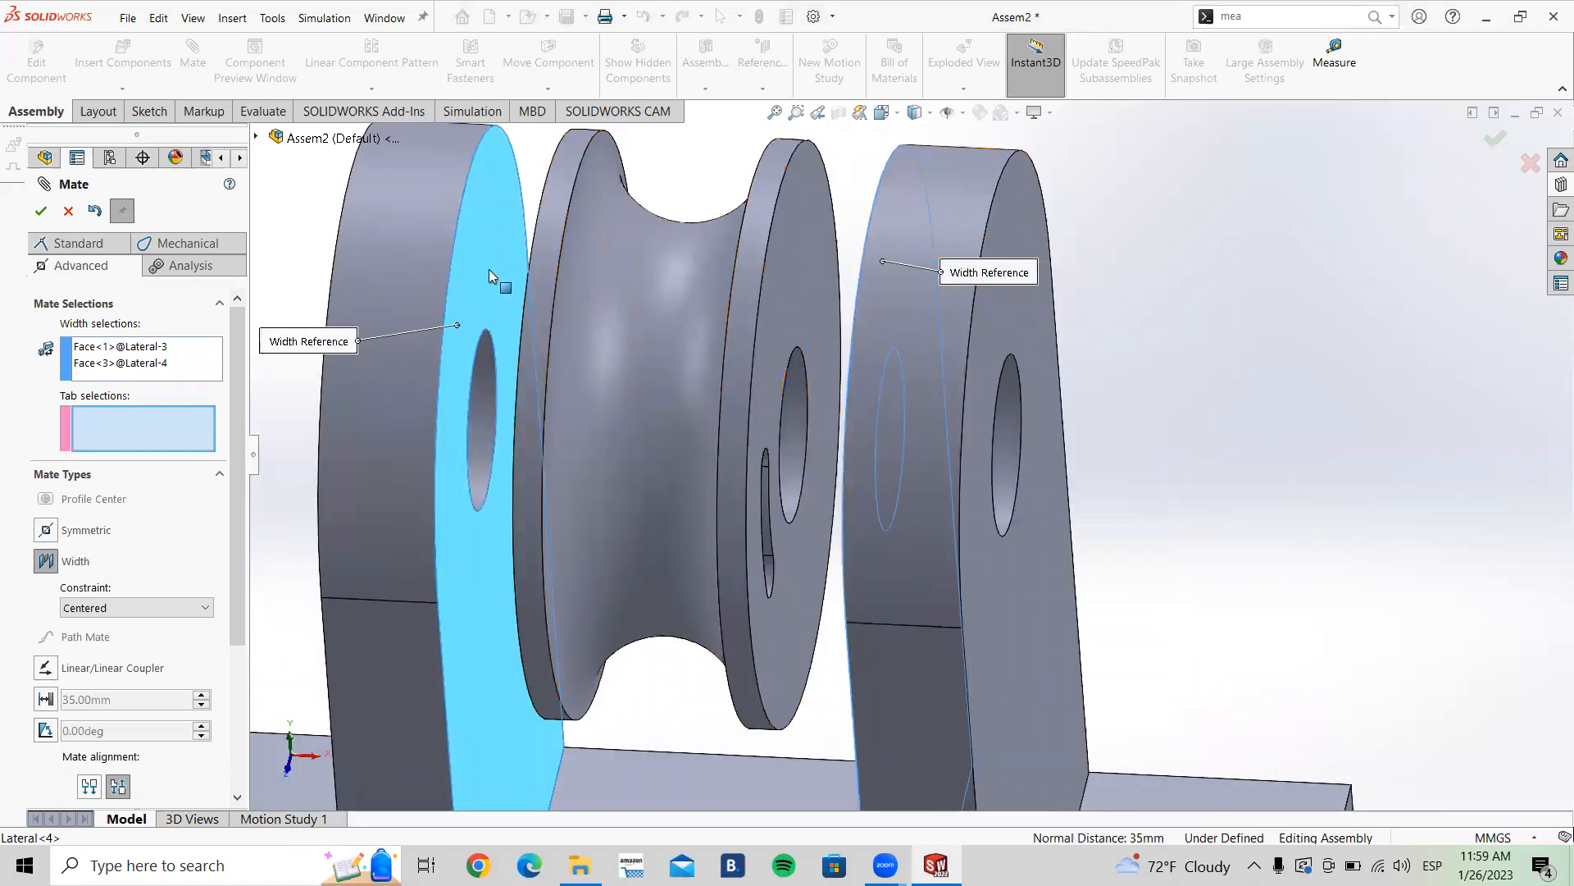
{"action": "middle_click_drag", "start_coordinate": [509, 278], "coordinate": [555, 264]}
{"action": "left_click", "coordinate": [615, 264]}
{"action": "scroll", "coordinate": [614, 326], "scroll_direction": "up", "scroll_amount": 3}
{"action": "middle_click_drag", "start_coordinate": [615, 326], "coordinate": [961, 379]}
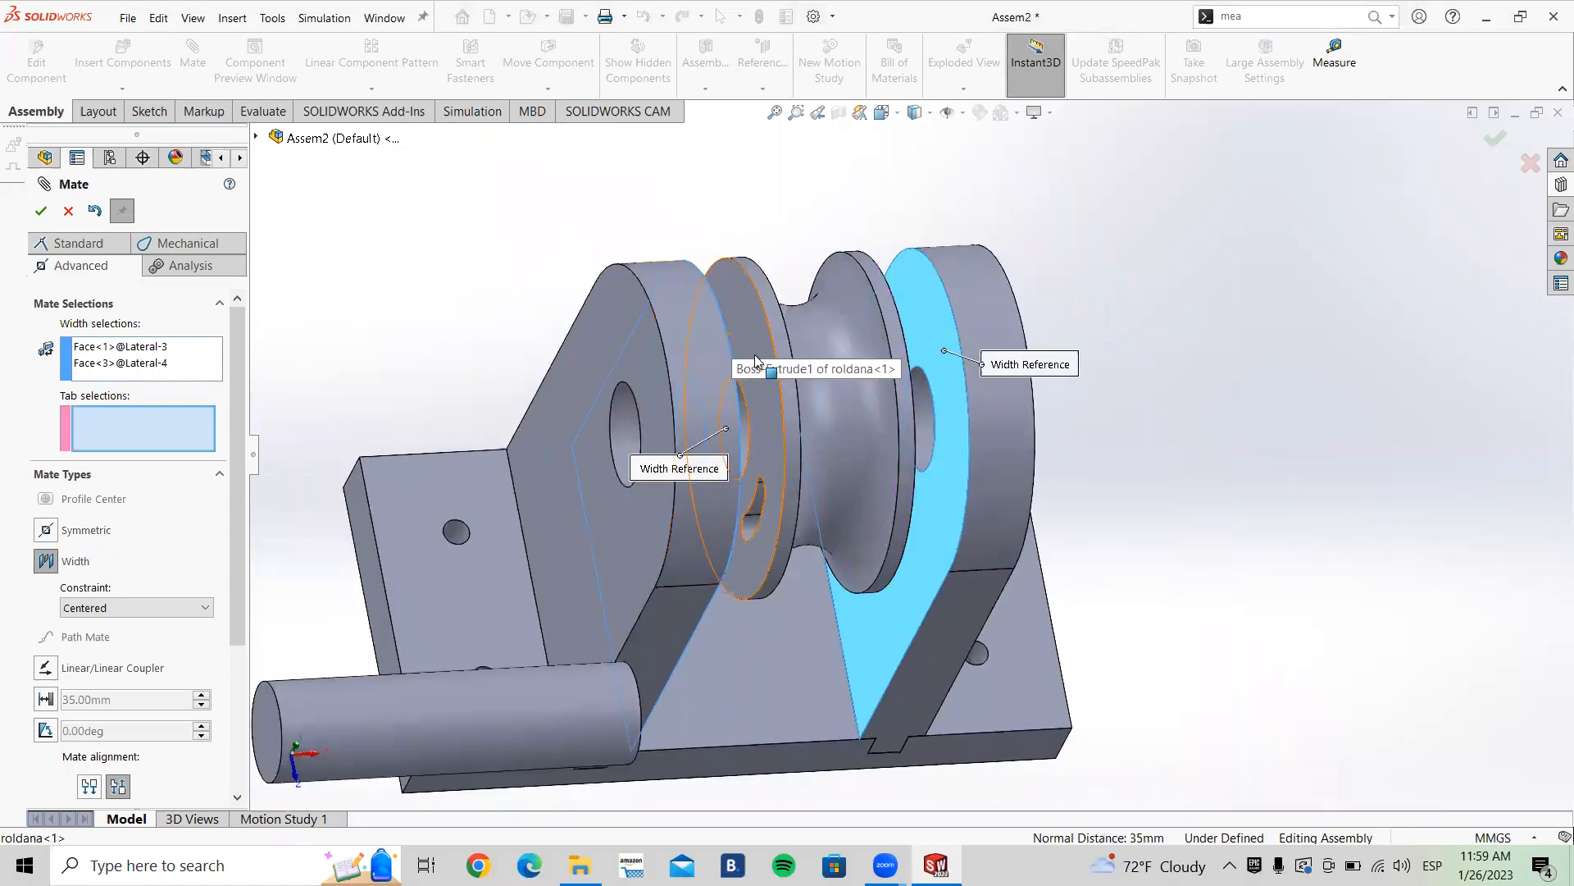
{"action": "scroll", "coordinate": [841, 477], "scroll_direction": "up", "scroll_amount": 2}
{"action": "middle_click_drag", "start_coordinate": [842, 476], "coordinate": [880, 433]}
{"action": "scroll", "coordinate": [880, 433], "scroll_direction": "down", "scroll_amount": 6}
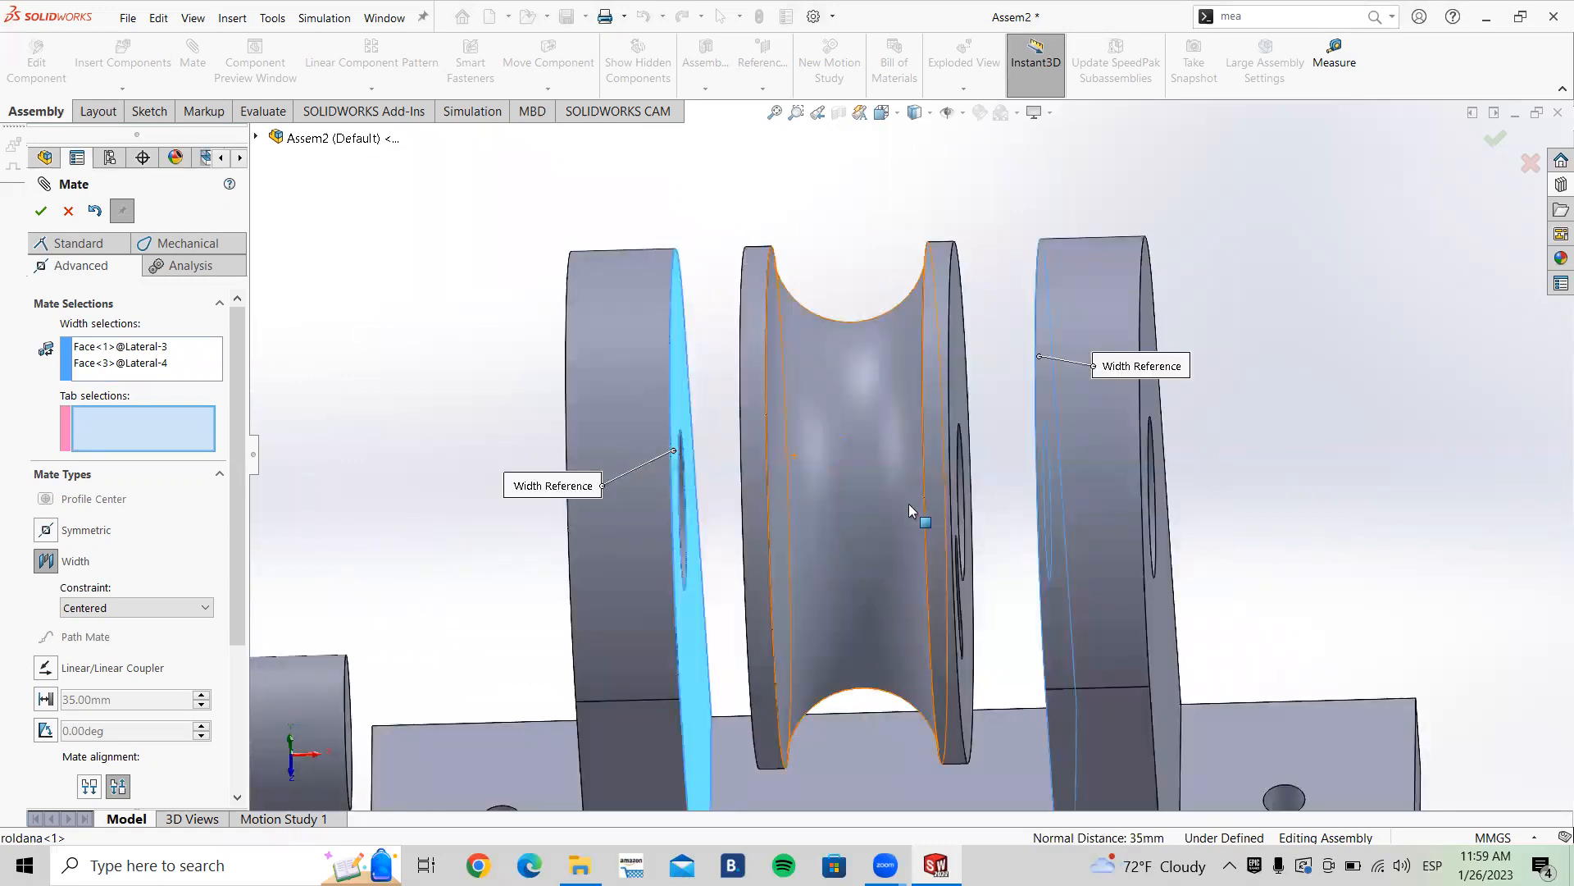
{"action": "middle_click_drag", "start_coordinate": [791, 395], "coordinate": [902, 402]}
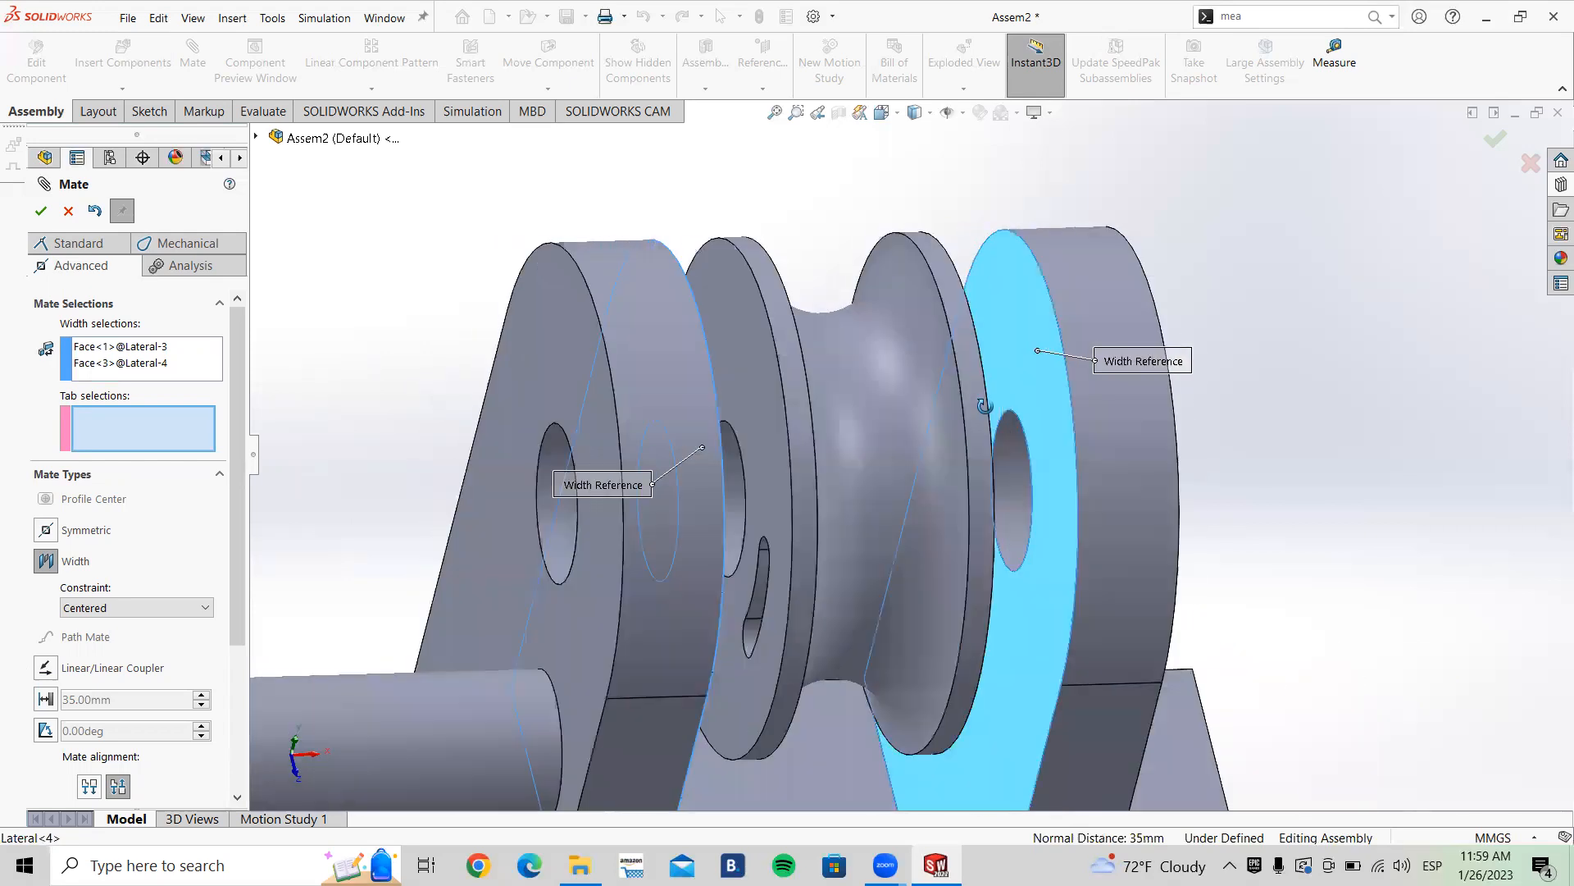
{"action": "left_click", "coordinate": [743, 339]}
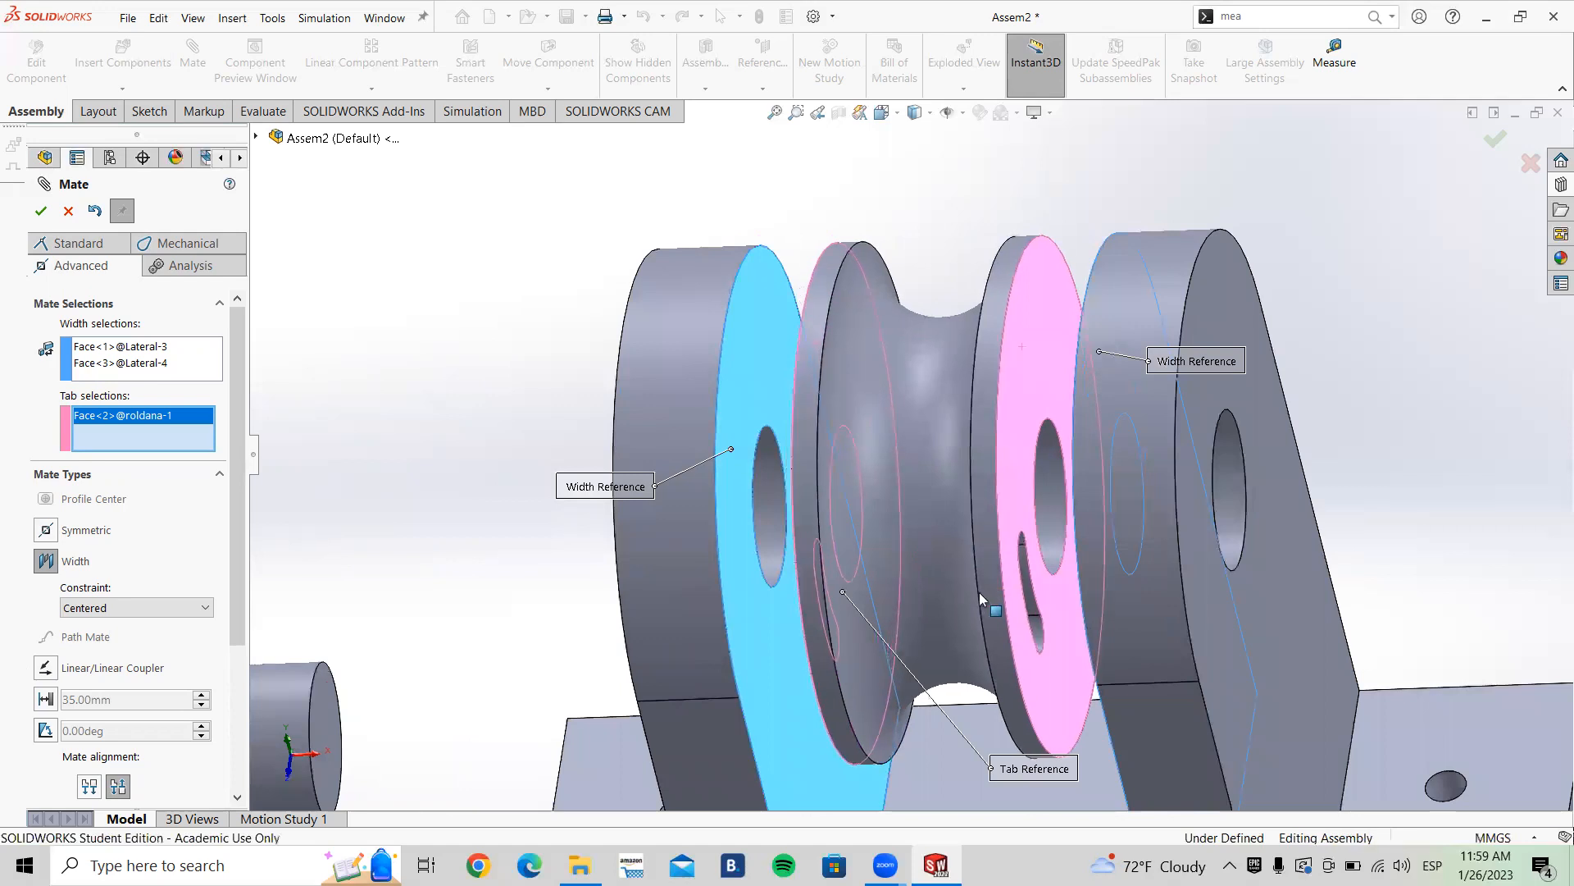
{"action": "middle_click_drag", "start_coordinate": [1002, 570], "coordinate": [1002, 501]}
{"action": "scroll", "coordinate": [969, 575], "scroll_direction": "up", "scroll_amount": 4}
{"action": "scroll", "coordinate": [969, 576], "scroll_direction": "down", "scroll_amount": 5}
{"action": "middle_click_drag", "start_coordinate": [969, 575], "coordinate": [857, 466]}
{"action": "scroll", "coordinate": [905, 504], "scroll_direction": "up", "scroll_amount": 5}
{"action": "scroll", "coordinate": [906, 504], "scroll_direction": "up", "scroll_amount": 1}
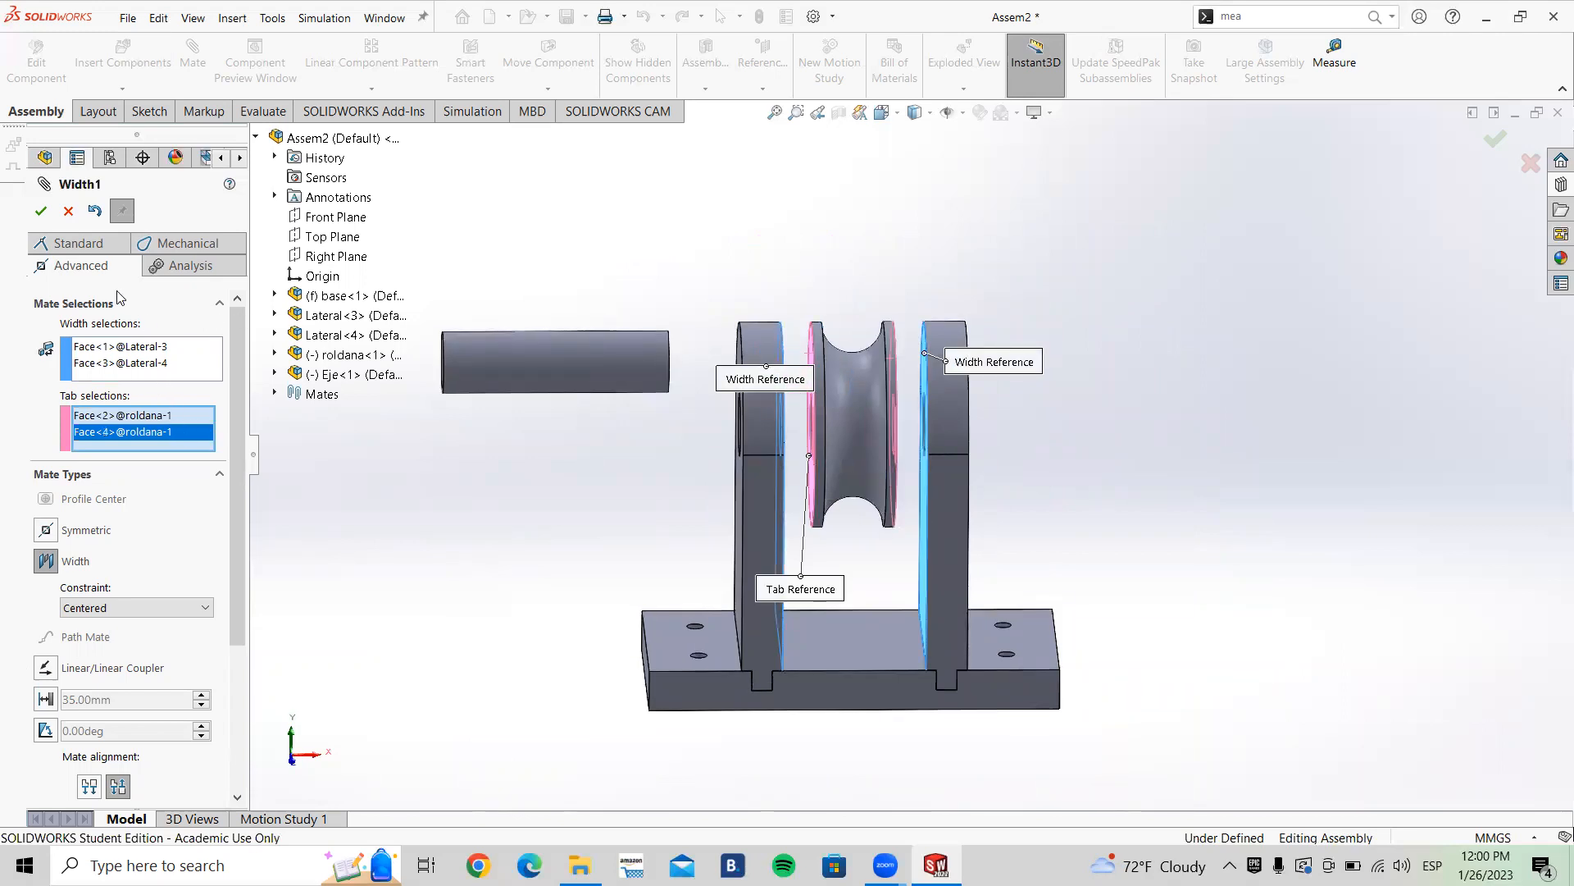
{"action": "left_click", "coordinate": [40, 212]}
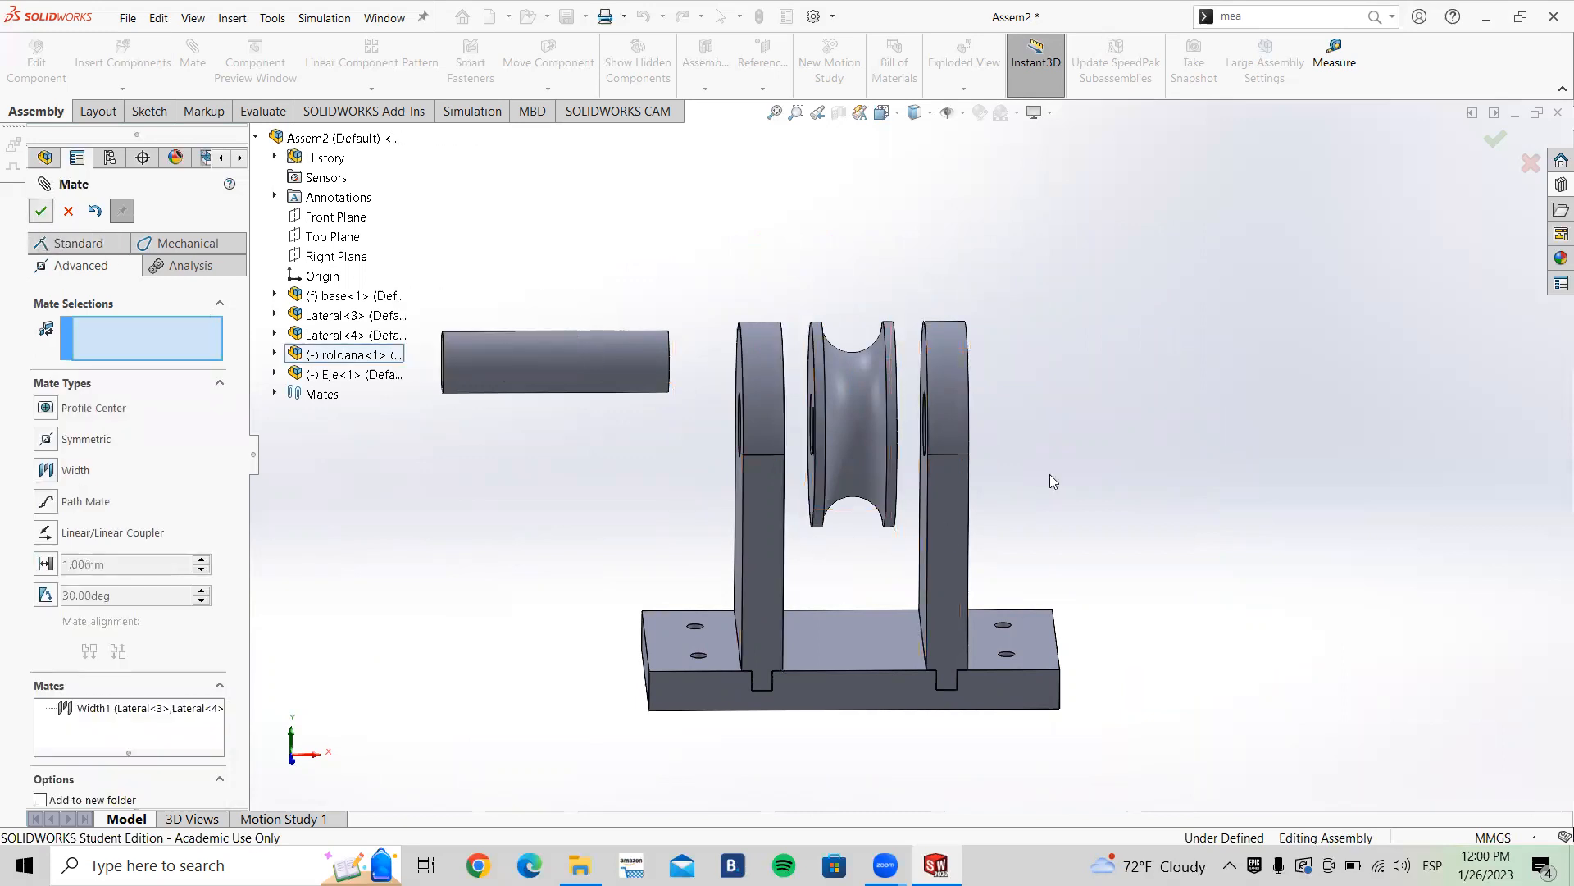
Step: Close the Mate command
{"action": "scroll", "coordinate": [1050, 474], "scroll_direction": "down", "scroll_amount": 3}
{"action": "left_click", "coordinate": [706, 459]}
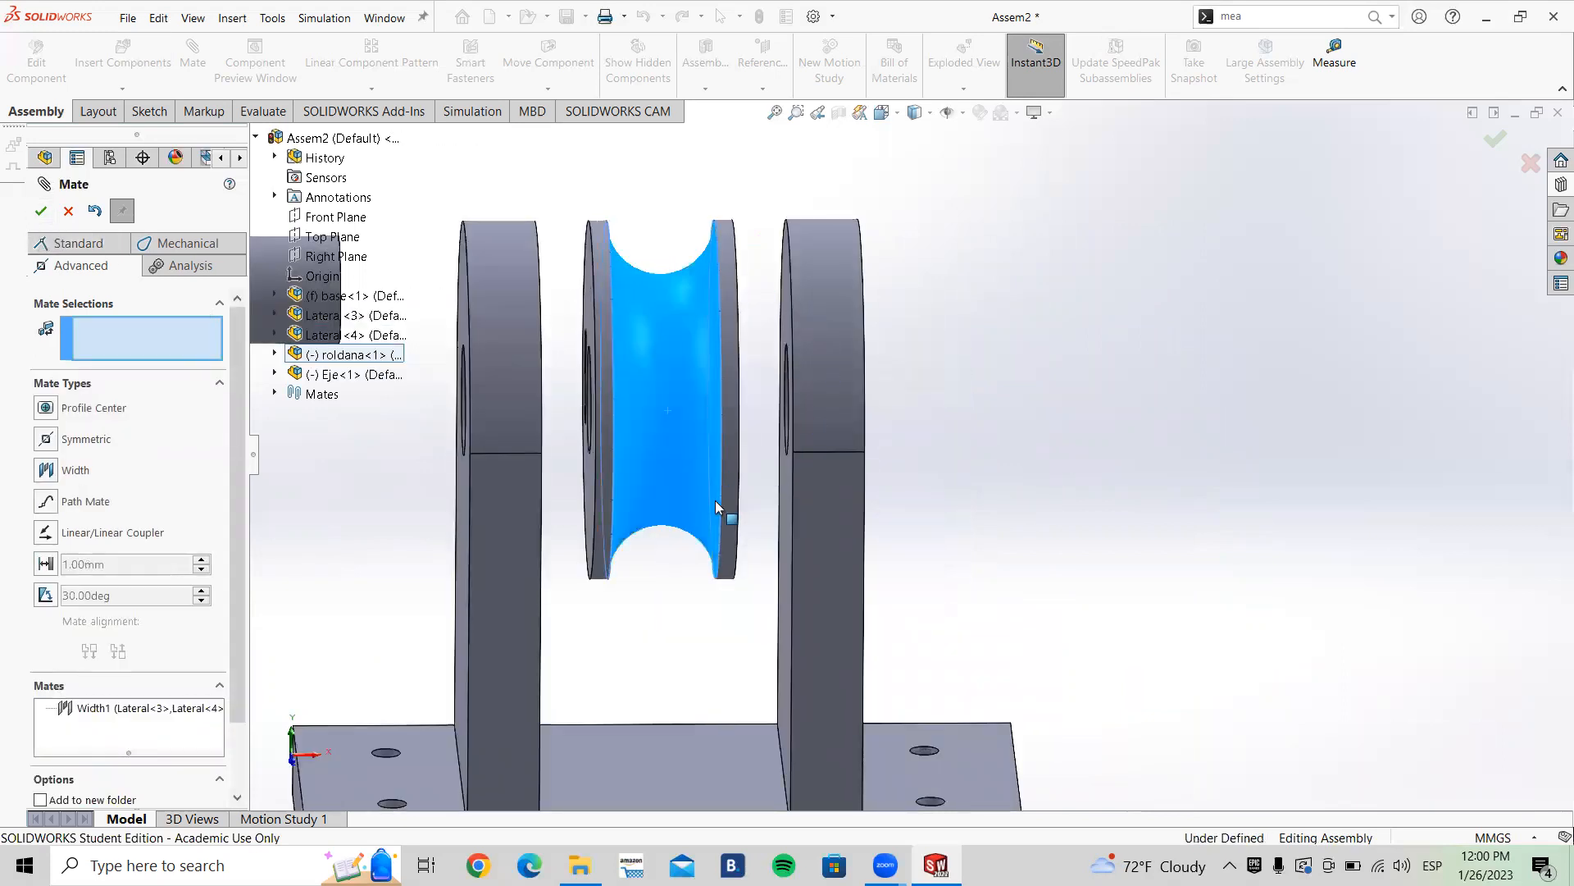
{"action": "middle_click_drag", "start_coordinate": [741, 366], "coordinate": [679, 312]}
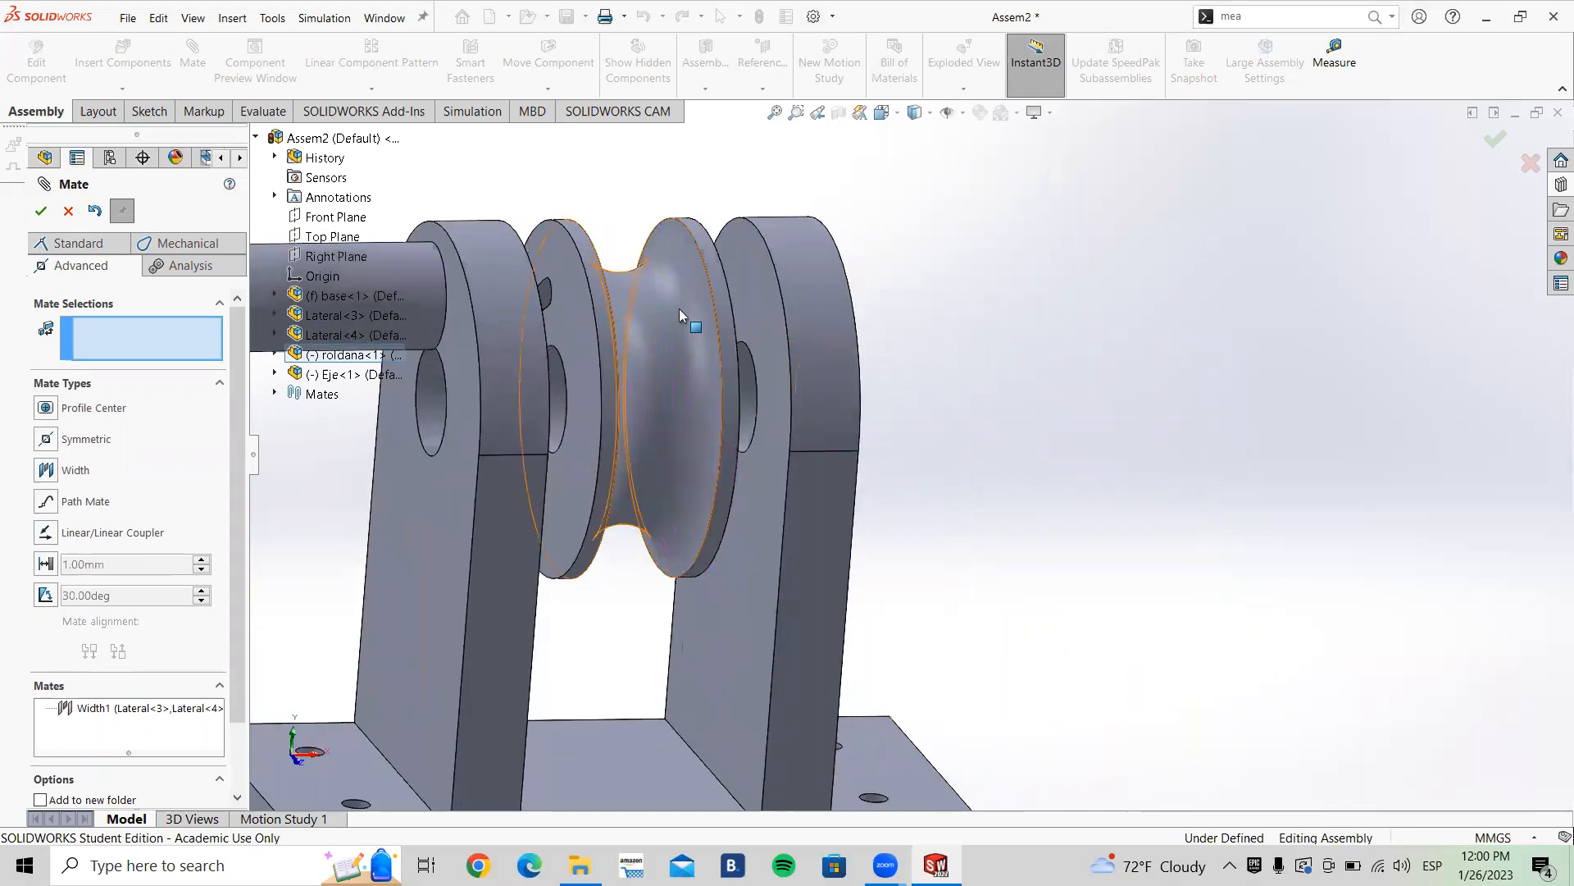
{"action": "left_click", "coordinate": [693, 385]}
{"action": "left_click_drag", "start_coordinate": [684, 379], "coordinate": [789, 403]}
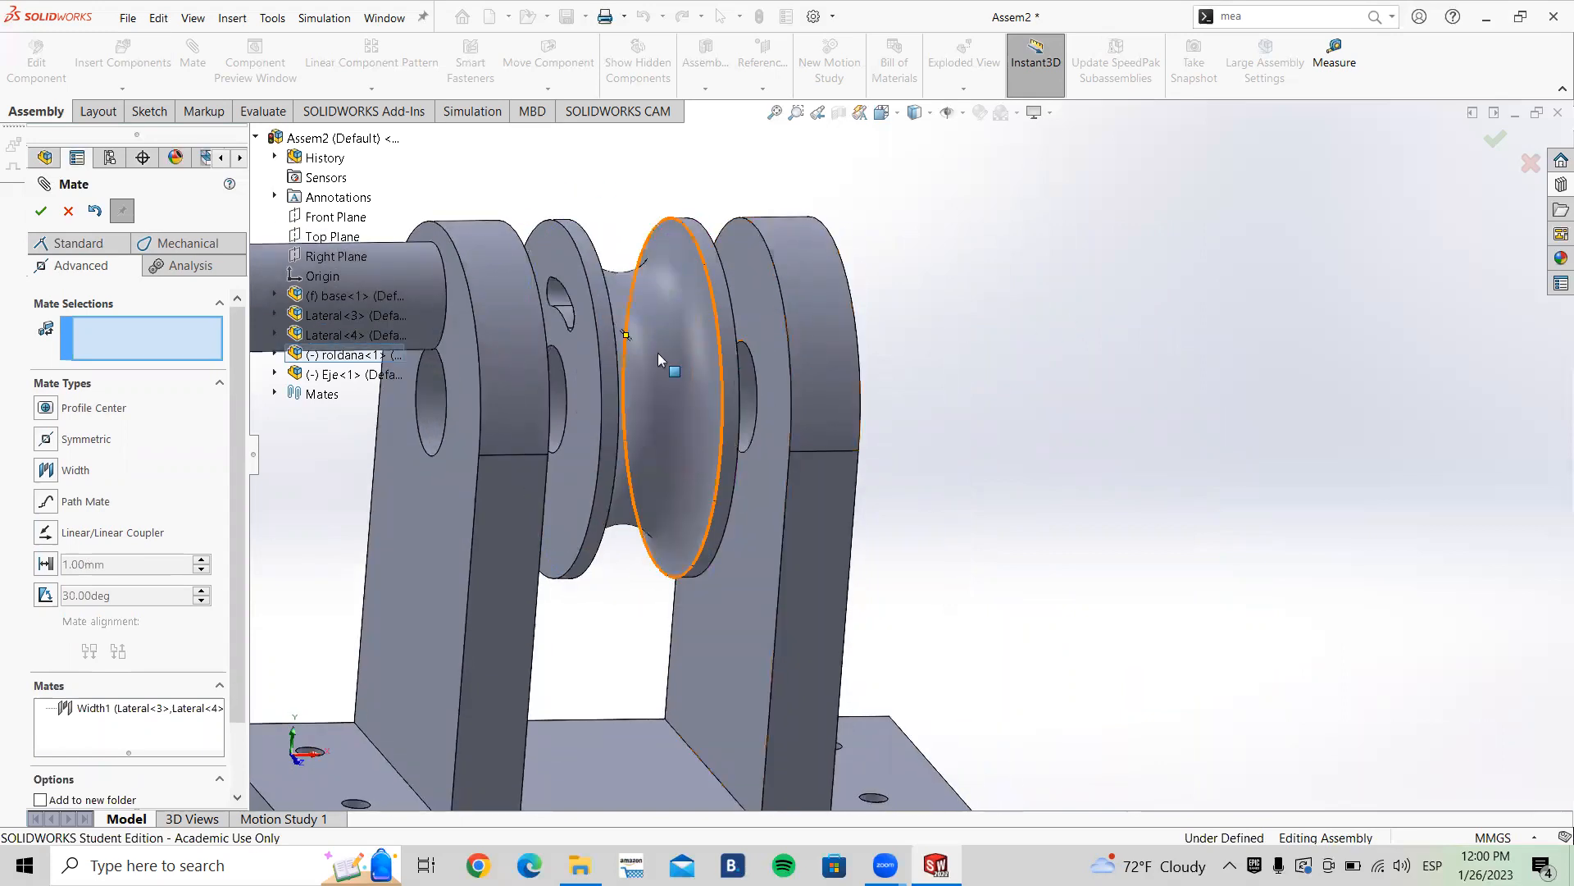
{"action": "left_click", "coordinate": [68, 211]}
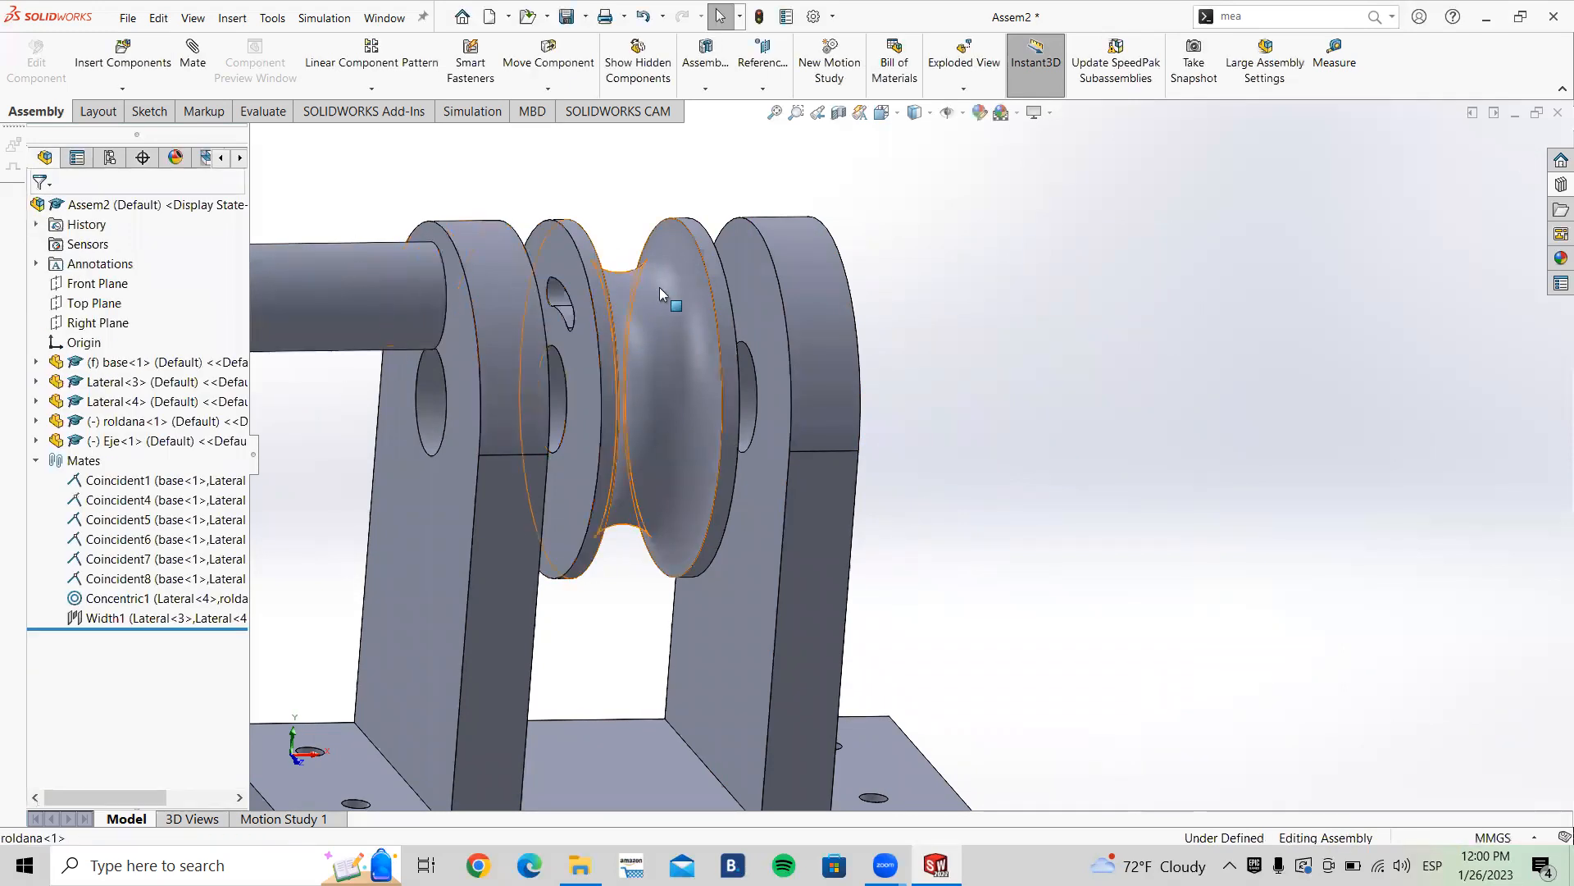
Step: Temporarily fix the pulley in place, test dragging it, and set it floating again
{"action": "right_click", "coordinate": [659, 287]}
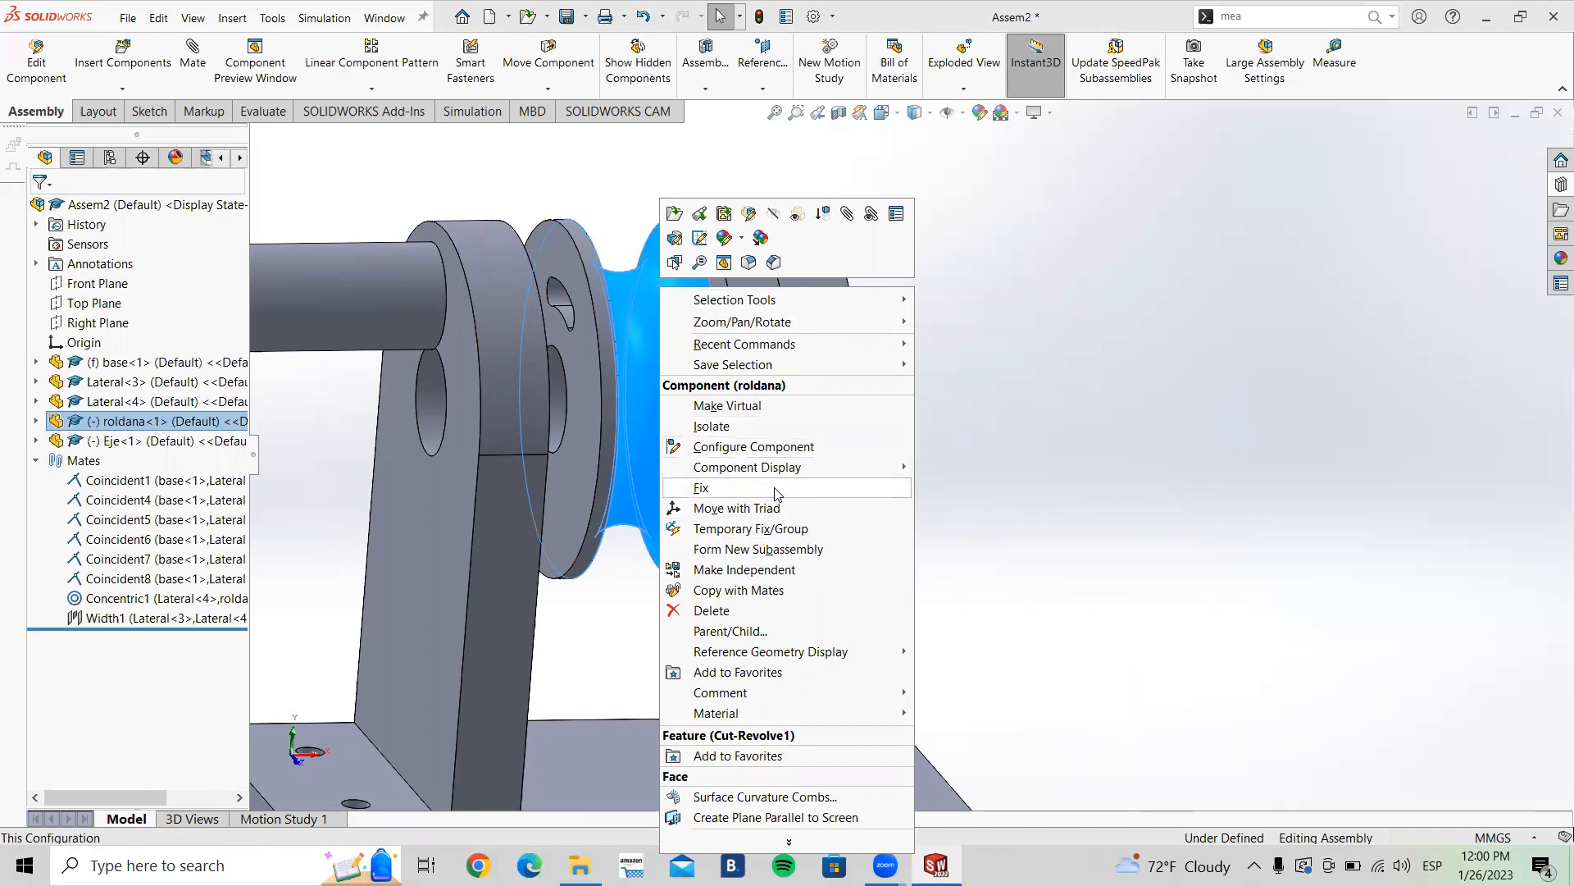
{"action": "left_click", "coordinate": [731, 486]}
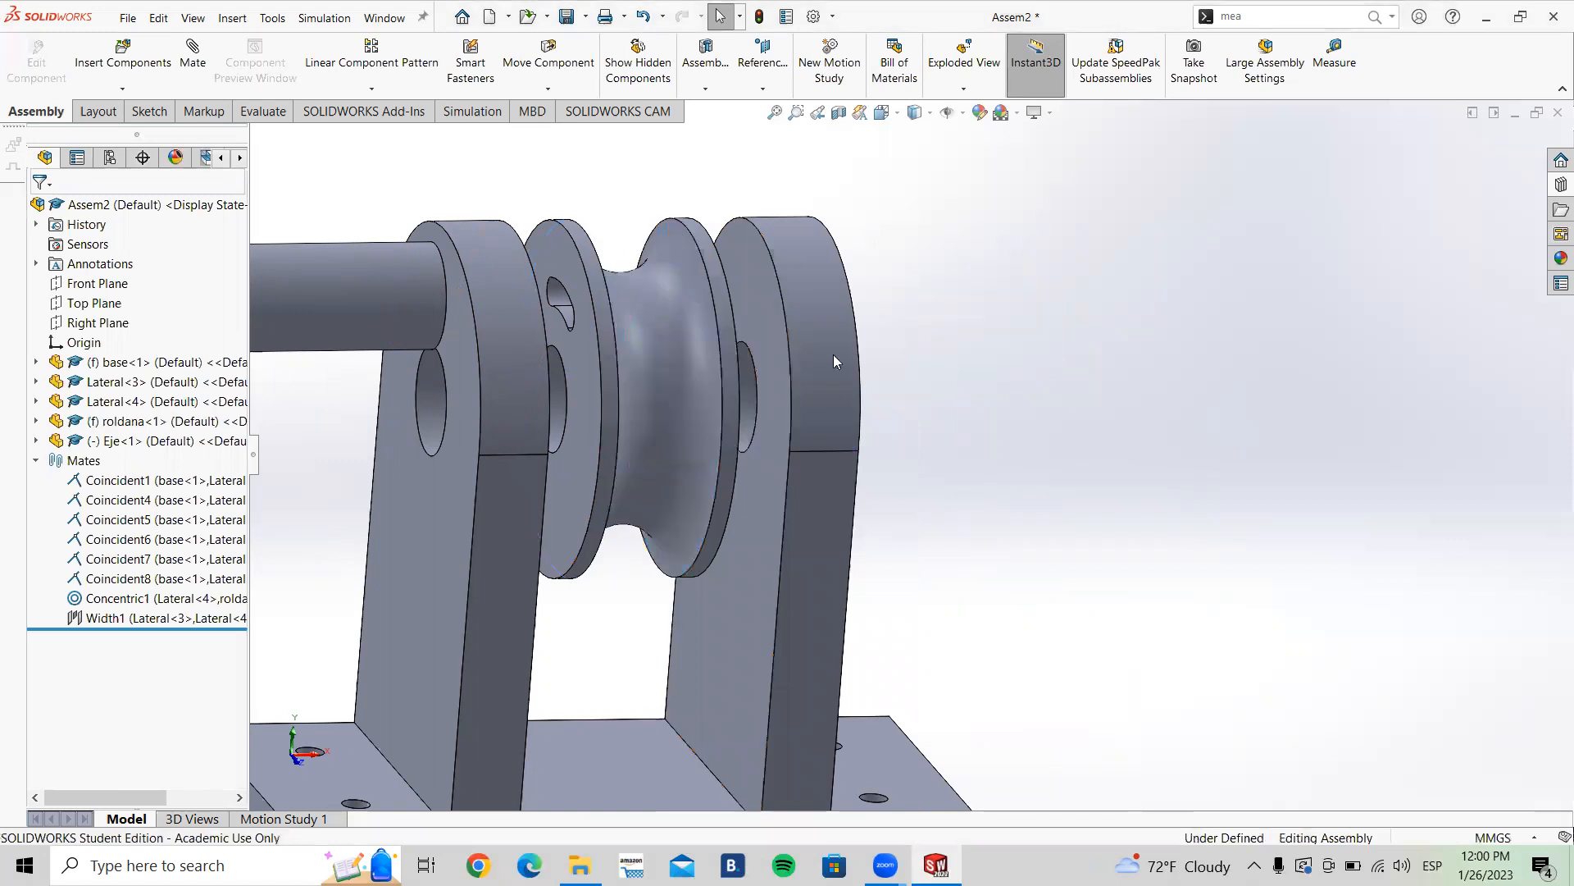
{"action": "left_click_drag", "start_coordinate": [705, 349], "coordinate": [721, 513]}
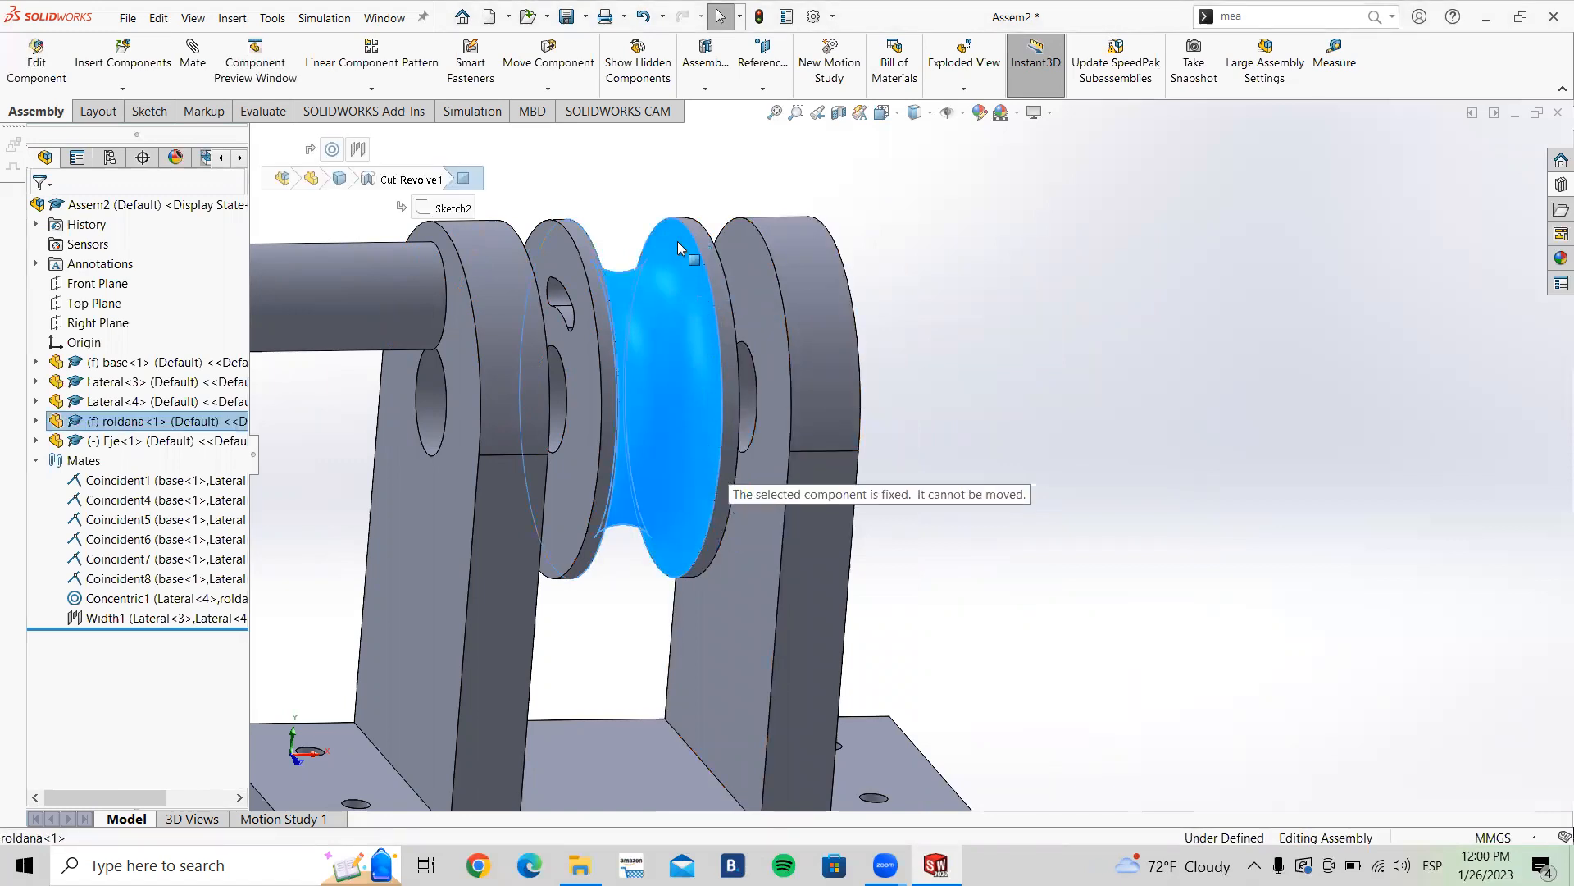
{"action": "left_click", "coordinate": [969, 303]}
{"action": "left_click", "coordinate": [641, 336]}
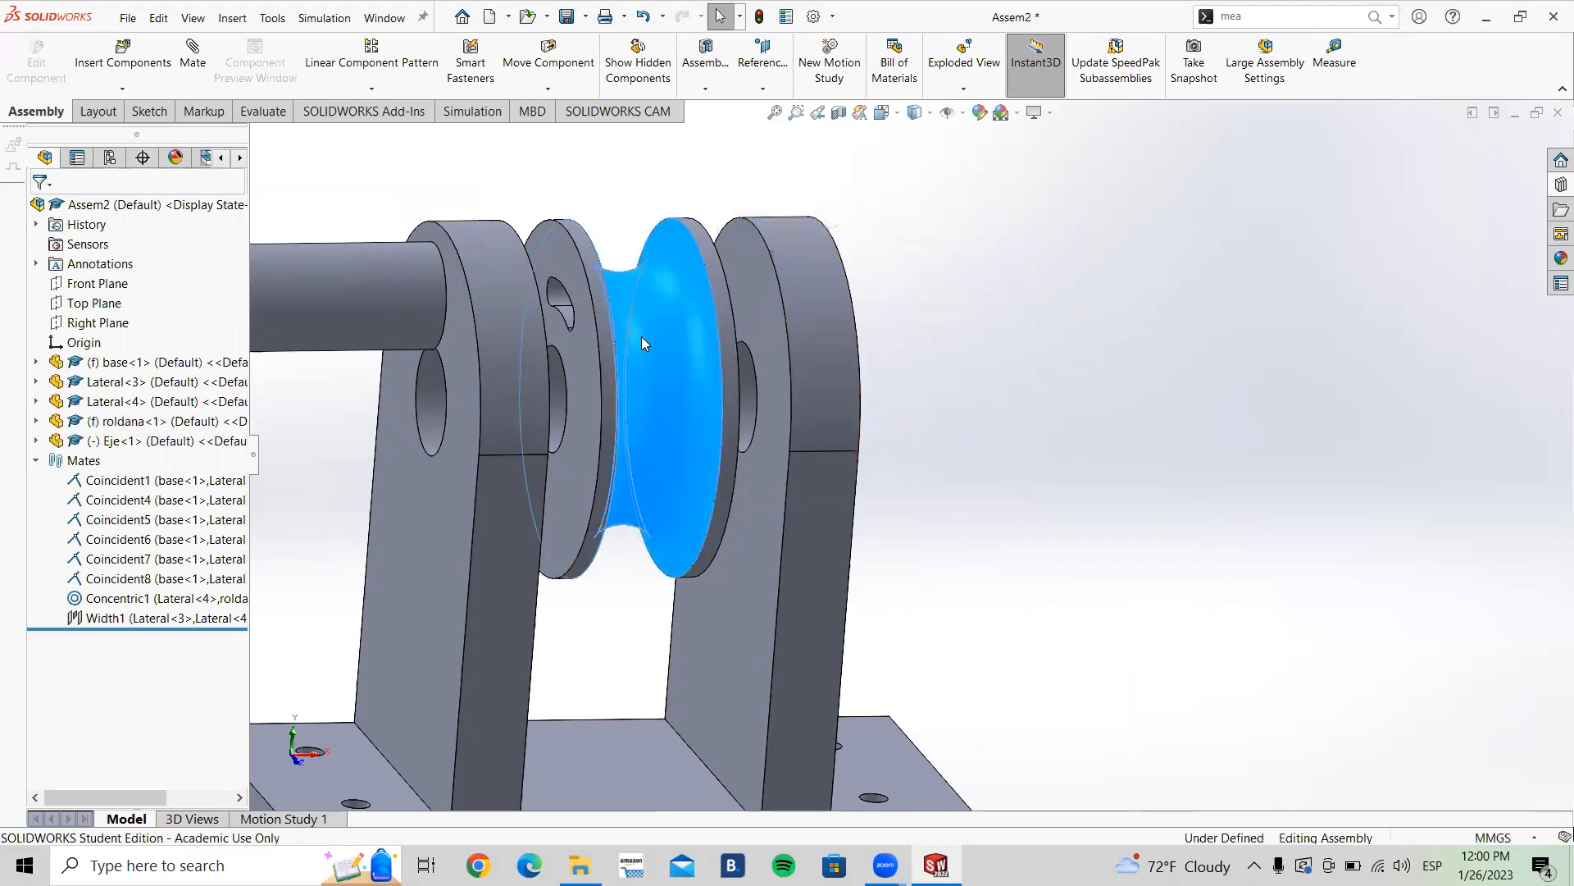
{"action": "right_click", "coordinate": [642, 336]}
{"action": "left_click", "coordinate": [707, 541]}
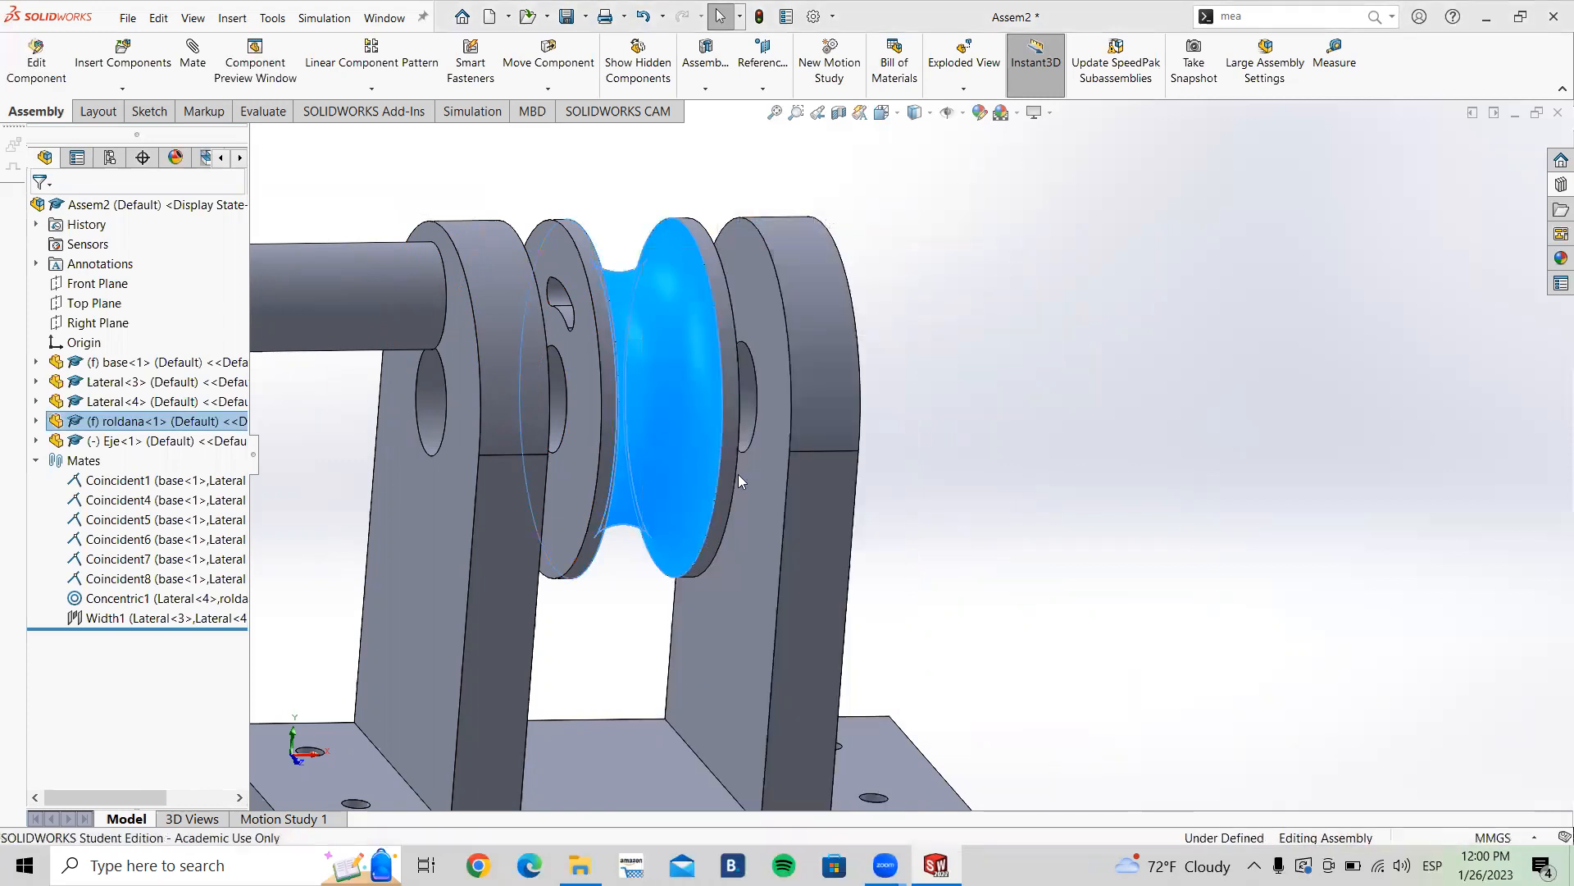
{"action": "left_click", "coordinate": [864, 346]}
{"action": "mouse_move", "coordinate": [668, 303]}
{"action": "left_mouse_down"}
{"action": "mouse_move", "coordinate": [646, 215]}
{"action": "mouse_move", "coordinate": [746, 497]}
{"action": "mouse_move", "coordinate": [733, 337]}
{"action": "mouse_move", "coordinate": [656, 116]}
{"action": "mouse_move", "coordinate": [690, 306]}
{"action": "left_mouse_up"}
{"action": "left_click", "coordinate": [933, 366]}
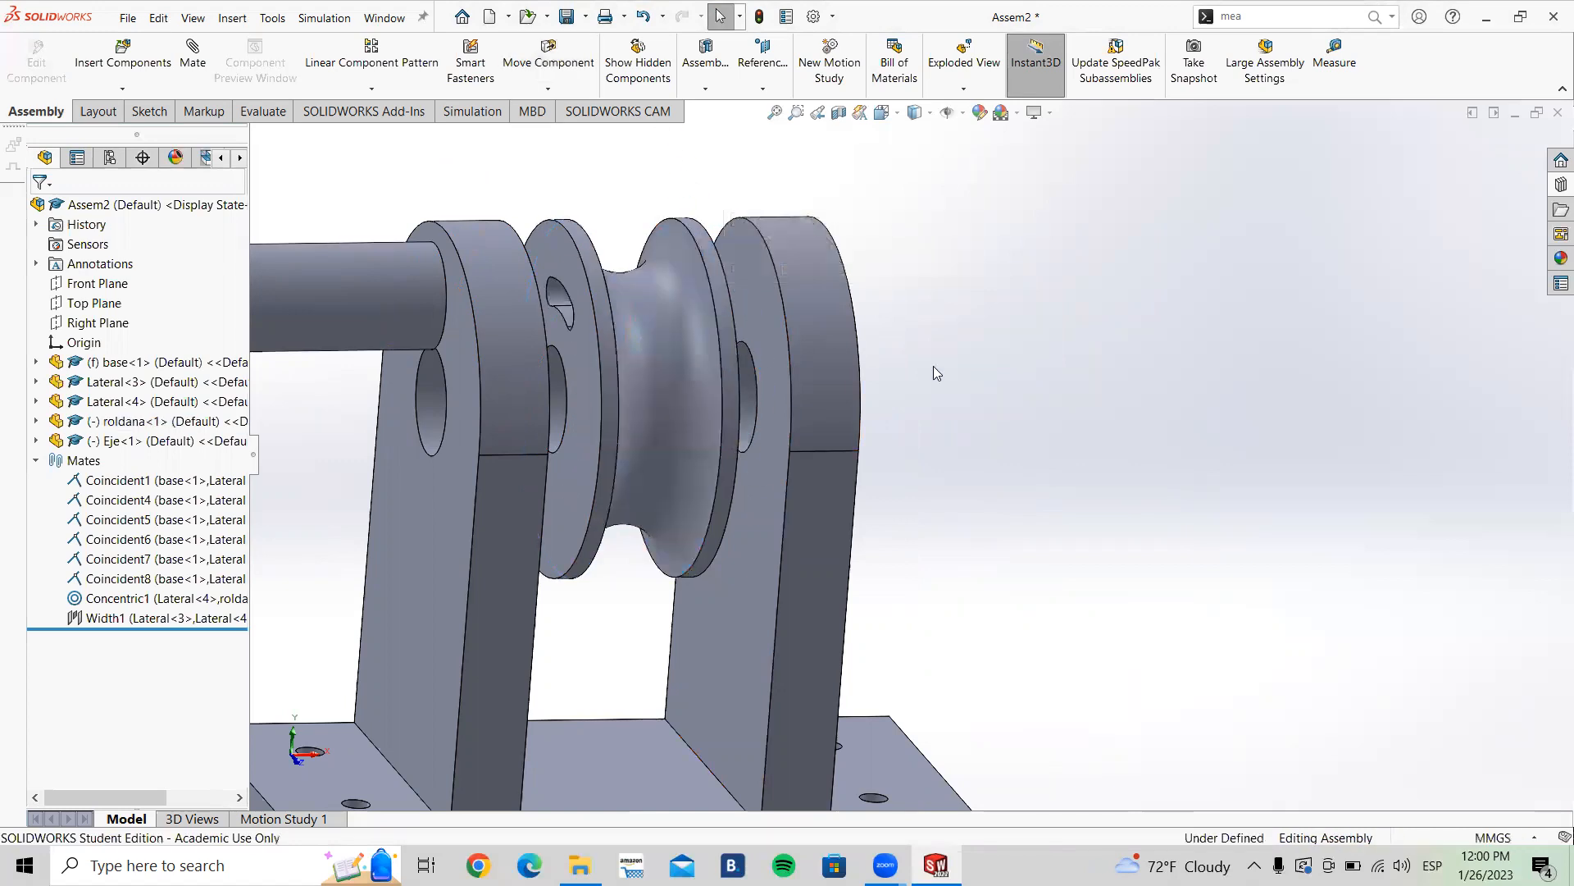
{"action": "left_click", "coordinate": [687, 323]}
{"action": "right_click", "coordinate": [687, 323]}
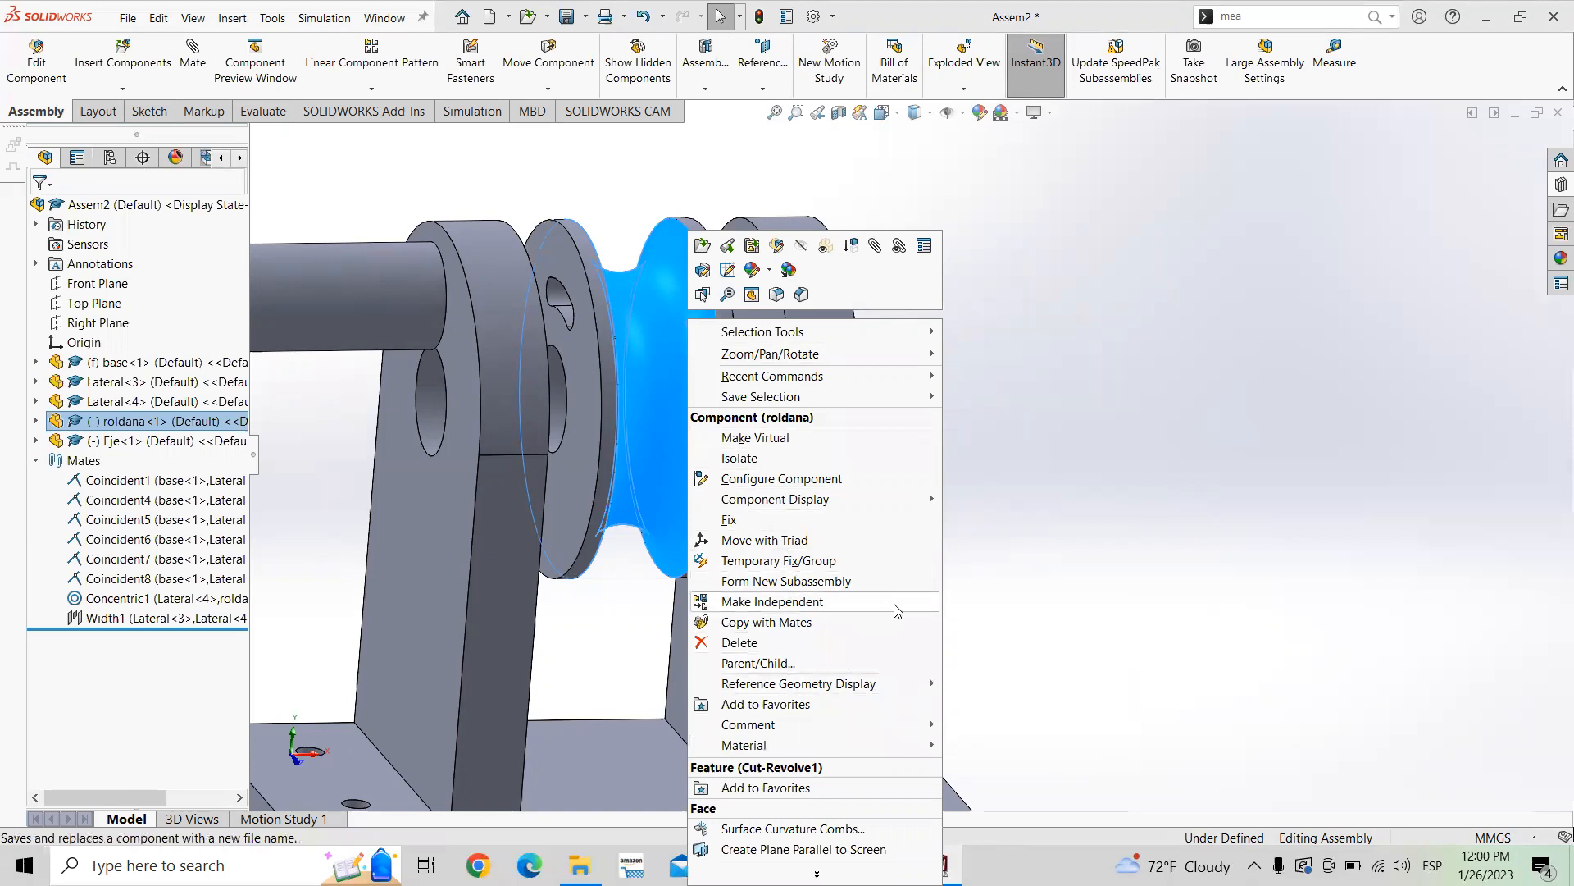
{"action": "left_click", "coordinate": [1009, 553]}
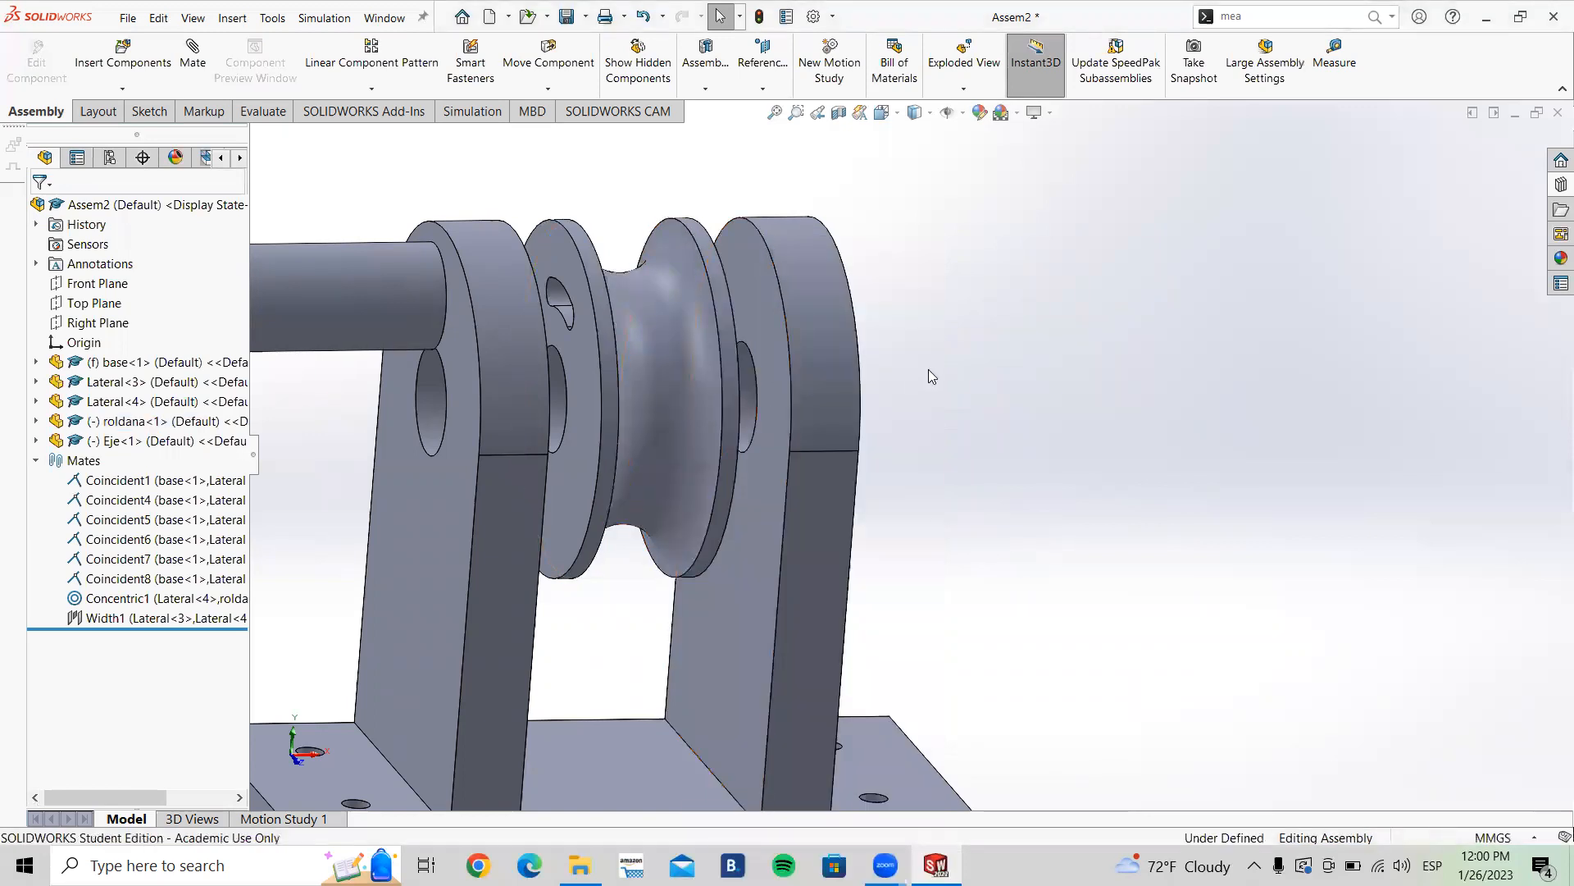
Step: Drag the Eje shaft roughly into line between the two Laterals
{"action": "scroll", "coordinate": [928, 369], "scroll_direction": "up", "scroll_amount": 2}
{"action": "middle_click_drag", "start_coordinate": [888, 379], "coordinate": [869, 378]}
{"action": "scroll", "coordinate": [902, 447], "scroll_direction": "up", "scroll_amount": 2}
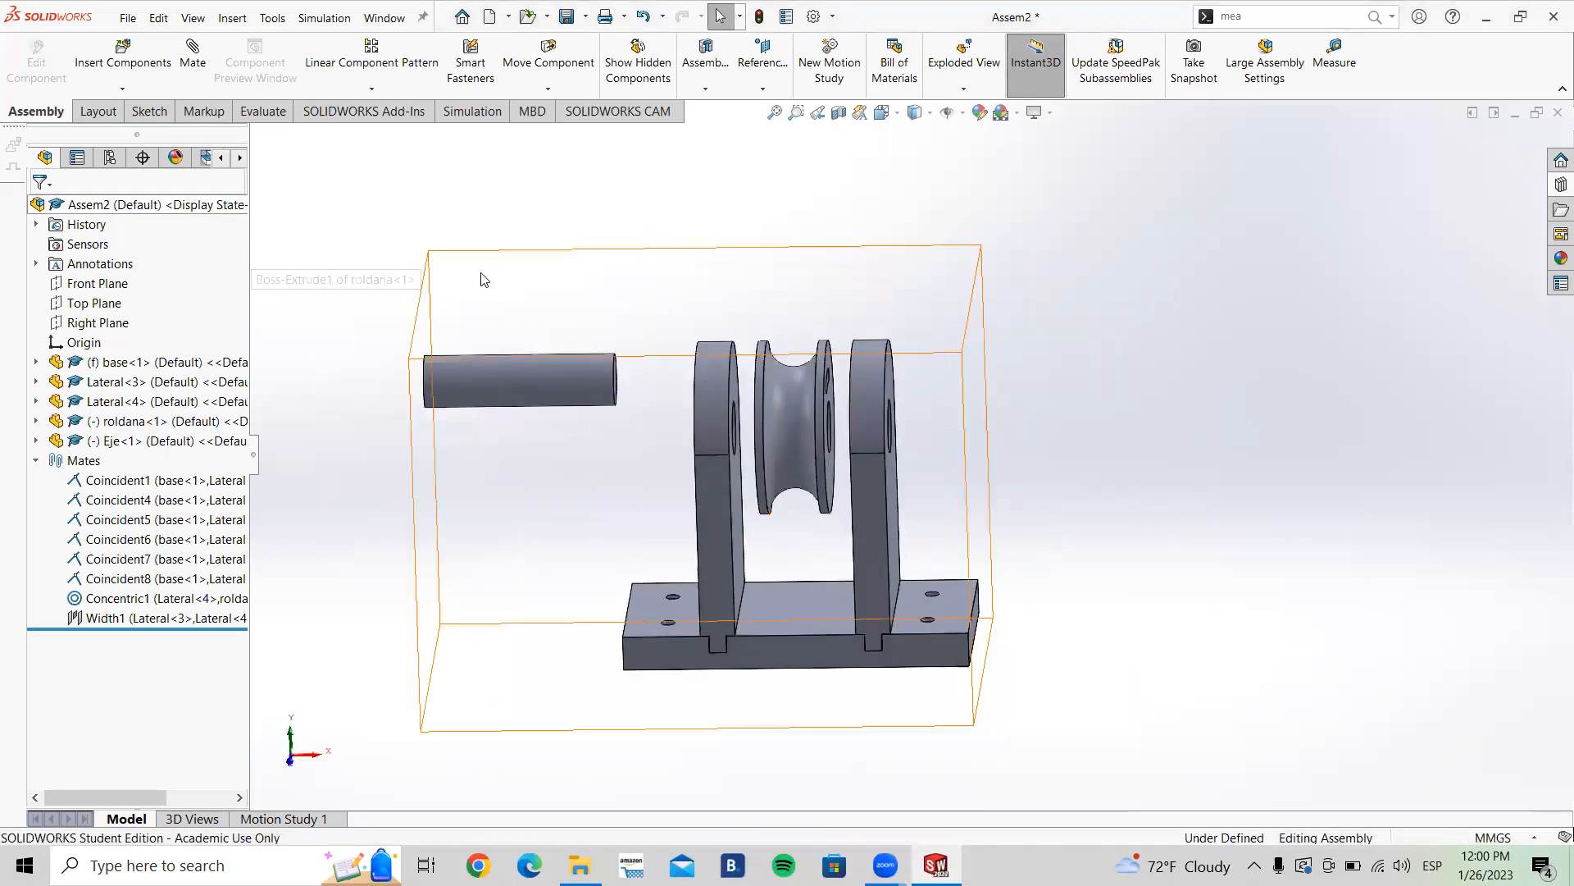
{"action": "left_click_drag", "start_coordinate": [551, 396], "coordinate": [815, 428]}
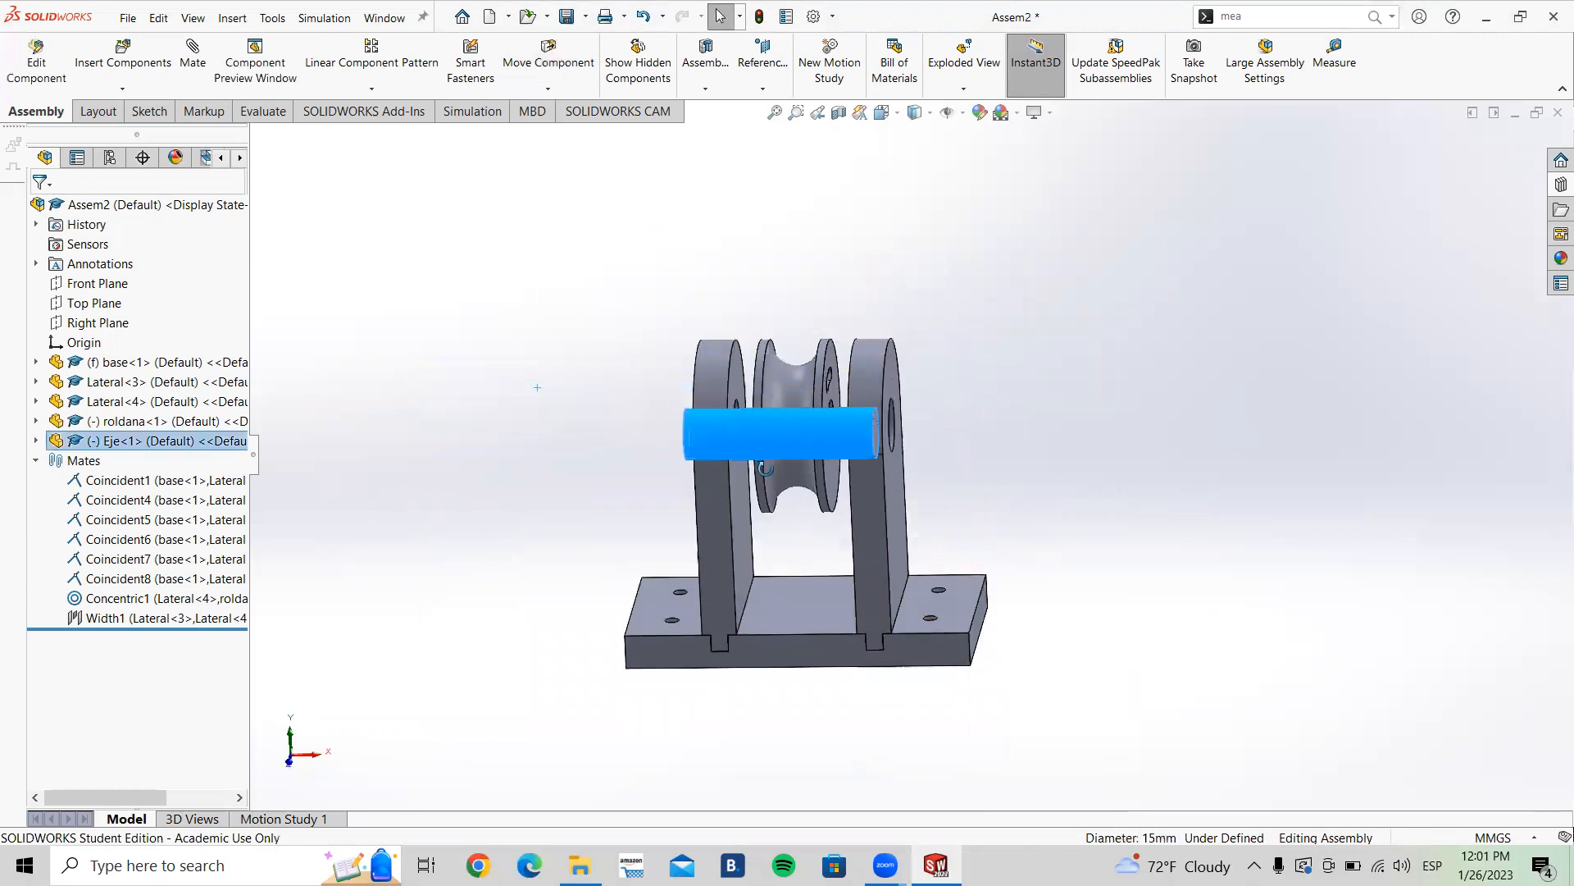
{"action": "middle_click_drag", "start_coordinate": [816, 428], "coordinate": [485, 381]}
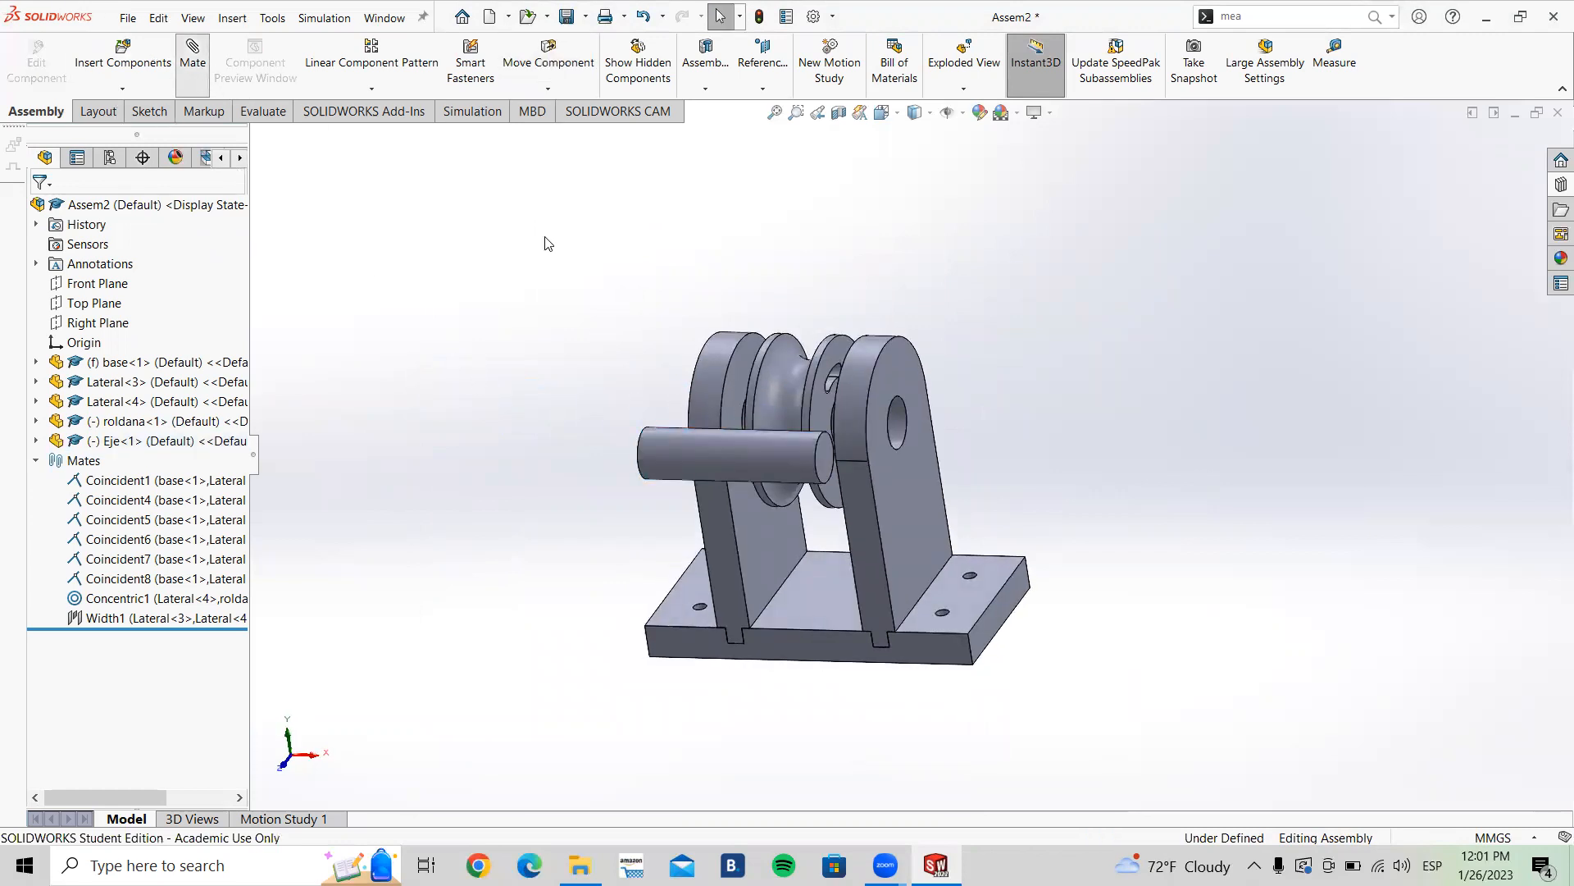
Step: Try a Concentric mate between the hole in Lateral<4> and the Eje shaft, and cancel it
{"action": "scroll", "coordinate": [931, 427], "scroll_direction": "down", "scroll_amount": 5}
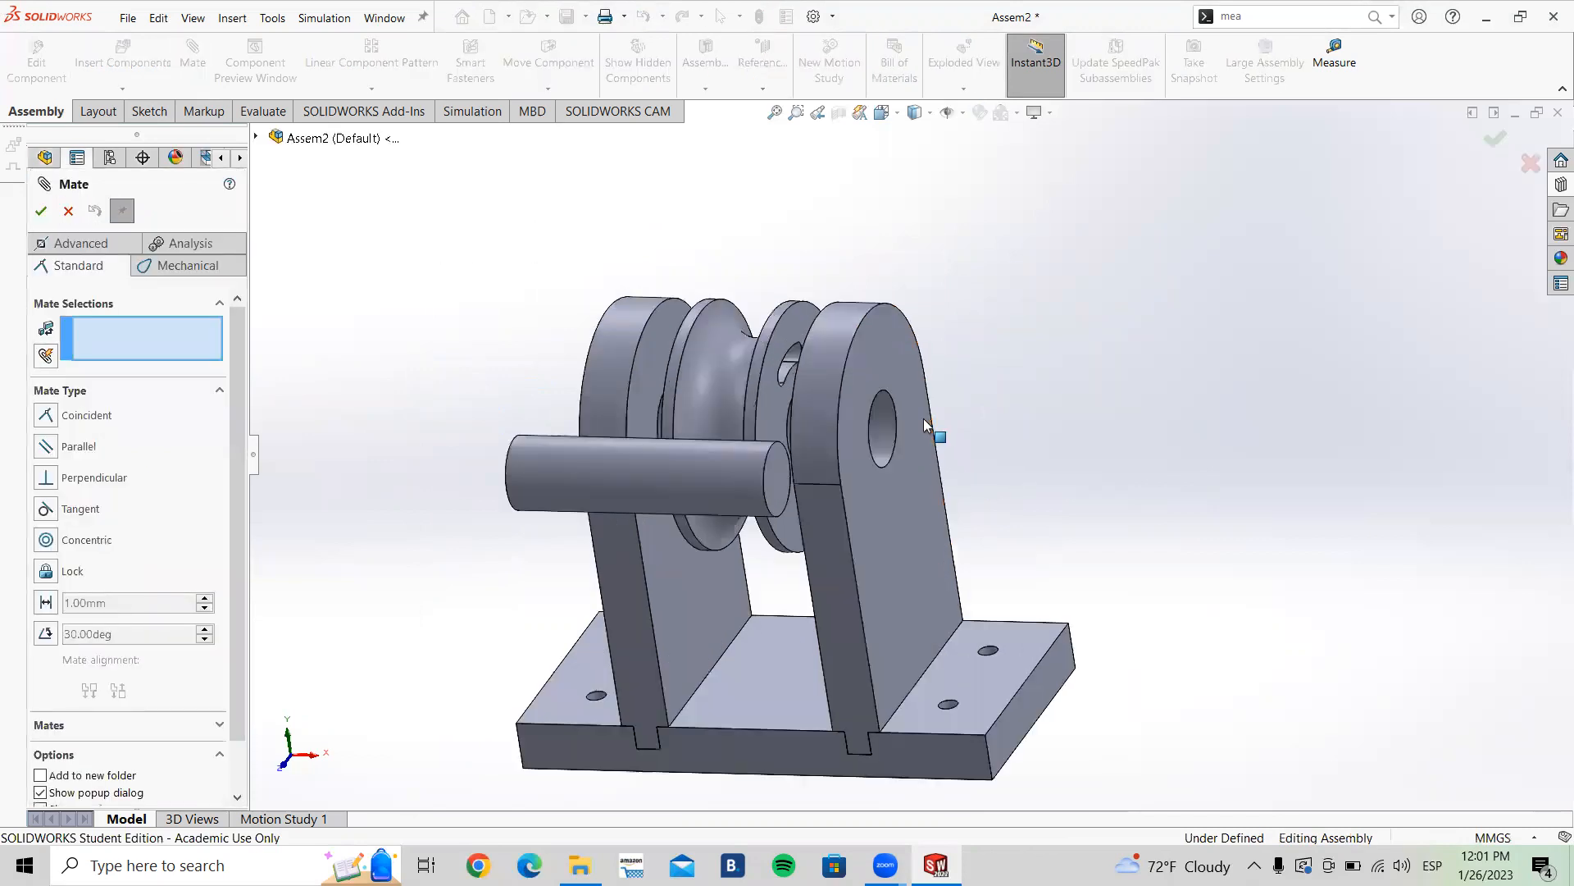
{"action": "left_click", "coordinate": [863, 421]}
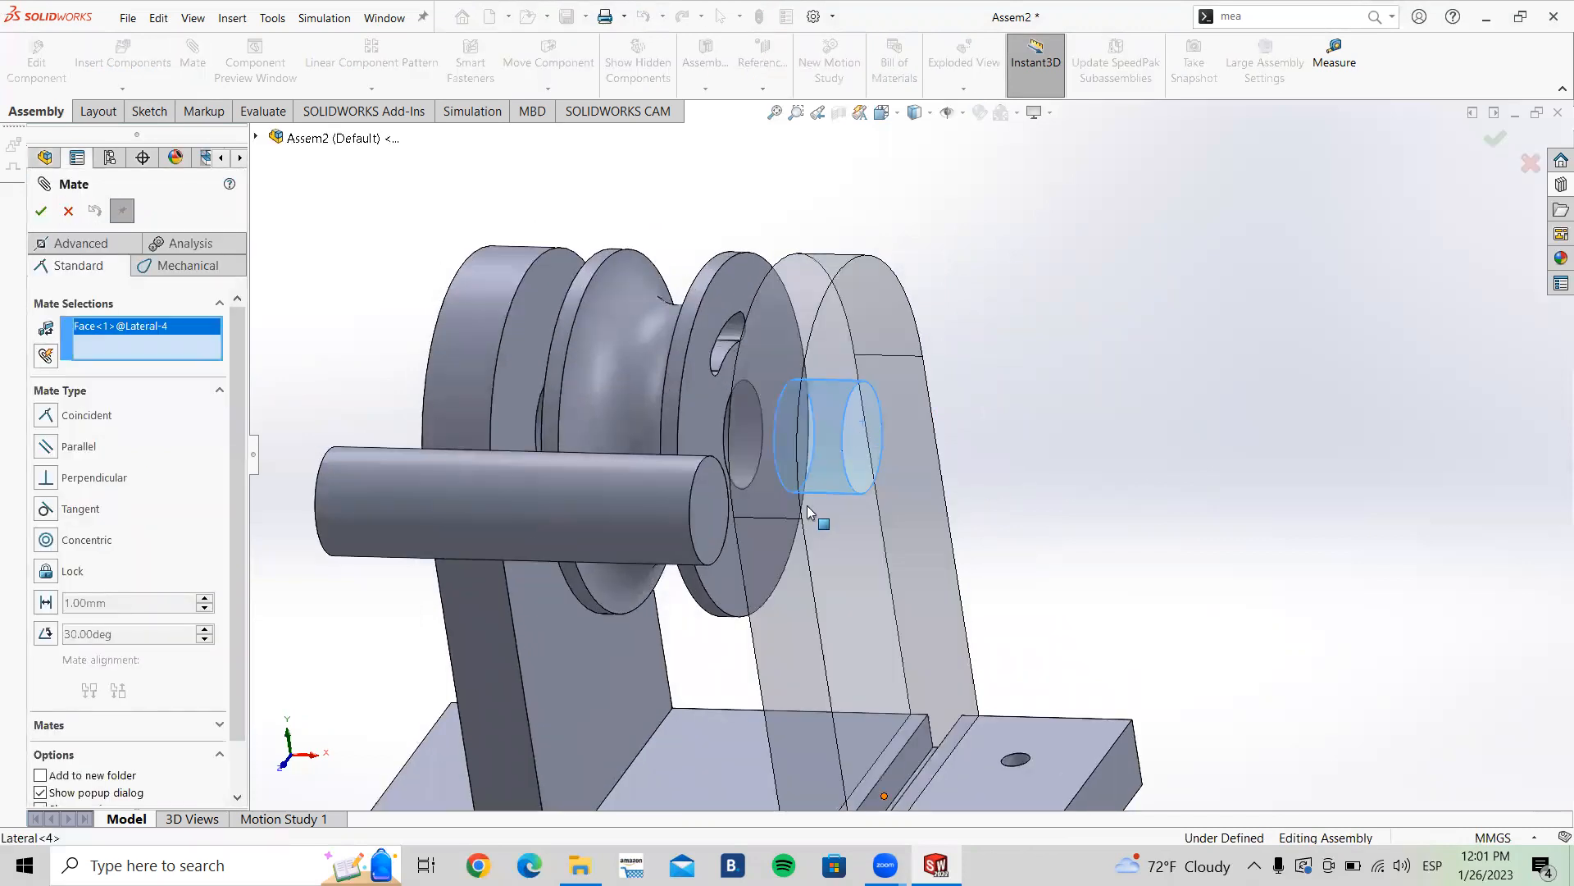
{"action": "left_click", "coordinate": [515, 548]}
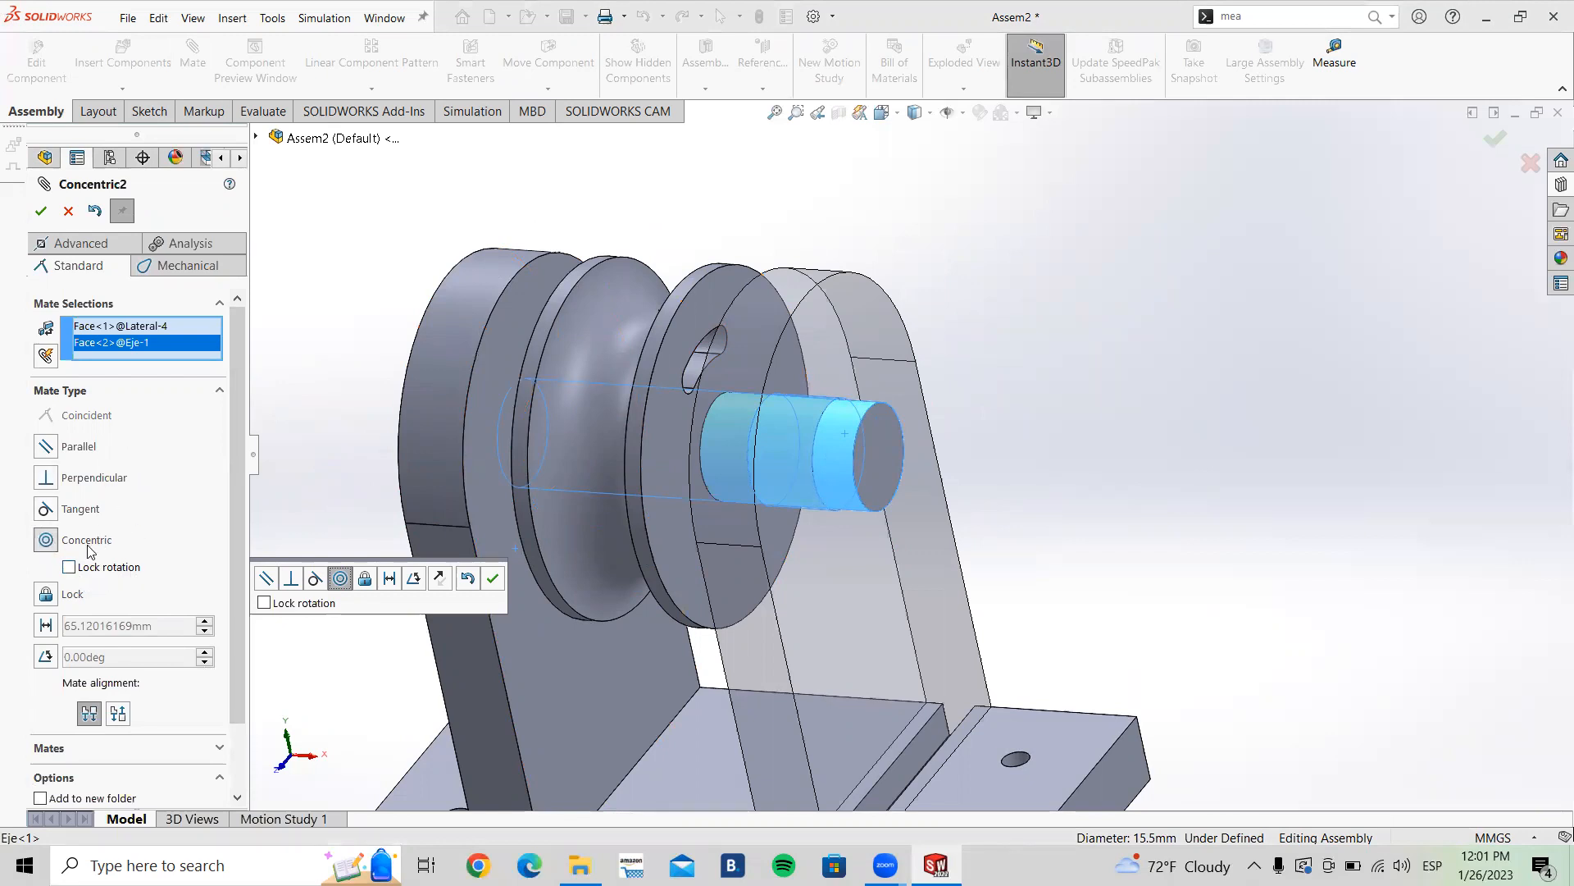
{"action": "scroll", "coordinate": [700, 418], "scroll_direction": "up", "scroll_amount": 3}
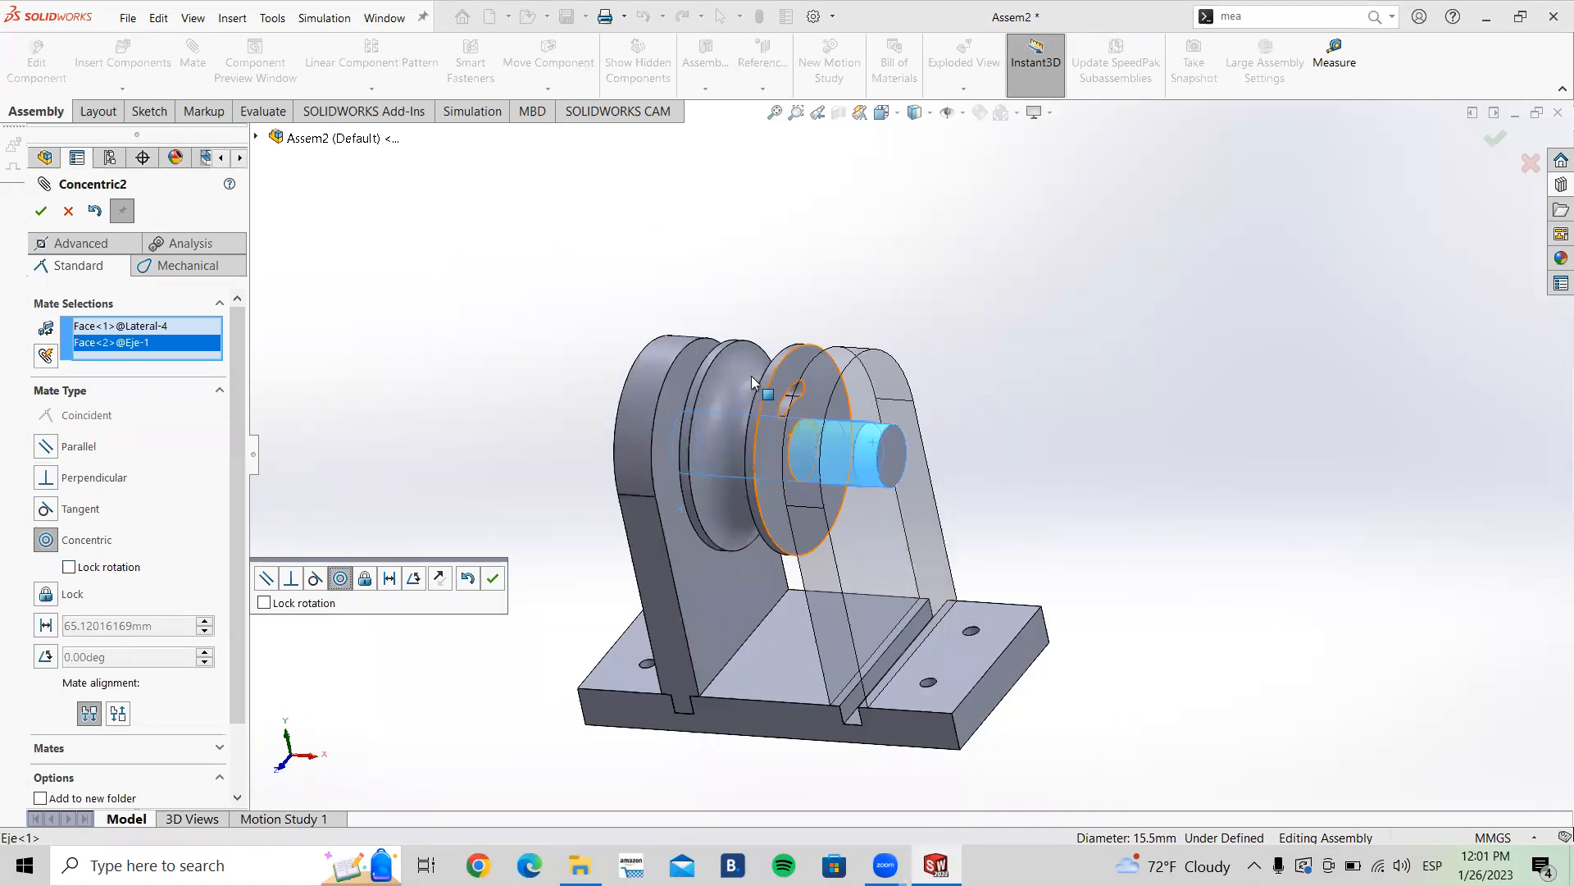
{"action": "middle_click_drag", "start_coordinate": [765, 375], "coordinate": [776, 358]}
{"action": "left_click", "coordinate": [68, 212]}
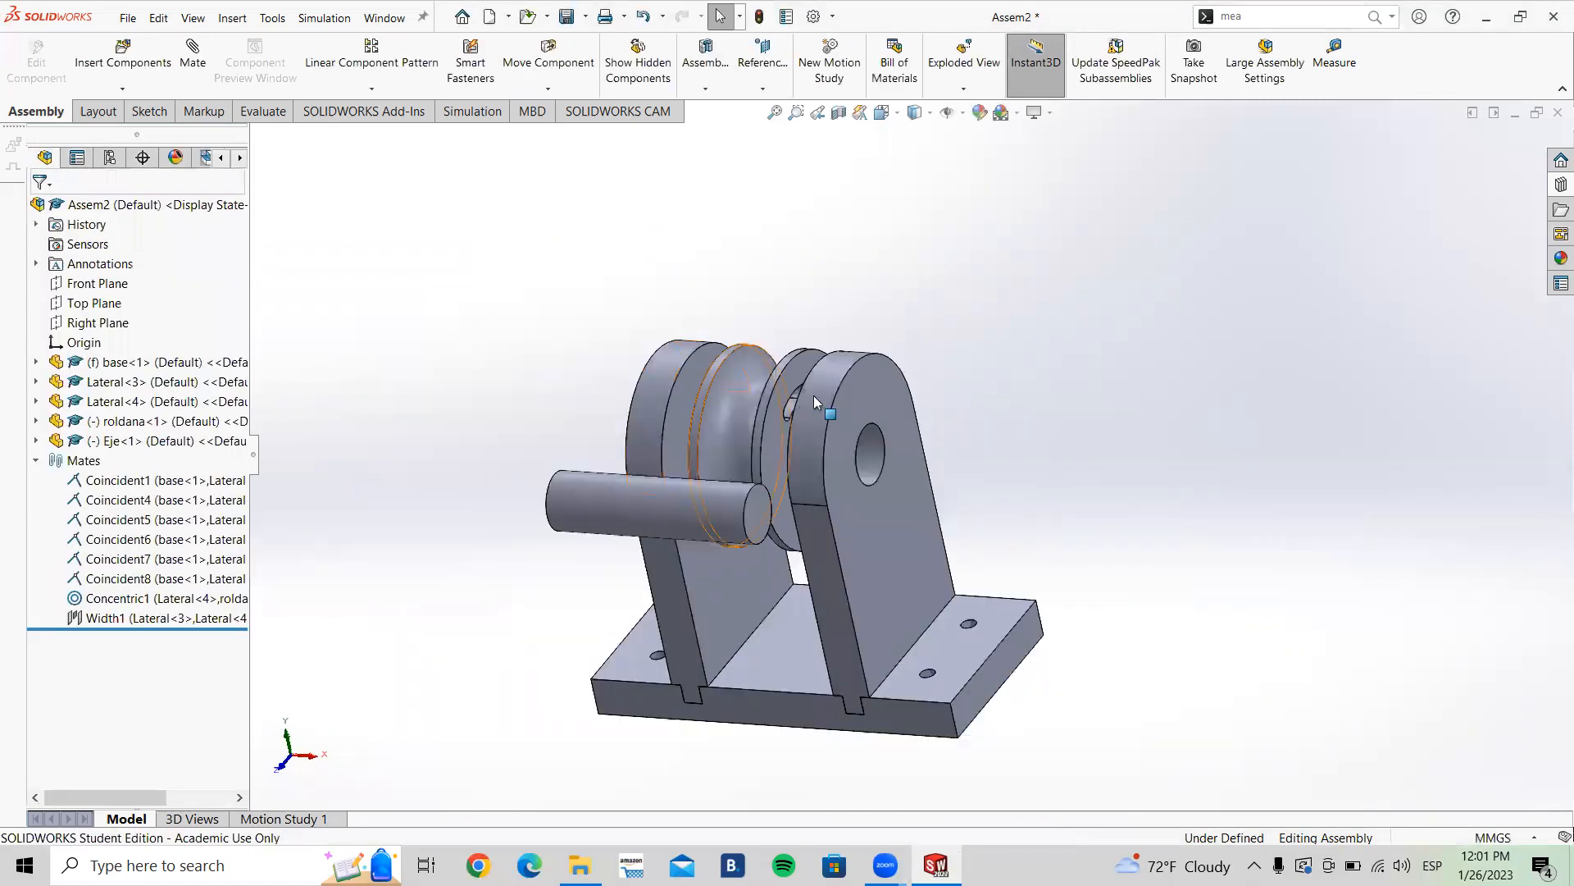
Step: Examine the roldana pulley sitting between the two Laterals
{"action": "mouse_move", "coordinate": [813, 395]}
{"action": "middle_mouse_down"}
{"action": "mouse_move", "coordinate": [903, 323]}
{"action": "mouse_move", "coordinate": [853, 330]}
{"action": "mouse_move", "coordinate": [795, 403]}
{"action": "middle_mouse_up"}
{"action": "scroll", "coordinate": [792, 406], "scroll_direction": "down", "scroll_amount": 5}
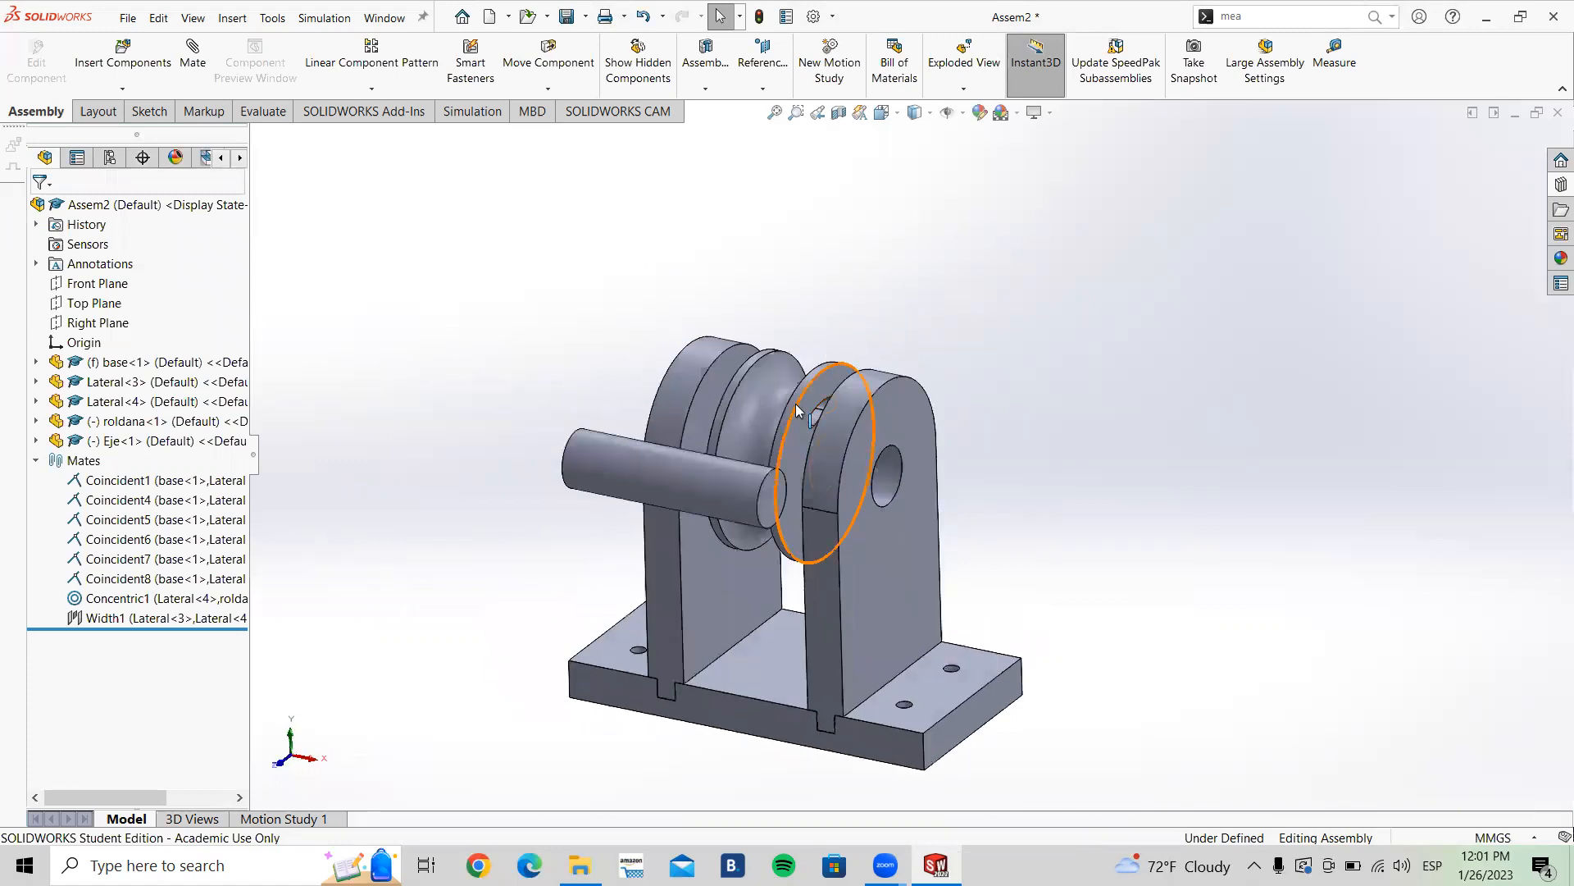
{"action": "left_click", "coordinate": [759, 398]}
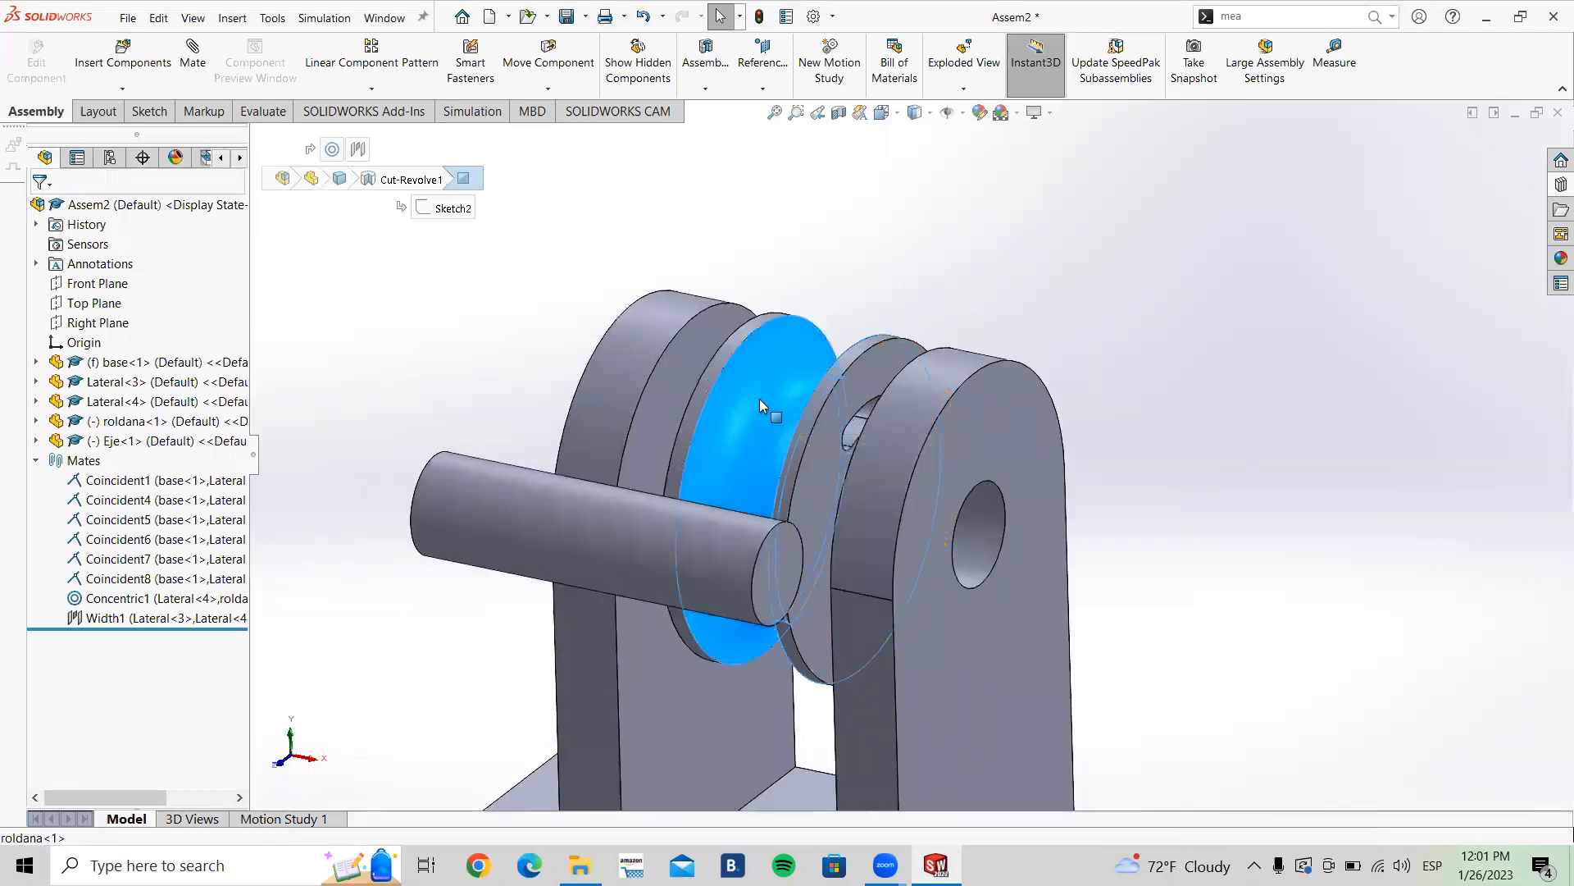
{"action": "left_click", "coordinate": [548, 274]}
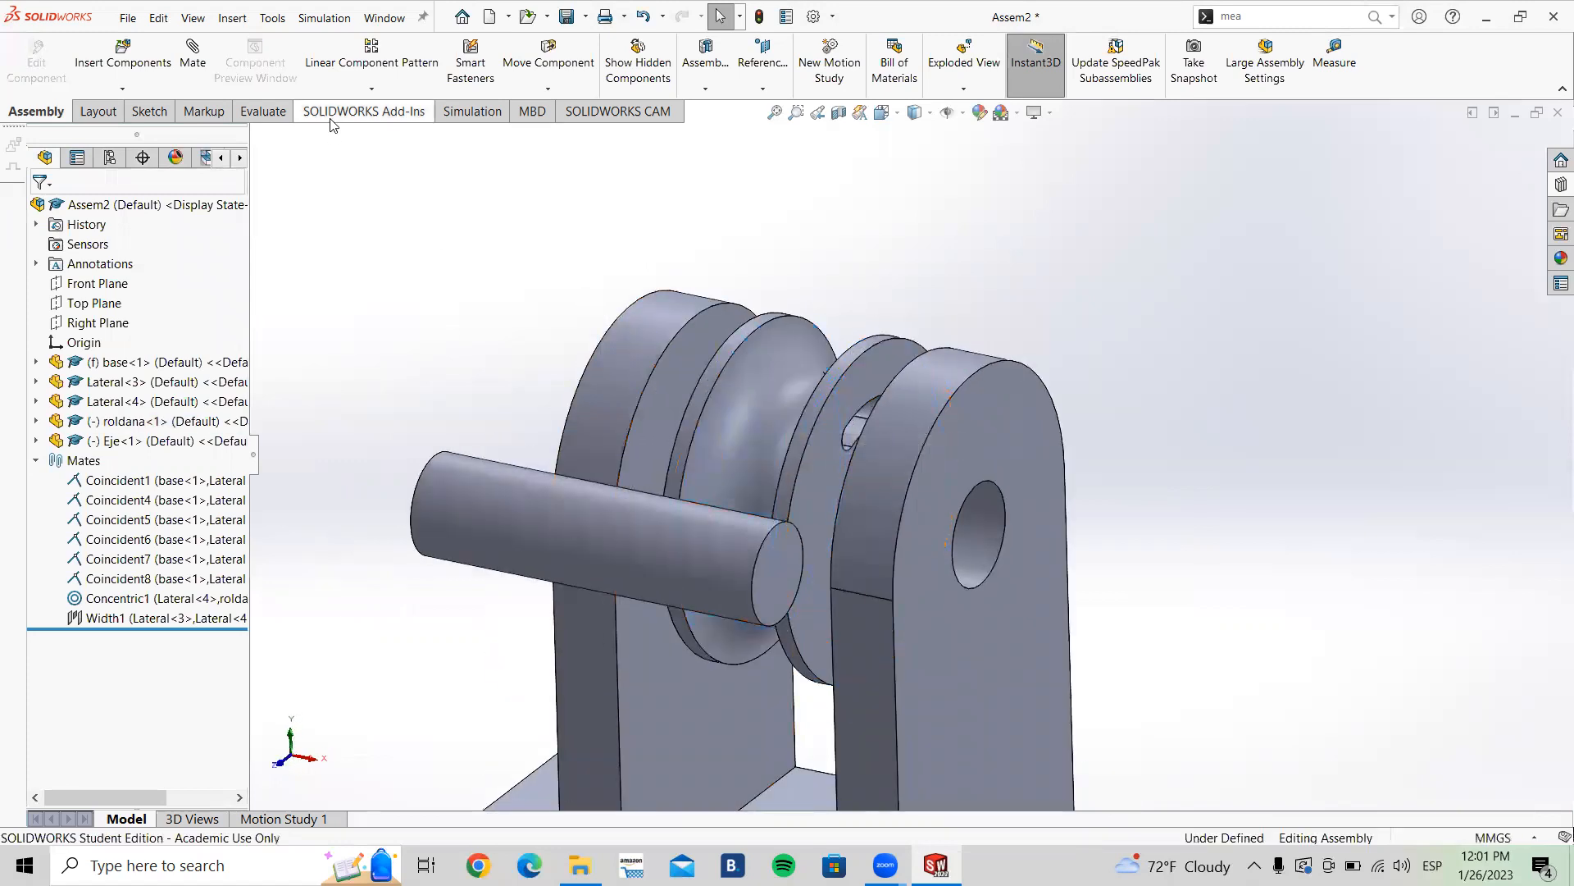
Step: Toggle Lock rotation on the existing Concentric1 mate on and then off again
{"action": "left_click", "coordinate": [135, 602]}
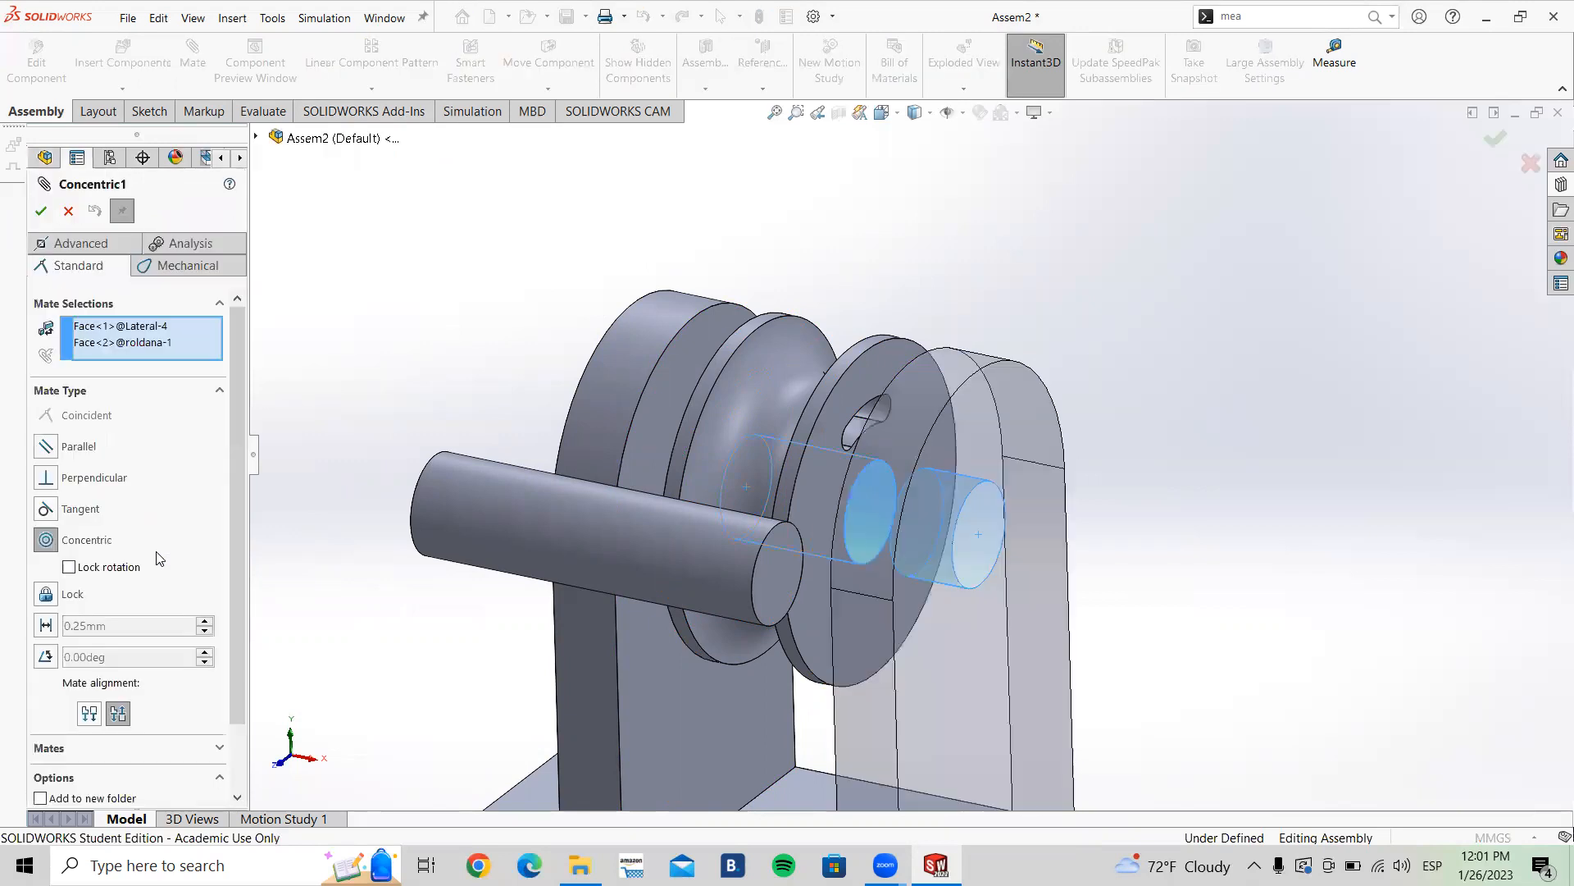
{"action": "left_click", "coordinate": [70, 568]}
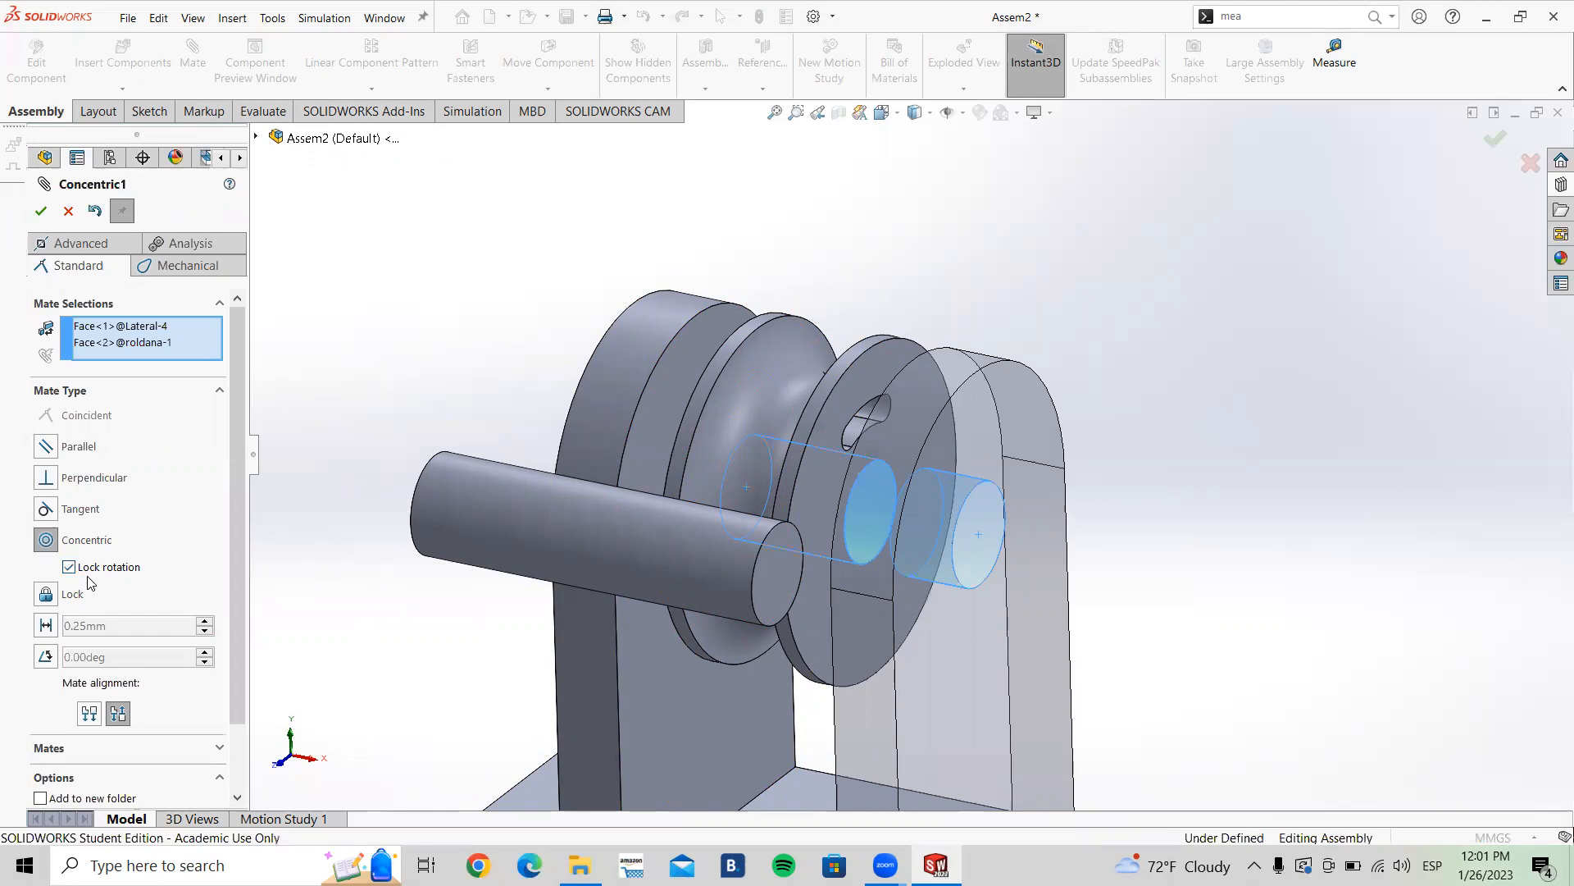
{"action": "left_click", "coordinate": [40, 212]}
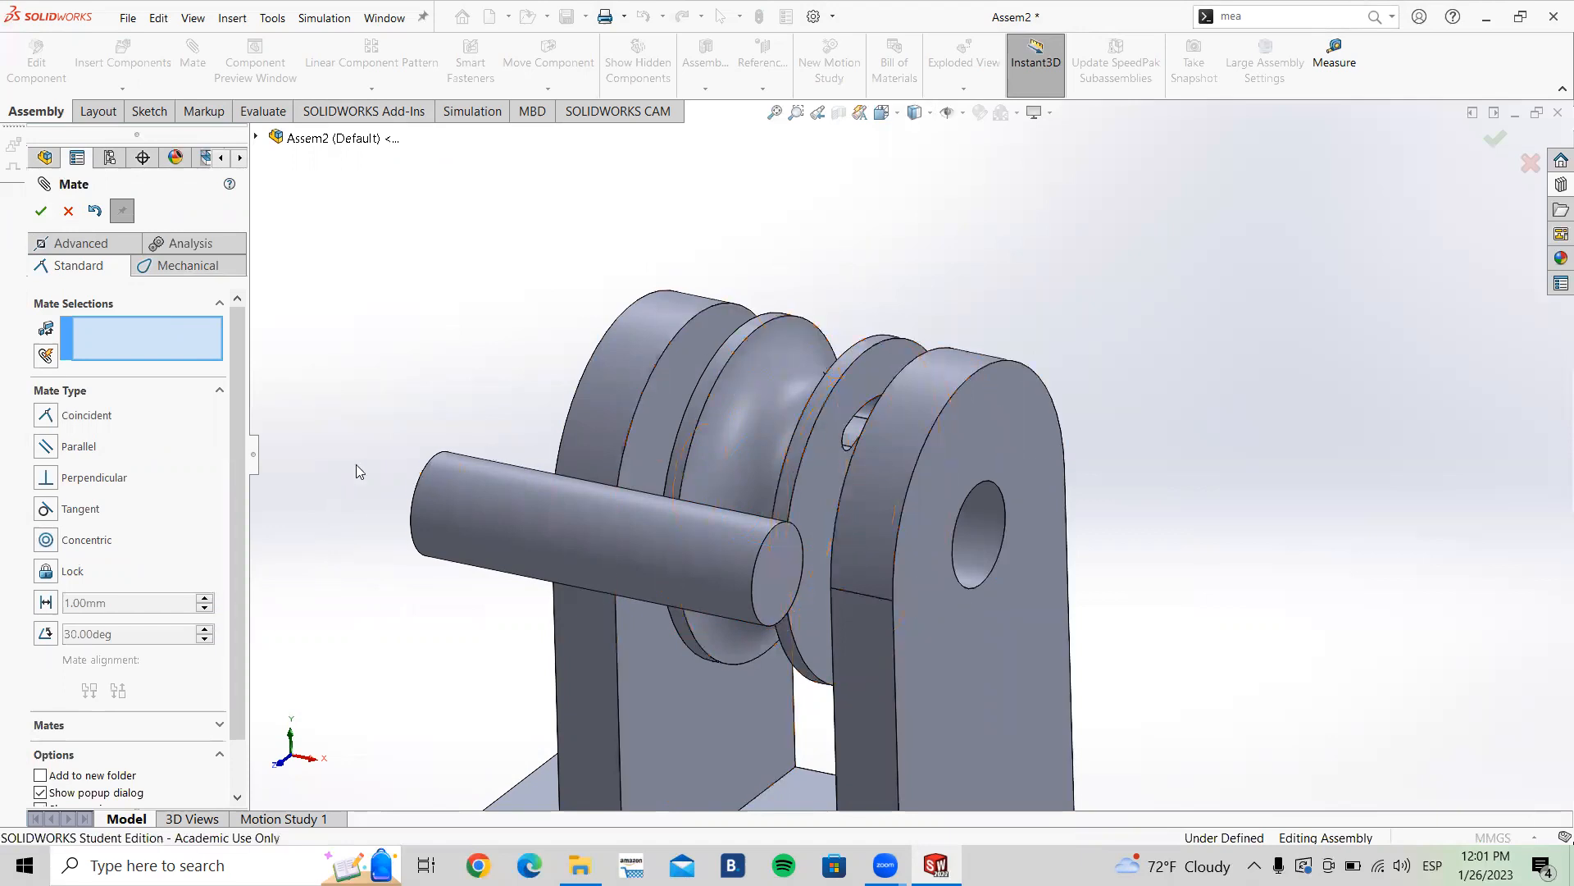
{"action": "left_click", "coordinate": [70, 212]}
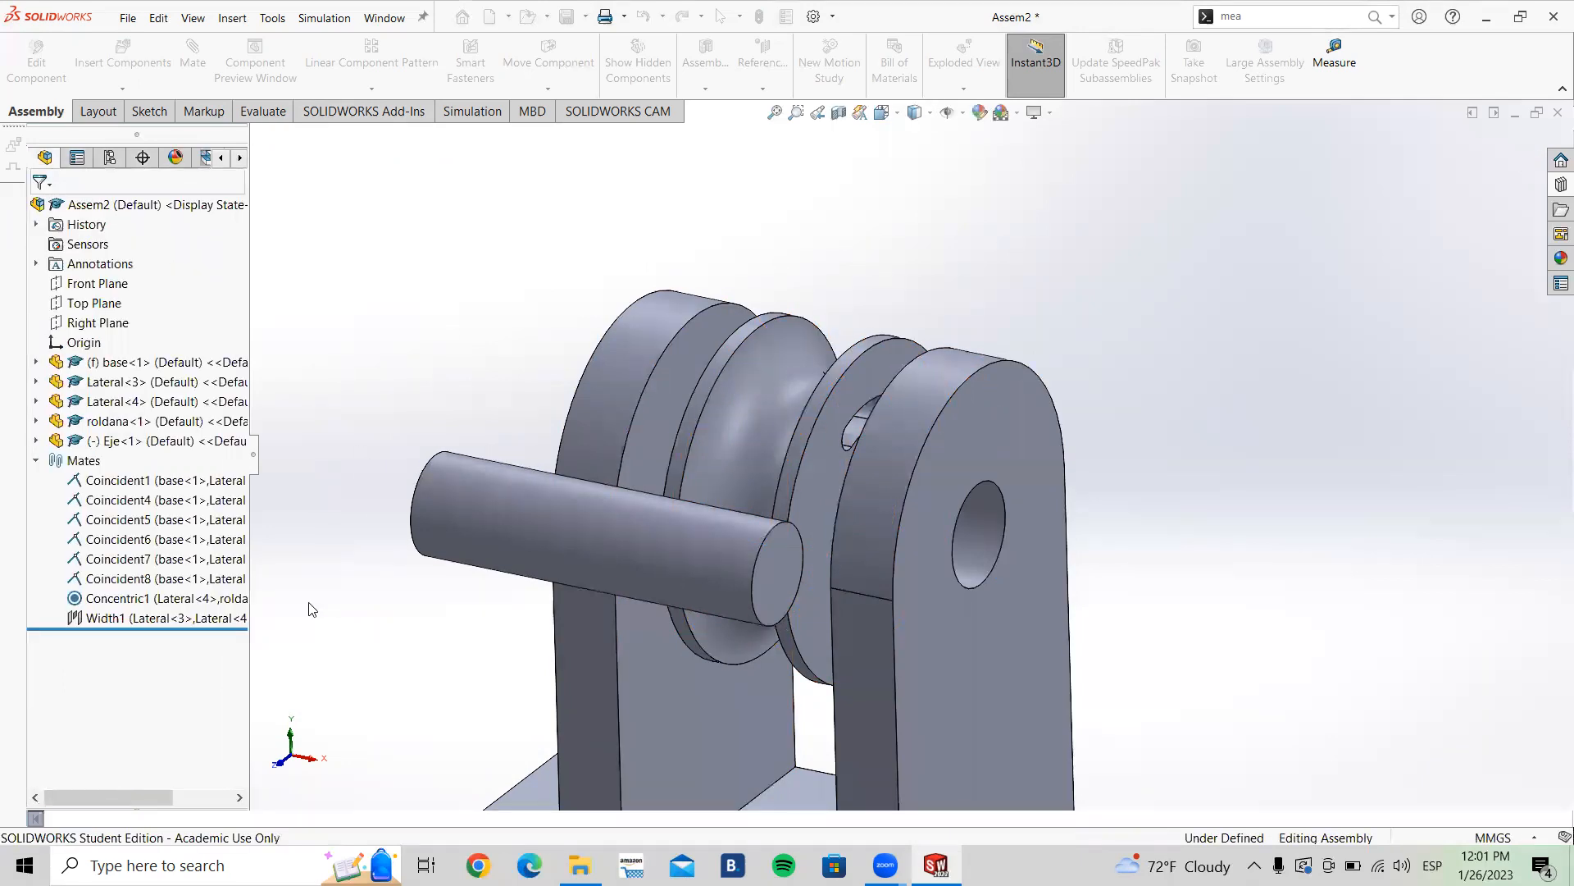
{"action": "left_click", "coordinate": [123, 598]}
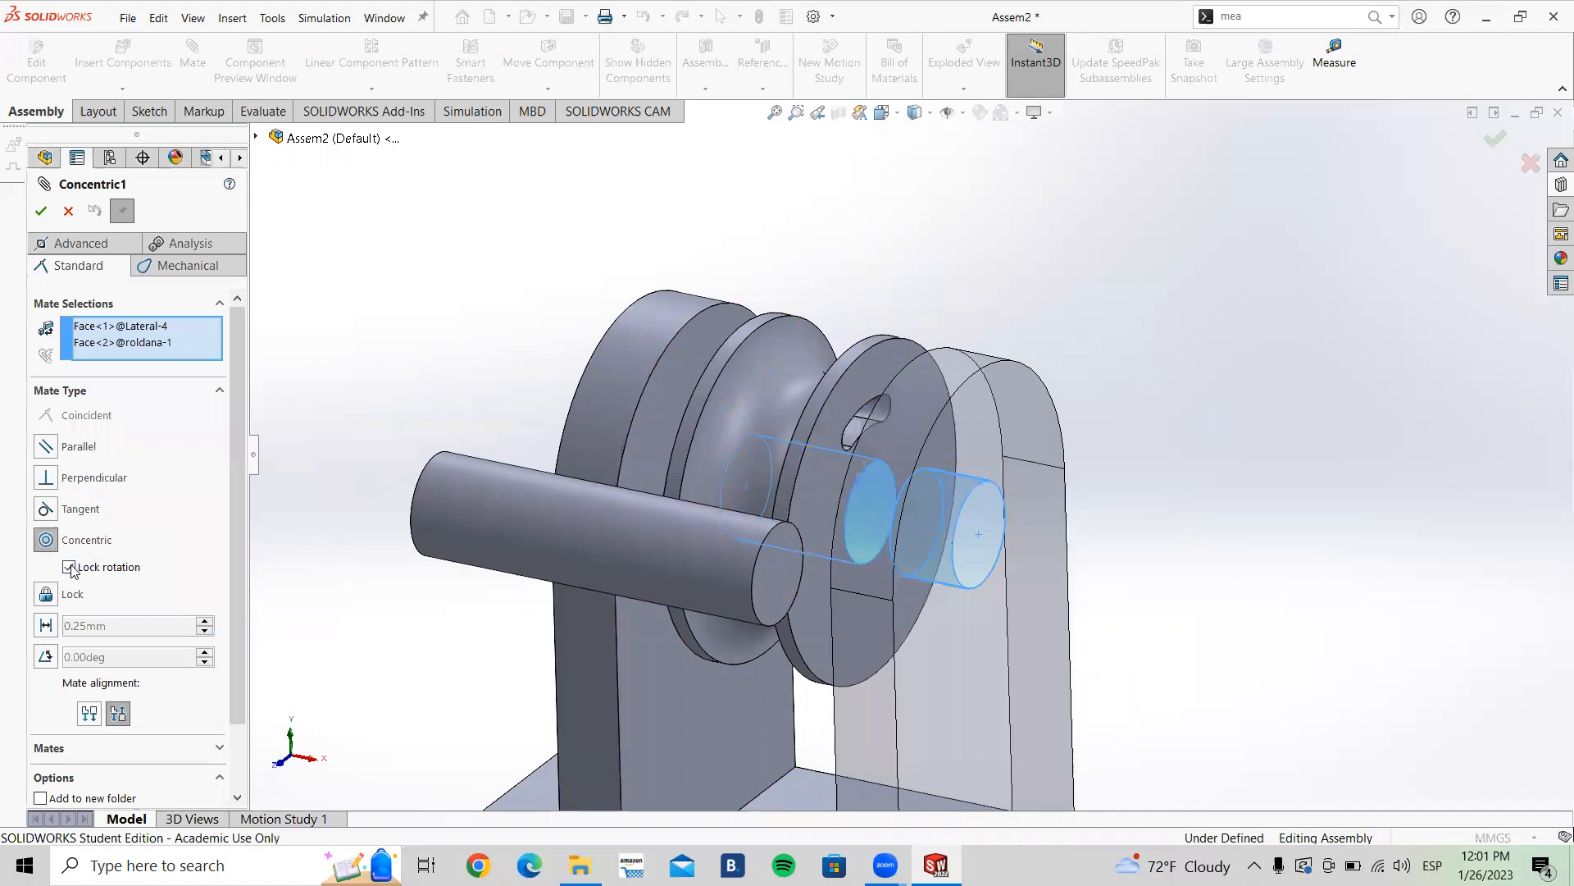
{"action": "left_click", "coordinate": [94, 561]}
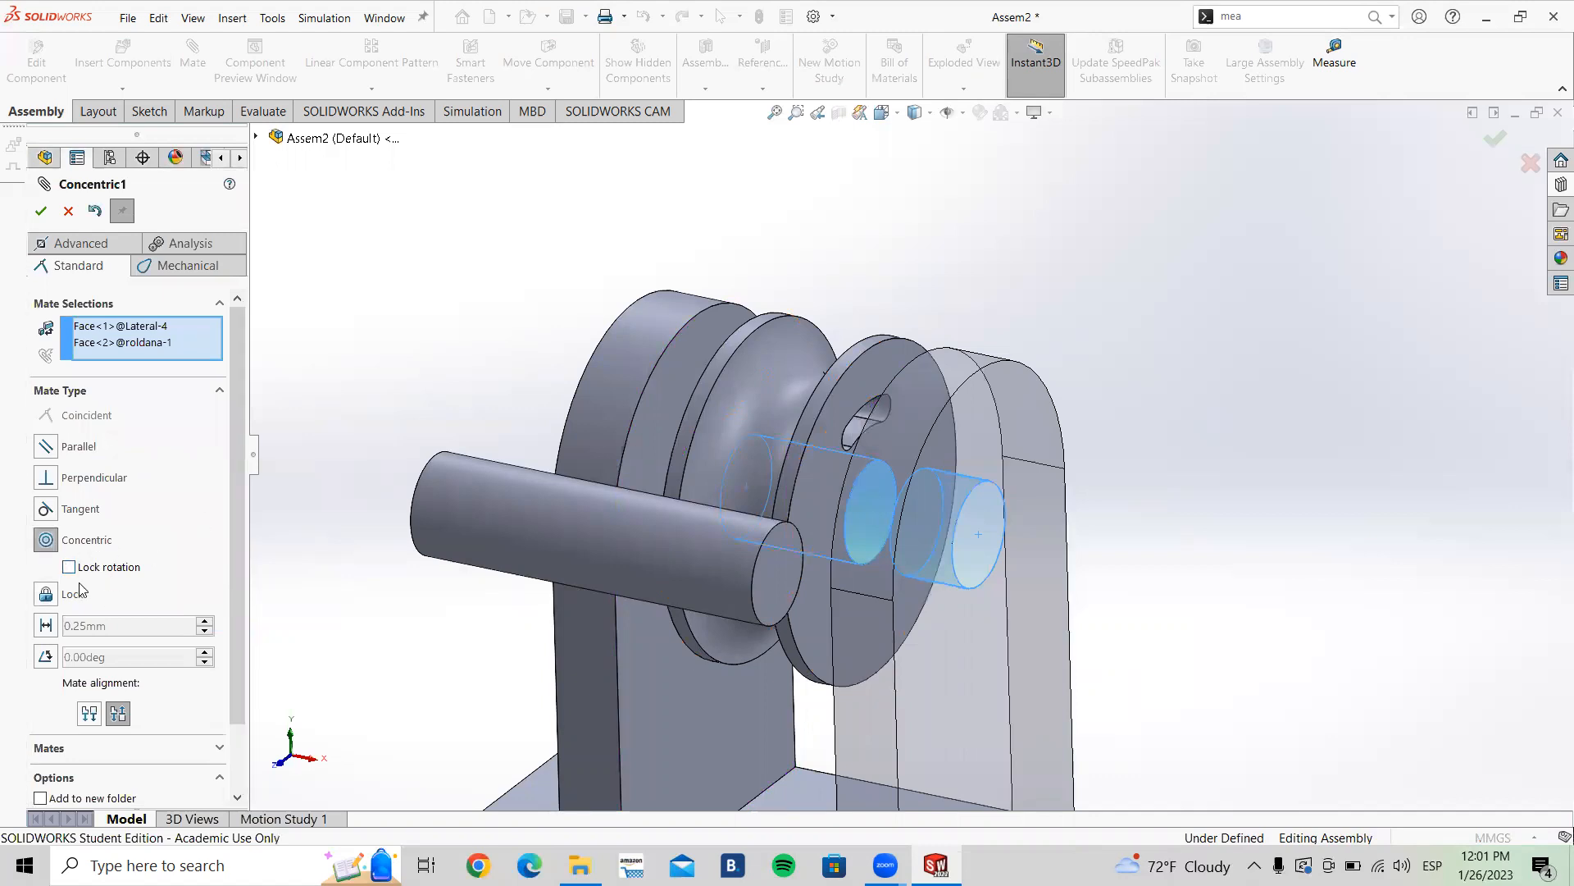
{"action": "left_click", "coordinate": [41, 211]}
Step: Add a Concentric mate with Lock rotation between the hole edge of Lateral<4> and the Eje shaft
{"action": "scroll", "coordinate": [928, 538], "scroll_direction": "up", "scroll_amount": 2}
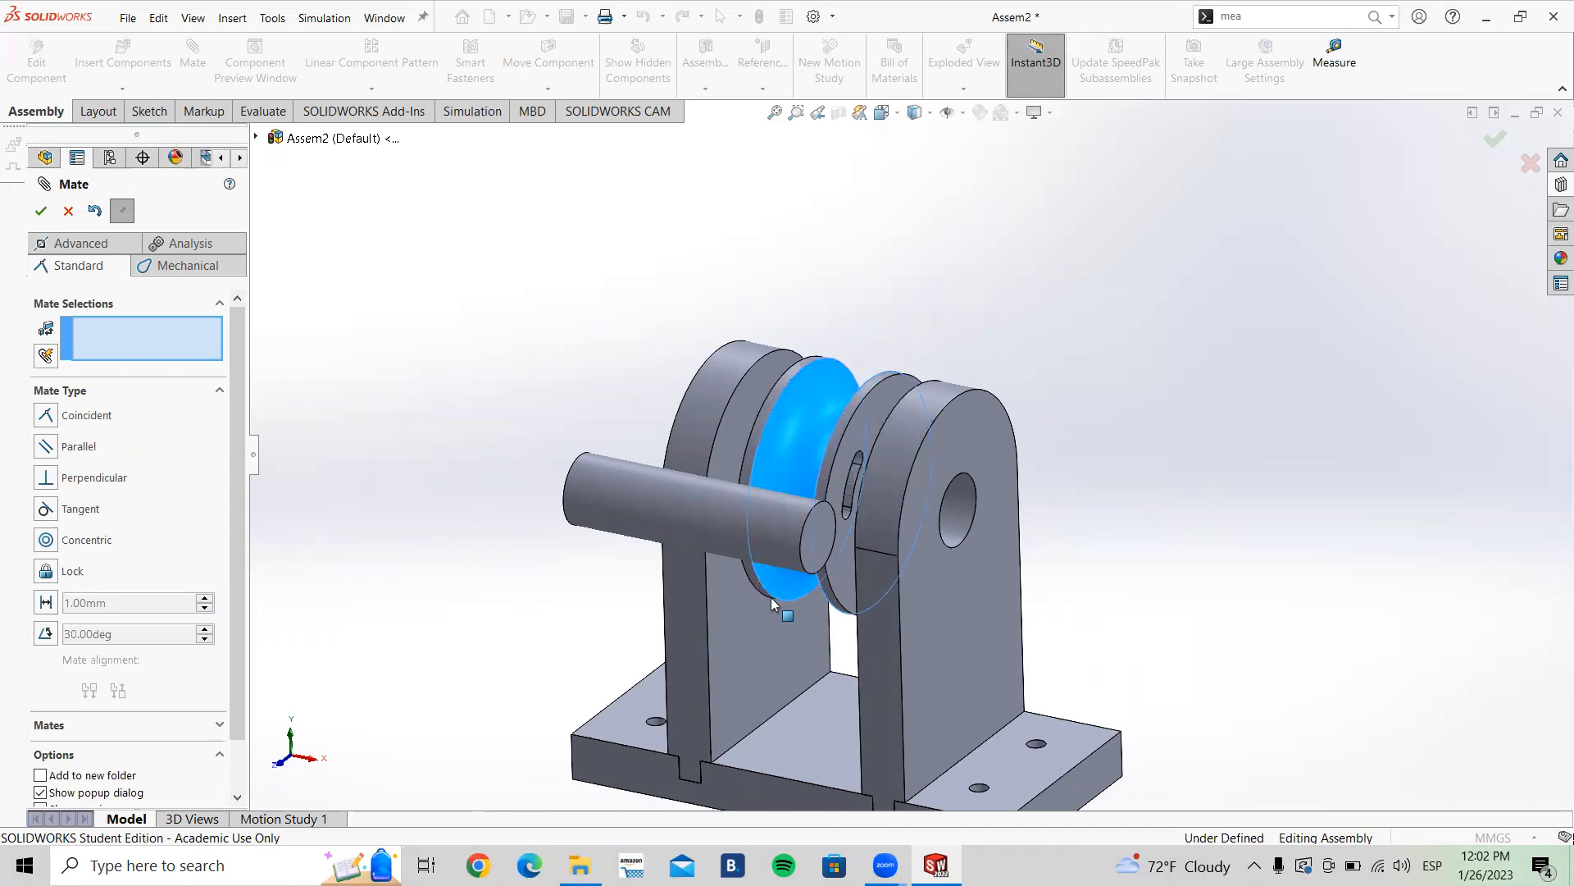
{"action": "scroll", "coordinate": [1148, 424], "scroll_direction": "up", "scroll_amount": 3}
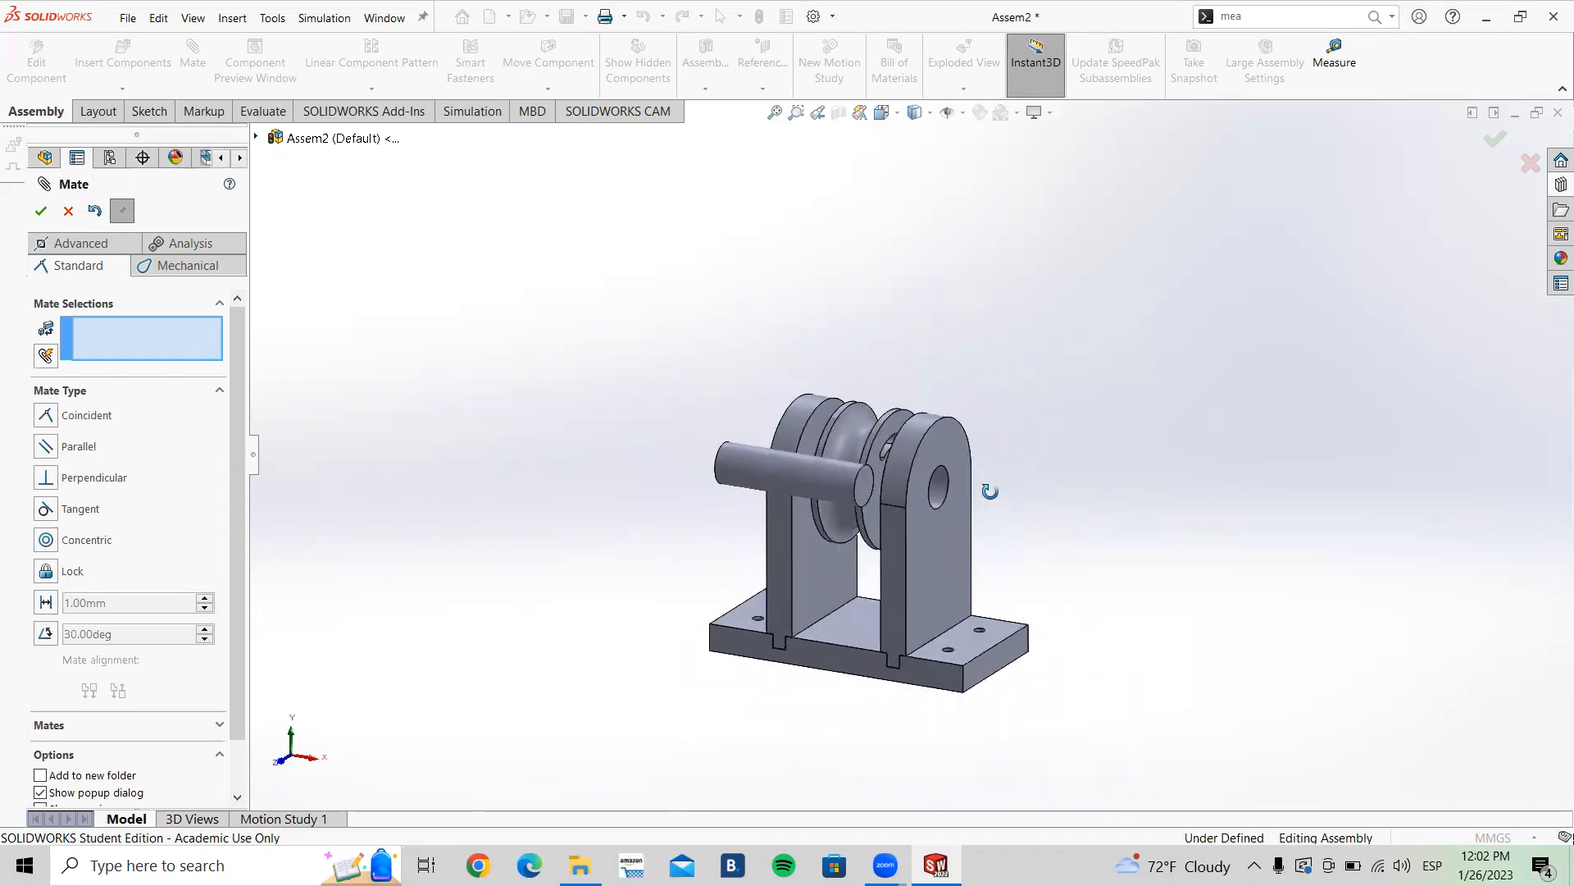
{"action": "scroll", "coordinate": [997, 517], "scroll_direction": "down", "scroll_amount": 3}
{"action": "scroll", "coordinate": [712, 417], "scroll_direction": "up", "scroll_amount": 2}
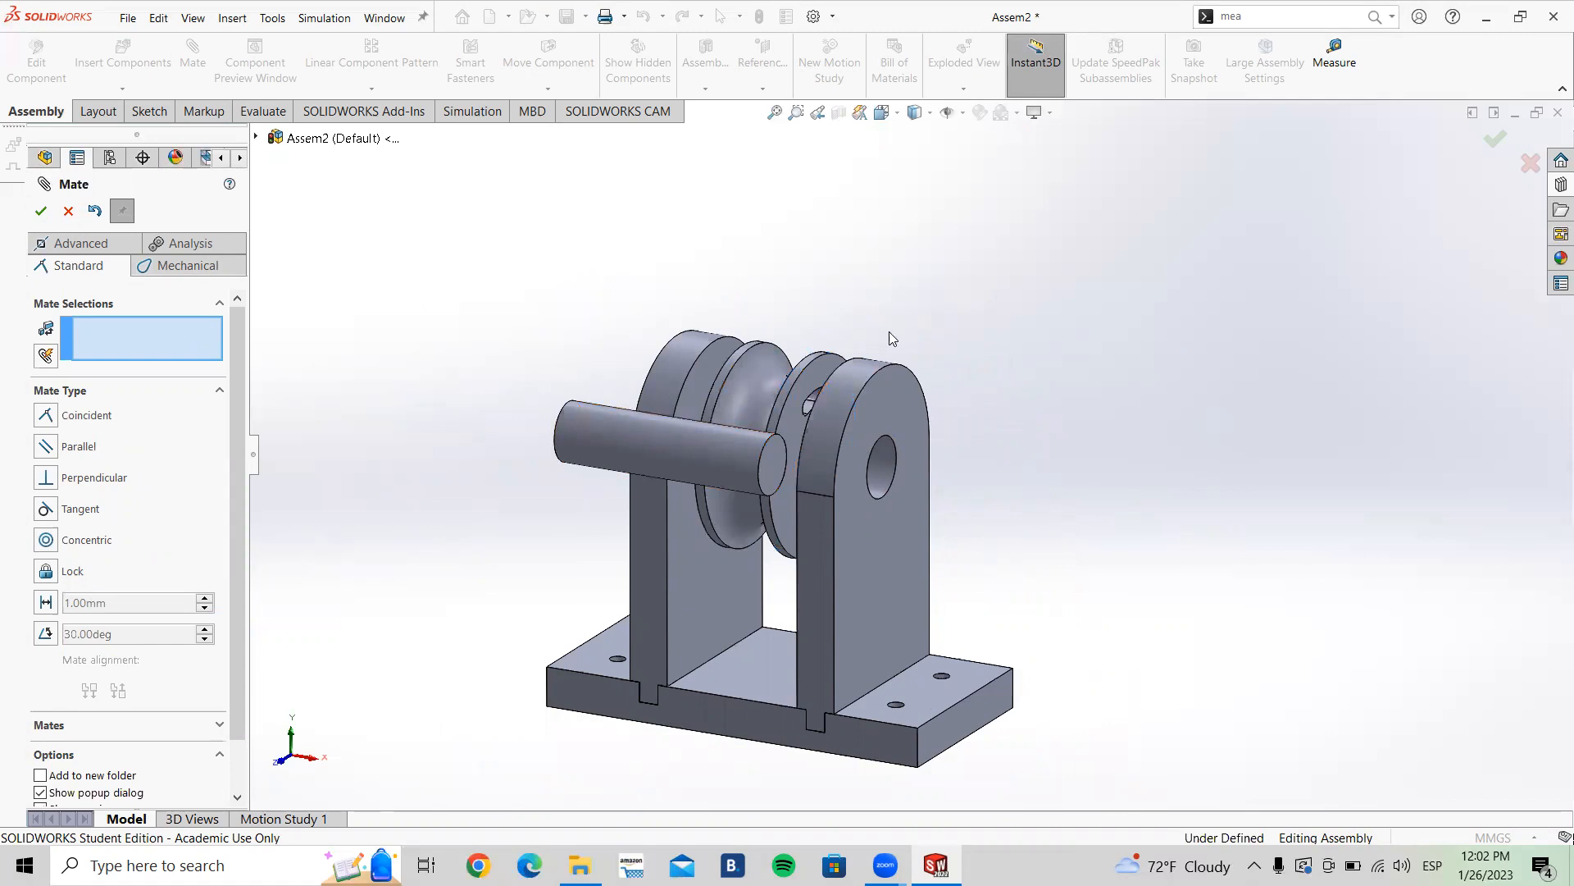
{"action": "left_click_drag", "start_coordinate": [702, 445], "coordinate": [963, 237]}
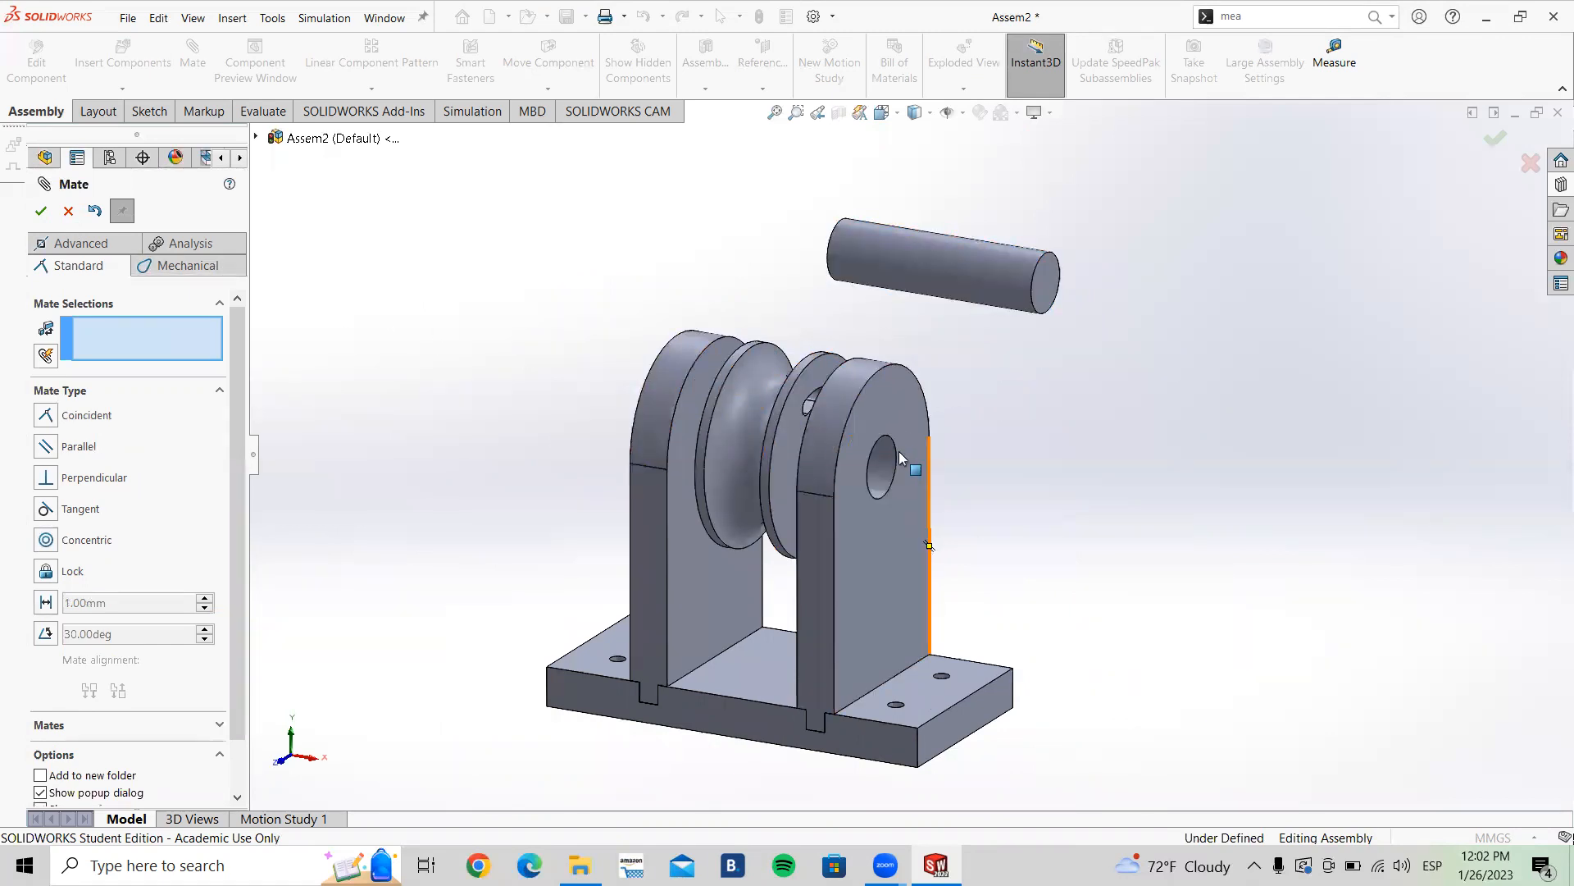
{"action": "scroll", "coordinate": [885, 455], "scroll_direction": "down", "scroll_amount": 3}
{"action": "left_click_drag", "start_coordinate": [1061, 151], "coordinate": [1010, 261]}
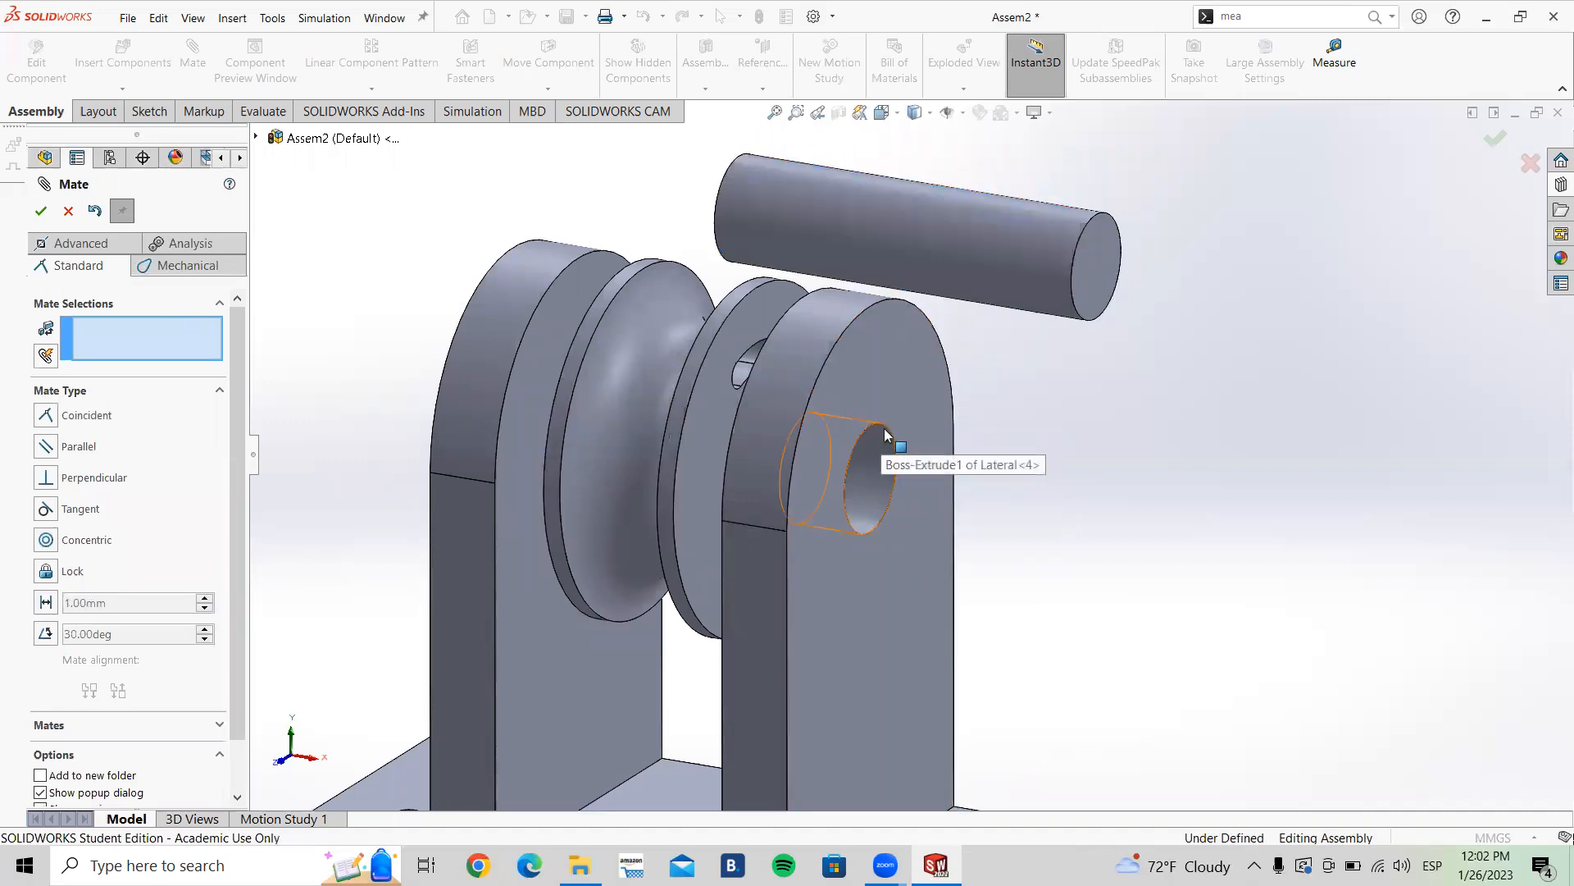
{"action": "left_click", "coordinate": [887, 428]}
{"action": "left_click", "coordinate": [1020, 225]}
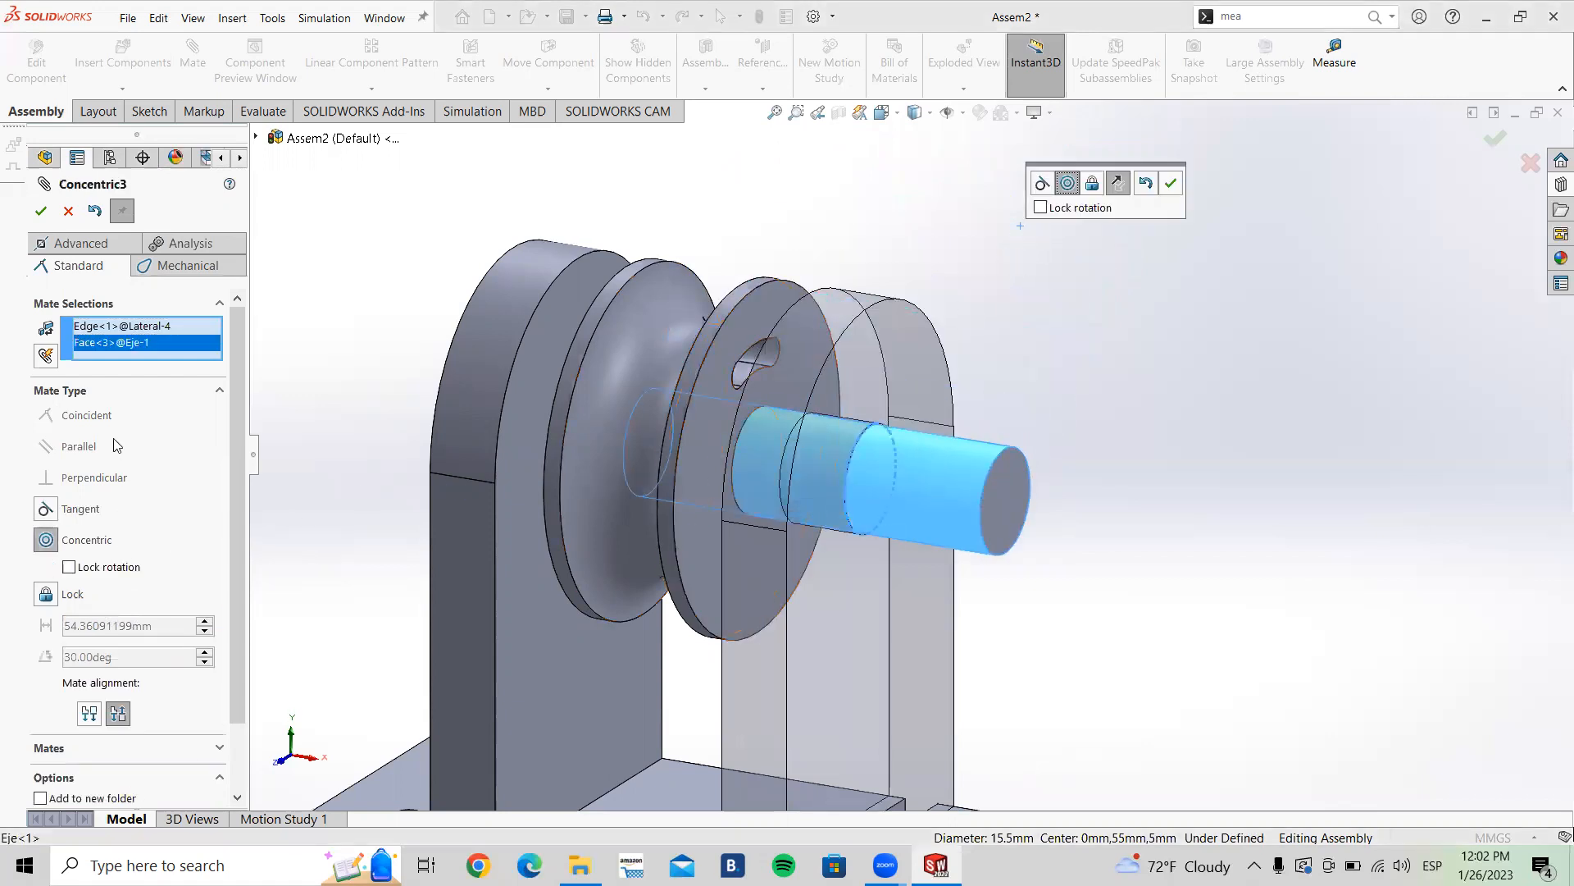
{"action": "left_click", "coordinate": [69, 567]}
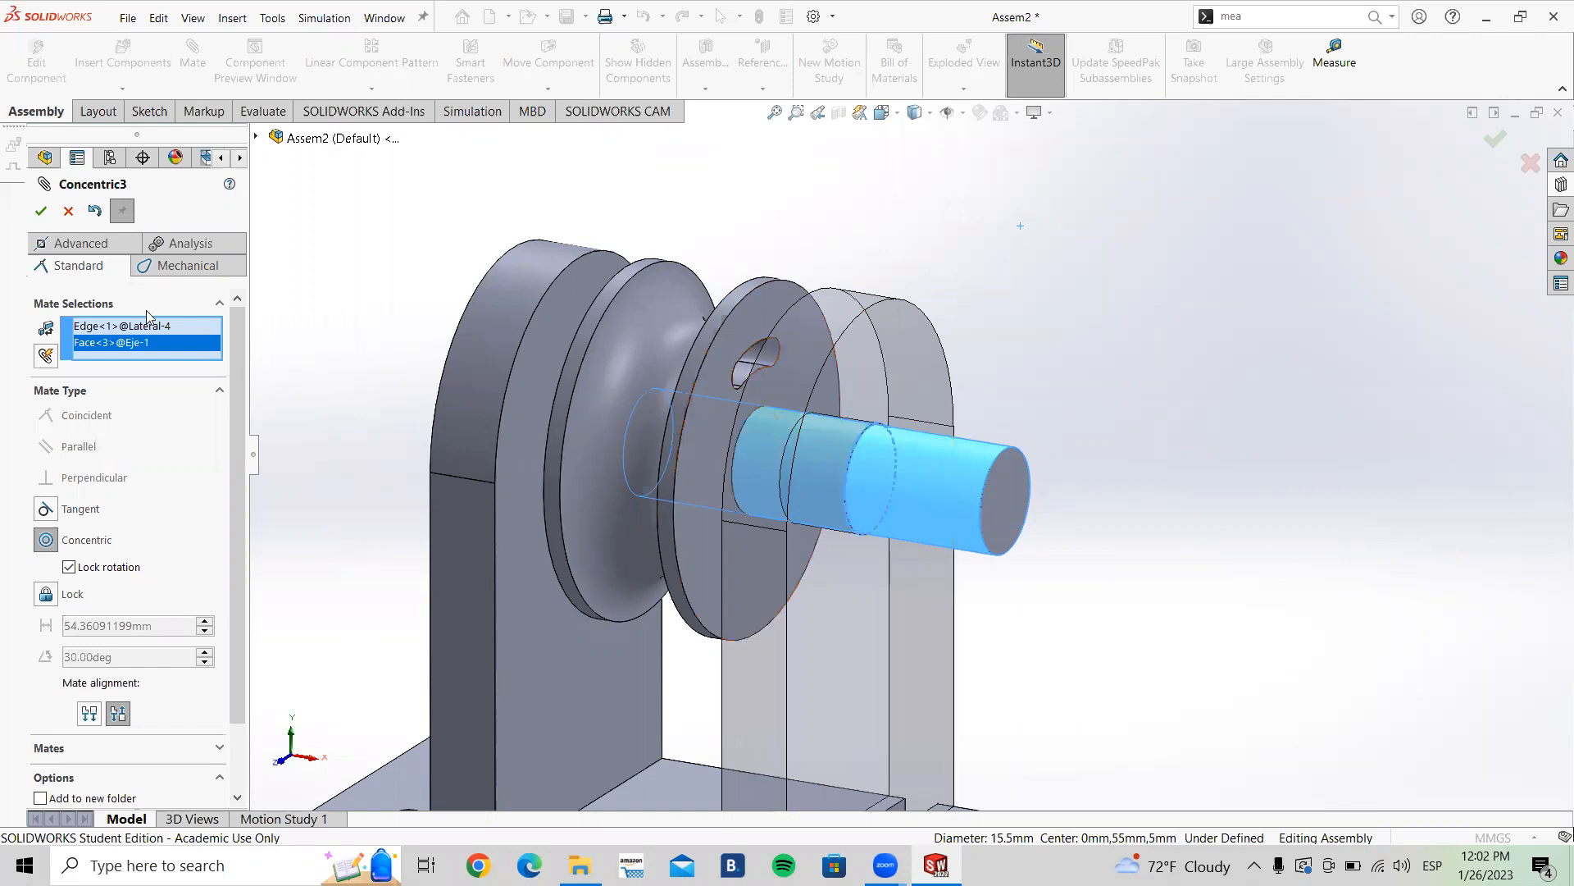
{"action": "left_click", "coordinate": [41, 213]}
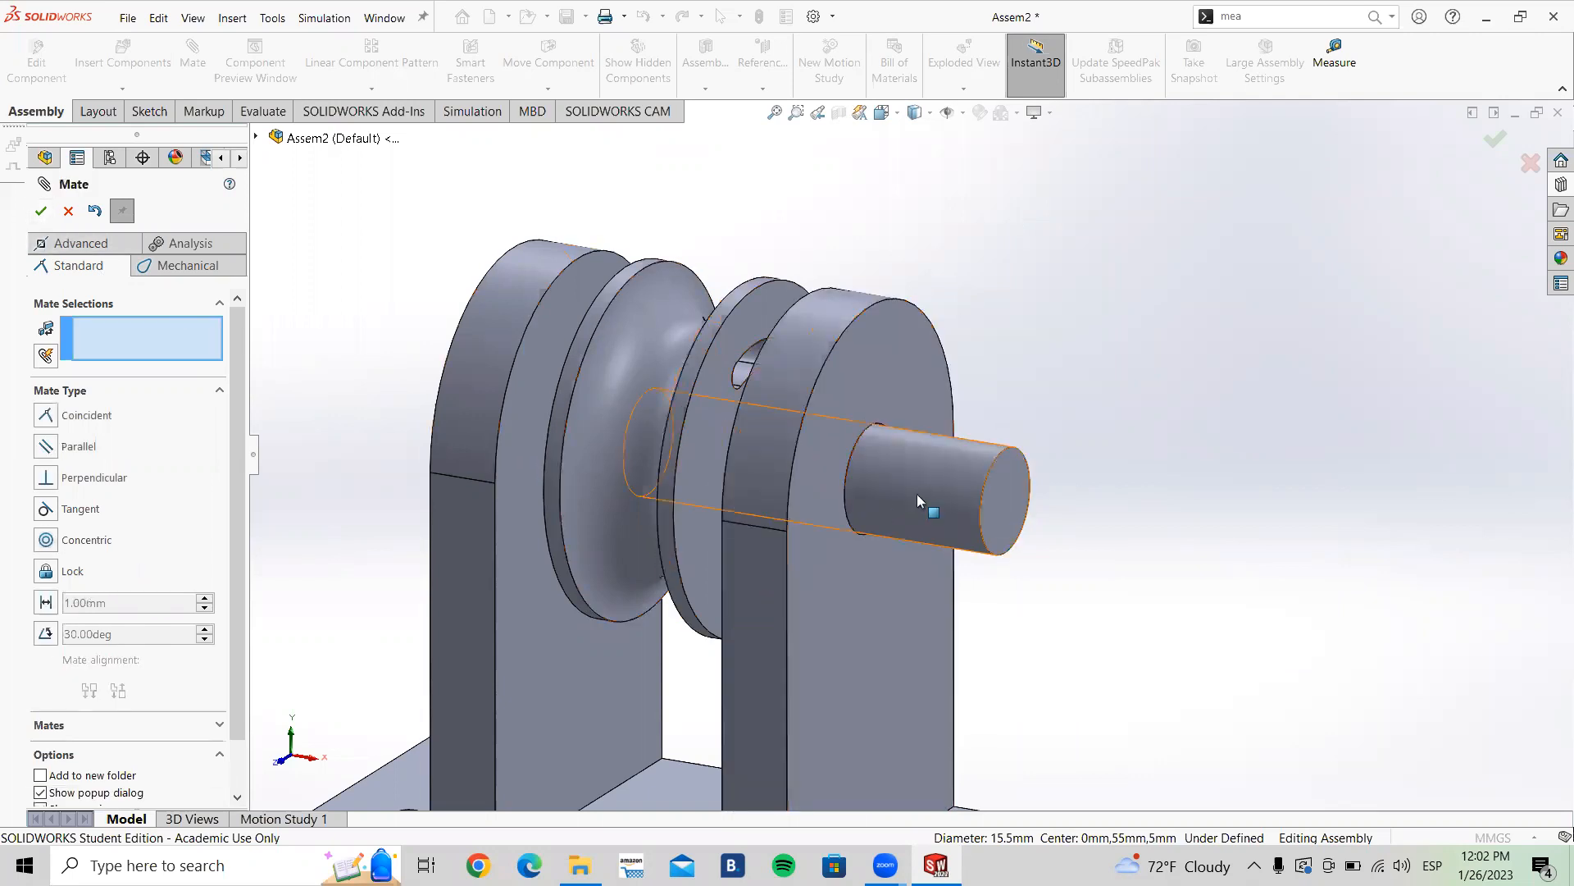
Step: Add a Coincident mate between the Eje shaft's end face and the outer face of Lateral<4>
{"action": "left_click_drag", "start_coordinate": [863, 481], "coordinate": [763, 418]}
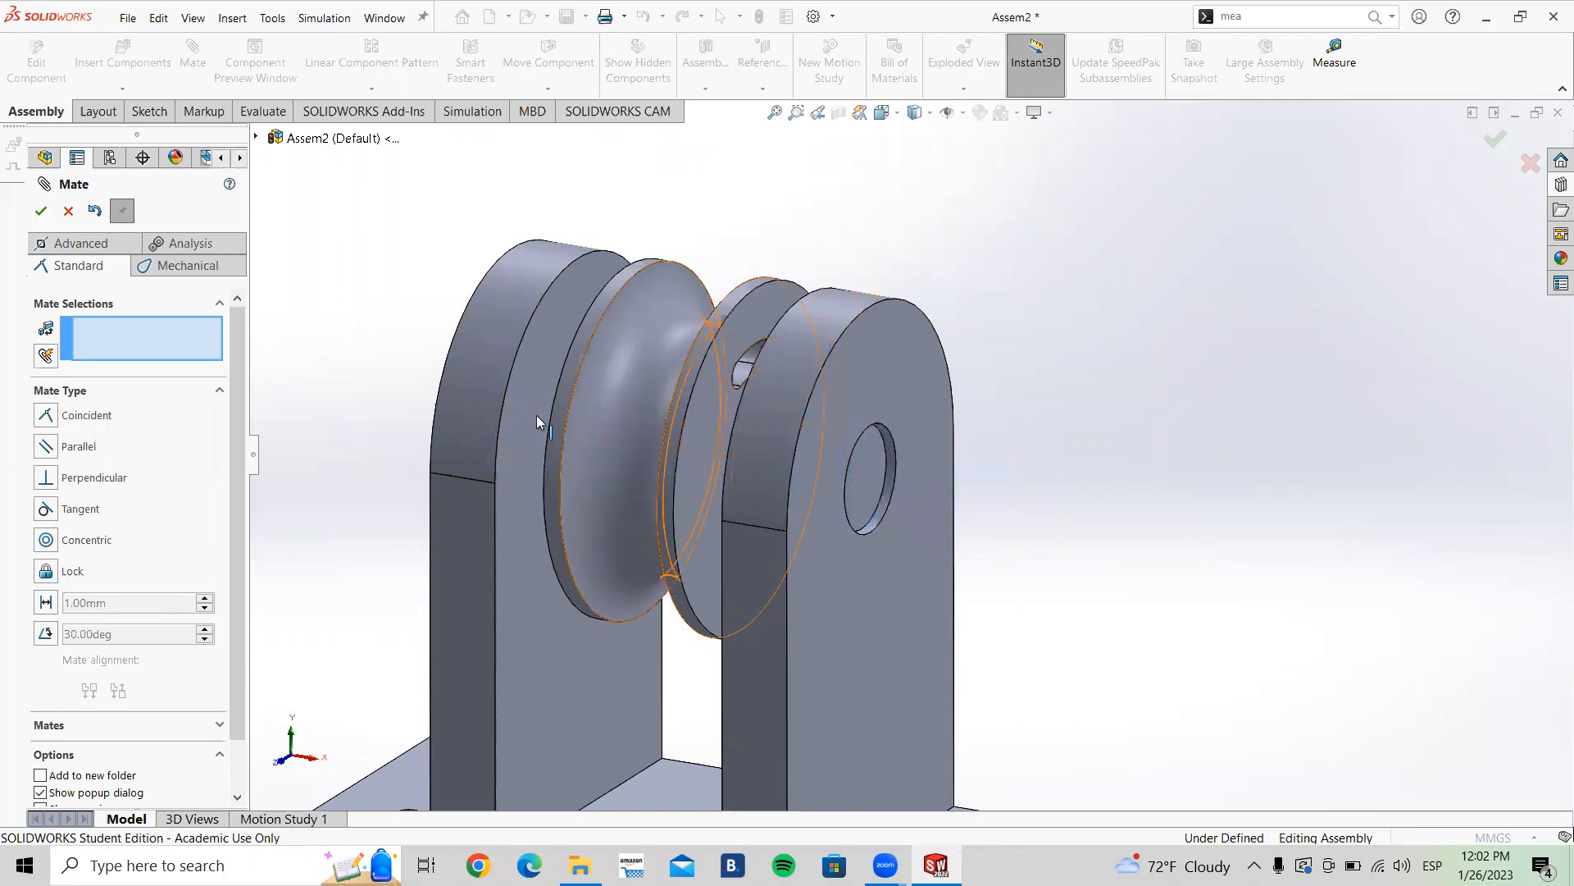
{"action": "left_click", "coordinate": [876, 467]}
{"action": "left_click", "coordinate": [897, 374]}
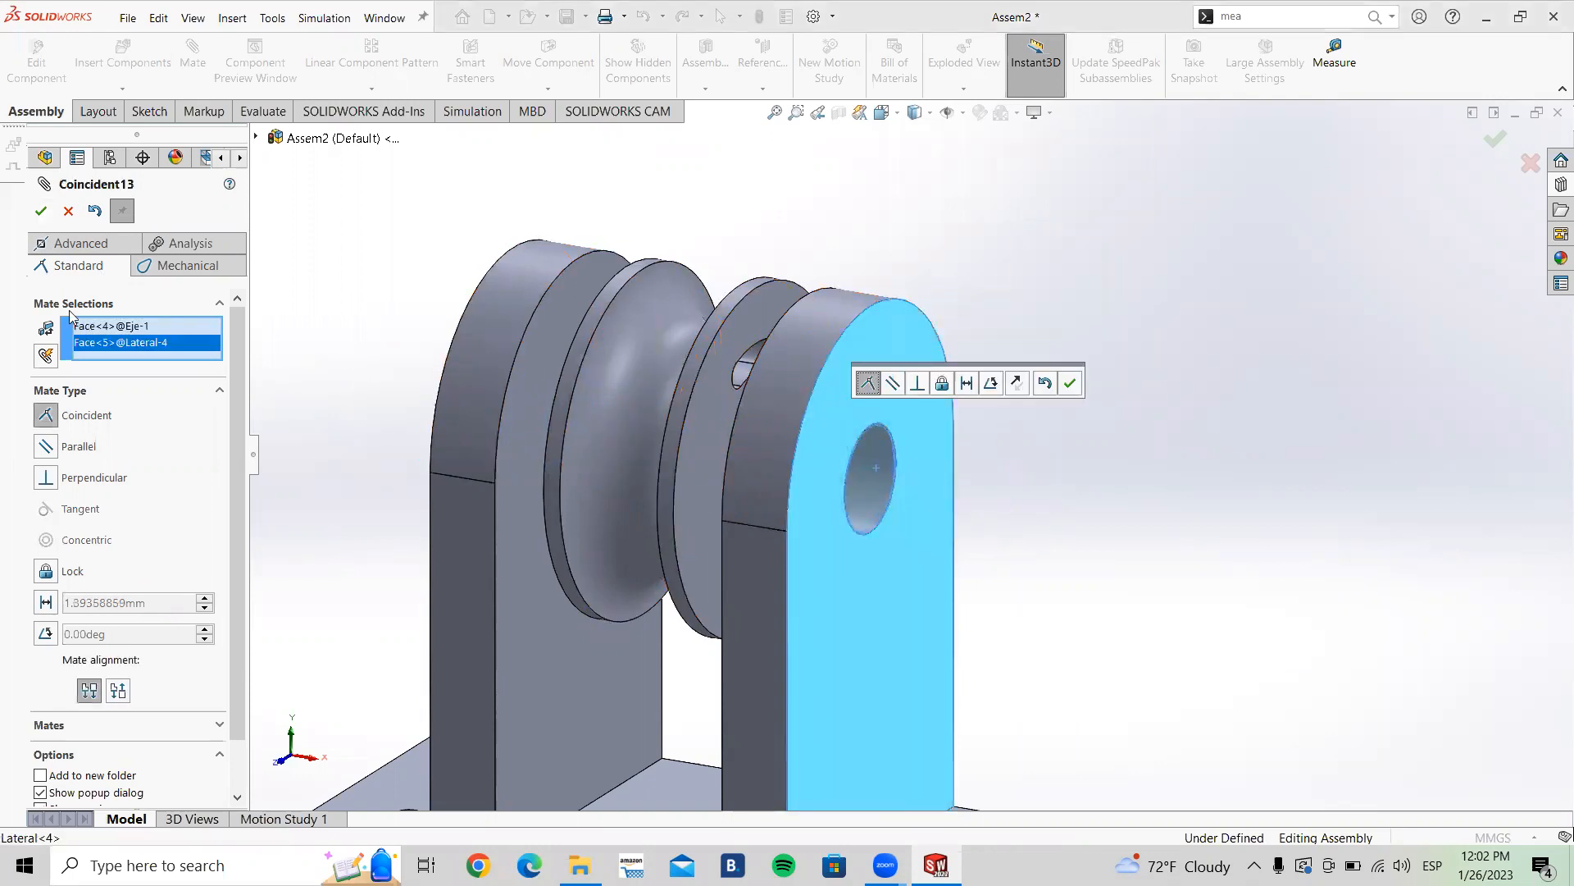
{"action": "left_click", "coordinate": [41, 213]}
{"action": "middle_click_drag", "start_coordinate": [569, 390], "coordinate": [205, 323]}
{"action": "left_click", "coordinate": [68, 212]}
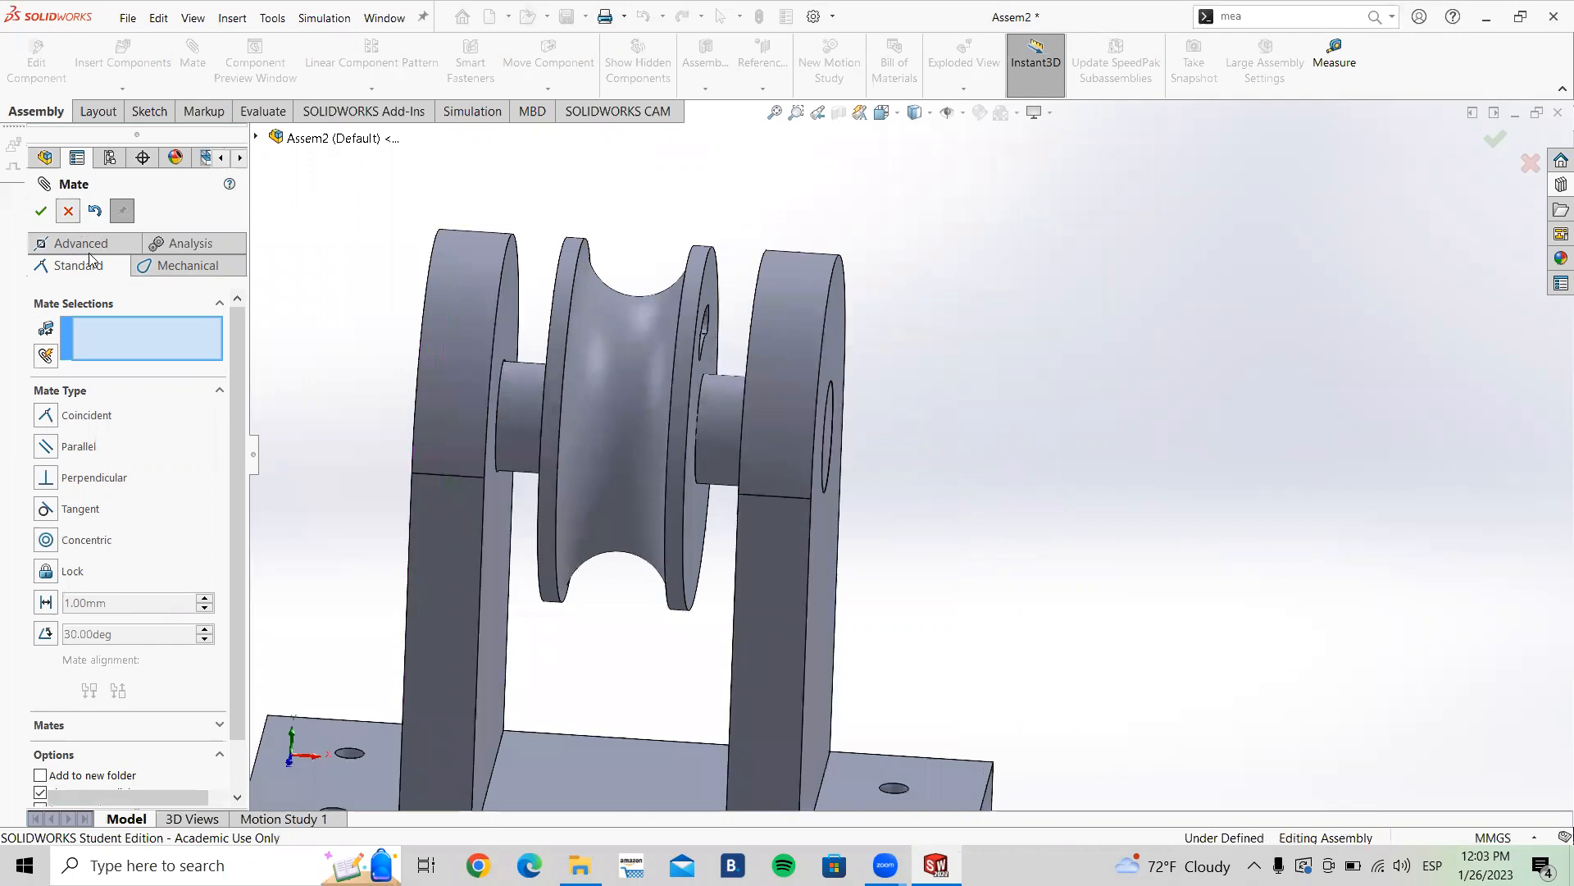
Step: Convert that mate into a Centered Width mate using both Laterals' outer faces as width and the Eje shaft as tab
{"action": "left_click", "coordinate": [123, 658]}
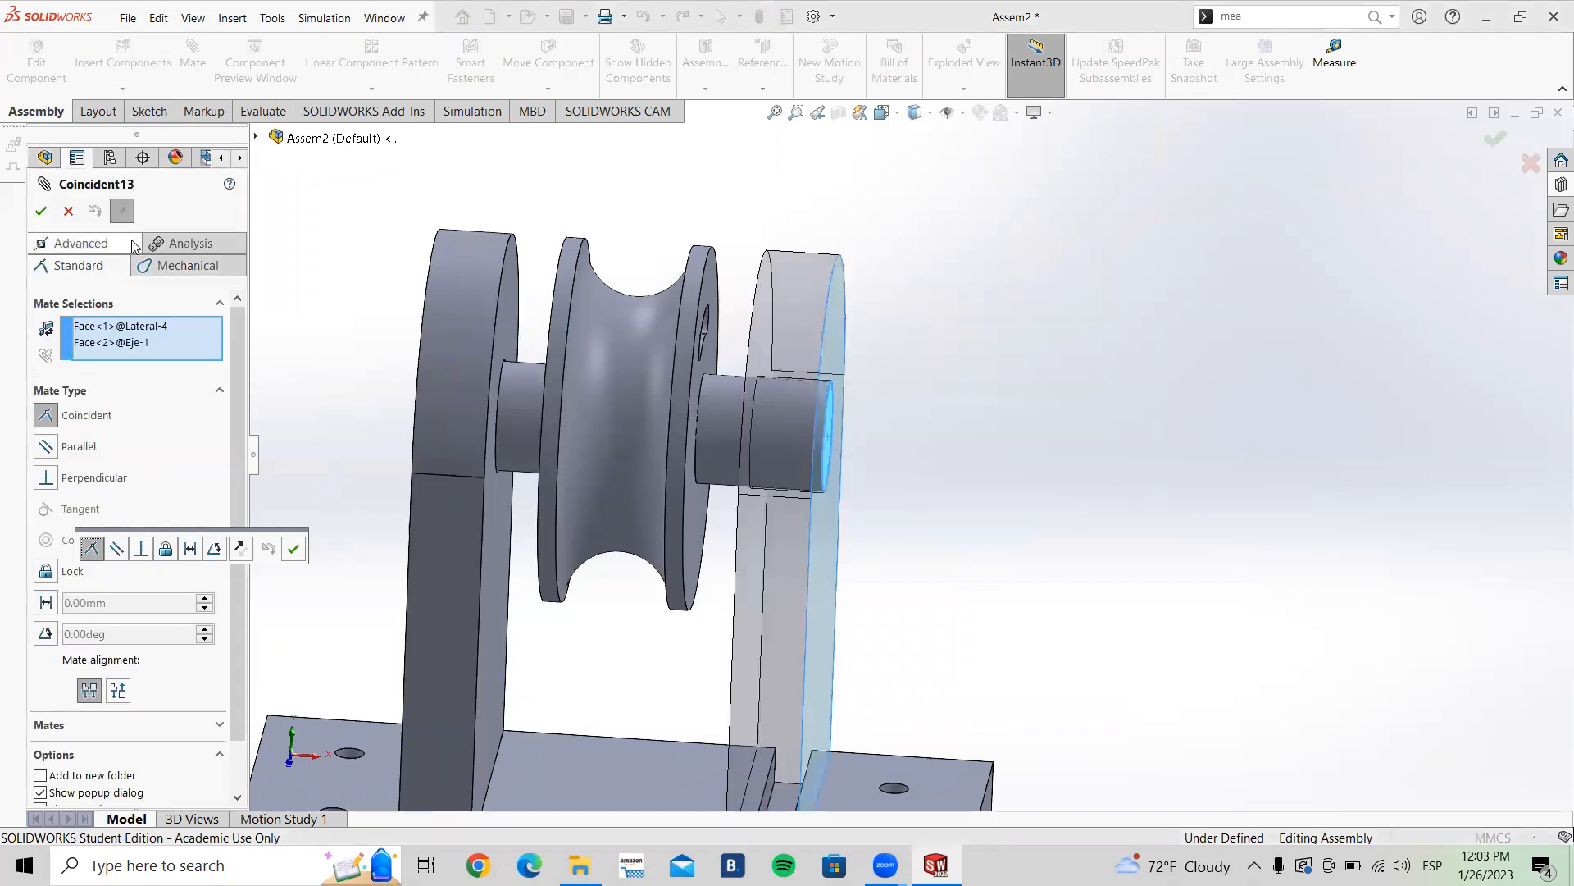
{"action": "left_click", "coordinate": [112, 248]}
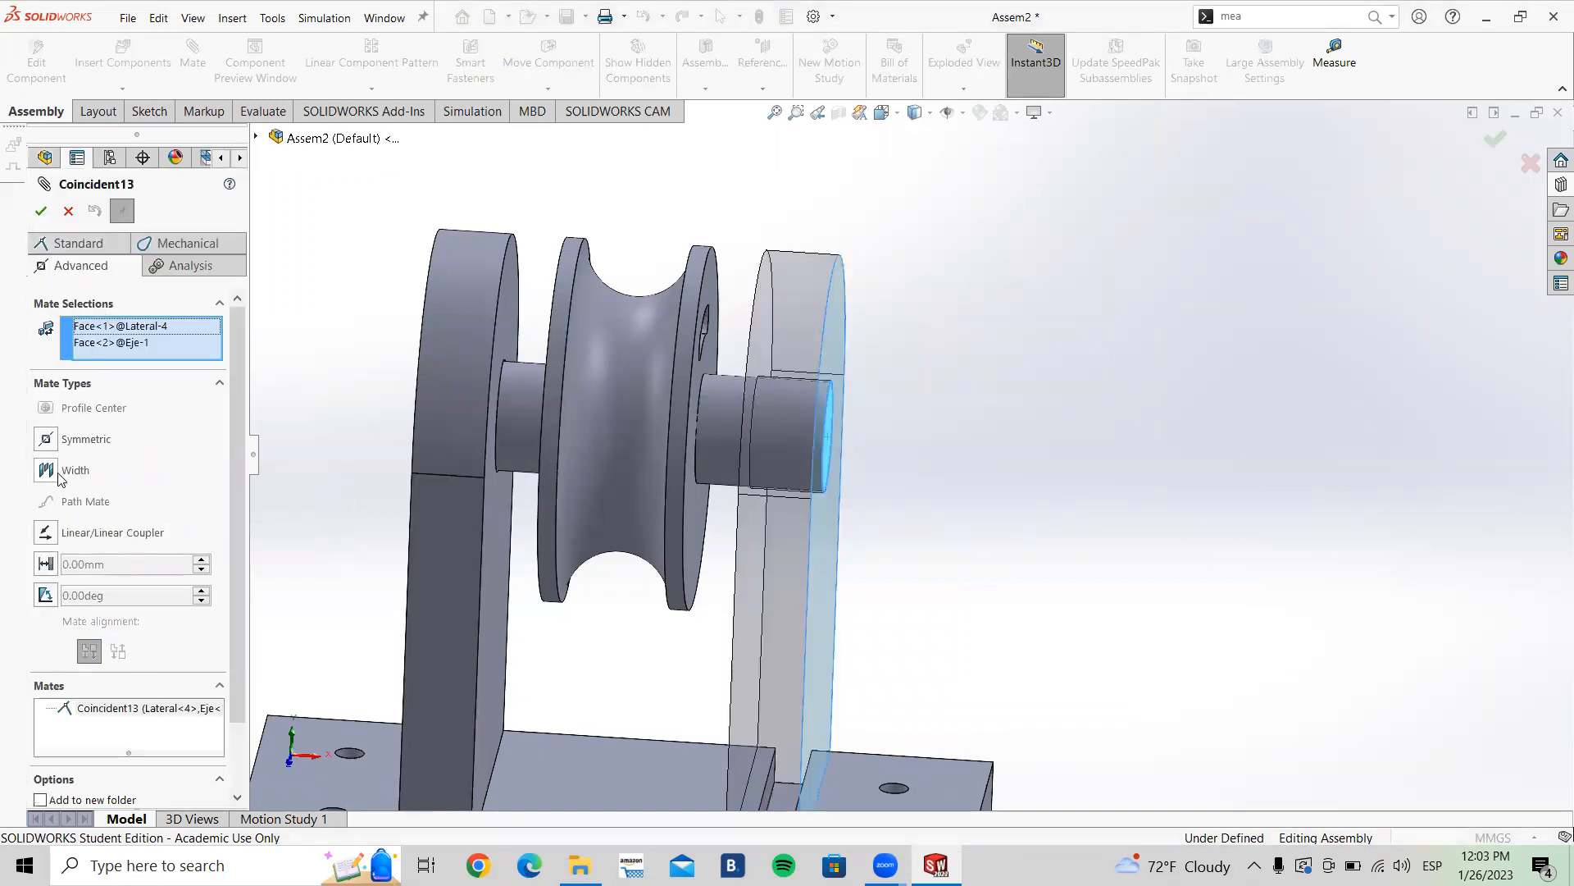
{"action": "left_click", "coordinate": [89, 244]}
{"action": "left_click", "coordinate": [89, 248]}
{"action": "left_click", "coordinate": [46, 470]}
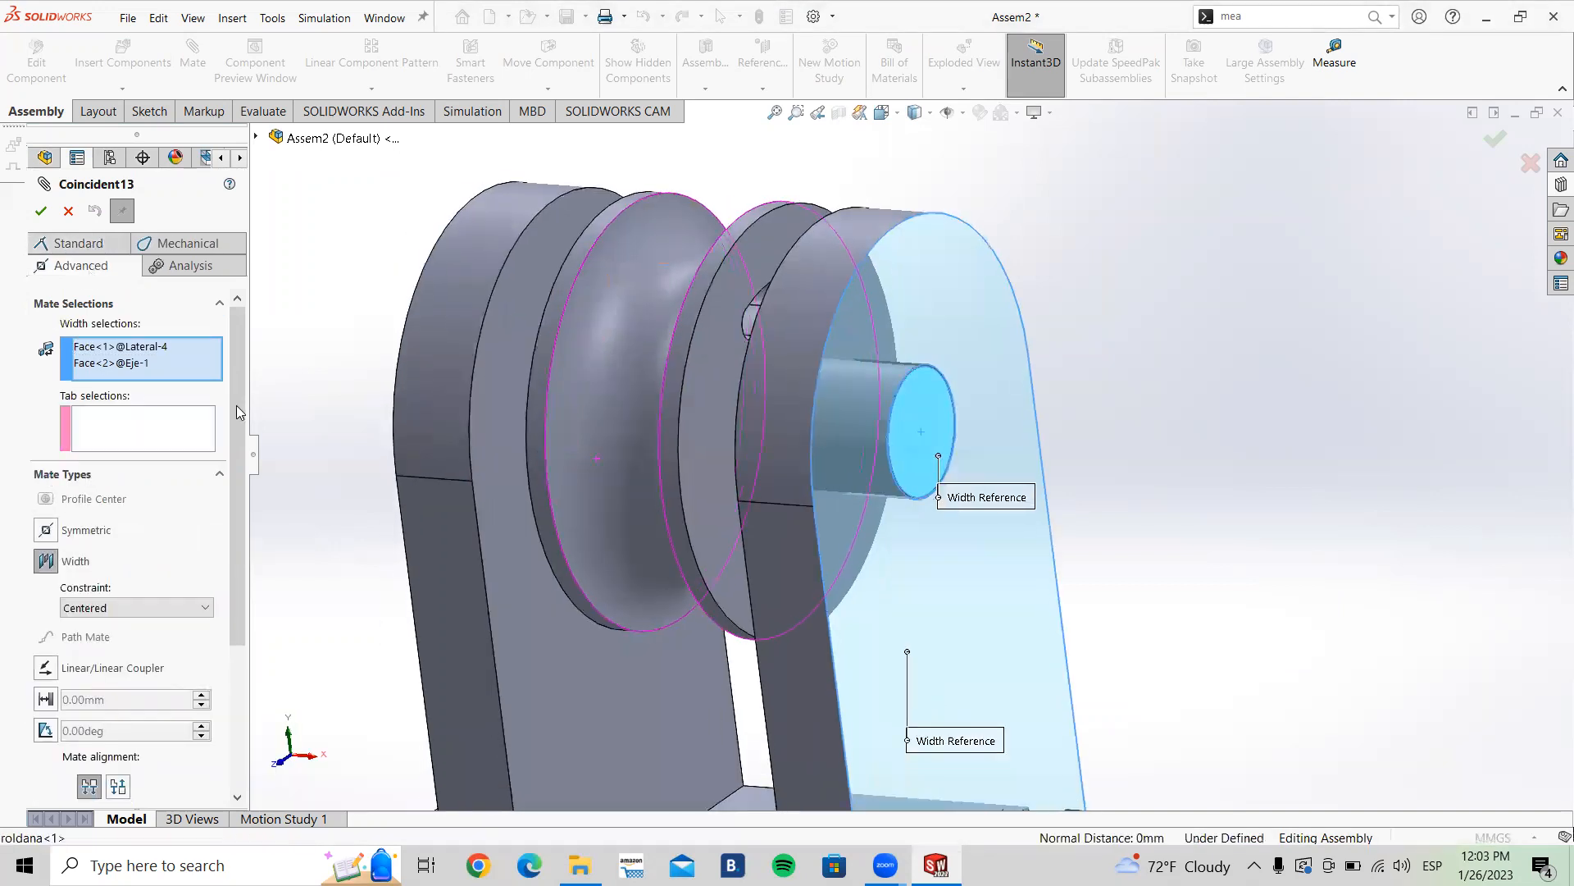
{"action": "left_click", "coordinate": [115, 363]}
{"action": "key", "text": "Delete"}
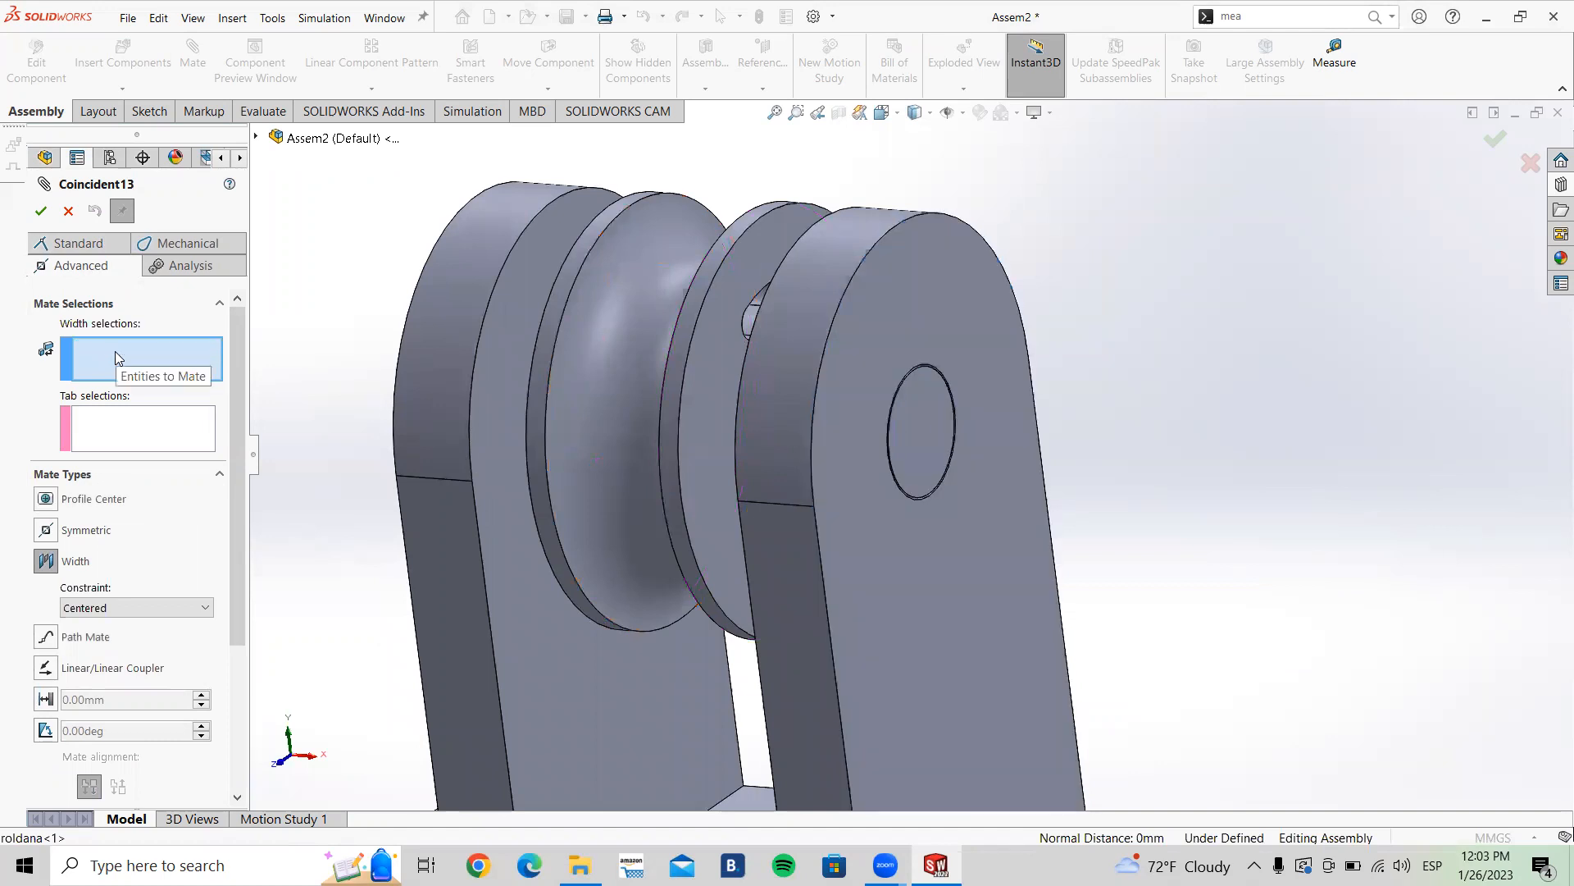
{"action": "left_click", "coordinate": [927, 300]}
{"action": "middle_click_drag", "start_coordinate": [701, 436], "coordinate": [486, 318]}
{"action": "left_click", "coordinate": [485, 318]}
{"action": "left_click", "coordinate": [361, 393]}
{"action": "middle_click_drag", "start_coordinate": [587, 401], "coordinate": [986, 384]}
{"action": "left_click", "coordinate": [986, 384]}
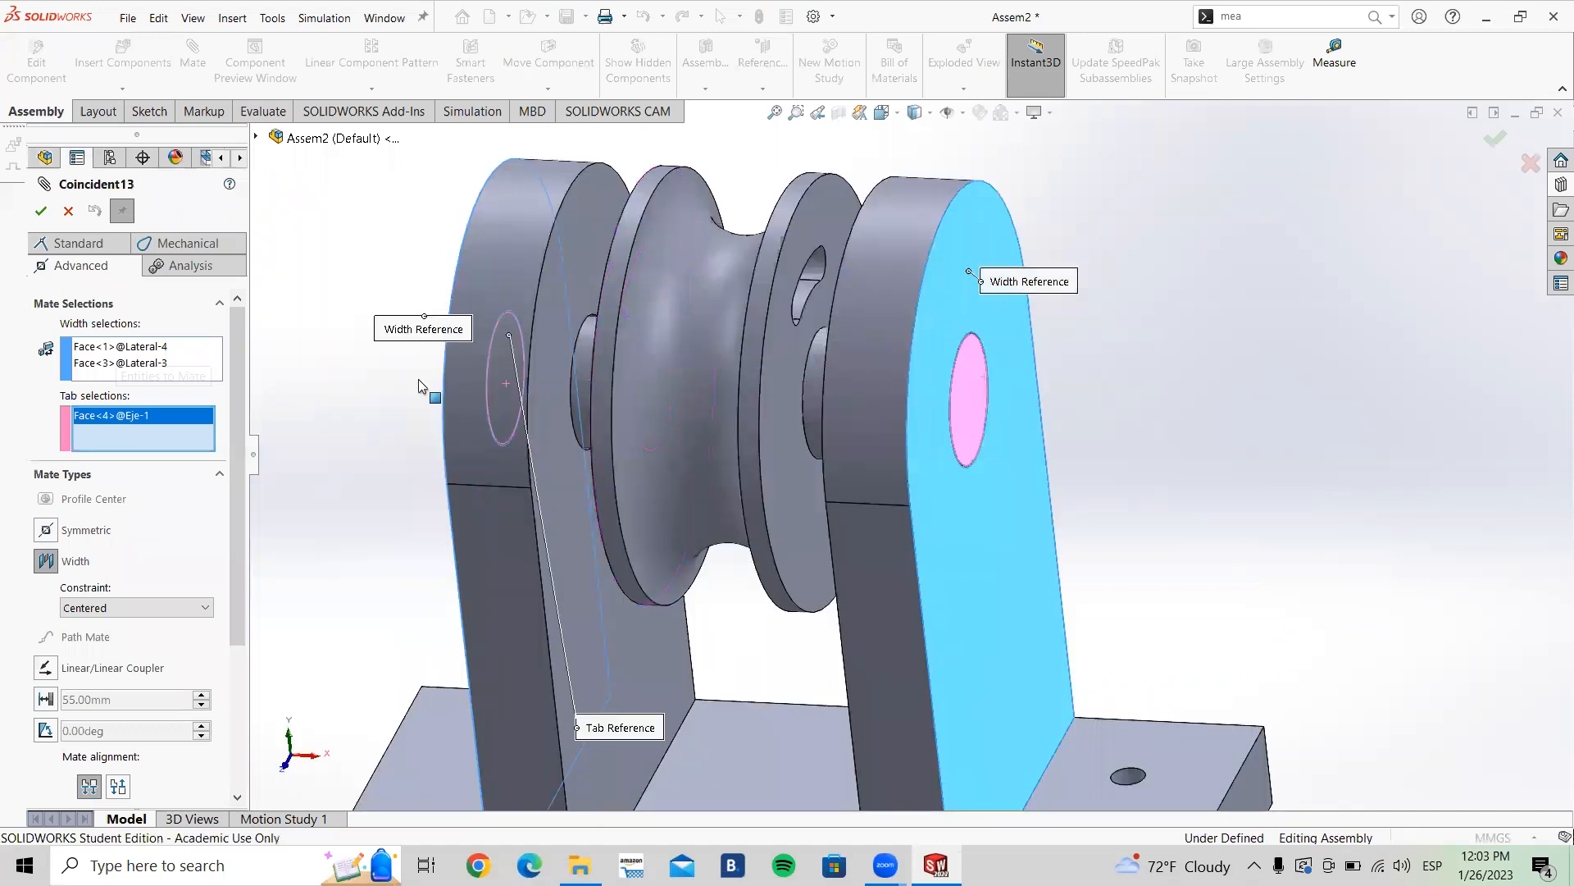
{"action": "left_click", "coordinate": [41, 212]}
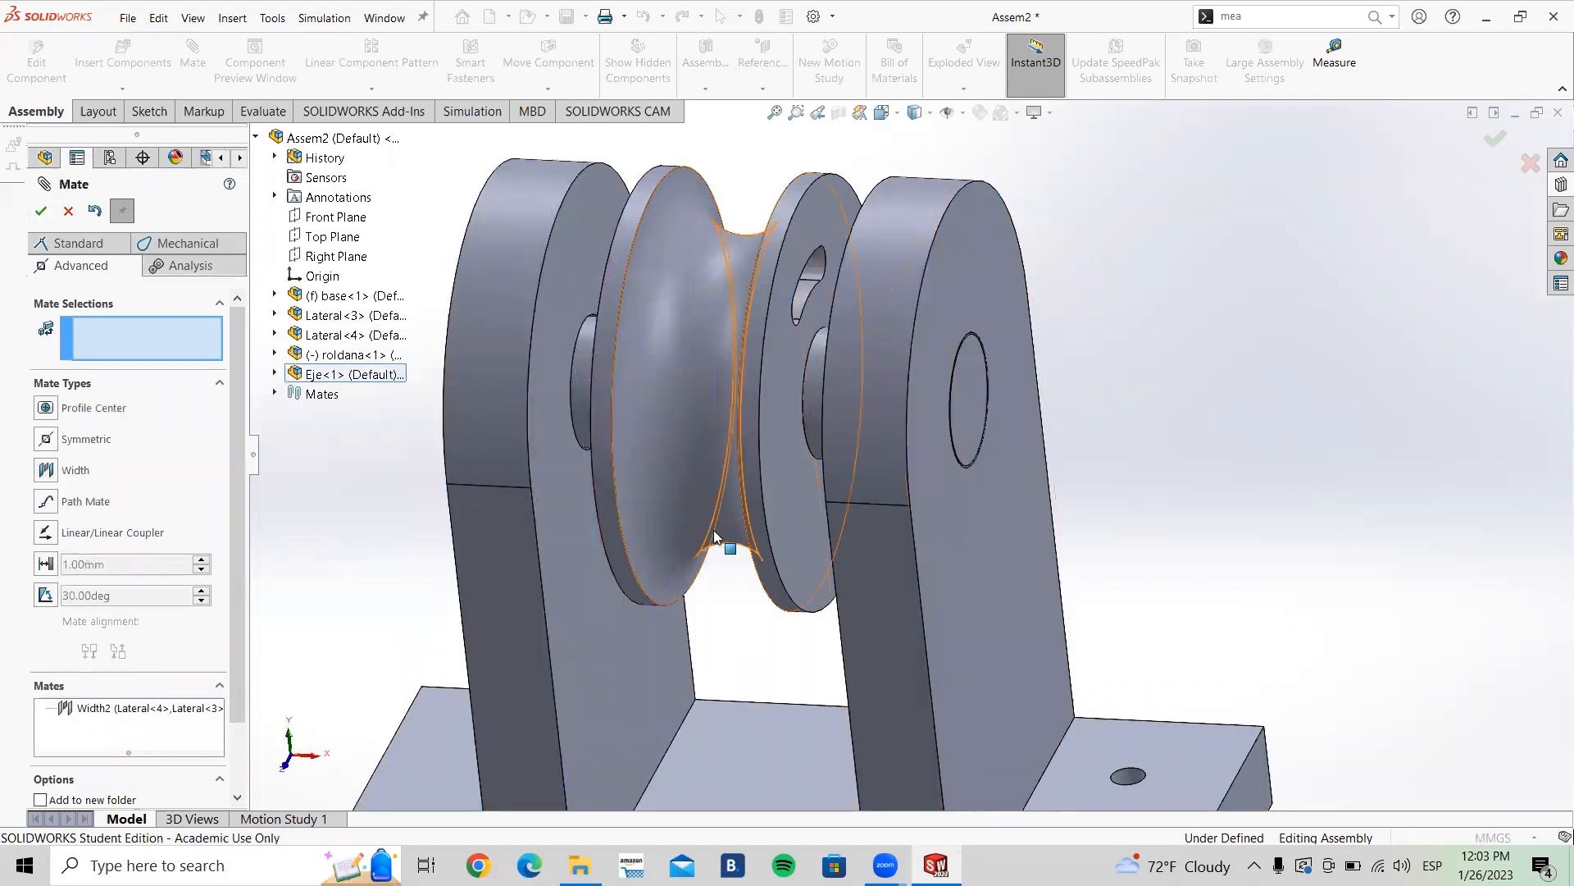
{"action": "scroll", "coordinate": [713, 530], "scroll_direction": "down", "scroll_amount": 4}
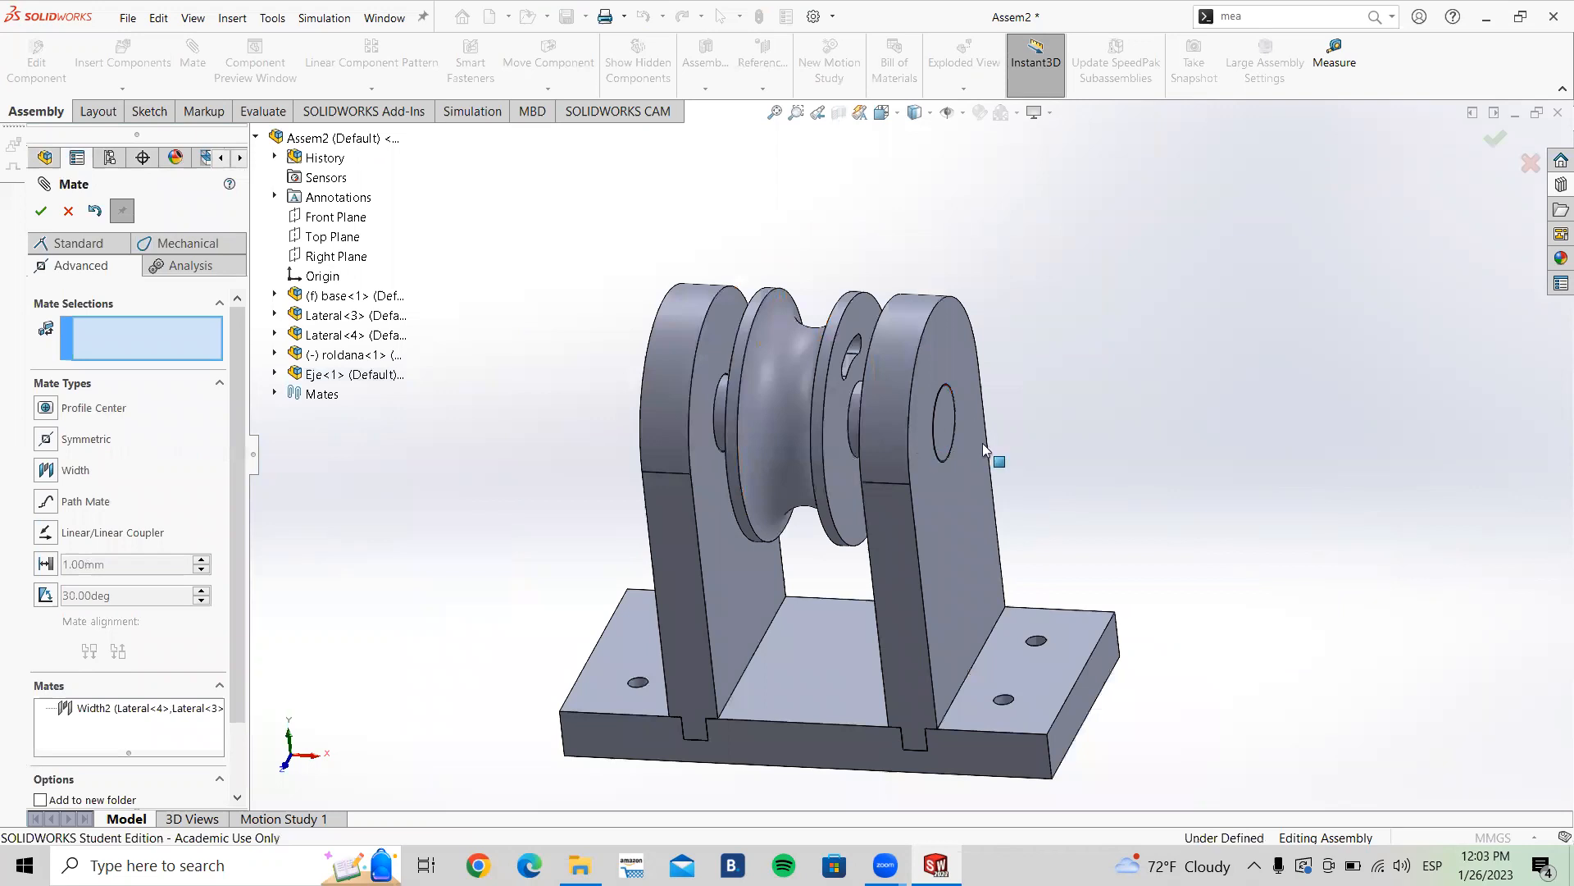
{"action": "left_click", "coordinate": [68, 213]}
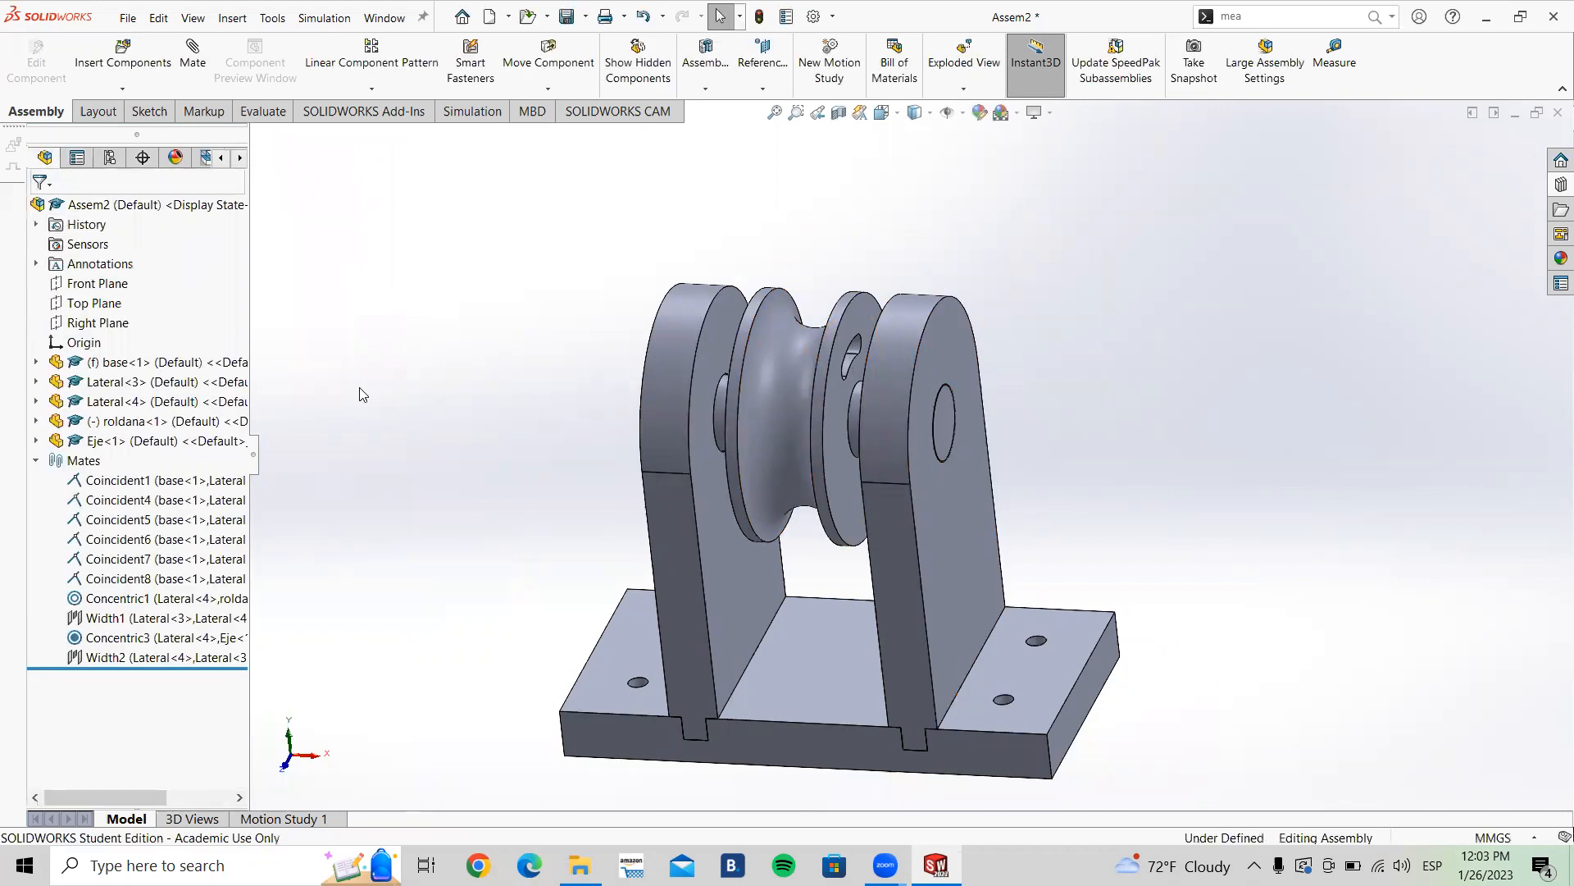
Step: Return to the isometric view and collapse the Mates folder in the design tree
{"action": "key", "text": "ctrl+7"}
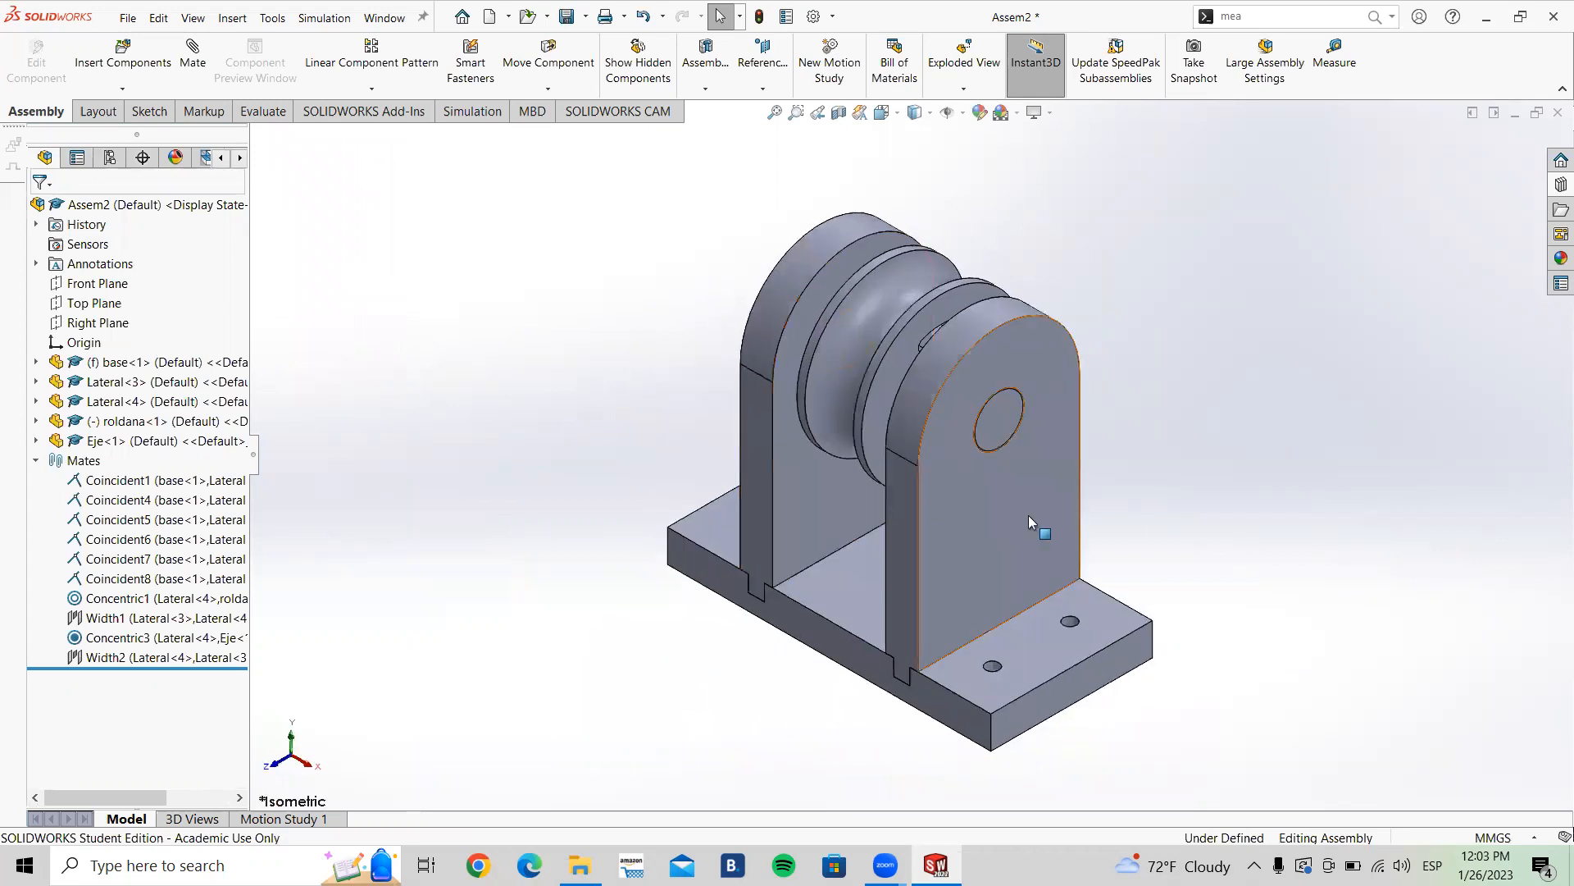
{"action": "scroll", "coordinate": [1071, 630], "scroll_direction": "down", "scroll_amount": 4}
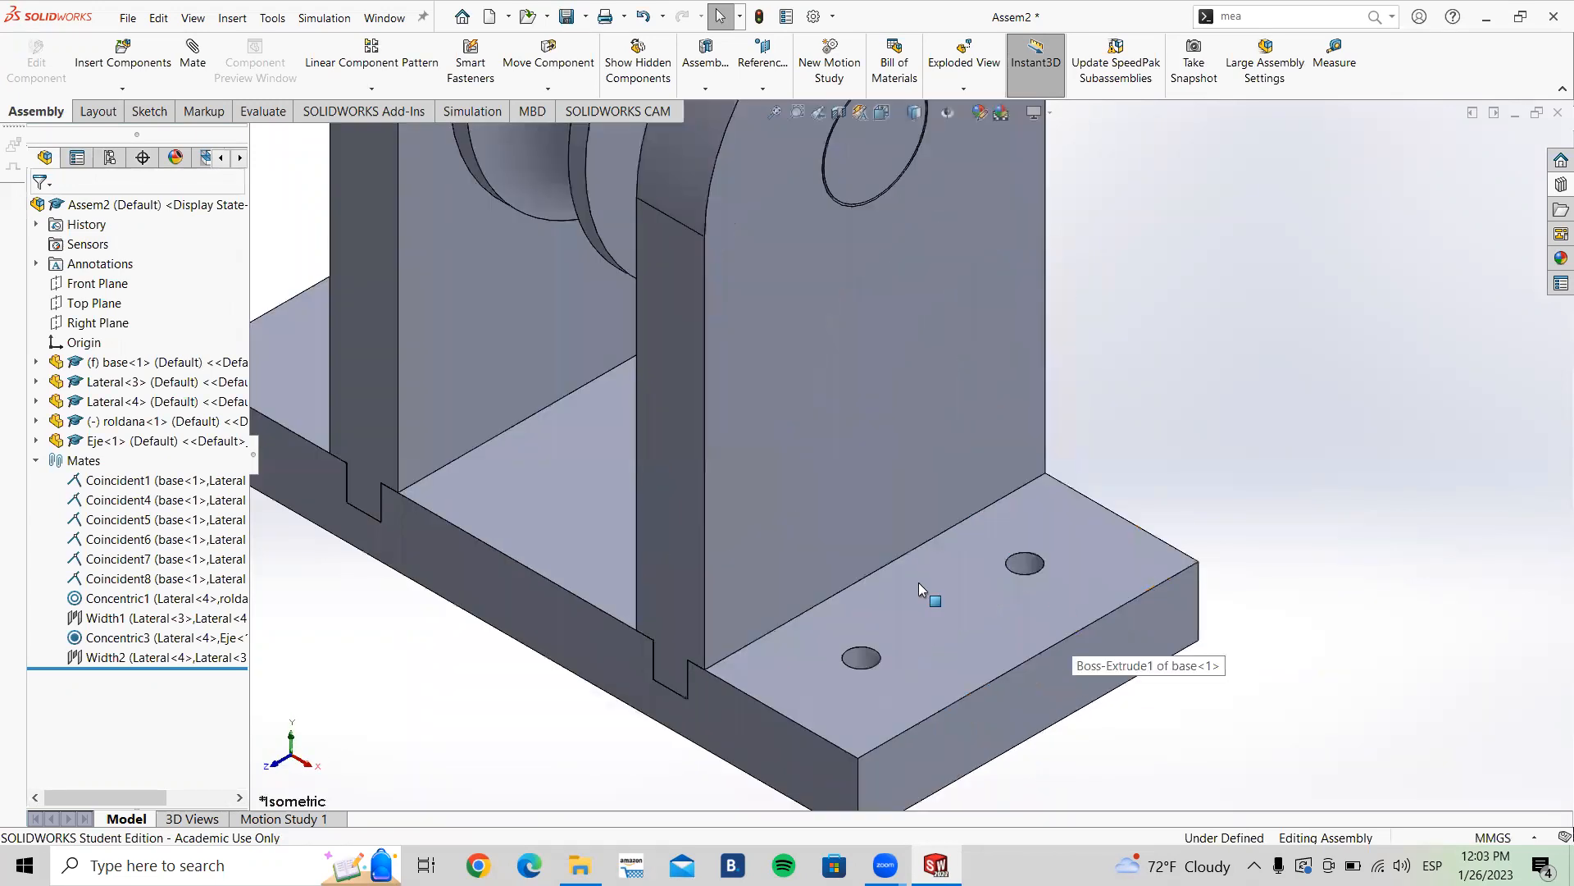
{"action": "left_click", "coordinate": [36, 460]}
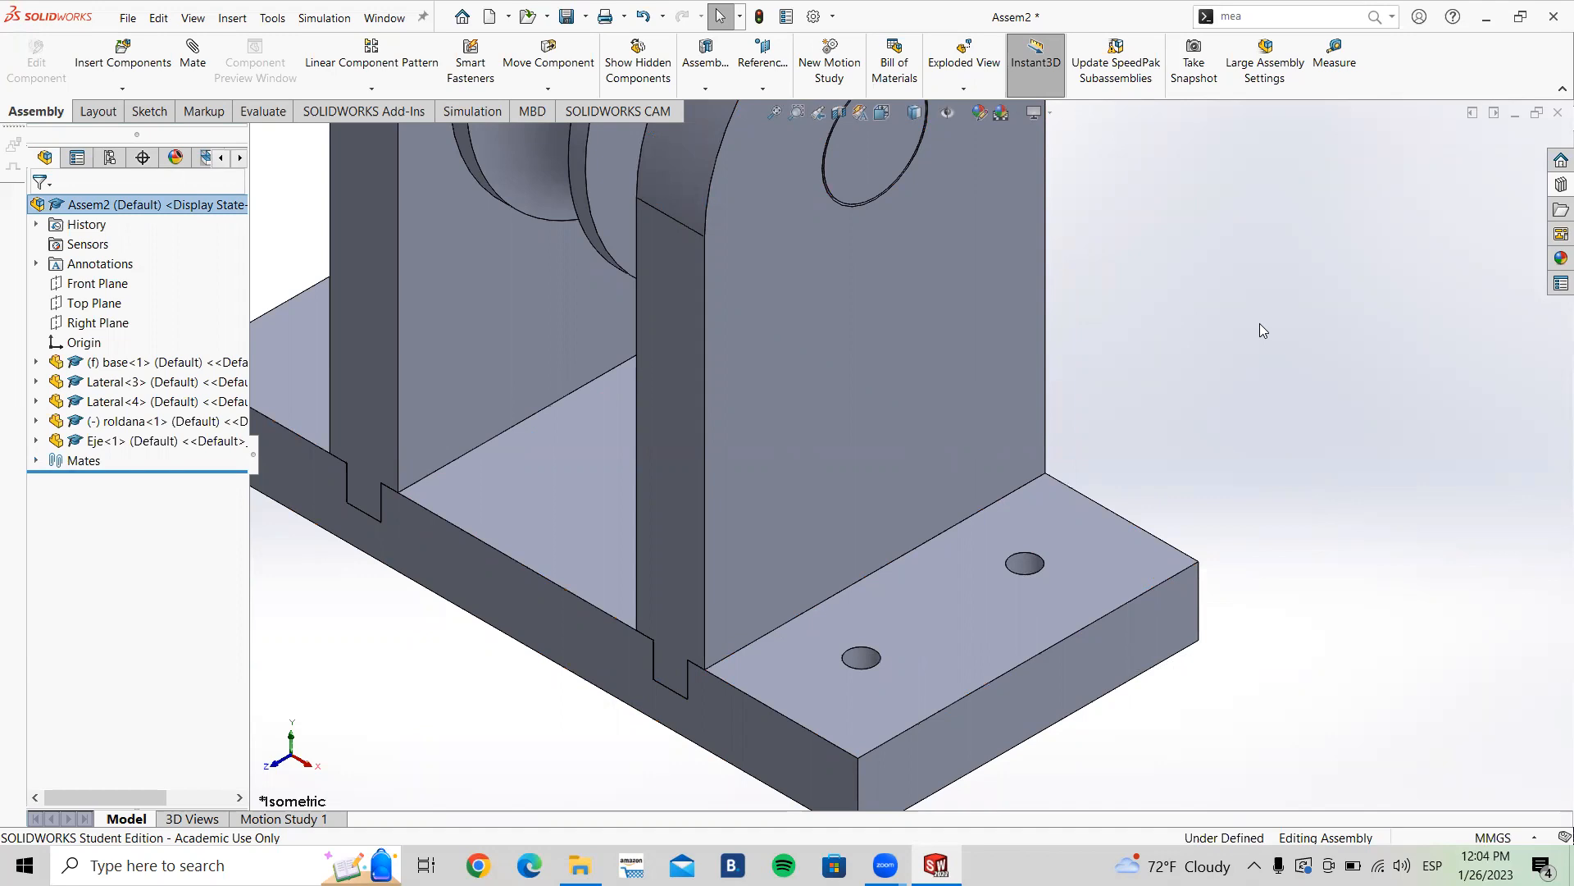
Step: Open the Design Library and browse the Toolbox standards folders
{"action": "scroll", "coordinate": [1162, 333], "scroll_direction": "up", "scroll_amount": 3}
{"action": "middle_click_drag", "start_coordinate": [1130, 444], "coordinate": [1099, 429]}
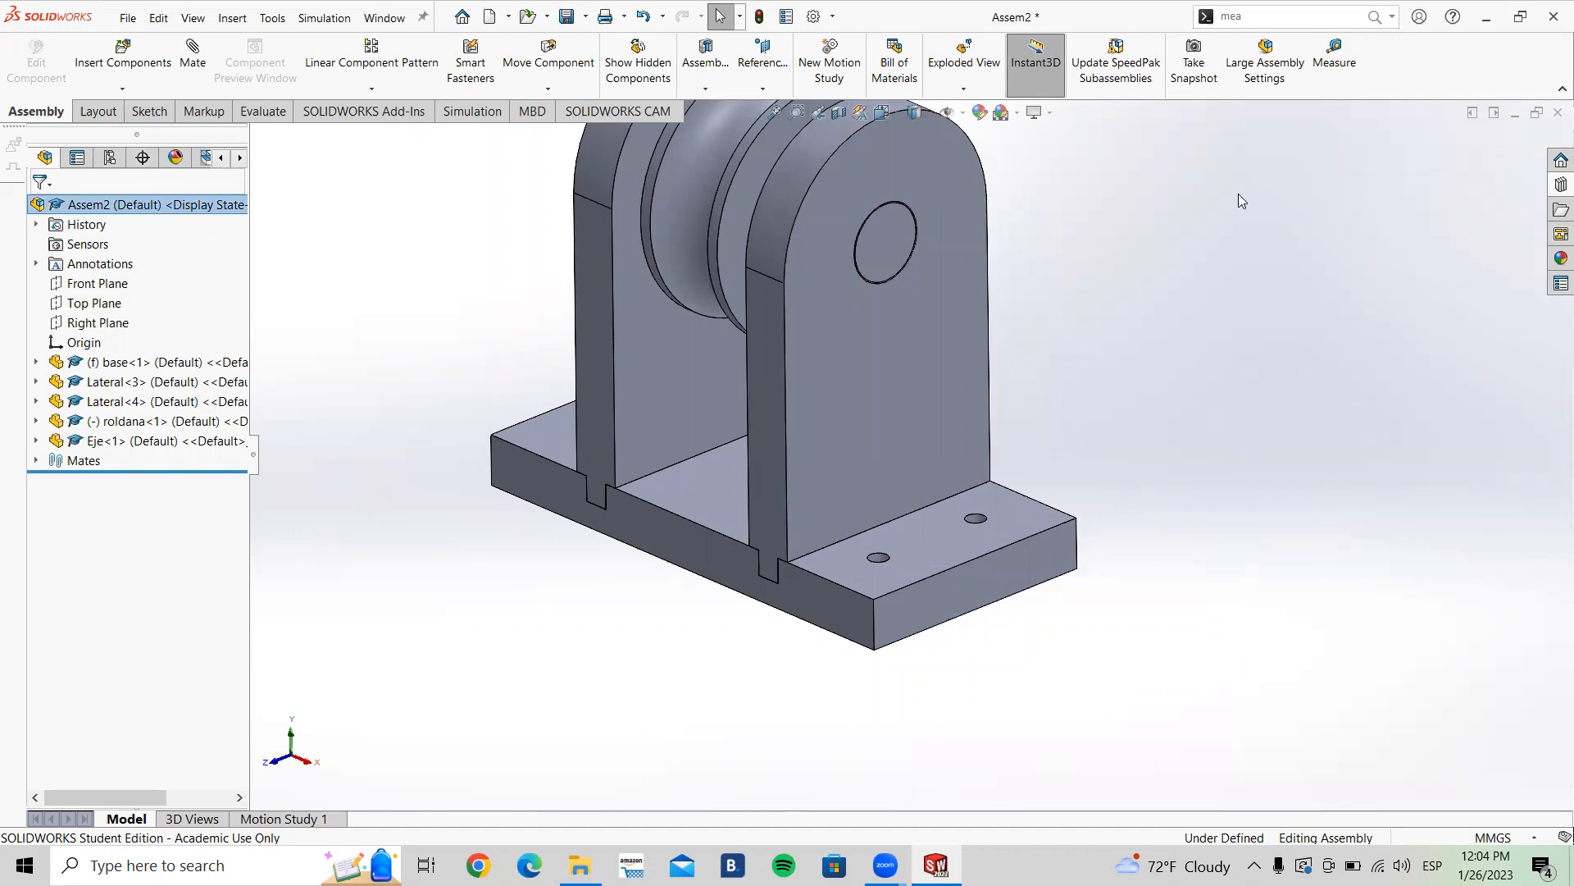
{"action": "left_click", "coordinate": [1554, 185]}
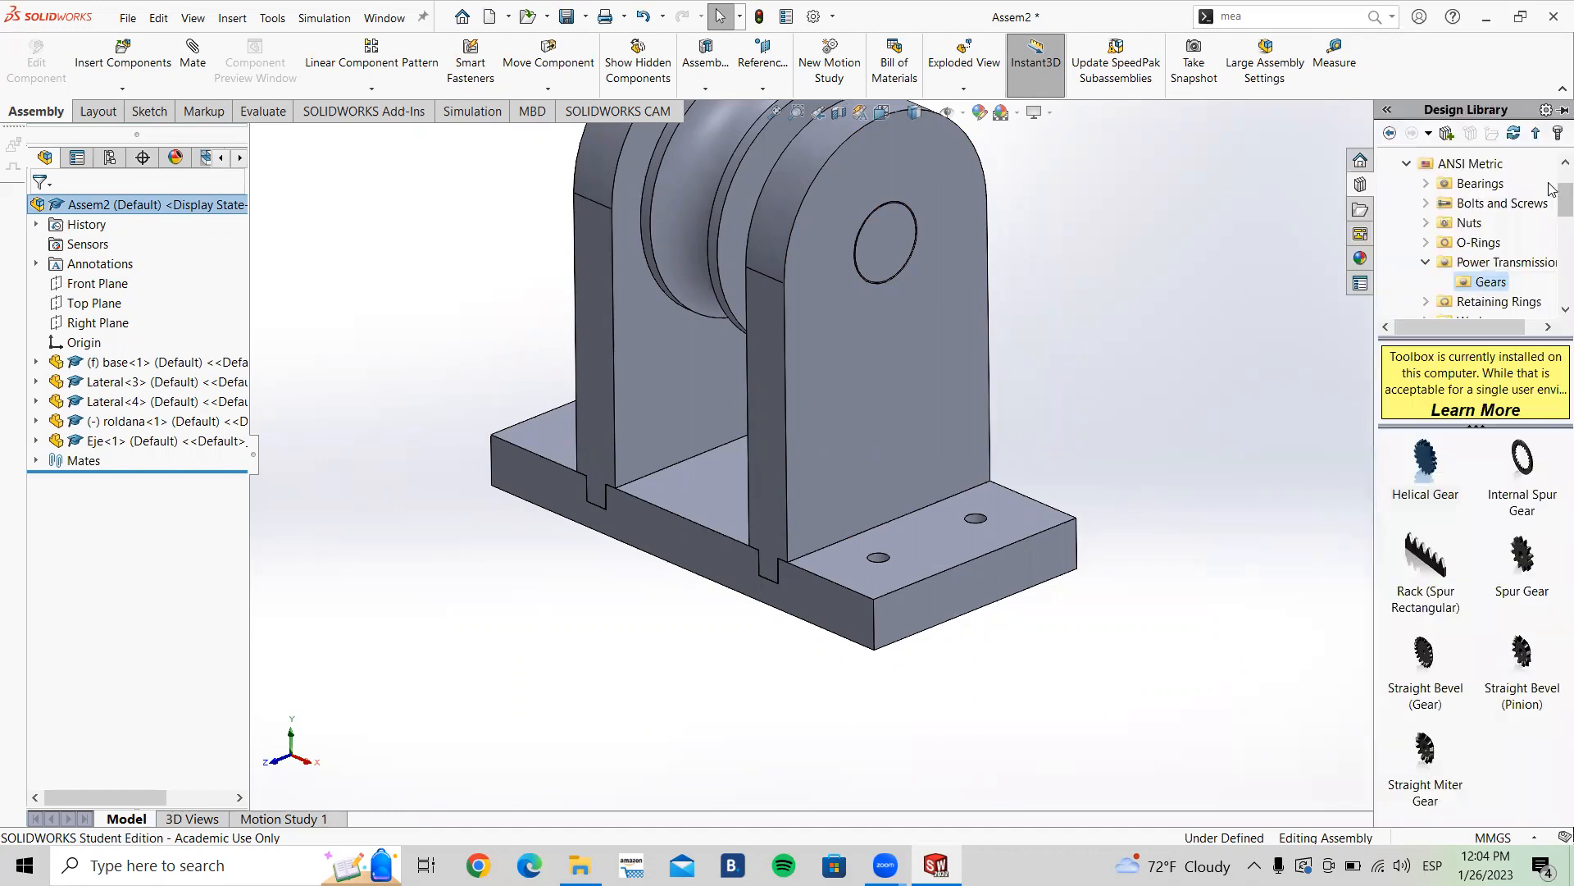
{"action": "double_click", "coordinate": [1439, 269]}
{"action": "left_click", "coordinate": [1408, 164]}
{"action": "scroll", "coordinate": [1437, 209], "scroll_direction": "up", "scroll_amount": 1}
{"action": "left_click", "coordinate": [1389, 164]}
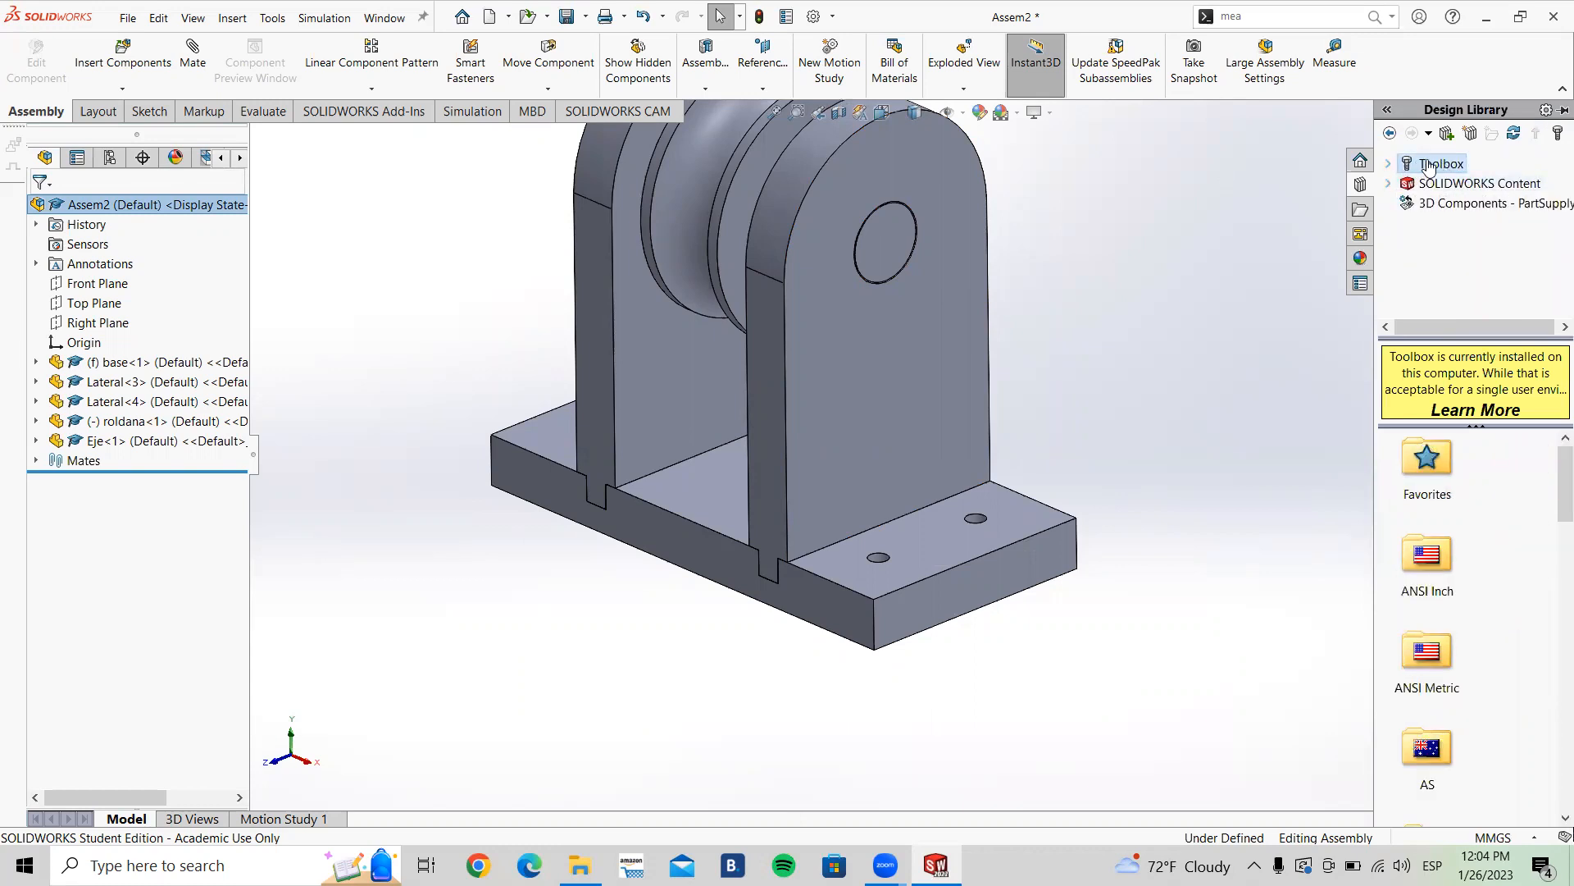
{"action": "double_click", "coordinate": [1427, 167]}
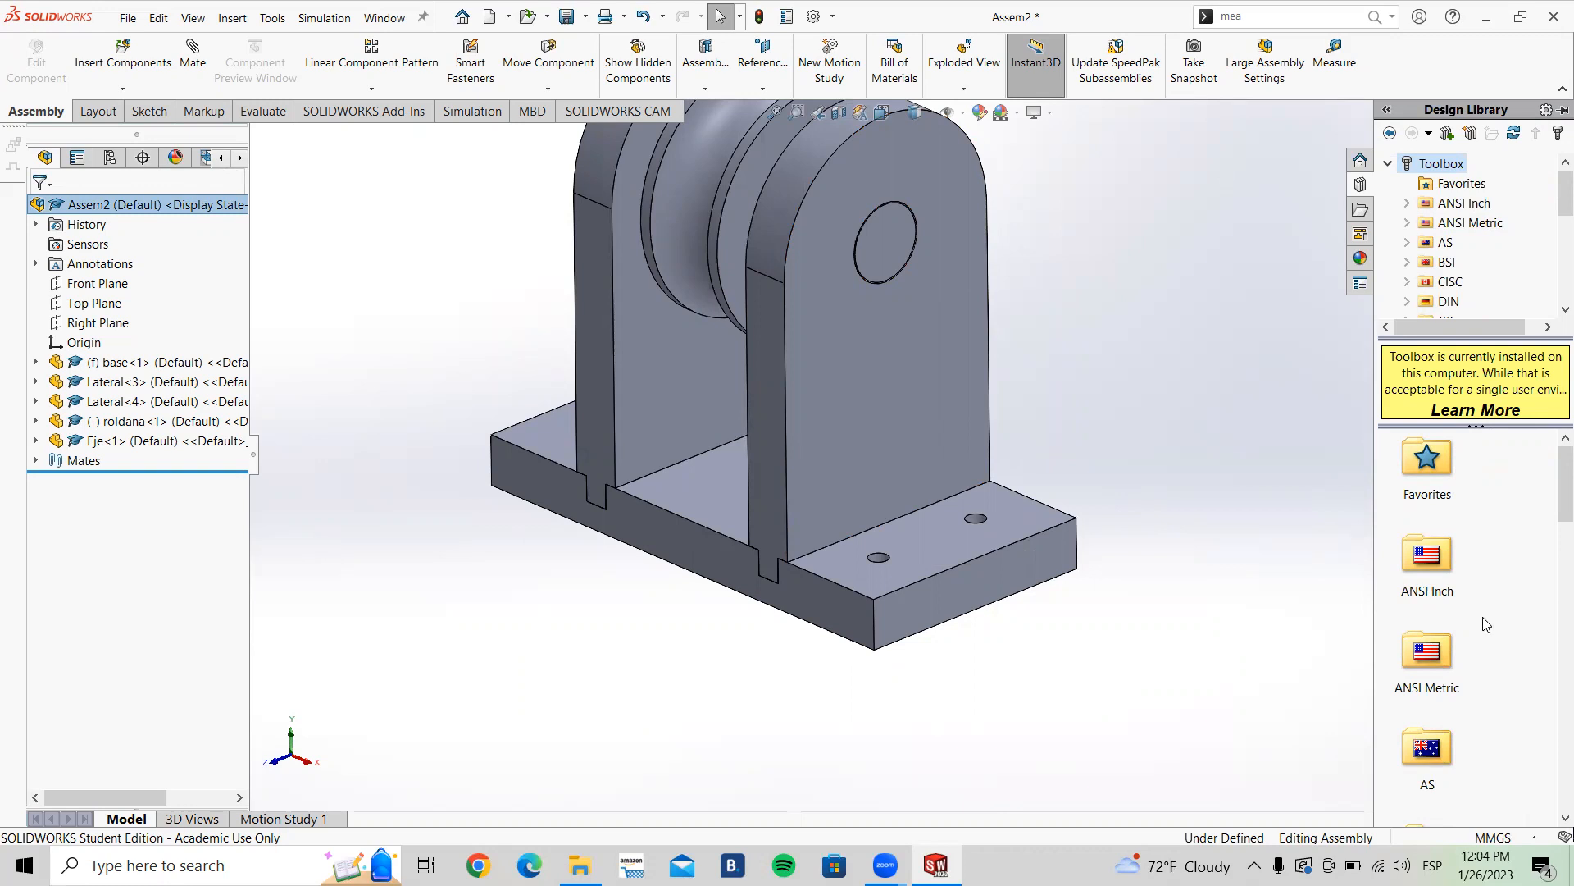
{"action": "left_click", "coordinate": [1387, 166]}
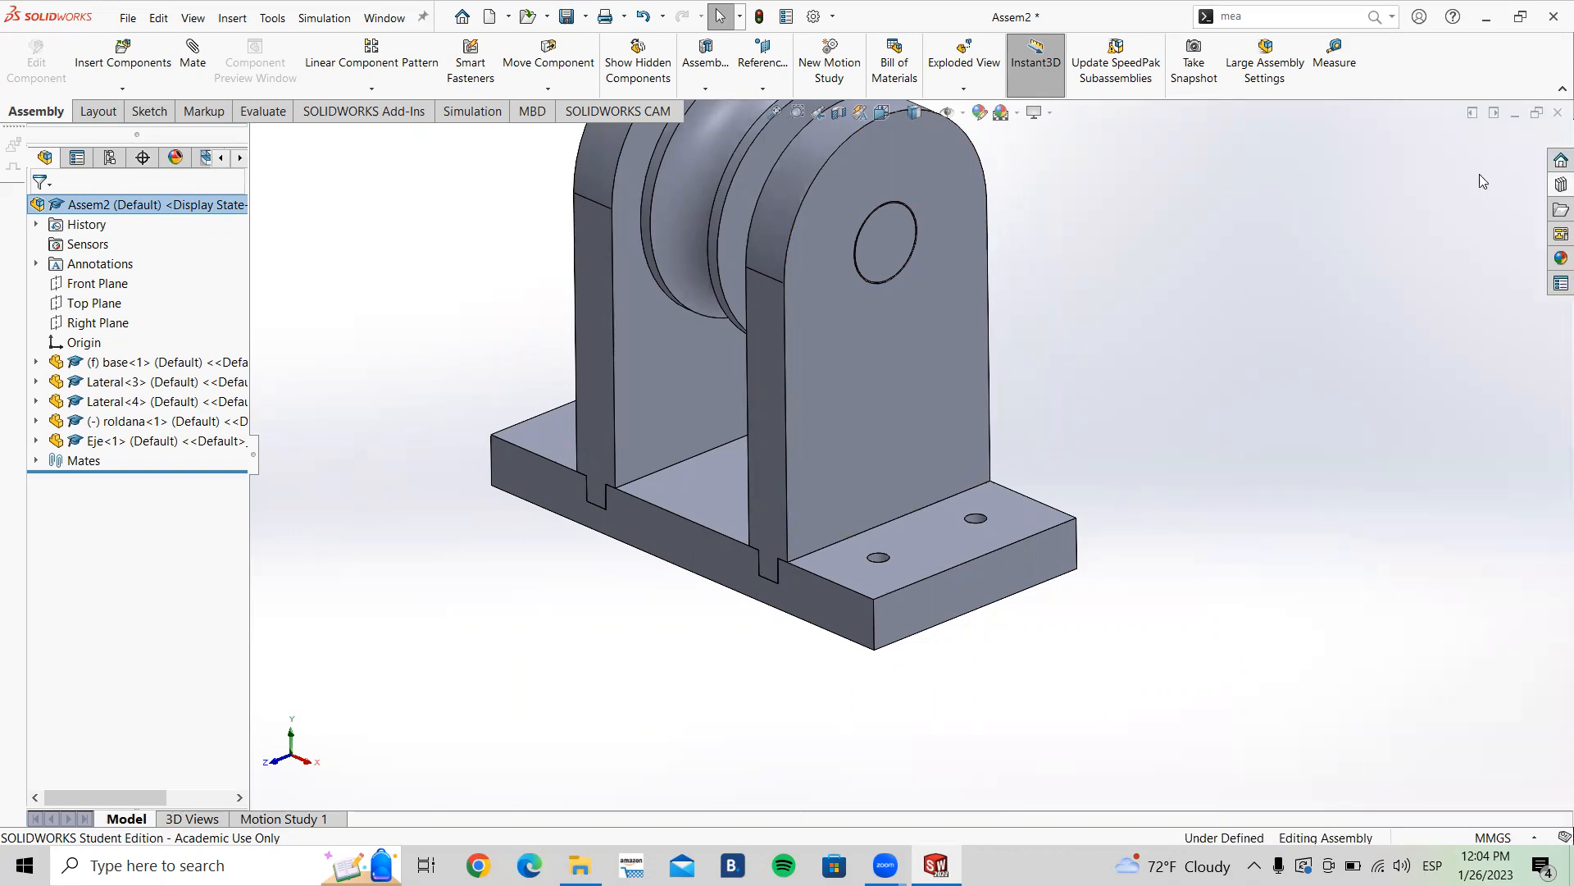
{"action": "left_click", "coordinate": [1550, 191]}
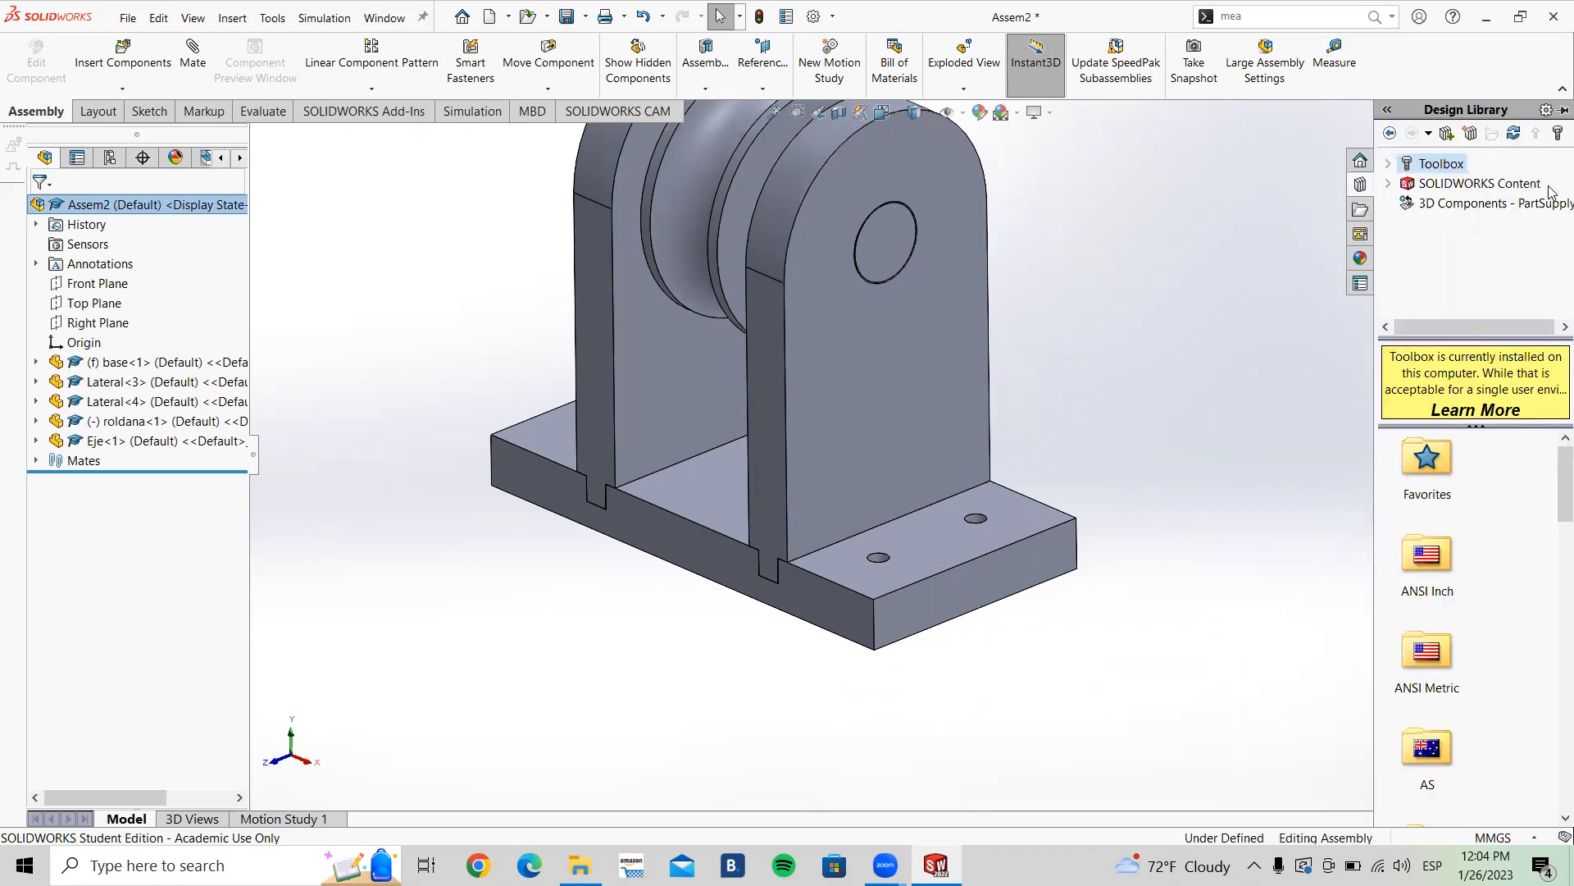
{"action": "double_click", "coordinate": [1432, 165]}
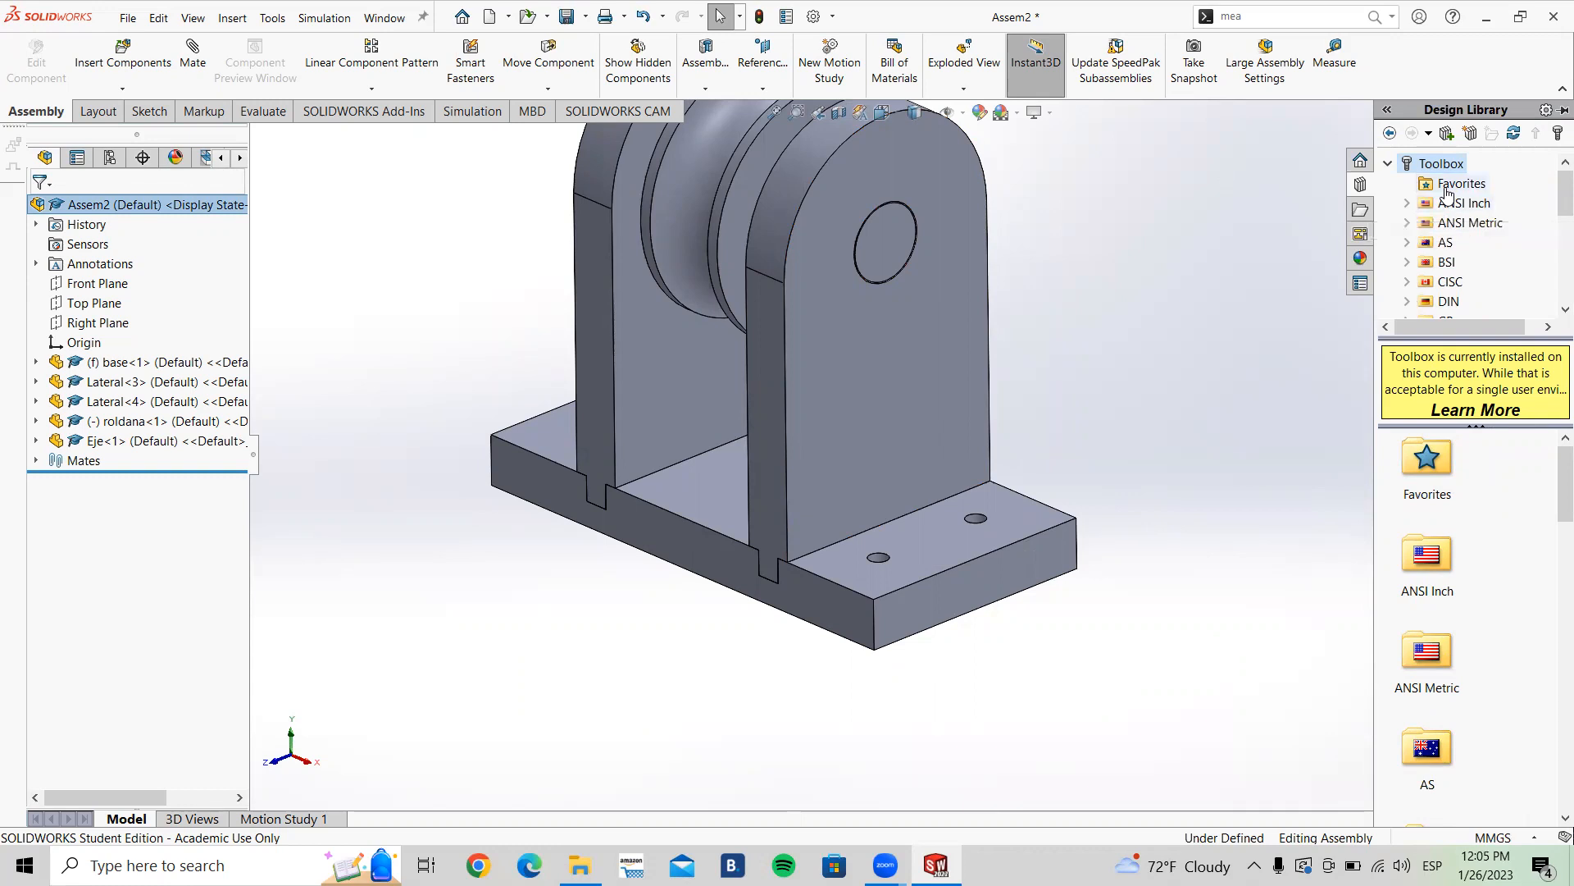
{"action": "scroll", "coordinate": [1443, 213], "scroll_direction": "down", "scroll_amount": 5}
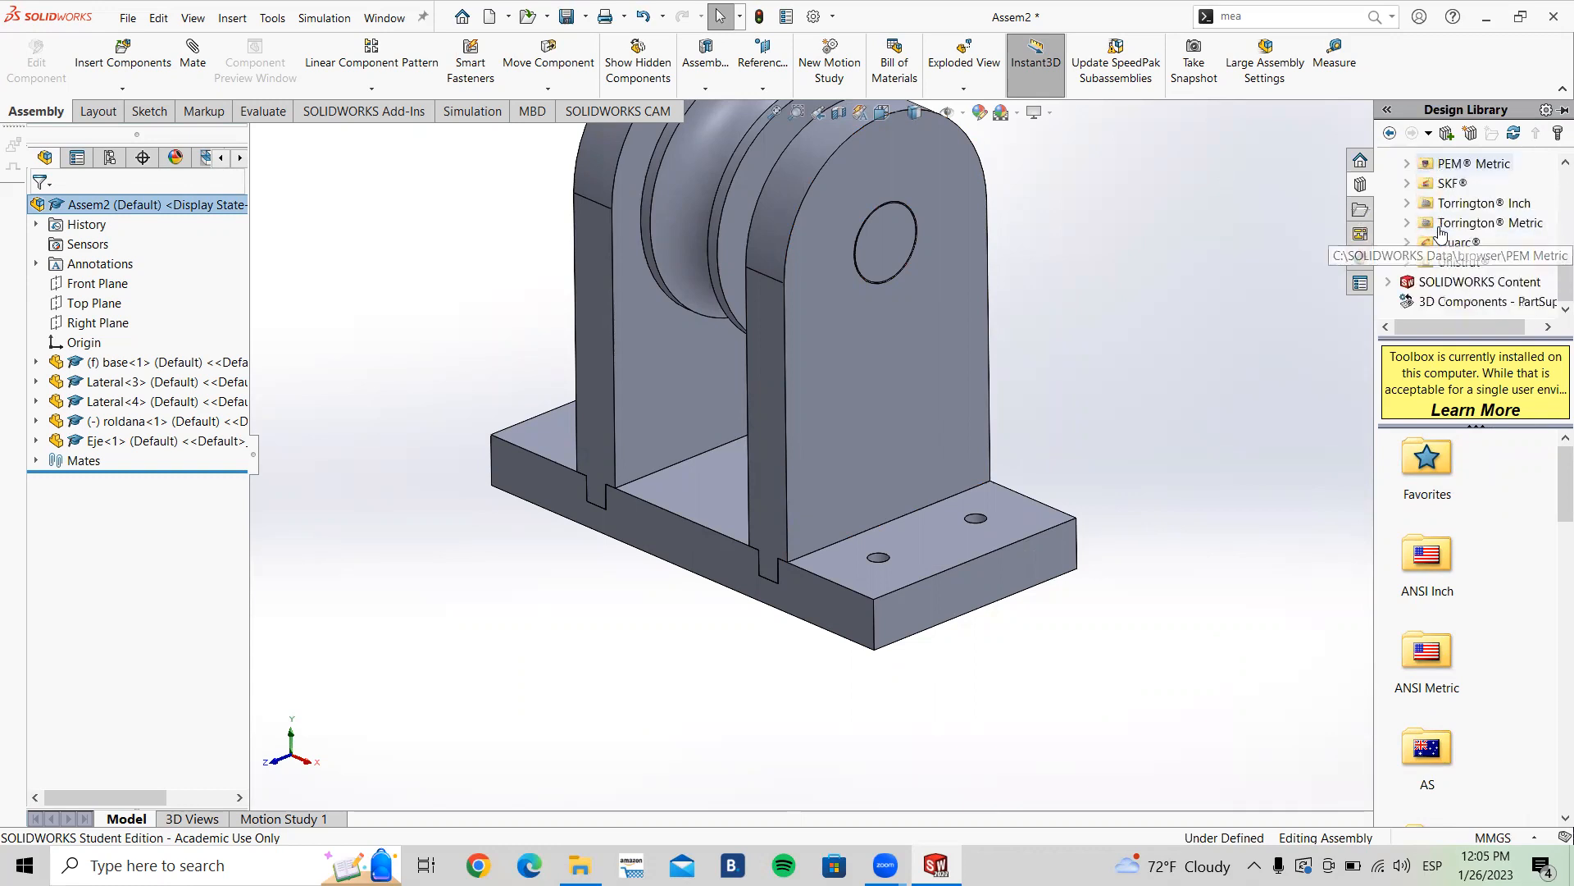
{"action": "scroll", "coordinate": [1443, 229], "scroll_direction": "up", "scroll_amount": 5}
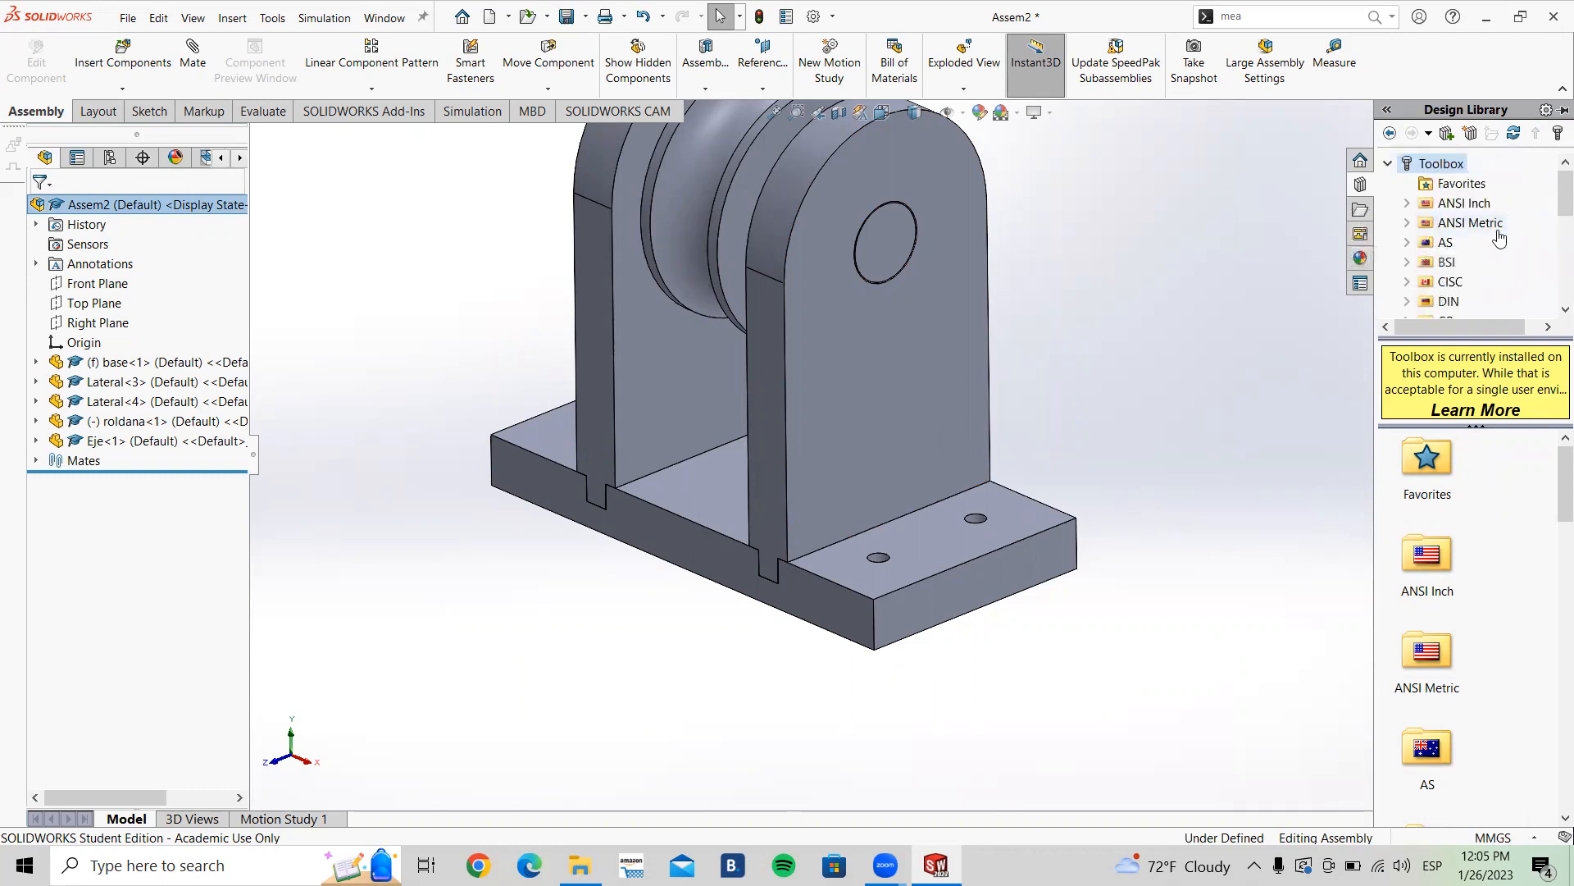
Step: Insert a Formed Hex Screw - ANSI B18.2.3.2M from the Toolbox ANSI Metric hex head bolts into the assembly
{"action": "double_click", "coordinate": [1432, 654]}
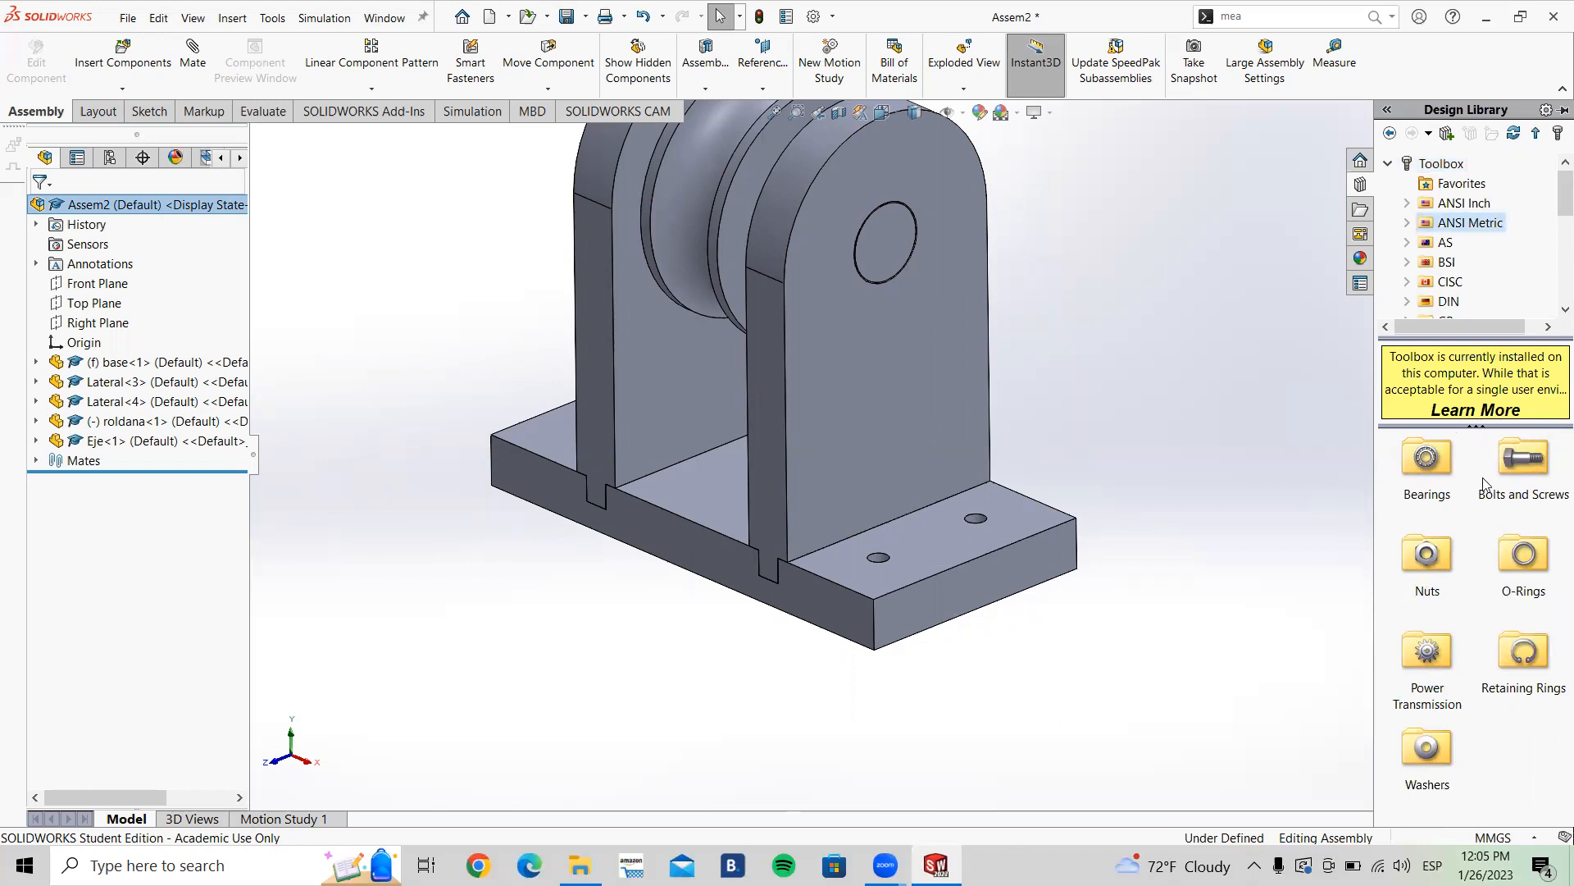
{"action": "double_click", "coordinate": [1525, 461]}
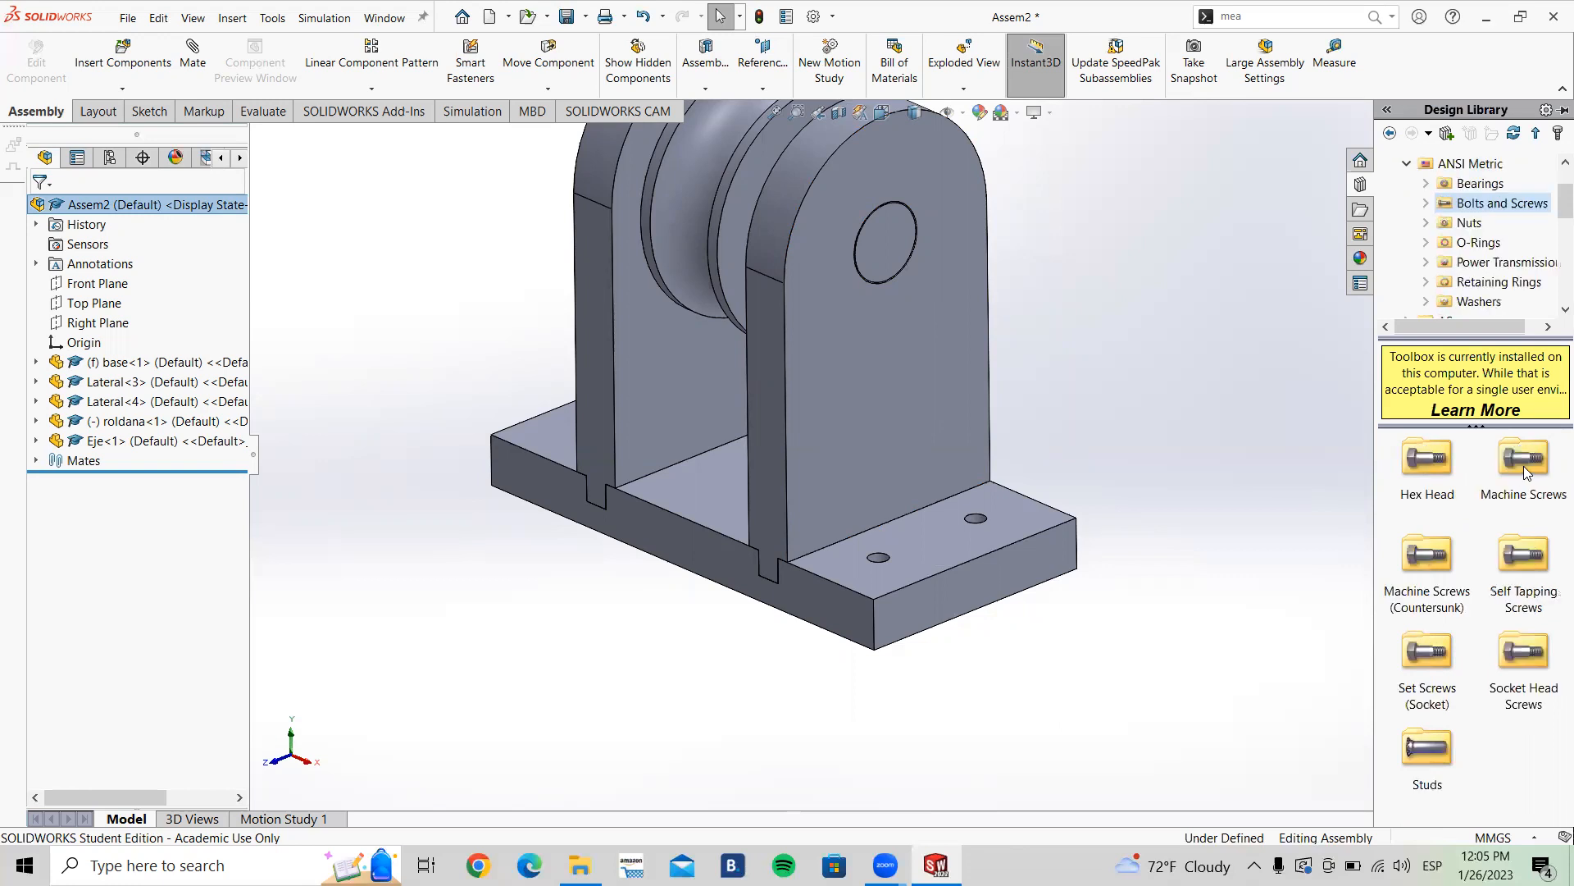
{"action": "left_click", "coordinate": [1433, 481]}
{"action": "double_click", "coordinate": [1433, 475]}
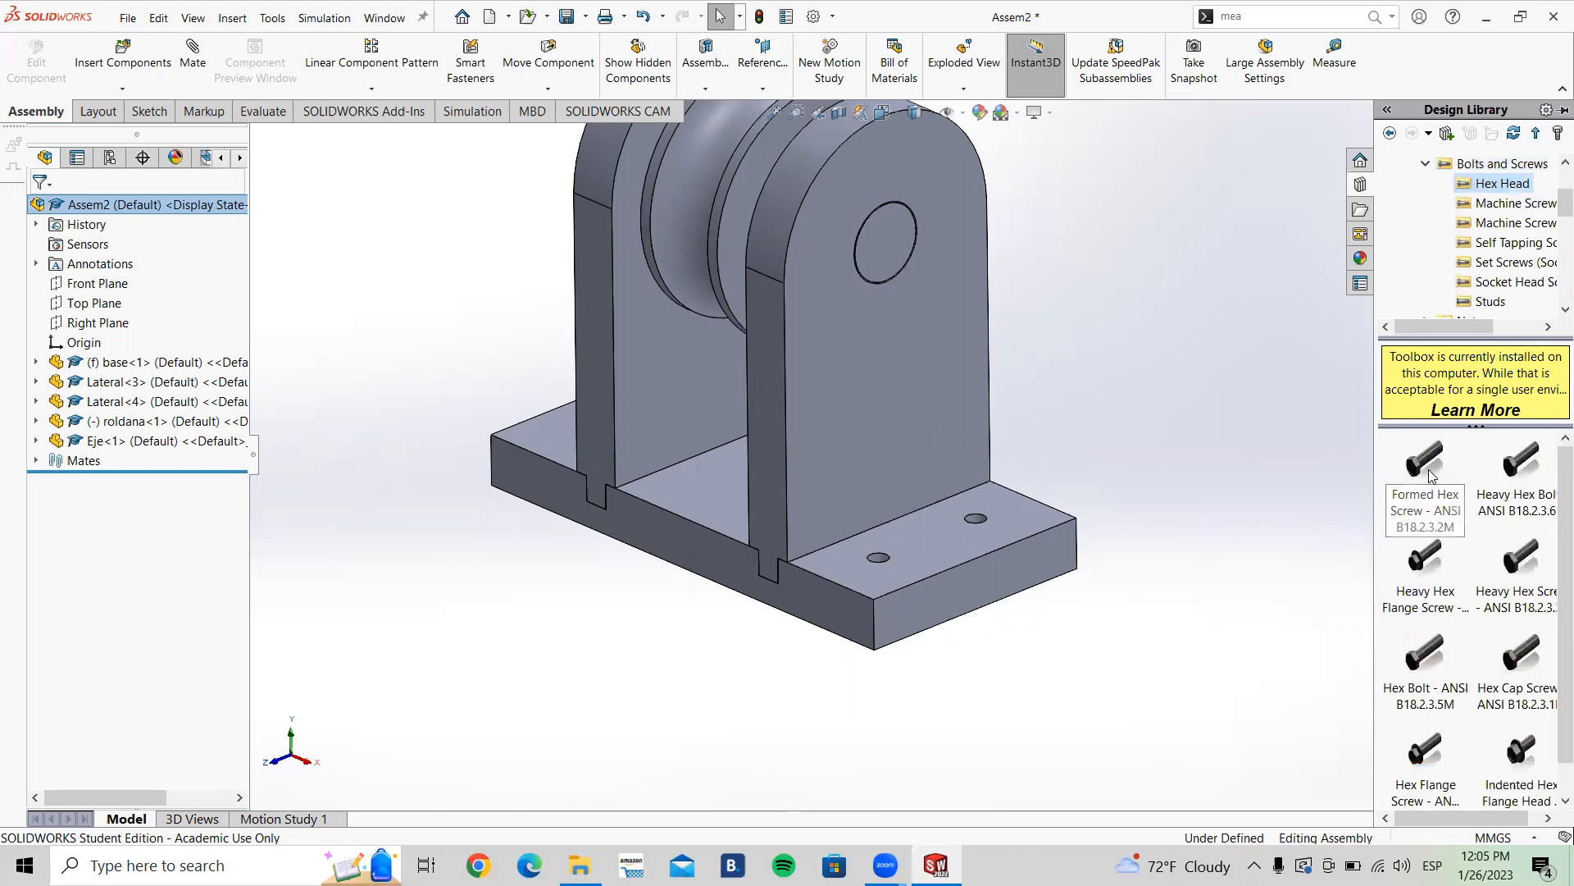
{"action": "left_click", "coordinate": [1427, 469]}
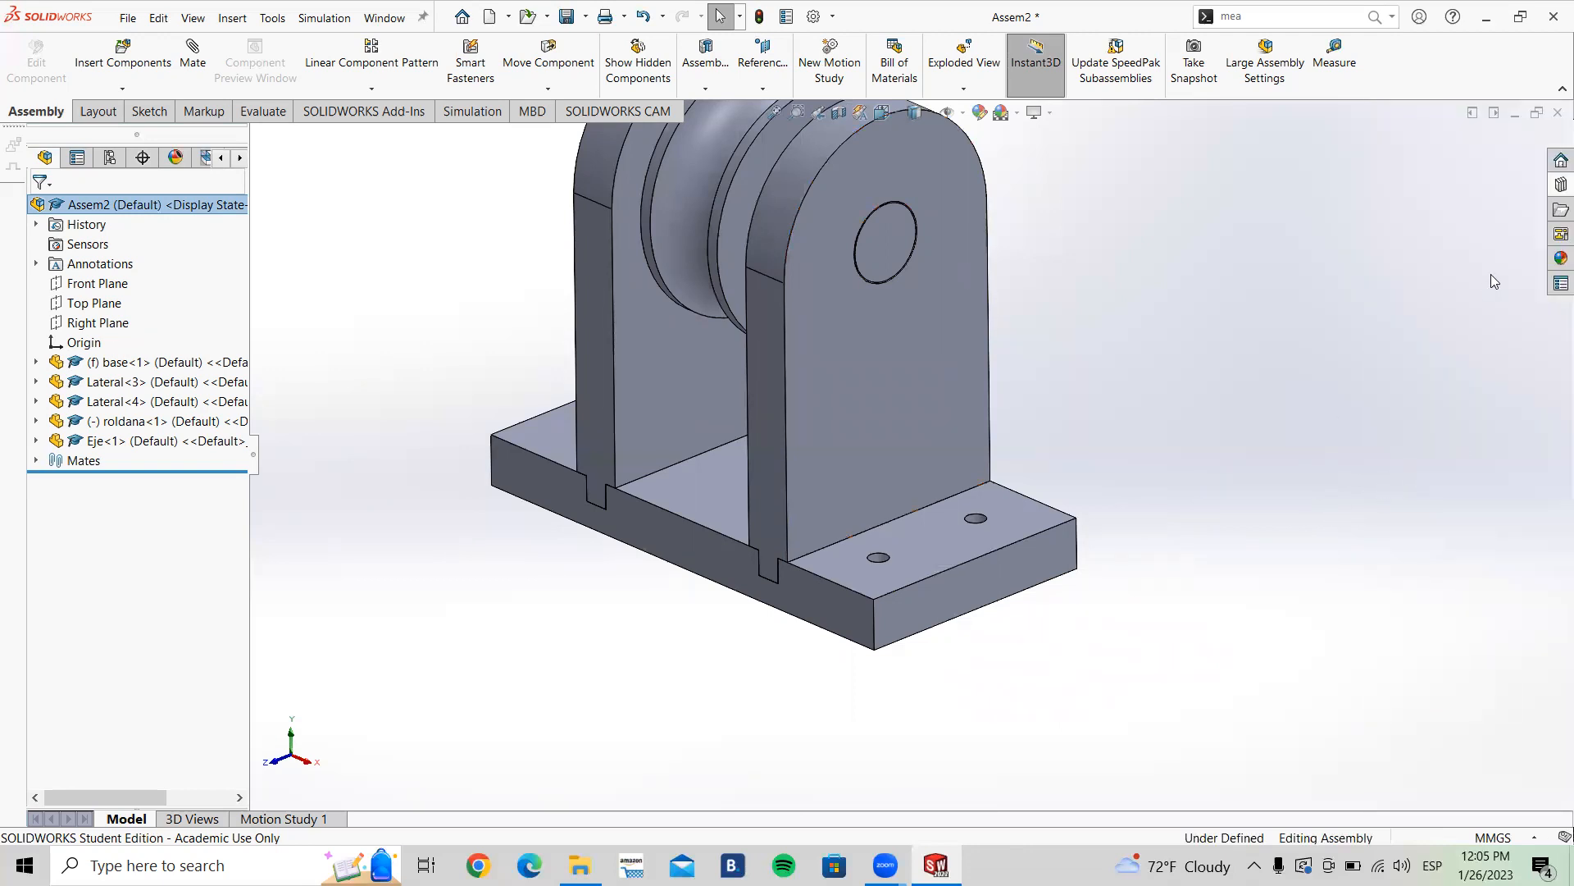
{"action": "left_click", "coordinate": [1555, 187]}
{"action": "left_click", "coordinate": [1427, 474]}
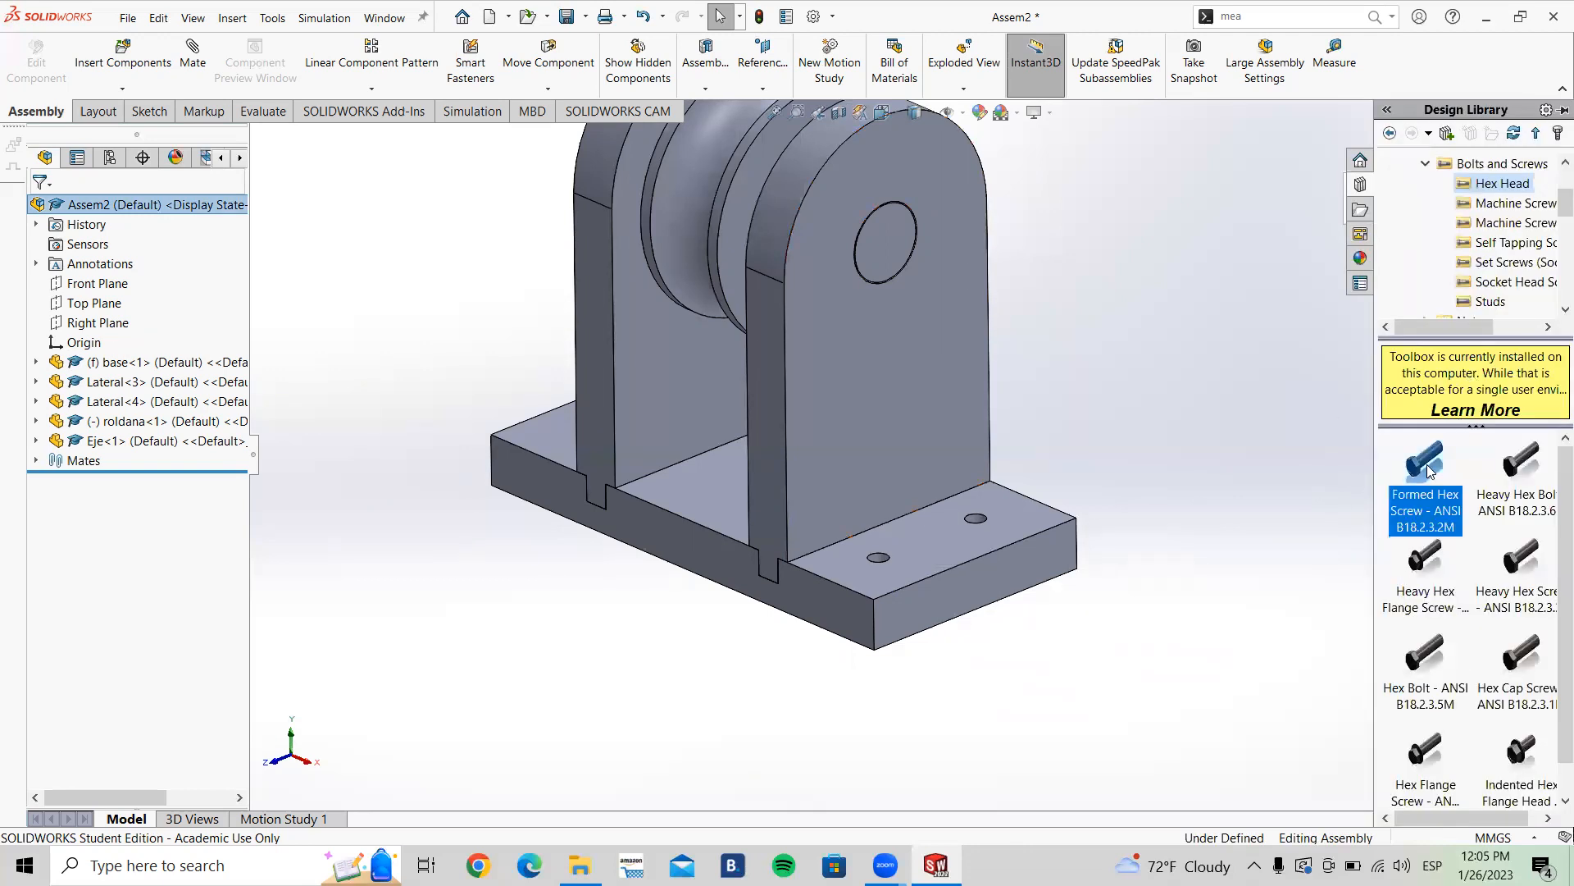
{"action": "left_click_drag", "start_coordinate": [1312, 513], "coordinate": [1125, 479]}
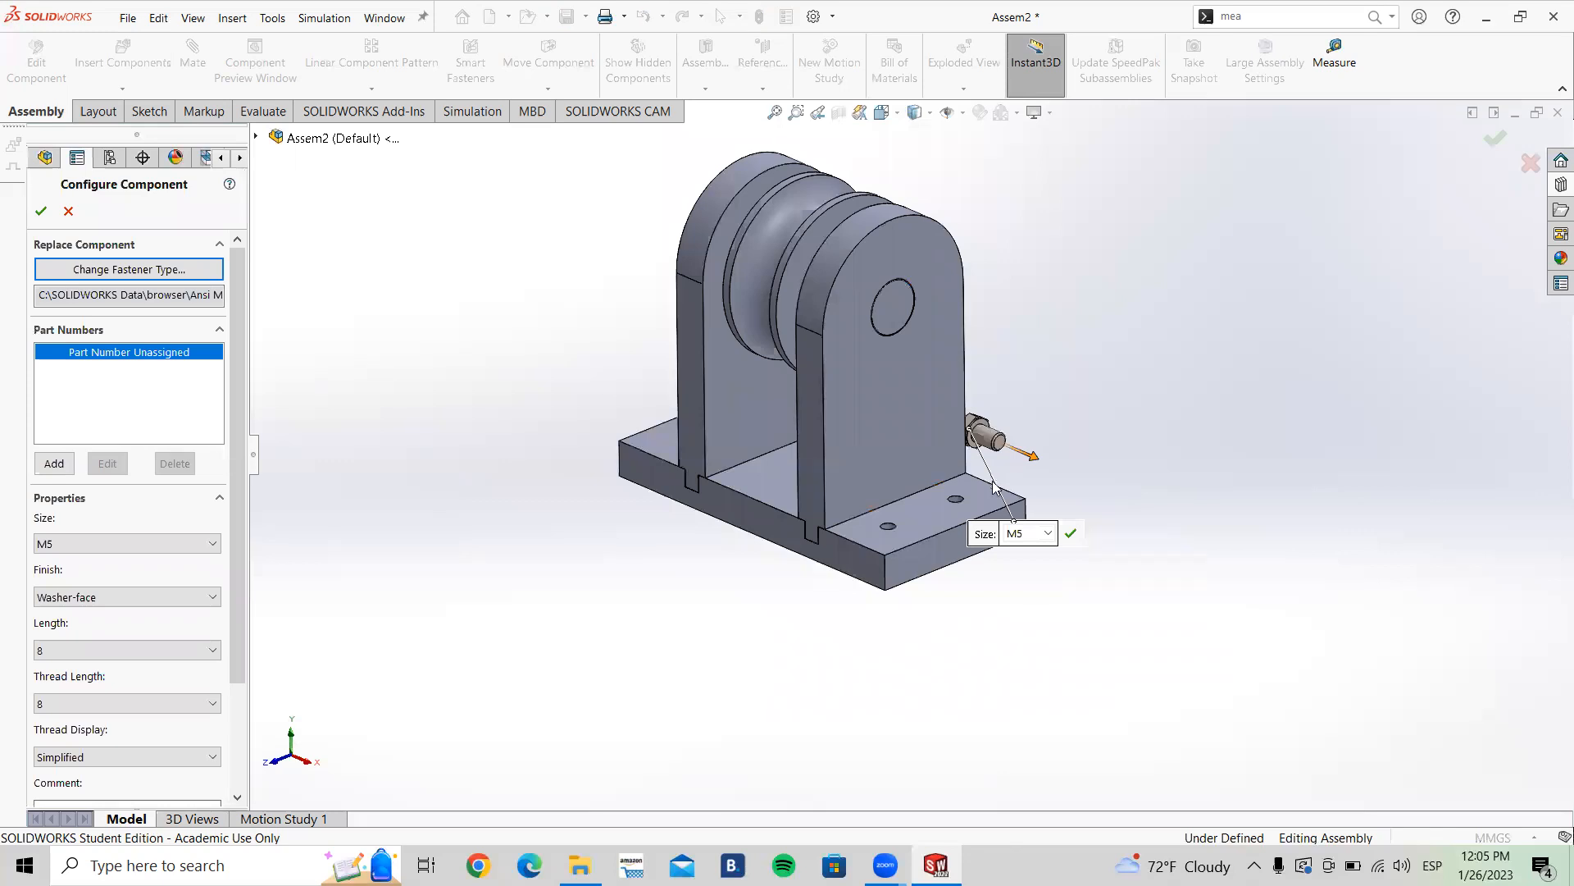
Step: Change the screw size to M14
{"action": "scroll", "coordinate": [994, 486], "scroll_direction": "down", "scroll_amount": 2}
{"action": "scroll", "coordinate": [993, 457], "scroll_direction": "down", "scroll_amount": 2}
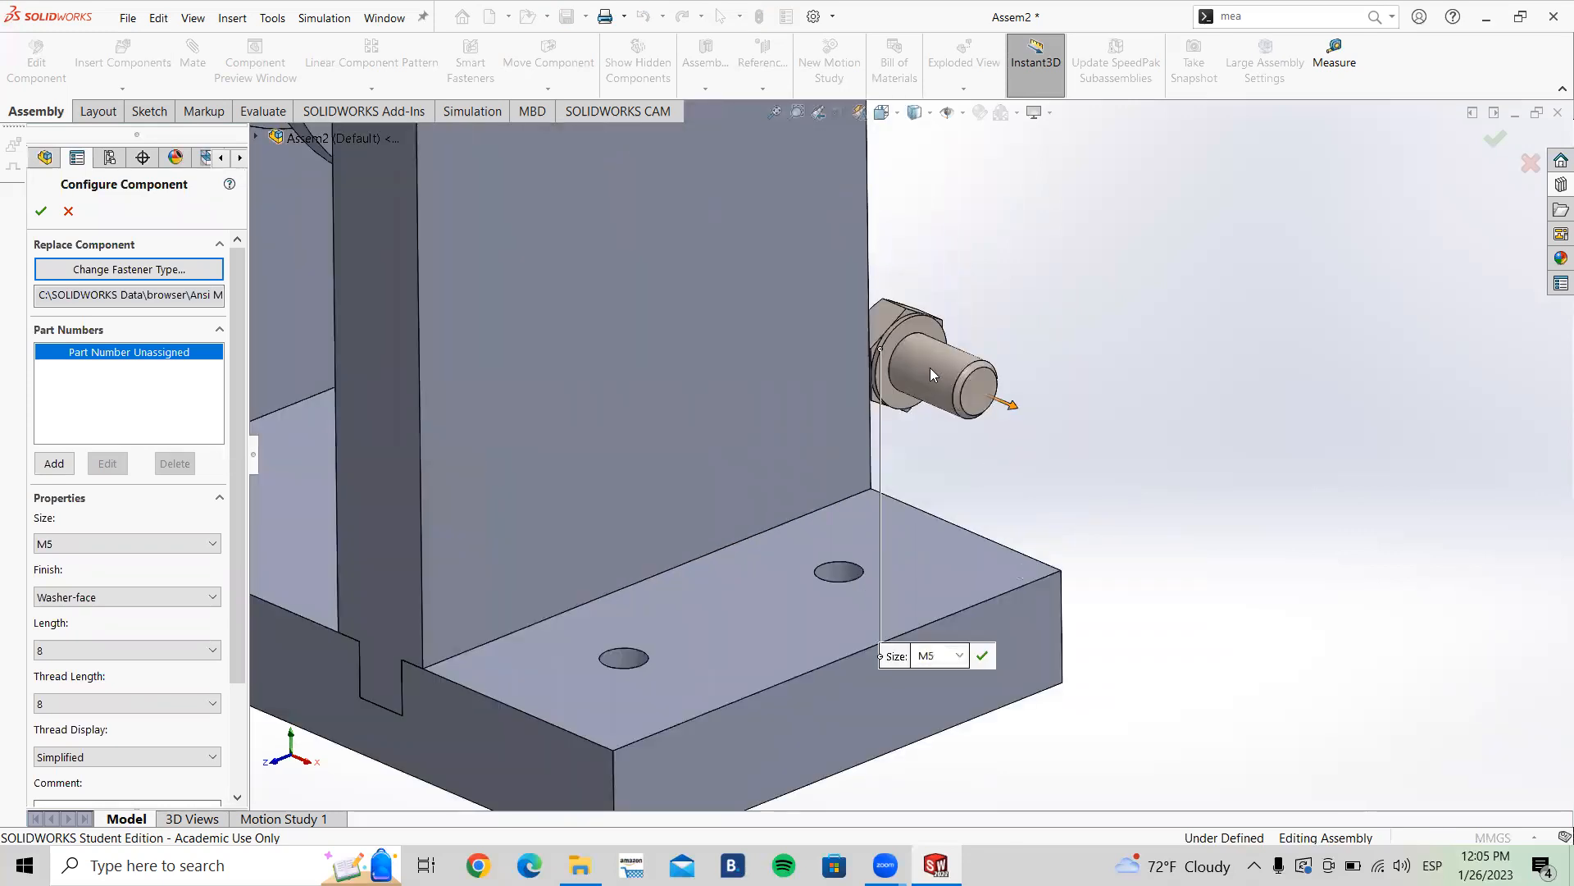
{"action": "left_click", "coordinate": [964, 657]}
{"action": "left_click", "coordinate": [939, 688]}
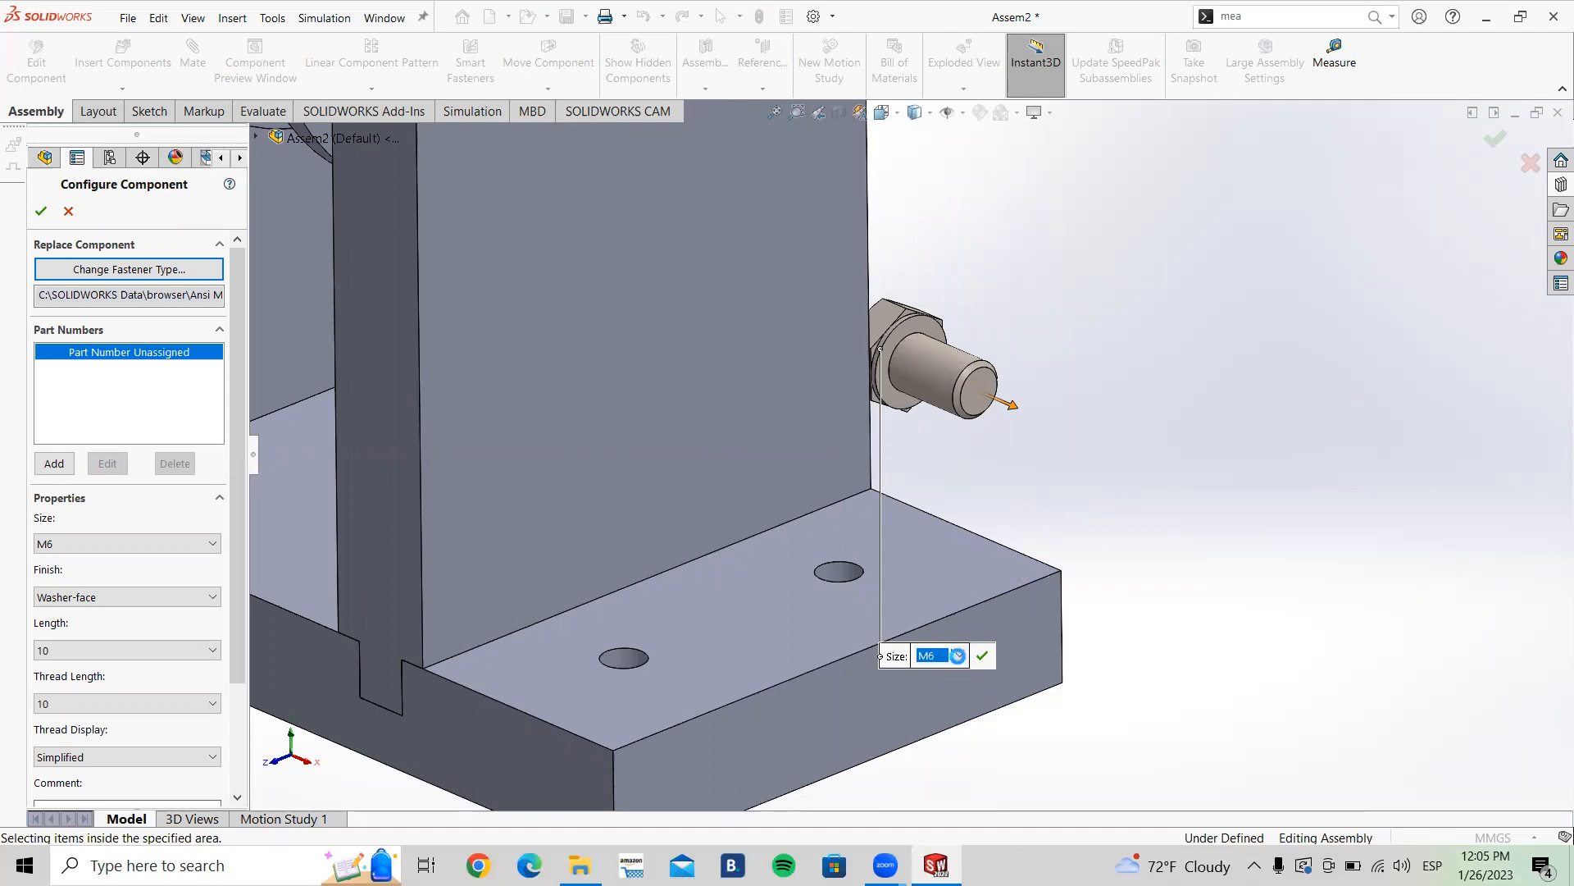
{"action": "left_click", "coordinate": [959, 656]}
{"action": "left_click", "coordinate": [961, 688]}
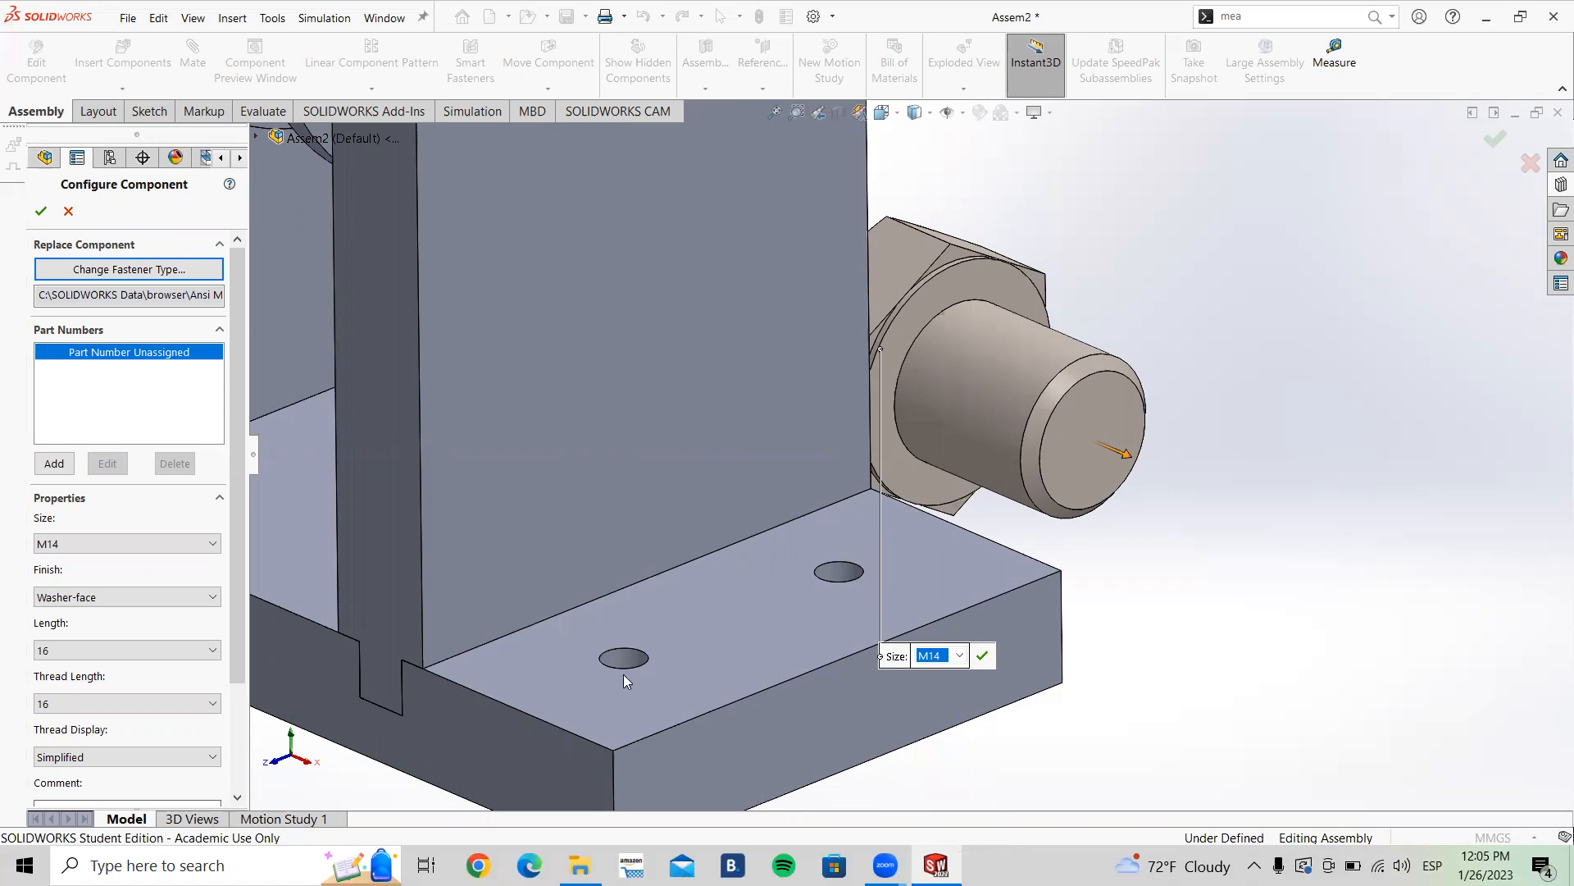
{"action": "scroll", "coordinate": [683, 619], "scroll_direction": "up", "scroll_amount": 5}
{"action": "scroll", "coordinate": [886, 502], "scroll_direction": "down", "scroll_amount": 5}
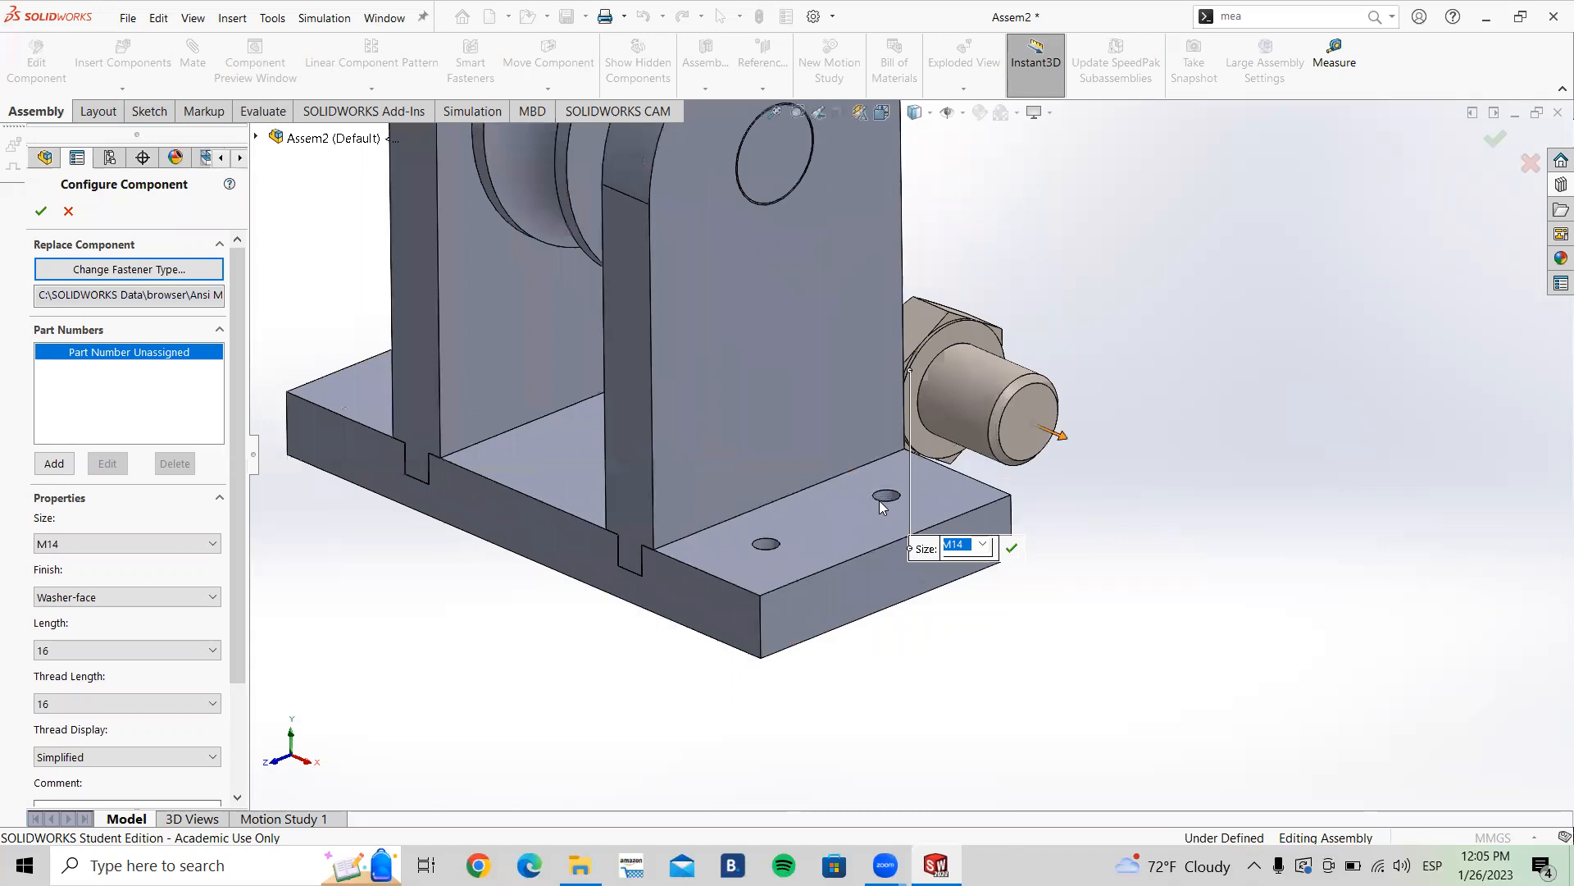
Step: Set the screw size to M5 and its length to 10
{"action": "left_click", "coordinate": [172, 543]}
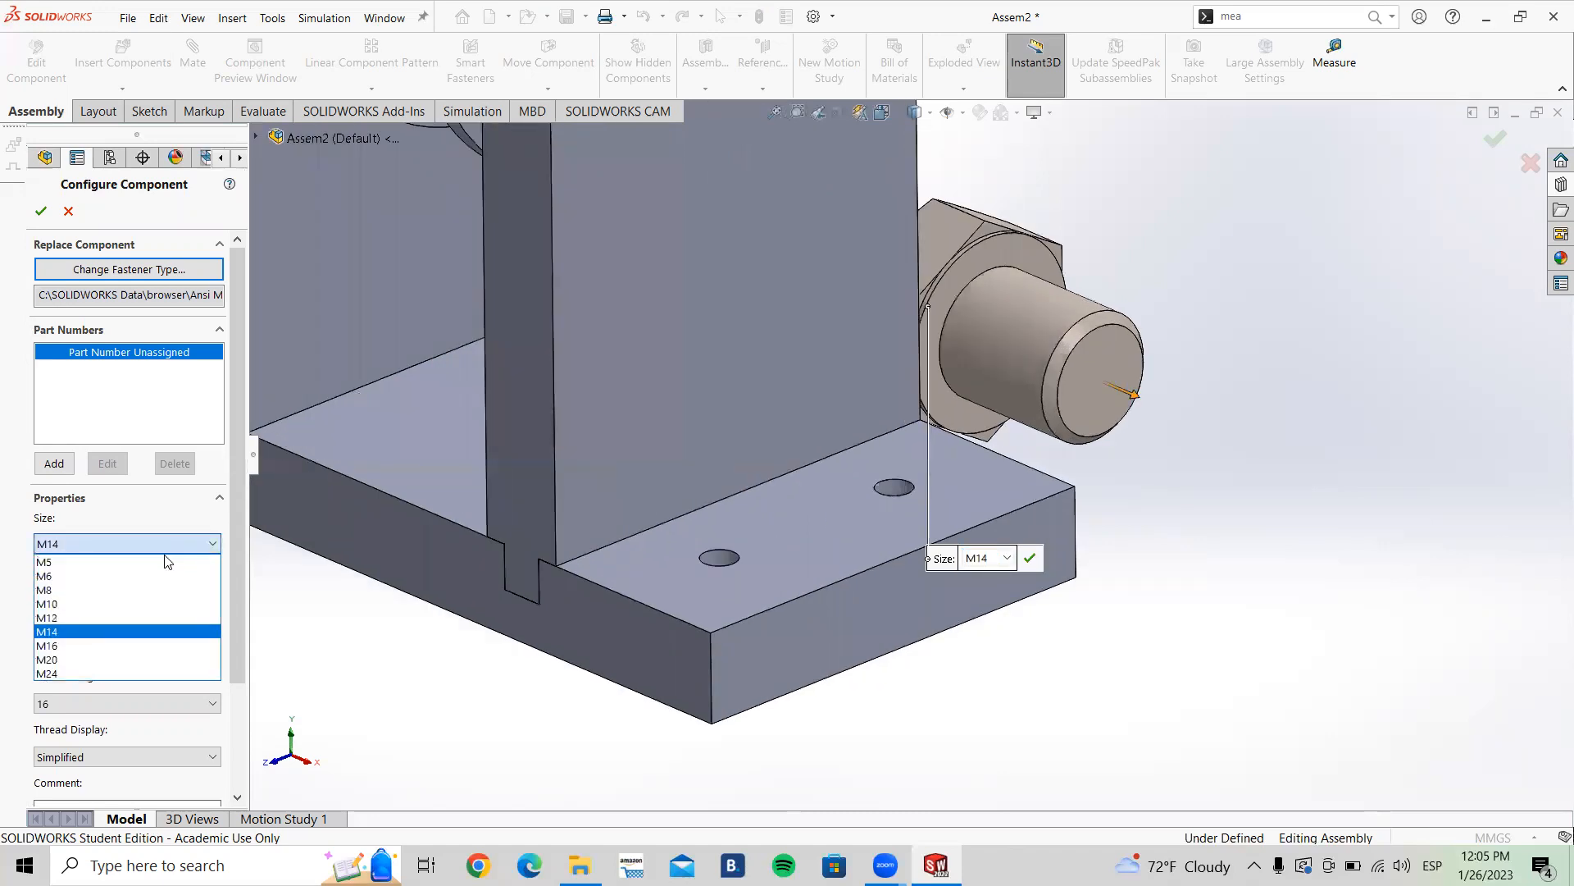
{"action": "left_click", "coordinate": [121, 563]}
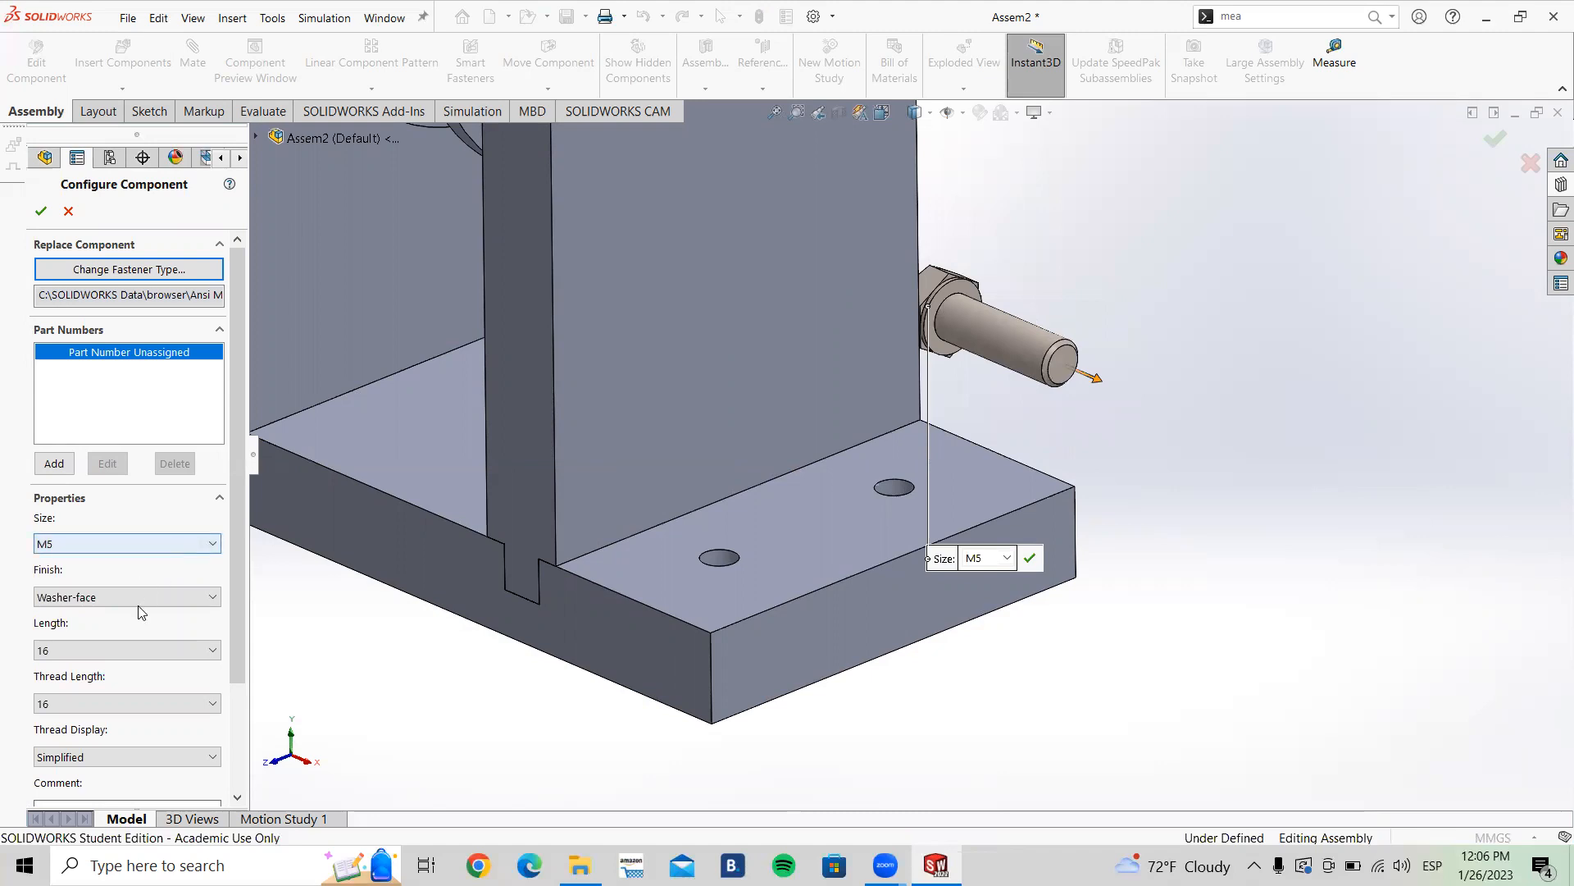
{"action": "left_click", "coordinate": [123, 649]}
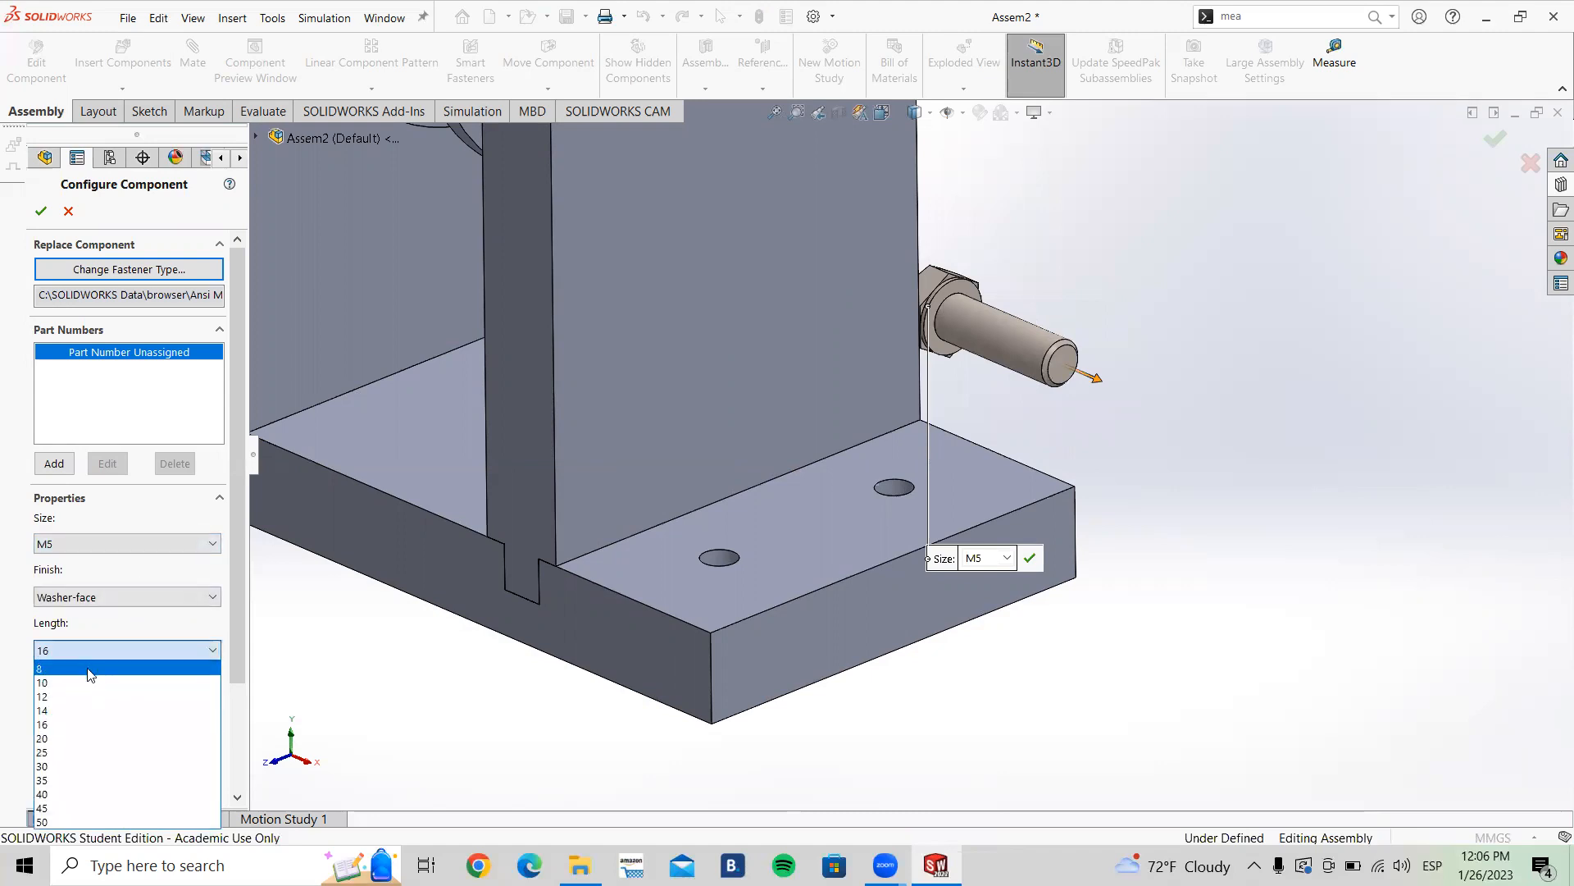
{"action": "left_click", "coordinate": [87, 668]}
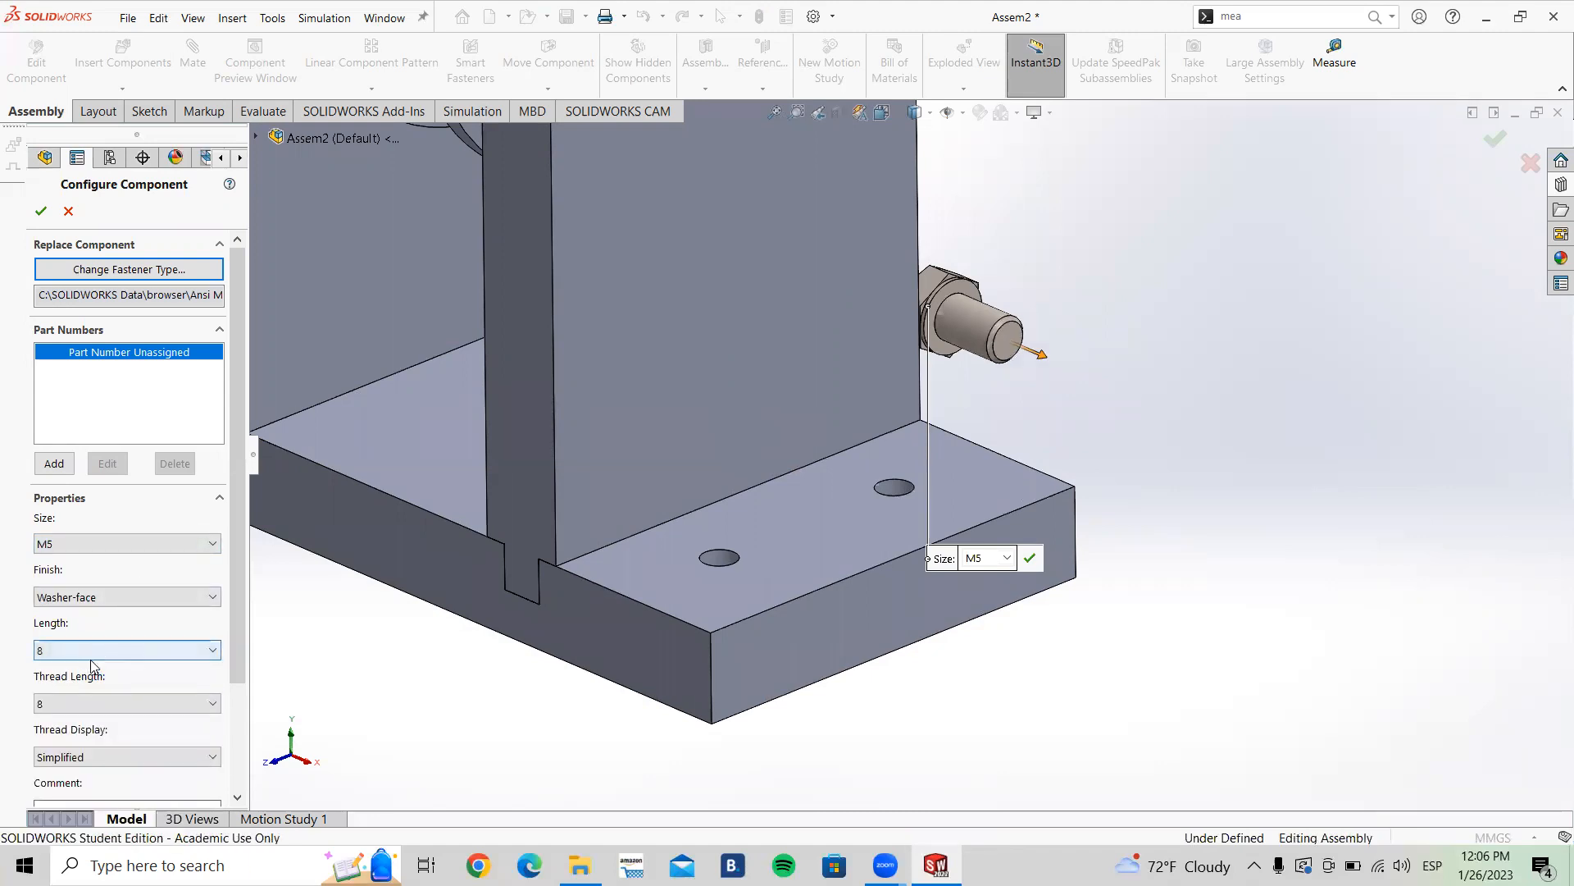
{"action": "left_click", "coordinate": [96, 652]}
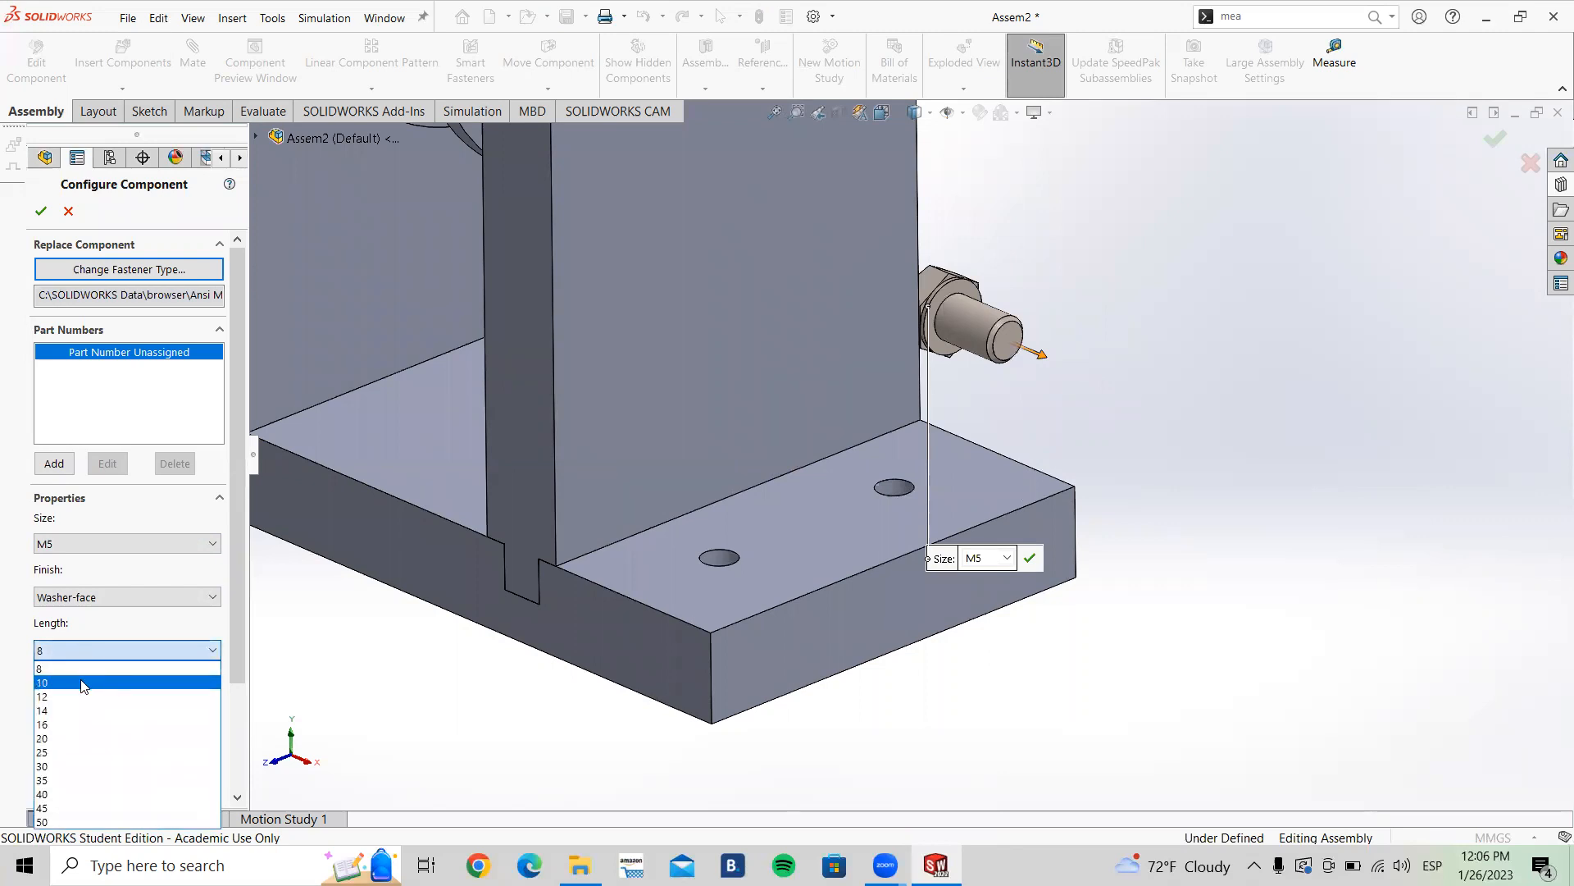
{"action": "left_click", "coordinate": [118, 678]}
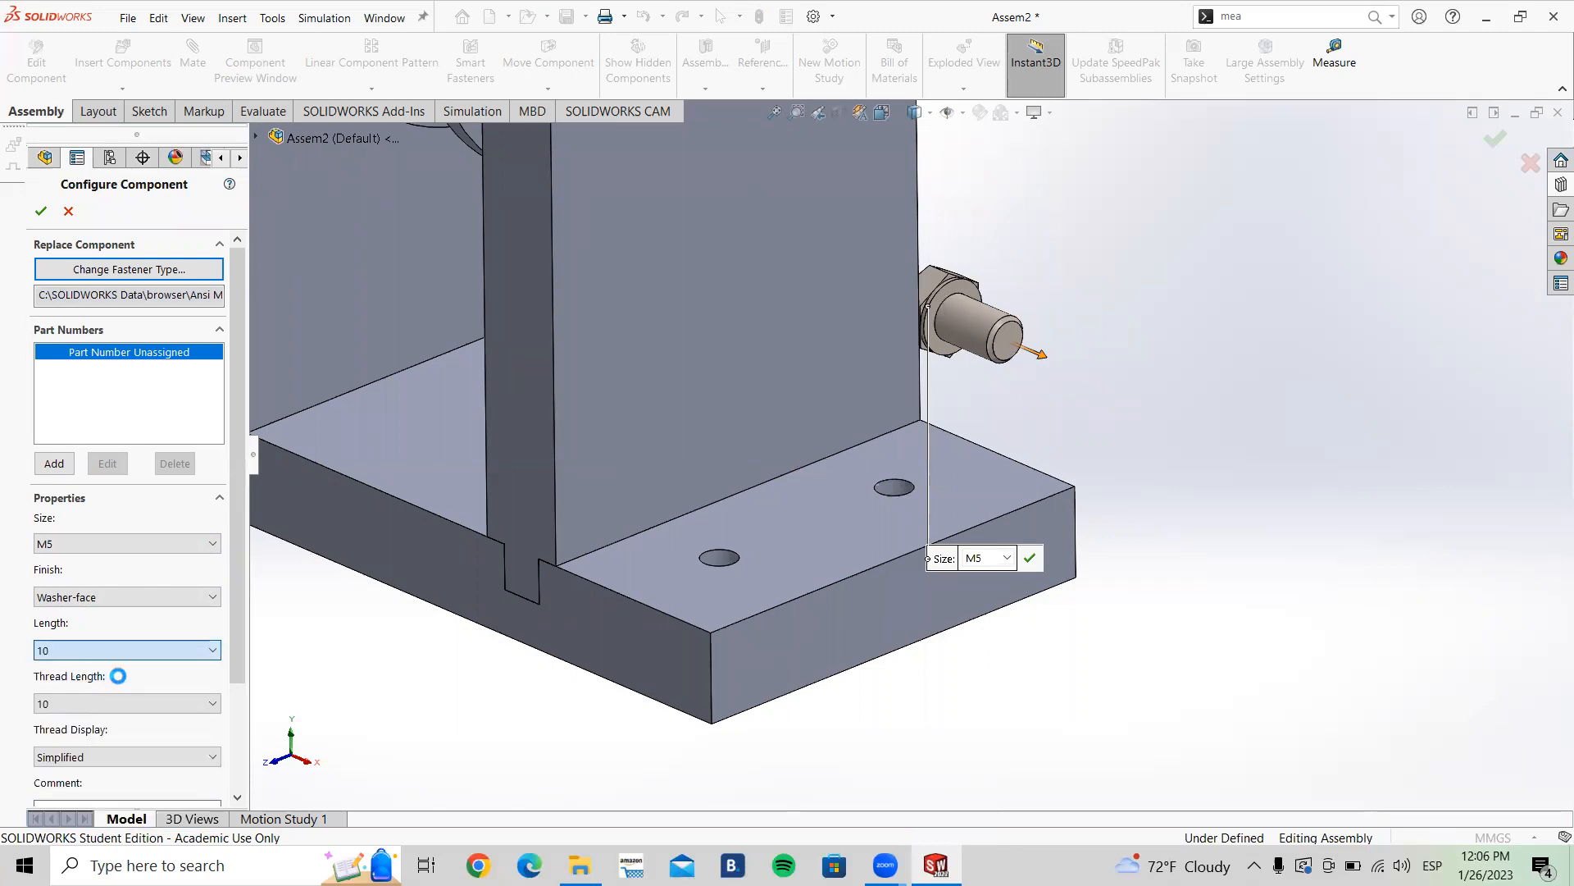
{"action": "left_click", "coordinate": [1002, 563]}
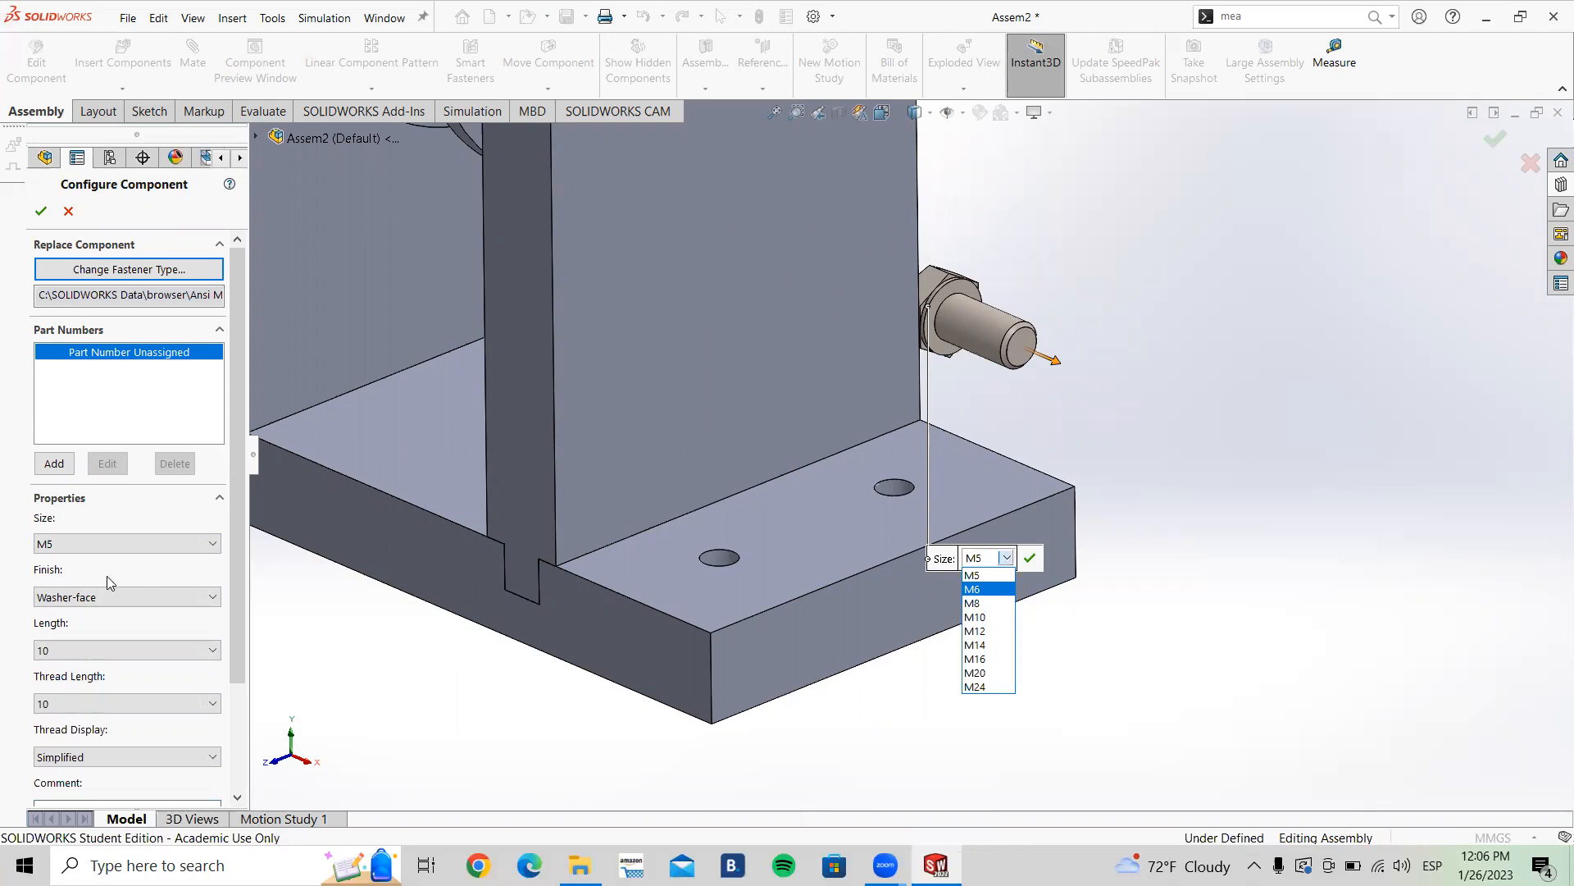
{"action": "left_click", "coordinate": [110, 543]}
{"action": "left_click", "coordinate": [110, 542]}
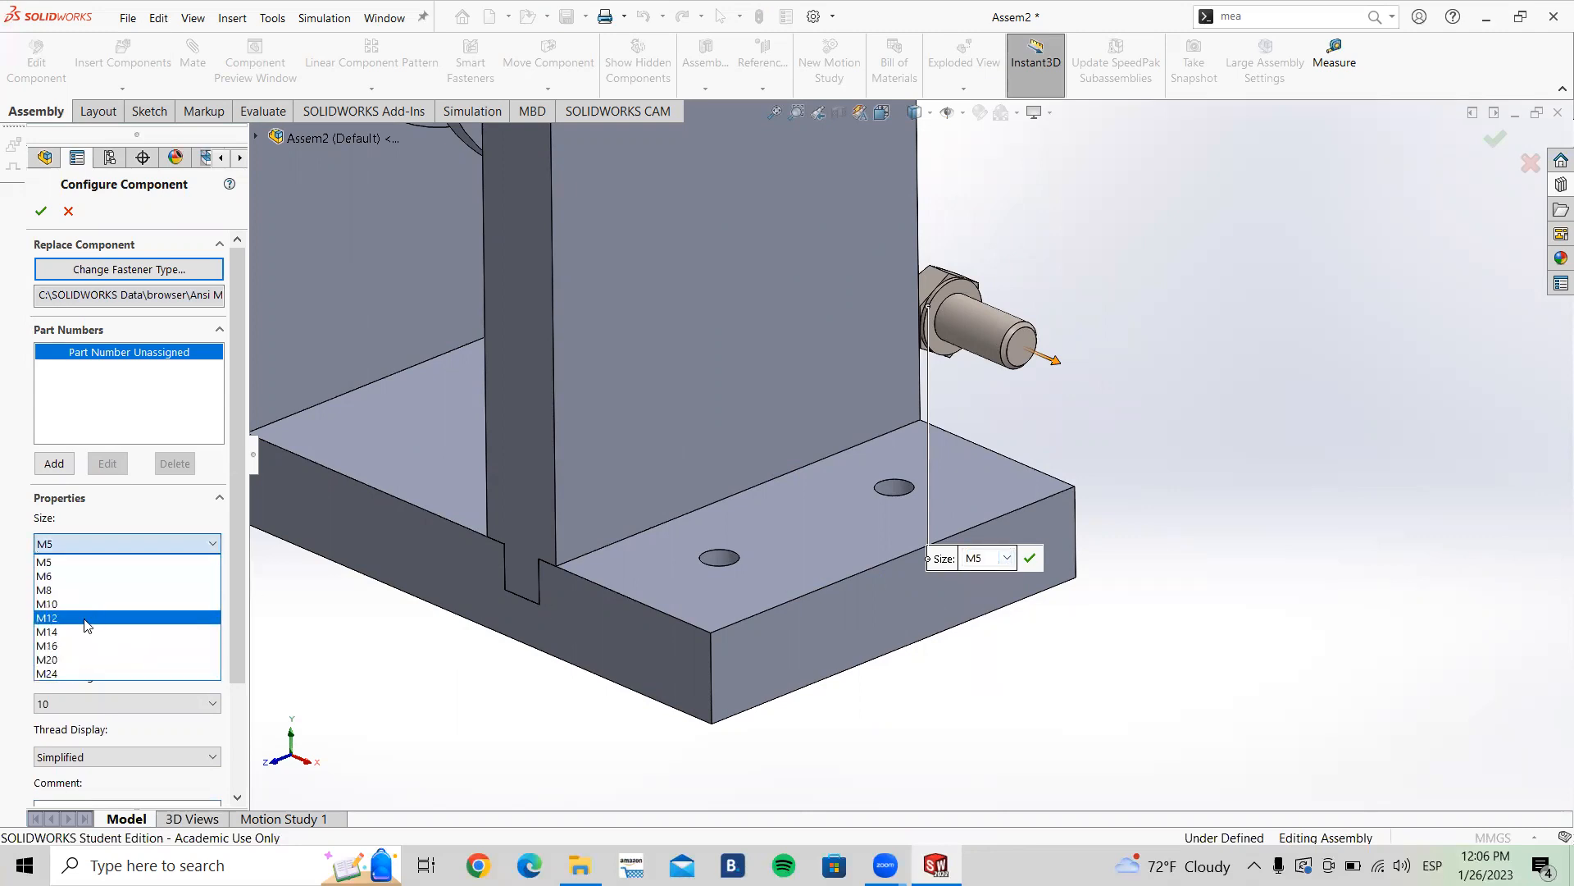
{"action": "left_click", "coordinate": [117, 541]}
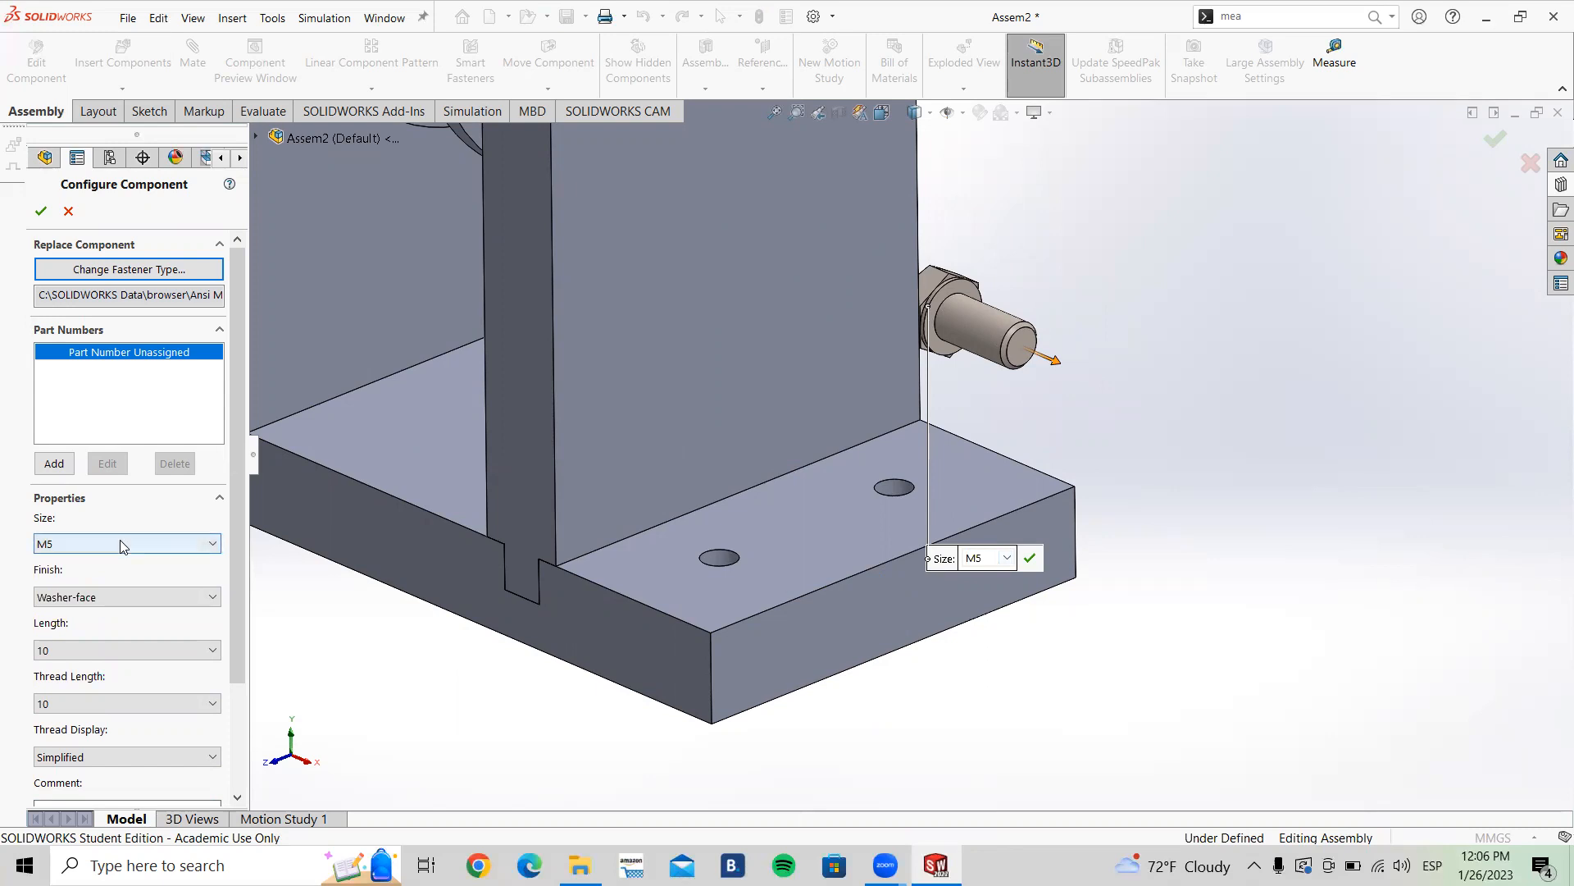
{"action": "left_click", "coordinate": [139, 538]}
{"action": "left_click", "coordinate": [144, 546]}
{"action": "left_click", "coordinate": [102, 705]}
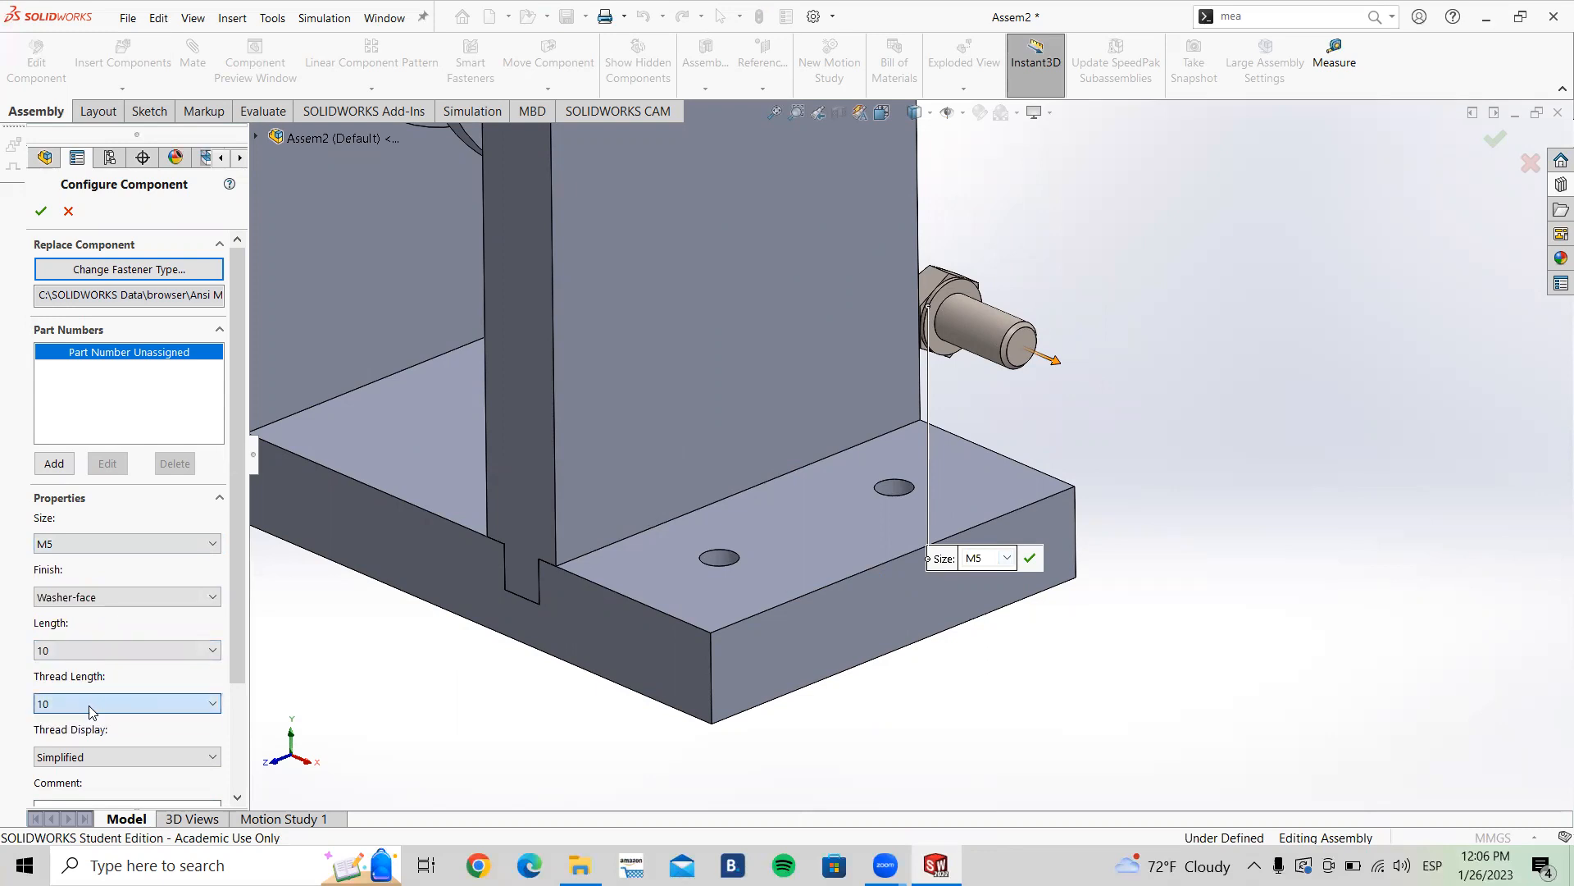
{"action": "left_click", "coordinate": [106, 654]}
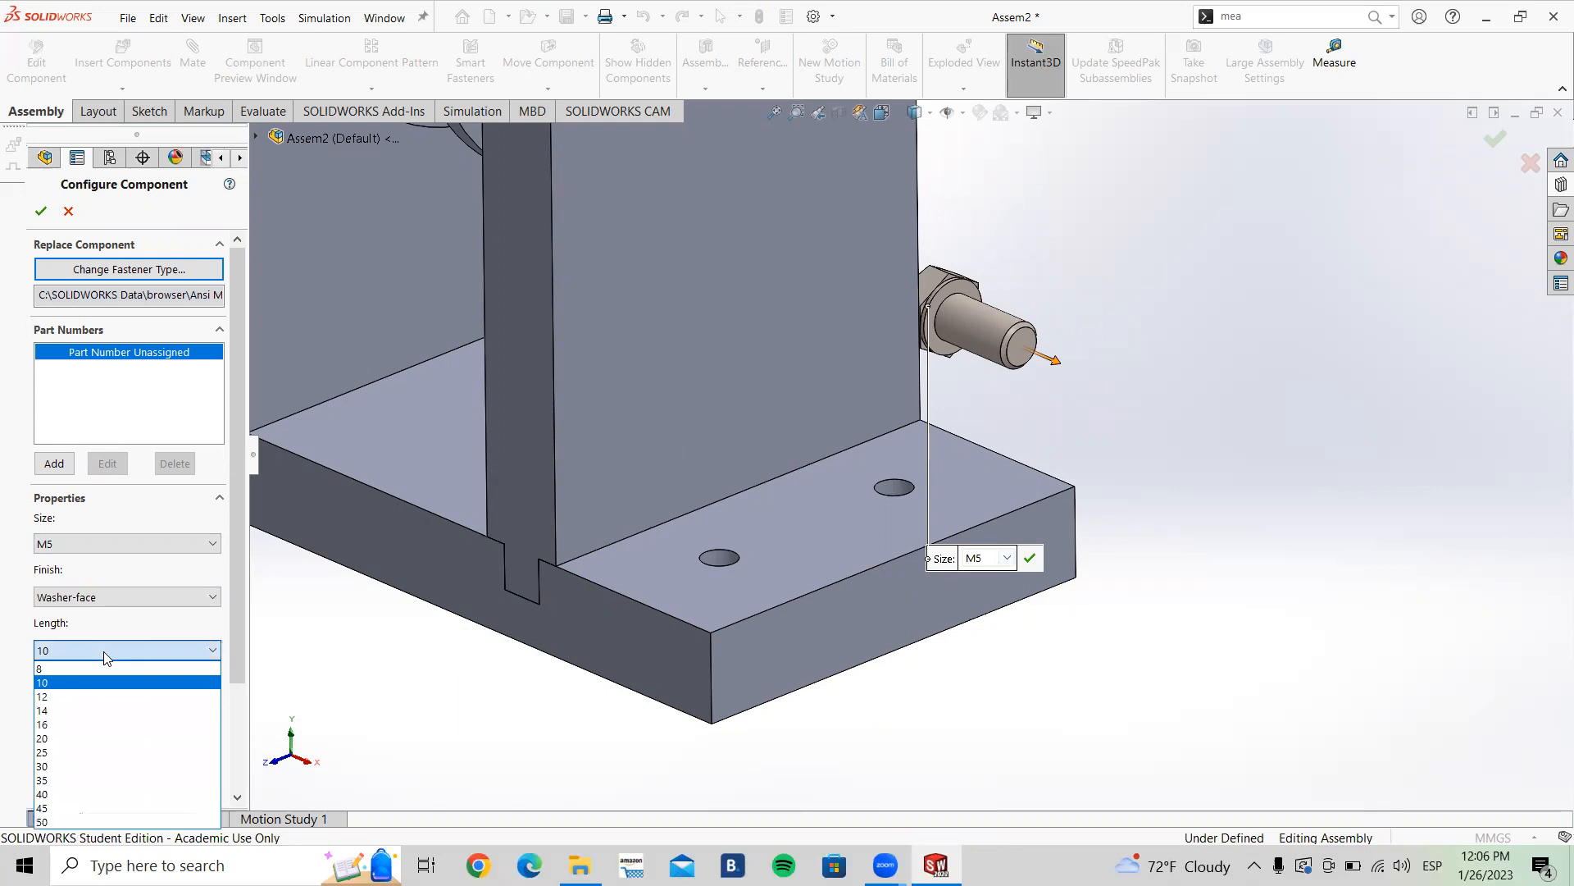
{"action": "left_click", "coordinate": [109, 654]}
Step: Set the screw's thread display to Schematic
{"action": "scroll", "coordinate": [116, 721], "scroll_direction": "down", "scroll_amount": 3}
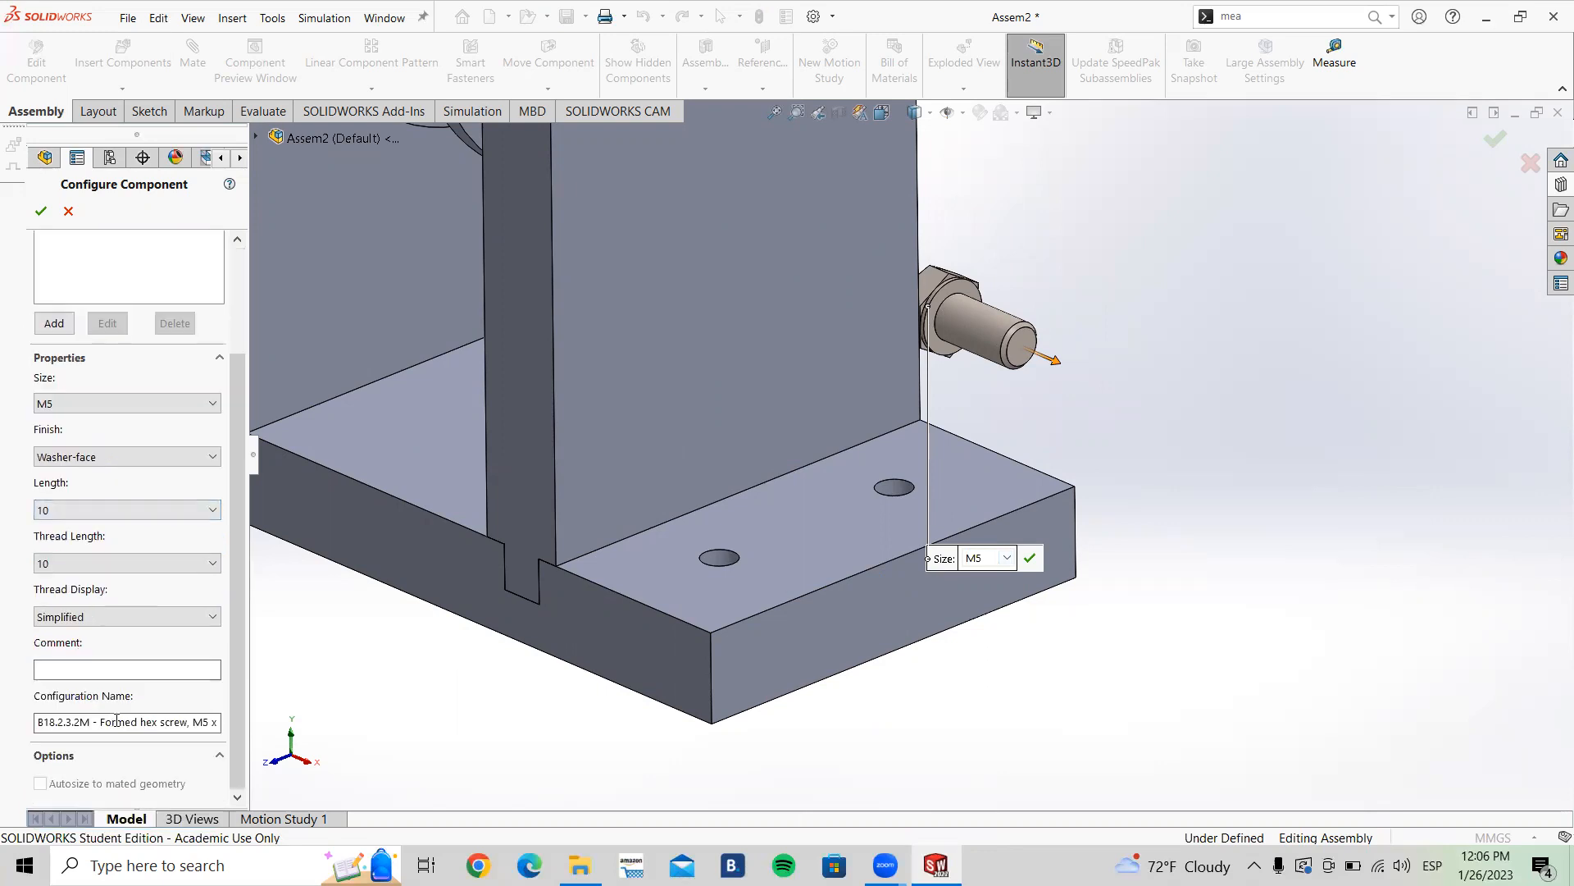
{"action": "left_click", "coordinate": [116, 623]}
{"action": "left_click", "coordinate": [114, 647]}
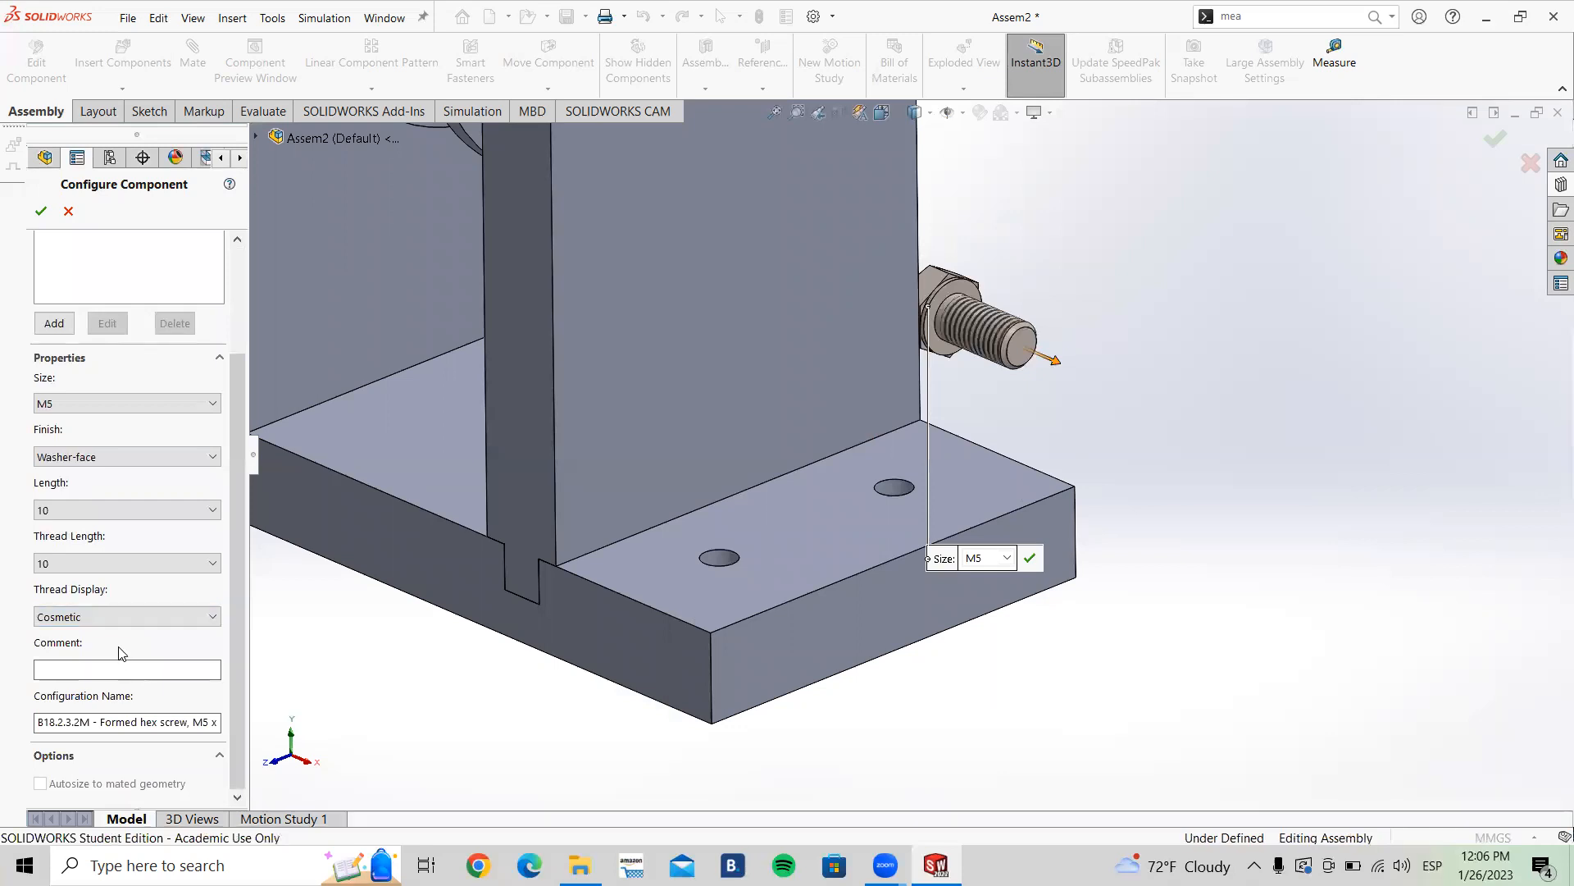
{"action": "scroll", "coordinate": [1022, 349], "scroll_direction": "down", "scroll_amount": 5}
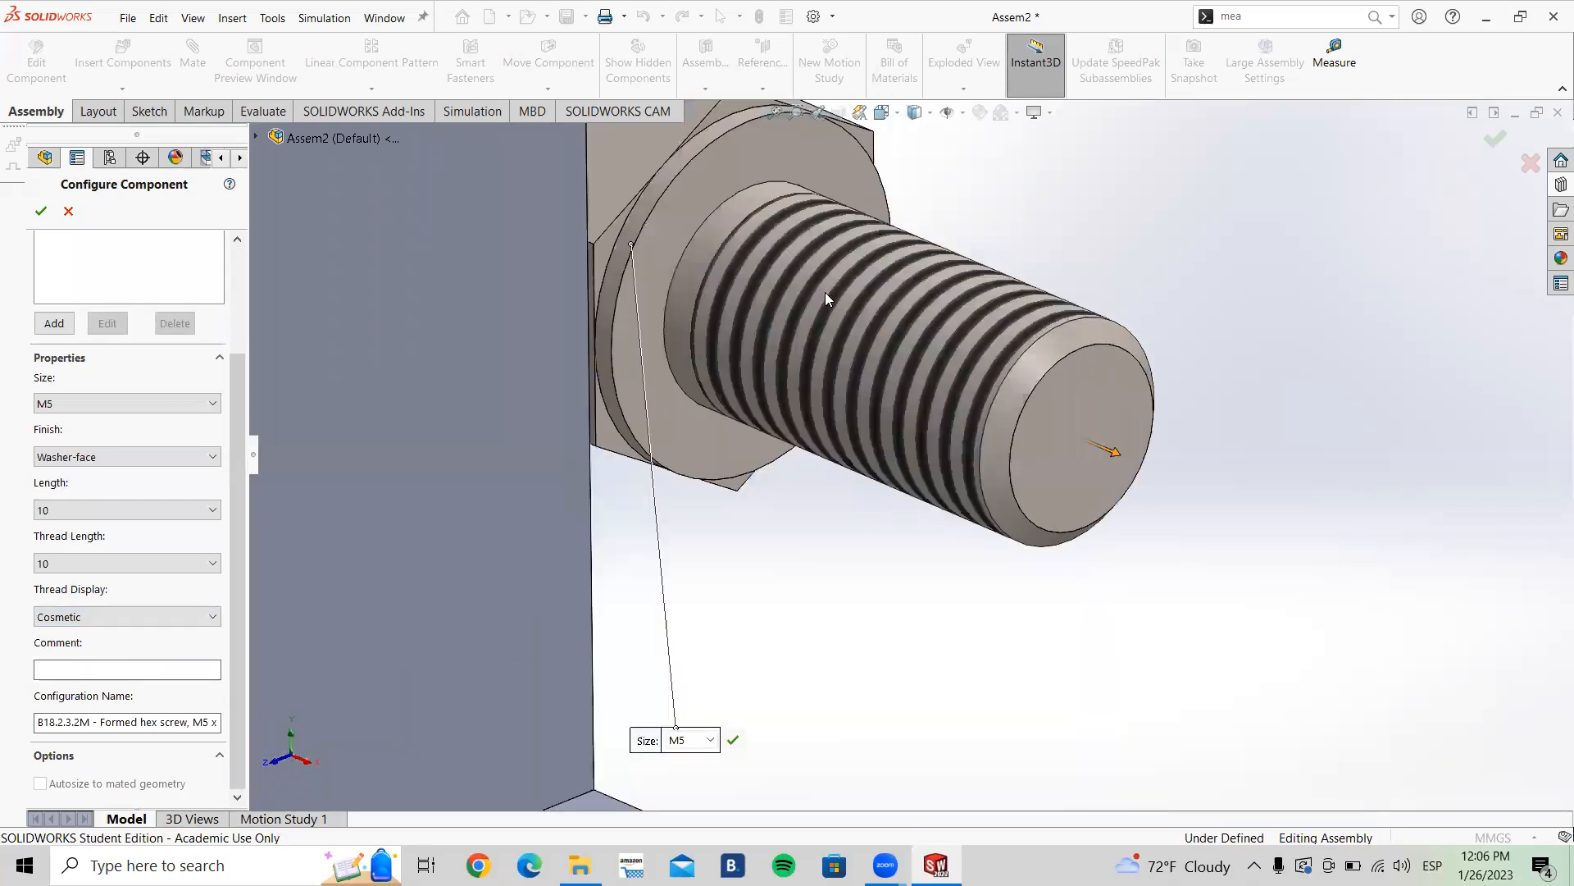
{"action": "scroll", "coordinate": [825, 292], "scroll_direction": "up", "scroll_amount": 2}
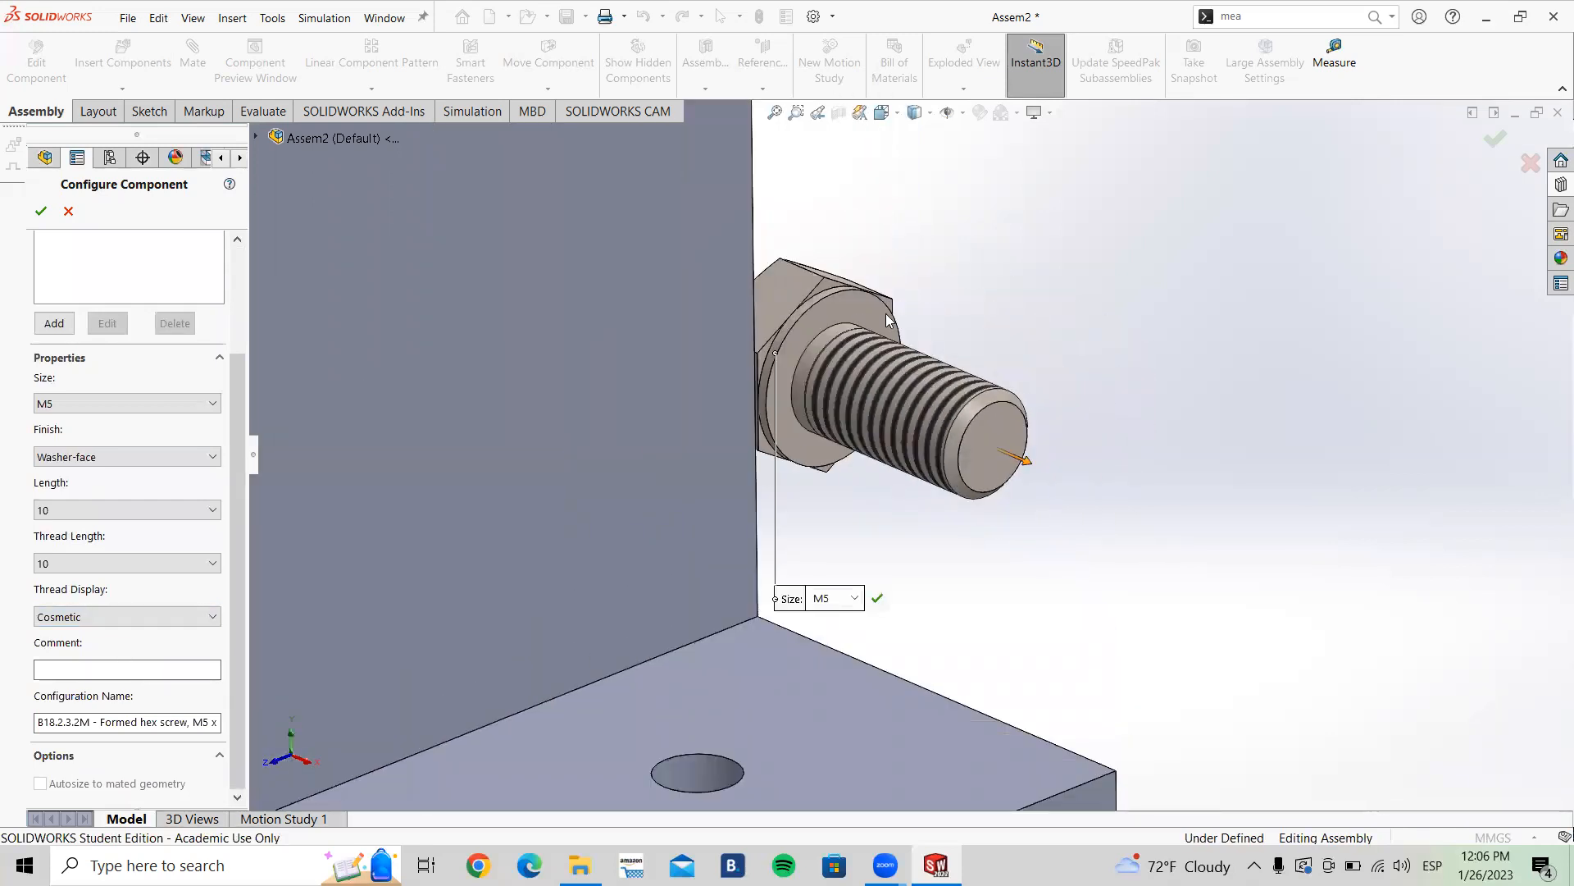
{"action": "left_click", "coordinate": [165, 619]}
{"action": "left_click", "coordinate": [137, 664]}
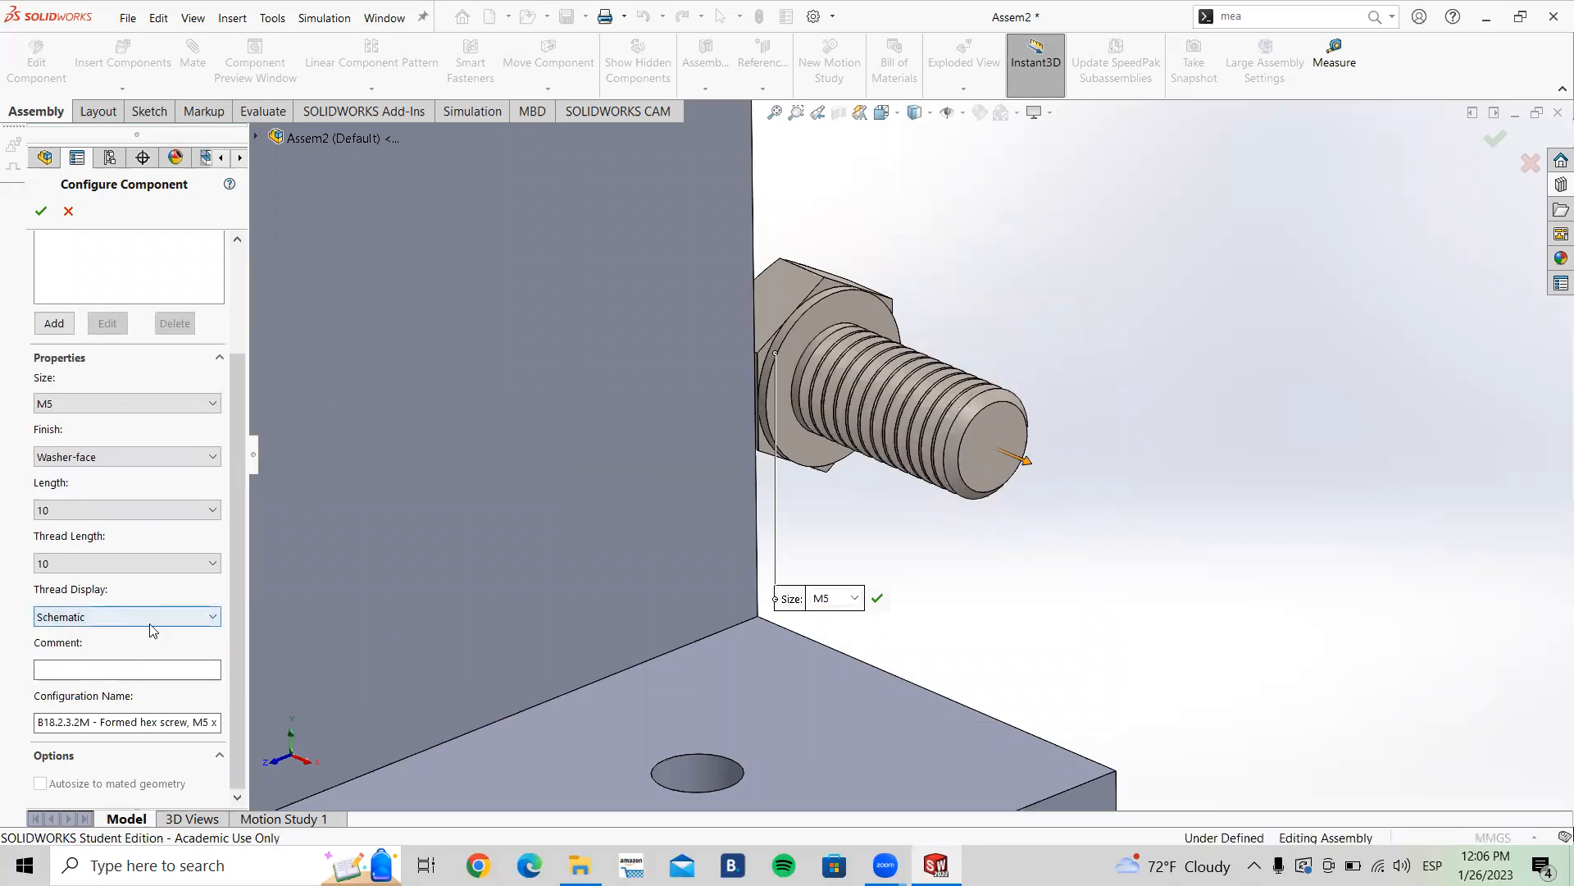
Step: Inspect the configured screw up close from different angles
{"action": "middle_click_drag", "start_coordinate": [943, 348], "coordinate": [845, 392]}
{"action": "scroll", "coordinate": [936, 489], "scroll_direction": "down", "scroll_amount": 5}
{"action": "scroll", "coordinate": [930, 499], "scroll_direction": "up", "scroll_amount": 2}
{"action": "middle_click_drag", "start_coordinate": [764, 433], "coordinate": [779, 374]}
{"action": "scroll", "coordinate": [779, 372], "scroll_direction": "down", "scroll_amount": 1}
{"action": "scroll", "coordinate": [779, 372], "scroll_direction": "up", "scroll_amount": 1}
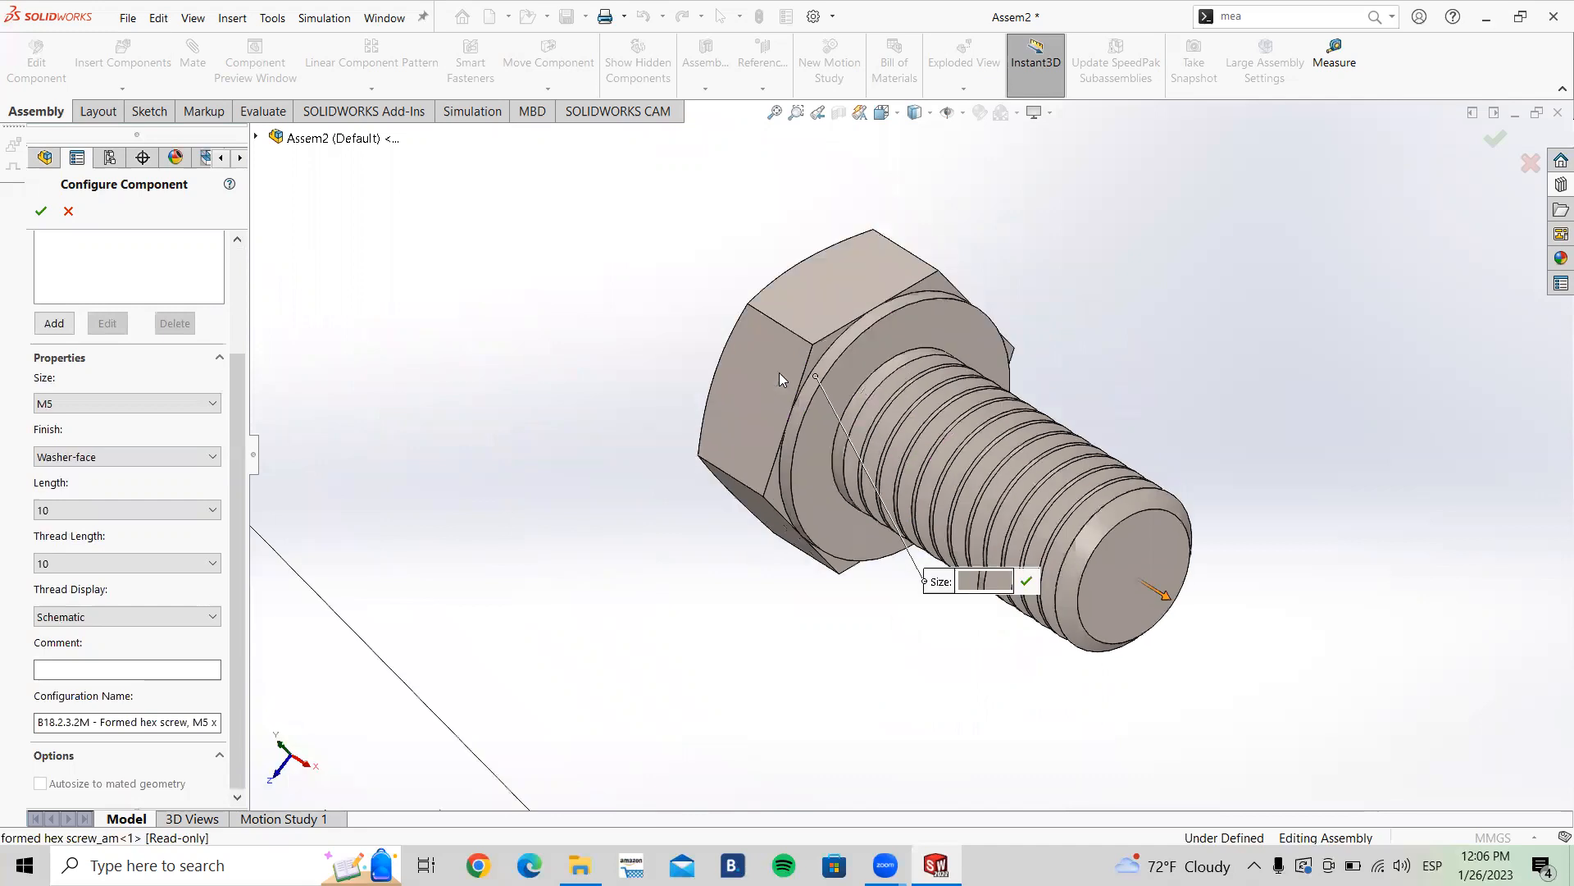
Step: Set the screw's thread display to Cosmetic
{"action": "scroll", "coordinate": [779, 372], "scroll_direction": "up", "scroll_amount": 8}
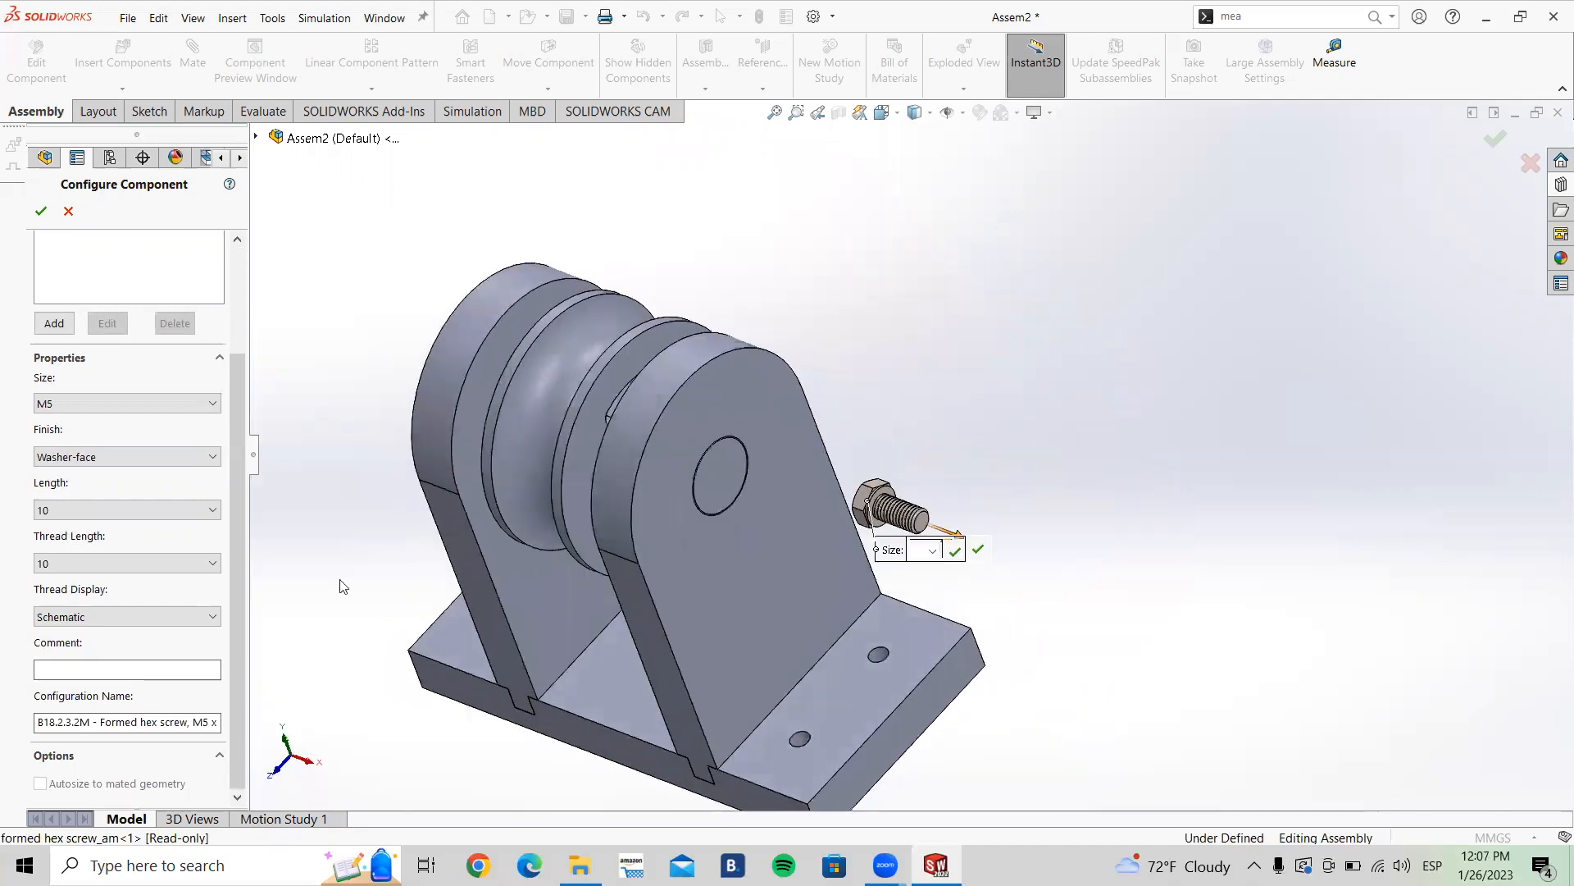
{"action": "left_click", "coordinate": [152, 617]}
{"action": "left_click", "coordinate": [156, 642]}
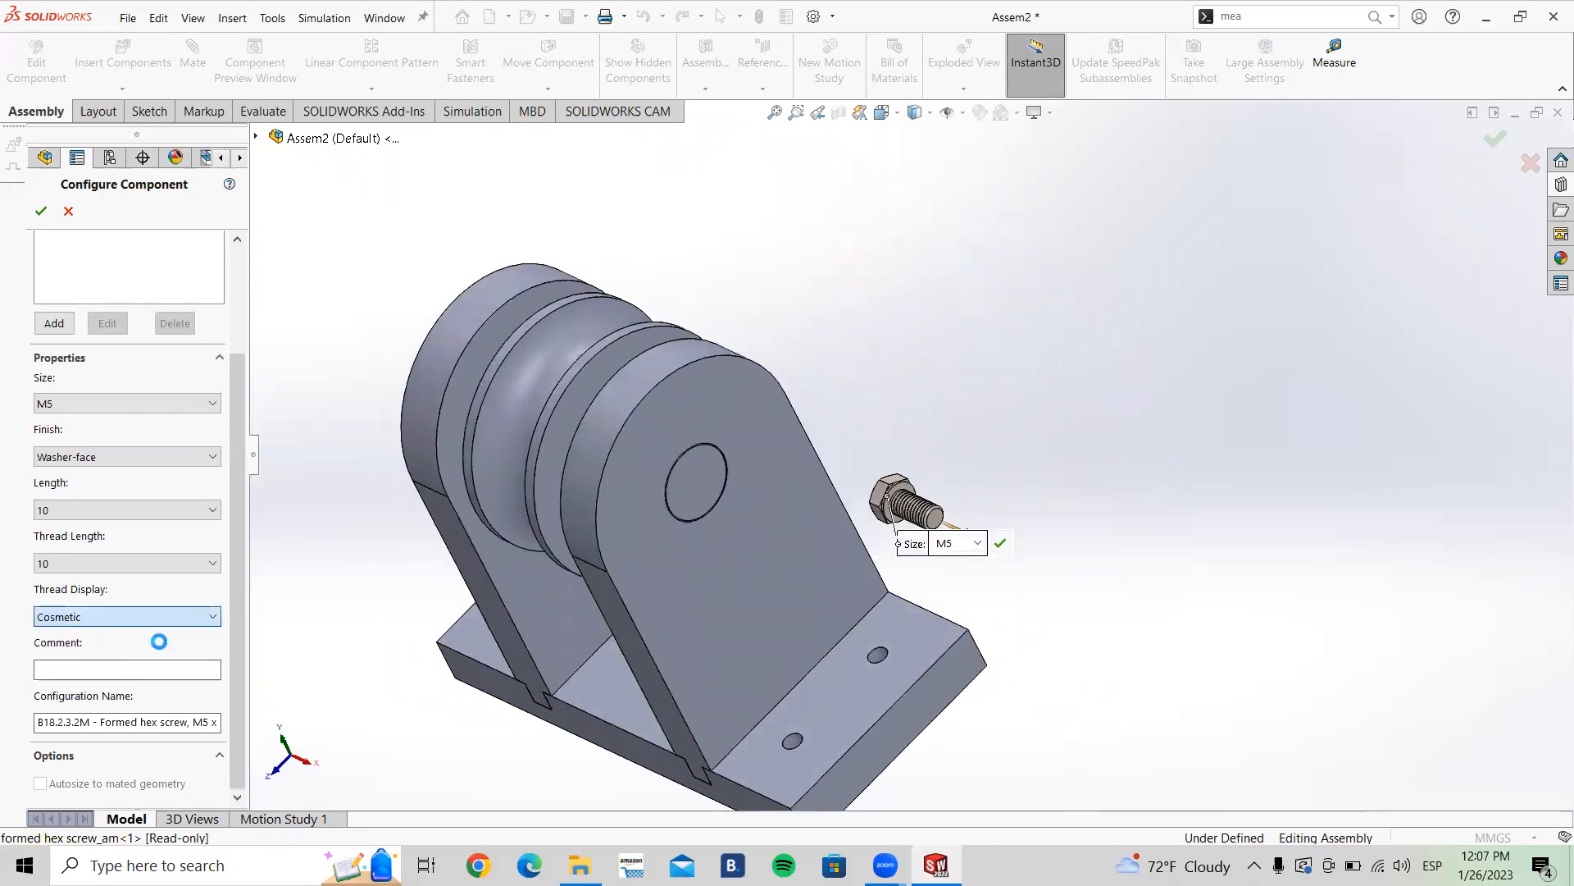
Step: Accept the configured screw, close the insert command, and drag the screw beside the base plate
{"action": "scroll", "coordinate": [1087, 576], "scroll_direction": "down", "scroll_amount": 2}
{"action": "middle_click_drag", "start_coordinate": [930, 568], "coordinate": [989, 533]}
{"action": "scroll", "coordinate": [1052, 581], "scroll_direction": "down", "scroll_amount": 1}
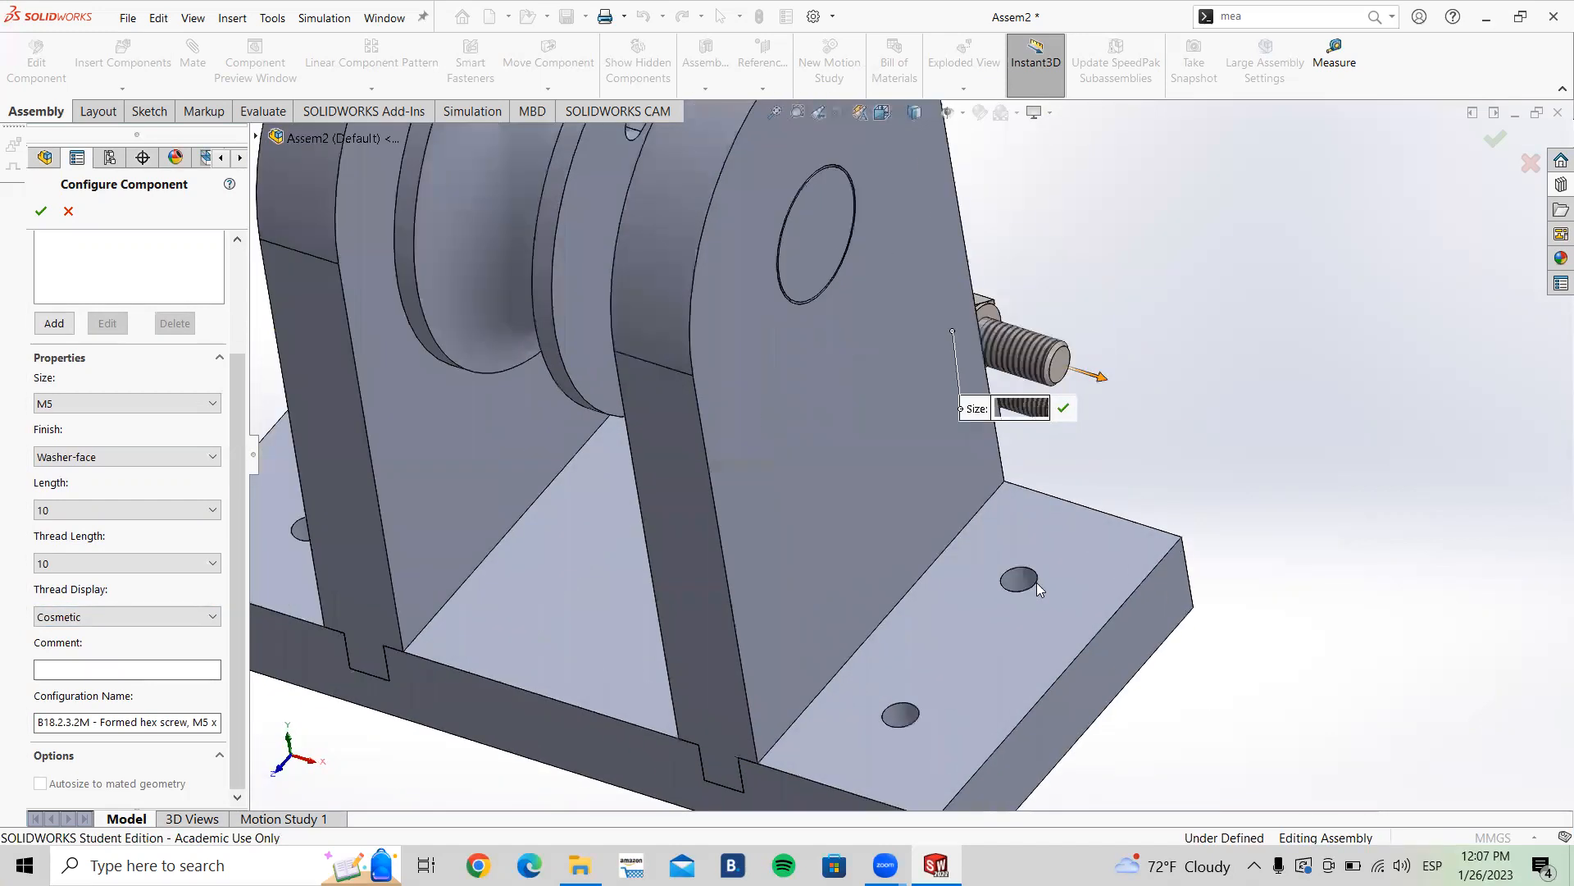
{"action": "scroll", "coordinate": [1033, 574], "scroll_direction": "down", "scroll_amount": 3}
{"action": "scroll", "coordinate": [1028, 541], "scroll_direction": "up", "scroll_amount": 5}
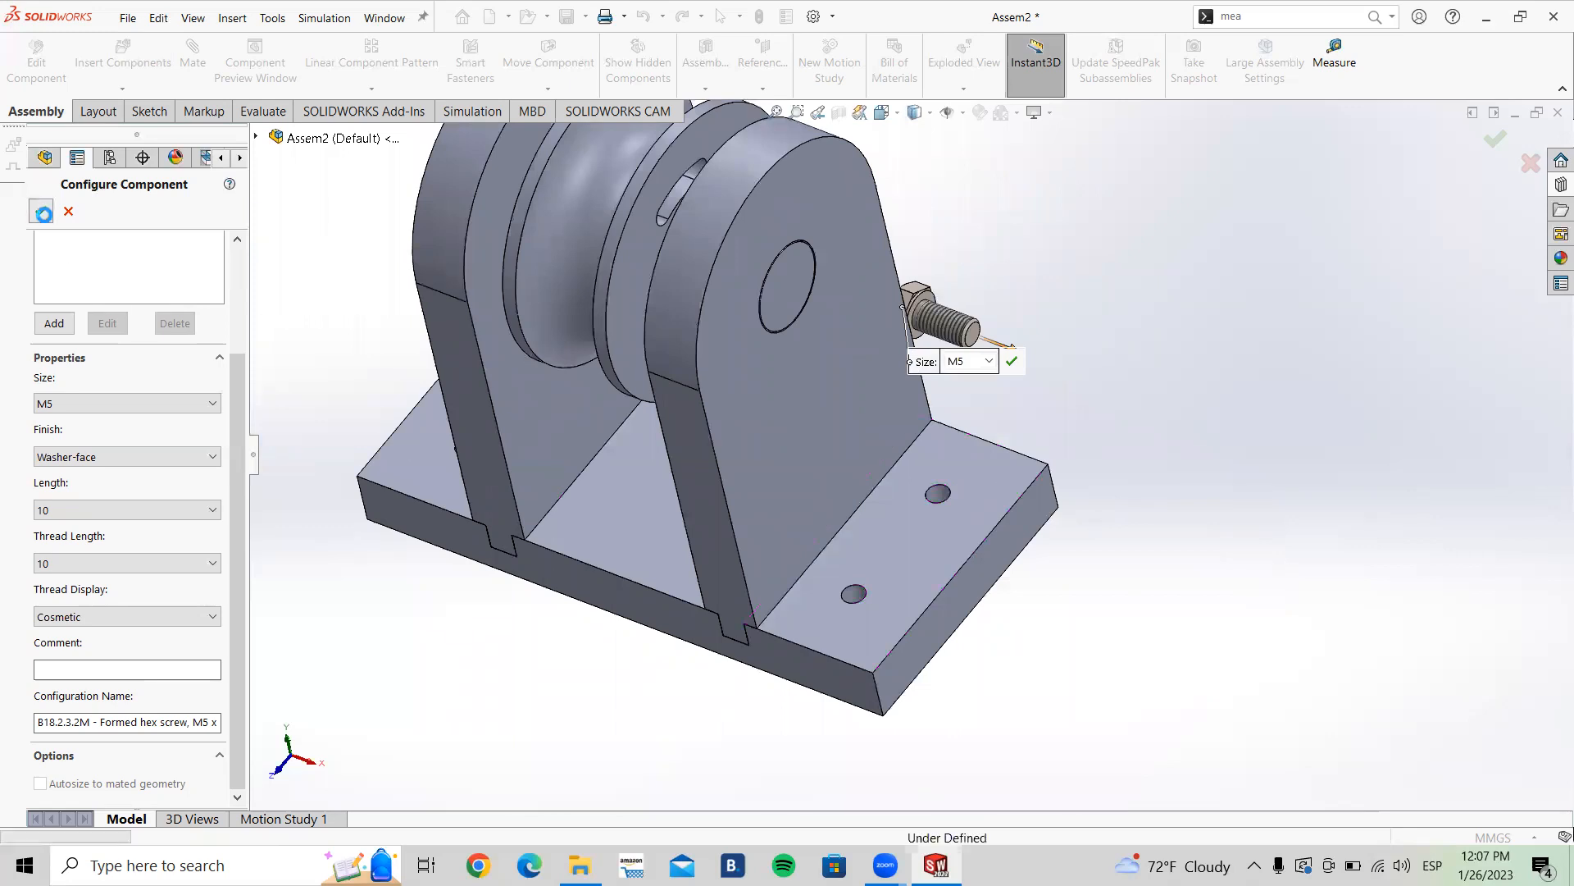
{"action": "key", "text": "Return"}
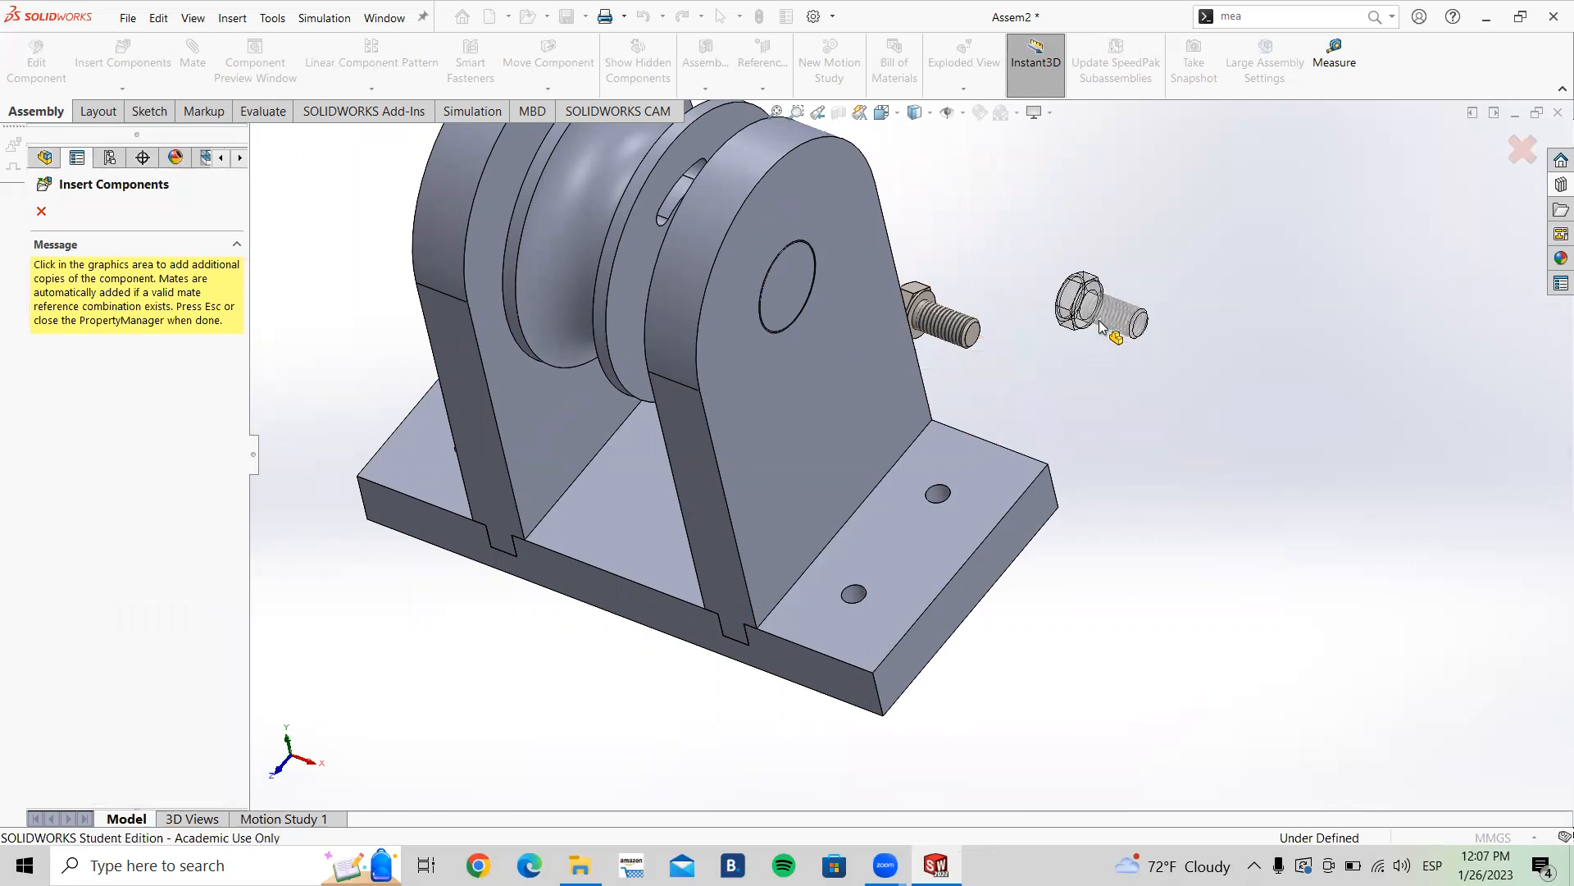
{"action": "left_click", "coordinate": [1520, 155]}
{"action": "left_click_drag", "start_coordinate": [952, 328], "coordinate": [1024, 380]}
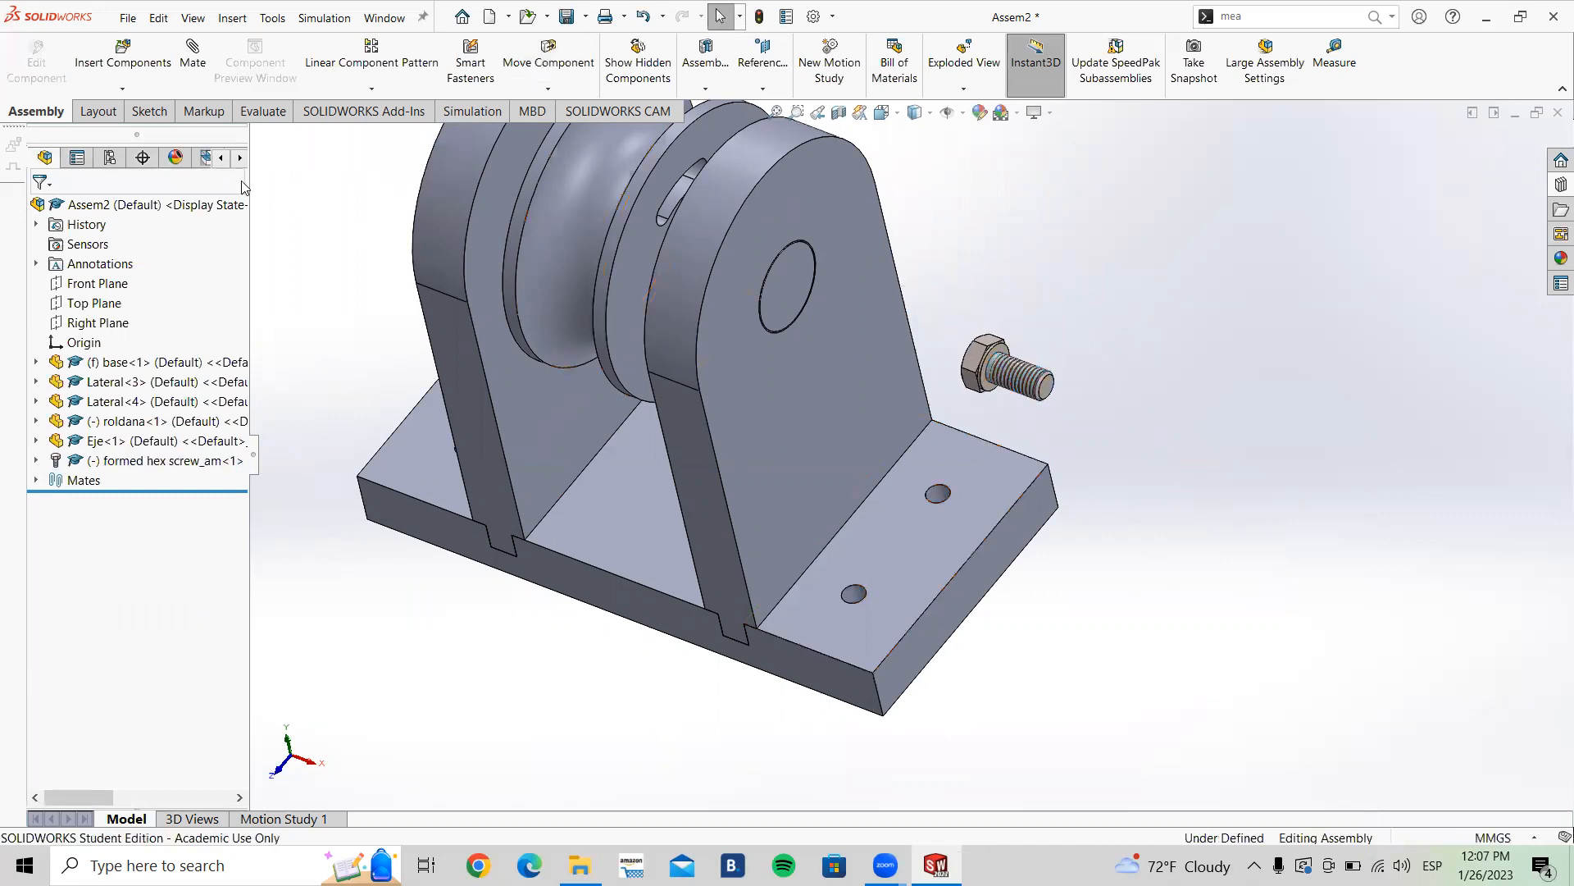
Step: Mate the underside of the screw head coincident with the top face of the base plate's right flange
{"action": "left_click", "coordinate": [193, 58]}
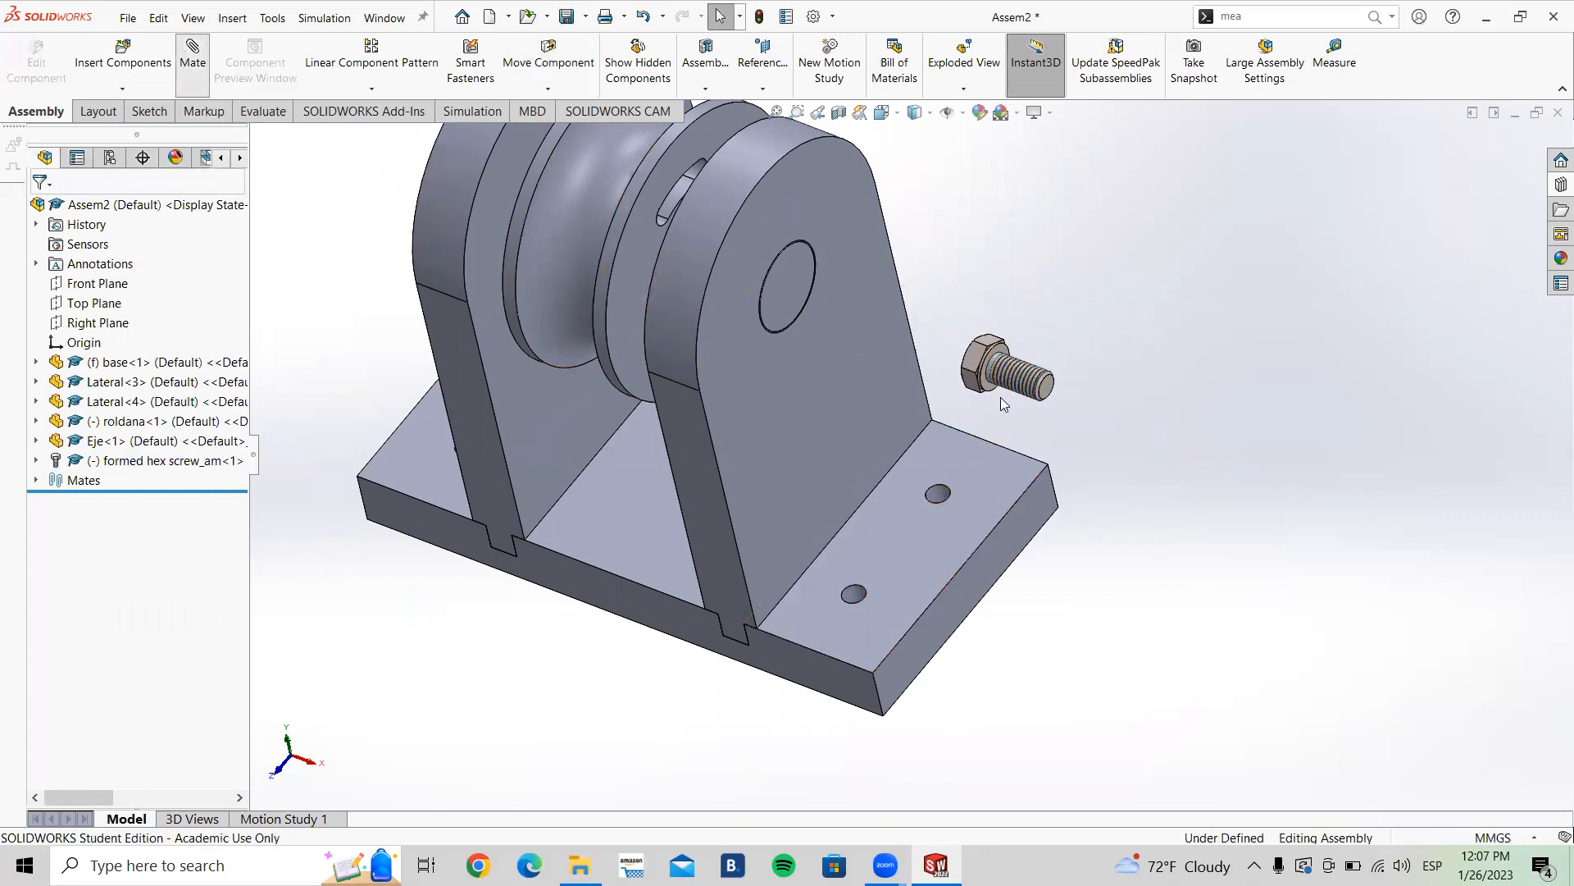
{"action": "scroll", "coordinate": [969, 467], "scroll_direction": "down", "scroll_amount": 5}
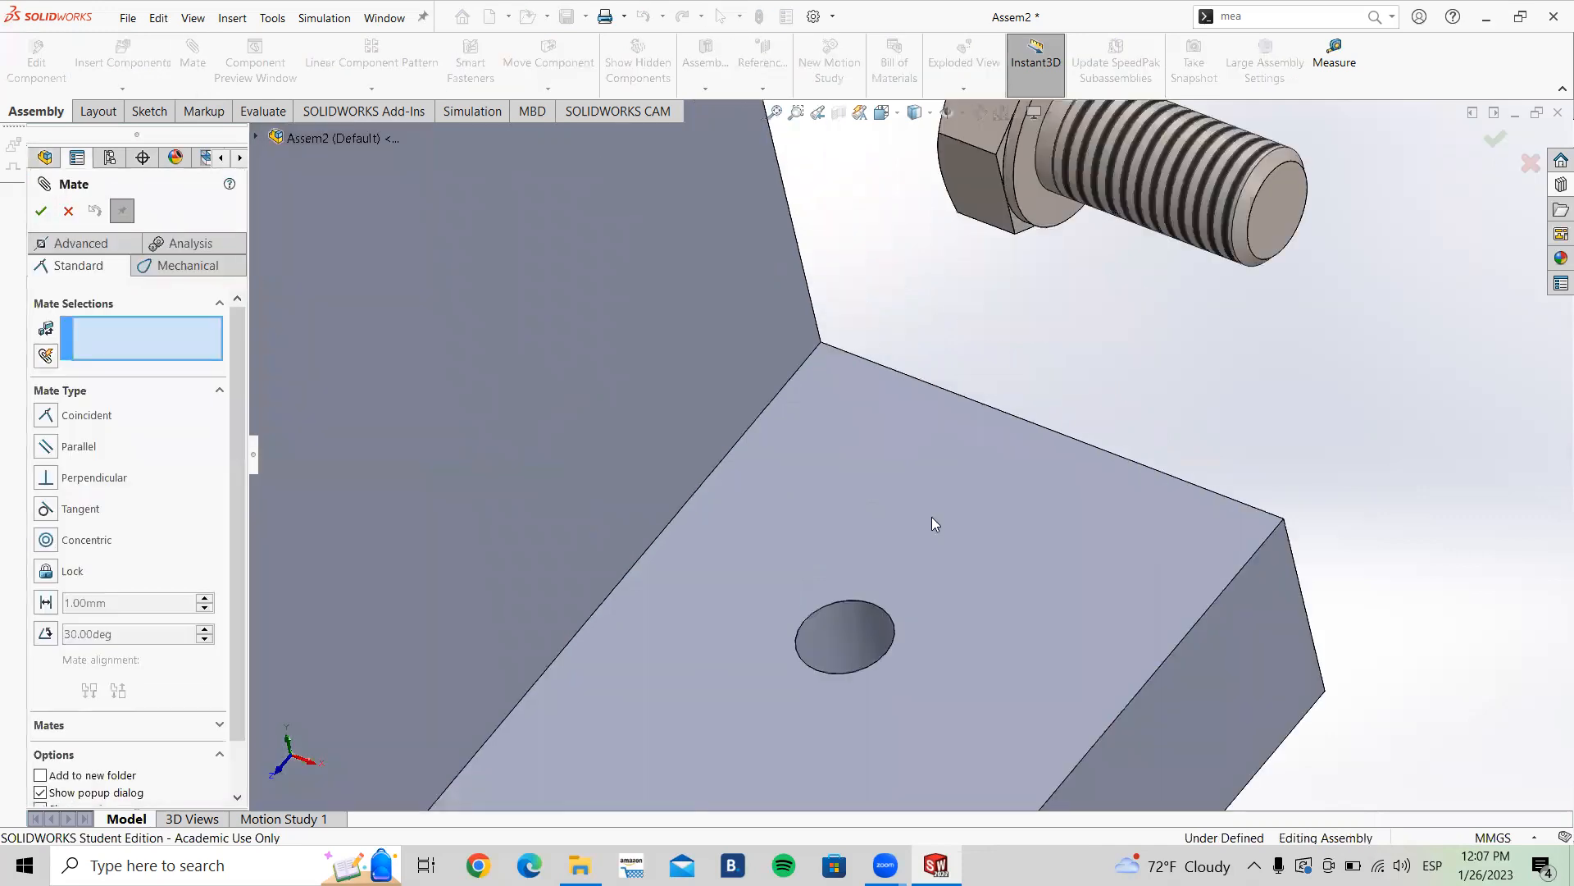
{"action": "middle_click_drag", "start_coordinate": [1072, 269], "coordinate": [1146, 164]}
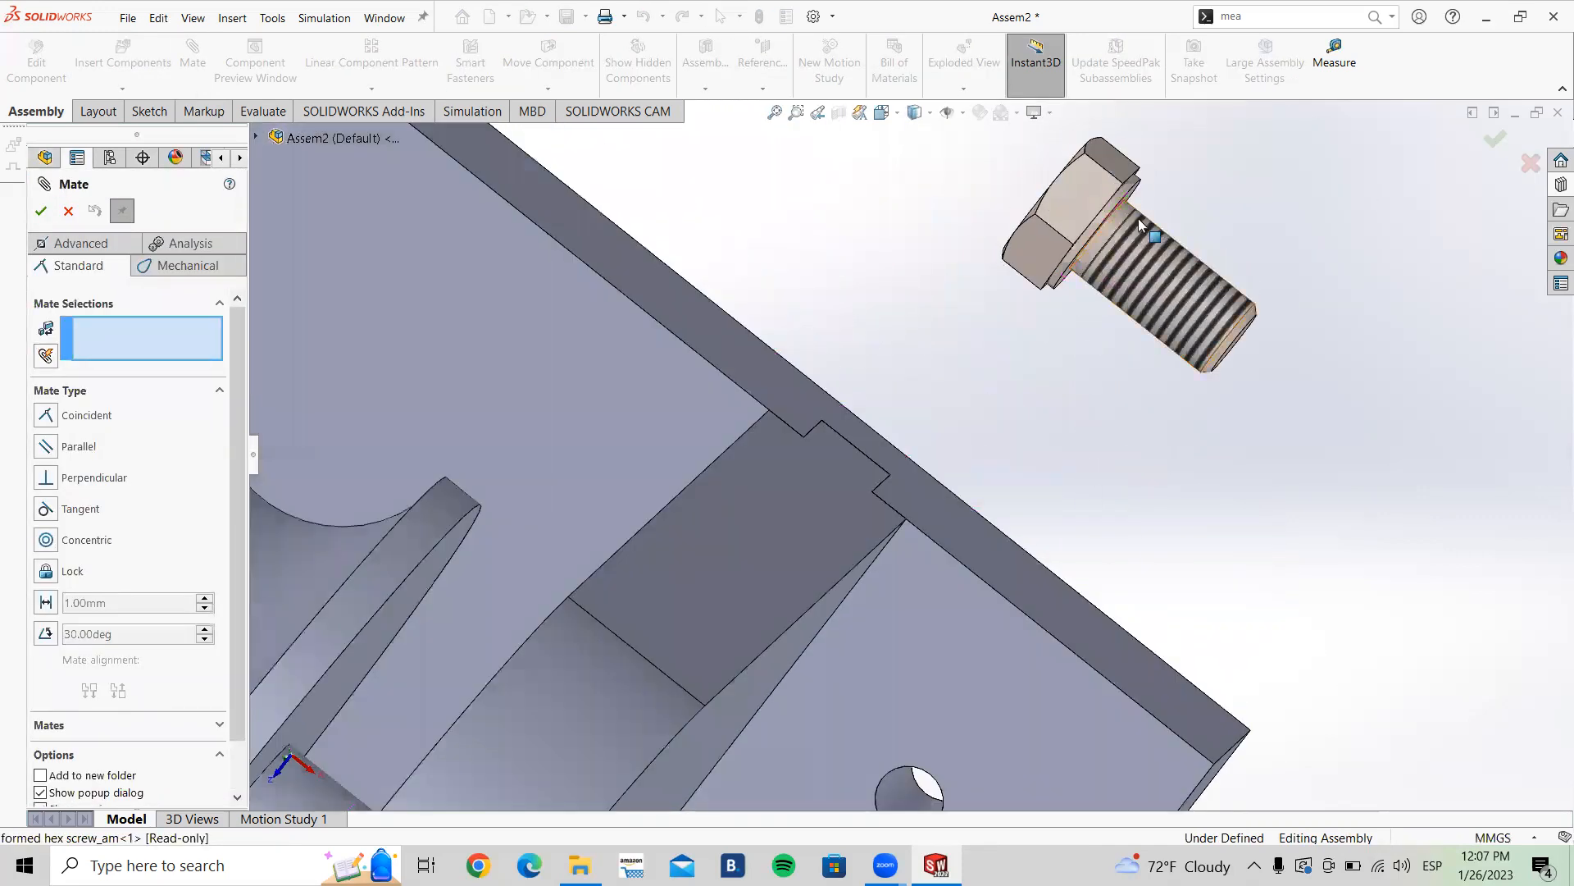
{"action": "scroll", "coordinate": [1101, 234], "scroll_direction": "down", "scroll_amount": 5}
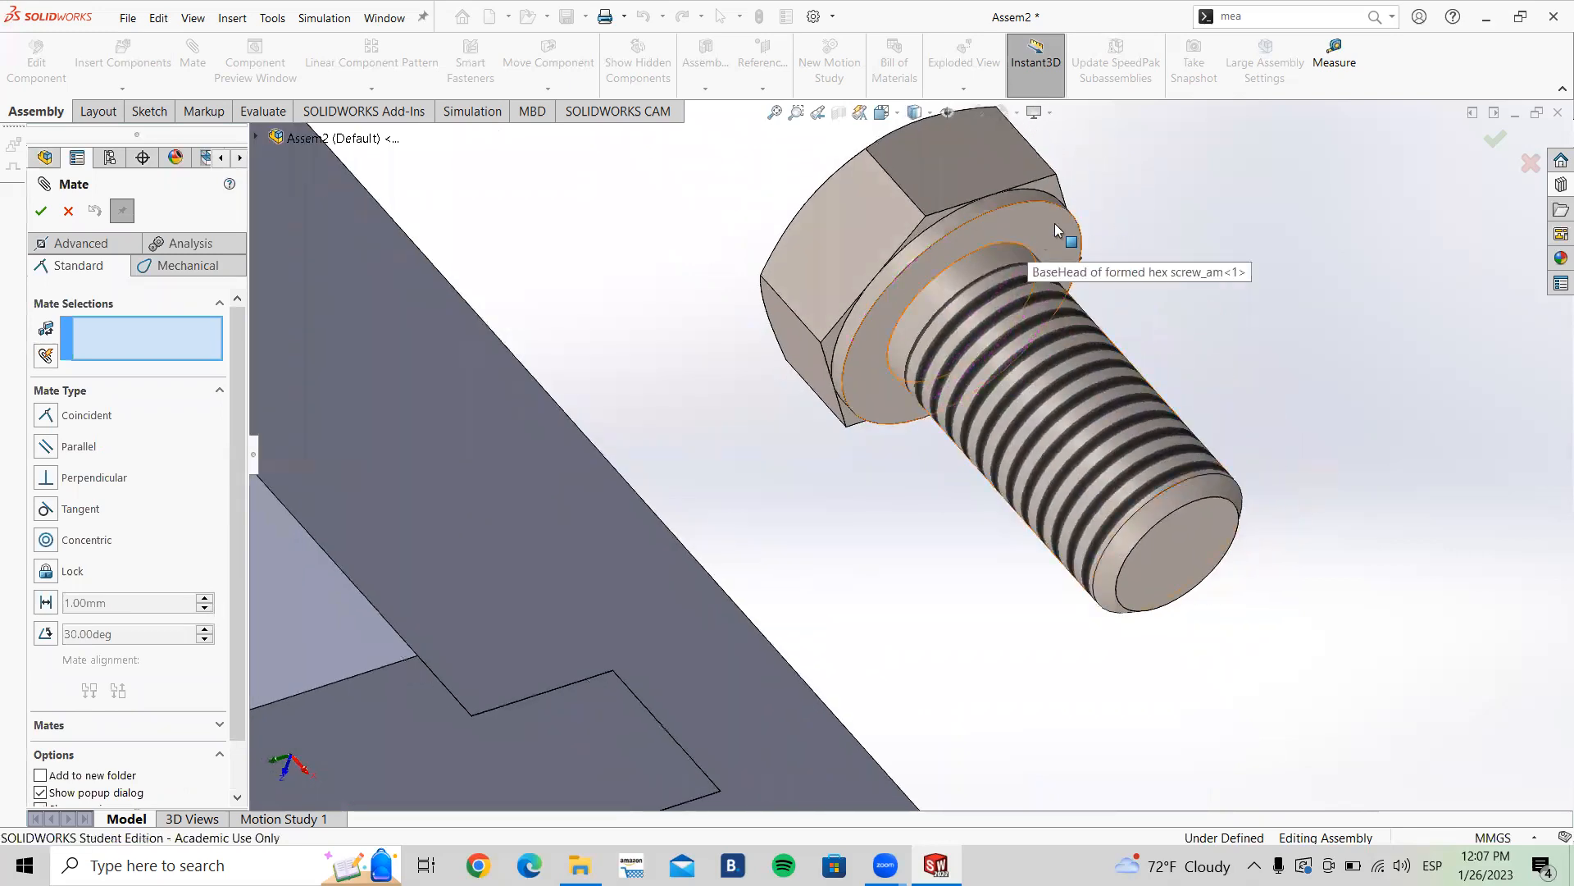
{"action": "left_click_drag", "start_coordinate": [1025, 224], "coordinate": [1055, 267]}
{"action": "scroll", "coordinate": [875, 552], "scroll_direction": "up", "scroll_amount": 4}
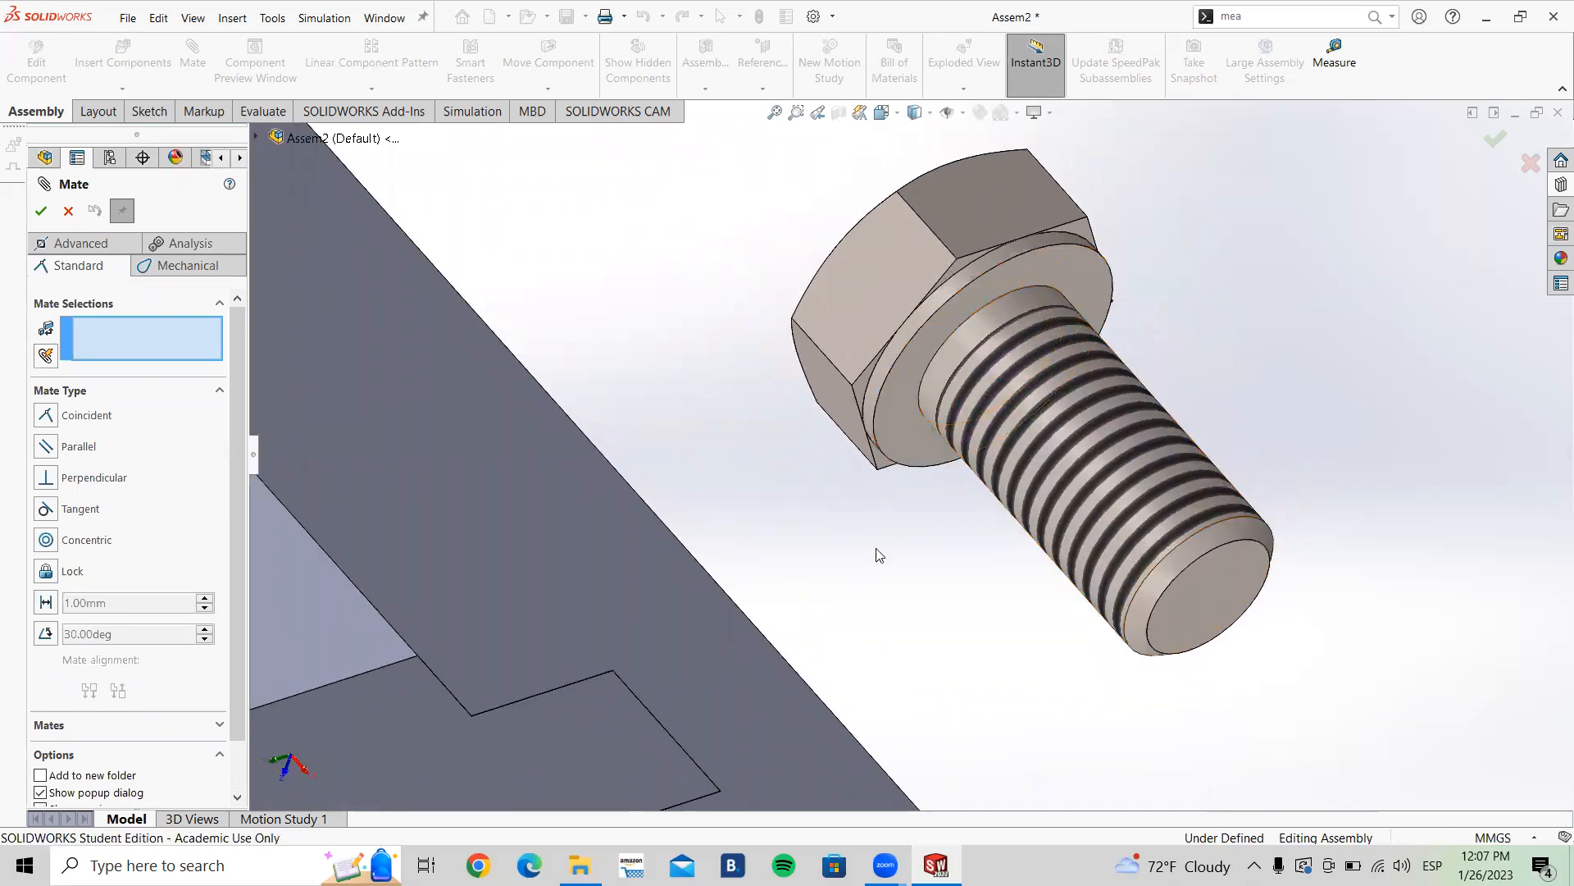
{"action": "left_click", "coordinate": [904, 443]}
{"action": "scroll", "coordinate": [902, 472], "scroll_direction": "up", "scroll_amount": 5}
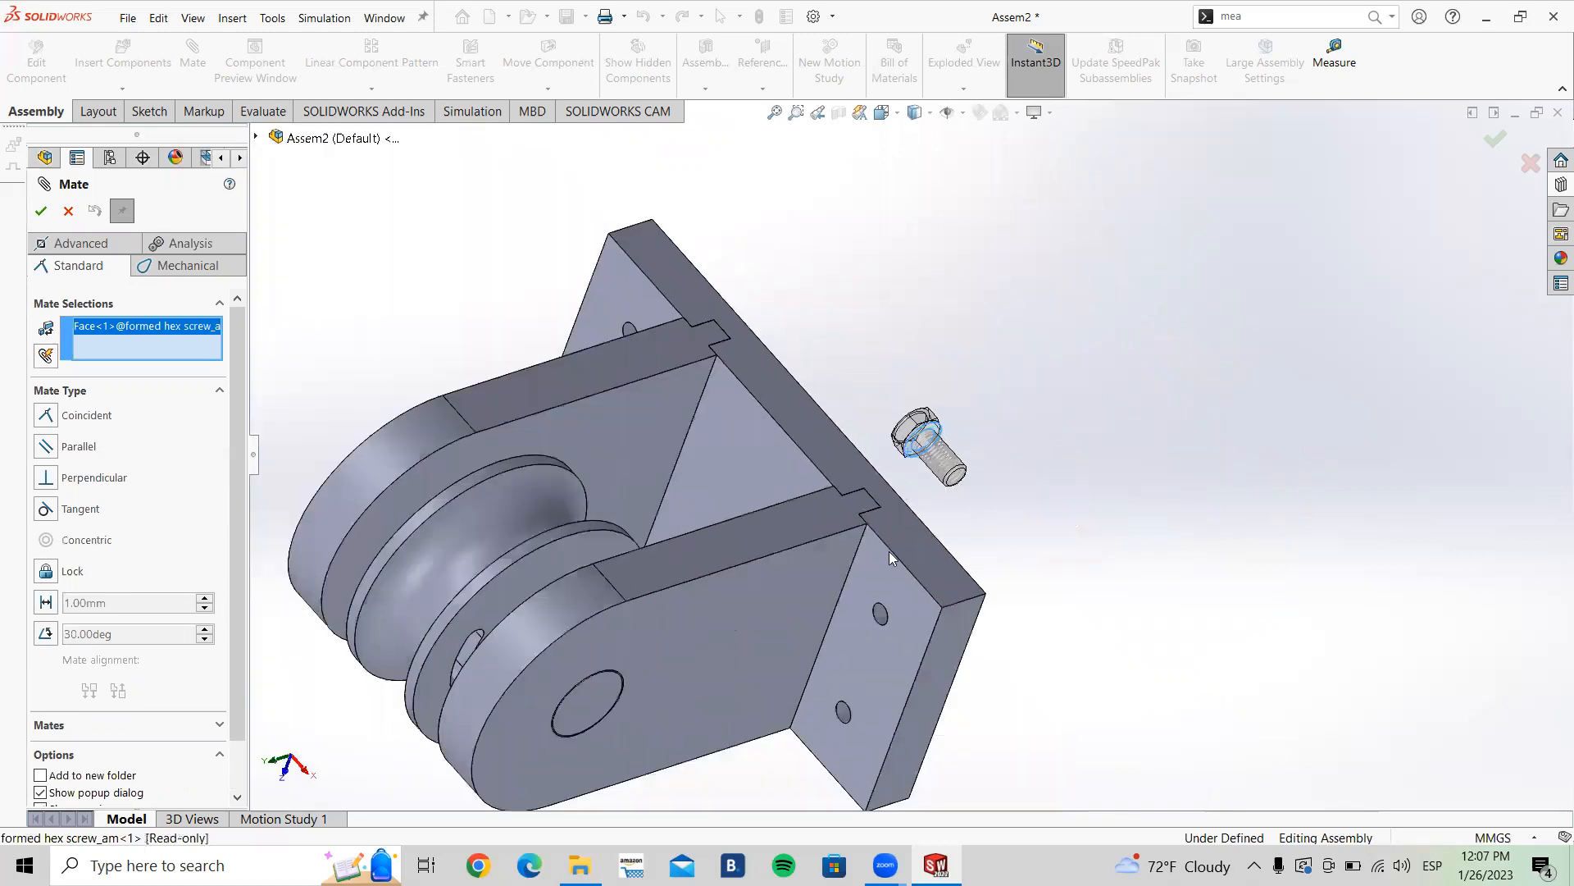
{"action": "left_click", "coordinate": [875, 577]}
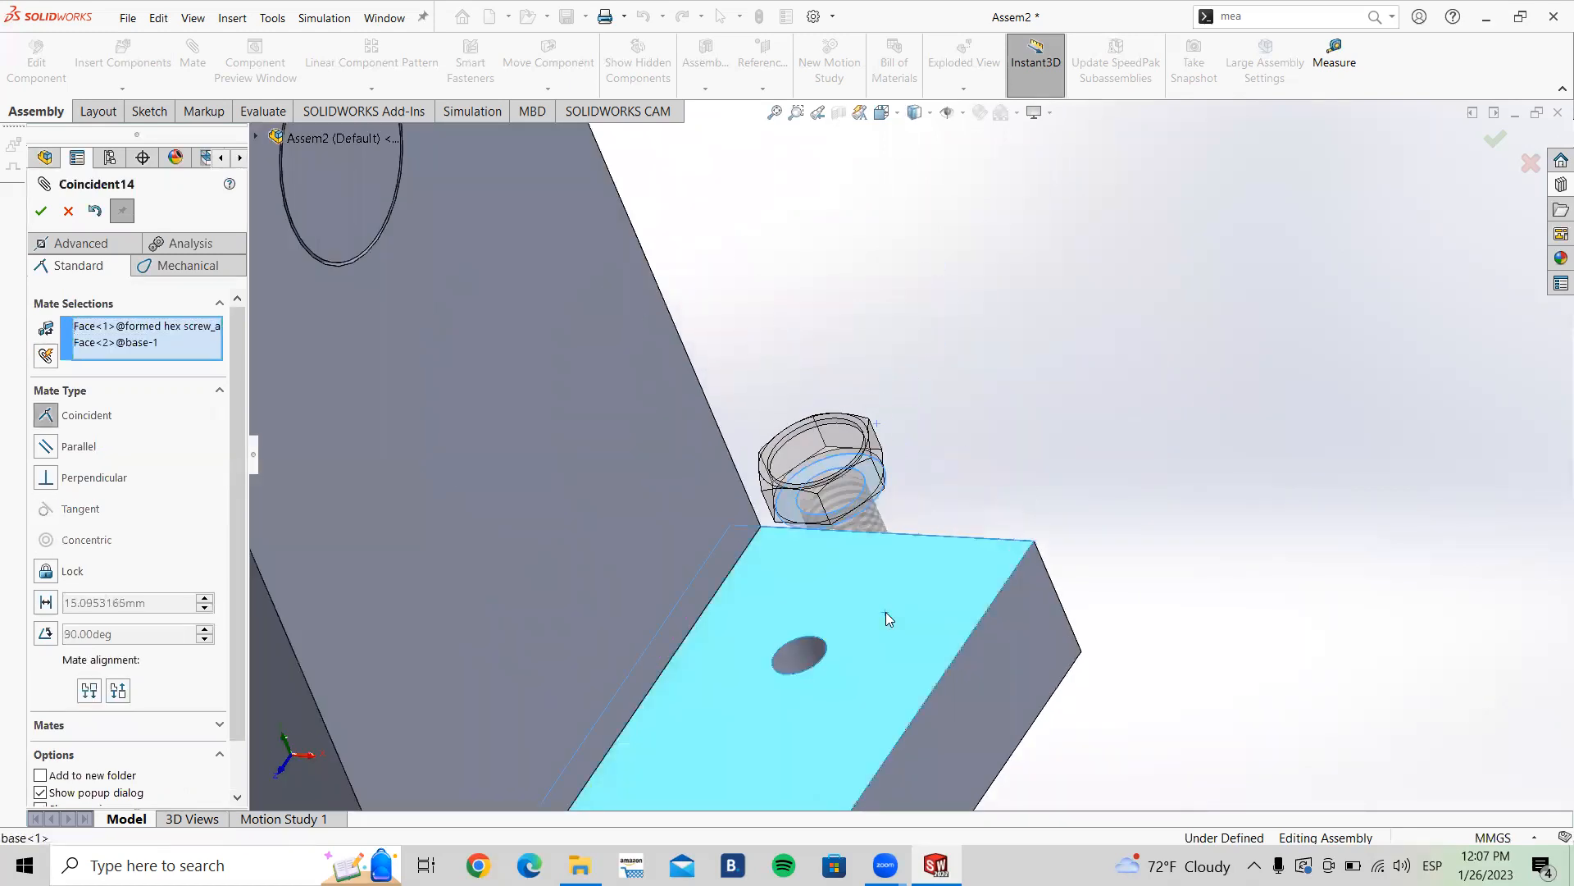
{"action": "left_click", "coordinate": [41, 213]}
Step: Add a concentric mate between the screw shank and the nearer hole in the base plate
{"action": "scroll", "coordinate": [887, 509], "scroll_direction": "down", "scroll_amount": 4}
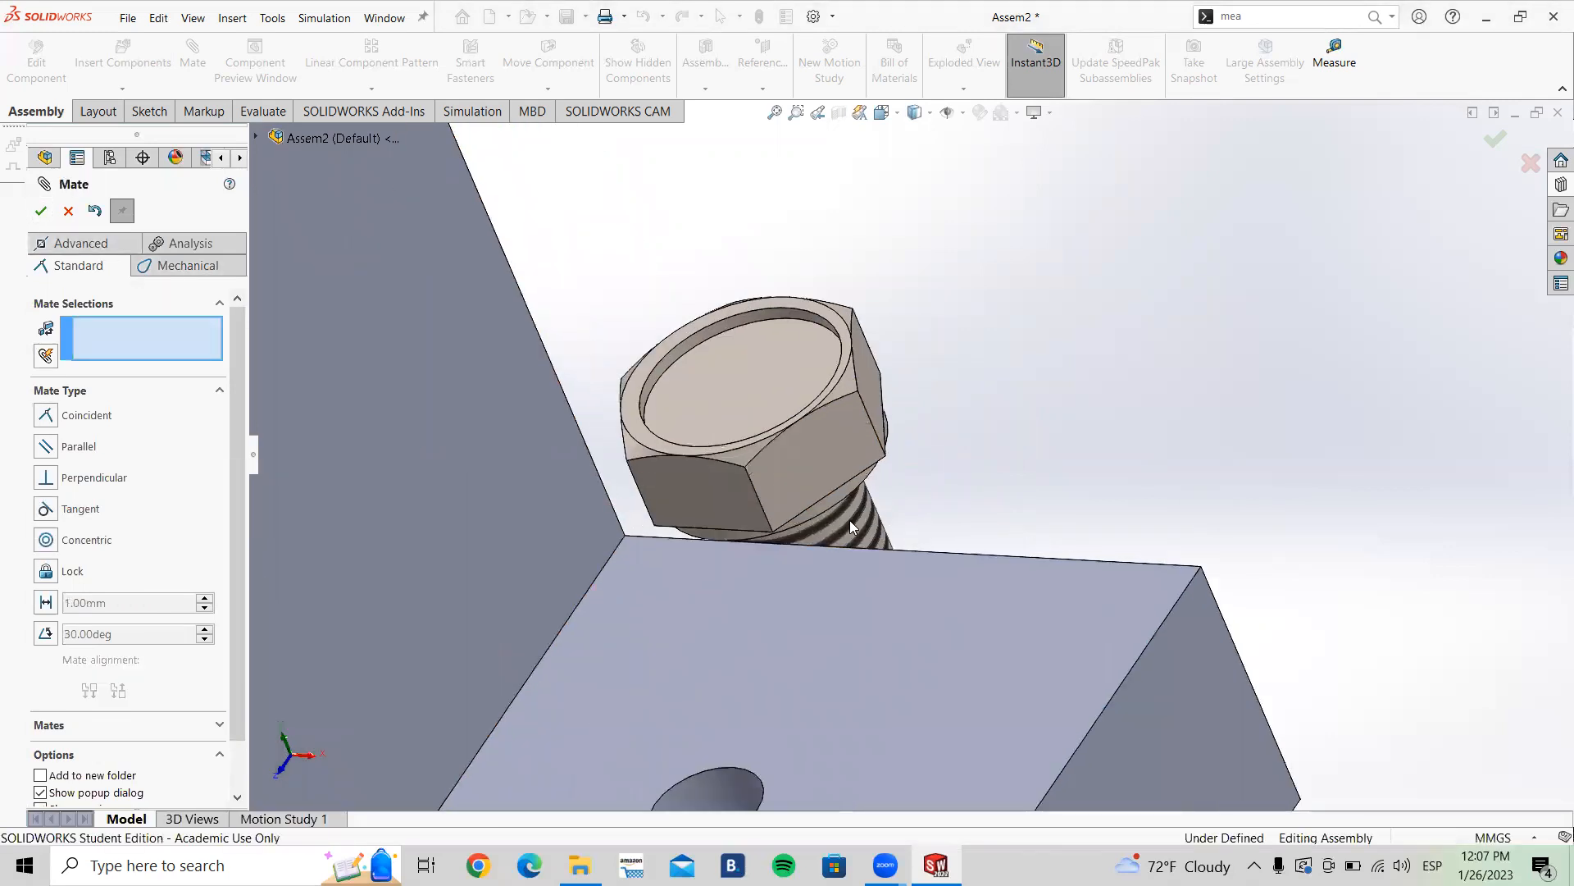
{"action": "left_click", "coordinate": [850, 520]}
{"action": "left_click", "coordinate": [728, 774]}
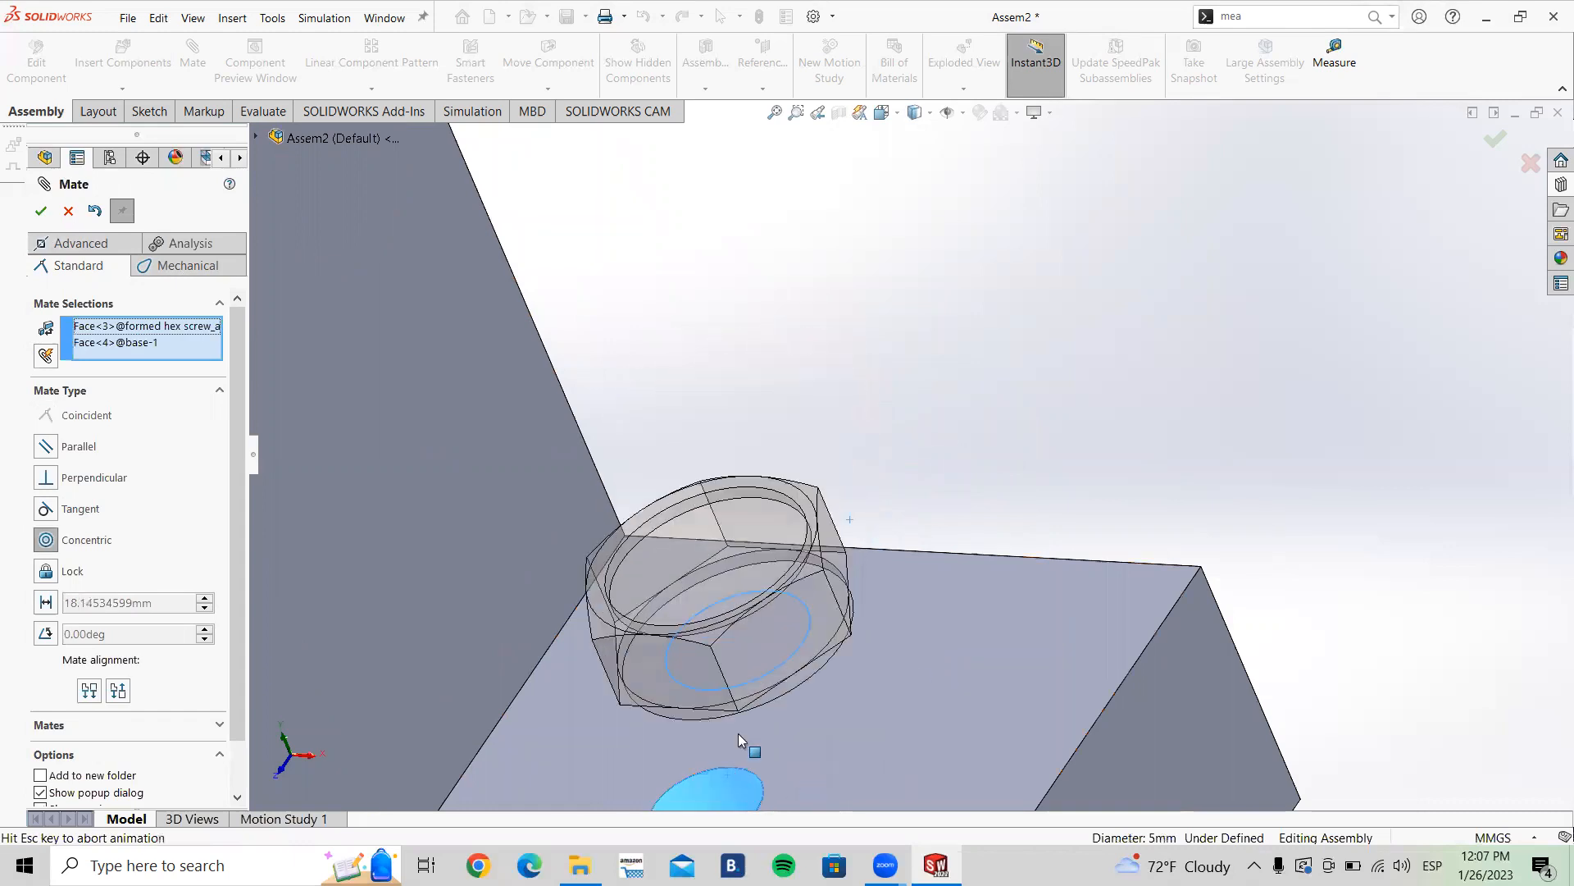
{"action": "scroll", "coordinate": [820, 557], "scroll_direction": "up", "scroll_amount": 5}
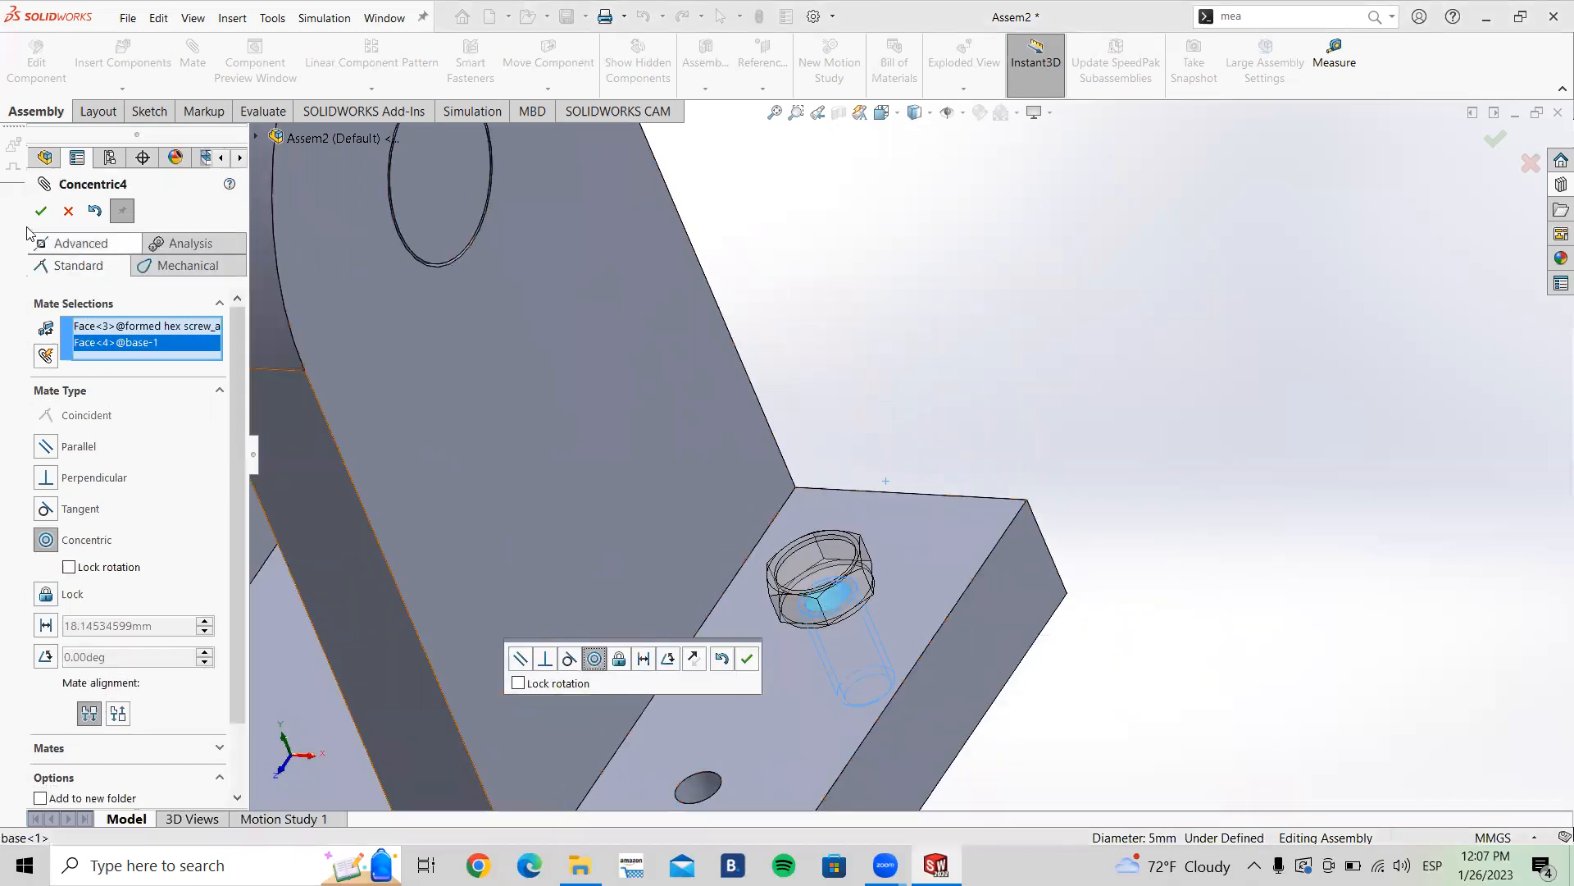
{"action": "left_click", "coordinate": [40, 213]}
Step: Drag the seated screw to check its remaining movement and exit the Mate command
{"action": "scroll", "coordinate": [764, 595], "scroll_direction": "up", "scroll_amount": 3}
{"action": "middle_click_drag", "start_coordinate": [773, 608], "coordinate": [892, 564]}
{"action": "scroll", "coordinate": [881, 548], "scroll_direction": "down", "scroll_amount": 5}
{"action": "left_click", "coordinate": [862, 537]}
{"action": "left_click_drag", "start_coordinate": [769, 542], "coordinate": [763, 245]}
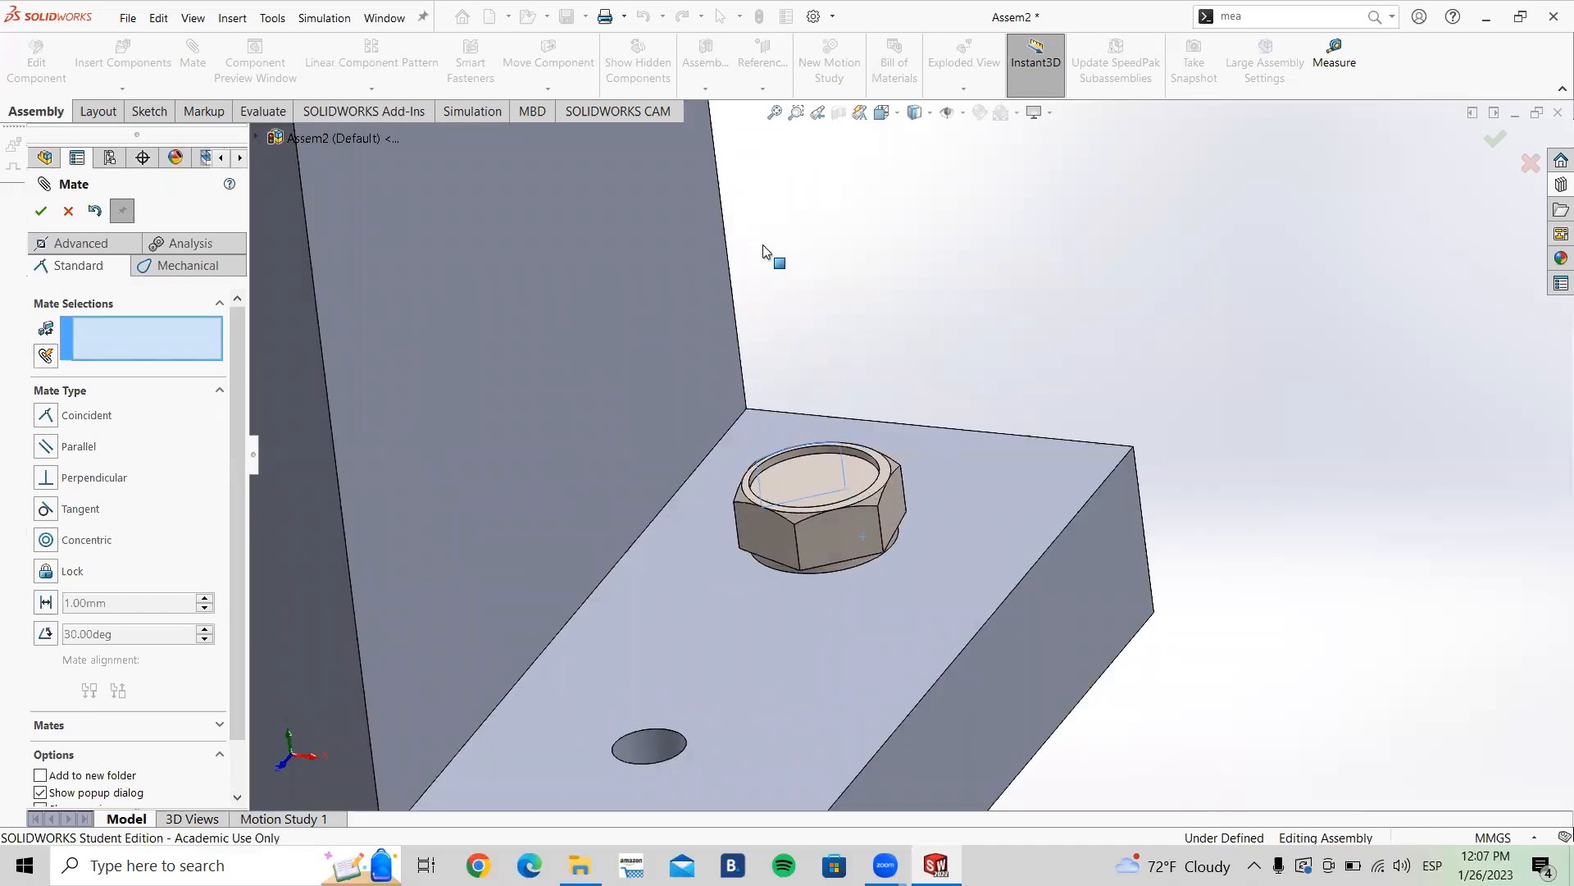
{"action": "left_click", "coordinate": [66, 212]}
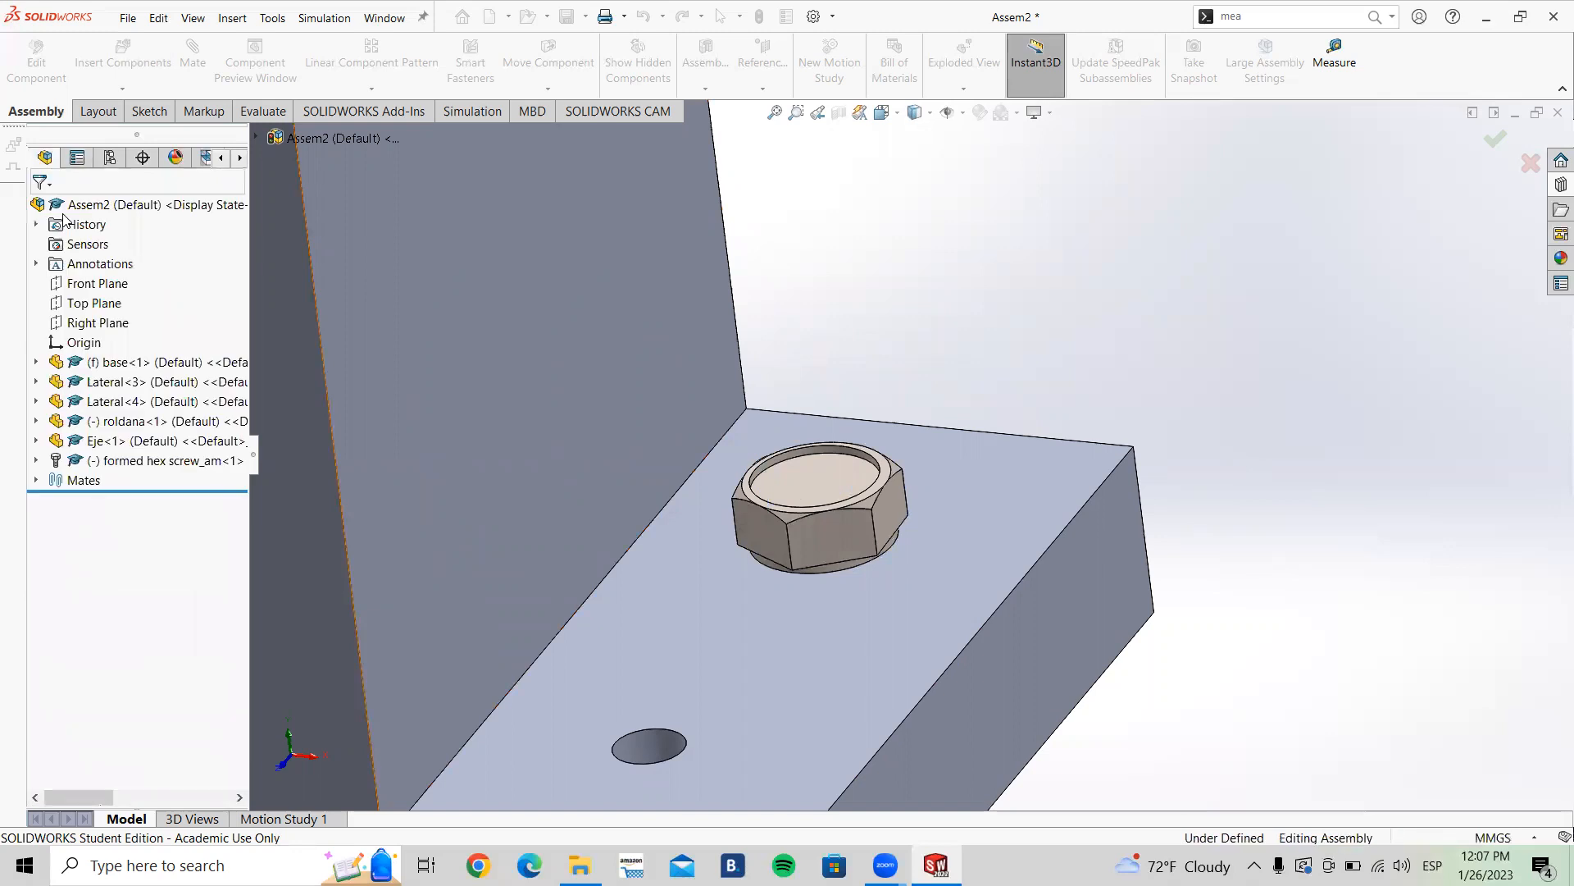
Step: Edit the screw's concentric mate to enable Lock rotation
{"action": "left_click", "coordinate": [36, 482]}
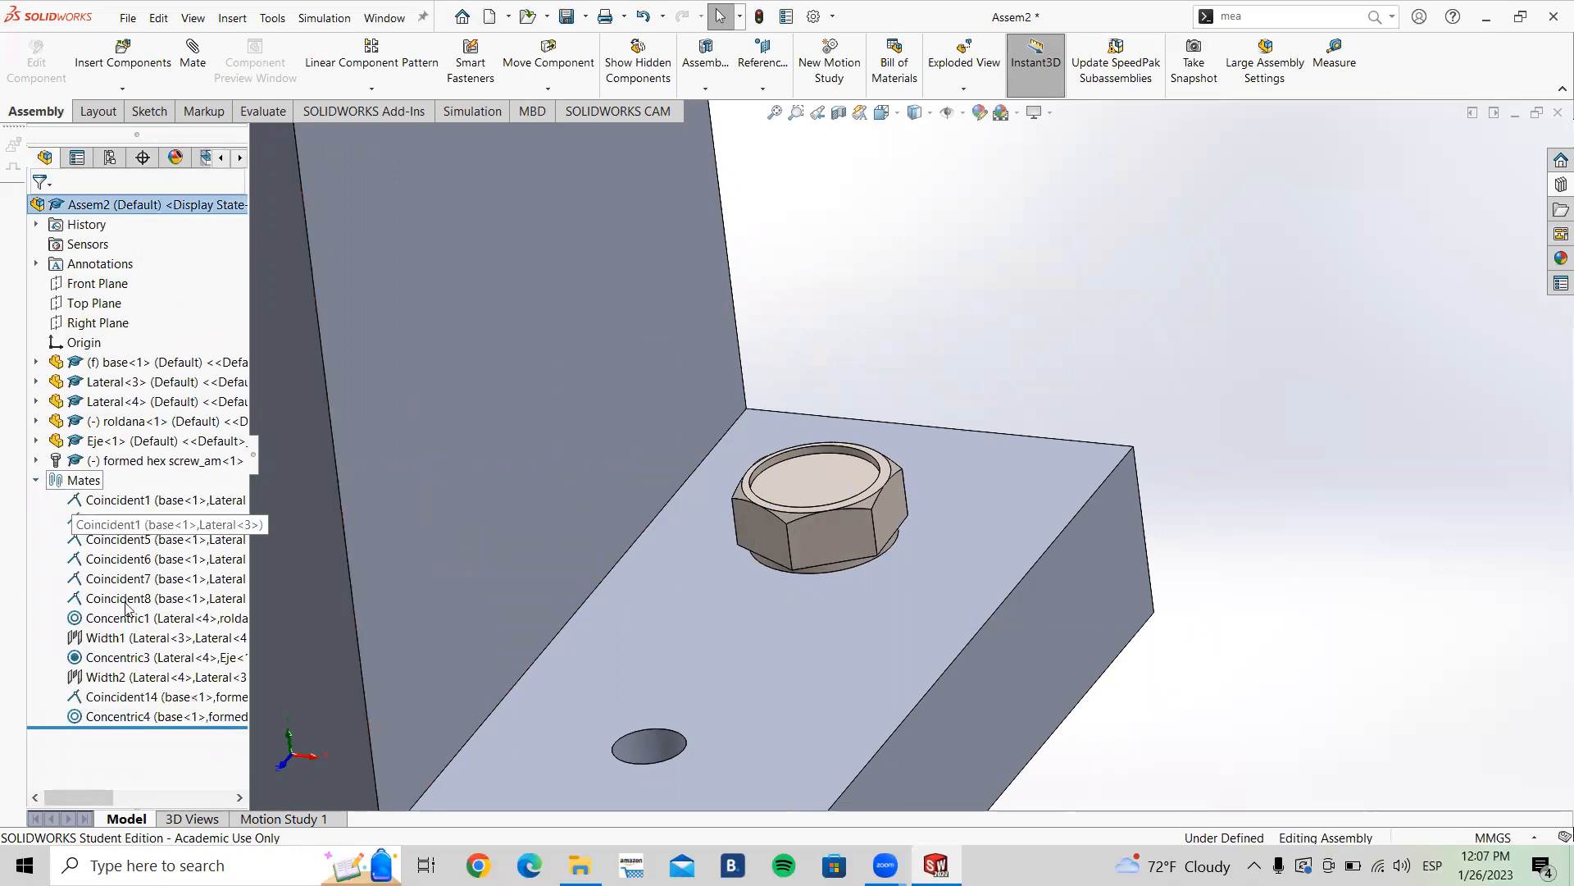
{"action": "left_click", "coordinate": [135, 719]}
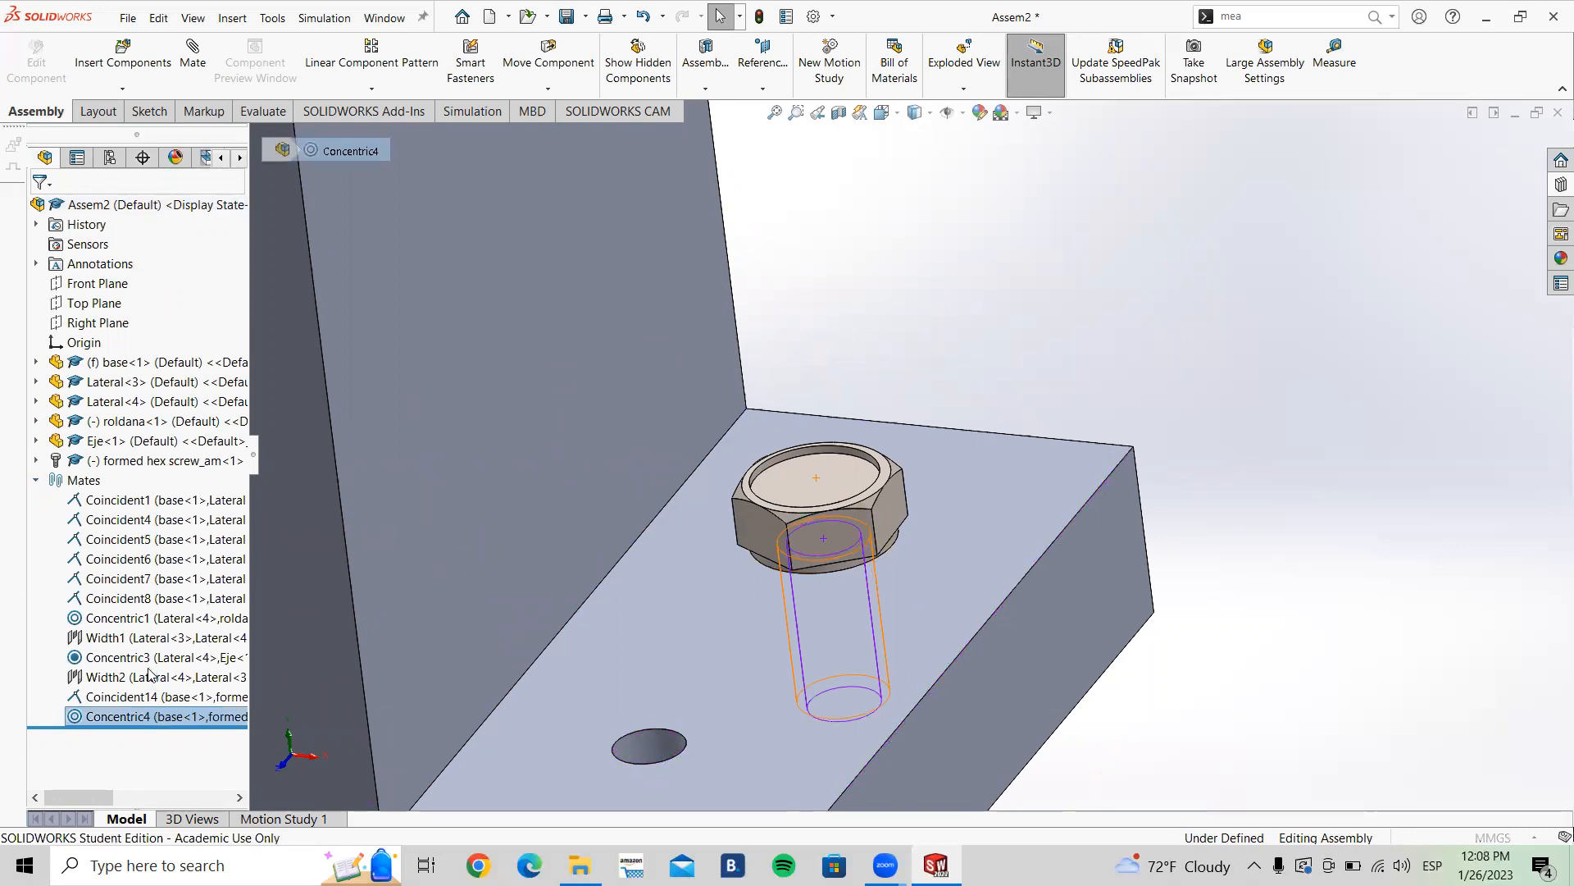
{"action": "left_click", "coordinate": [146, 646]}
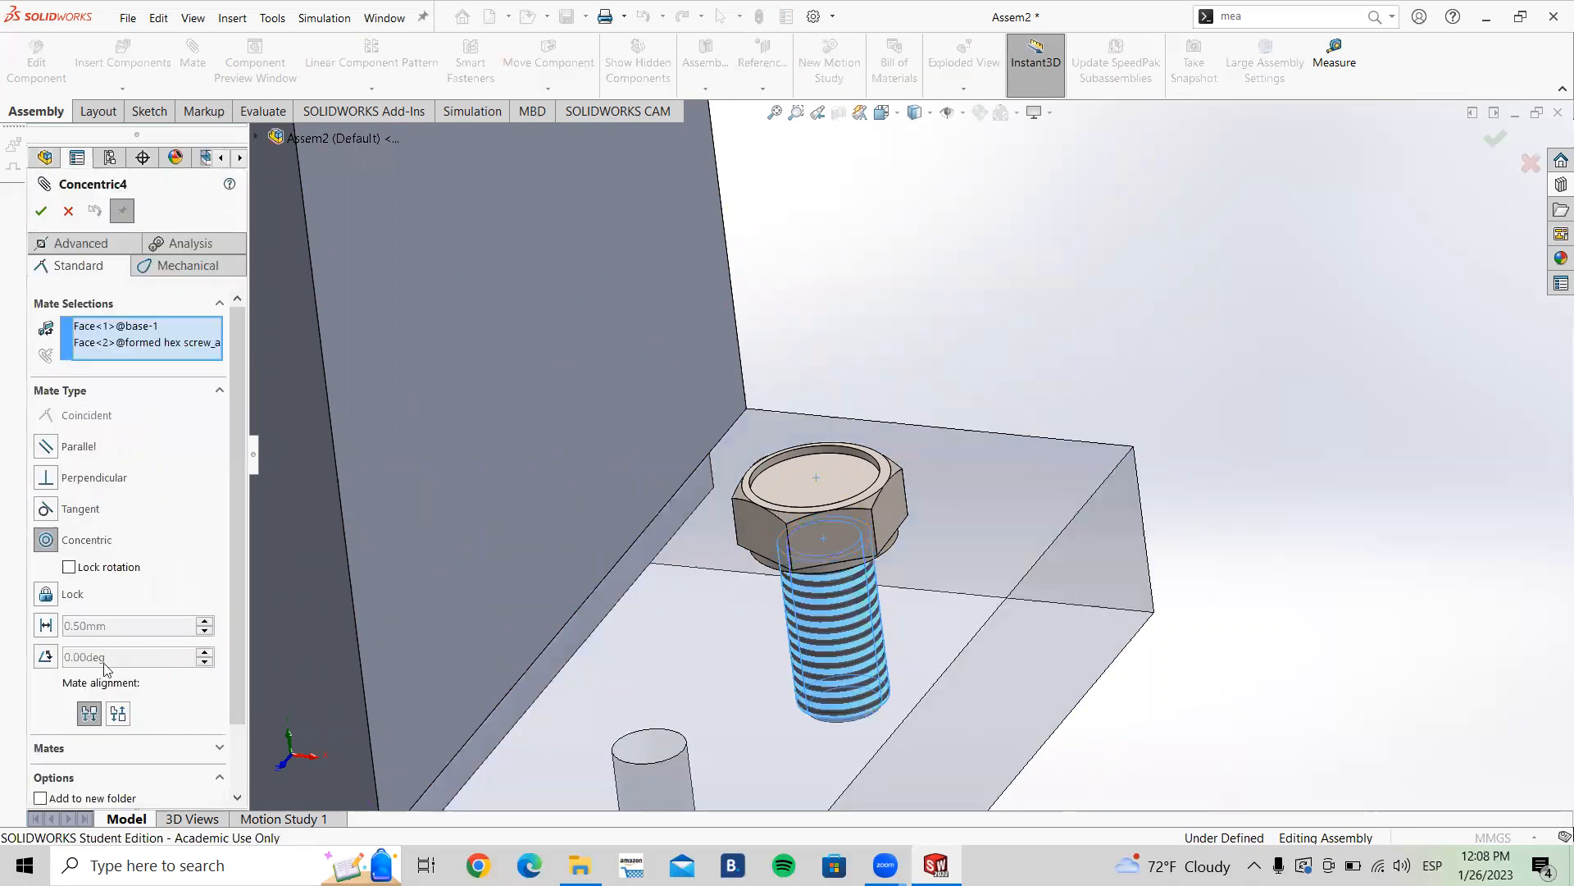
{"action": "left_click", "coordinate": [40, 211]}
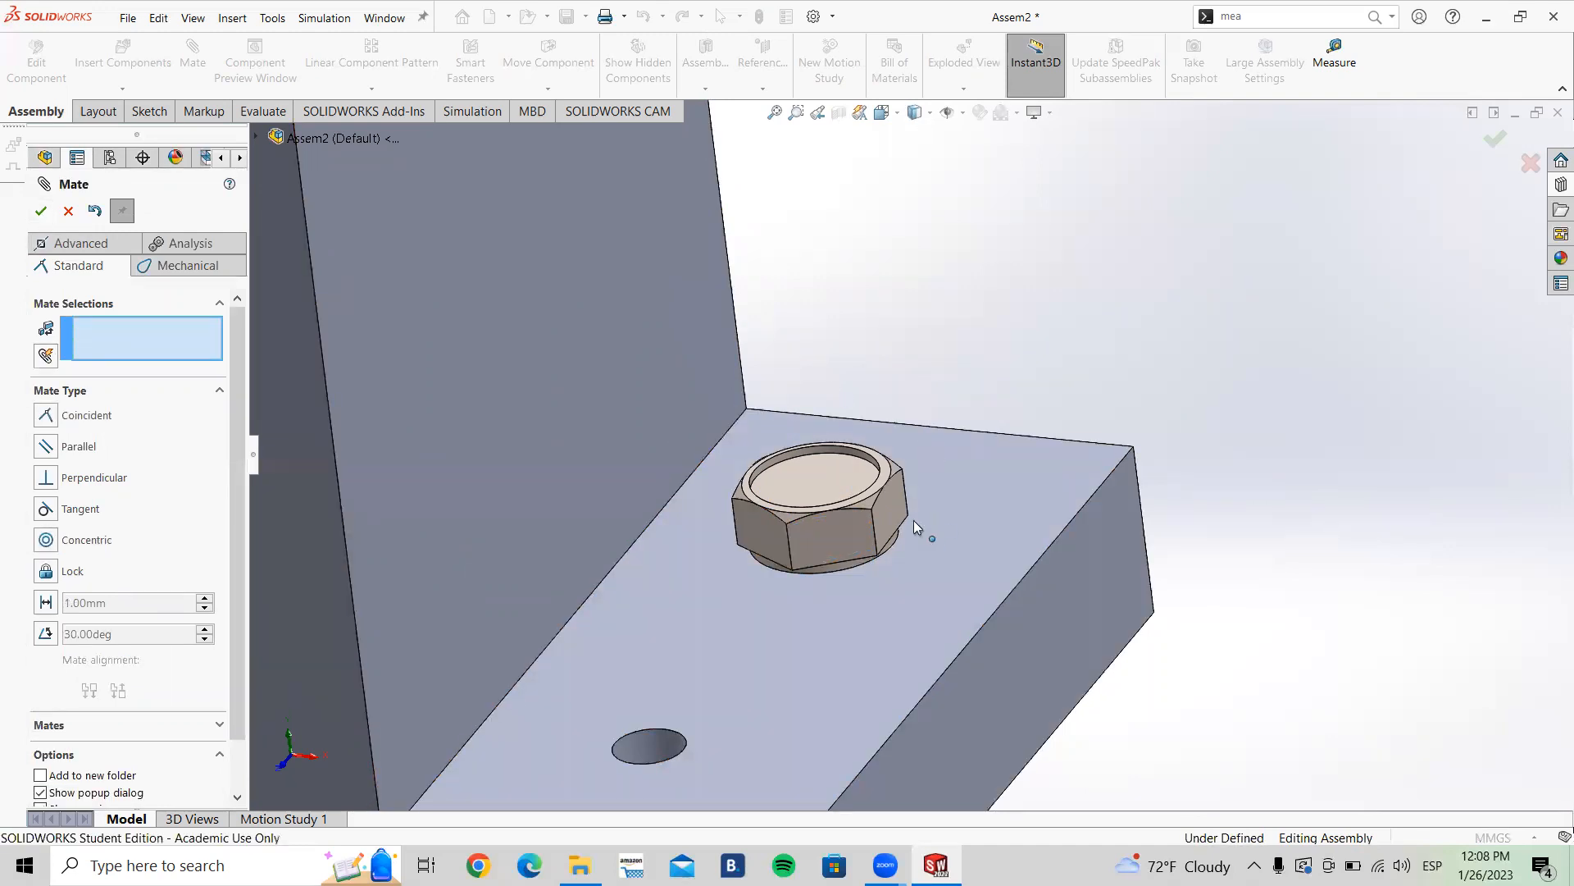
{"action": "left_click", "coordinate": [69, 211]}
Step: Copy the screw with its mates into the second hole on the base plate's right flange
{"action": "scroll", "coordinate": [680, 434], "scroll_direction": "up", "scroll_amount": 3}
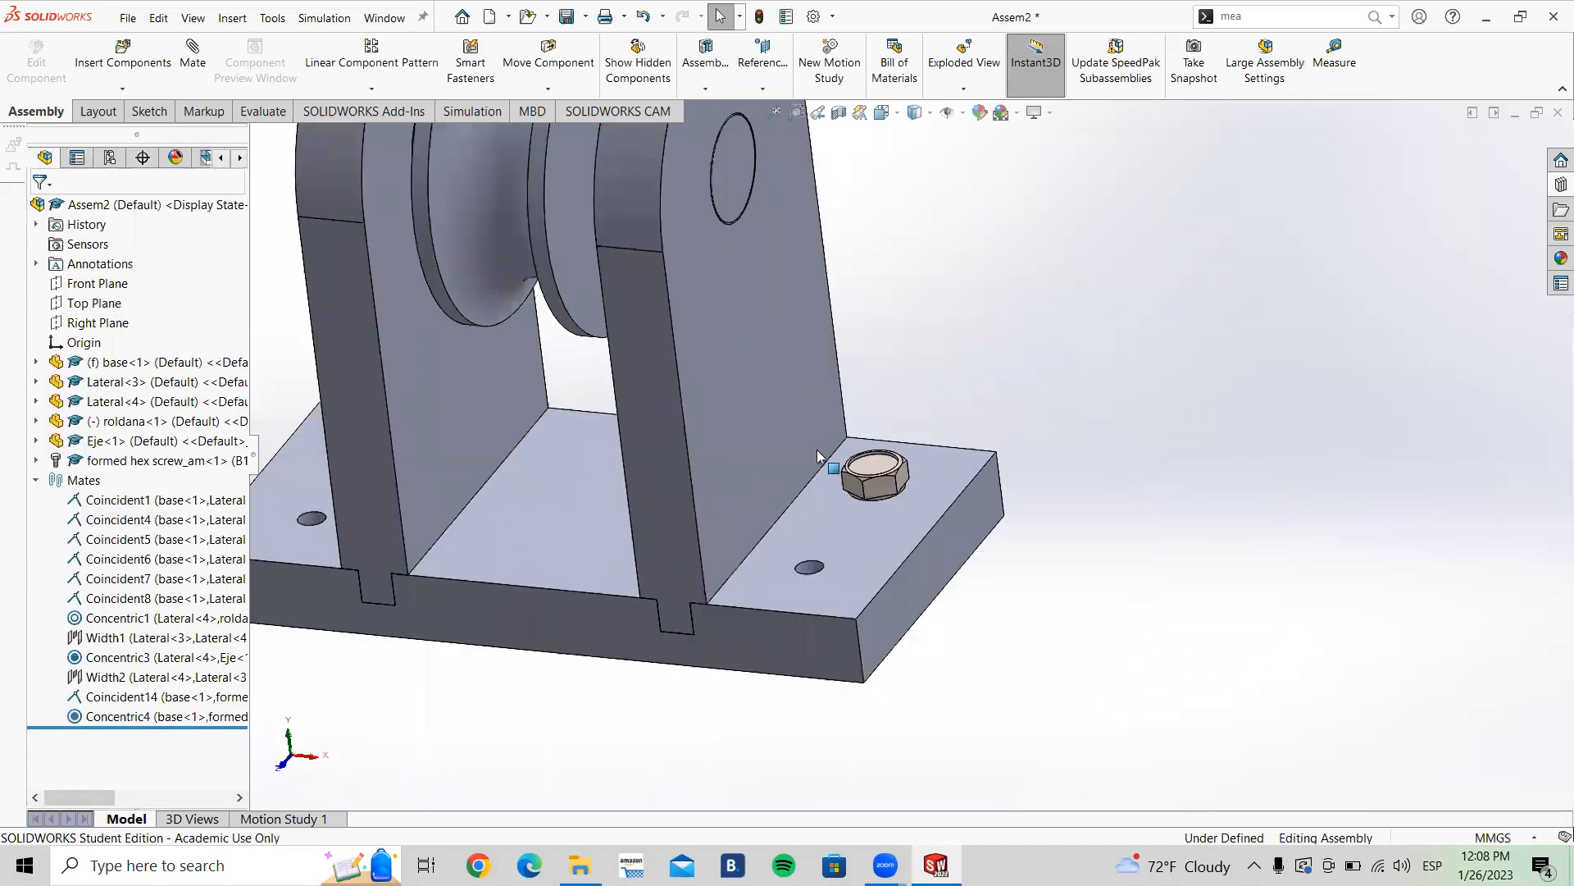
{"action": "scroll", "coordinate": [902, 484], "scroll_direction": "up", "scroll_amount": 3}
{"action": "mouse_move", "coordinate": [982, 519]}
{"action": "middle_mouse_down"}
{"action": "mouse_move", "coordinate": [973, 569]}
{"action": "mouse_move", "coordinate": [994, 513]}
{"action": "middle_mouse_up"}
{"action": "scroll", "coordinate": [994, 513], "scroll_direction": "down", "scroll_amount": 4}
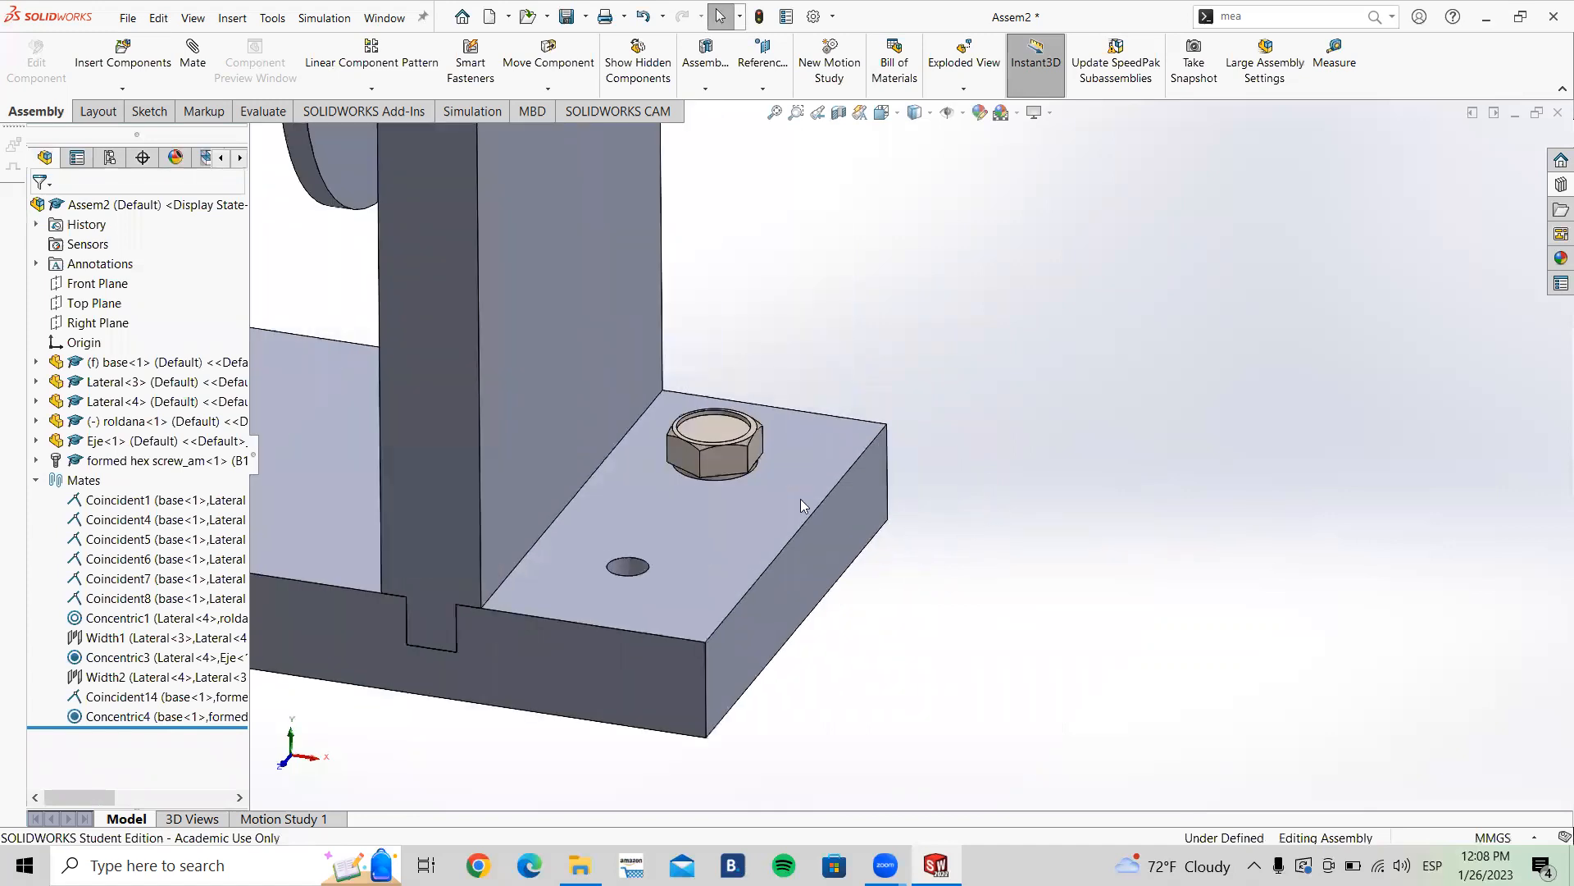
{"action": "right_click", "coordinate": [716, 460]}
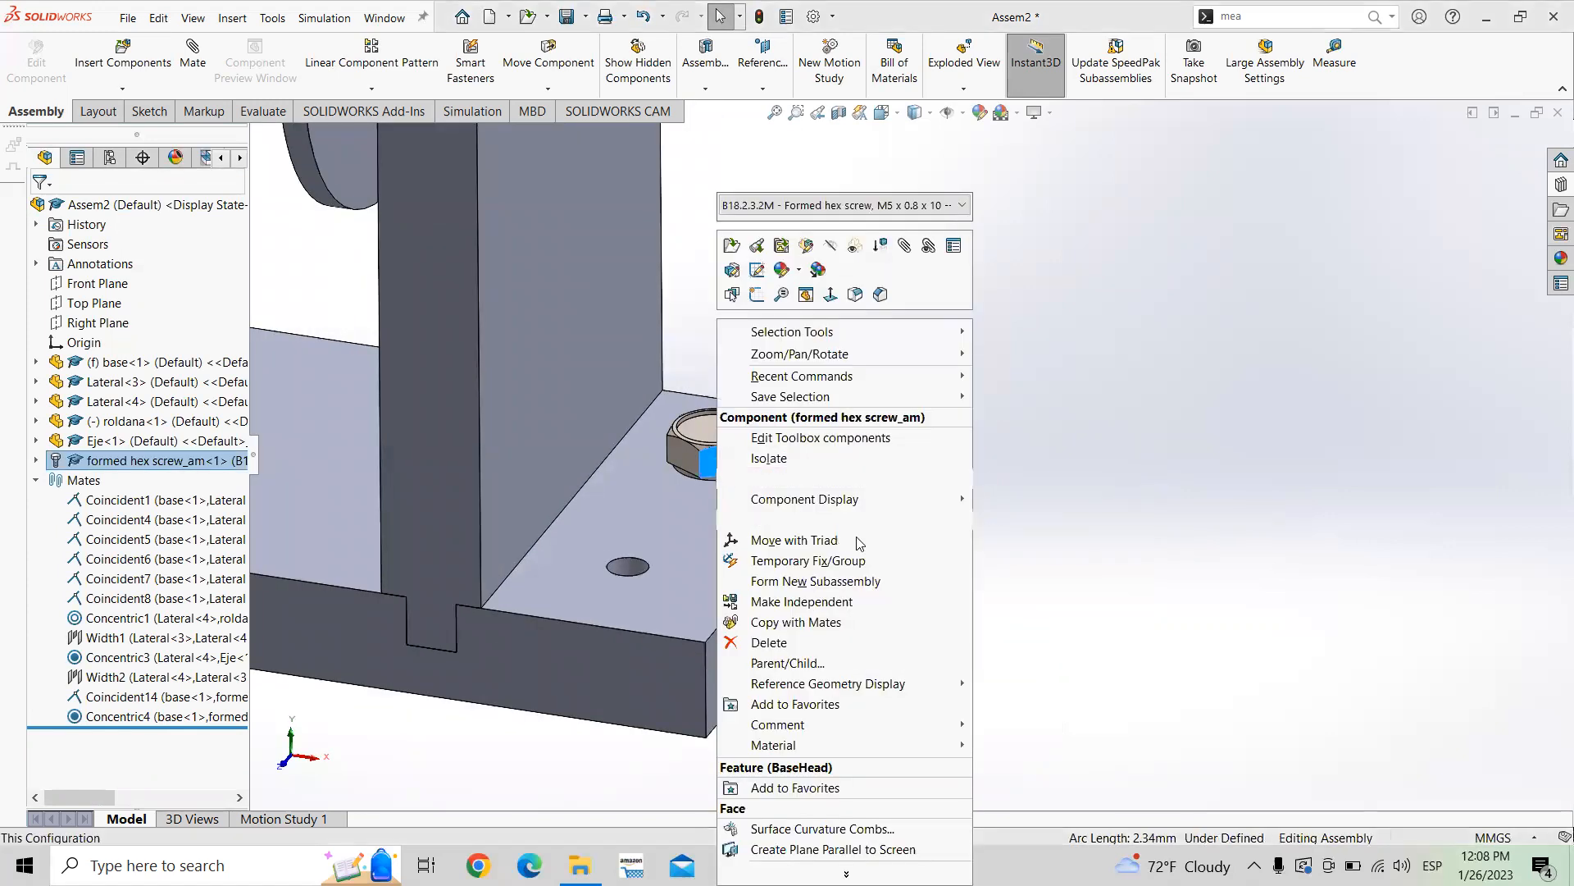
{"action": "left_click", "coordinate": [836, 636]}
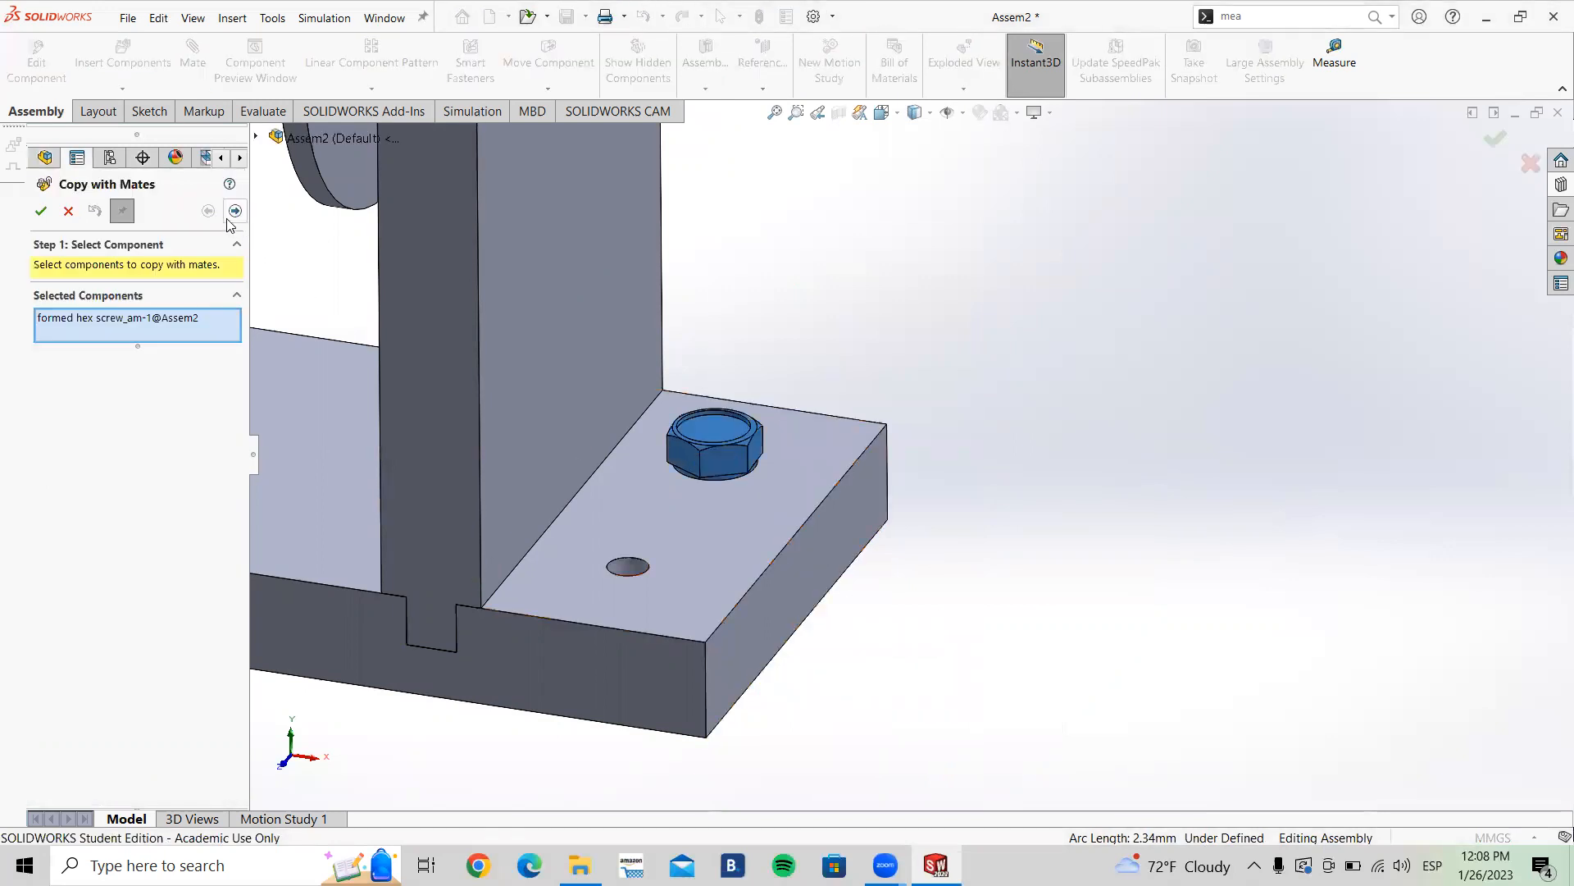
{"action": "left_click", "coordinate": [235, 212]}
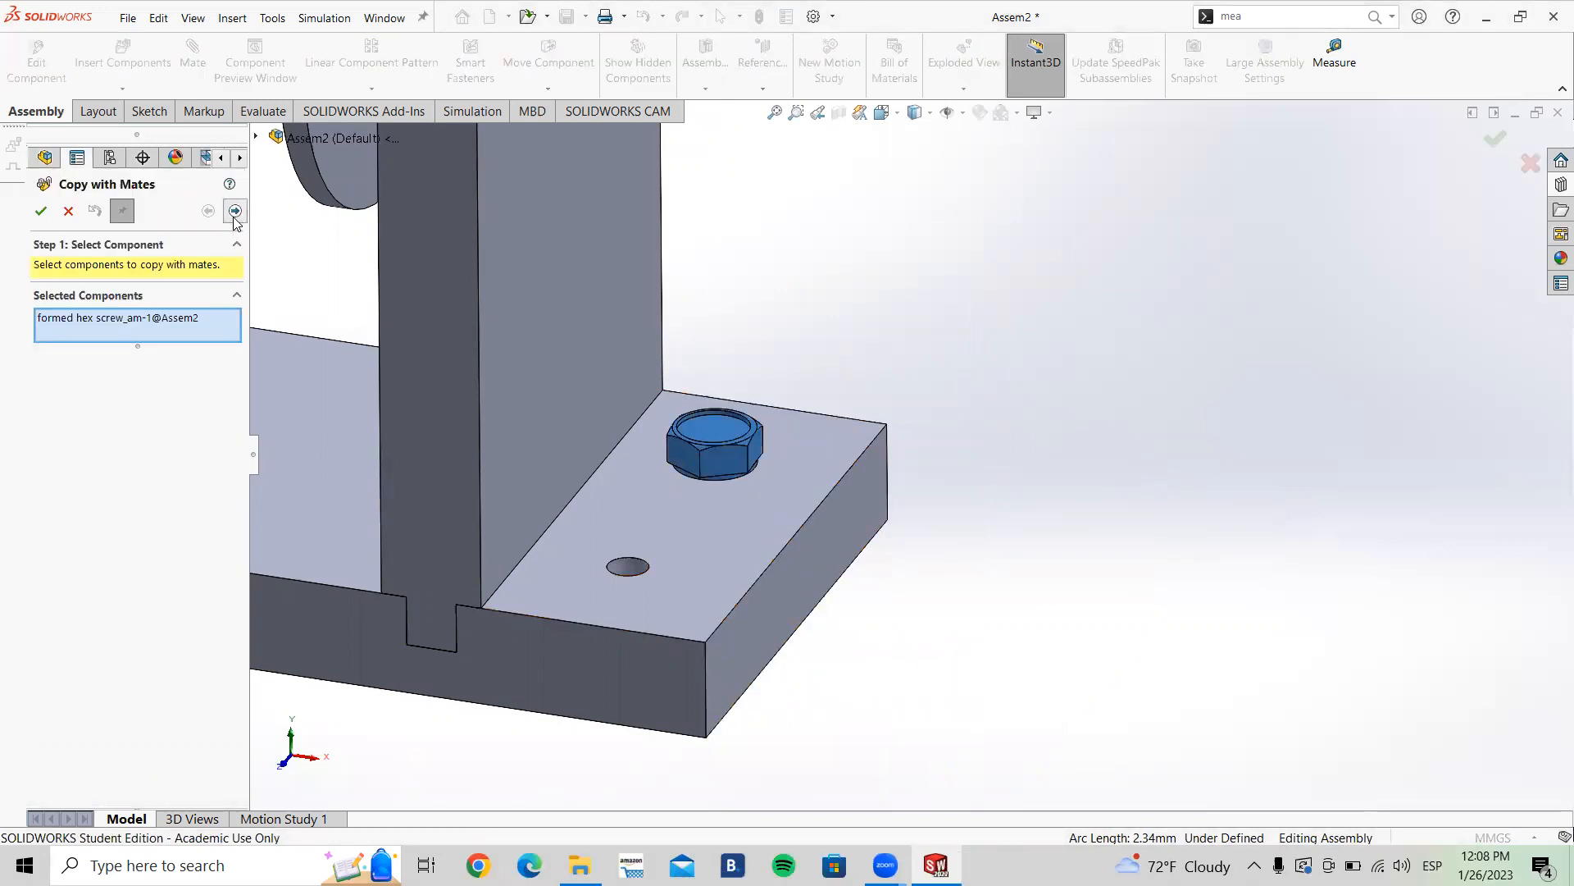
{"action": "left_click", "coordinate": [689, 547]}
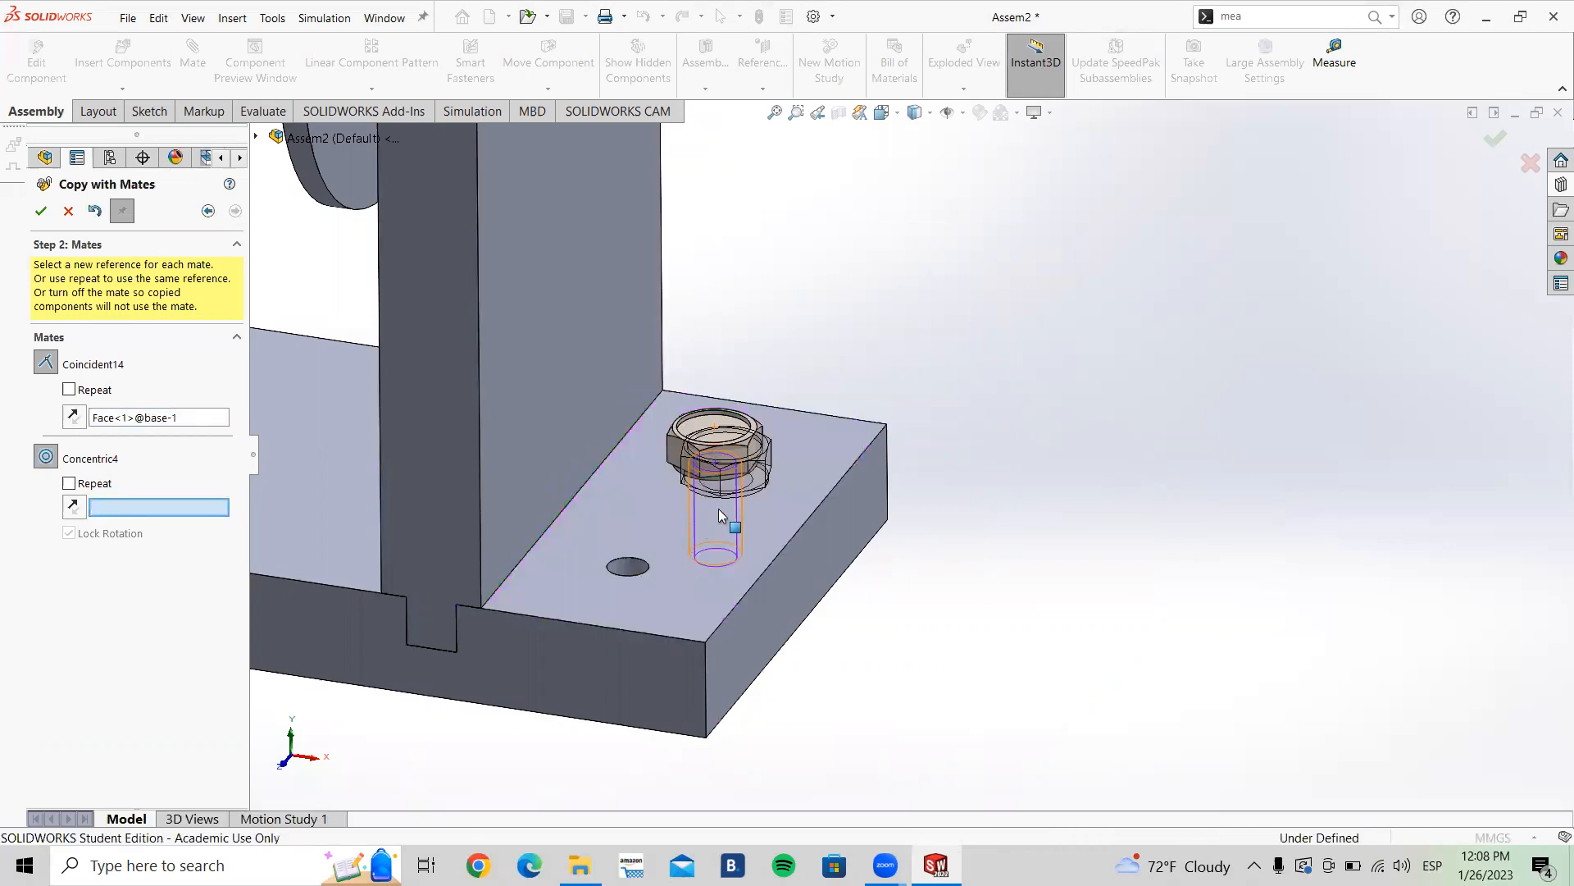
{"action": "scroll", "coordinate": [719, 509], "scroll_direction": "down", "scroll_amount": 5}
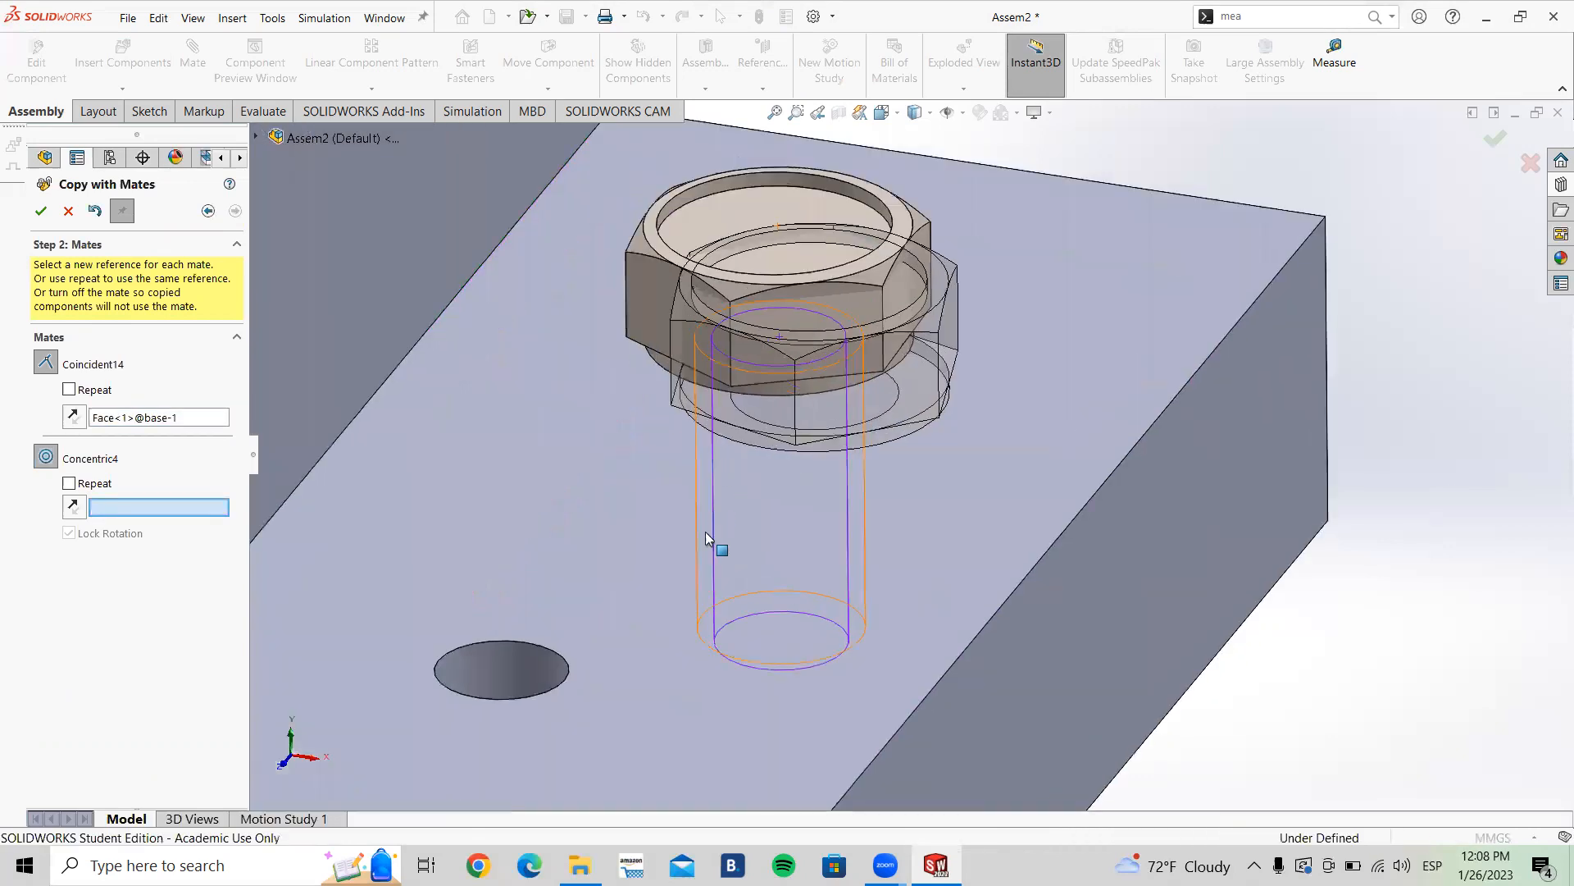
{"action": "left_click", "coordinate": [511, 662]}
{"action": "scroll", "coordinate": [514, 666], "scroll_direction": "up", "scroll_amount": 4}
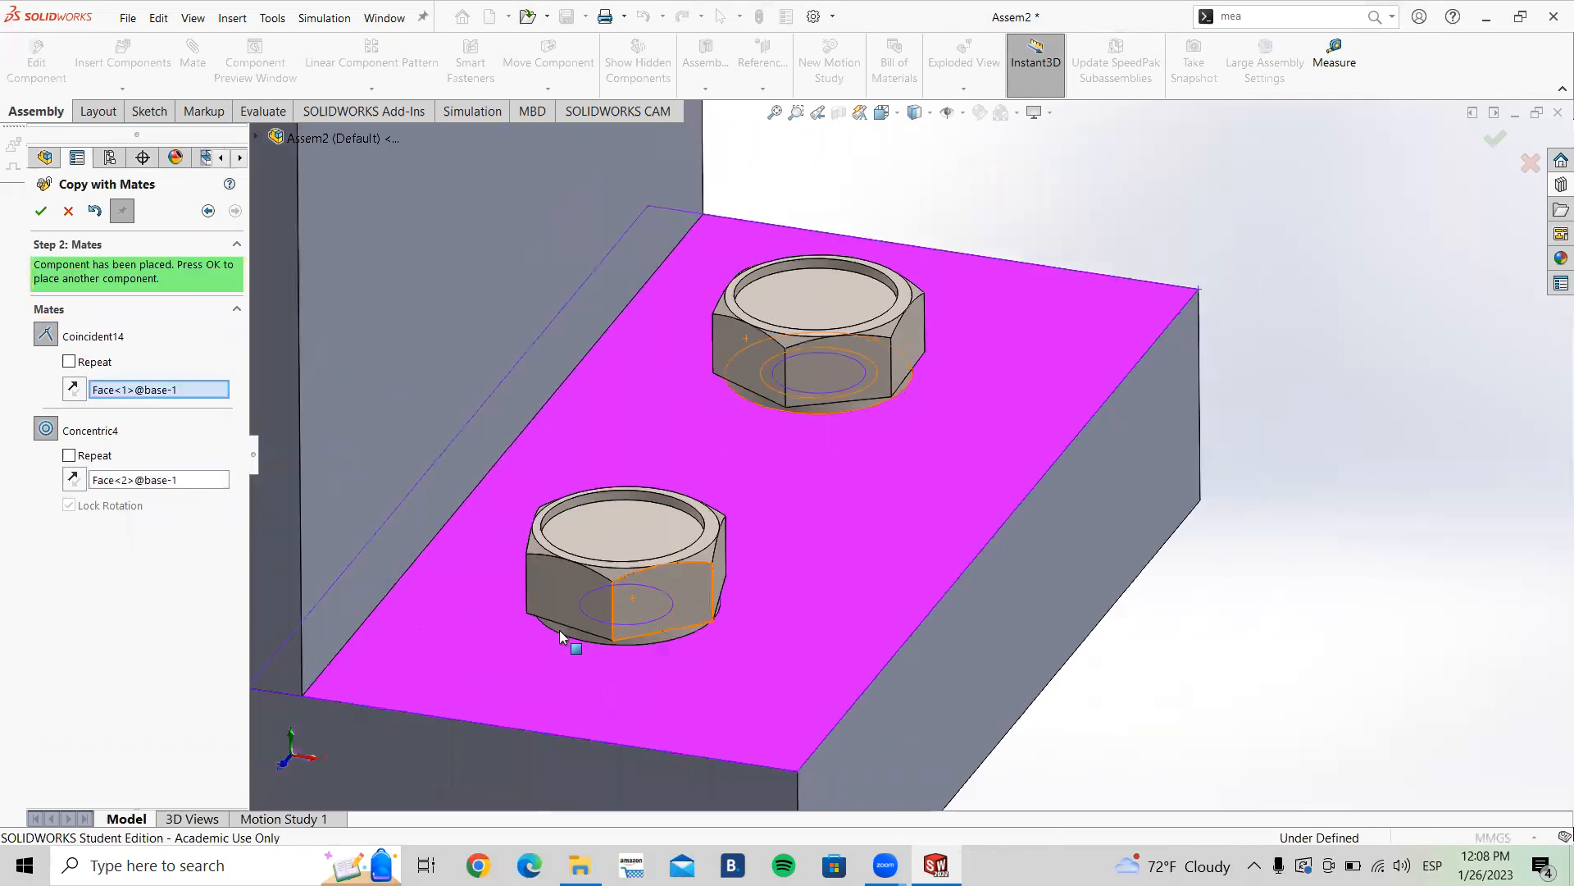
{"action": "left_click", "coordinate": [41, 212]}
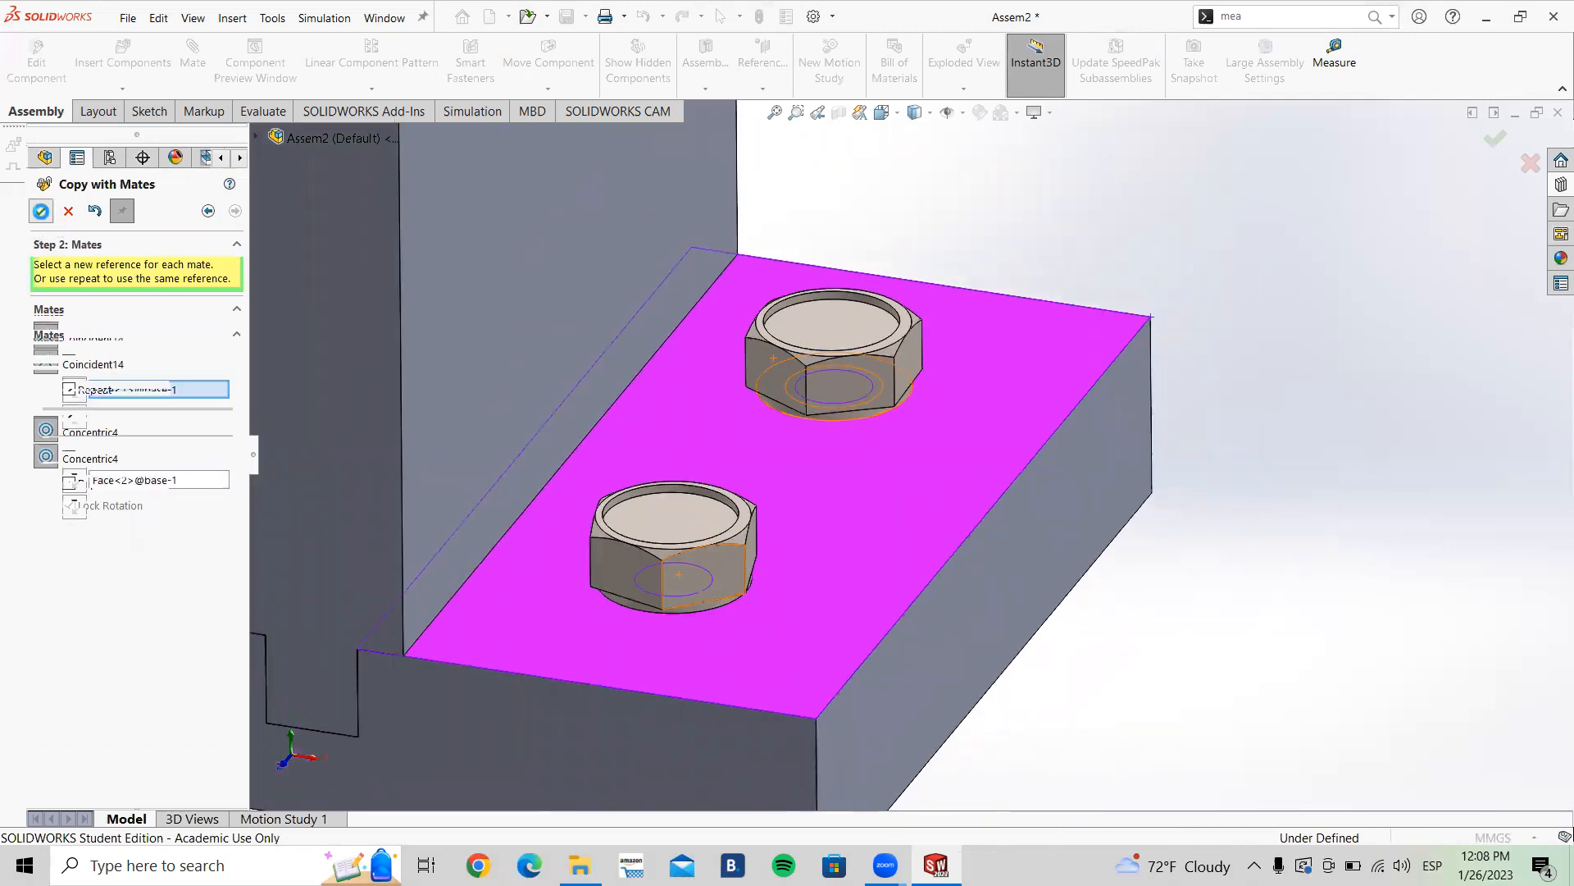
Step: Copy the screw with its mates onto the top face and into the front hole of the base plate's left flange
{"action": "scroll", "coordinate": [657, 426], "scroll_direction": "up", "scroll_amount": 4}
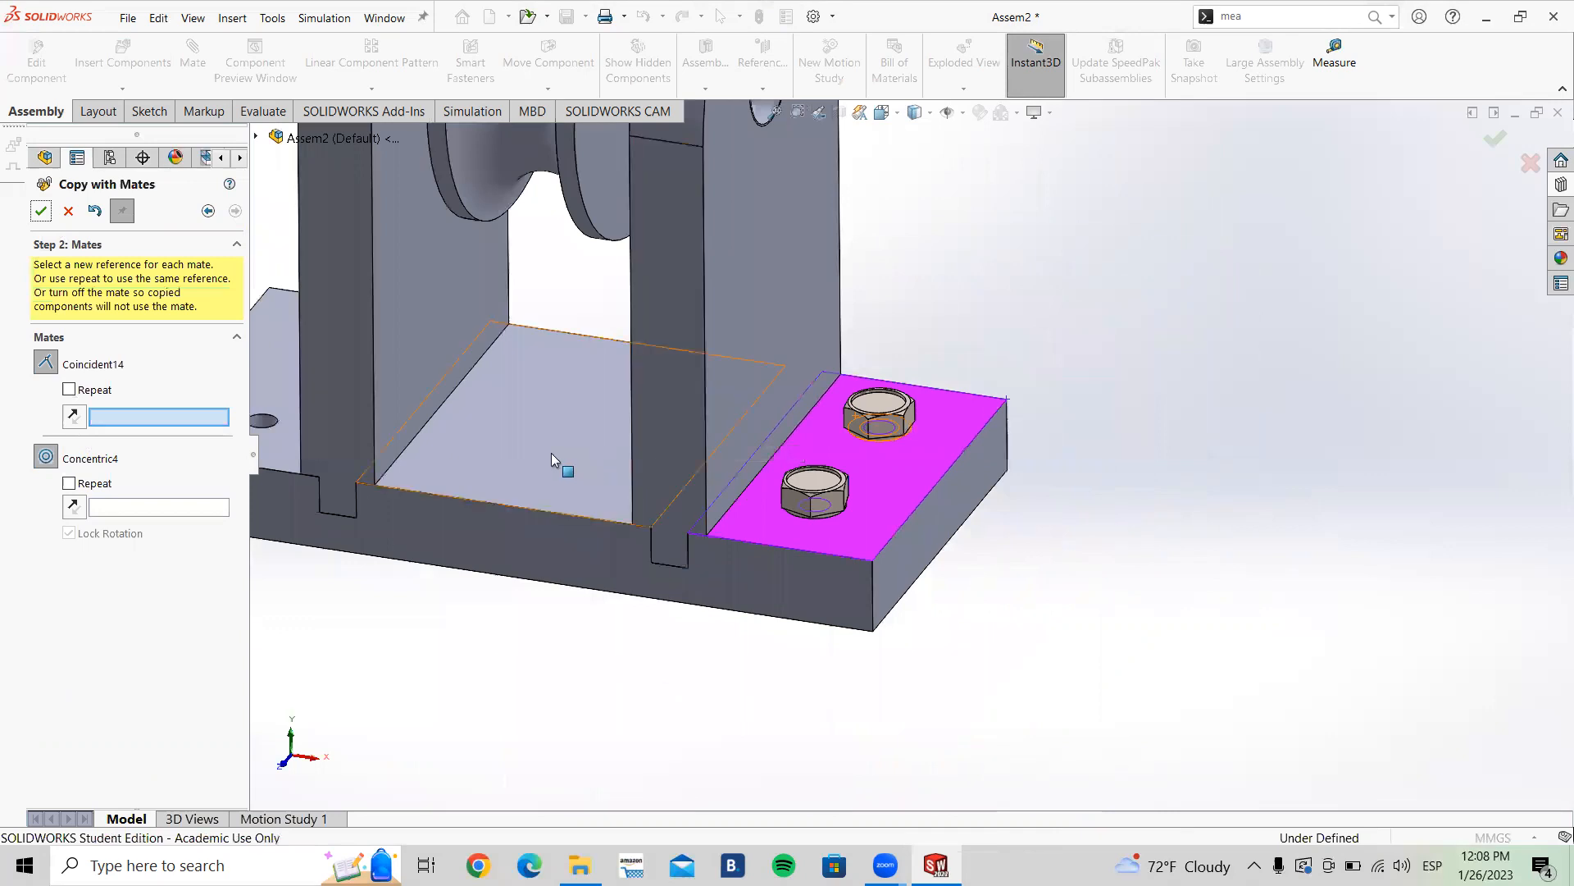
{"action": "scroll", "coordinate": [514, 433], "scroll_direction": "up", "scroll_amount": 4}
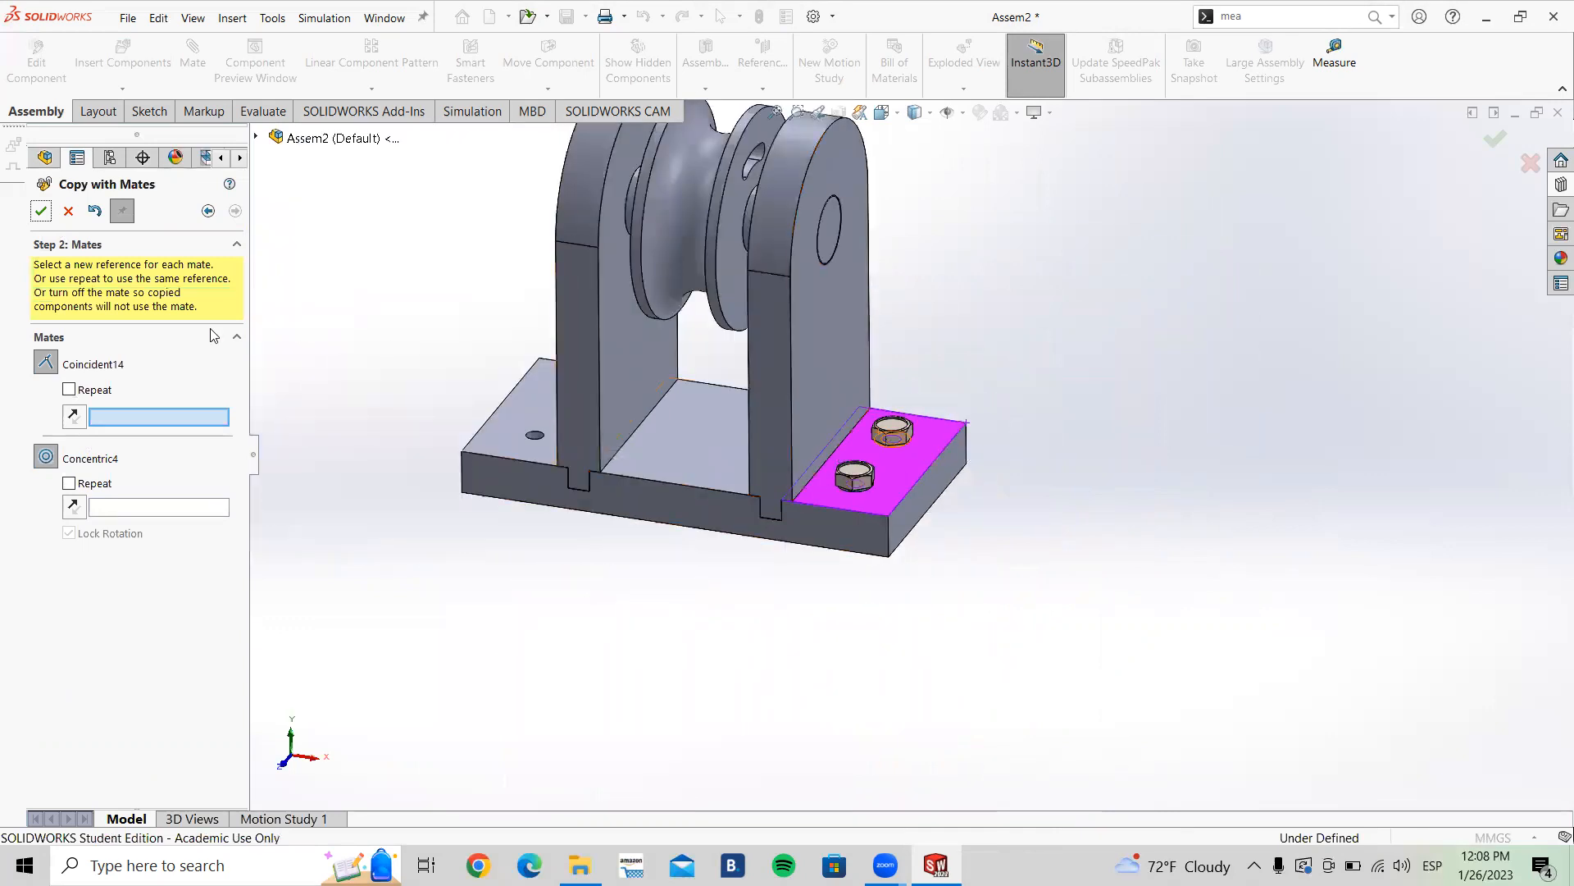
{"action": "scroll", "coordinate": [820, 481], "scroll_direction": "down", "scroll_amount": 3}
{"action": "scroll", "coordinate": [608, 435], "scroll_direction": "up", "scroll_amount": 2}
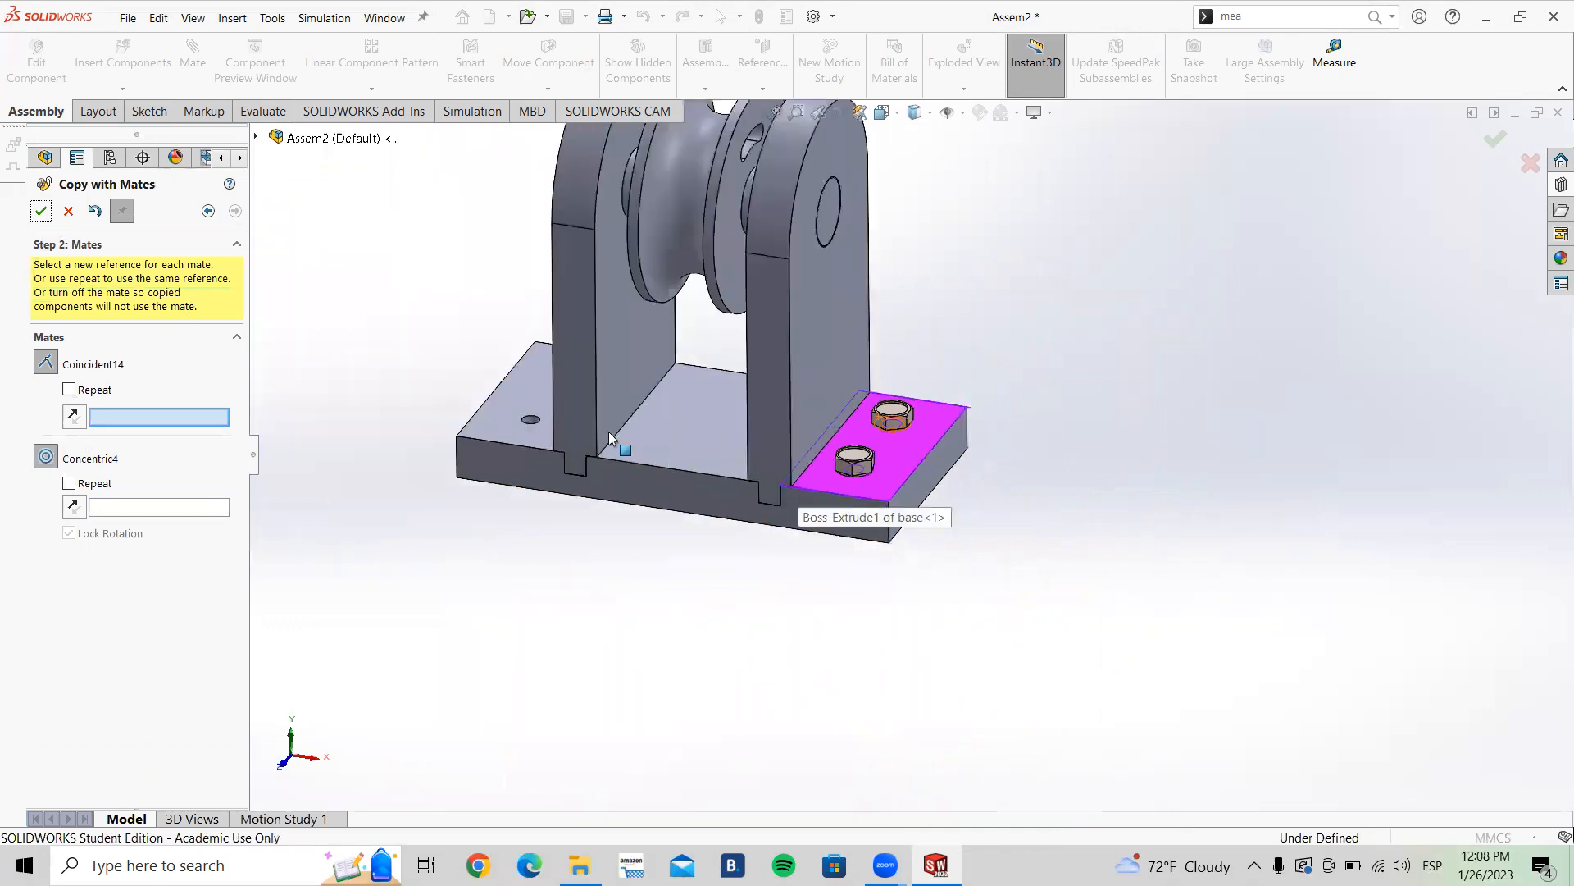
{"action": "scroll", "coordinate": [548, 409], "scroll_direction": "down", "scroll_amount": 3}
{"action": "left_click", "coordinate": [554, 398]}
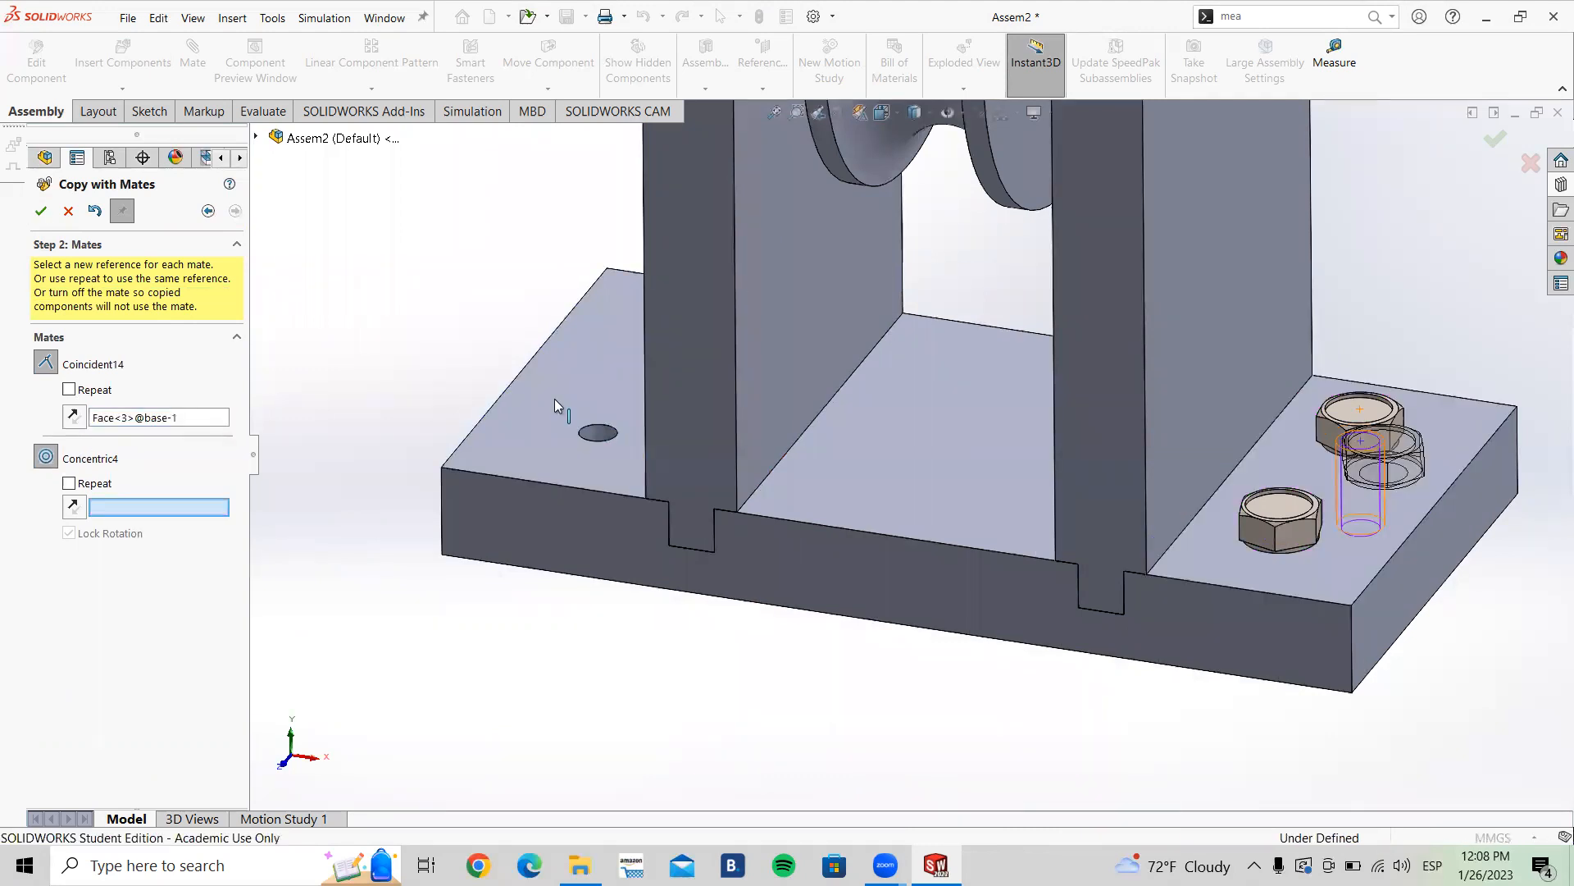
{"action": "left_click", "coordinate": [599, 434]}
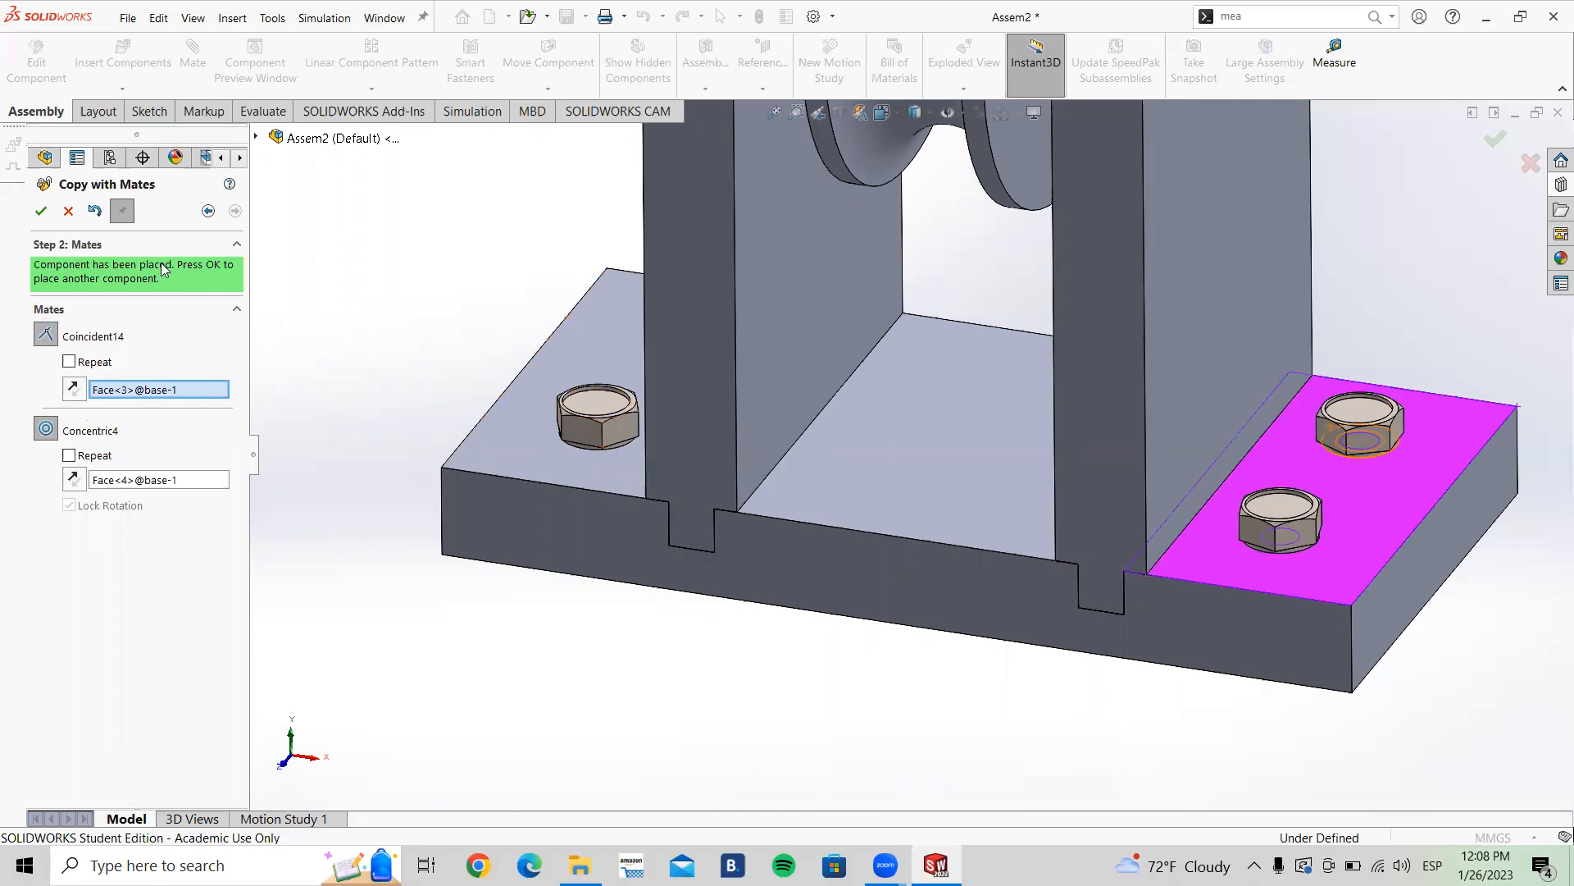
{"action": "left_click", "coordinate": [41, 212]}
Step: Place another mated screw copy in the remaining left-flange hole and close Copy with Mates
{"action": "middle_click_drag", "start_coordinate": [443, 466], "coordinate": [487, 277]}
{"action": "left_click", "coordinate": [461, 262]}
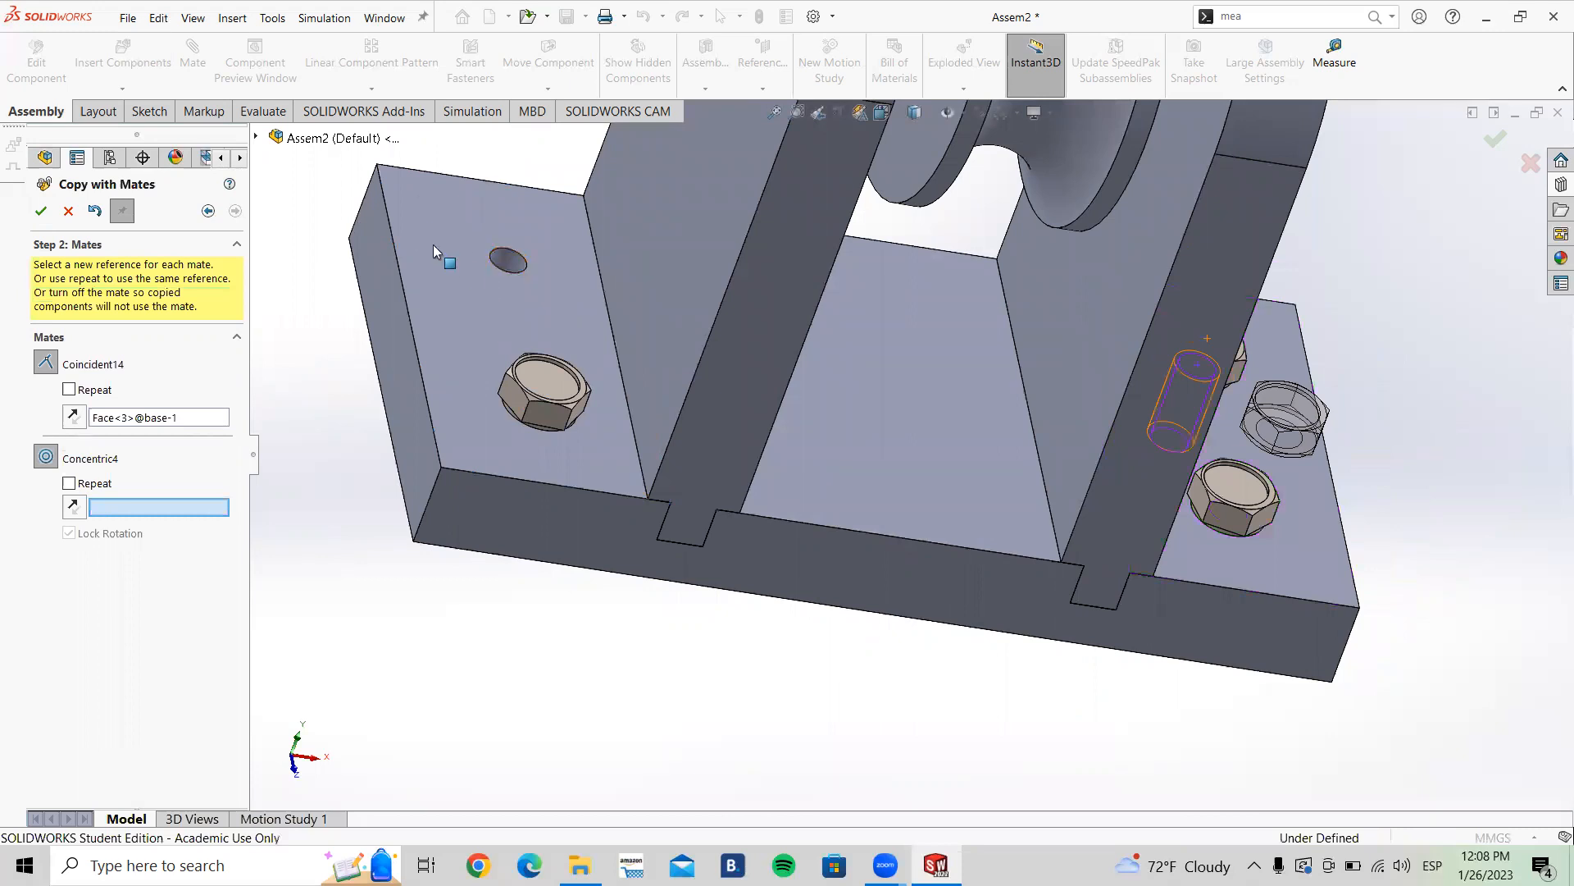
{"action": "left_click", "coordinate": [509, 265]}
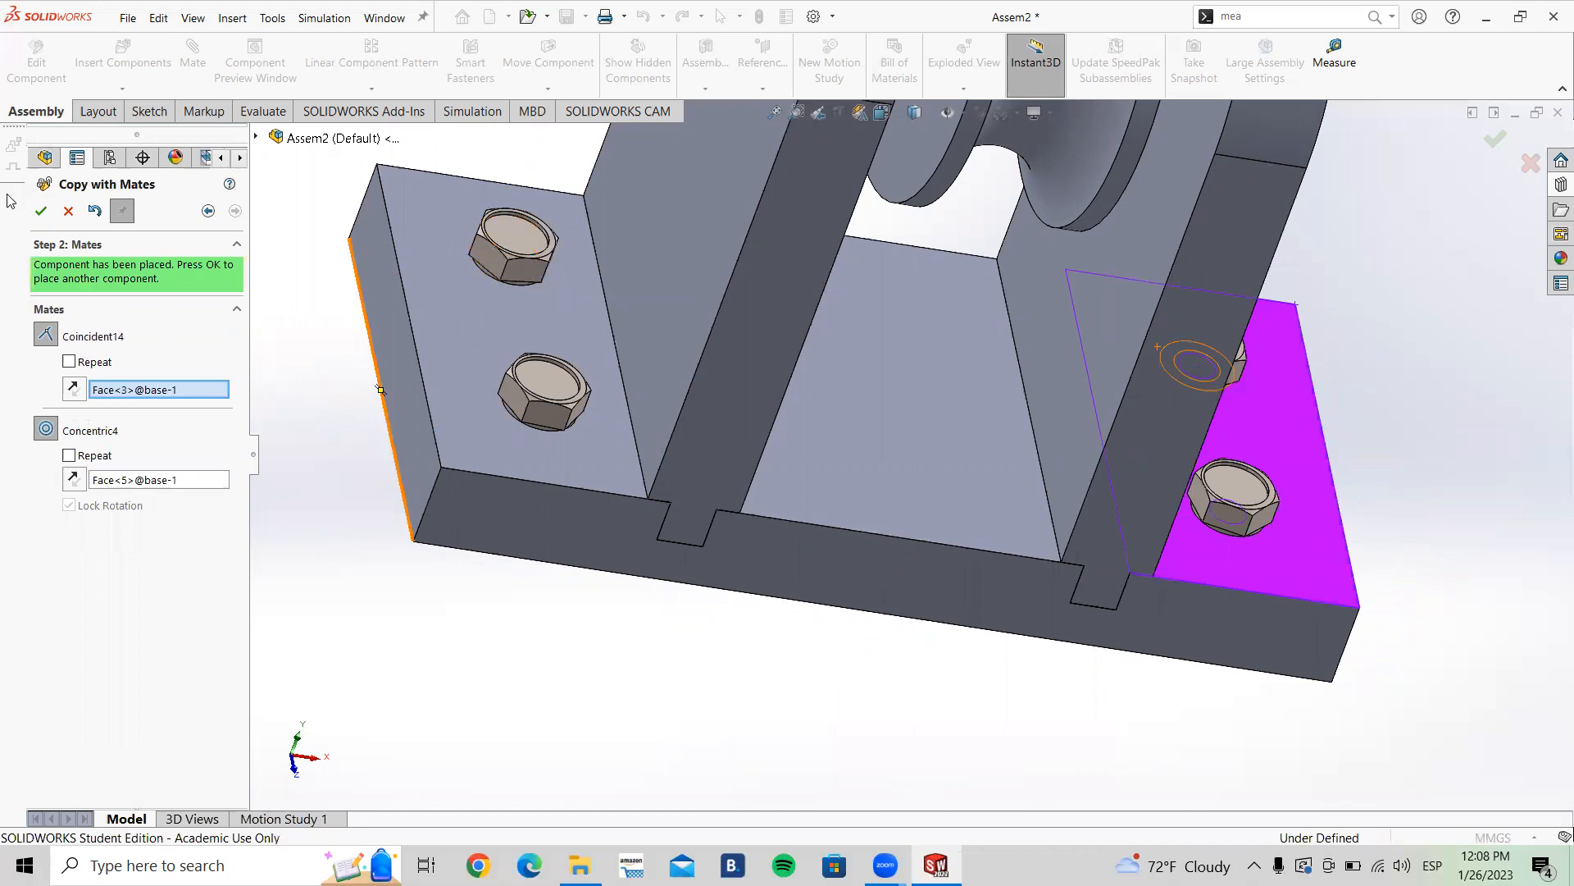
{"action": "left_click", "coordinate": [41, 212]}
{"action": "key", "text": "f"}
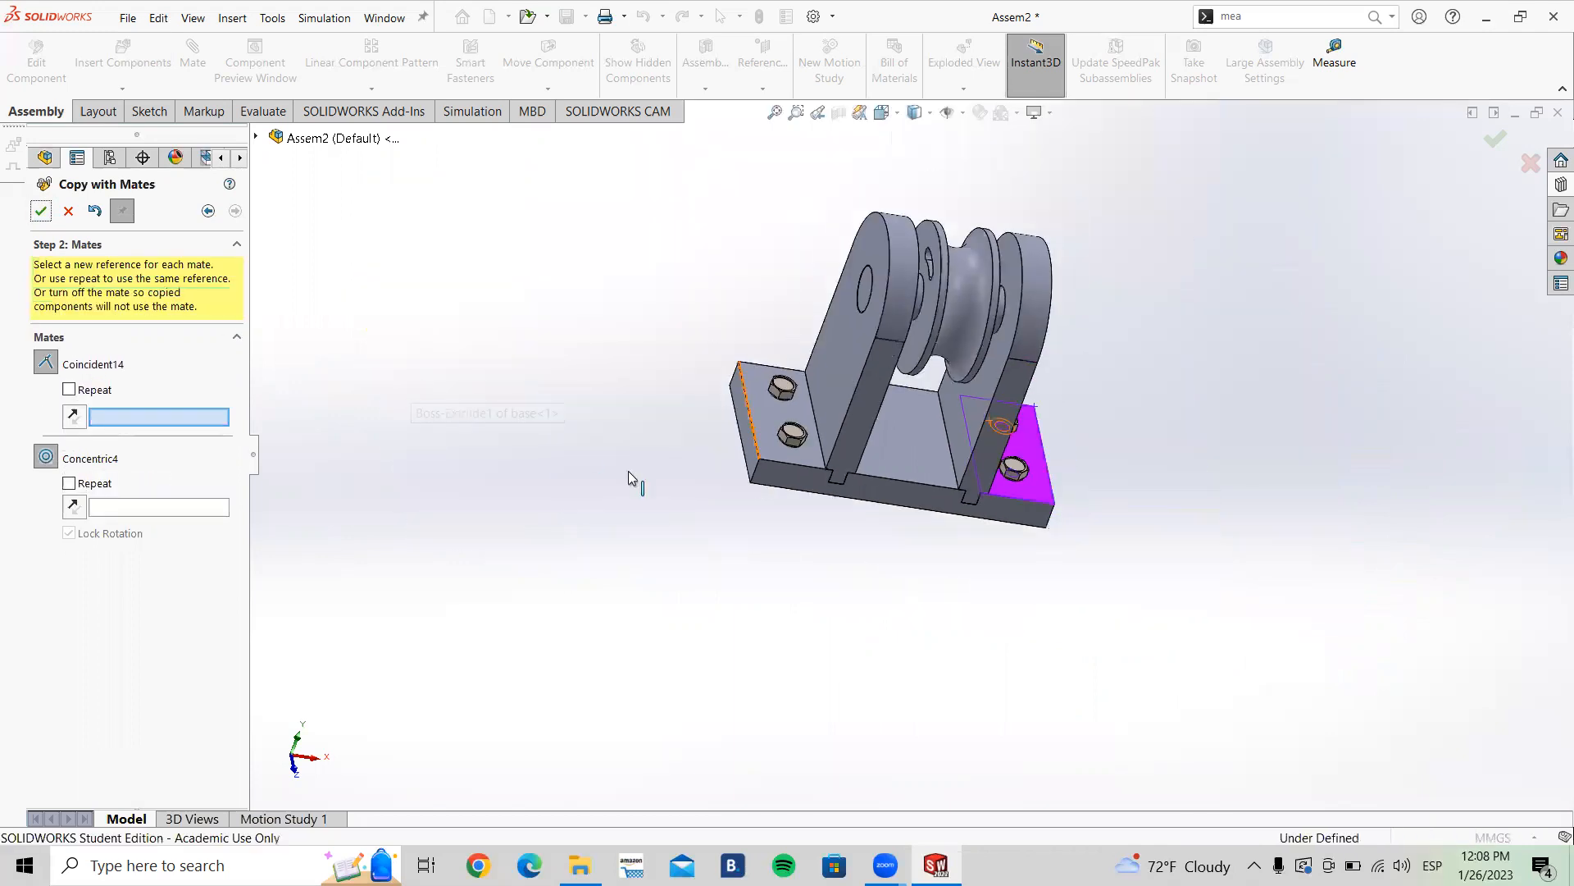
{"action": "left_click", "coordinate": [68, 211]}
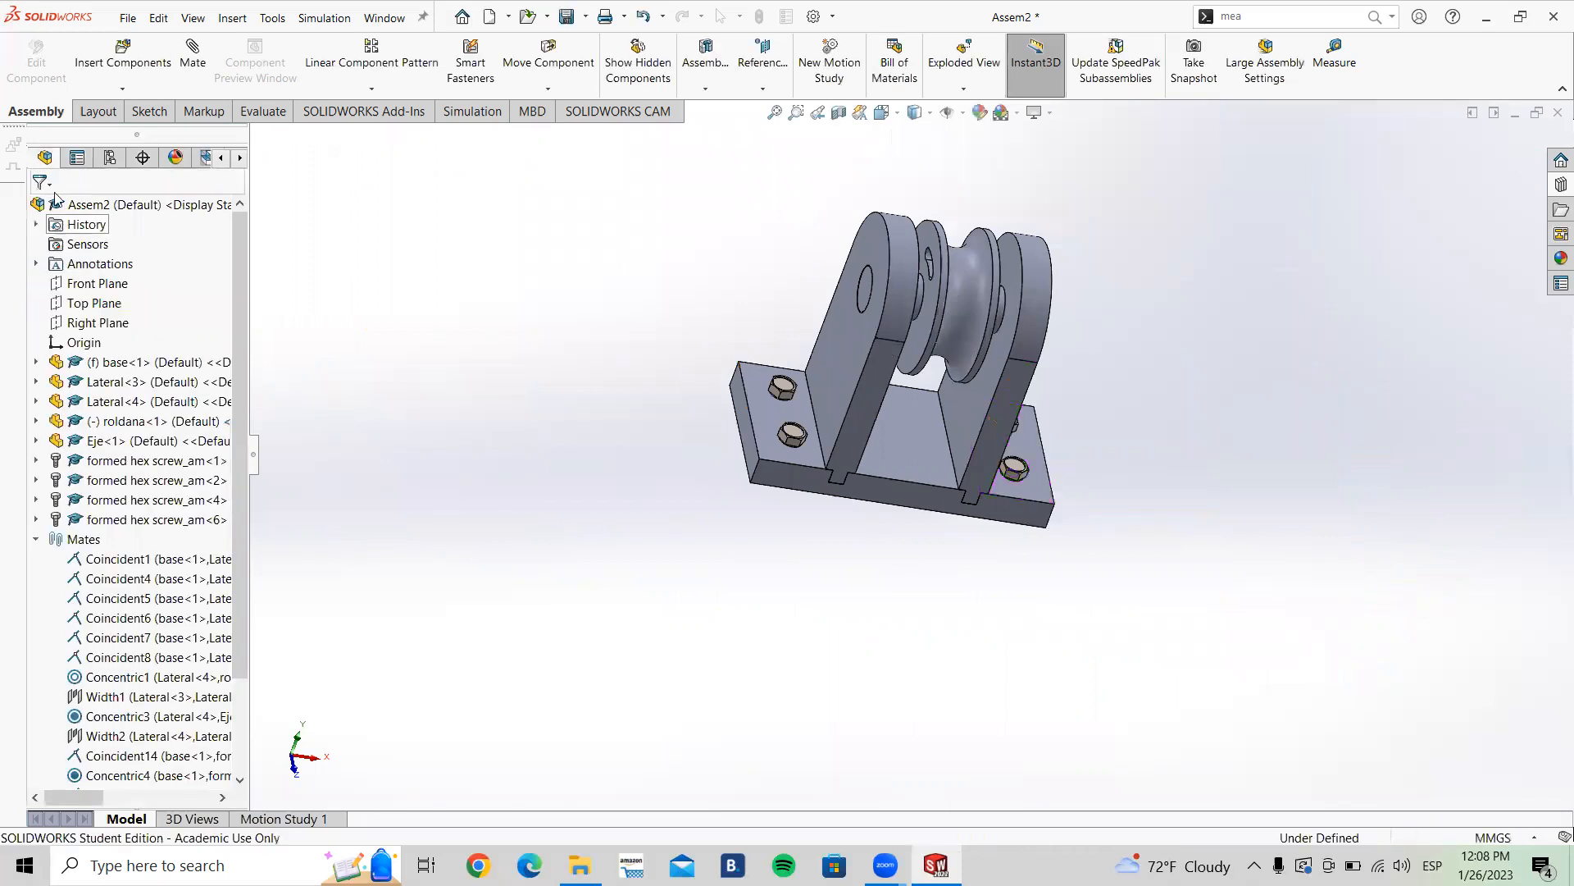
Step: Inspect the placed screws from the isometric view and from beneath the base plate
{"action": "key", "text": "ctrl+7"}
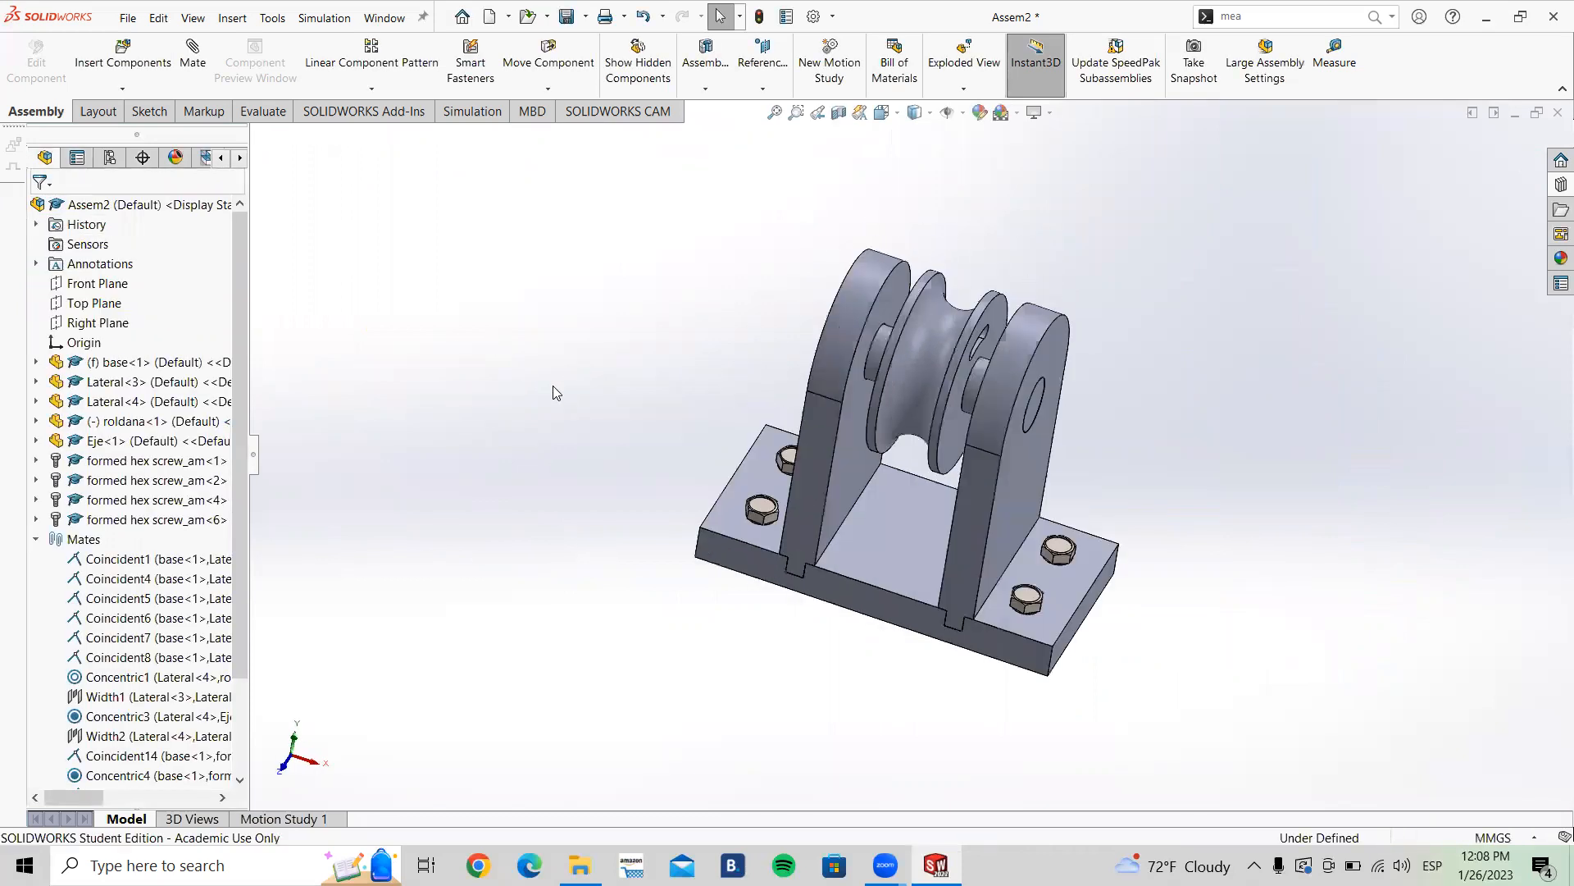
{"action": "middle_click_drag", "start_coordinate": [1128, 637], "coordinate": [1103, 442]}
{"action": "scroll", "coordinate": [1006, 579], "scroll_direction": "down", "scroll_amount": 5}
{"action": "scroll", "coordinate": [927, 529], "scroll_direction": "down", "scroll_amount": 4}
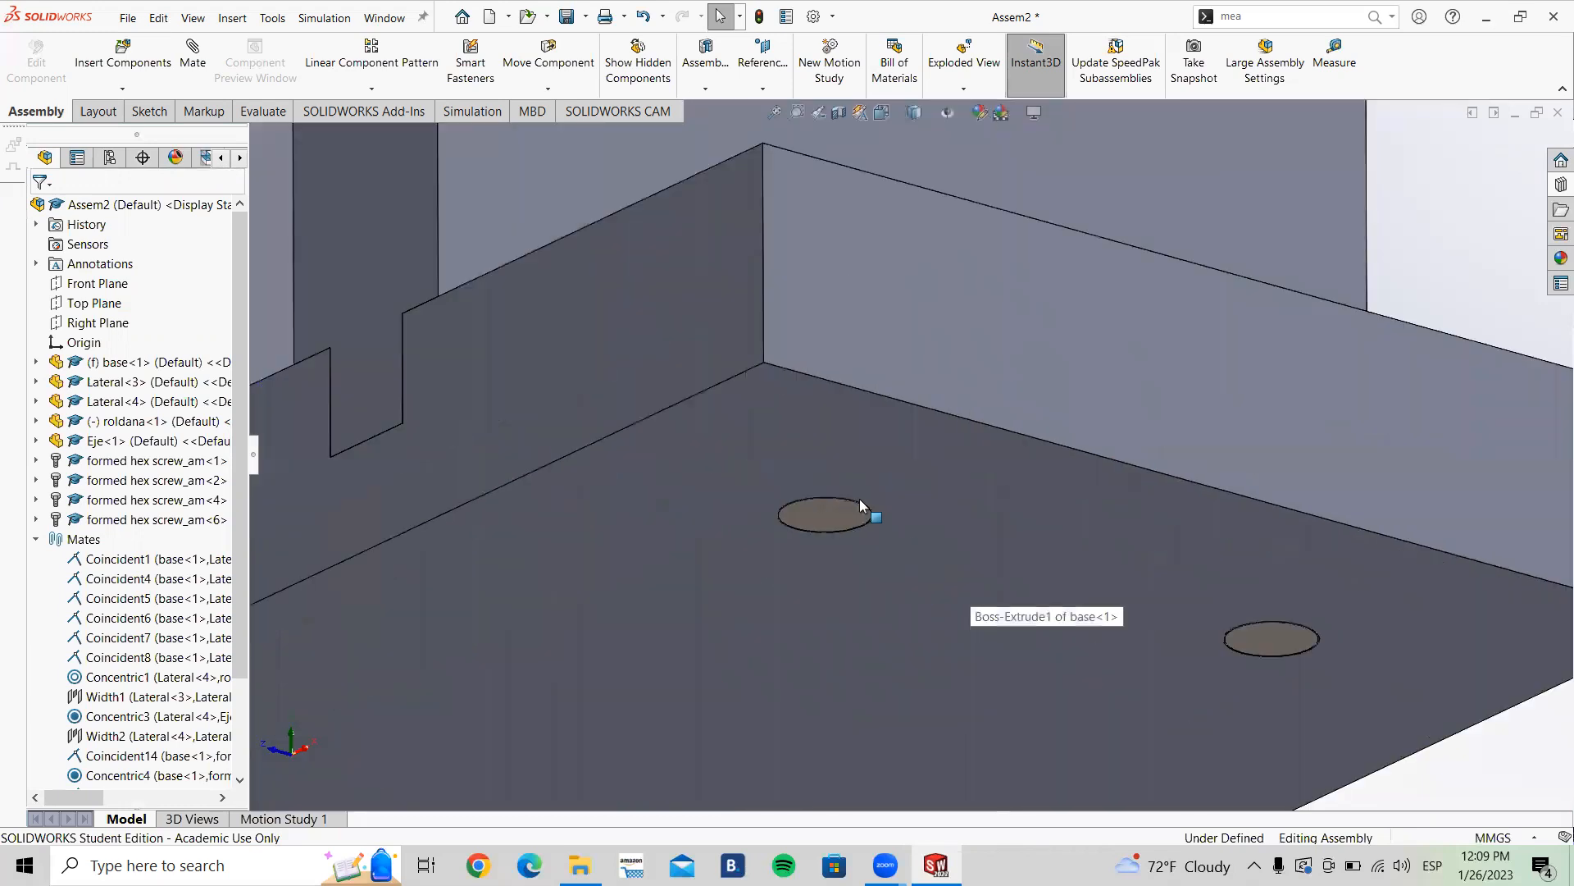
{"action": "scroll", "coordinate": [892, 504], "scroll_direction": "up", "scroll_amount": 5}
{"action": "middle_click_drag", "start_coordinate": [893, 505], "coordinate": [867, 352]}
{"action": "left_click", "coordinate": [865, 364]}
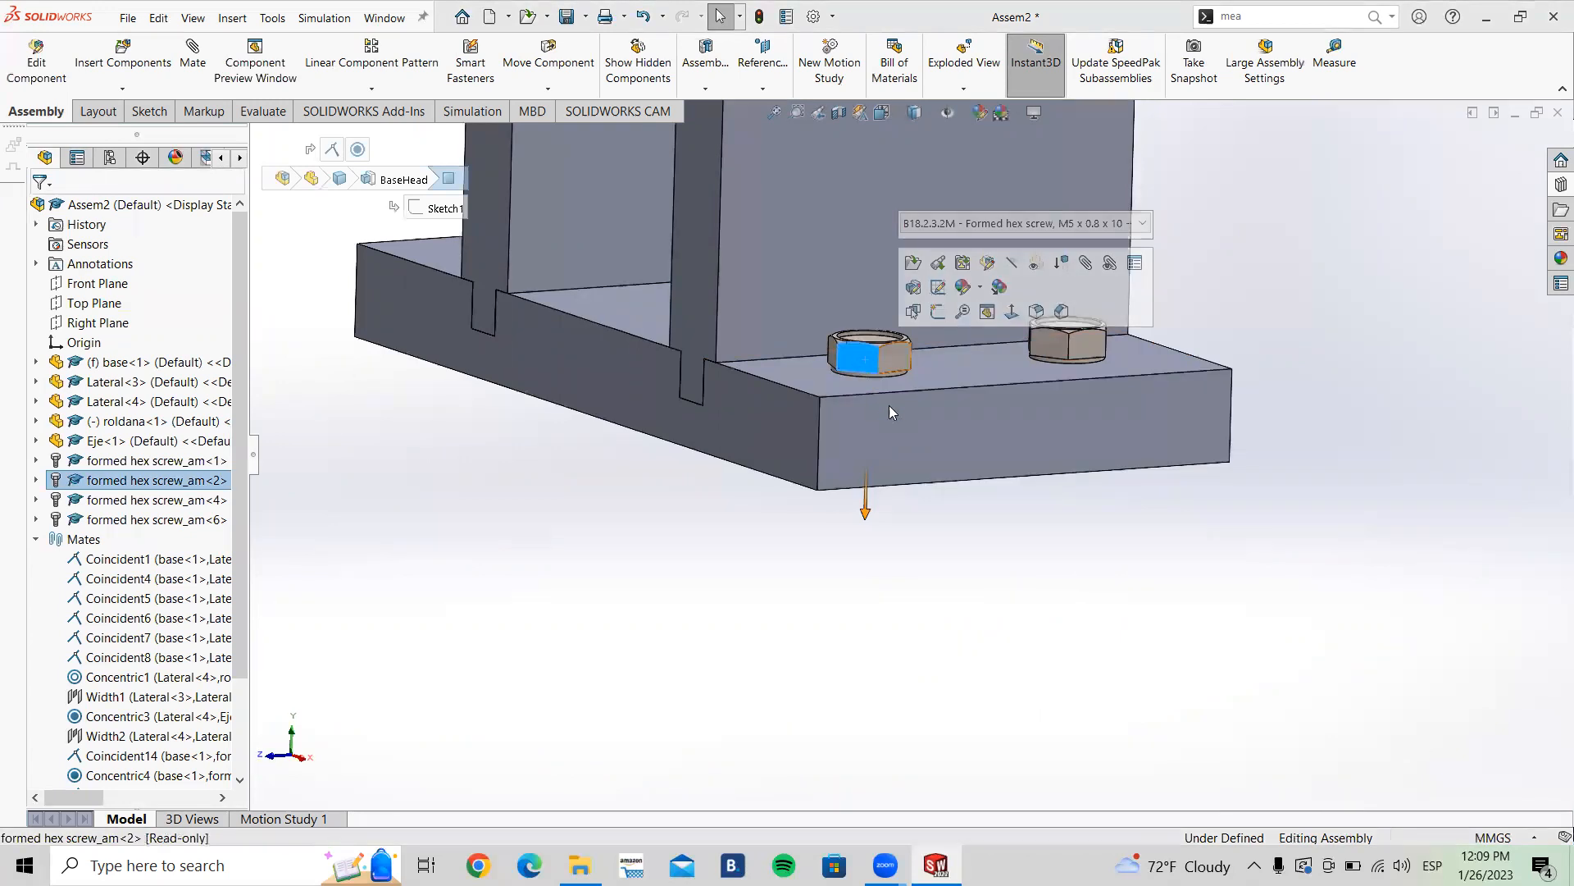
{"action": "left_click", "coordinate": [1291, 253]}
Step: Browse the Toolbox Hex Nuts folder in the Design Library and review the assembly
{"action": "left_click", "coordinate": [1560, 184]}
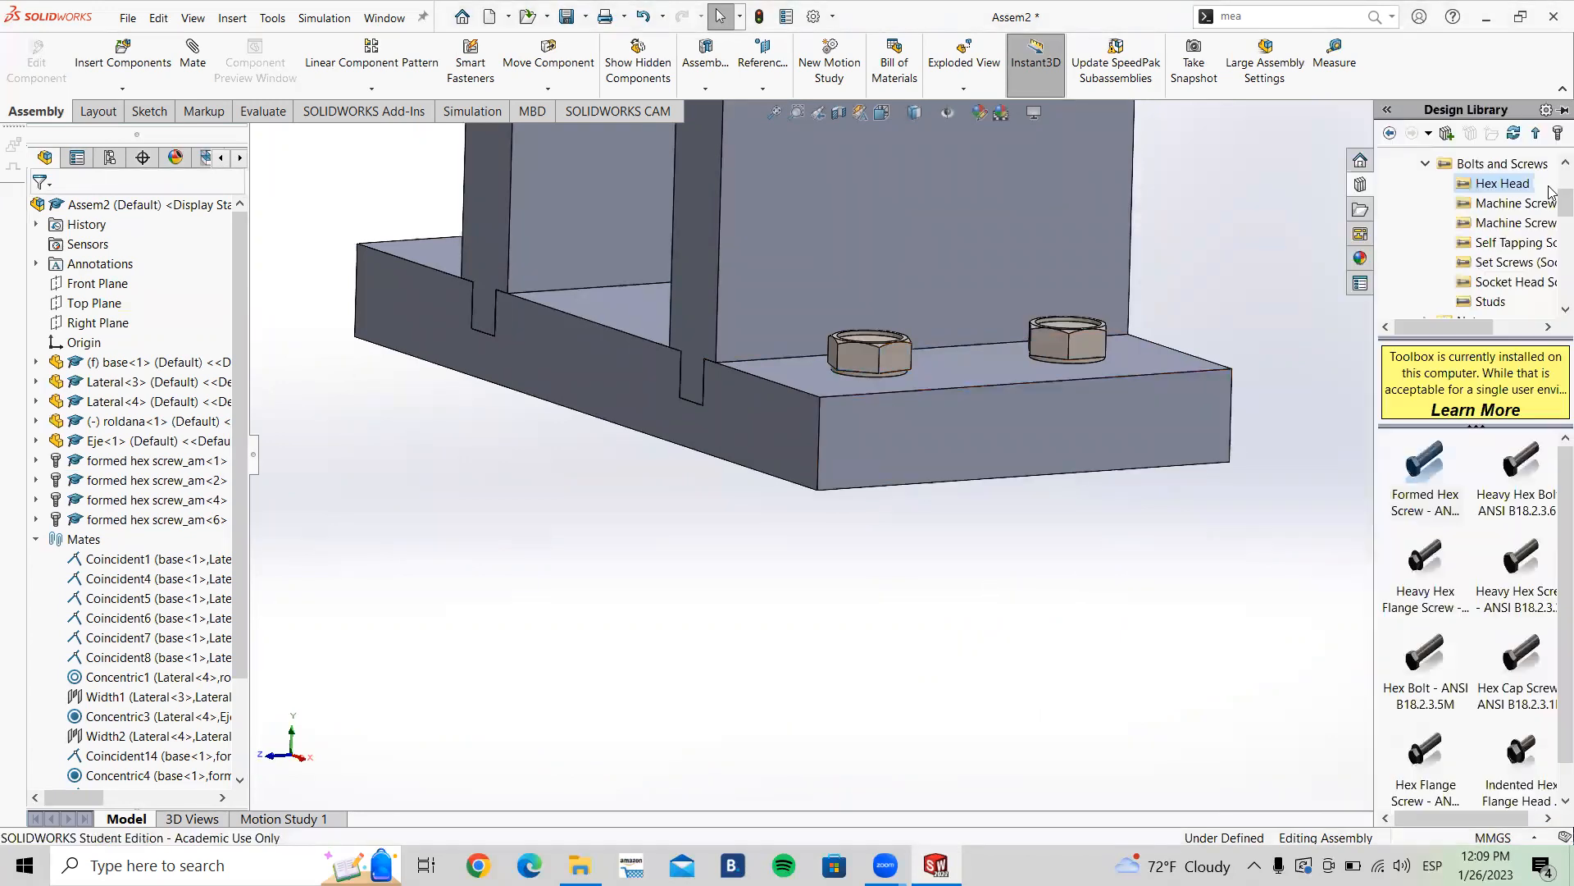
{"action": "left_click", "coordinate": [1428, 165]}
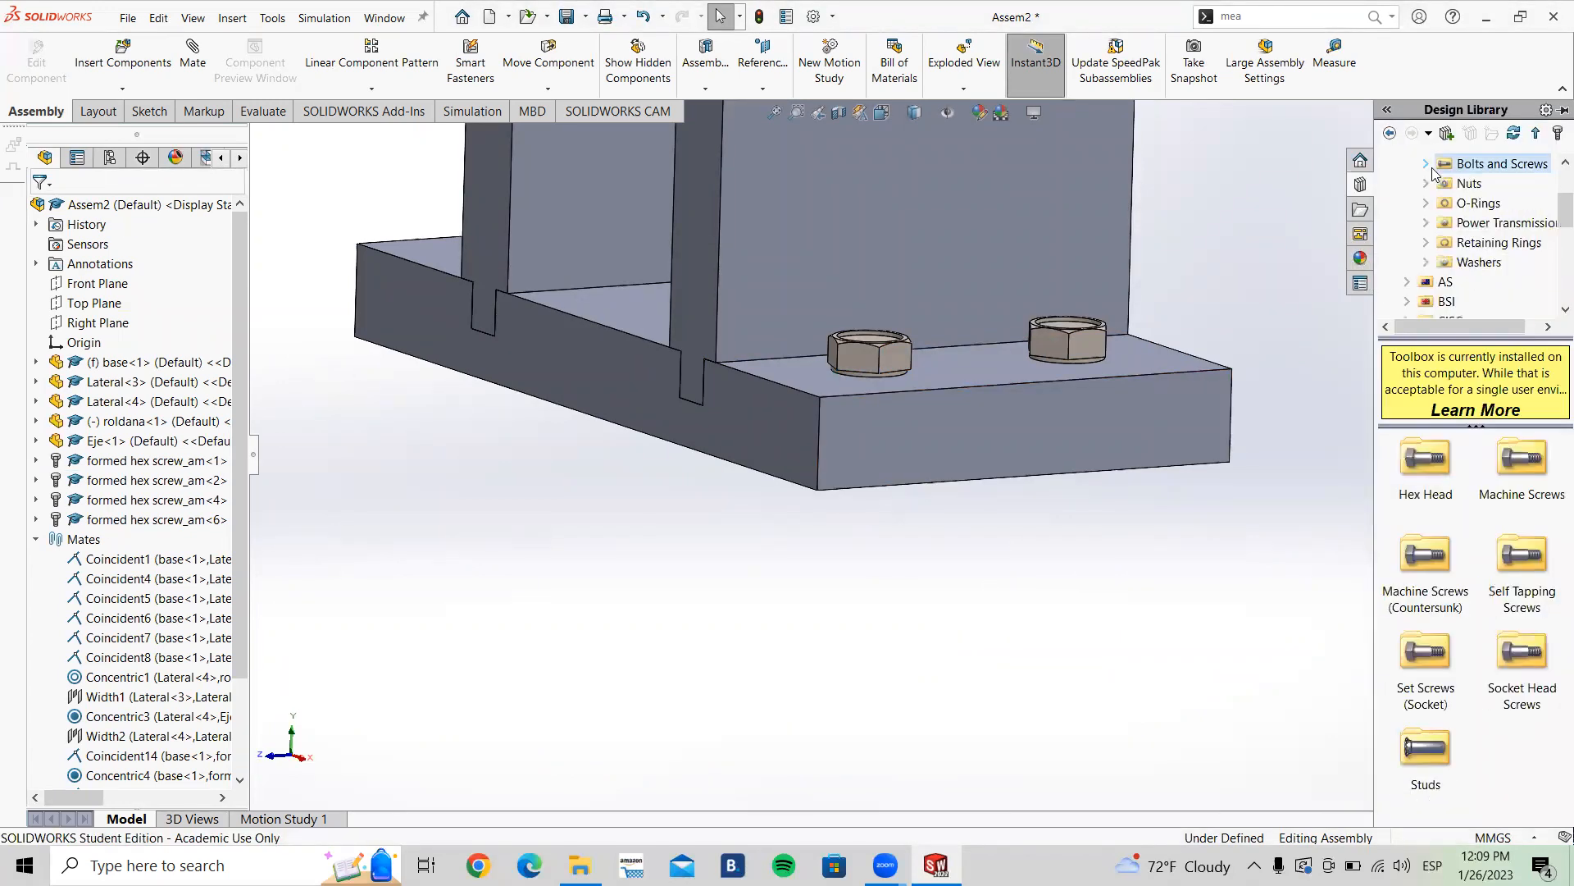
{"action": "left_click", "coordinate": [1462, 184]}
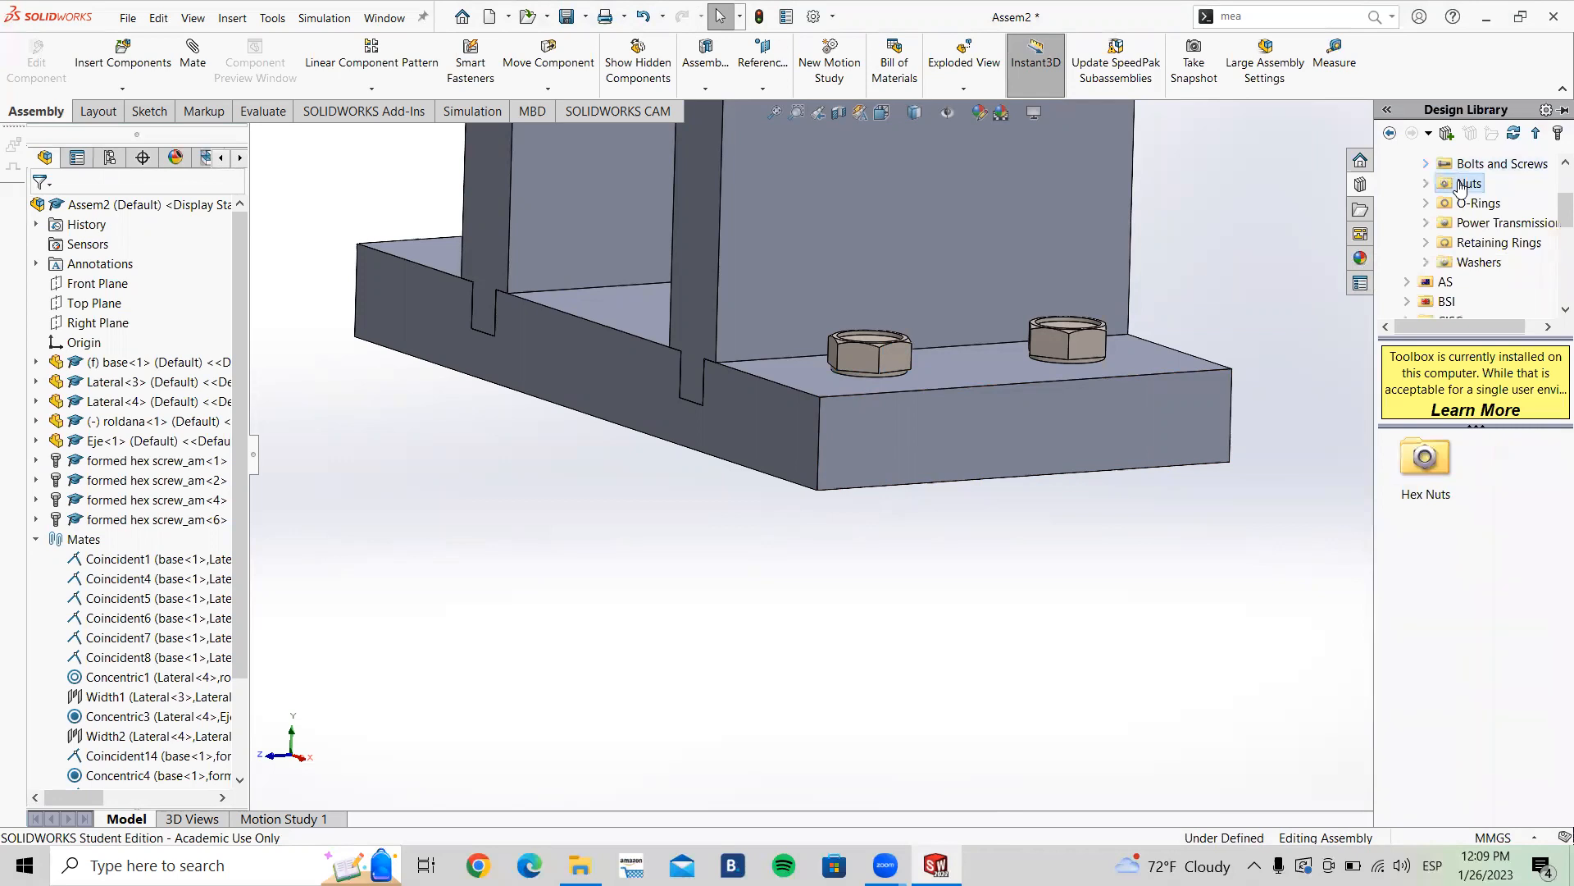
{"action": "double_click", "coordinate": [1430, 460]}
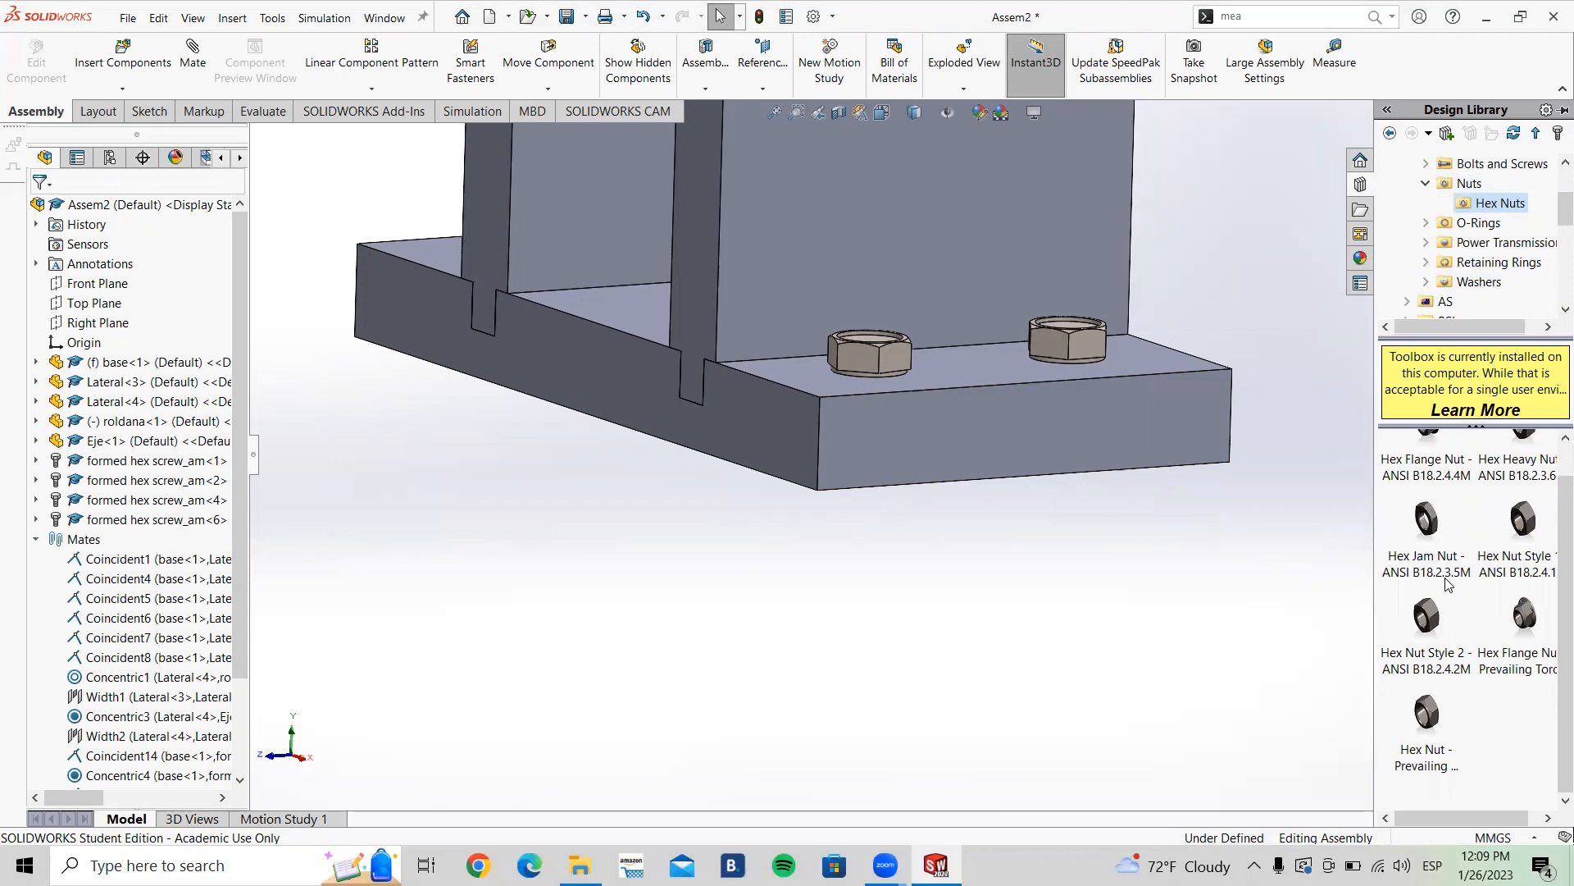
{"action": "mouse_move", "coordinate": [1409, 525]}
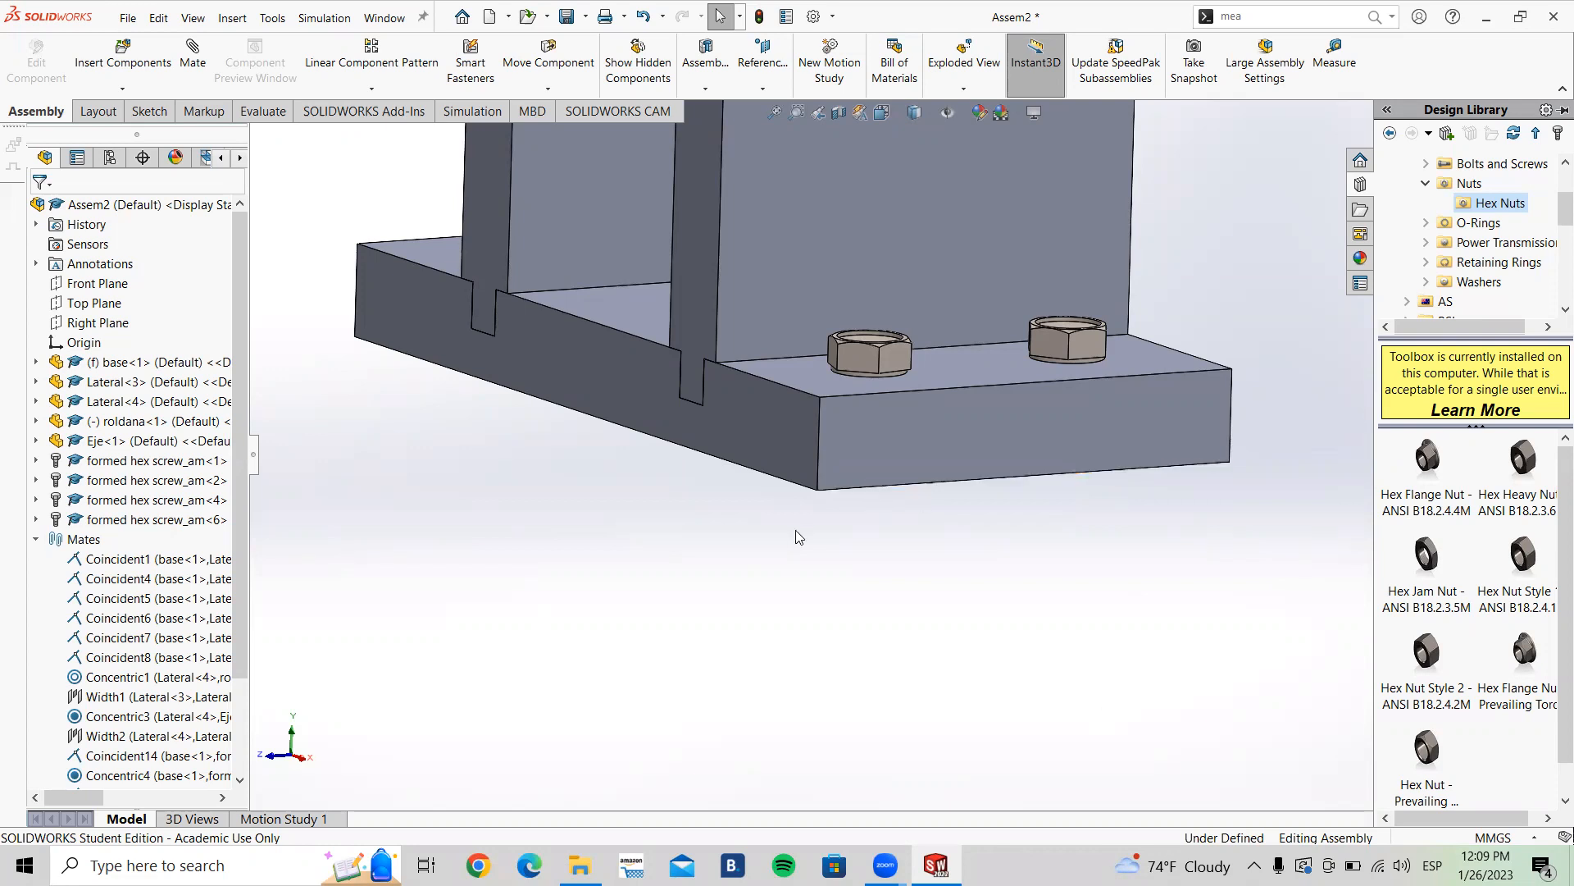
{"action": "scroll", "coordinate": [768, 564], "scroll_direction": "up", "scroll_amount": 5}
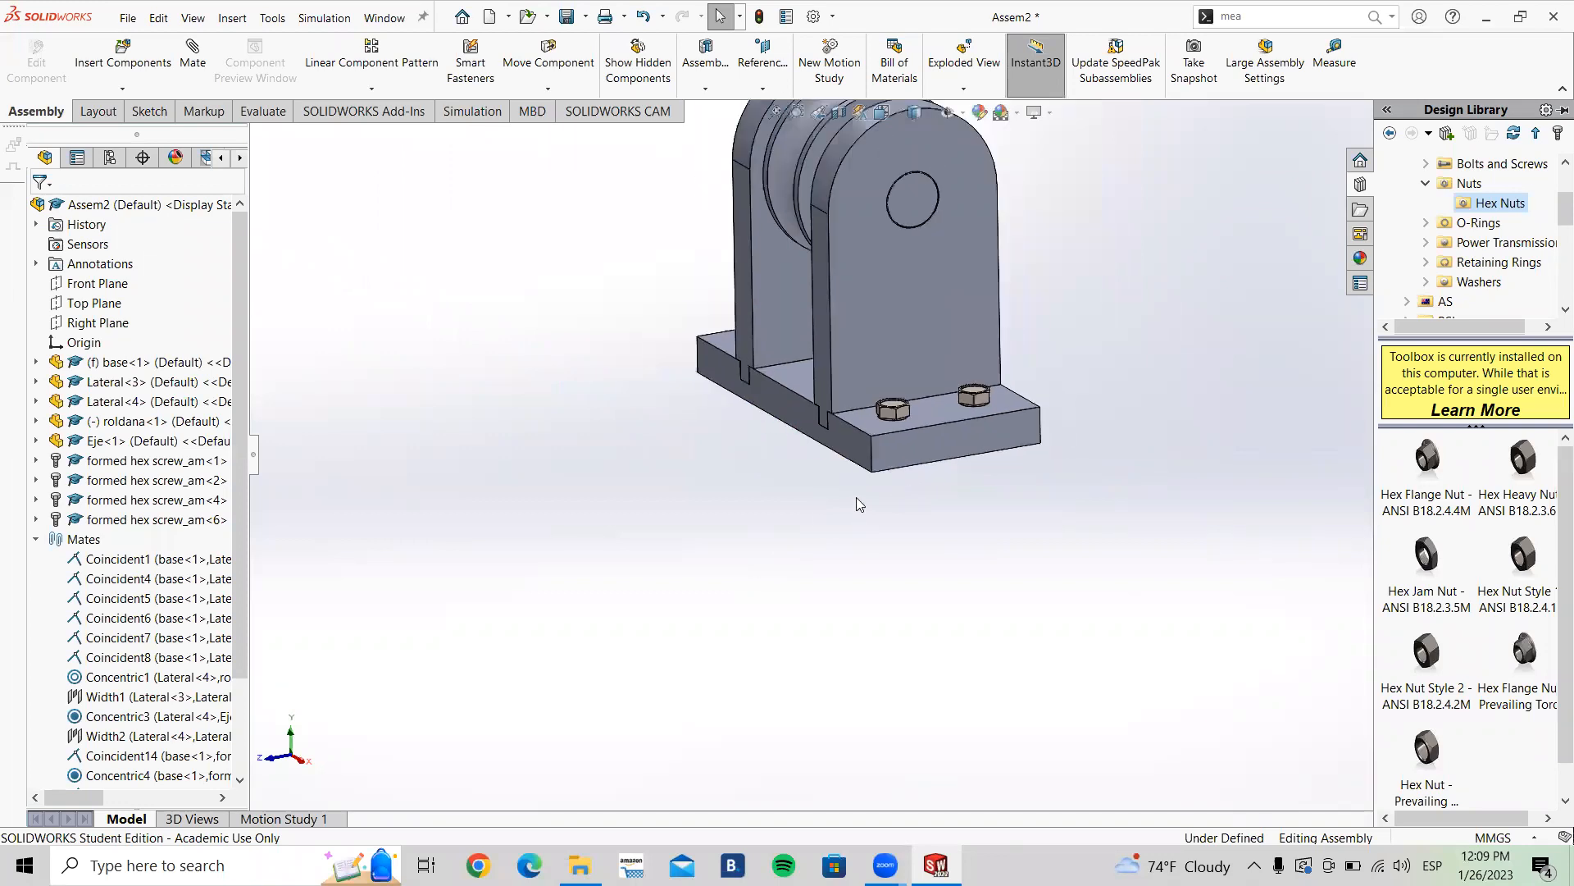
{"action": "scroll", "coordinate": [878, 498], "scroll_direction": "up", "scroll_amount": 5}
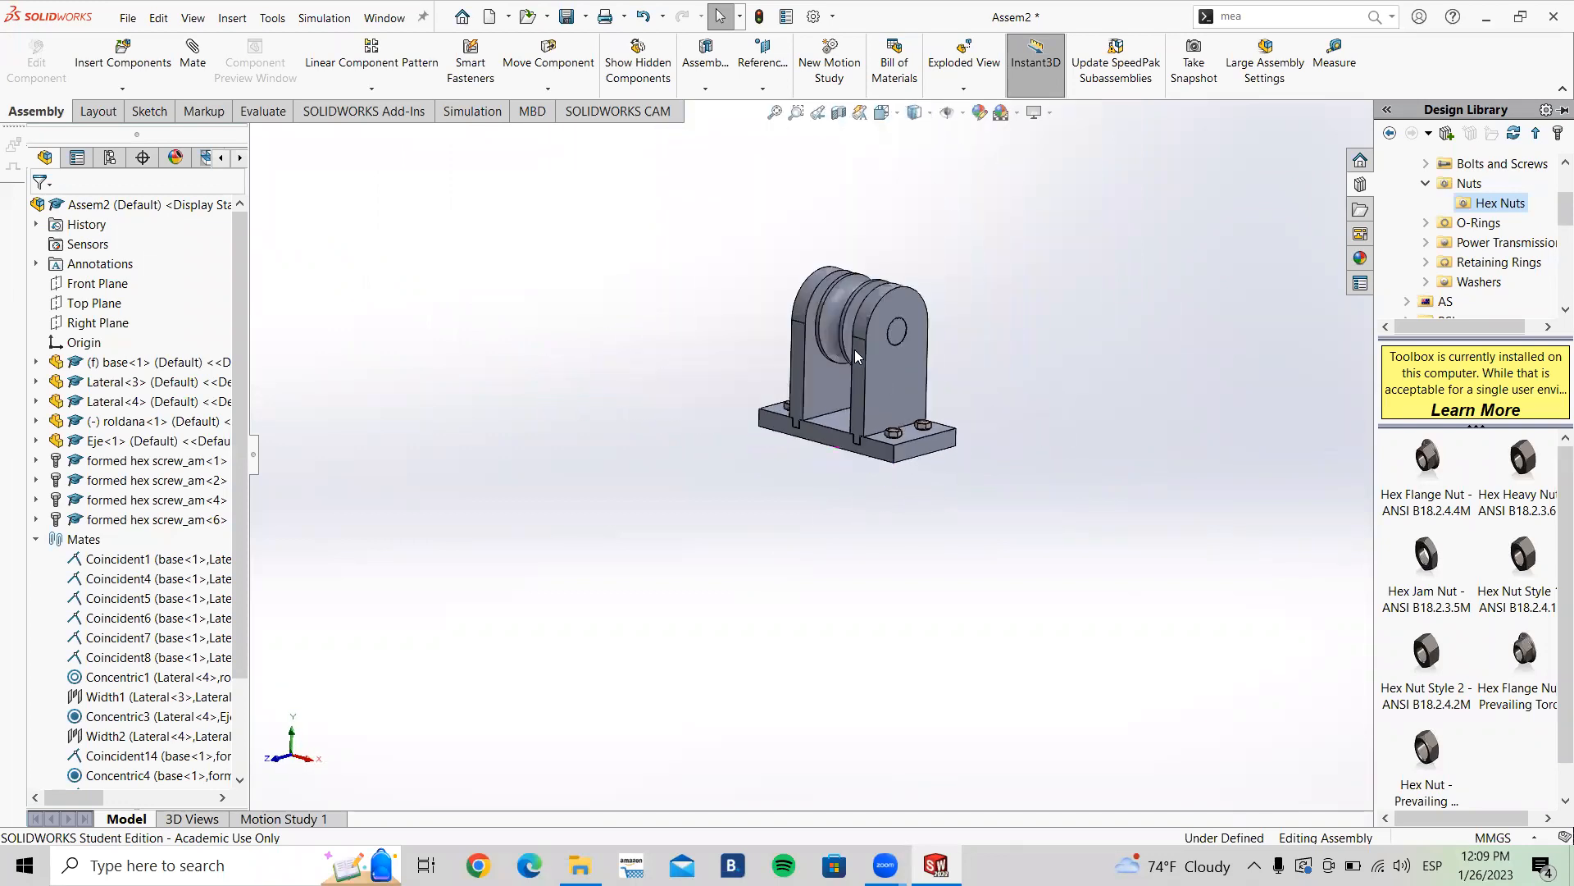
{"action": "middle_click_drag", "start_coordinate": [823, 316], "coordinate": [847, 334]}
{"action": "scroll", "coordinate": [1046, 339], "scroll_direction": "down", "scroll_amount": 5}
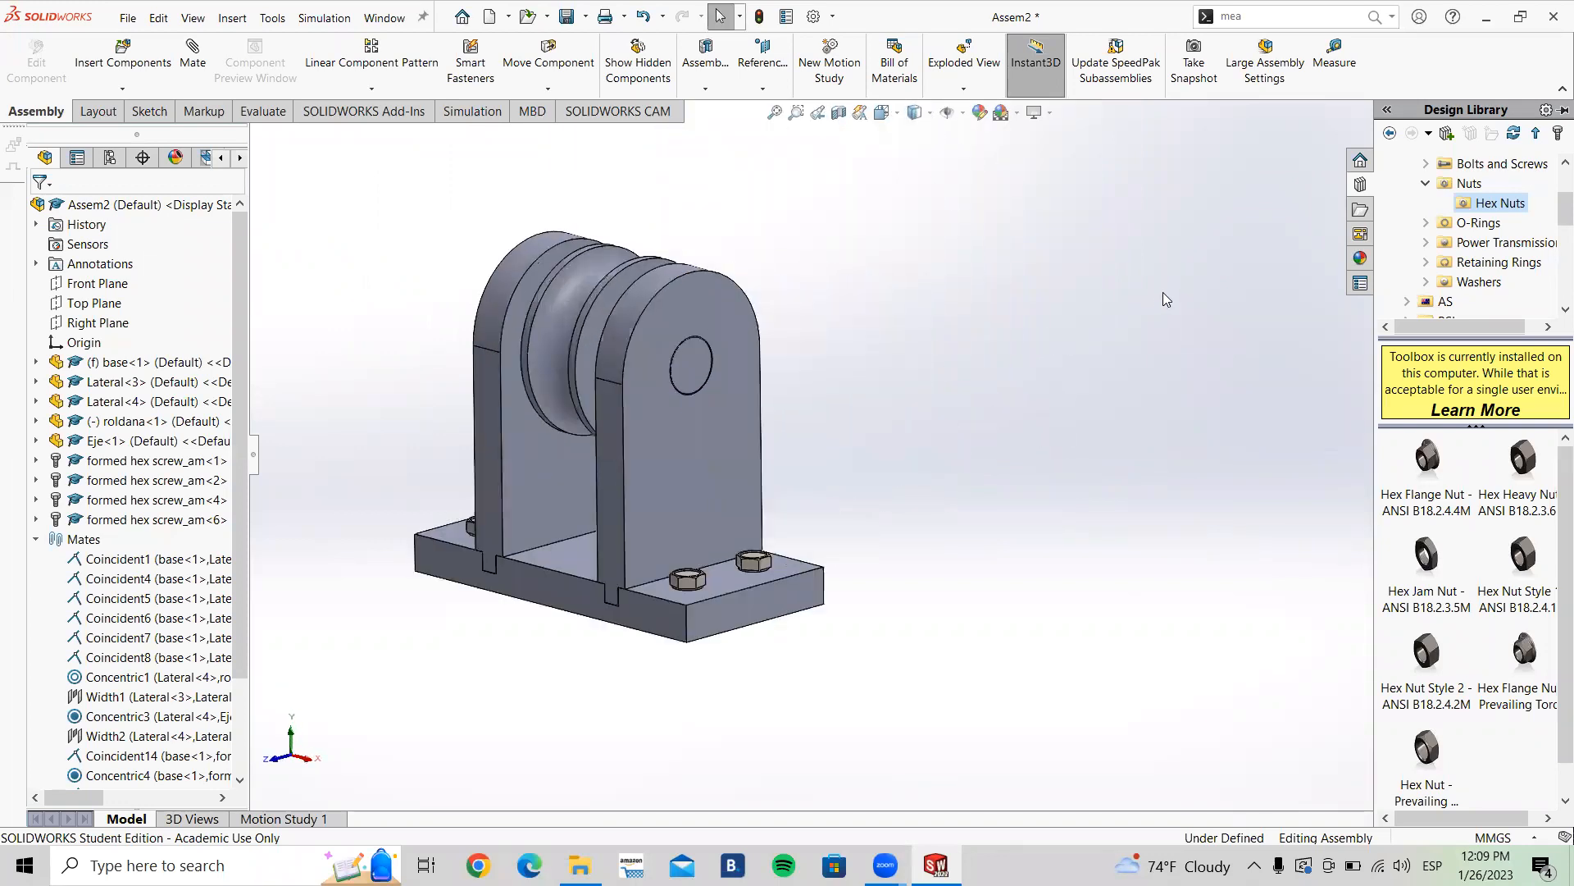
{"action": "left_click", "coordinate": [36, 540]}
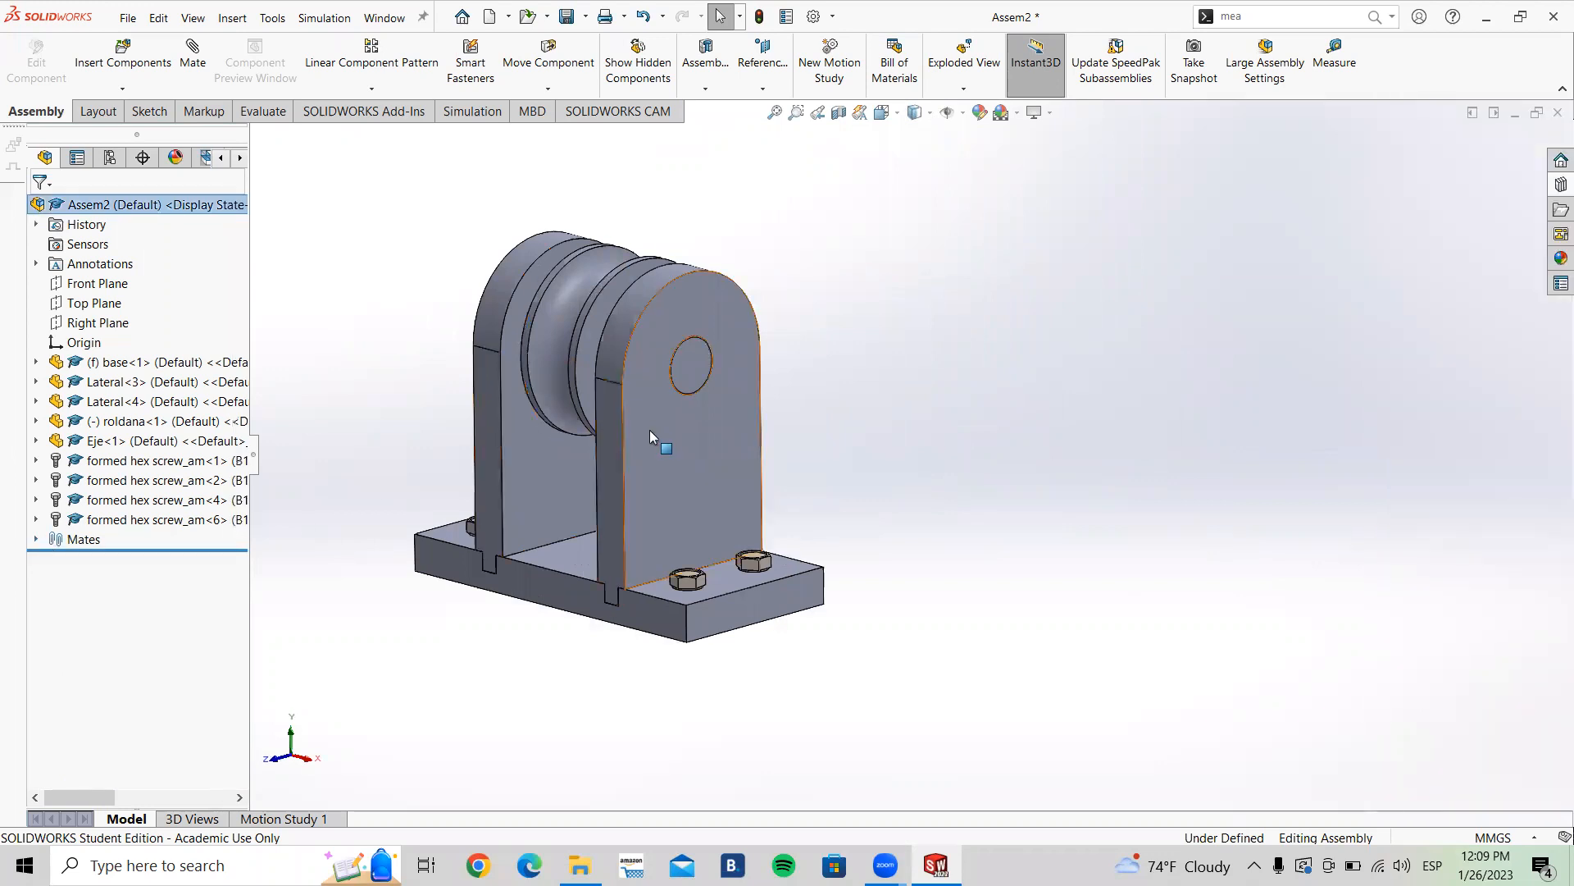
{"action": "scroll", "coordinate": [591, 492], "scroll_direction": "down", "scroll_amount": 3}
{"action": "scroll", "coordinate": [607, 484], "scroll_direction": "up", "scroll_amount": 4}
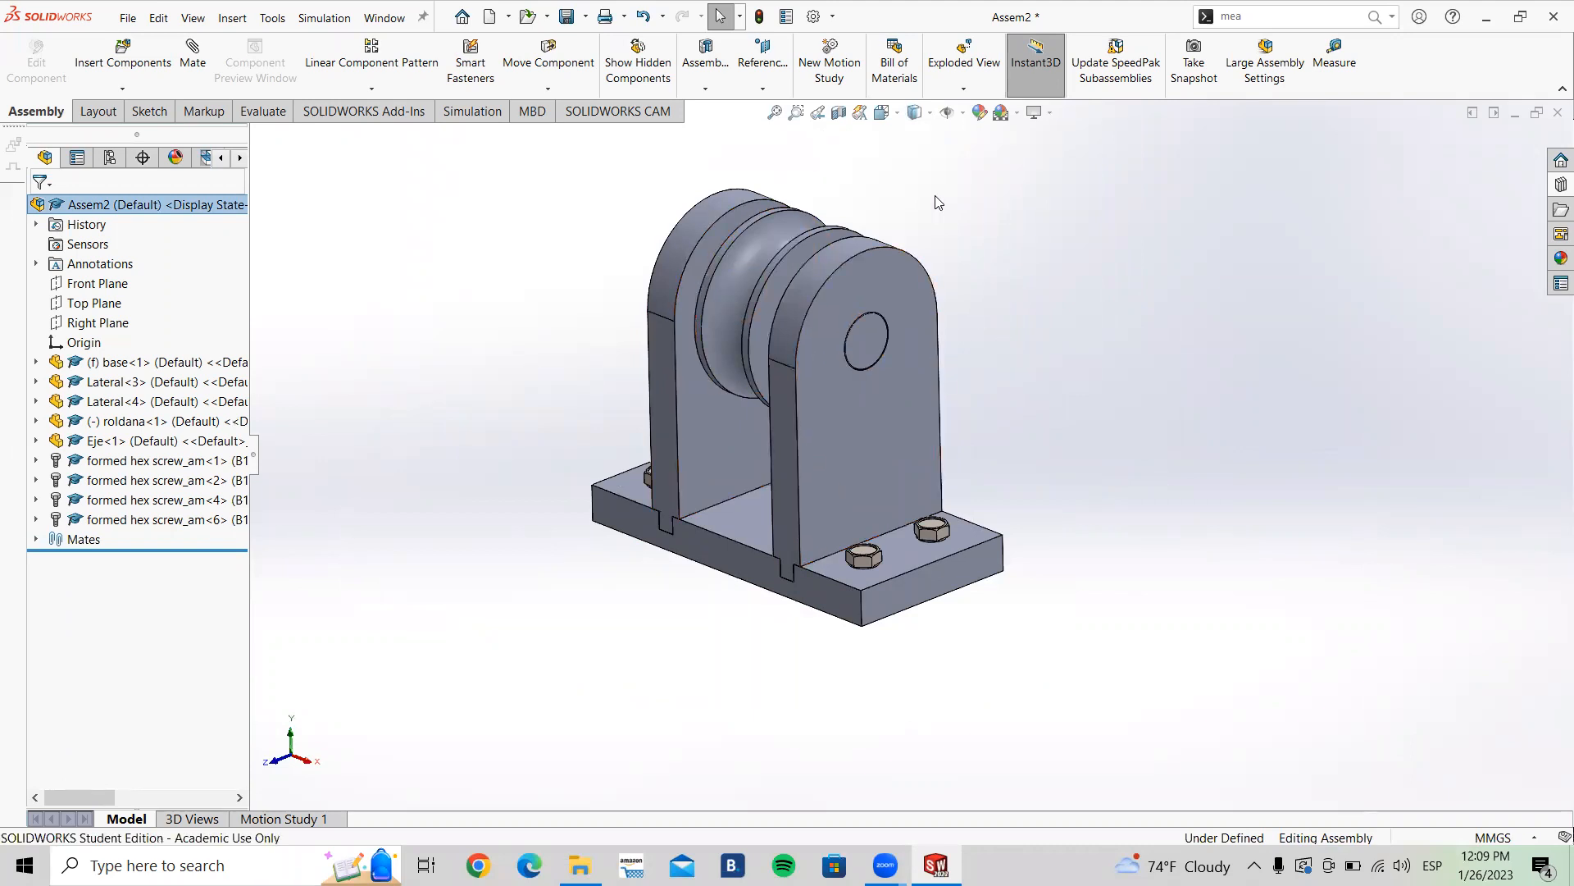
{"action": "middle_click_drag", "start_coordinate": [564, 185], "coordinate": [492, 147]}
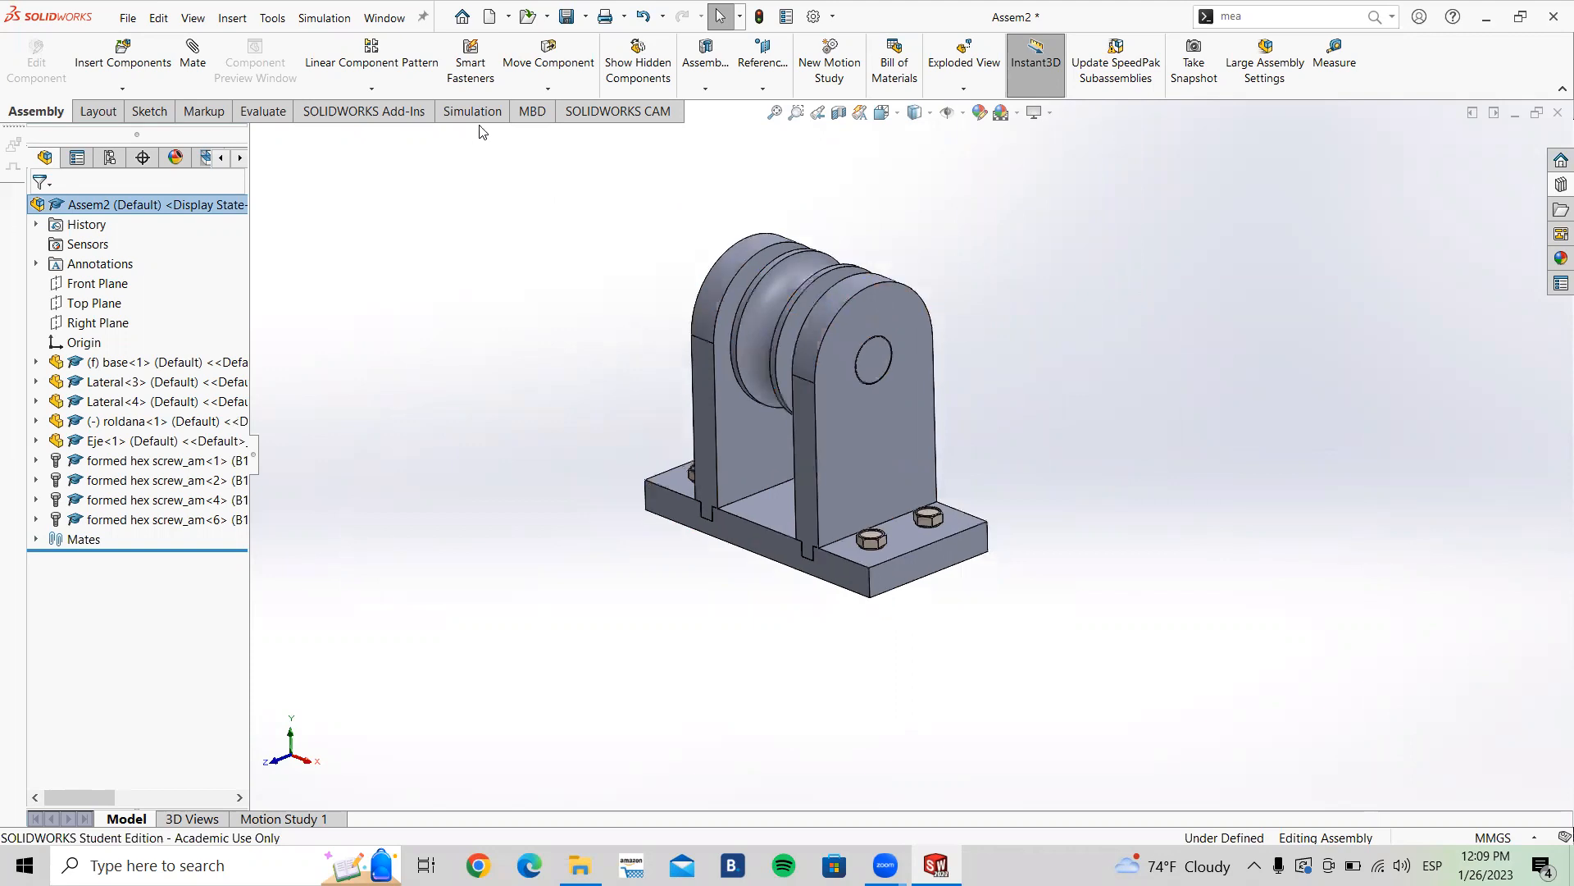
{"action": "left_click", "coordinate": [387, 91]}
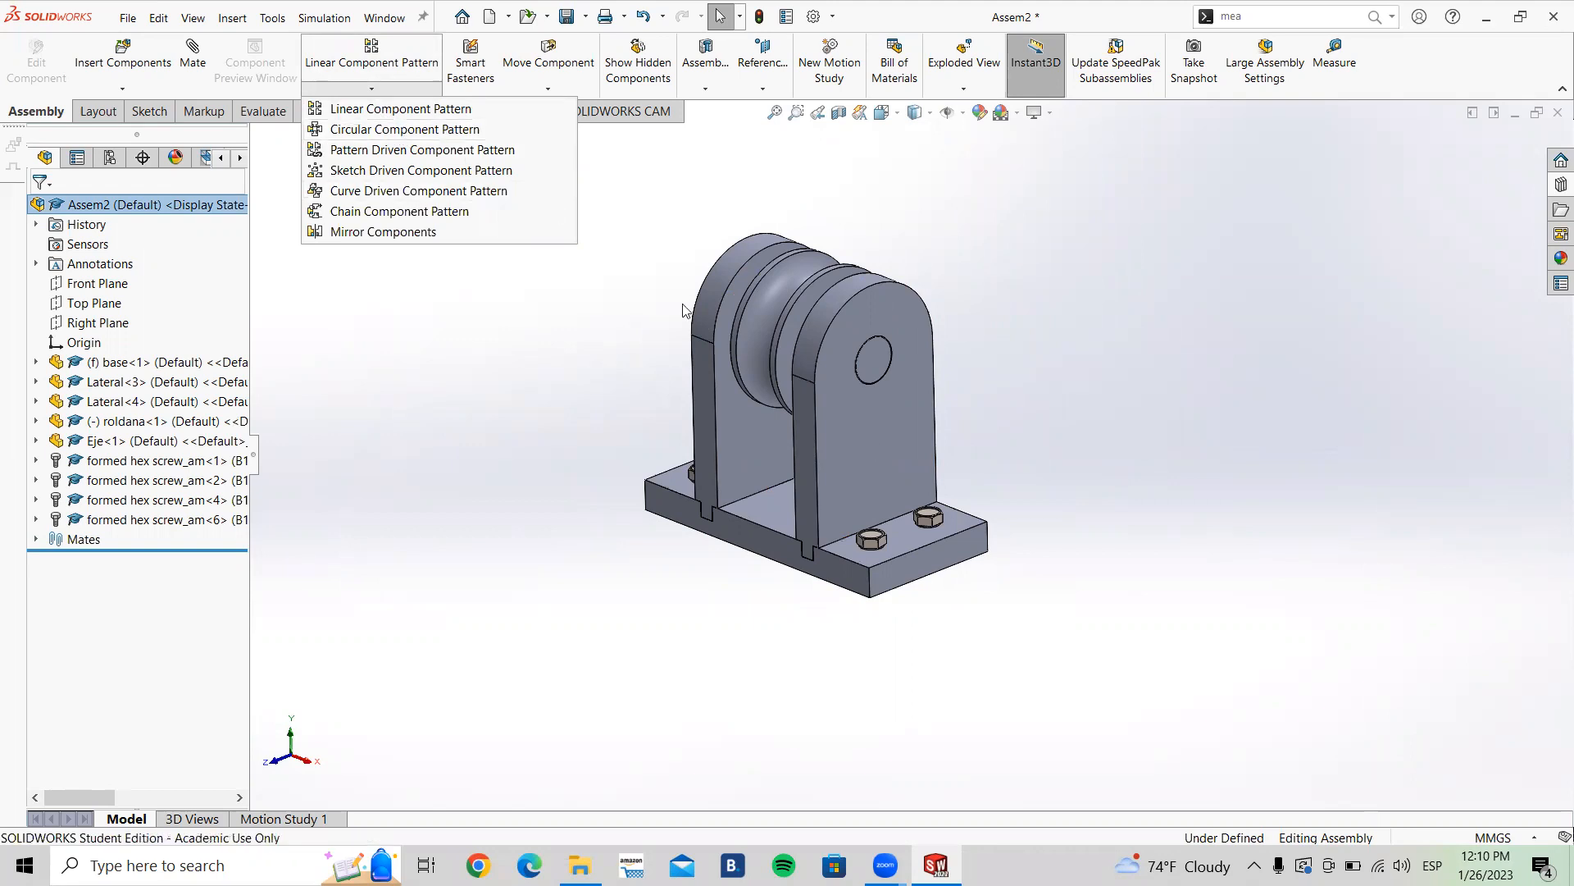
{"action": "left_click", "coordinate": [869, 691]}
{"action": "scroll", "coordinate": [894, 569], "scroll_direction": "down", "scroll_amount": 3}
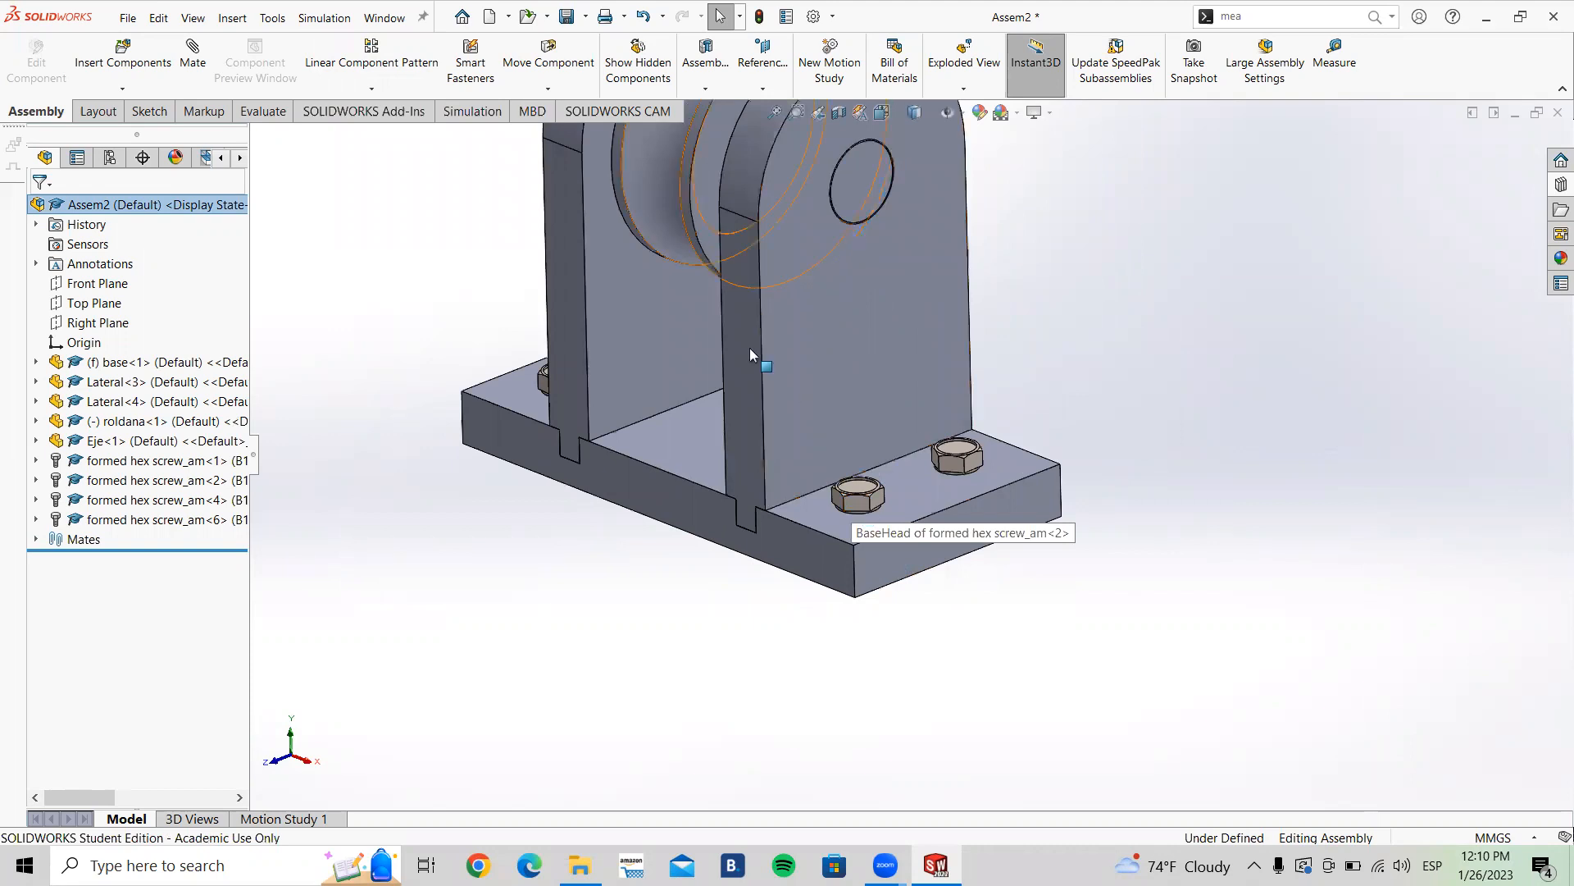
{"action": "left_click", "coordinate": [369, 91]}
{"action": "left_click", "coordinate": [392, 127]}
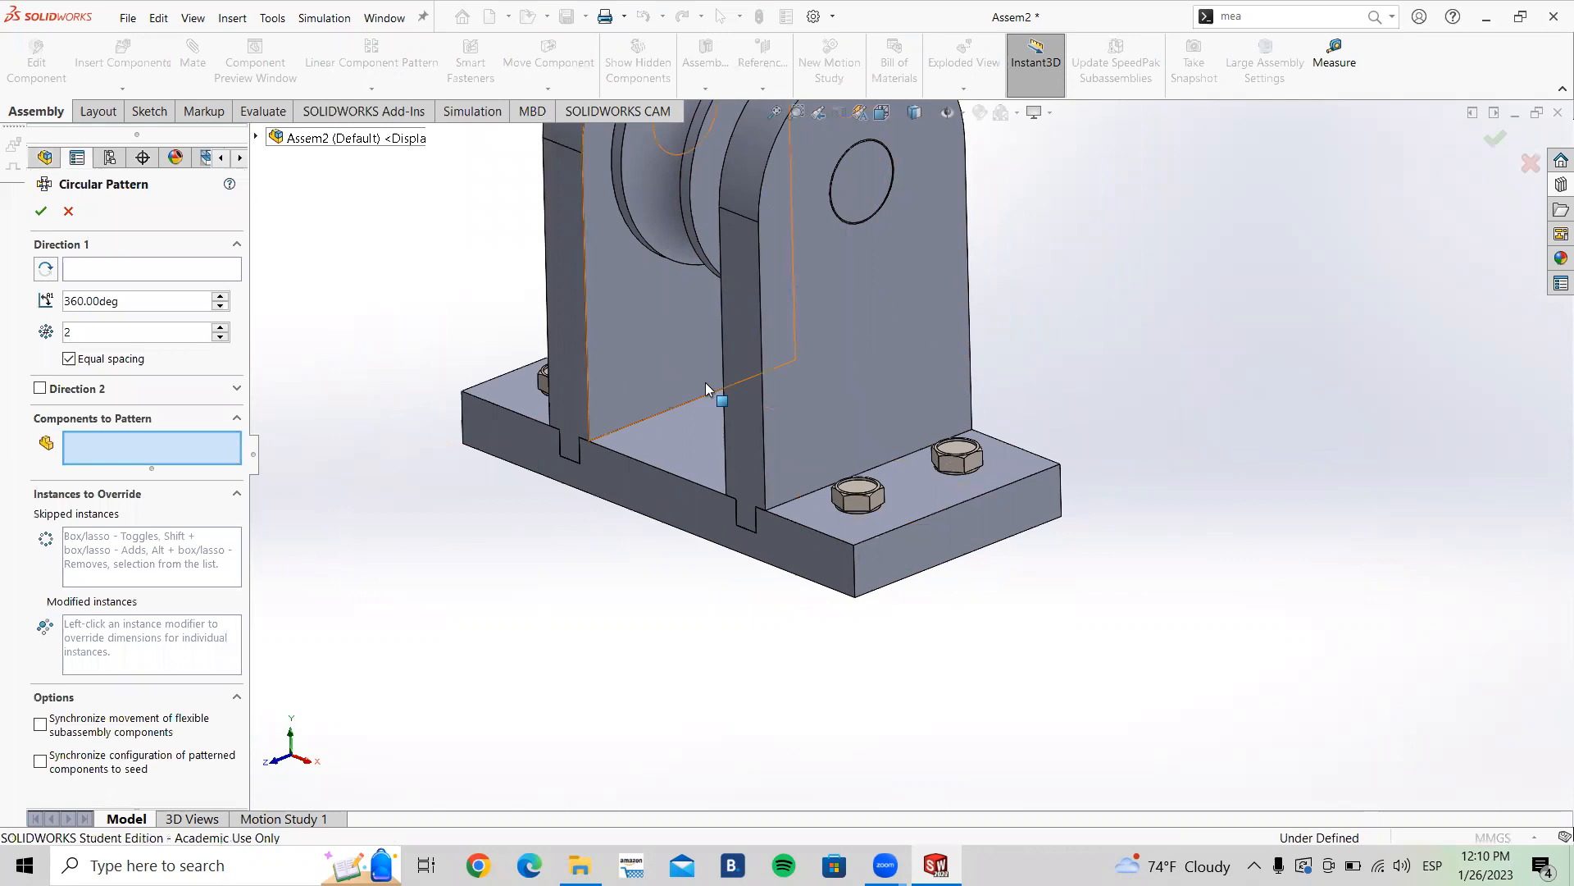
{"action": "left_click", "coordinate": [859, 502]}
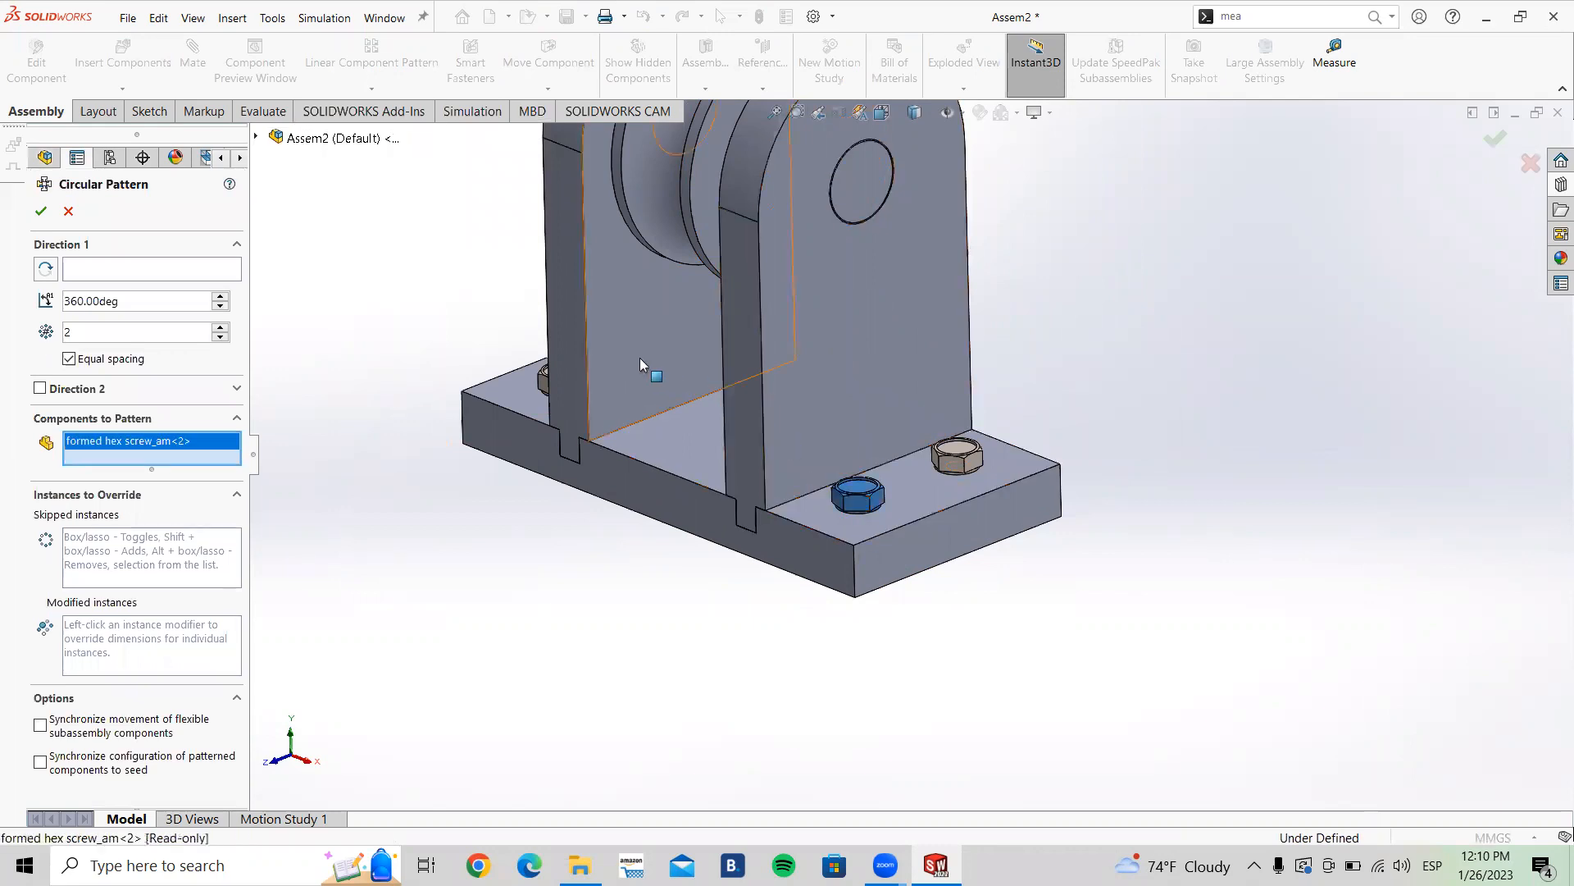
{"action": "left_click", "coordinate": [182, 270]}
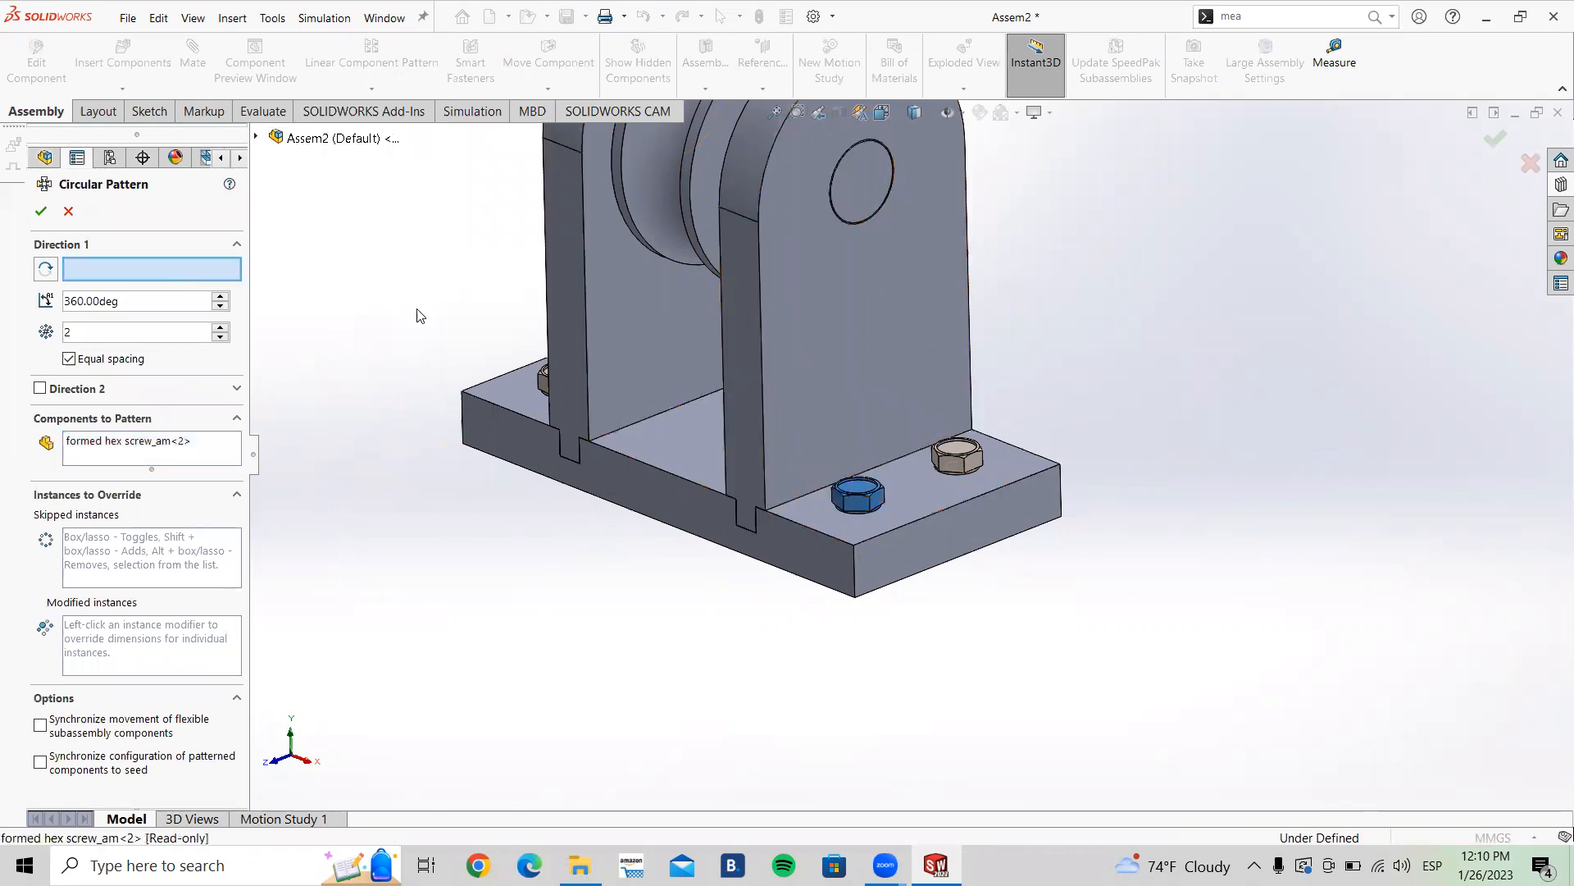
{"action": "left_click", "coordinate": [721, 305]}
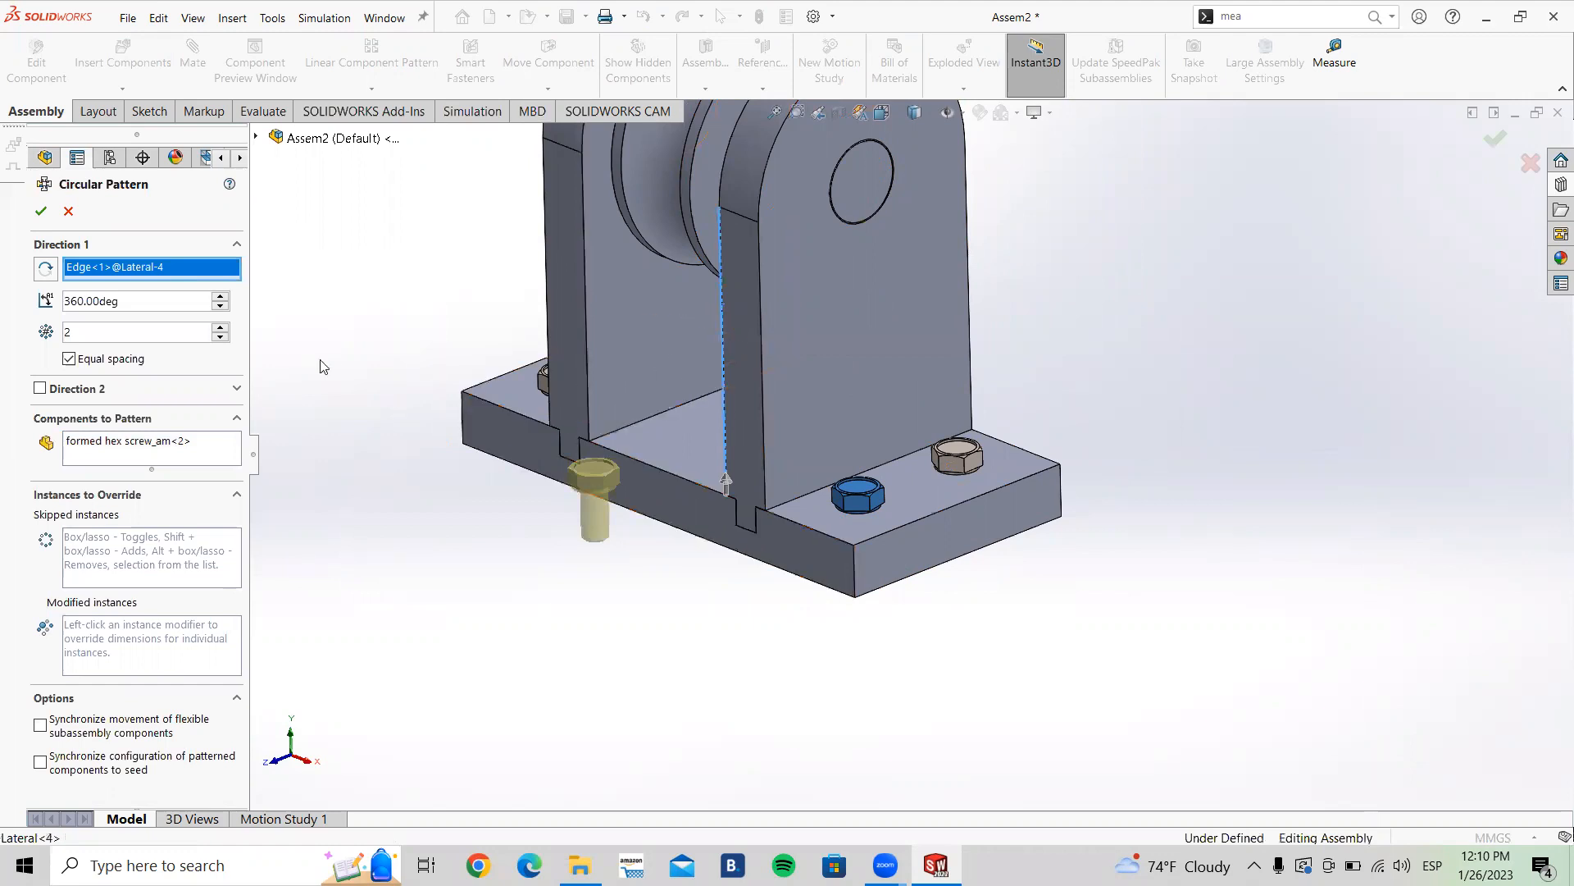
{"action": "left_click_drag", "start_coordinate": [225, 328], "coordinate": [225, 328]}
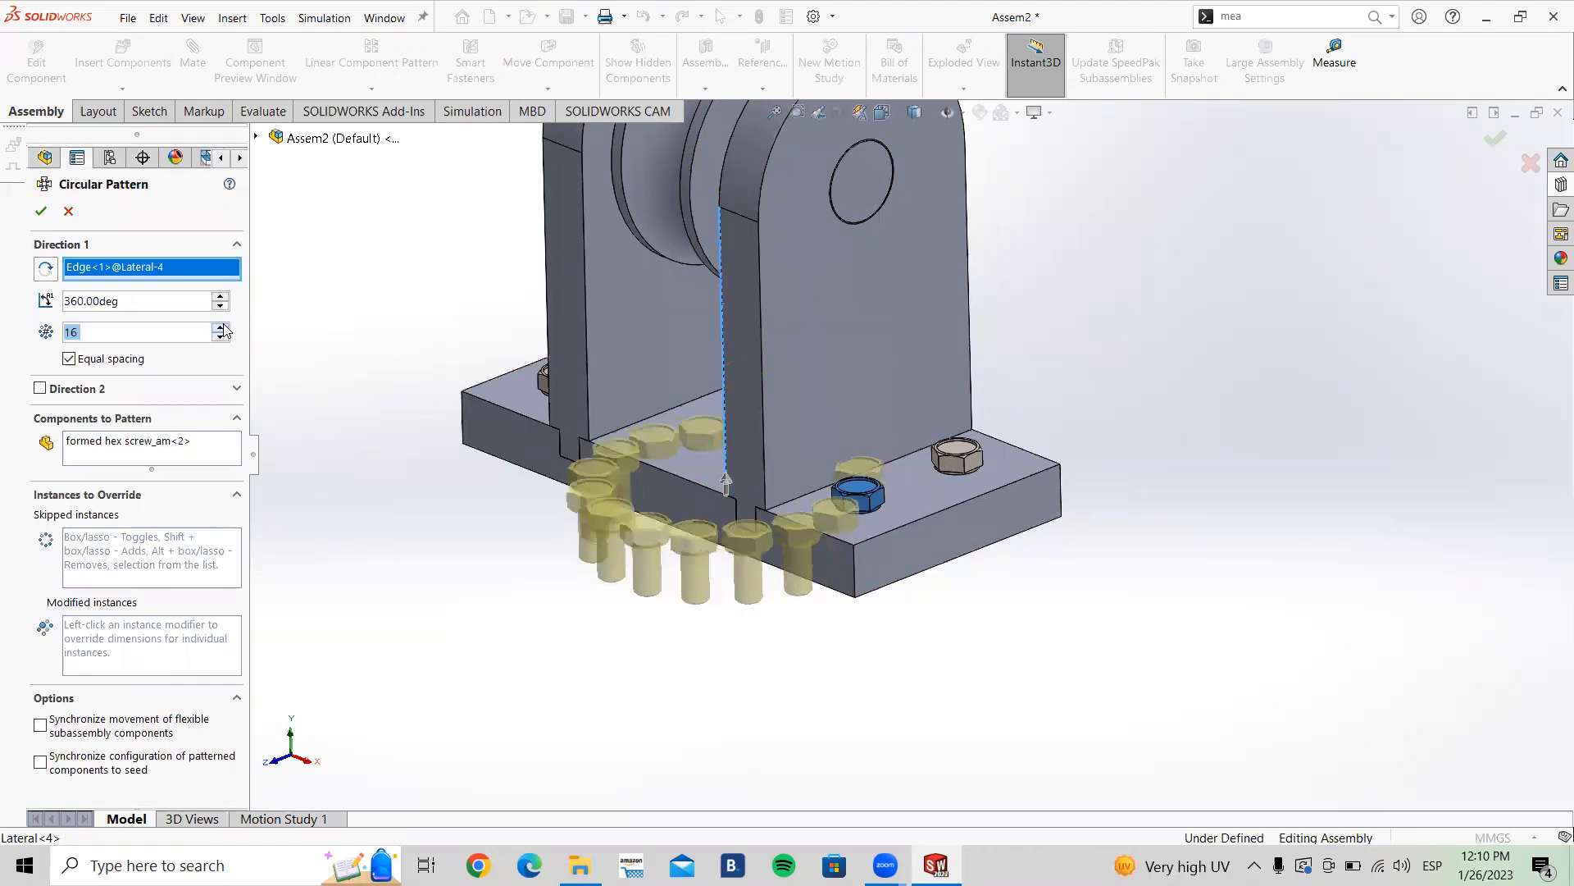
{"action": "middle_click_drag", "start_coordinate": [659, 485], "coordinate": [705, 563]}
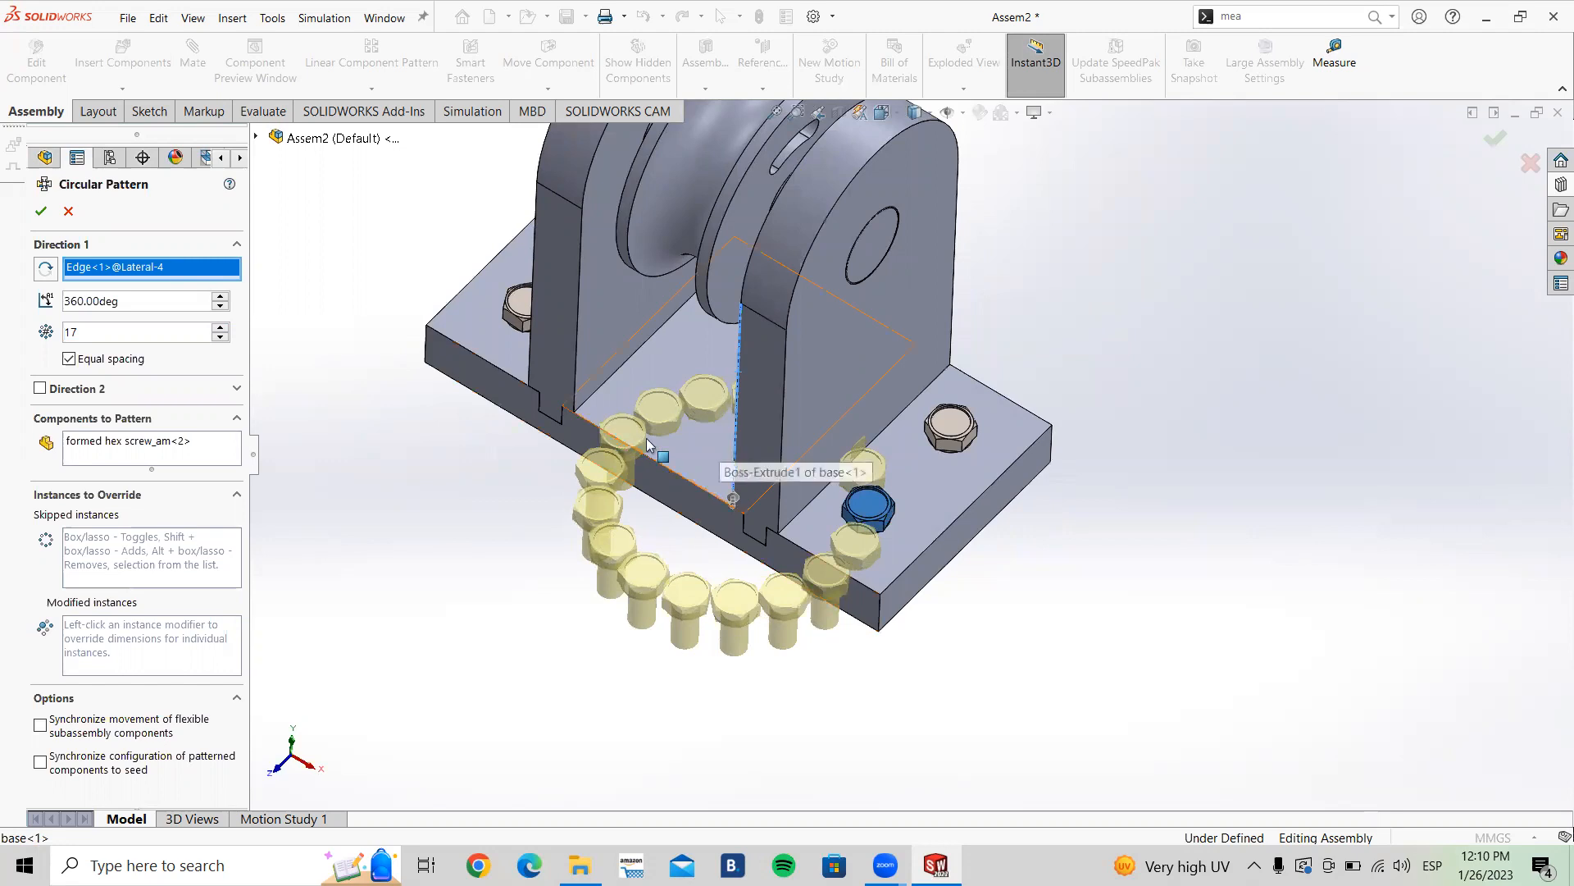
{"action": "left_click", "coordinate": [68, 212]}
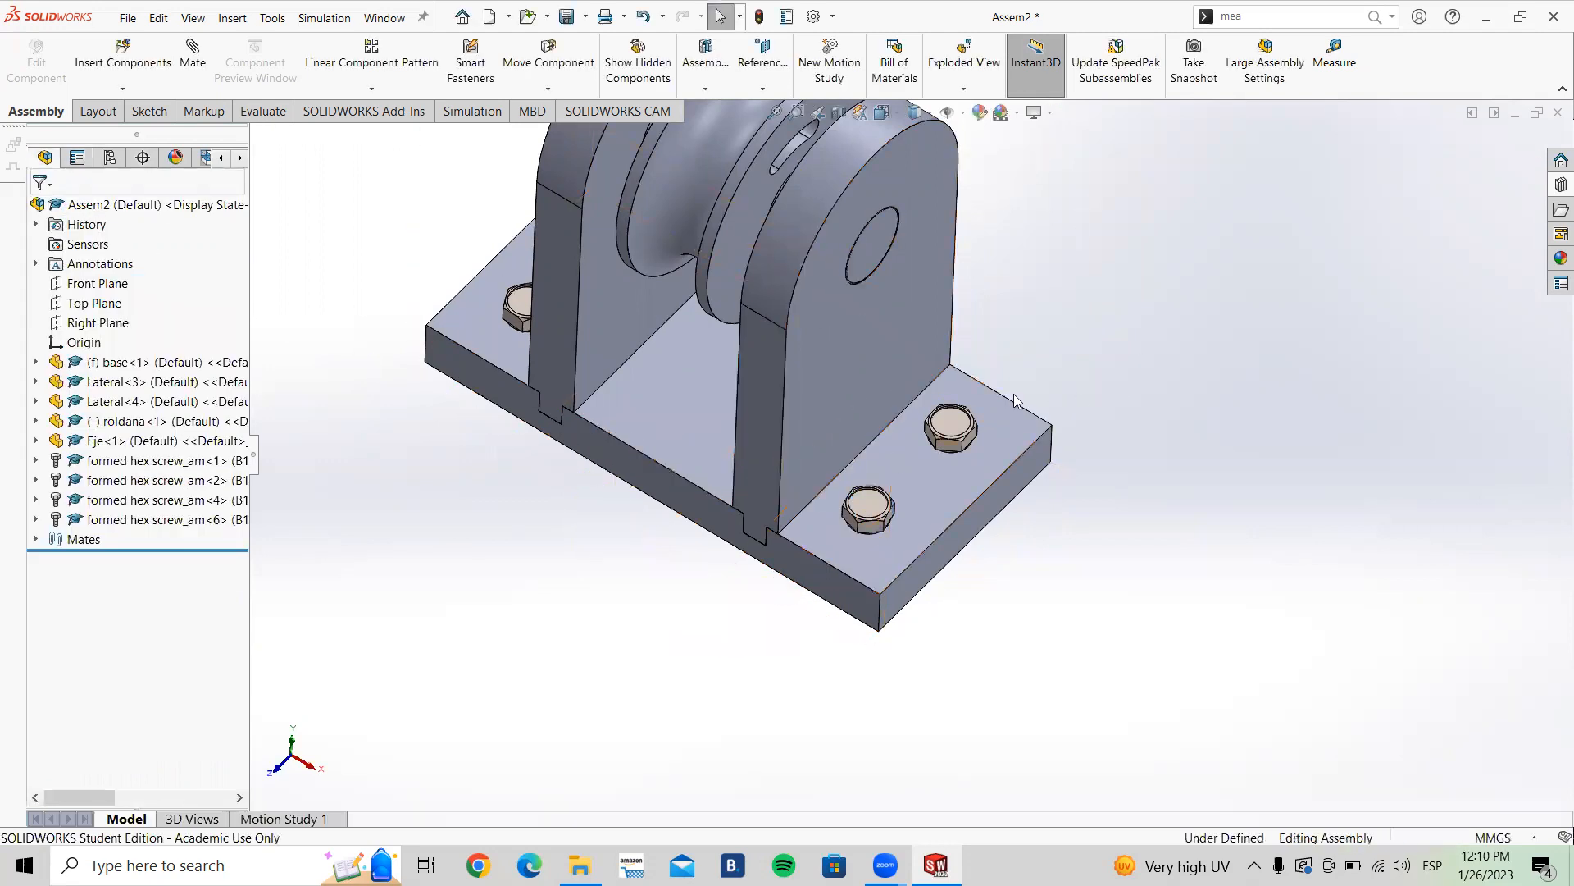
{"action": "scroll", "coordinate": [913, 332], "scroll_direction": "up", "scroll_amount": 3}
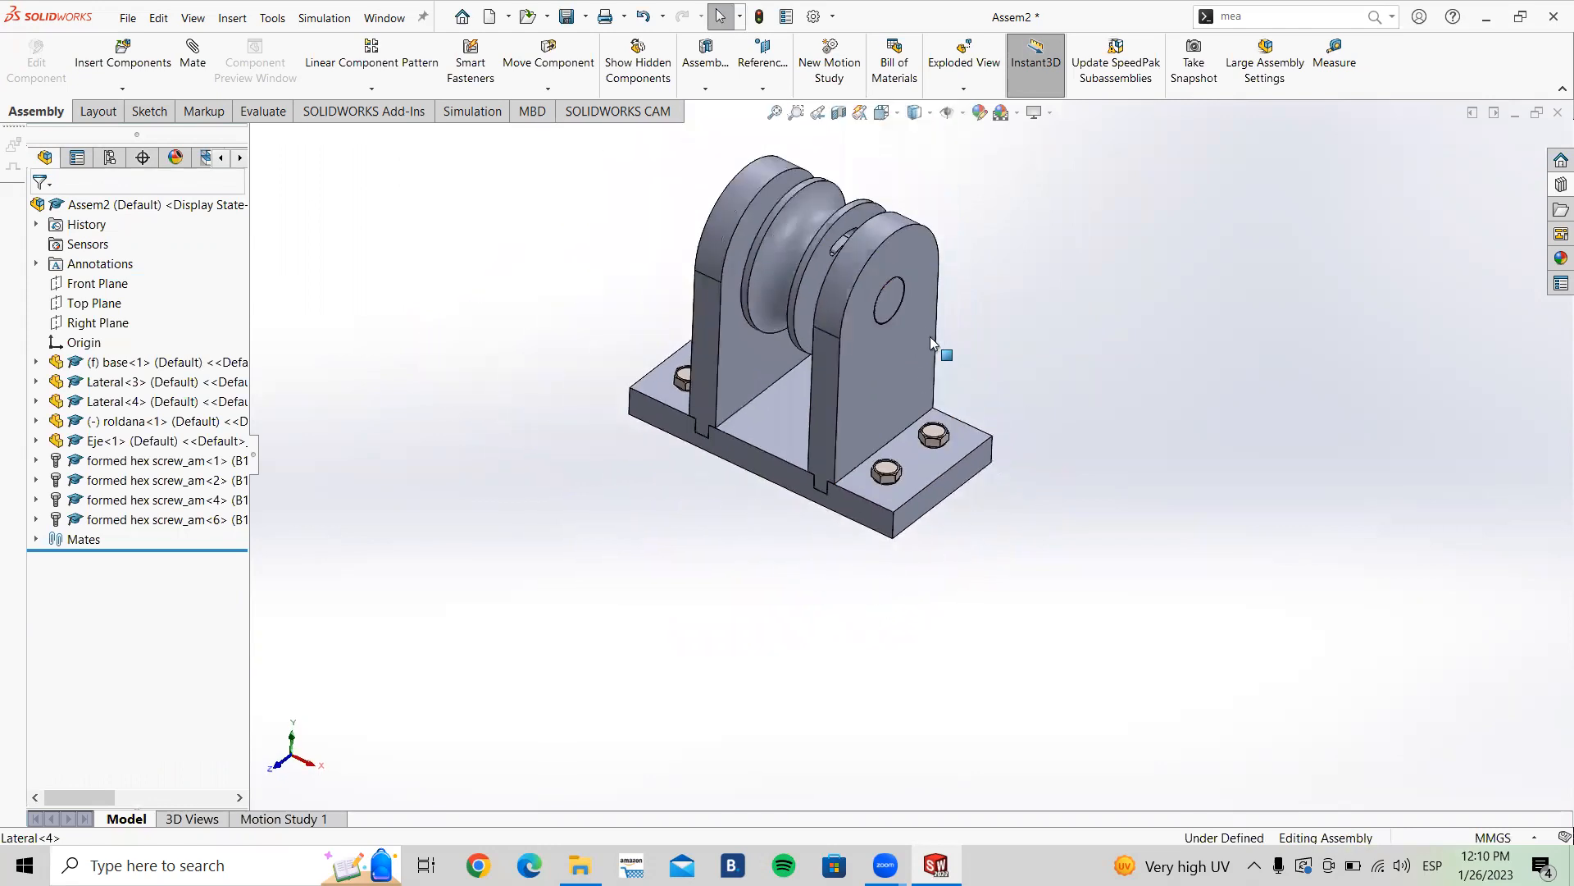
{"action": "scroll", "coordinate": [931, 343], "scroll_direction": "down", "scroll_amount": 3}
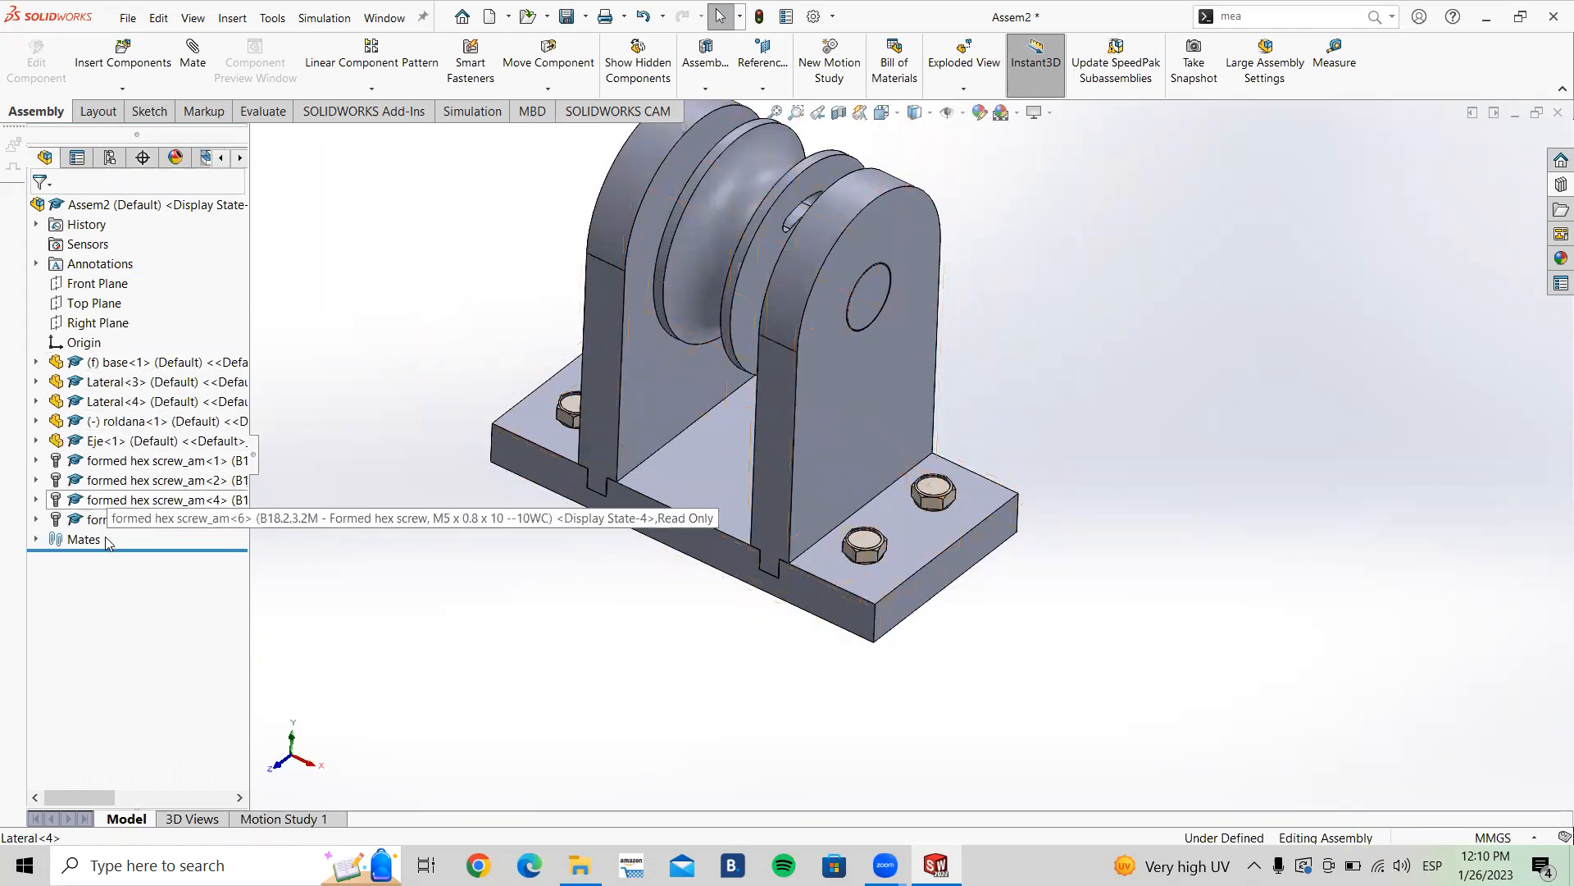
{"action": "middle_click_drag", "start_coordinate": [789, 442], "coordinate": [785, 421]}
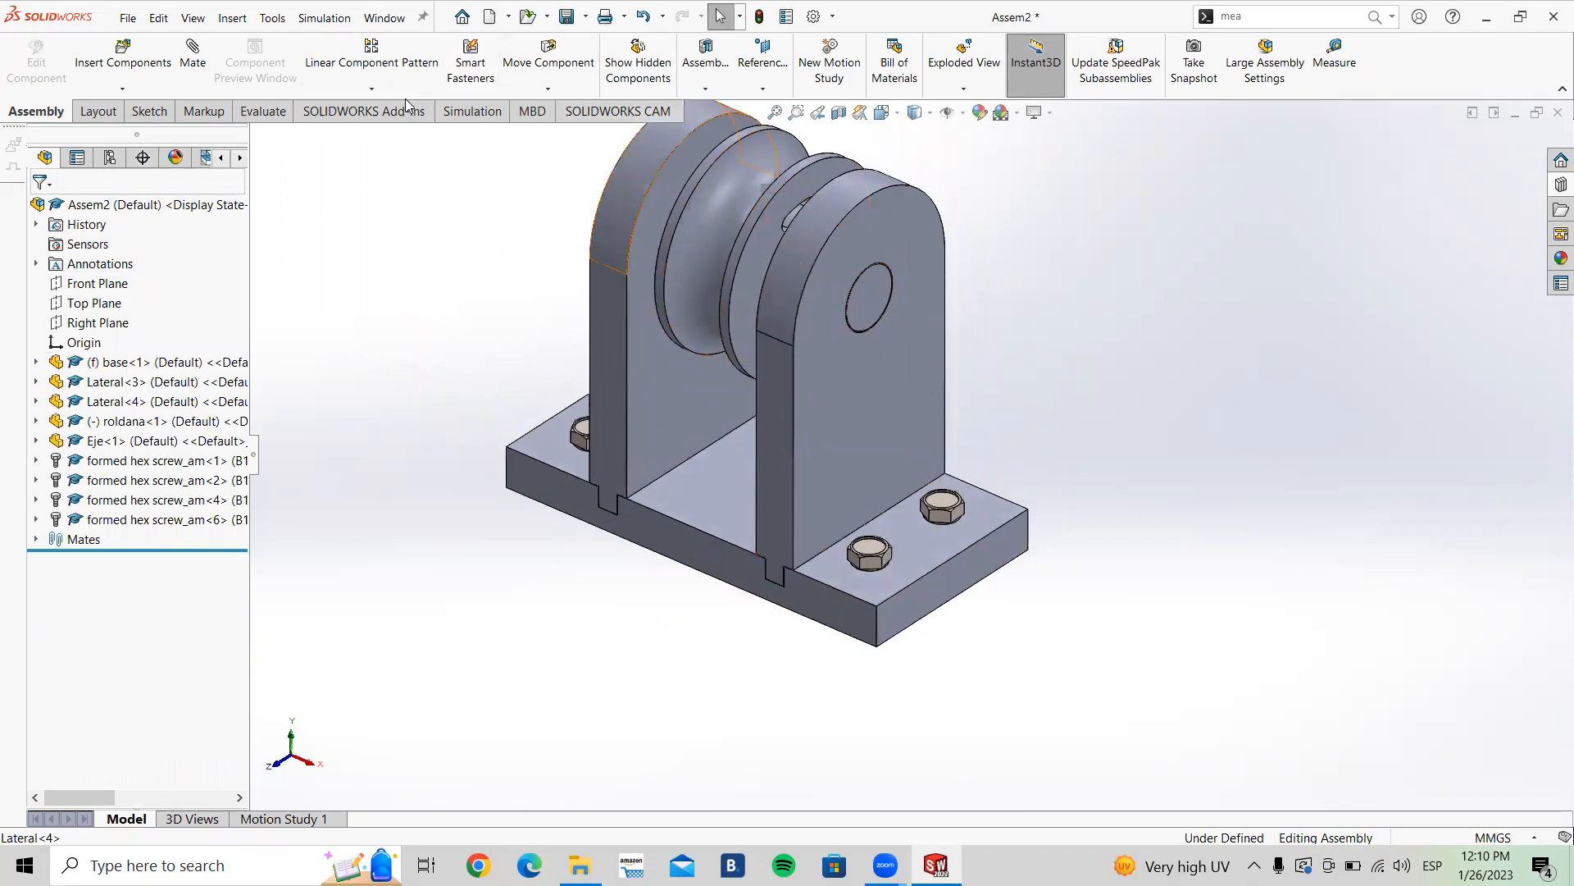
{"action": "left_click", "coordinate": [385, 86]}
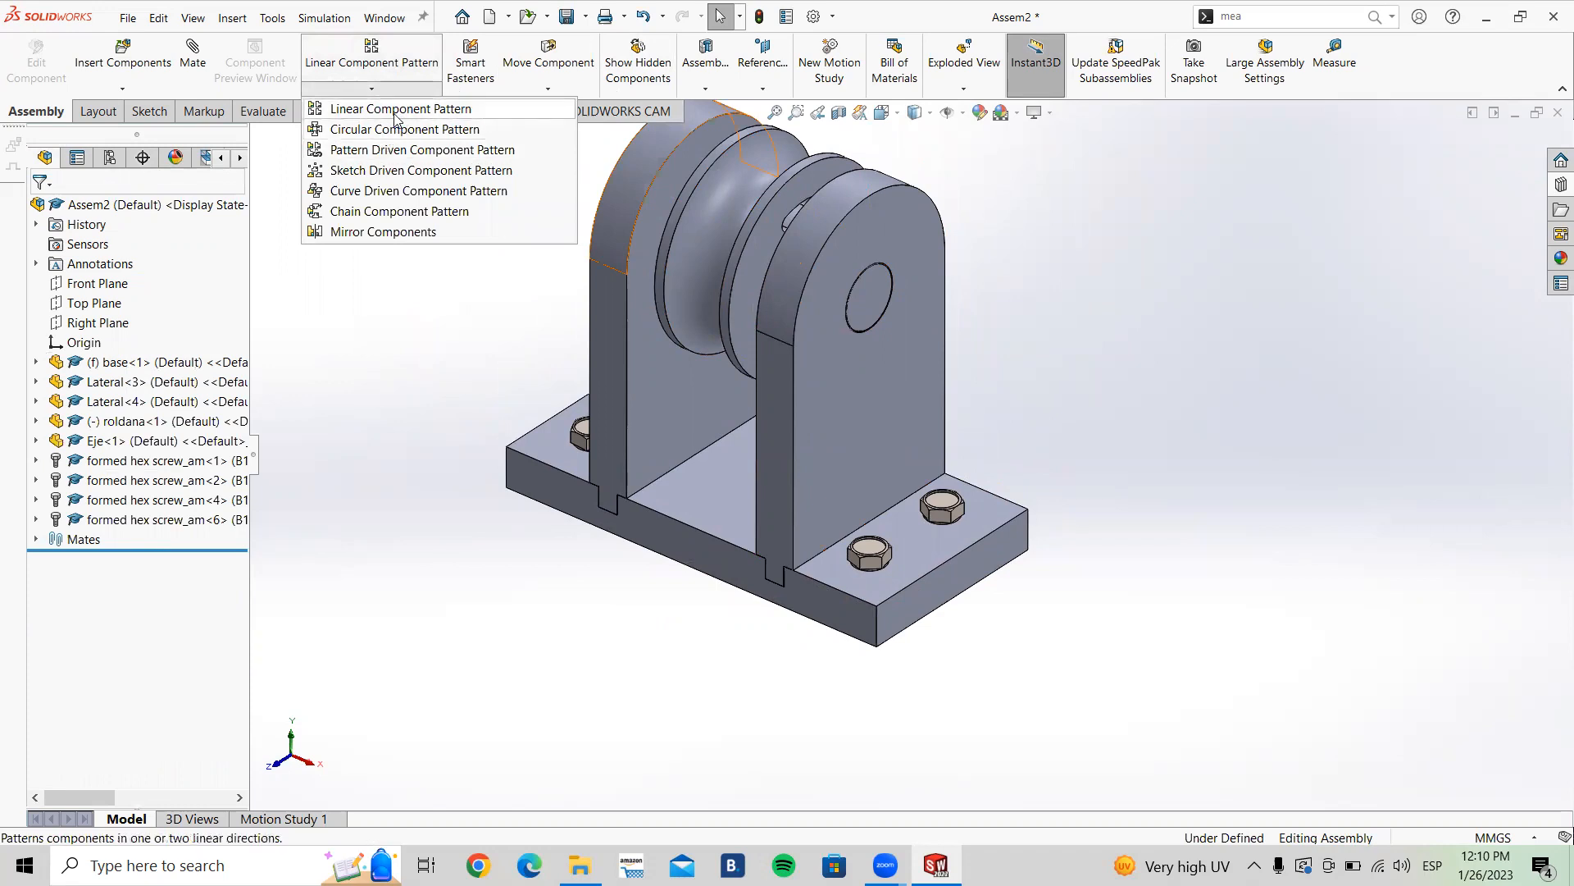
{"action": "left_click", "coordinate": [377, 89]}
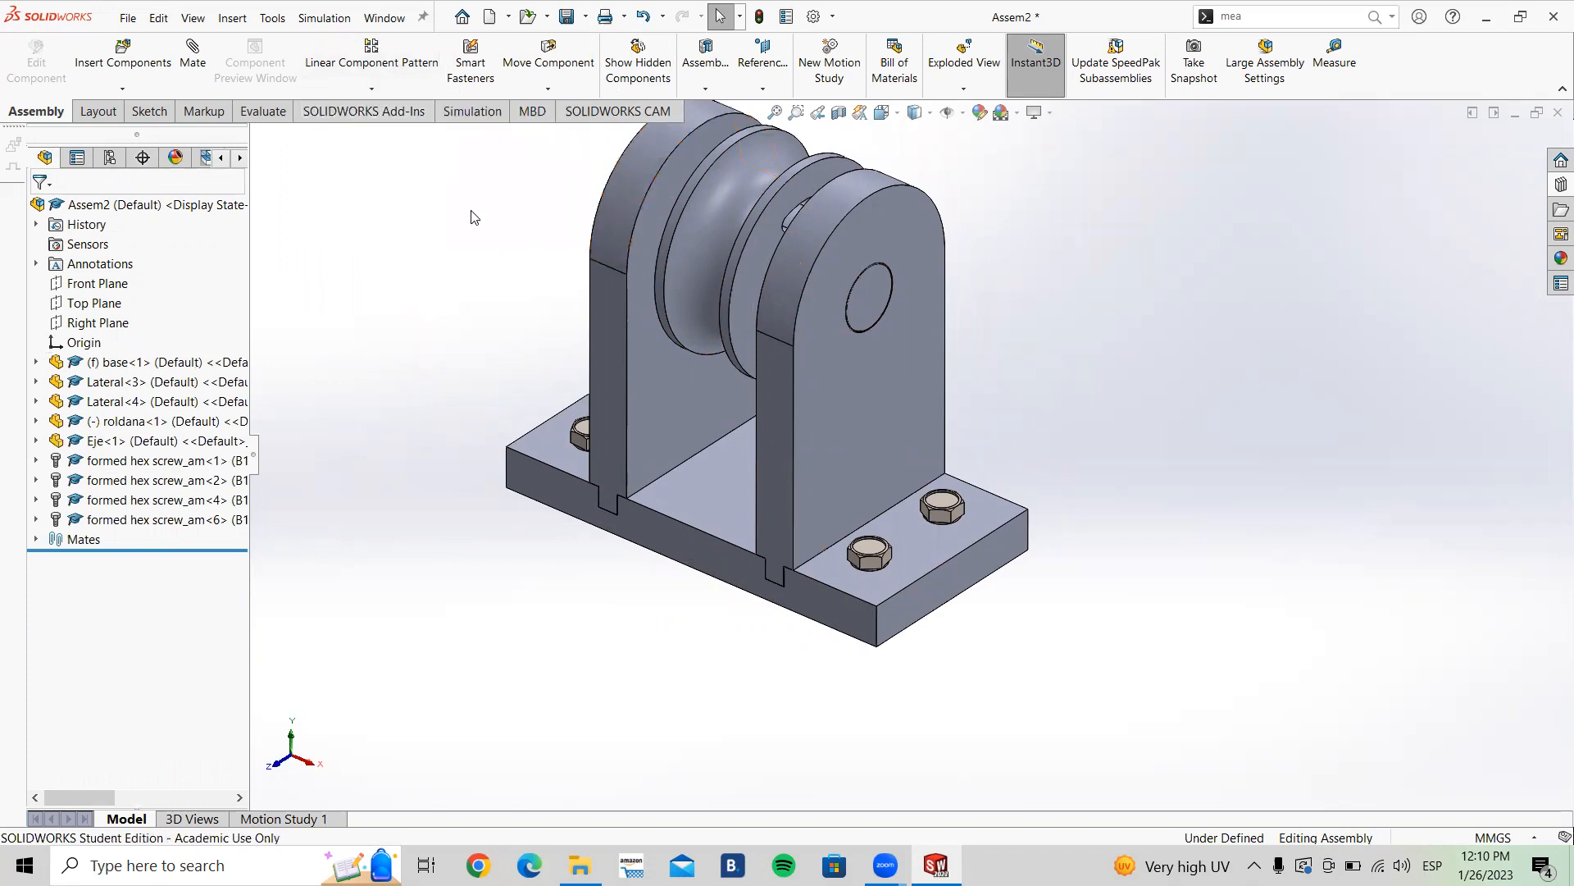
{"action": "scroll", "coordinate": [700, 321], "scroll_direction": "up", "scroll_amount": 3}
{"action": "middle_click_drag", "start_coordinate": [1092, 297], "coordinate": [1056, 291]}
{"action": "scroll", "coordinate": [989, 390], "scroll_direction": "down", "scroll_amount": 2}
{"action": "scroll", "coordinate": [846, 376], "scroll_direction": "down", "scroll_amount": 2}
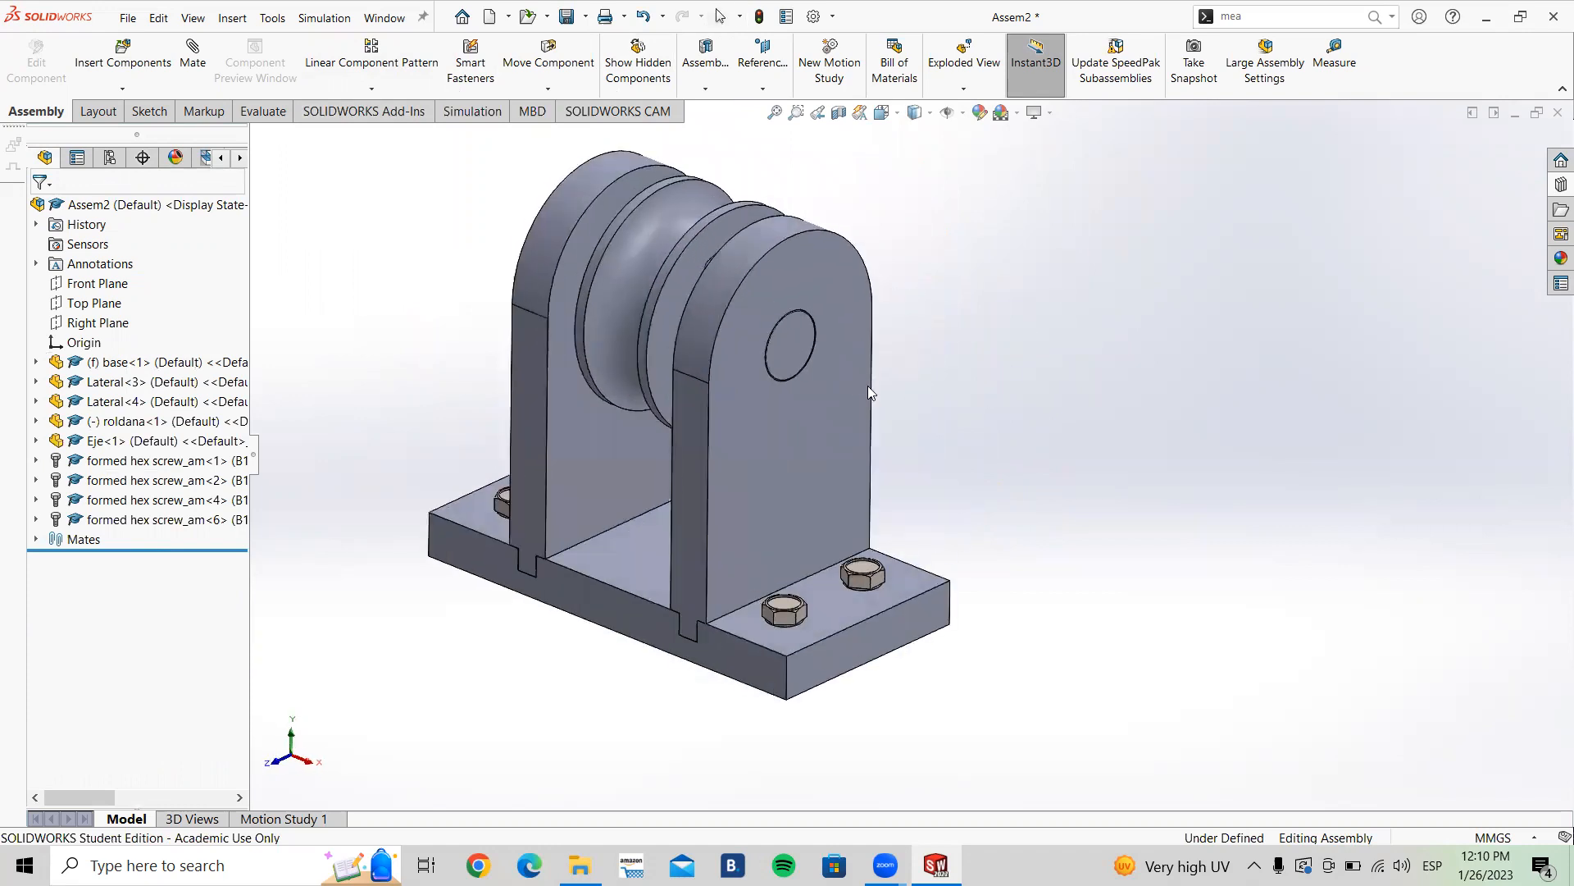
{"action": "scroll", "coordinate": [454, 320], "scroll_direction": "up", "scroll_amount": 1}
{"action": "scroll", "coordinate": [578, 325], "scroll_direction": "up", "scroll_amount": 1}
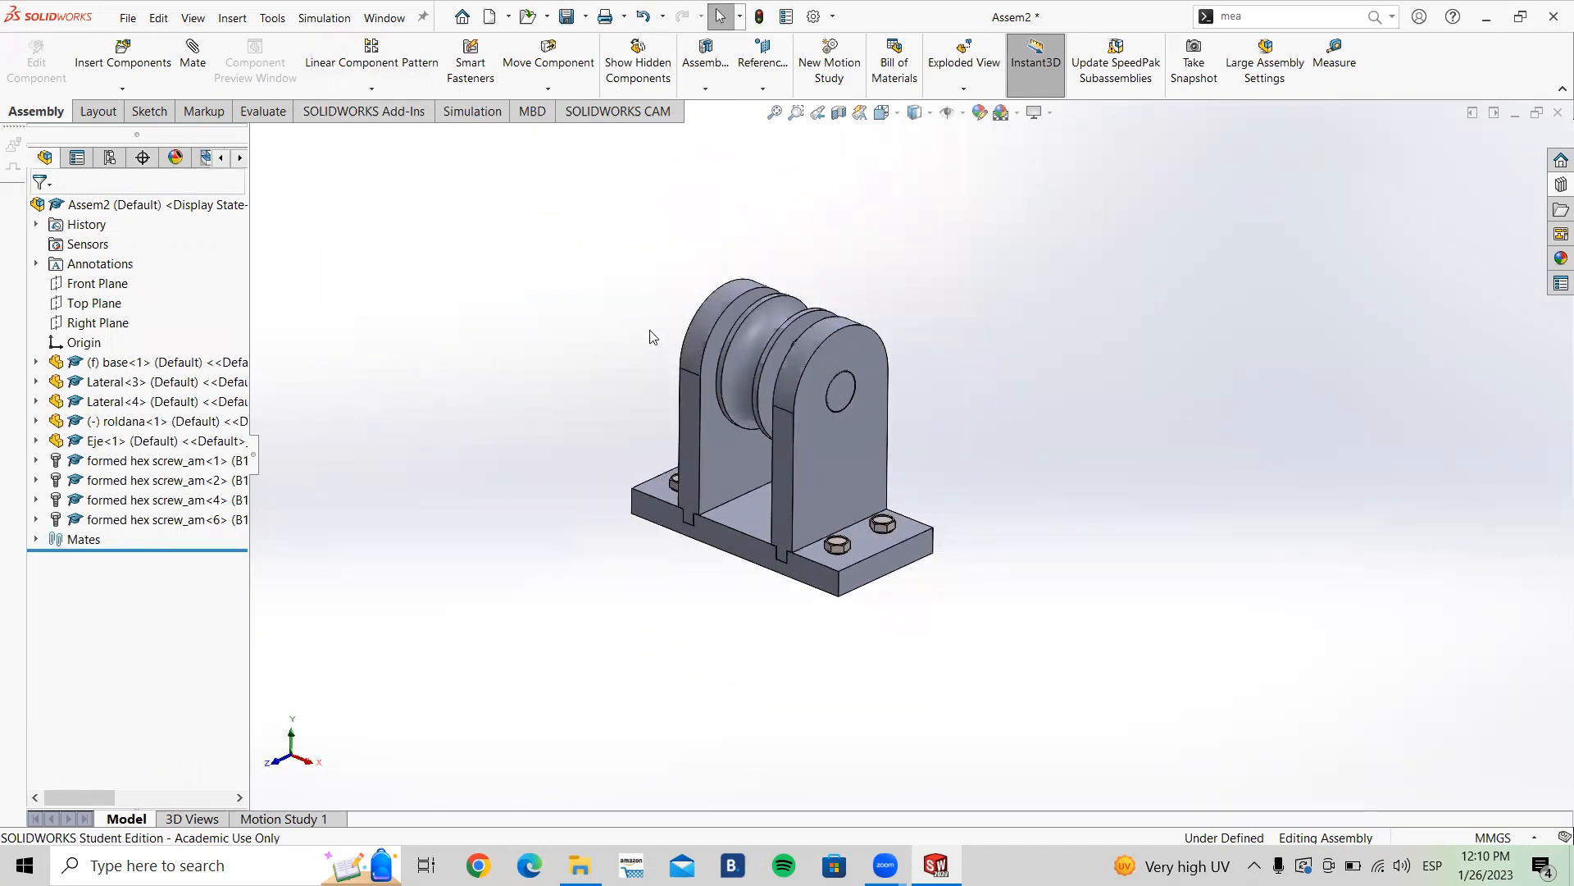
{"action": "middle_click_drag", "start_coordinate": [795, 446], "coordinate": [830, 420]}
{"action": "scroll", "coordinate": [823, 414], "scroll_direction": "down", "scroll_amount": 3}
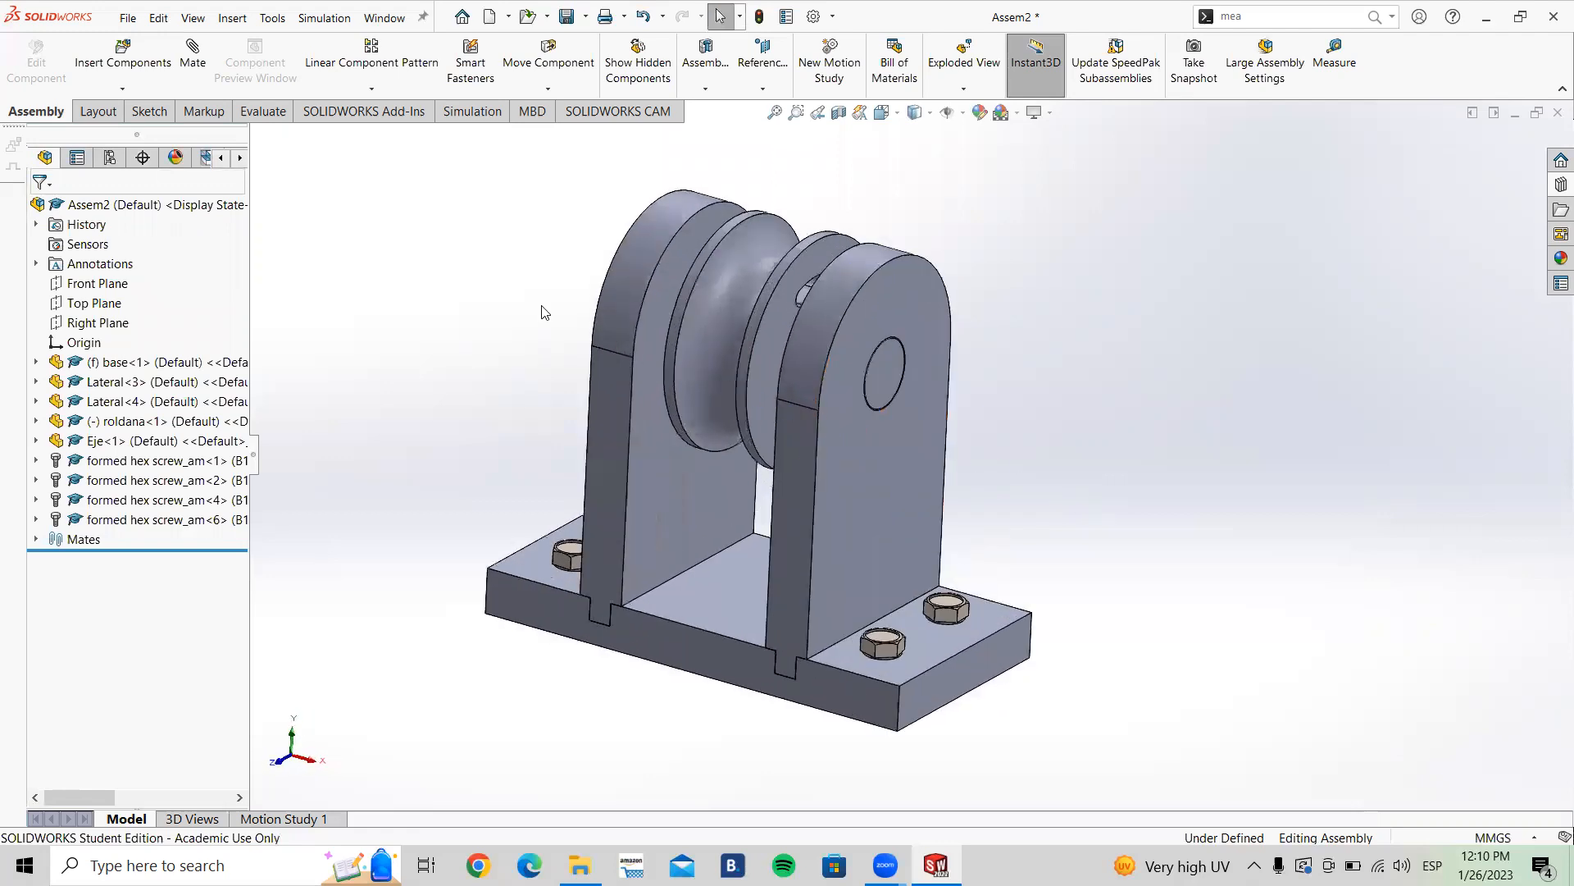
{"action": "left_click", "coordinate": [145, 114]}
{"action": "left_click", "coordinate": [35, 112]}
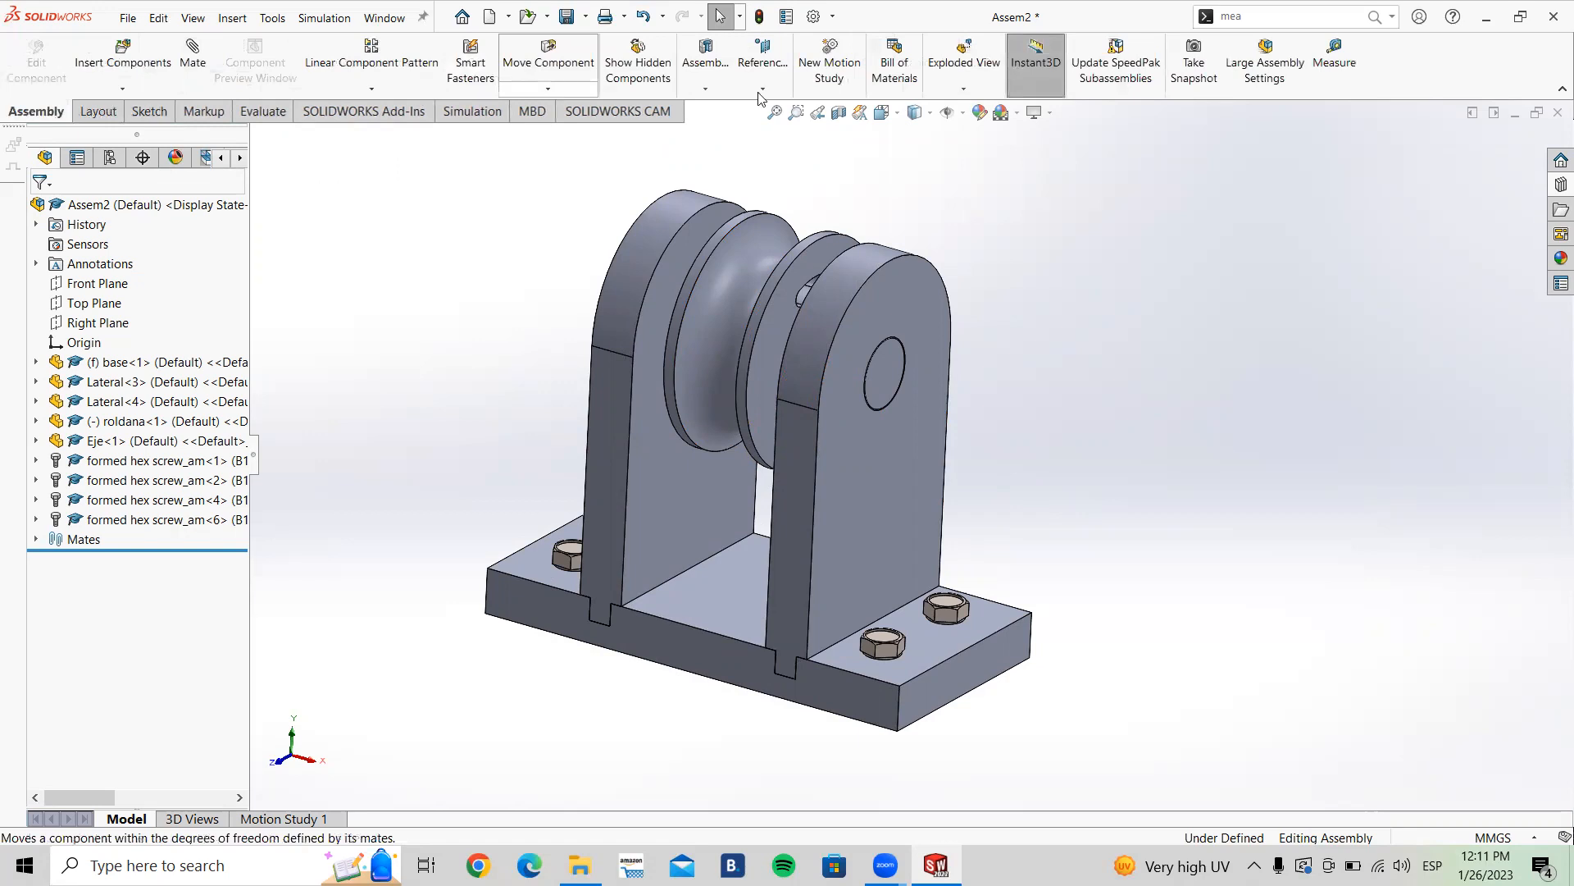
{"action": "left_click", "coordinate": [761, 90]}
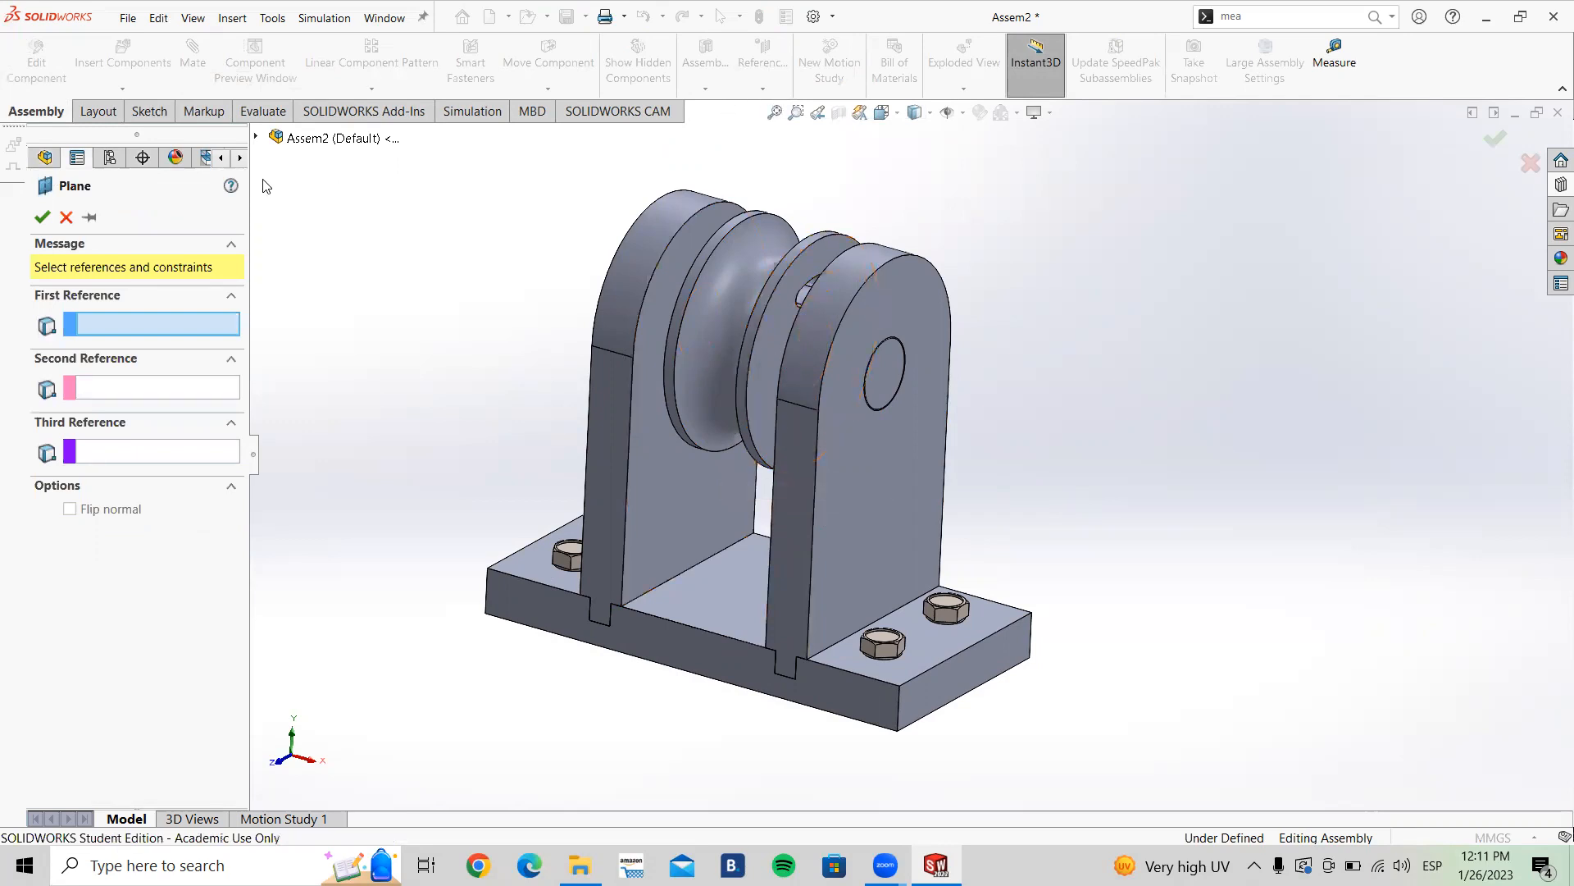
{"action": "left_click", "coordinate": [51, 217]}
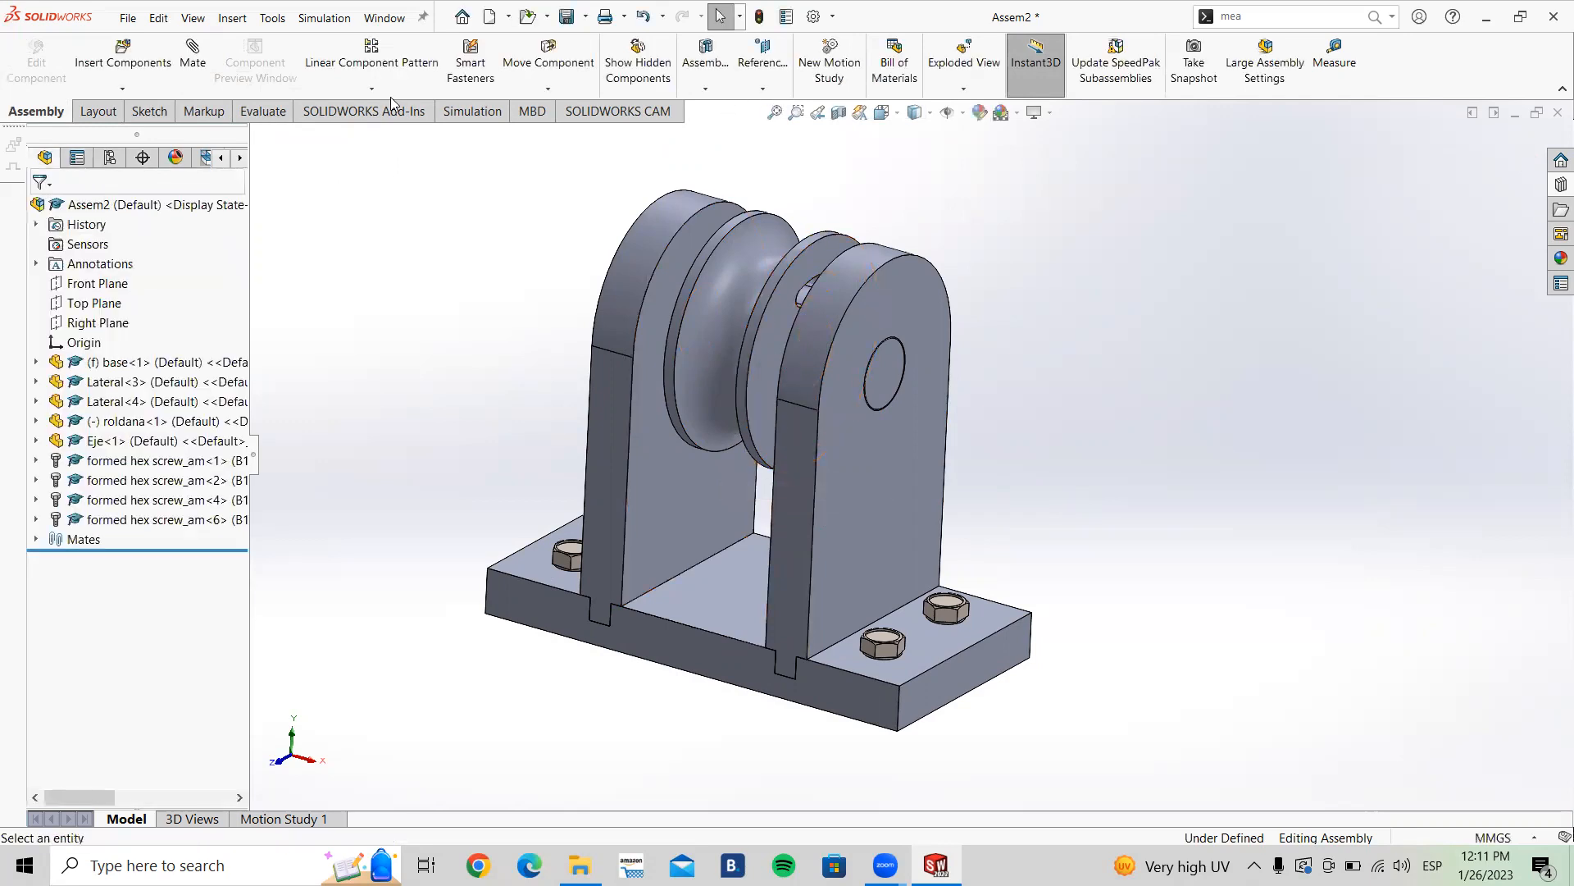
{"action": "left_click", "coordinate": [763, 88]}
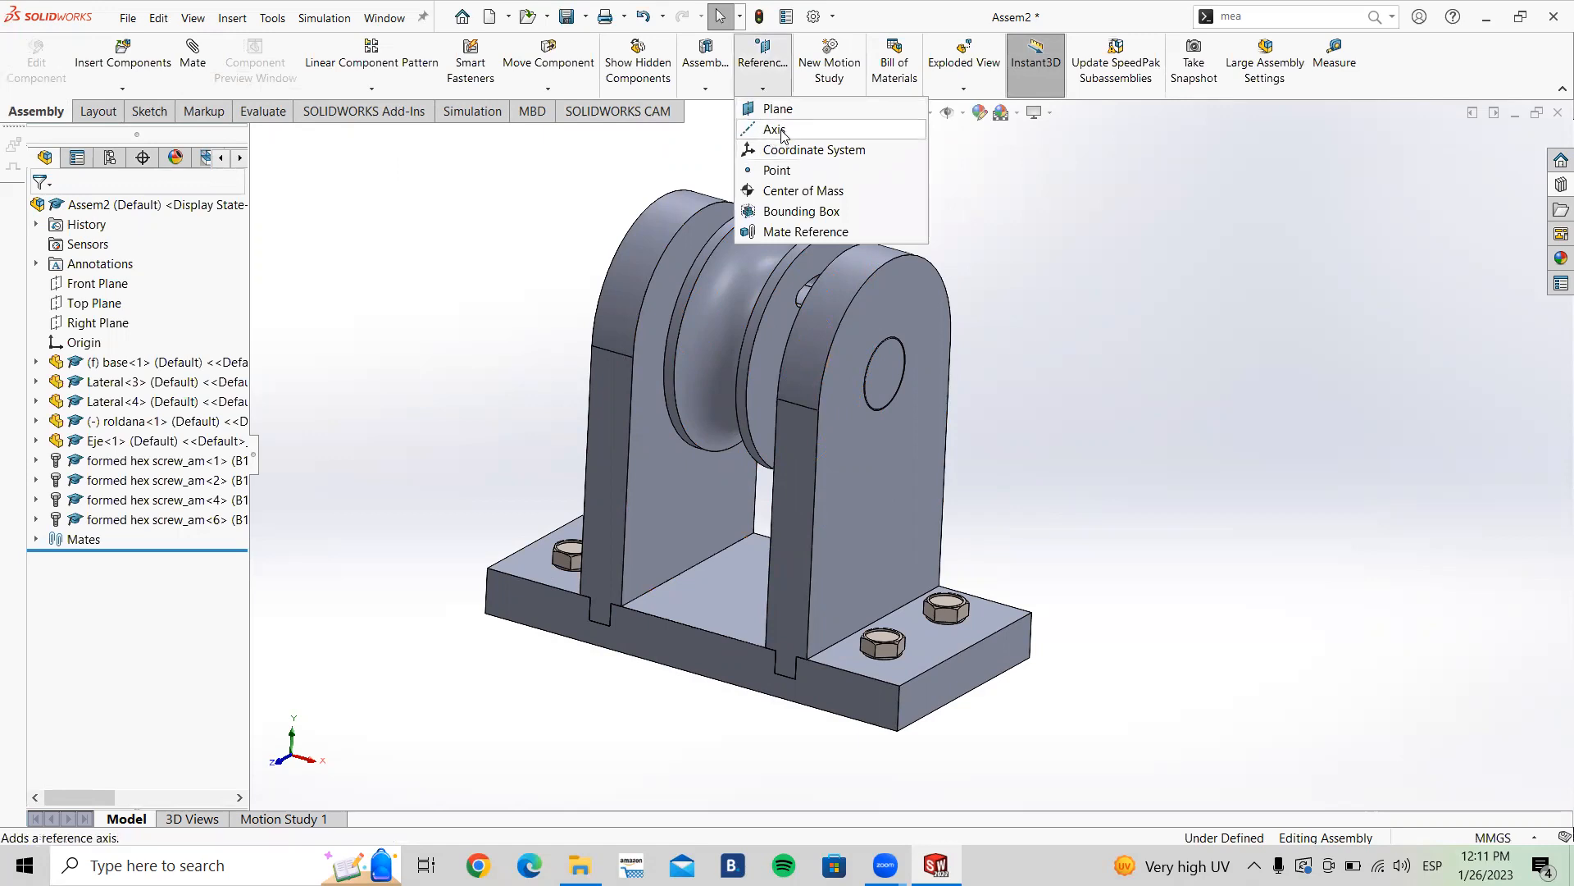
{"action": "left_click", "coordinate": [373, 88]}
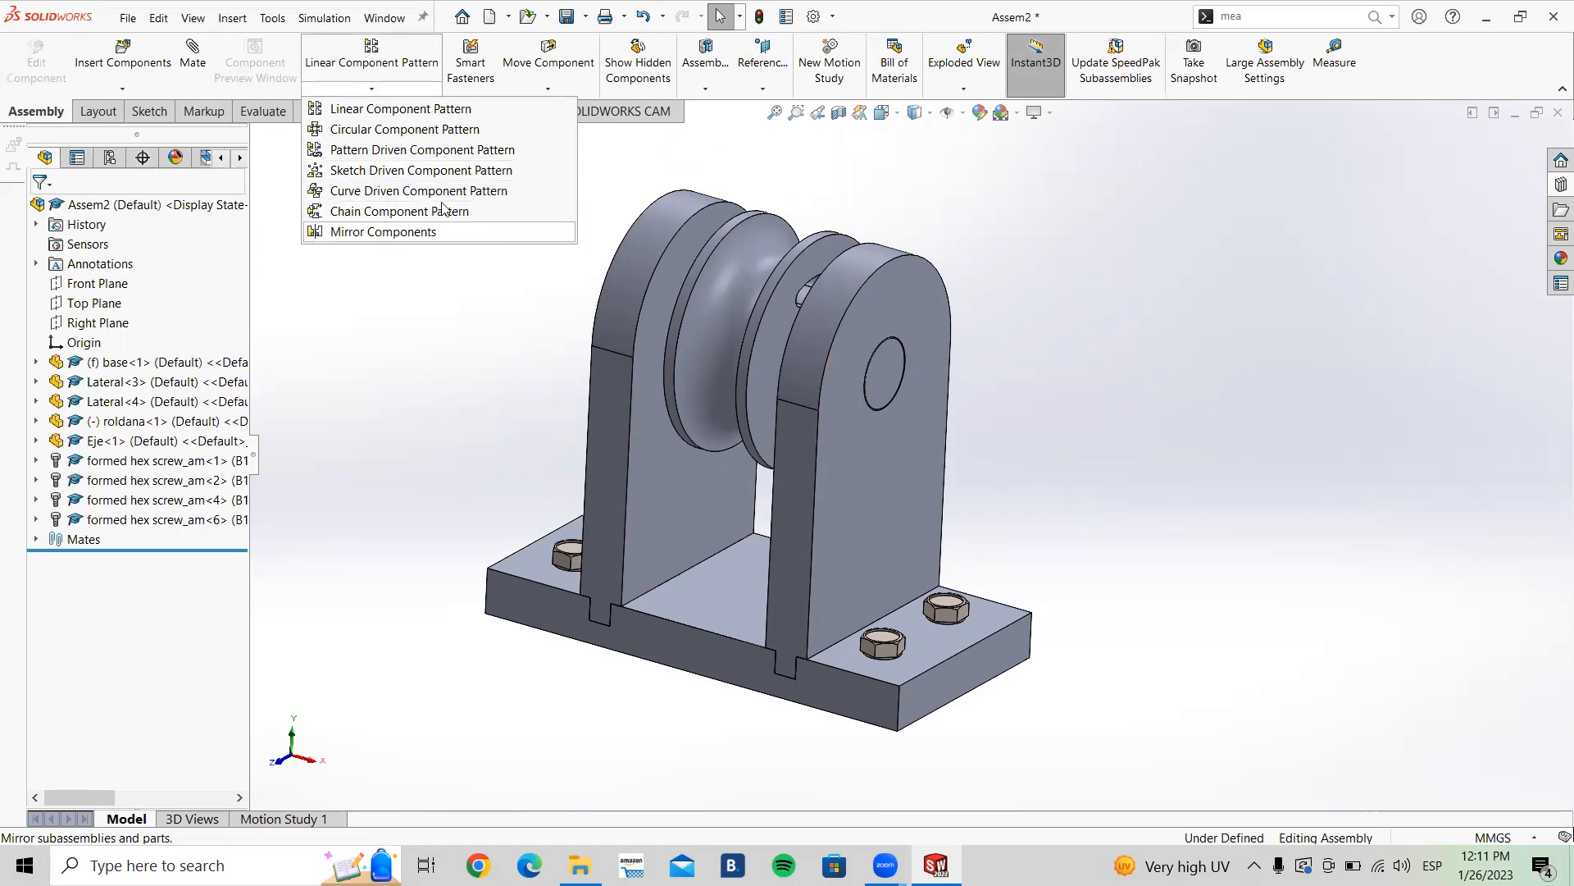
{"action": "left_click", "coordinate": [765, 88]}
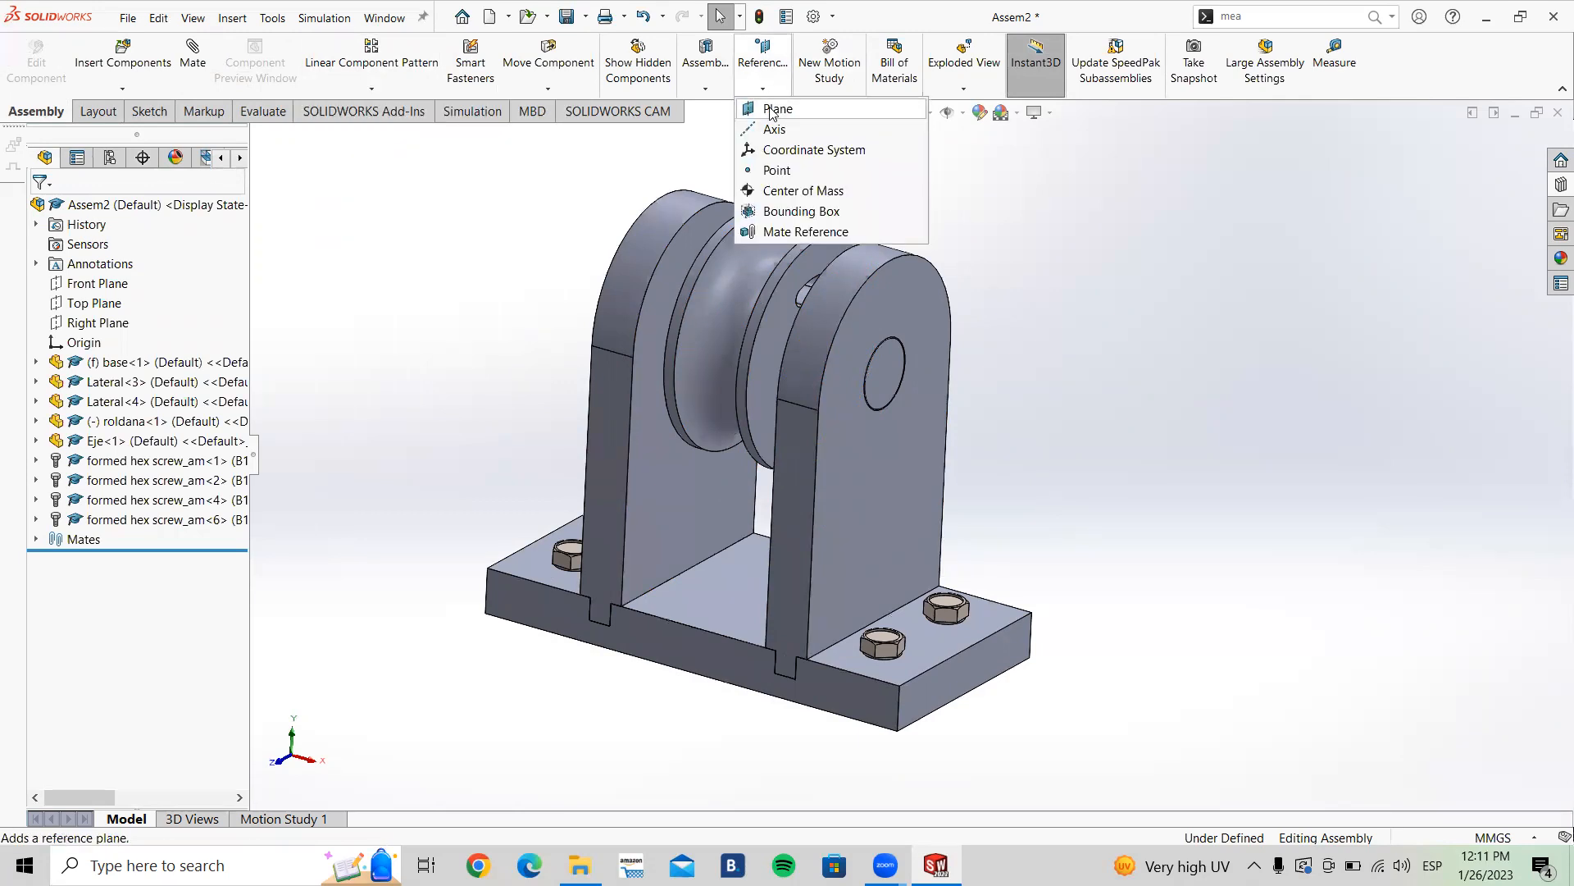
Step: Create a reference plane parallel to the Right Plane and passing through a point on the base
{"action": "left_click", "coordinate": [774, 109]}
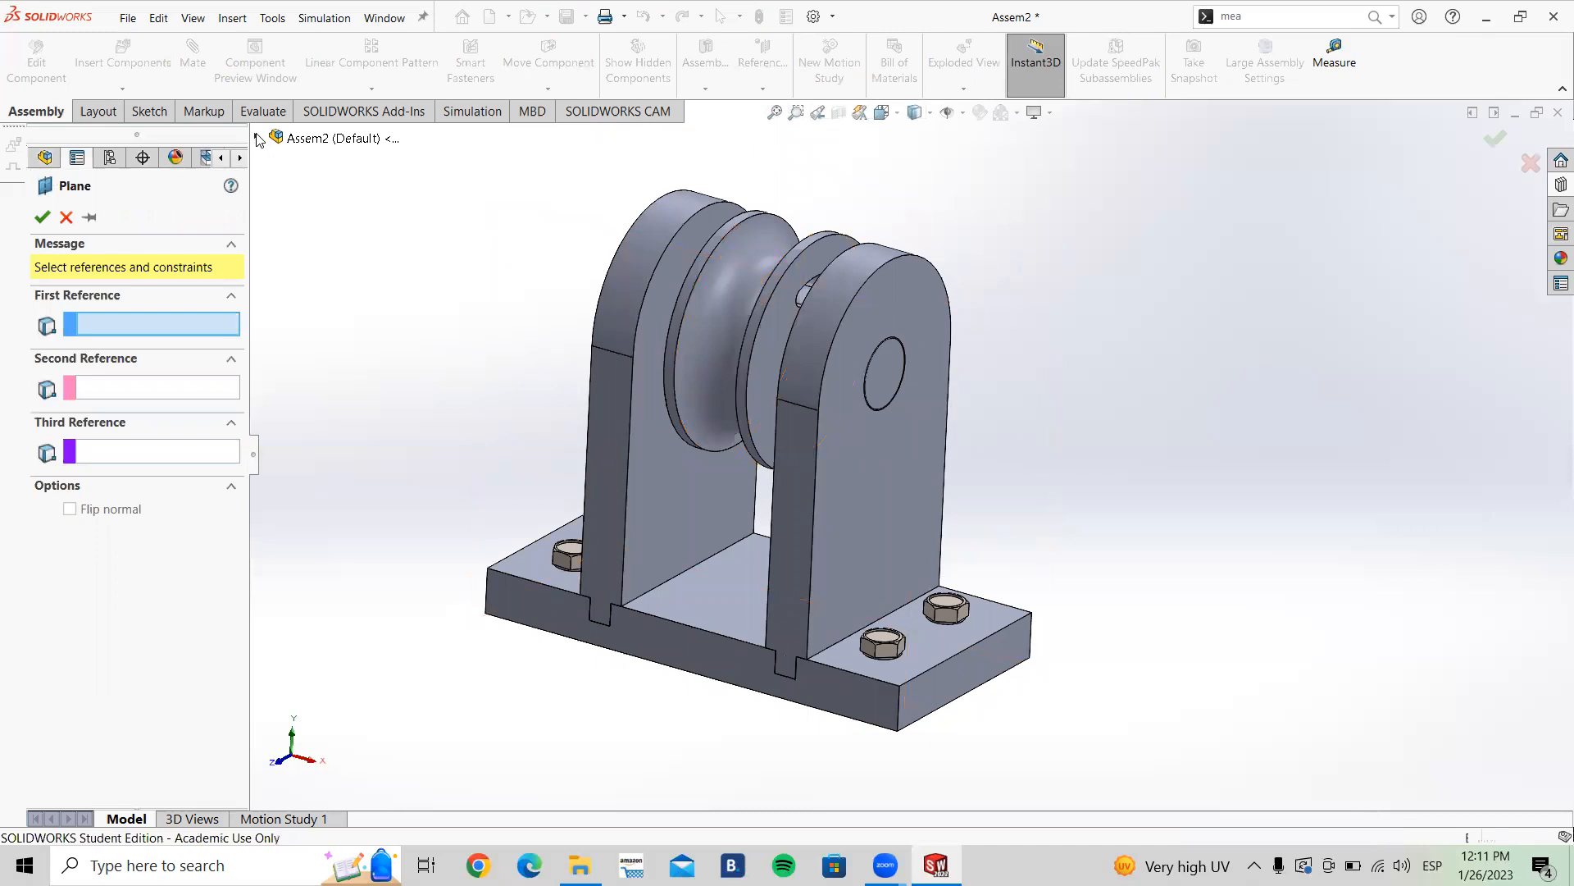
{"action": "left_click", "coordinate": [257, 138]}
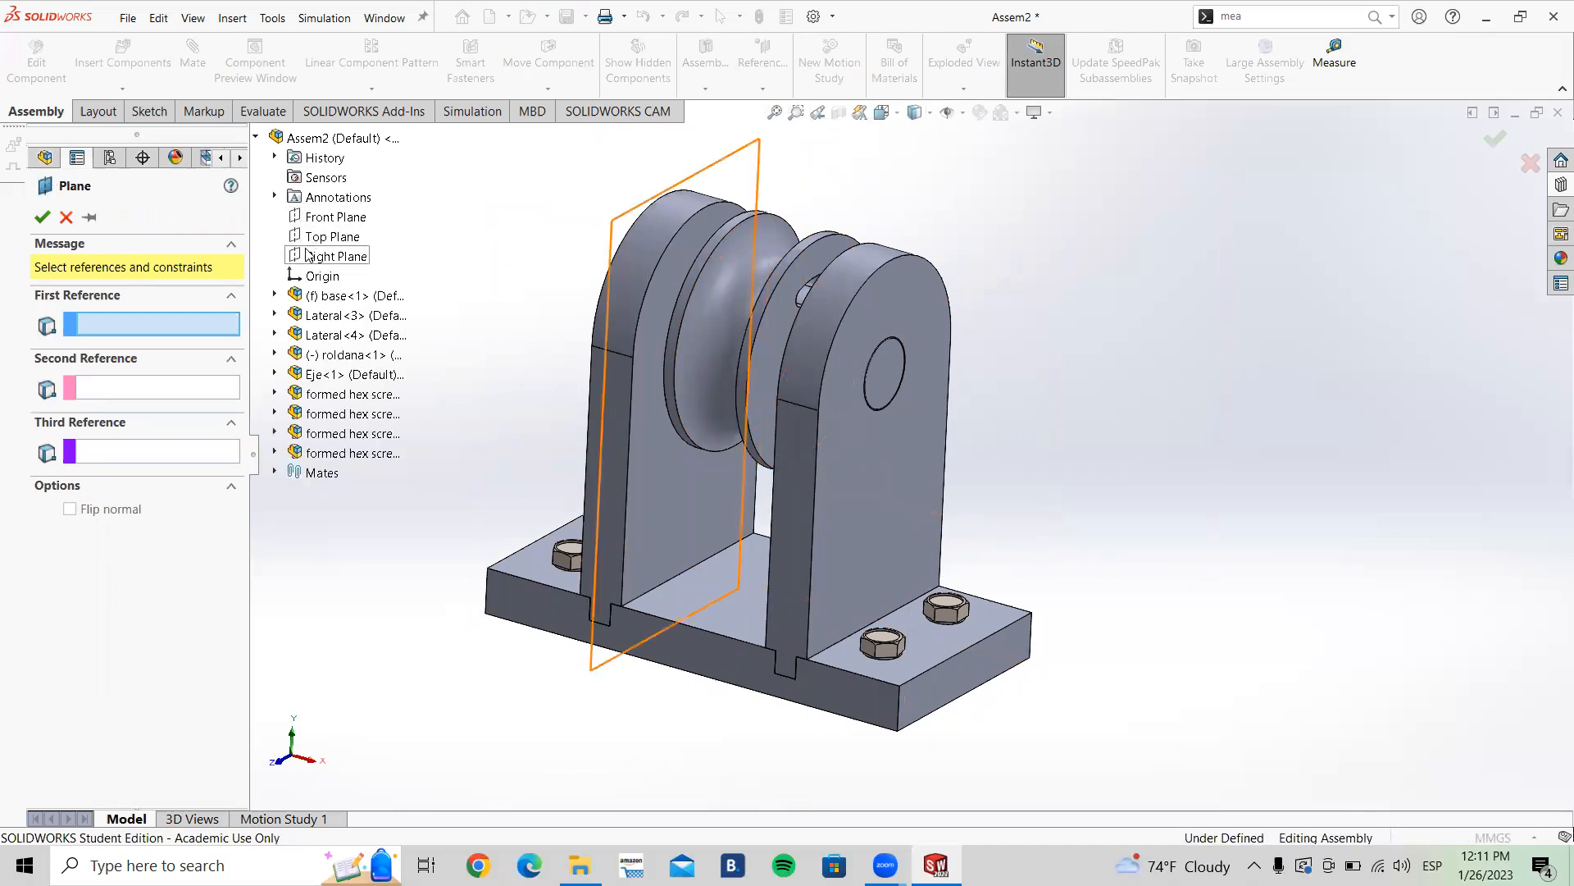
{"action": "left_click", "coordinate": [332, 256]}
{"action": "middle_click_drag", "start_coordinate": [765, 307], "coordinate": [808, 475]}
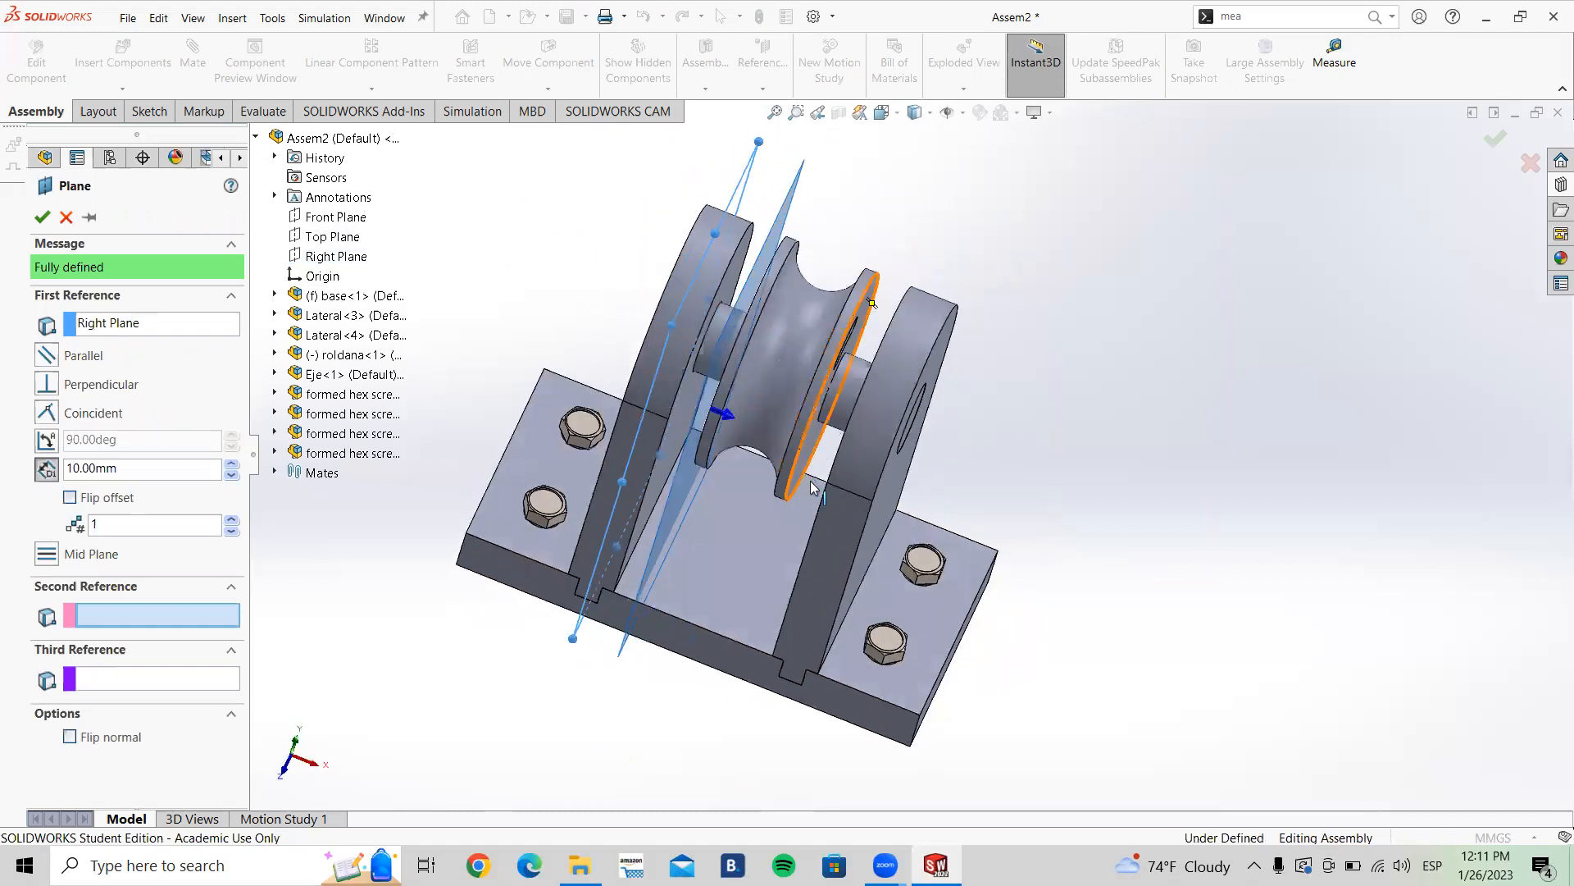
{"action": "left_click", "coordinate": [694, 628]}
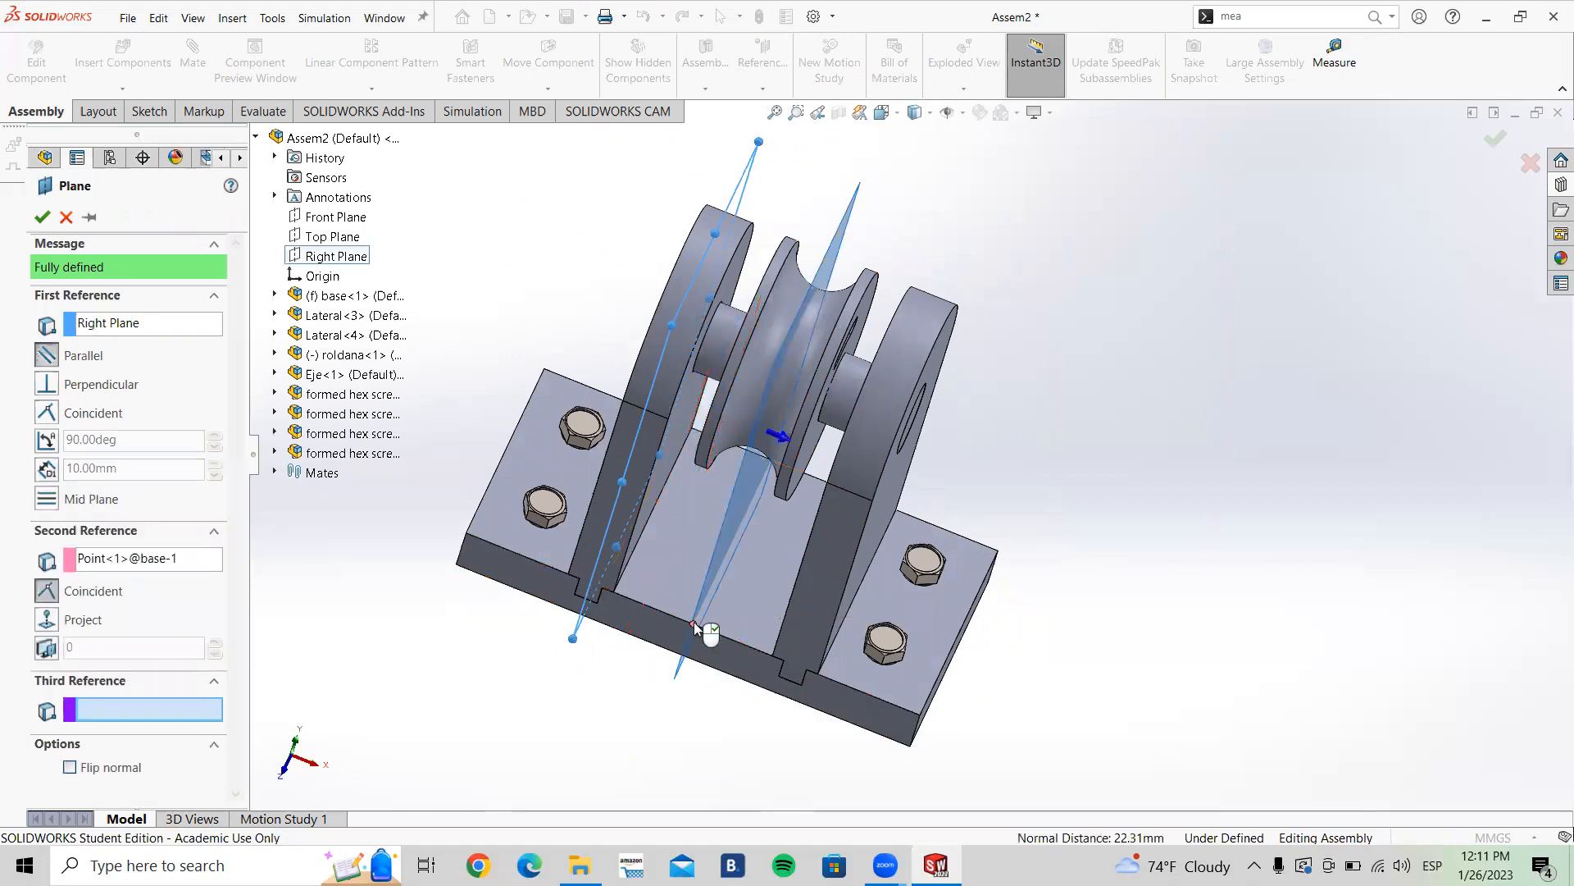
{"action": "left_click", "coordinate": [41, 217]}
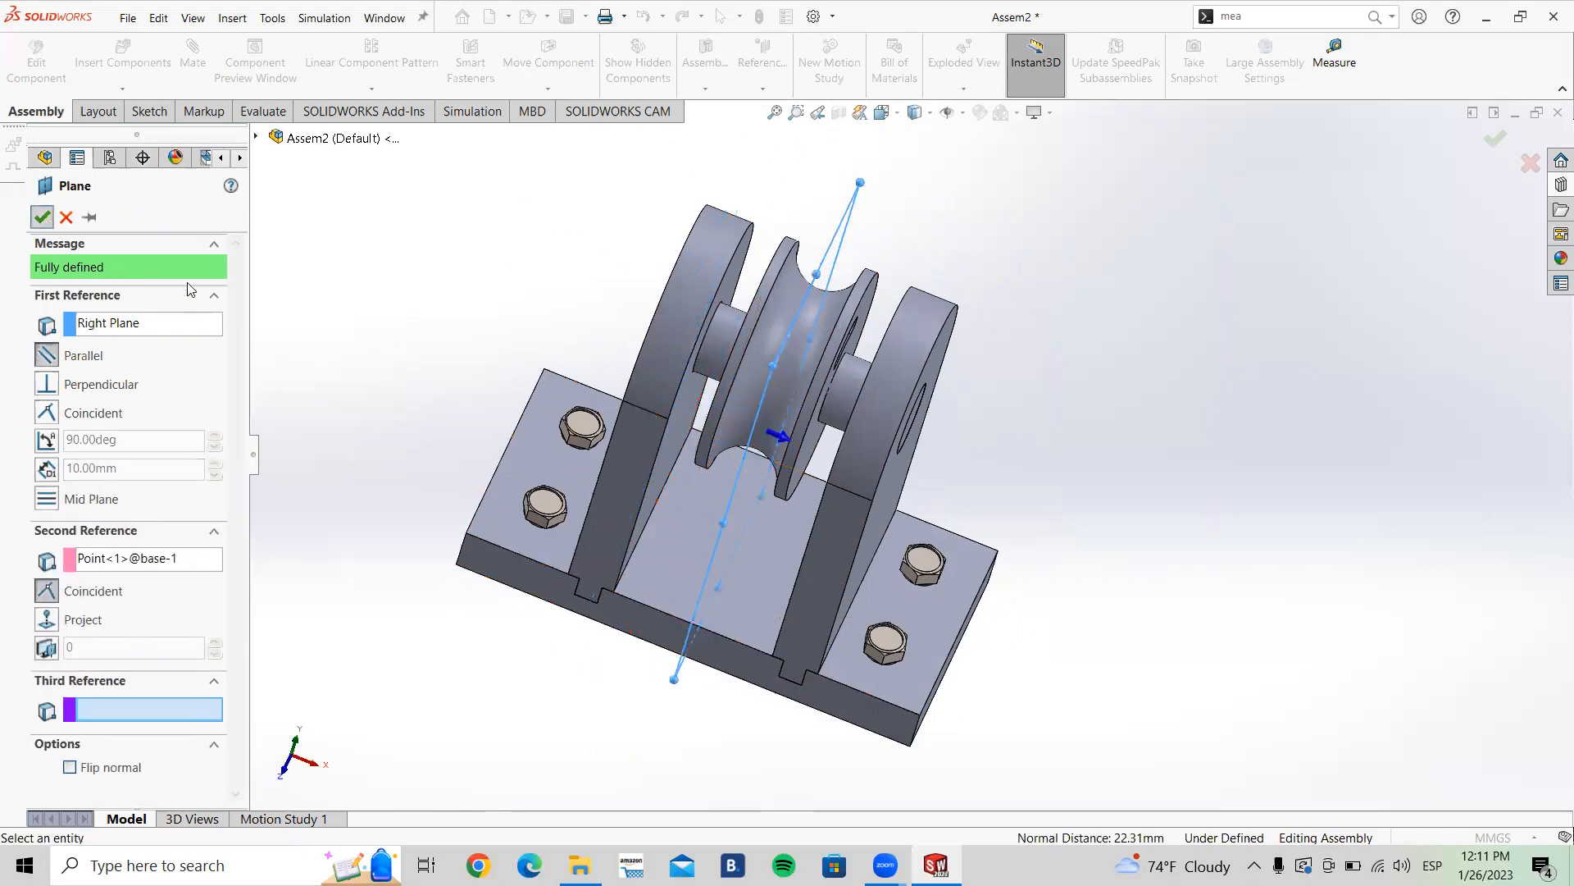
Step: Delete the newly created reference plane PLANE1
{"action": "scroll", "coordinate": [828, 432], "scroll_direction": "up", "scroll_amount": 3}
{"action": "scroll", "coordinate": [827, 437], "scroll_direction": "down", "scroll_amount": 3}
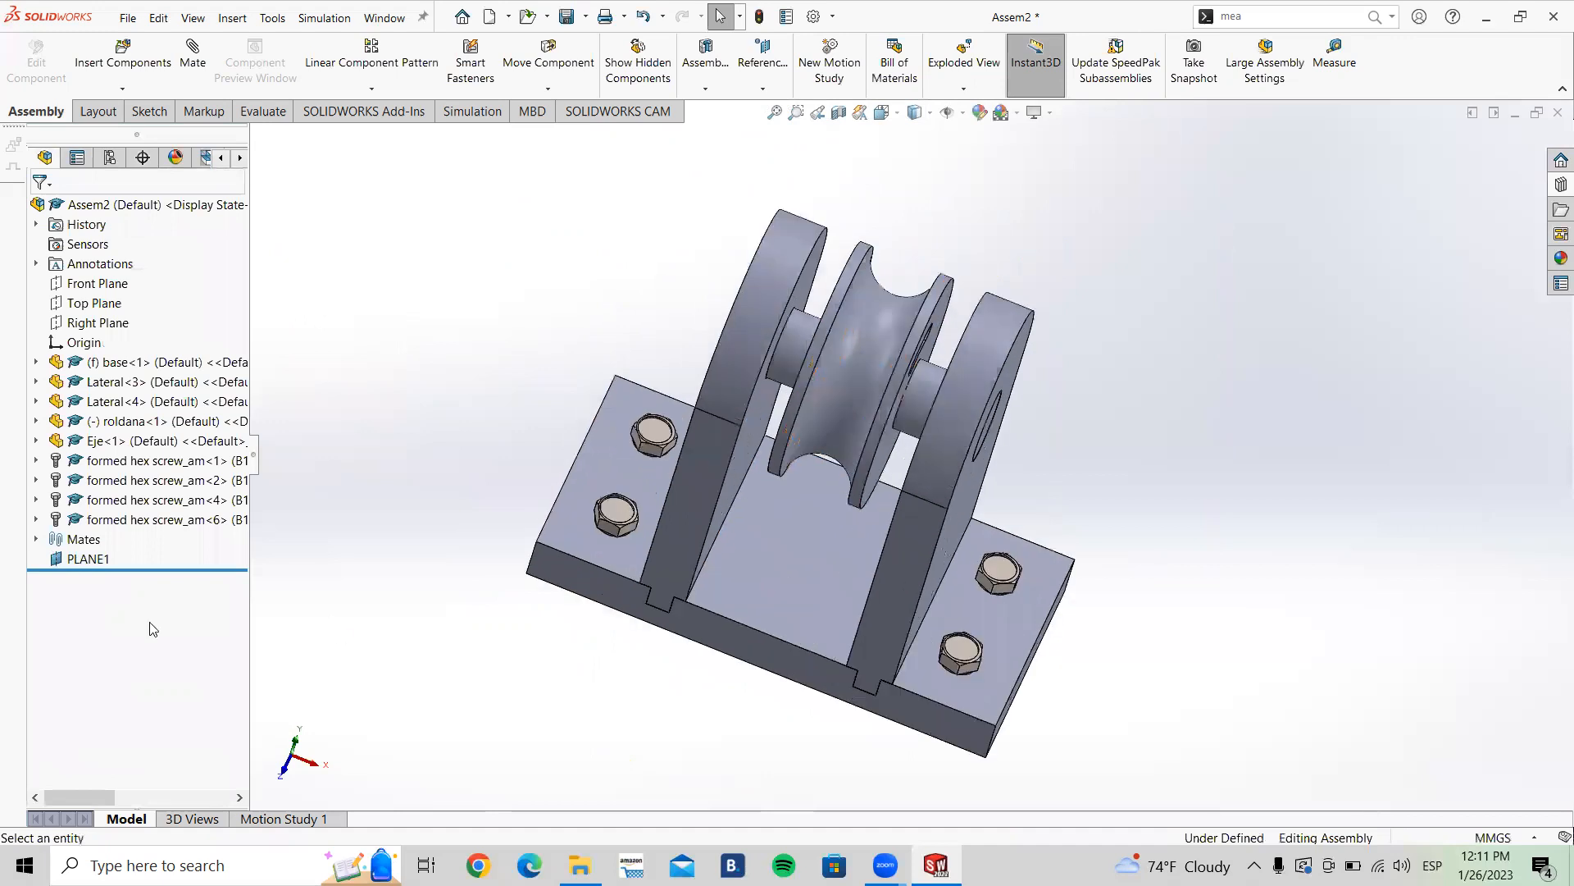
{"action": "left_click", "coordinate": [88, 560]}
{"action": "middle_click_drag", "start_coordinate": [450, 563], "coordinate": [430, 506]}
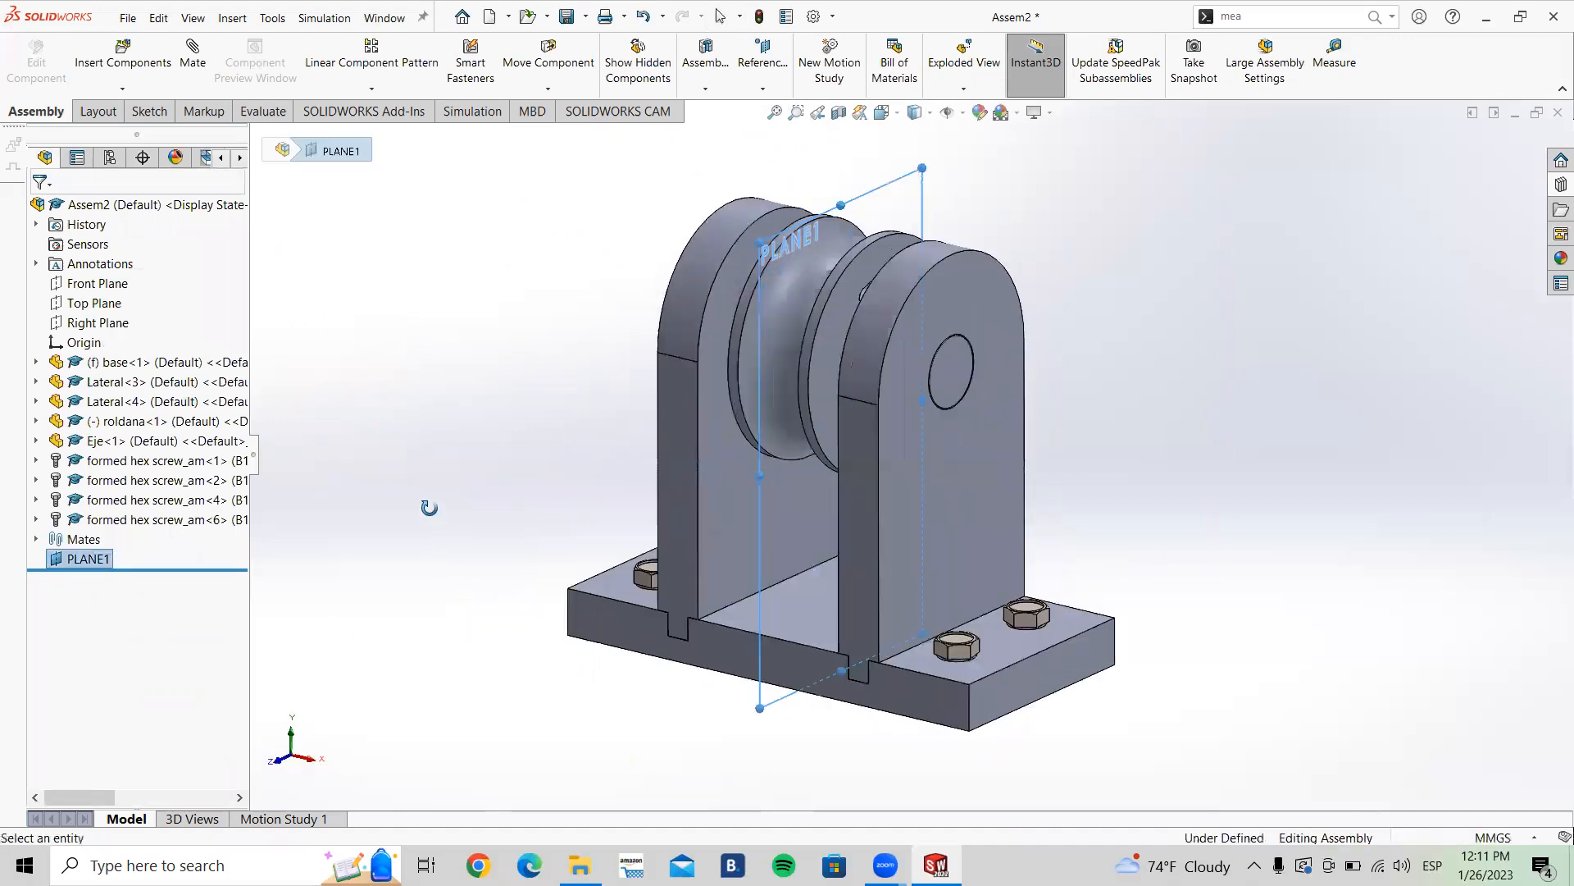
{"action": "scroll", "coordinate": [438, 504], "scroll_direction": "up", "scroll_amount": 2}
{"action": "scroll", "coordinate": [1074, 406], "scroll_direction": "down", "scroll_amount": 3}
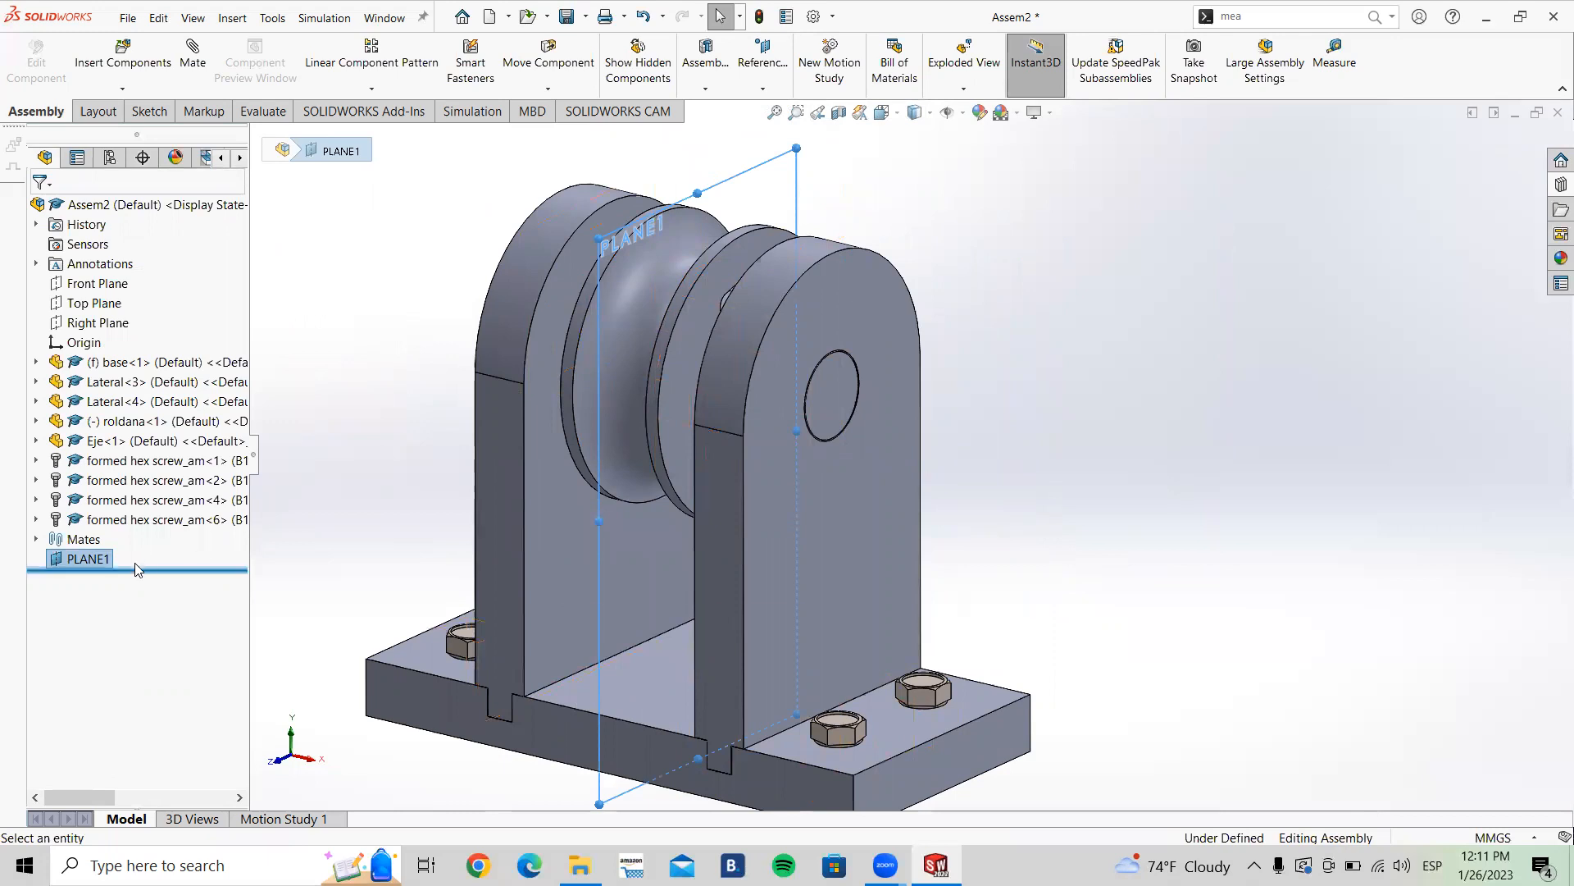
{"action": "key", "text": "Delete"}
{"action": "left_click", "coordinate": [810, 351]}
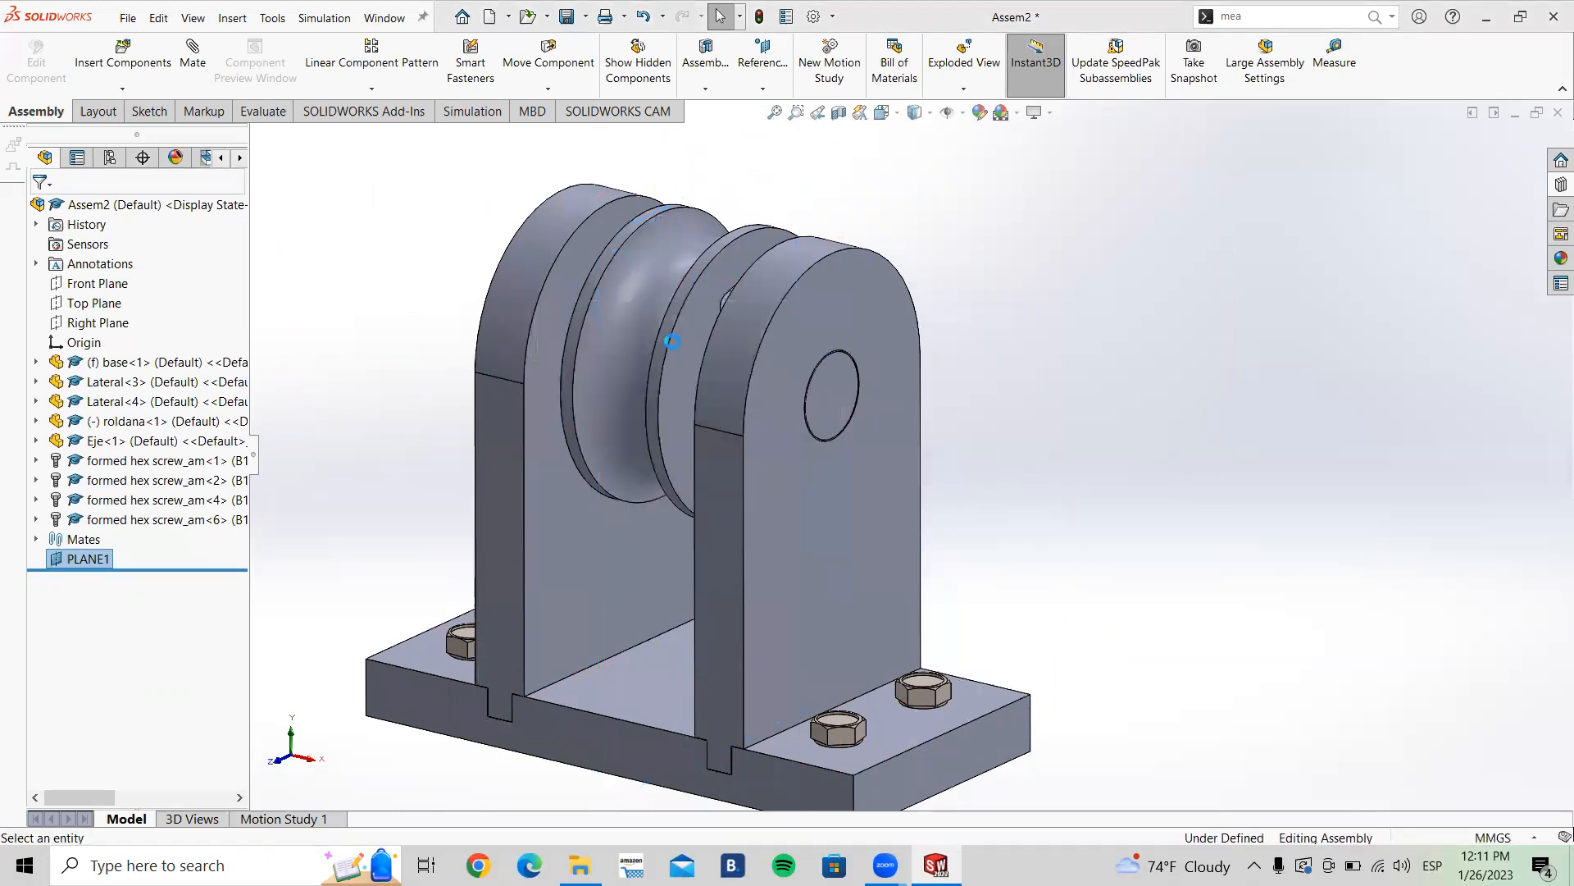
{"action": "middle_click_drag", "start_coordinate": [390, 299], "coordinate": [576, 336]}
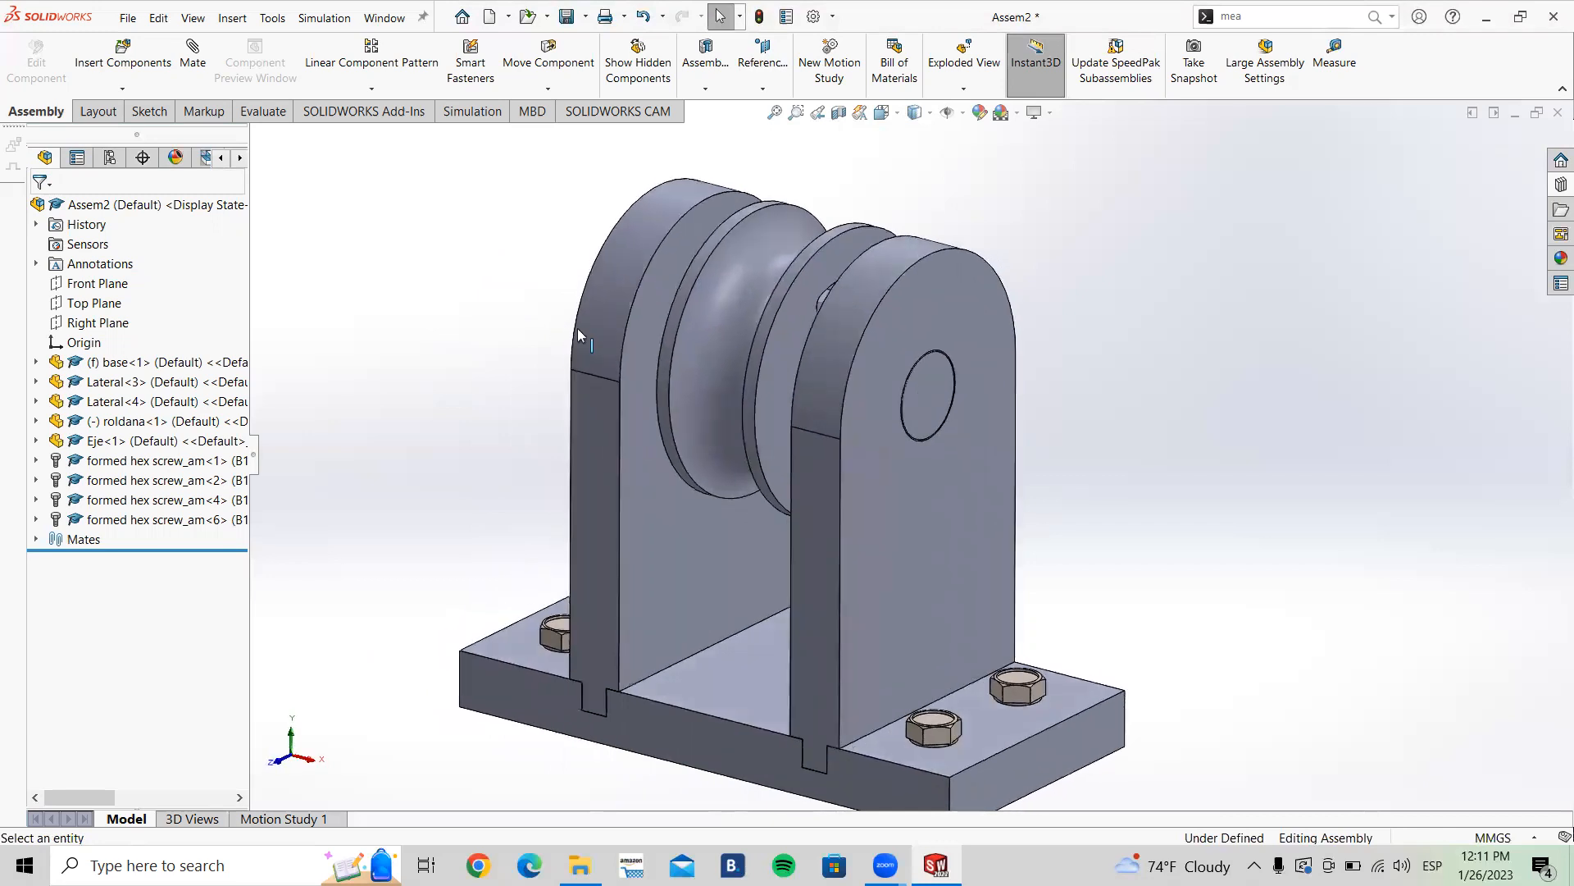
{"action": "scroll", "coordinate": [577, 305], "scroll_direction": "up", "scroll_amount": 3}
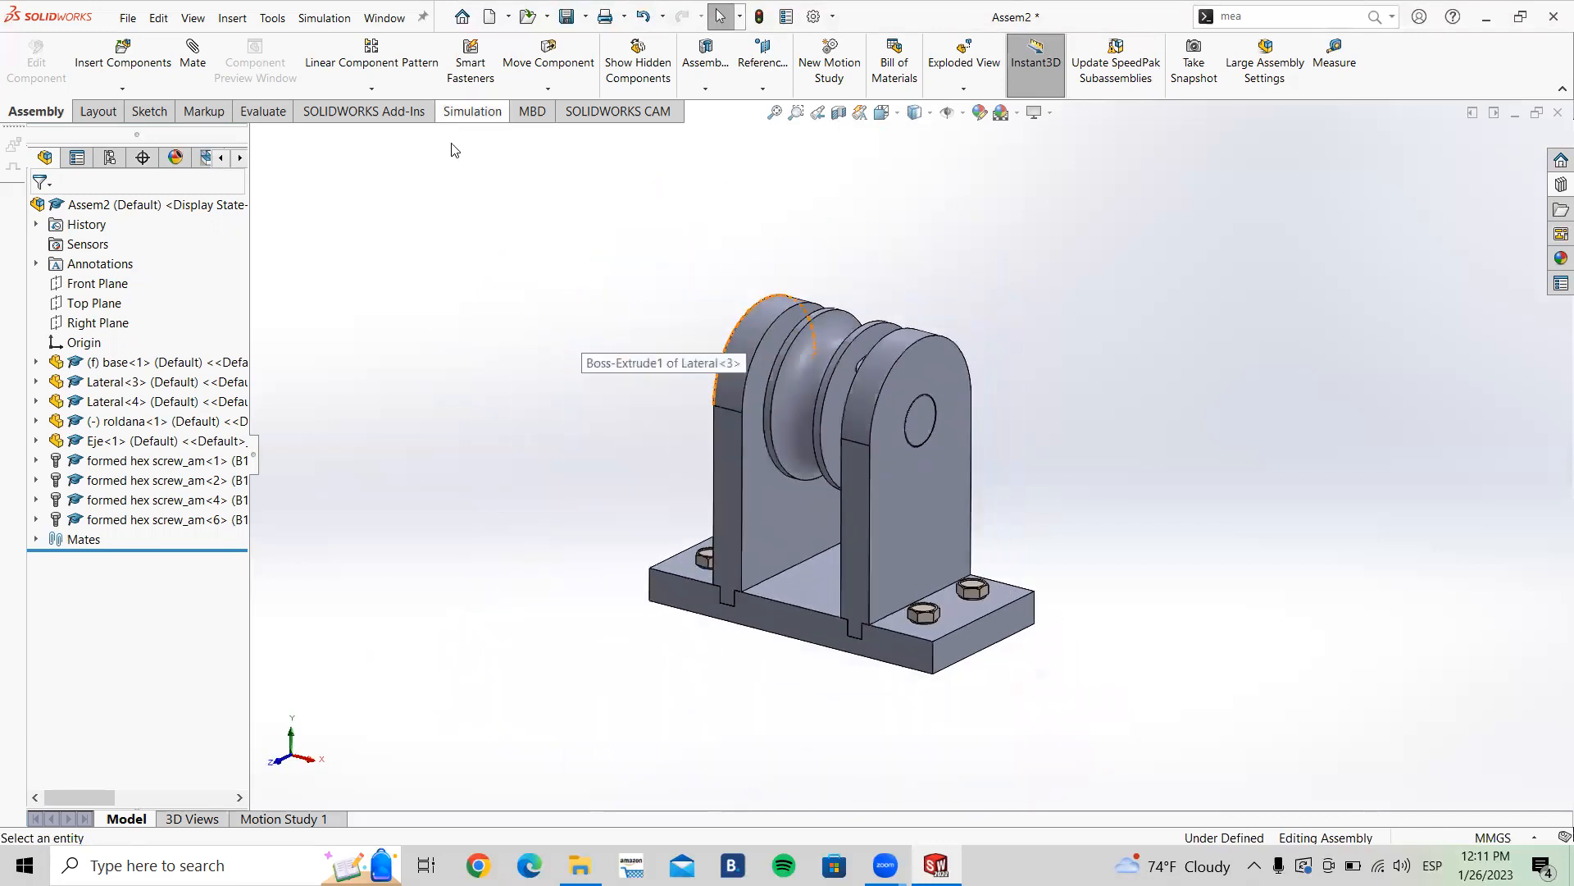